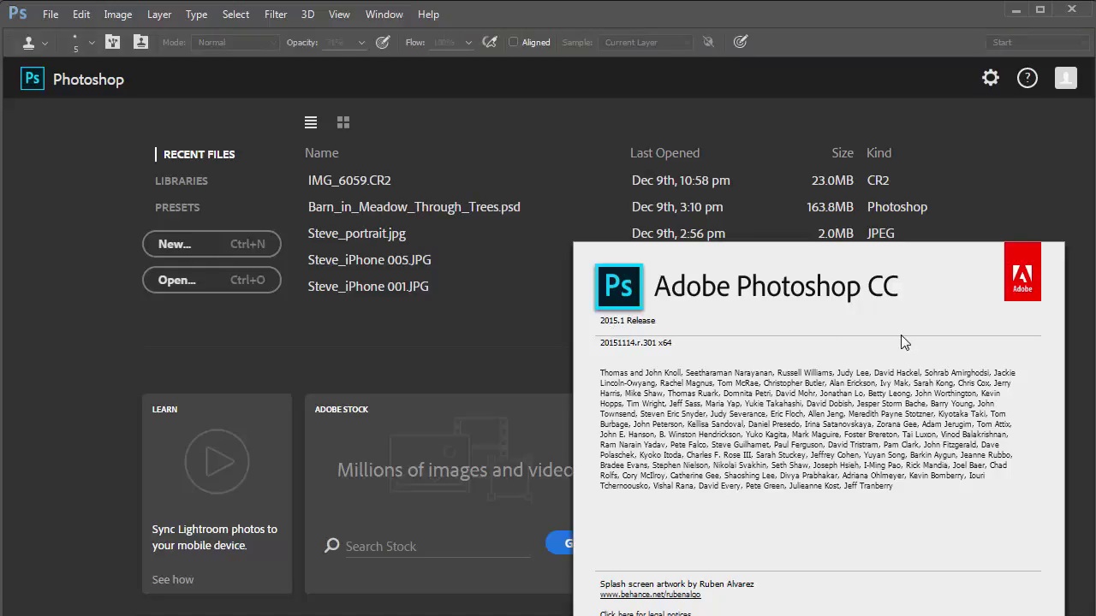
Close the about screen and open the recent file Barn_in_Meadow_Through_Trees.psd
{"action": "left_click", "coordinate": [808, 335]}
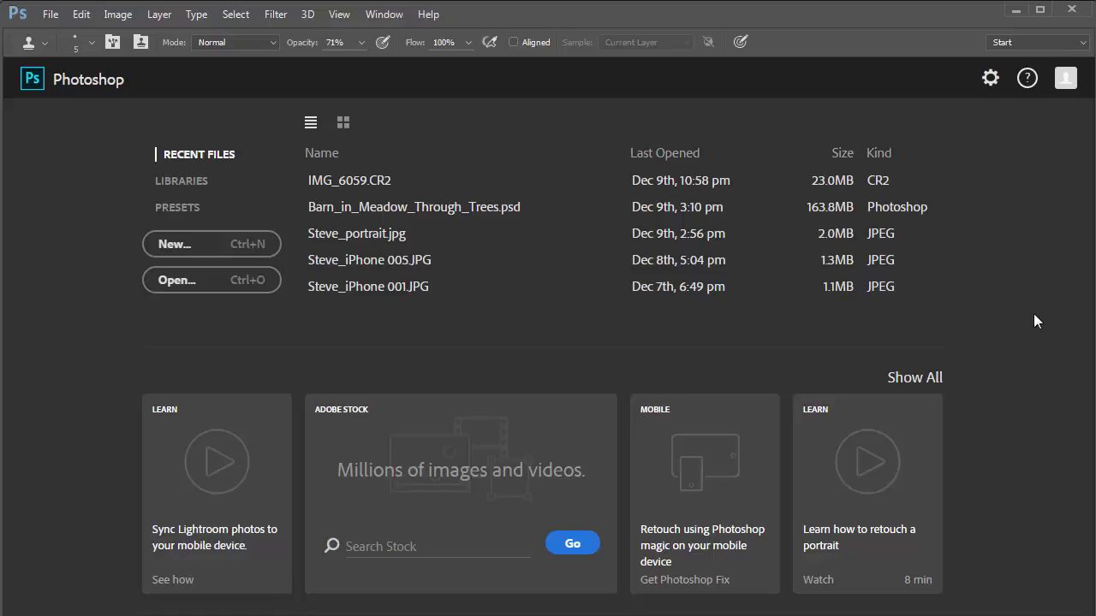
{"action": "left_click", "coordinate": [53, 18]}
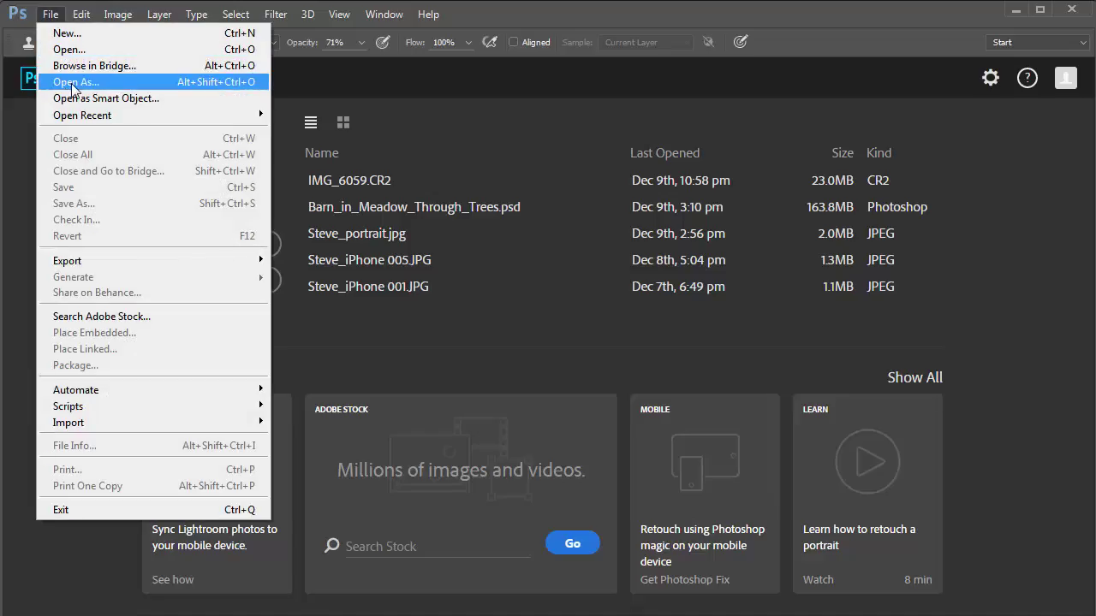
{"action": "left_click", "coordinate": [74, 558]}
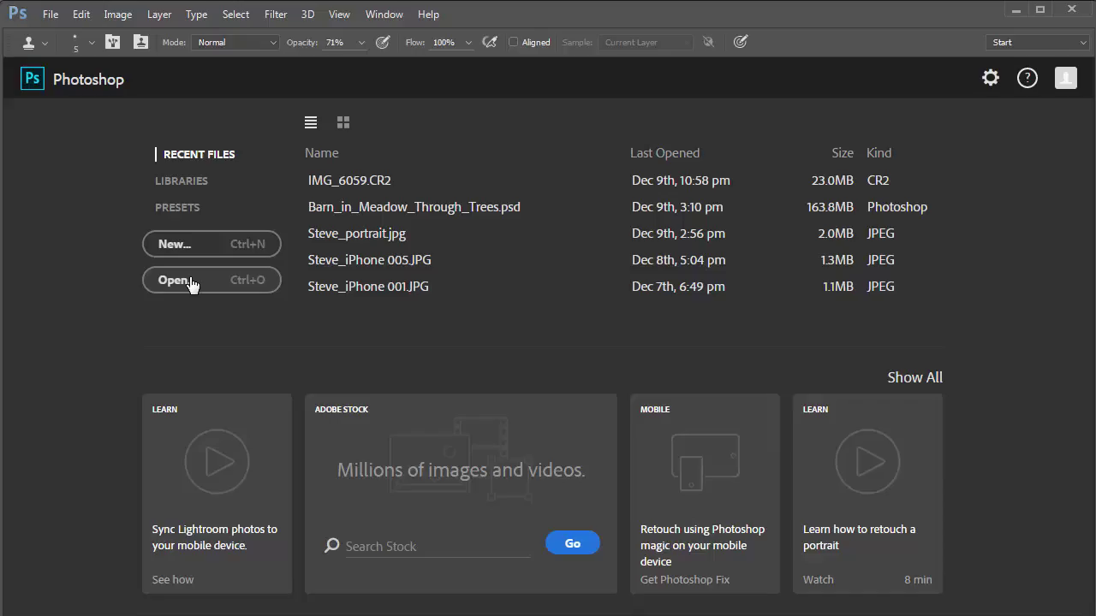
{"action": "left_click", "coordinate": [456, 209]}
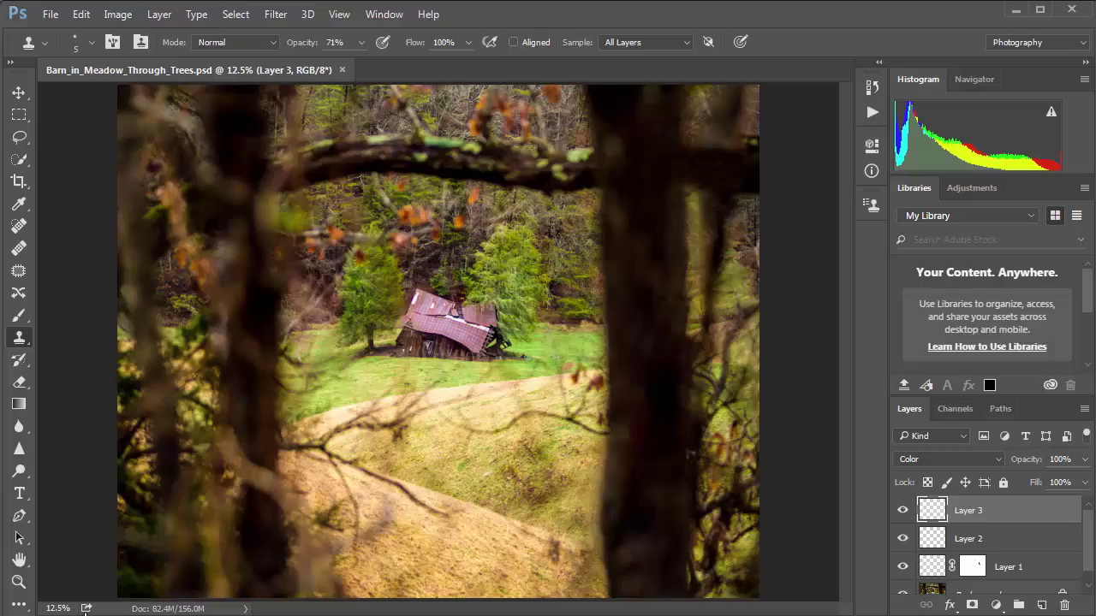
Adjust the height of the program window so its lower edge fits the visible screen
{"action": "left_click_drag", "start_coordinate": [86, 613], "coordinate": [85, 615]}
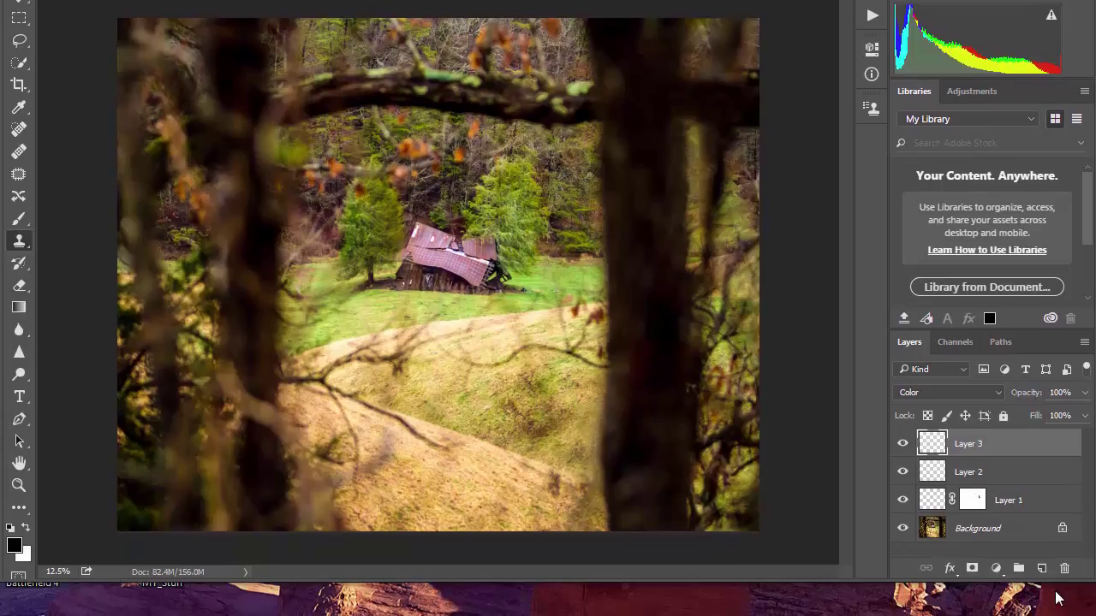
{"action": "left_click_drag", "start_coordinate": [908, 582], "coordinate": [908, 615]}
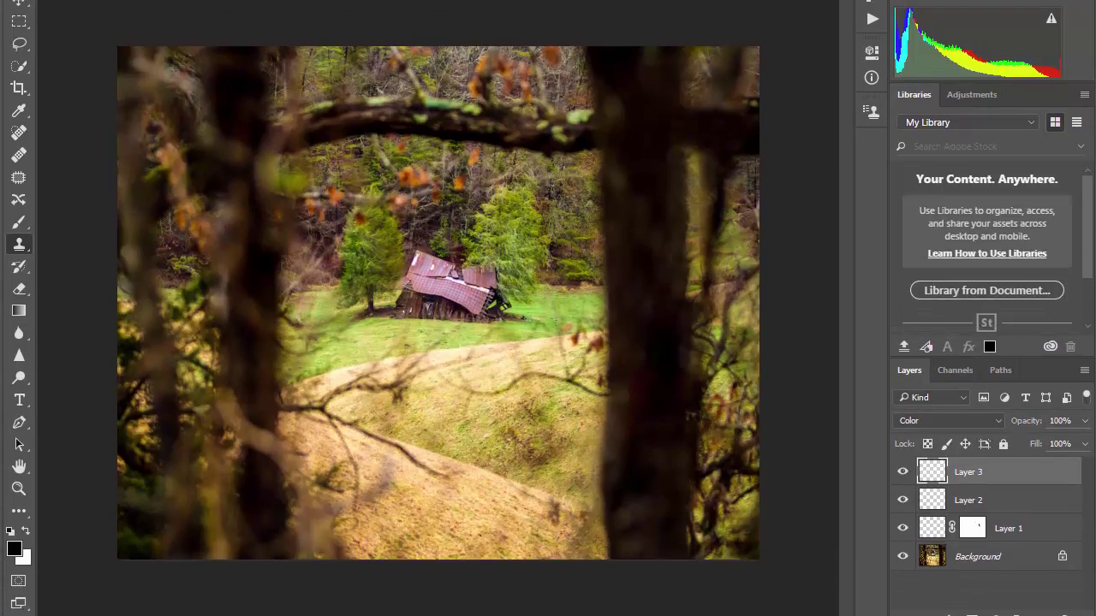
{"action": "left_click_drag", "start_coordinate": [908, 615], "coordinate": [909, 516]}
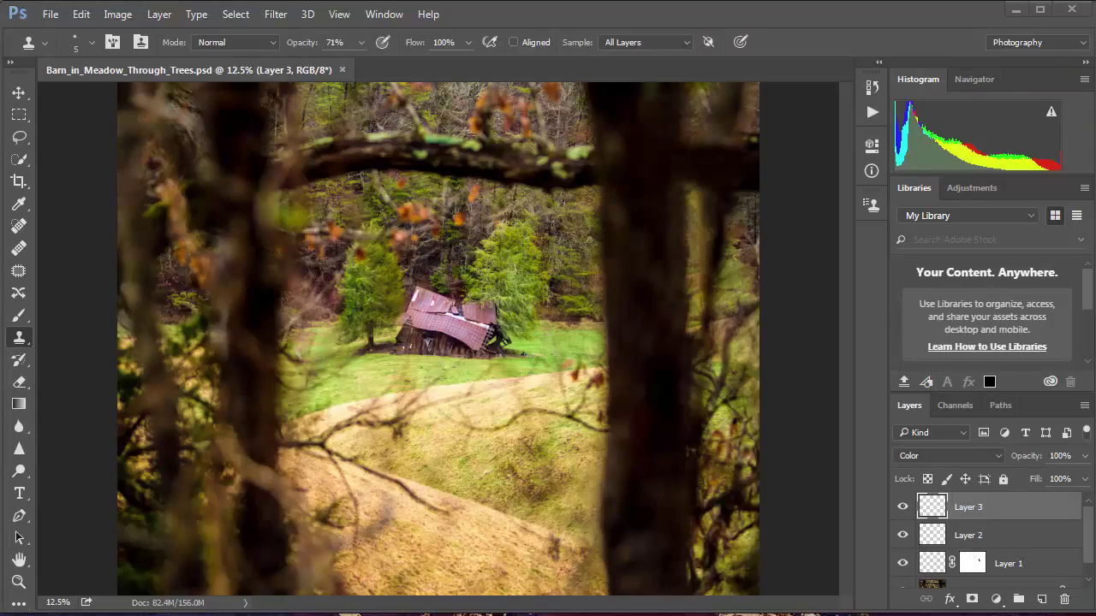
{"action": "left_click_drag", "start_coordinate": [936, 604], "coordinate": [935, 608]}
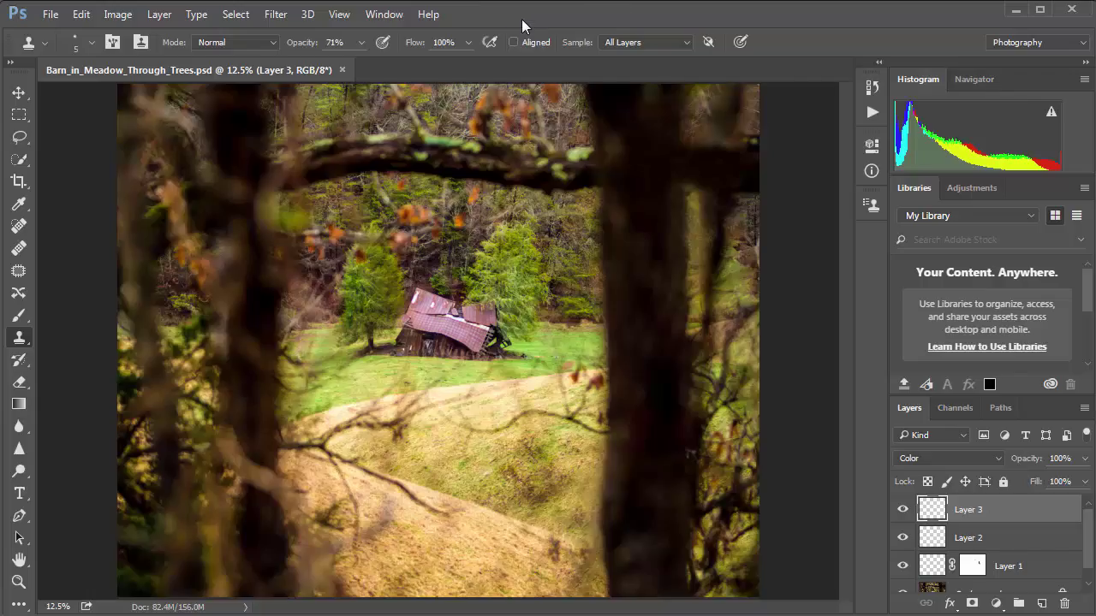
{"action": "left_click", "coordinate": [274, 14]}
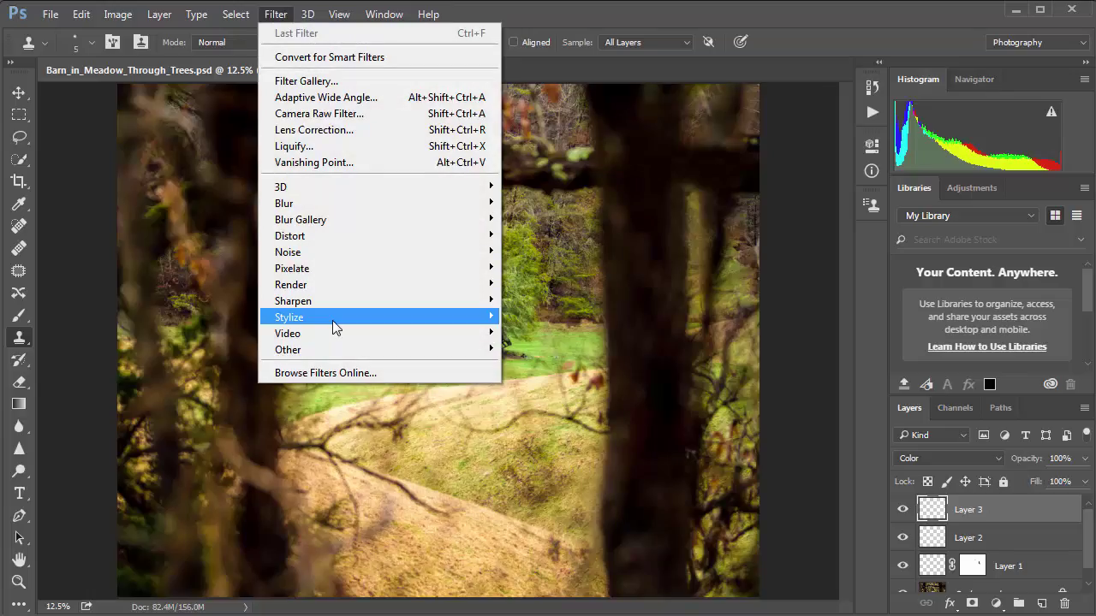
{"action": "mouse_move", "coordinate": [332, 322]}
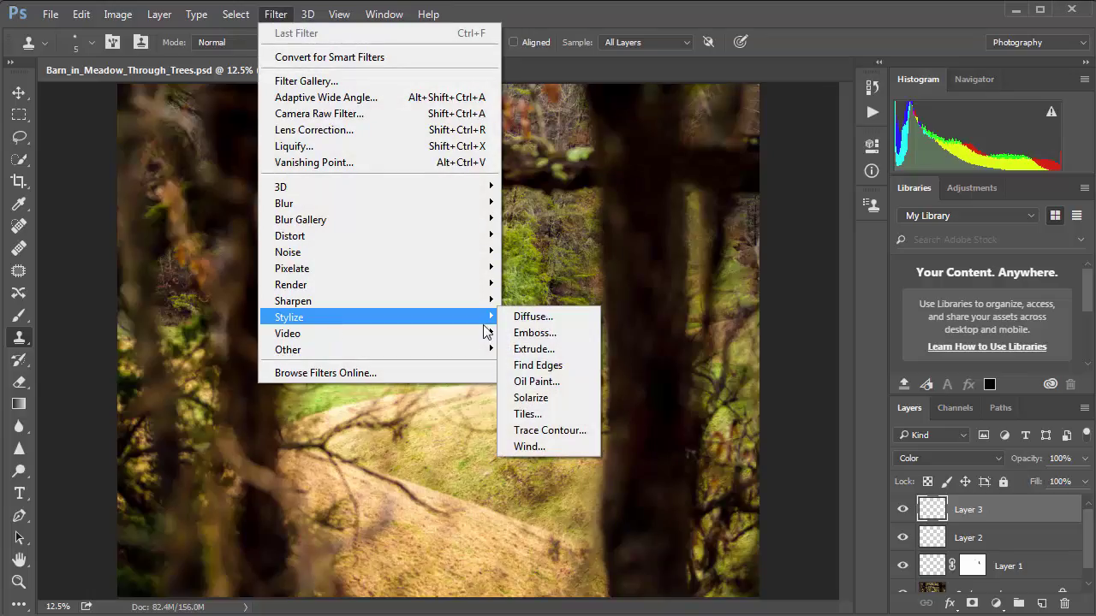
{"action": "left_click", "coordinate": [576, 382]}
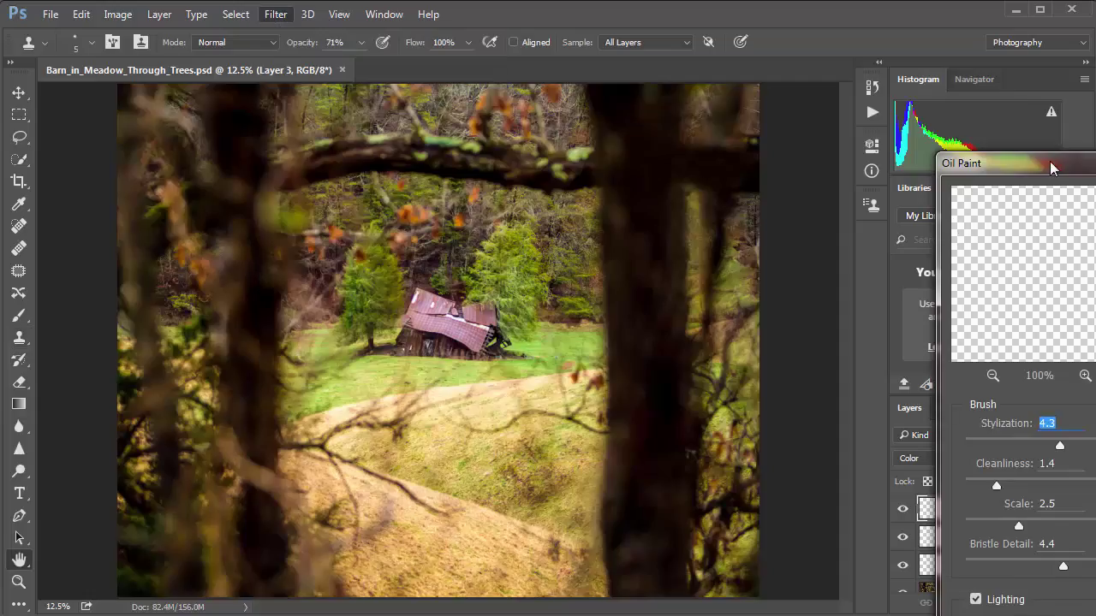
{"action": "mouse_move", "coordinate": [1025, 151]}
{"action": "left_mouse_down"}
{"action": "mouse_move", "coordinate": [744, 71]}
{"action": "mouse_move", "coordinate": [755, 53]}
{"action": "left_mouse_up"}
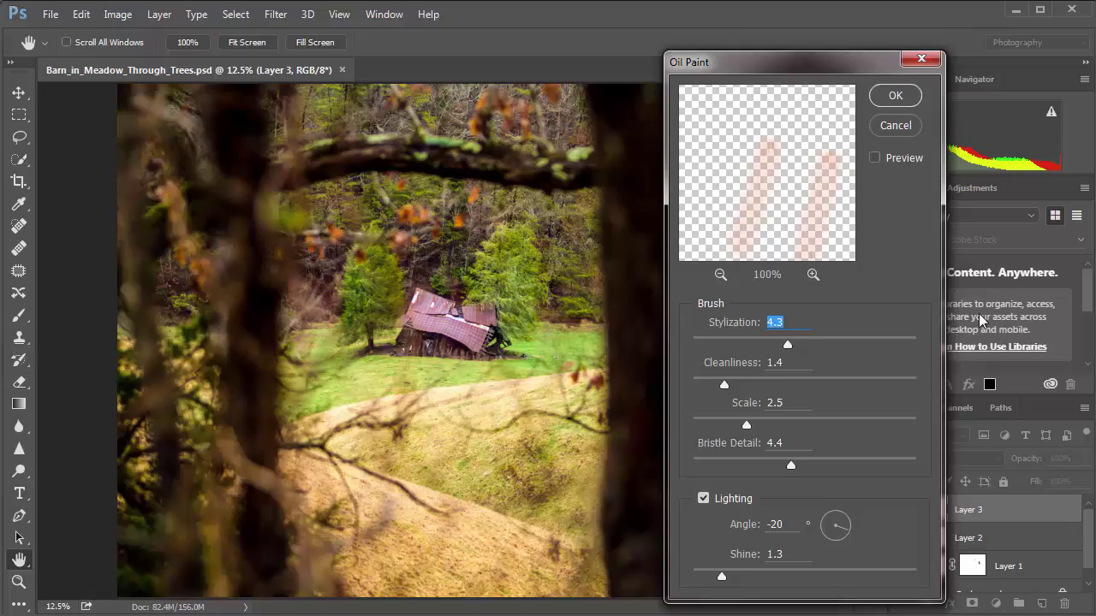
{"action": "left_click", "coordinate": [843, 519]}
{"action": "left_click", "coordinate": [843, 519]}
{"action": "left_click", "coordinate": [896, 129]}
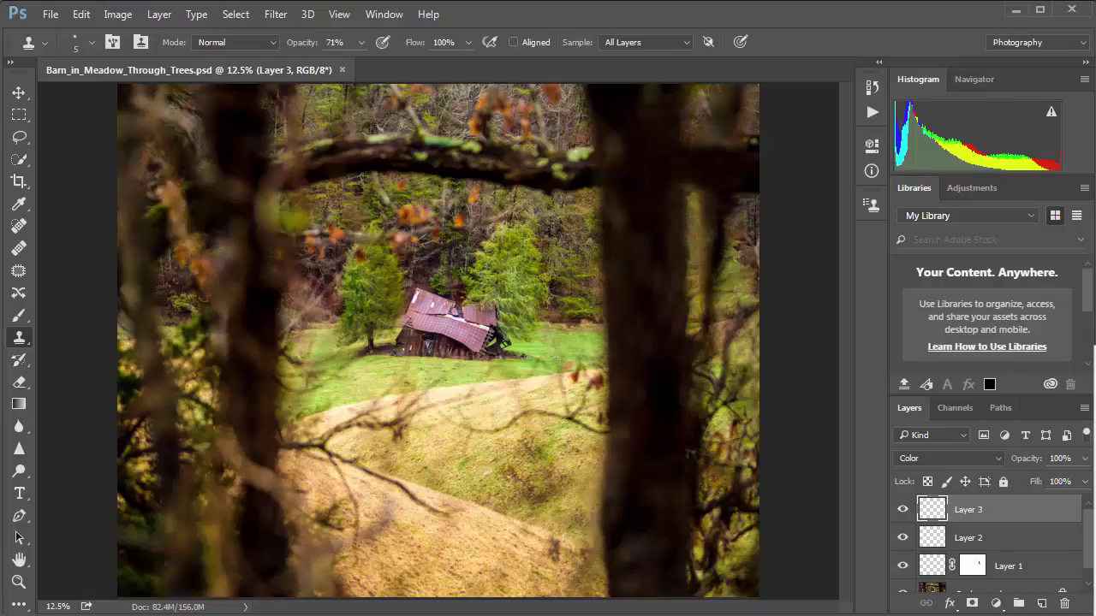
Flatten all layers of the barn image into a single background layer
{"action": "left_click", "coordinate": [1094, 599]}
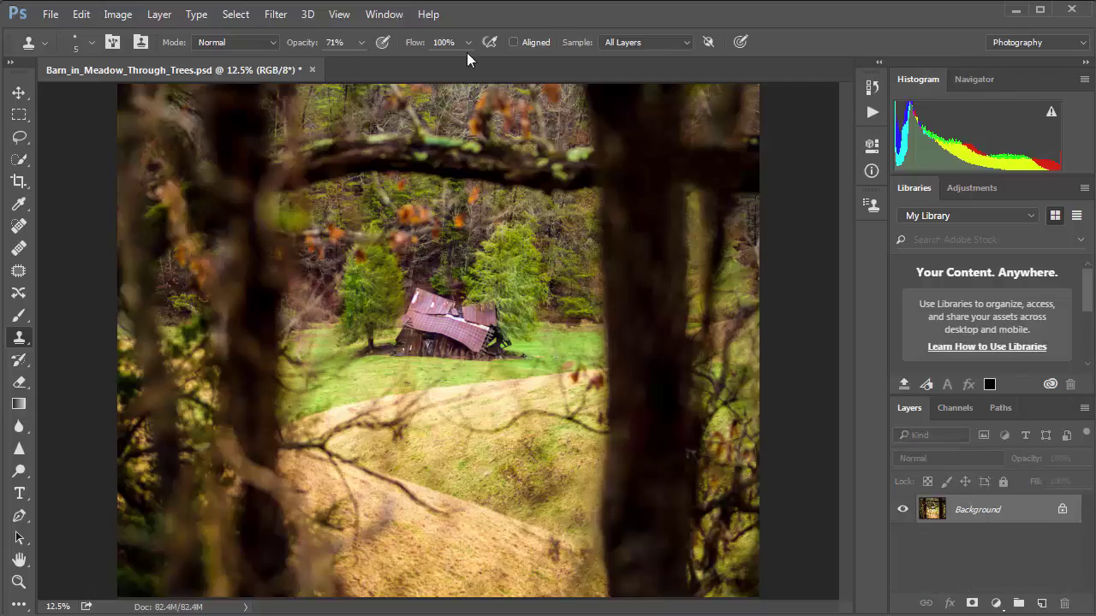
Open the Oil Paint filter for the background layer and examine its effect on the barn's walls and roof in the preview
{"action": "left_click", "coordinate": [274, 15]}
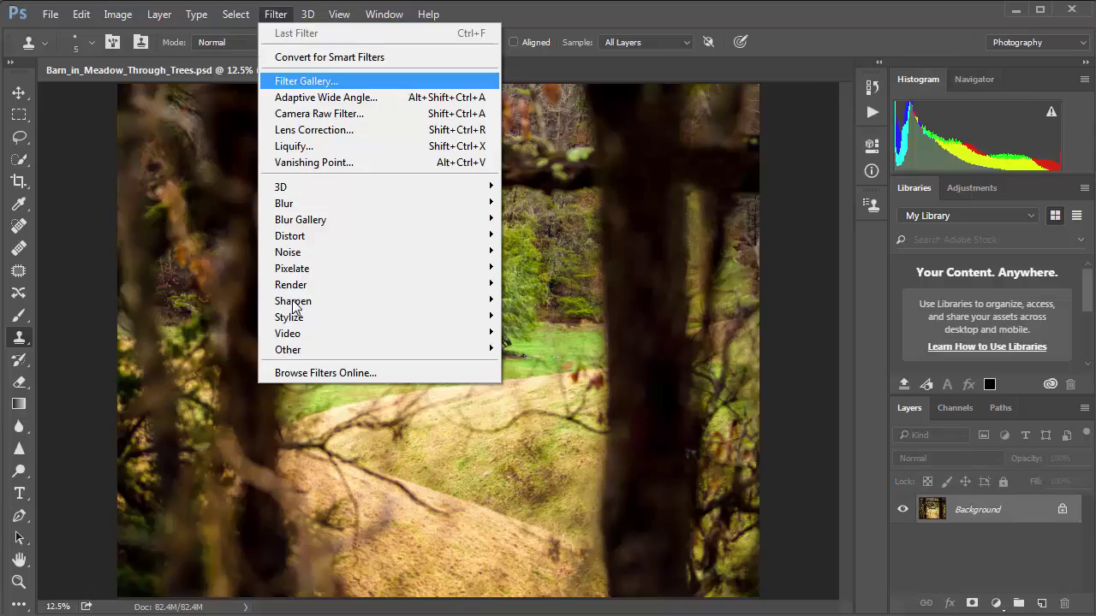
{"action": "mouse_move", "coordinate": [295, 317]}
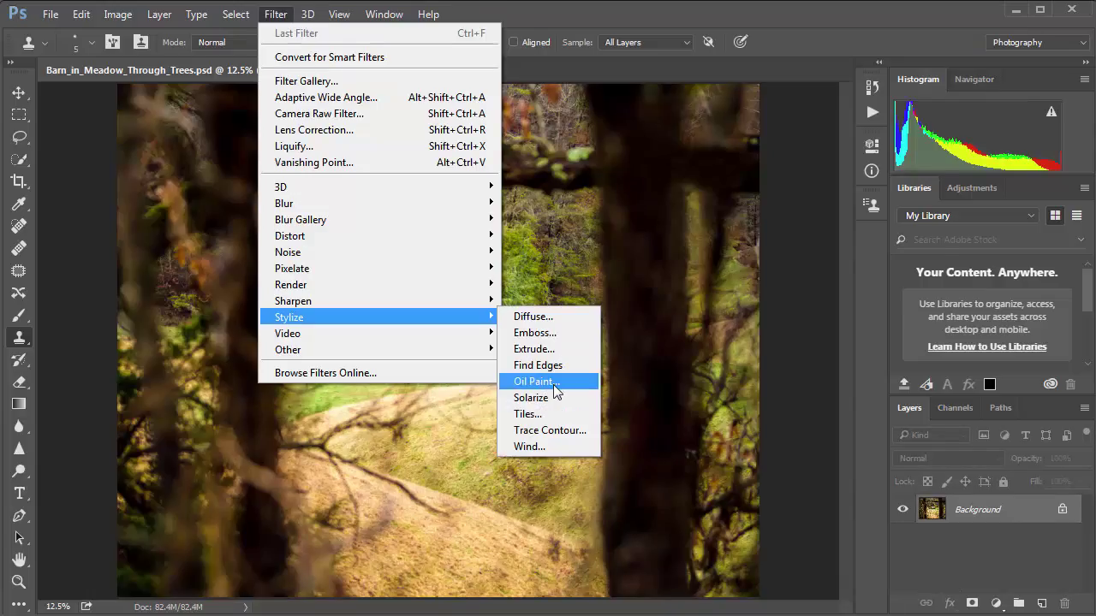
{"action": "left_click", "coordinate": [551, 382]}
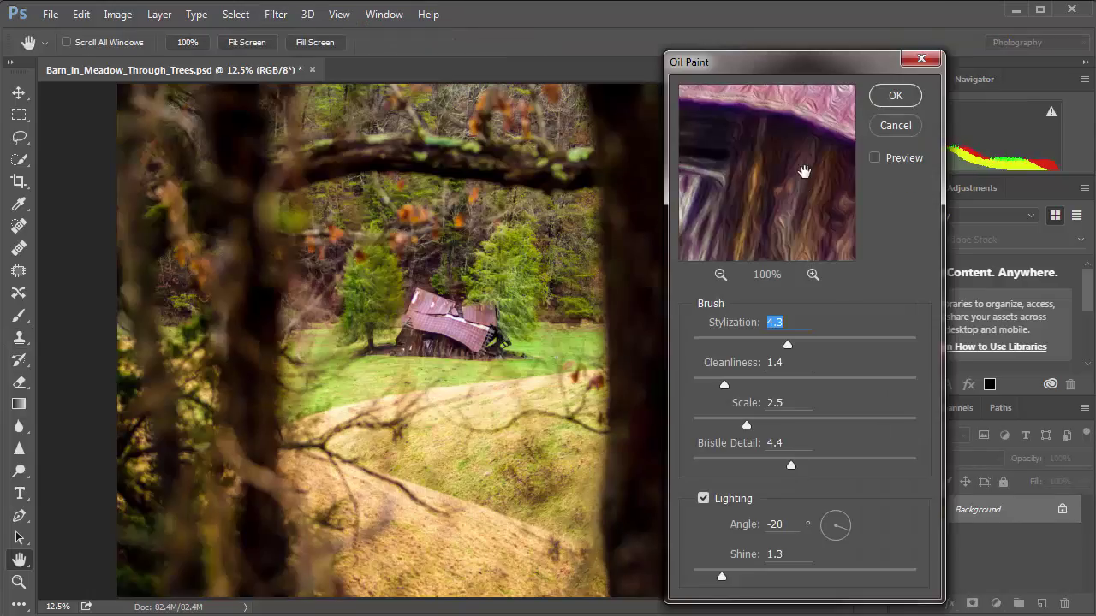
{"action": "mouse_move", "coordinate": [753, 175]}
{"action": "left_mouse_down"}
{"action": "mouse_move", "coordinate": [814, 181]}
{"action": "mouse_move", "coordinate": [753, 179]}
{"action": "mouse_move", "coordinate": [801, 185]}
{"action": "left_mouse_up"}
{"action": "left_click_drag", "start_coordinate": [756, 182], "coordinate": [795, 183]}
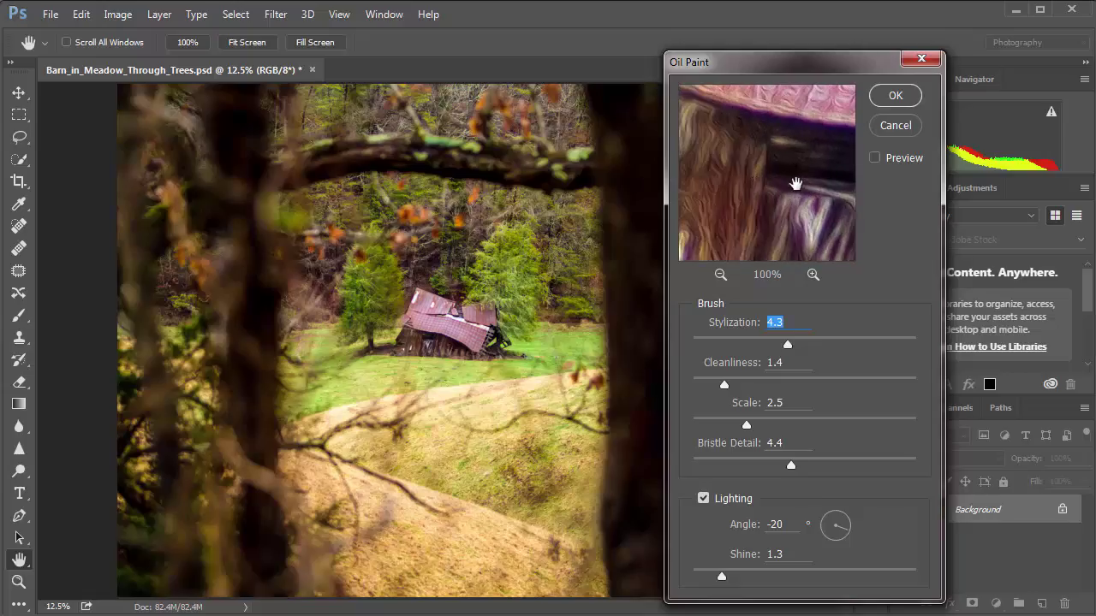
{"action": "left_click", "coordinate": [874, 159]}
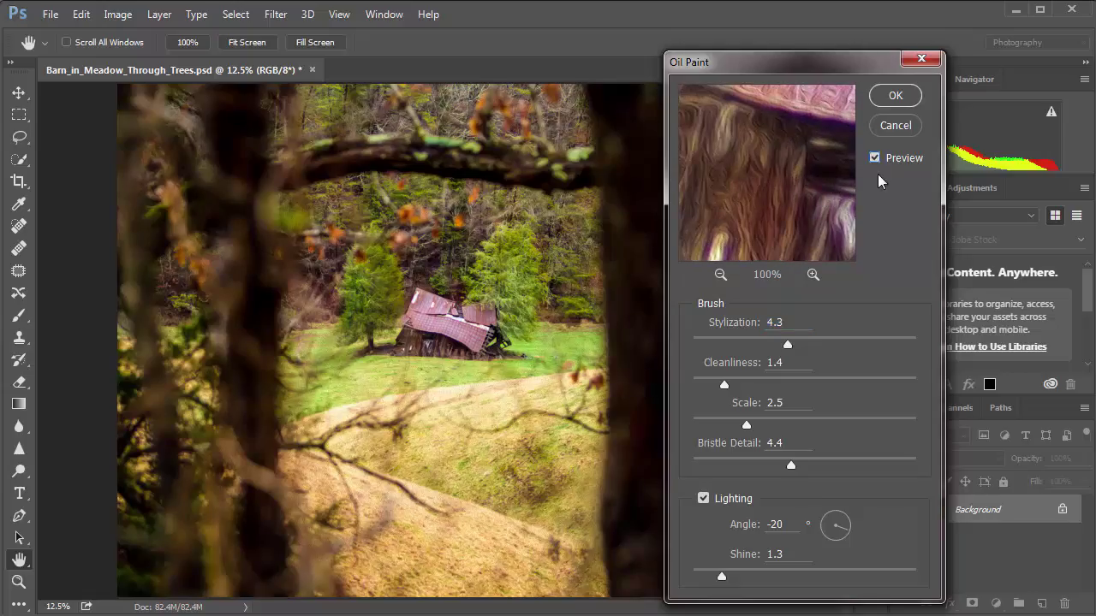
{"action": "left_click", "coordinate": [873, 157]}
{"action": "left_click_drag", "start_coordinate": [748, 172], "coordinate": [702, 146]}
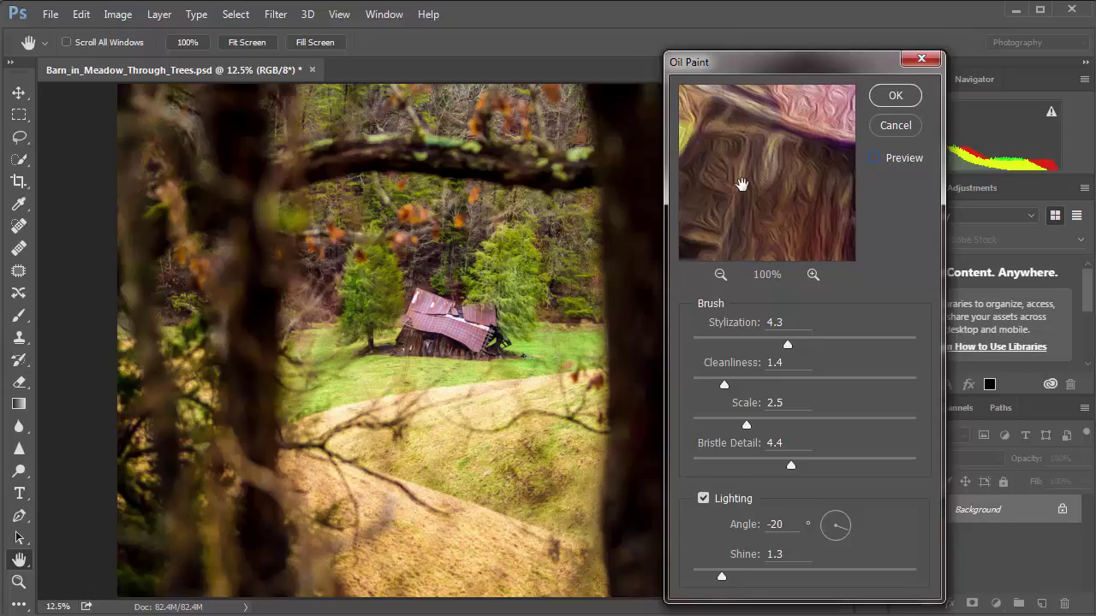
{"action": "left_click_drag", "start_coordinate": [741, 179], "coordinate": [734, 135]}
{"action": "left_click_drag", "start_coordinate": [739, 175], "coordinate": [717, 226]}
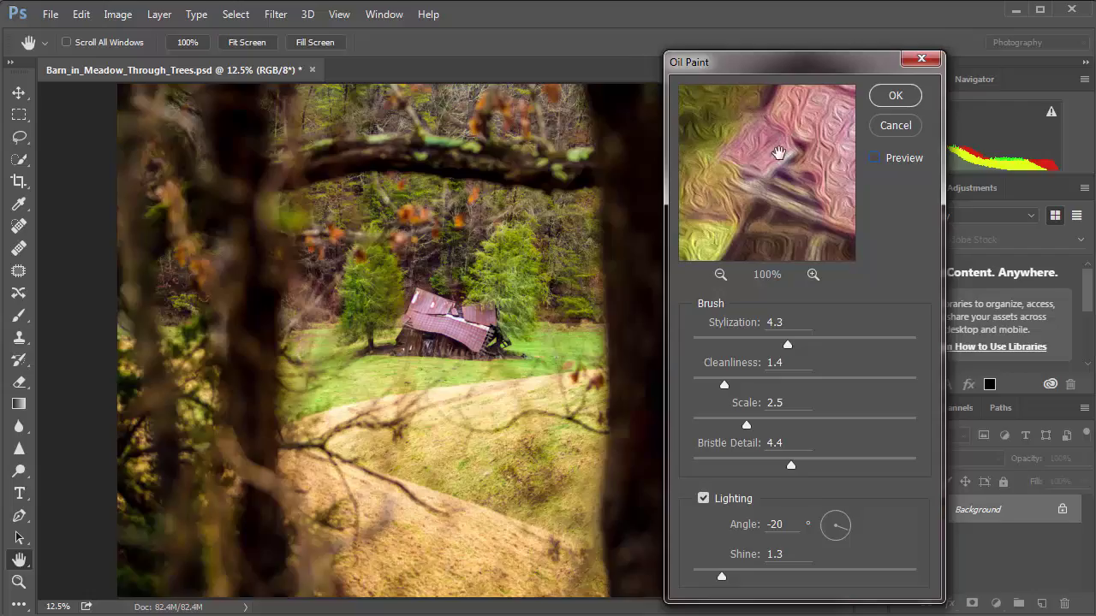
{"action": "mouse_move", "coordinate": [780, 154]}
{"action": "left_mouse_down"}
{"action": "mouse_move", "coordinate": [802, 180]}
{"action": "mouse_move", "coordinate": [743, 151]}
{"action": "left_mouse_up"}
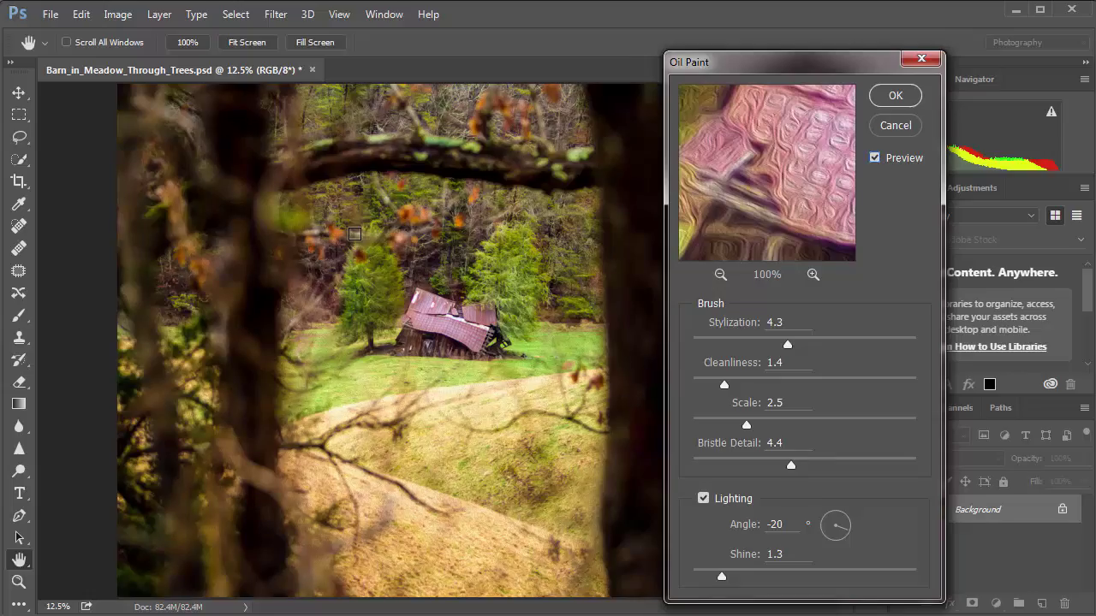
Examine the Oil Paint effect at different spots of the barn, tree trunk and trees, with the image preview turned off at the end
{"action": "left_click", "coordinate": [428, 347]}
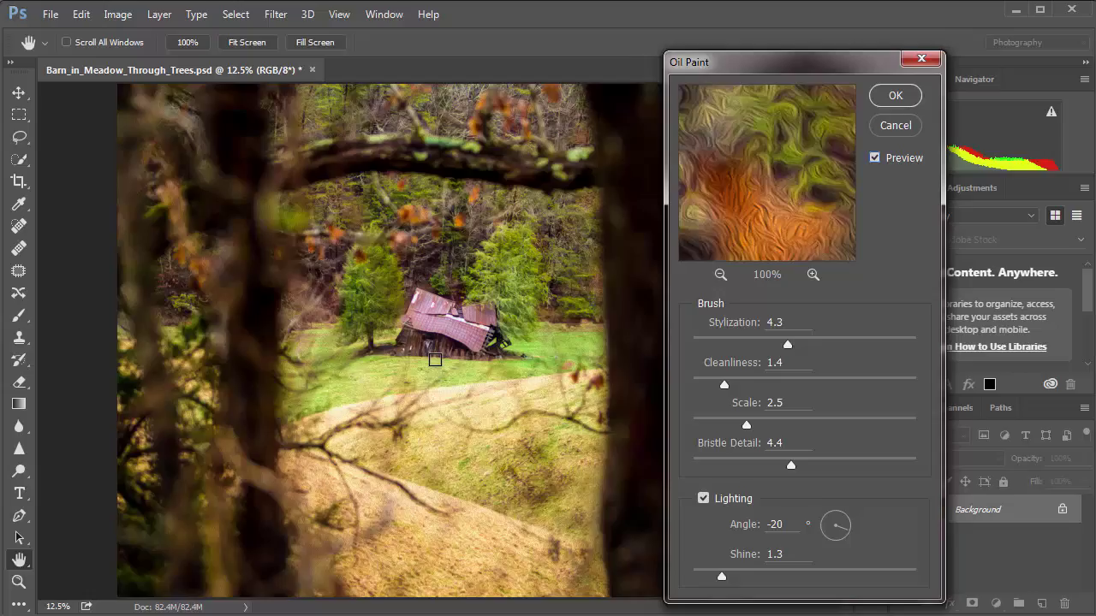
{"action": "left_click", "coordinate": [452, 328]}
{"action": "left_click", "coordinate": [225, 355]}
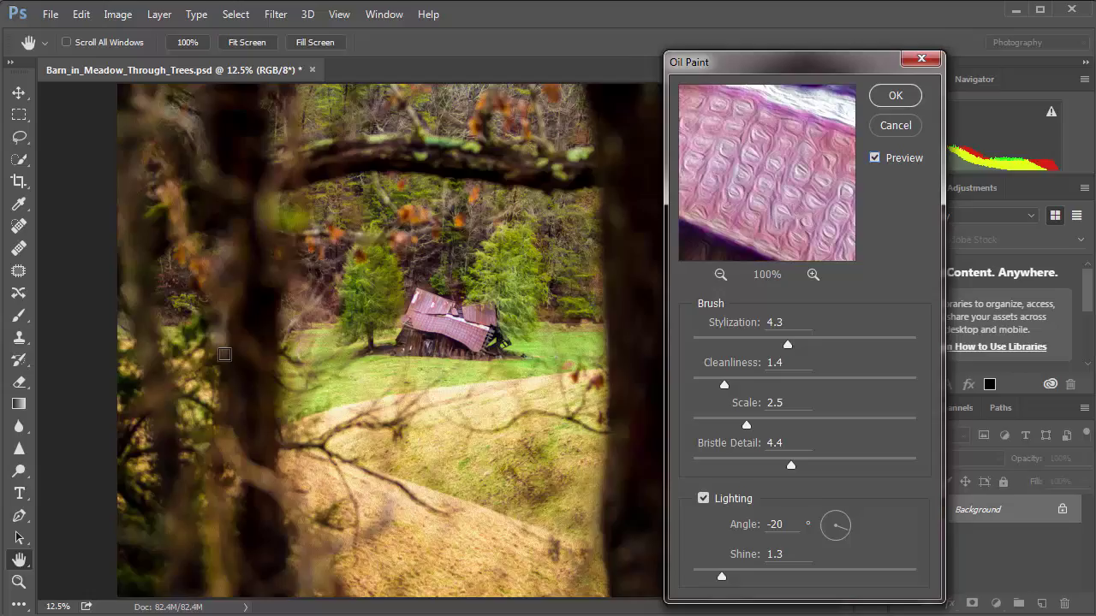
{"action": "left_click", "coordinate": [460, 360]}
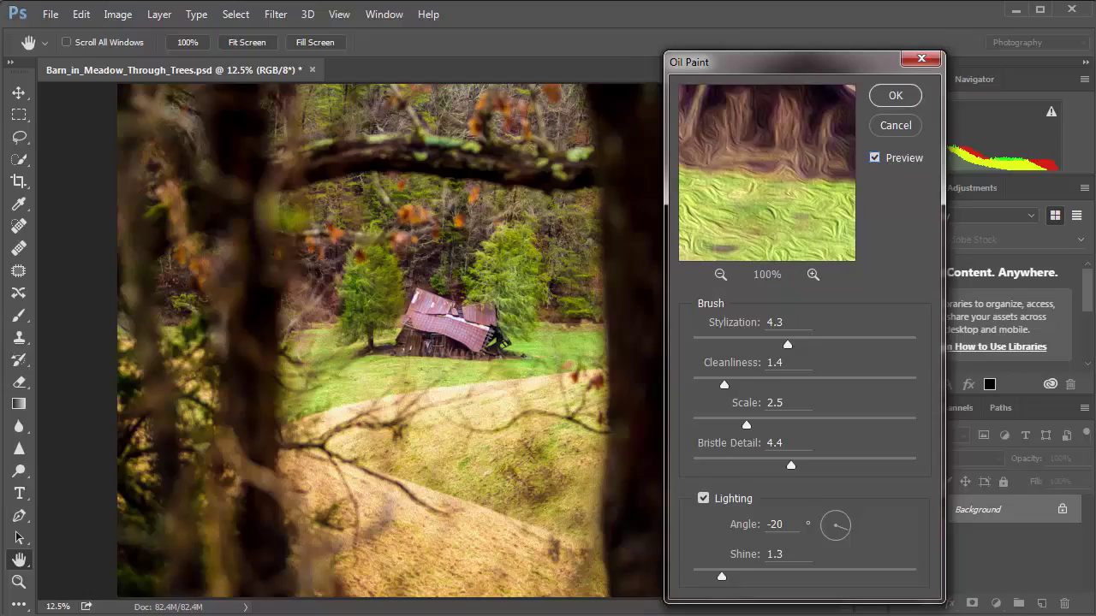
{"action": "left_click", "coordinate": [437, 341]}
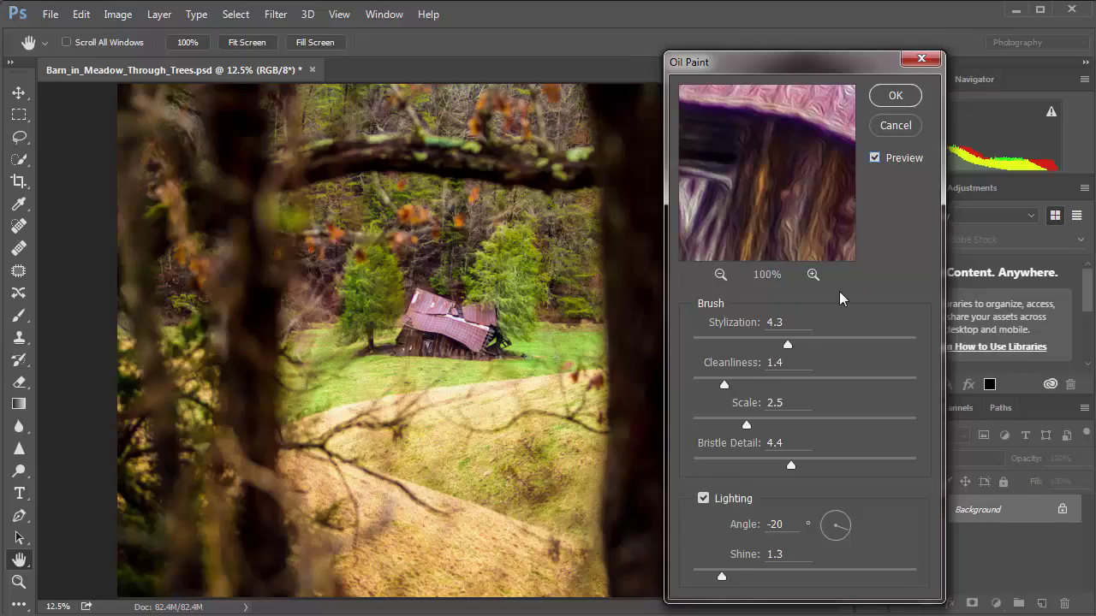
{"action": "left_click", "coordinate": [877, 160]}
{"action": "left_click", "coordinate": [343, 344]}
{"action": "left_click", "coordinate": [488, 276]}
{"action": "left_click", "coordinate": [348, 228]}
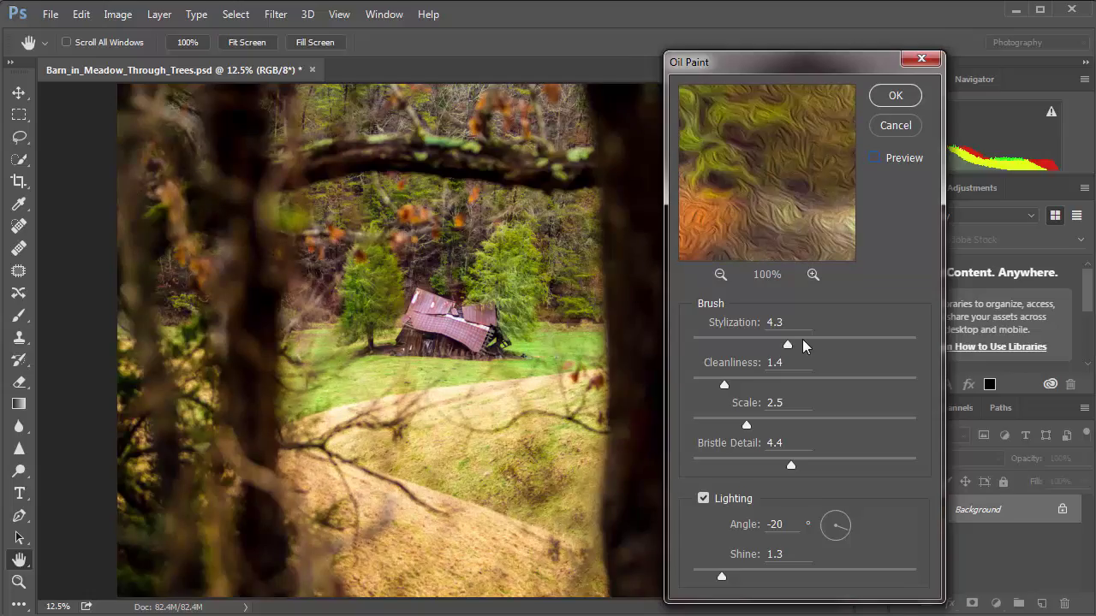
Set the Oil Paint brush stylization to 8.4 and the cleanliness to 0.6
{"action": "left_click", "coordinate": [719, 344]}
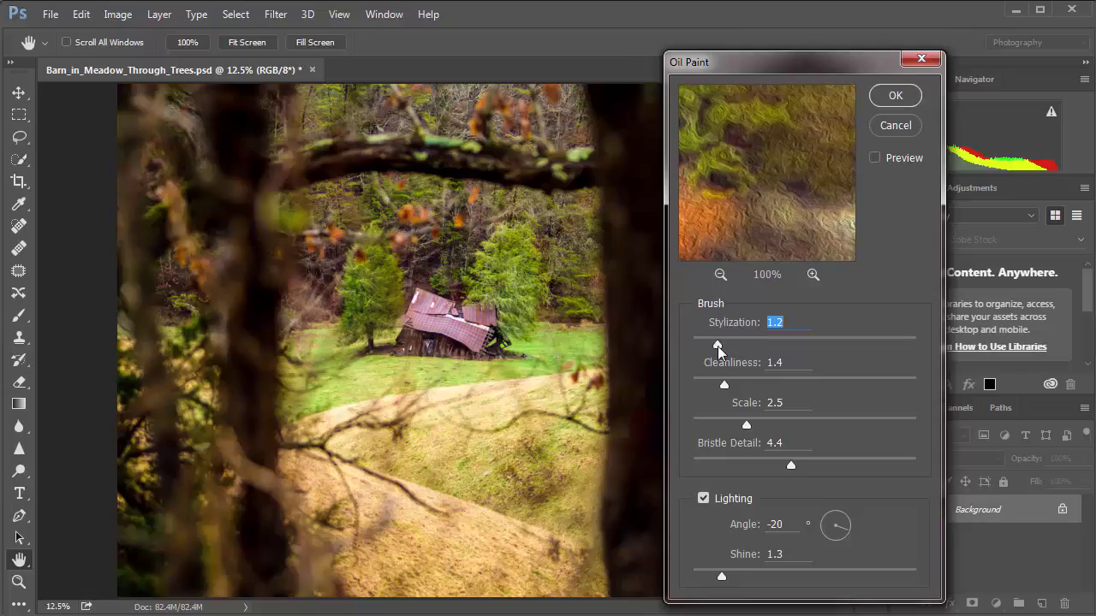
{"action": "left_click_drag", "start_coordinate": [719, 345], "coordinate": [793, 345]}
{"action": "left_click", "coordinate": [880, 345]}
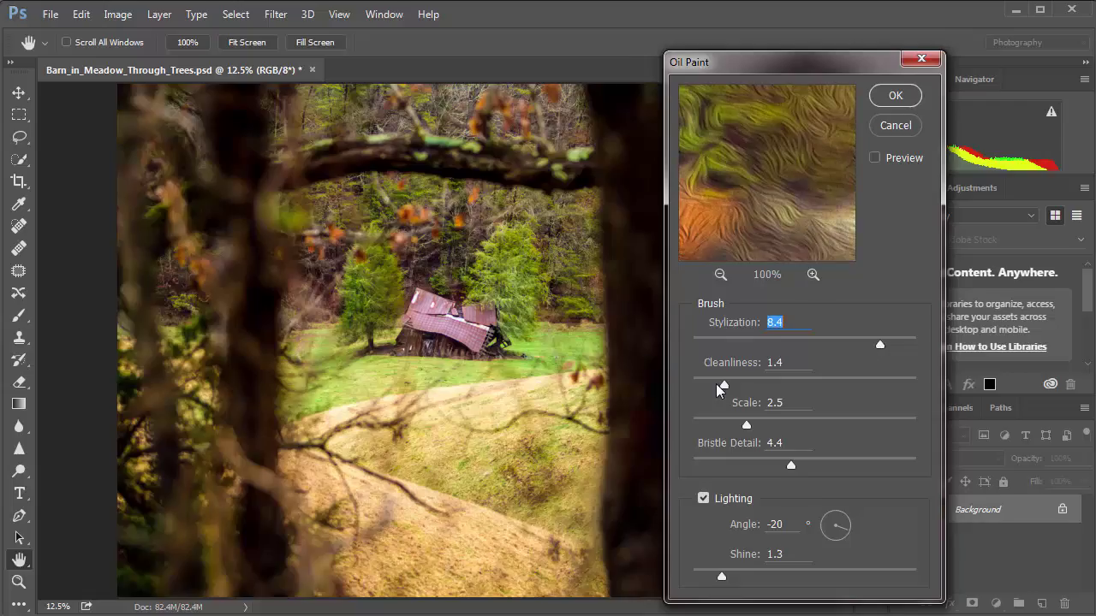
{"action": "mouse_move", "coordinate": [759, 385]}
{"action": "left_mouse_down"}
{"action": "mouse_move", "coordinate": [879, 393]}
{"action": "mouse_move", "coordinate": [708, 391]}
{"action": "left_mouse_up"}
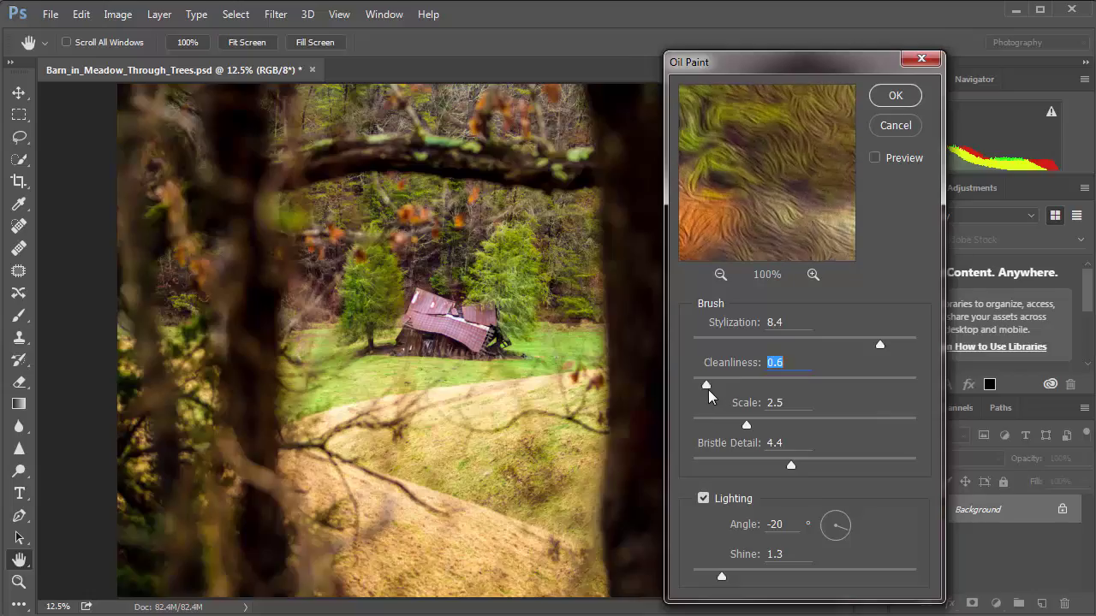
Set the Oil Paint brush scale to 7.6 and the bristle detail to 9.6
{"action": "left_click_drag", "start_coordinate": [746, 426], "coordinate": [715, 428]}
{"action": "left_click_drag", "start_coordinate": [800, 436], "coordinate": [863, 441]}
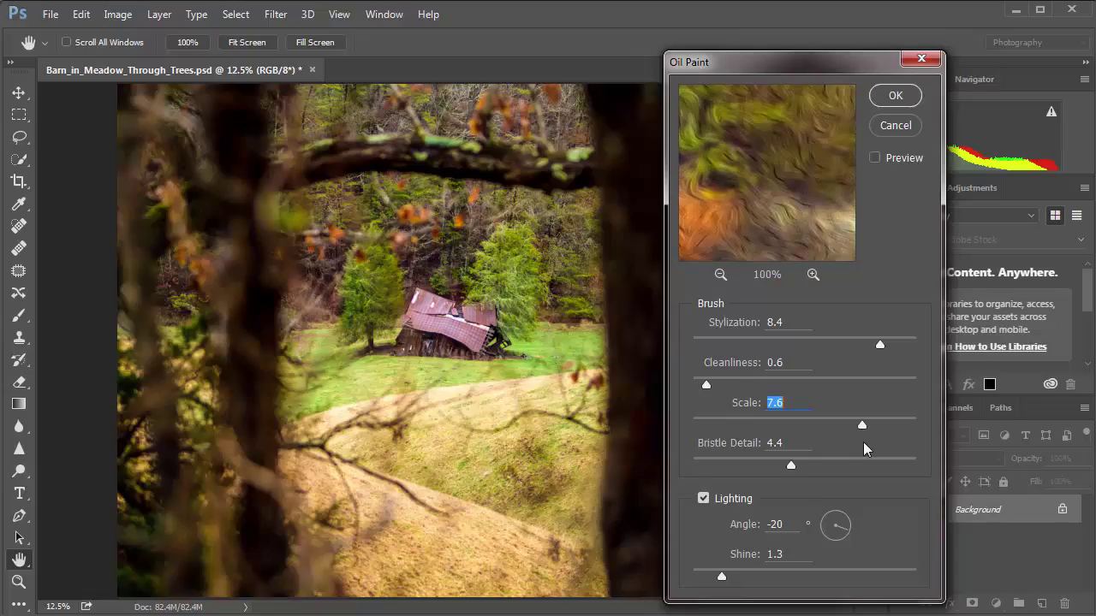
{"action": "left_click_drag", "start_coordinate": [711, 462], "coordinate": [708, 462]}
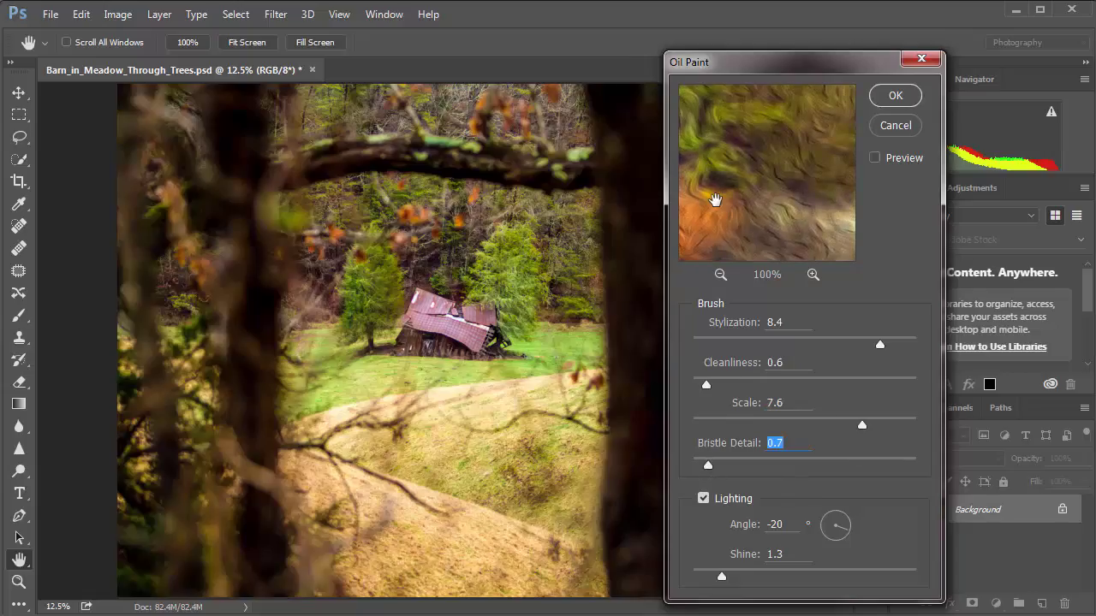
{"action": "left_click_drag", "start_coordinate": [707, 465], "coordinate": [907, 483]}
Set the Oil Paint lighting angle to 45° and try out different shine amounts
{"action": "left_click_drag", "start_coordinate": [837, 528], "coordinate": [847, 511]}
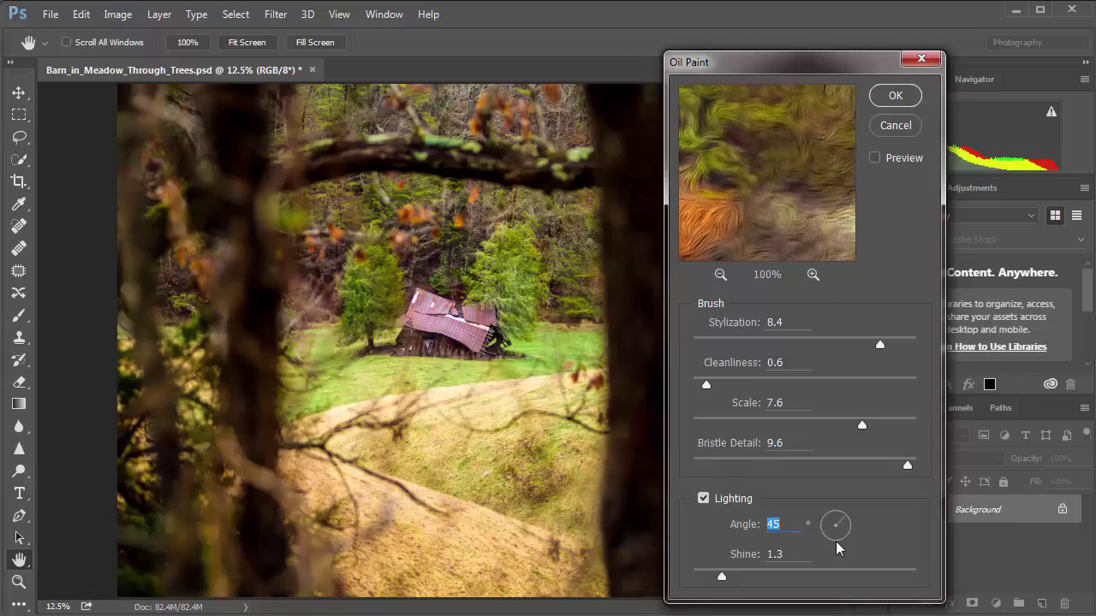
{"action": "left_click_drag", "start_coordinate": [721, 578], "coordinate": [754, 578]}
{"action": "left_click_drag", "start_coordinate": [851, 602], "coordinate": [751, 581]}
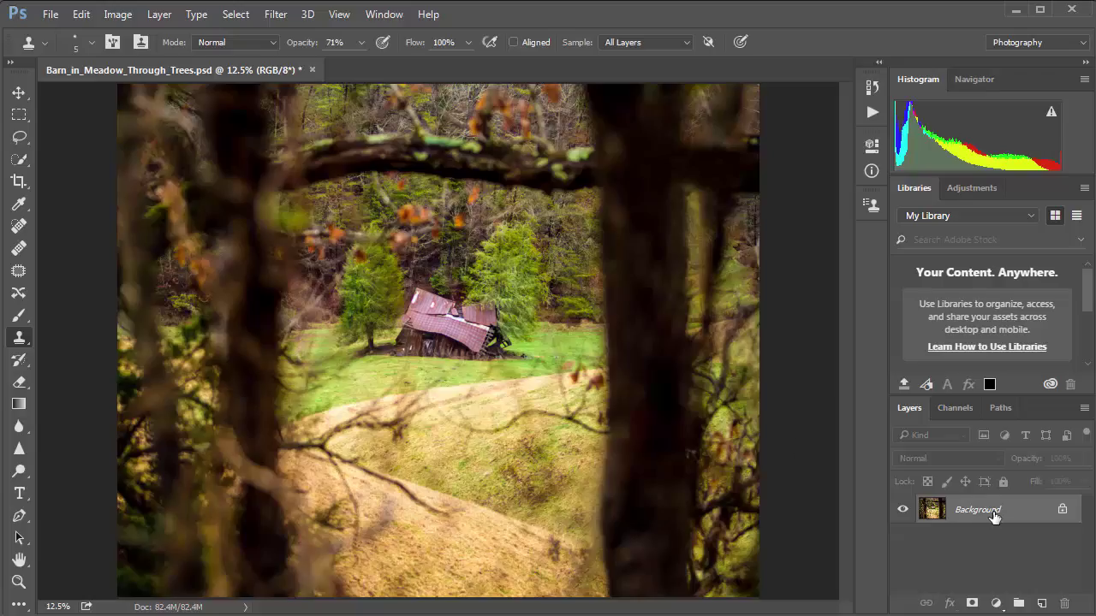
Duplicate the background layer
{"action": "key", "text": "ctrl+j"}
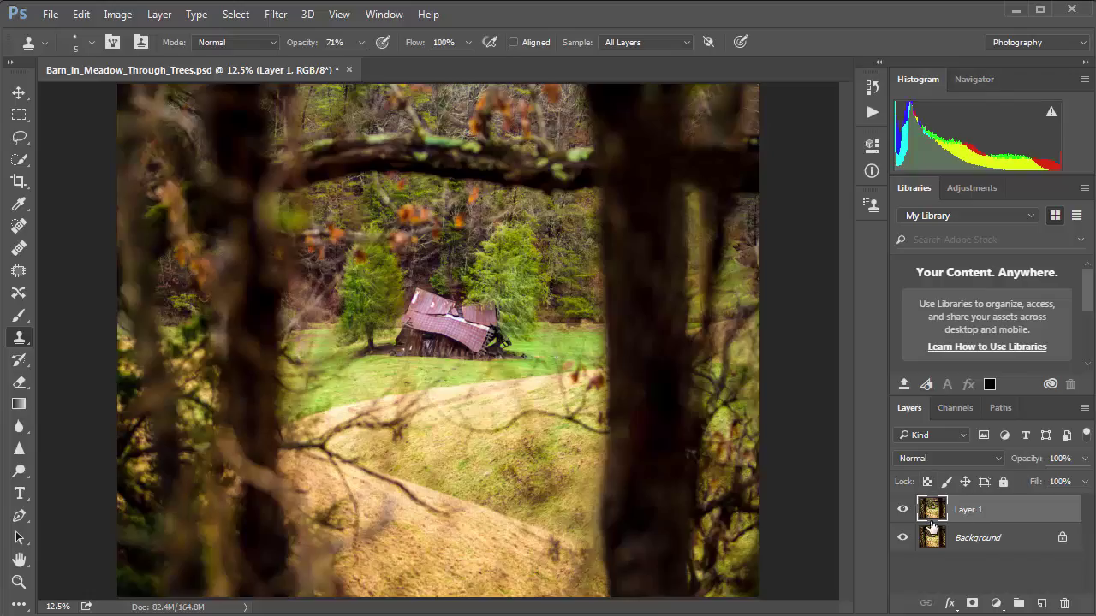
Start the Oil Paint filter on Layer 1 and set the brush stylization to 6.5 and the cleanliness to 3.5
{"action": "left_click", "coordinate": [285, 18]}
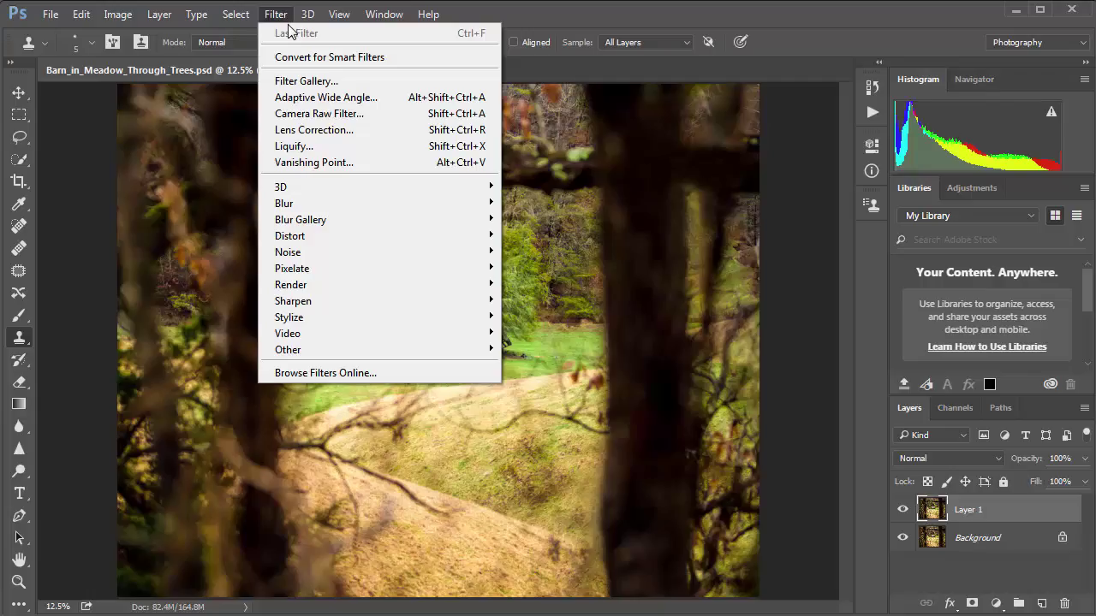
{"action": "mouse_move", "coordinate": [331, 321]}
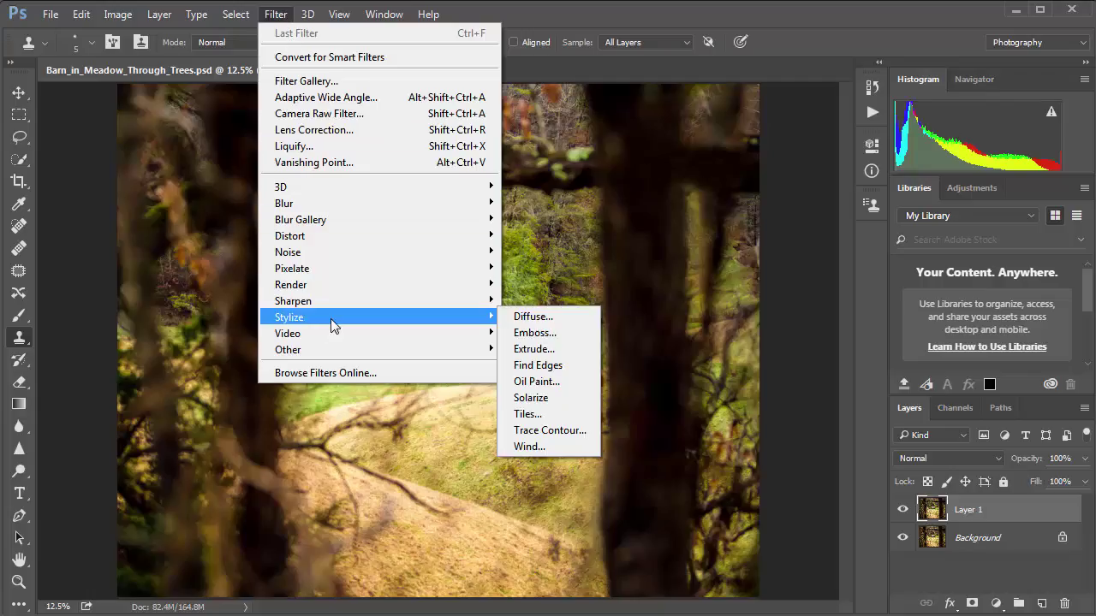
{"action": "left_click", "coordinate": [538, 381]}
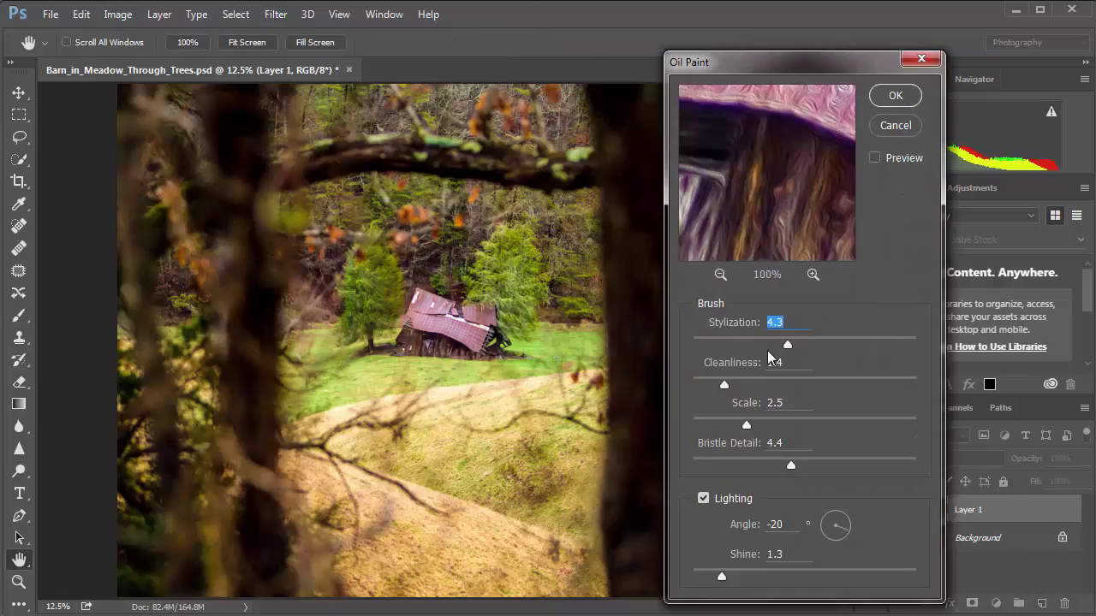
{"action": "left_click", "coordinate": [837, 344]}
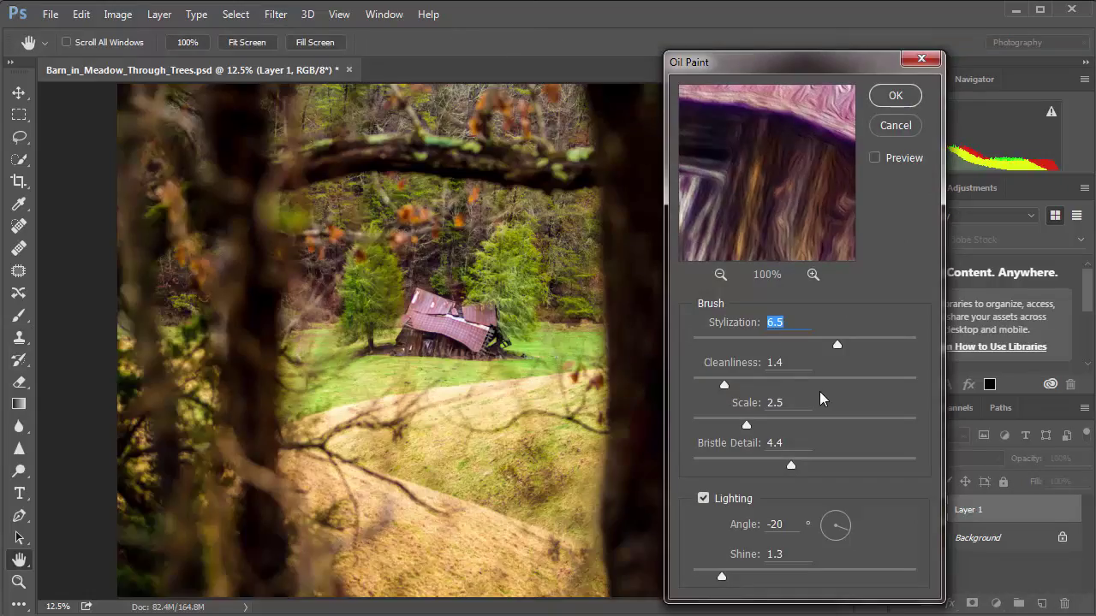
{"action": "left_click", "coordinate": [770, 385]}
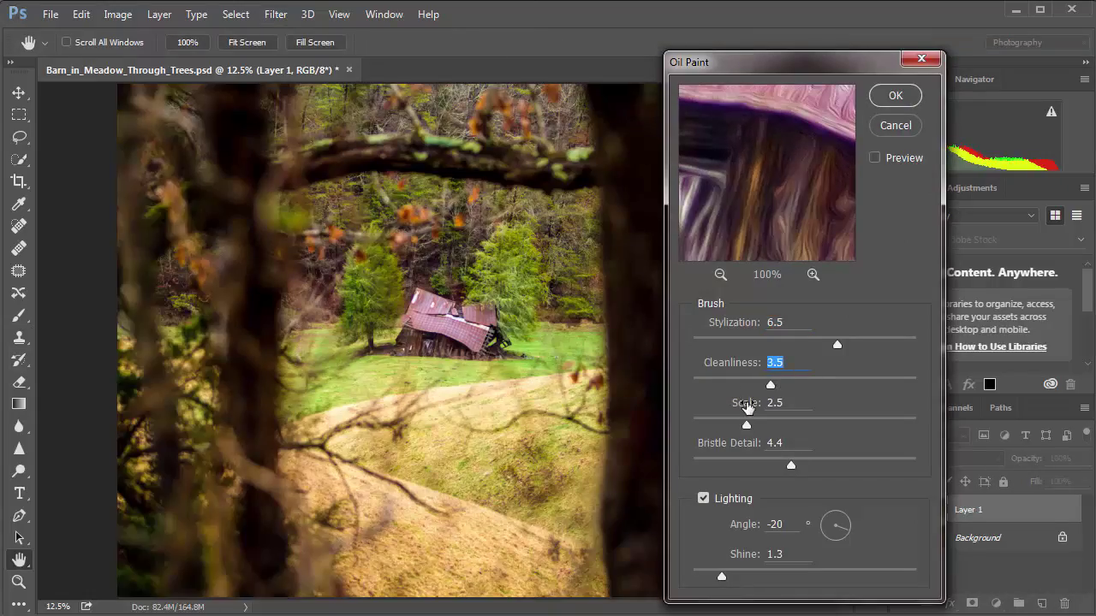
Set the brush scale to 1.4, bristle detail to 2.5 and lighting angle to -144°, and apply the Oil Paint filter
{"action": "left_click", "coordinate": [721, 420]}
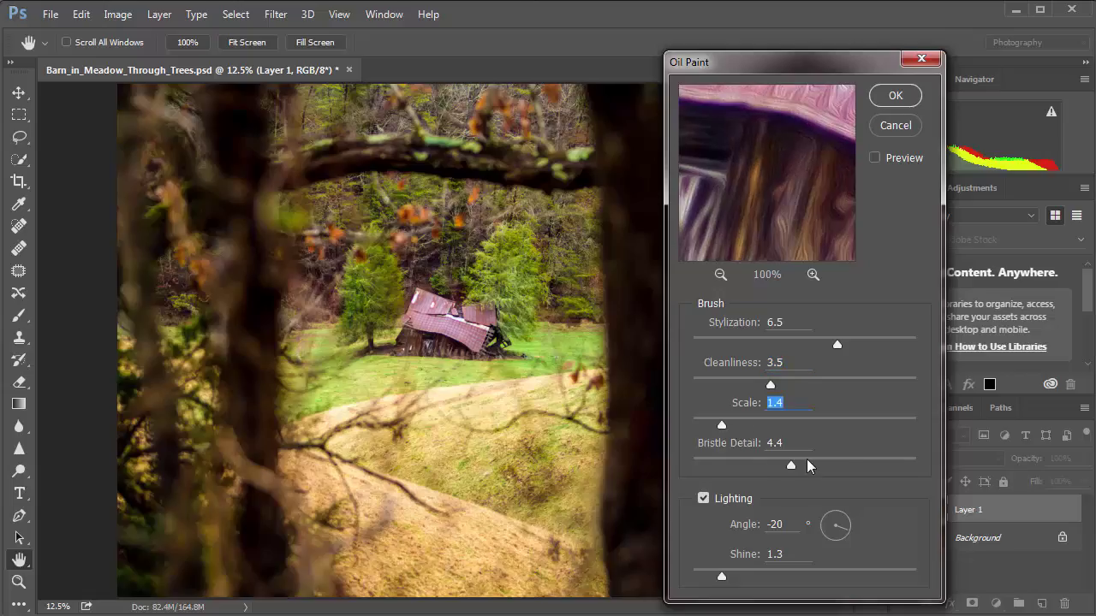
{"action": "left_click", "coordinate": [749, 465]}
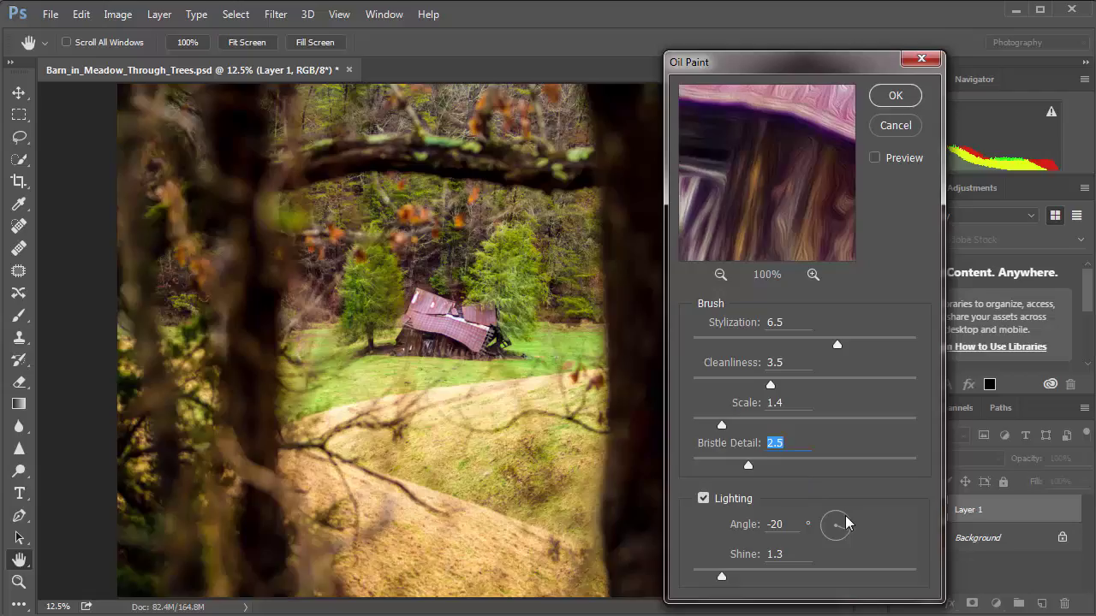
{"action": "left_click_drag", "start_coordinate": [846, 519], "coordinate": [827, 533]}
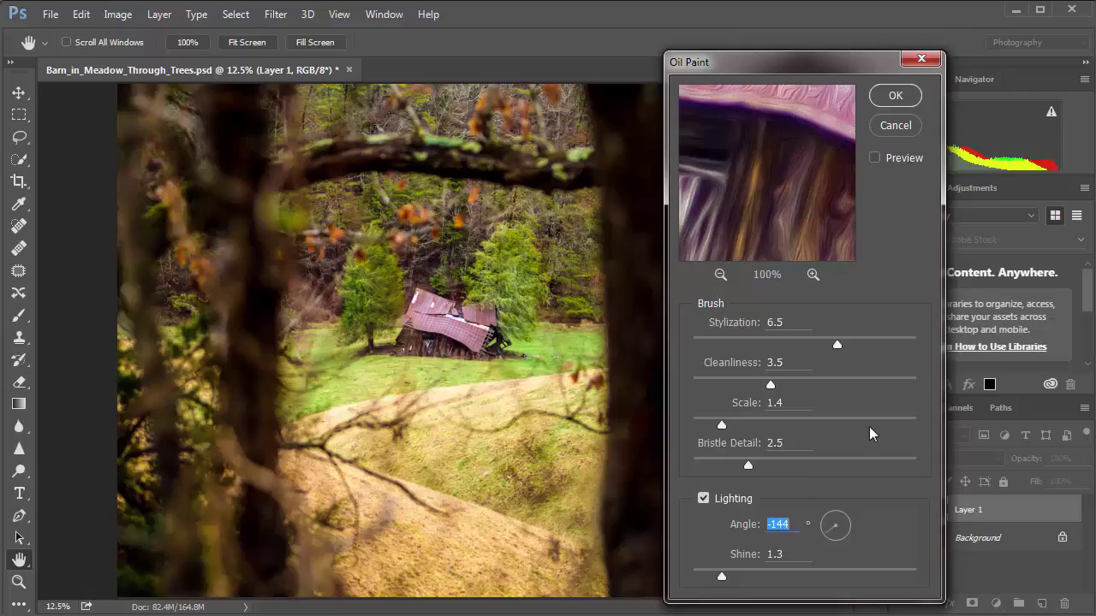
{"action": "left_click", "coordinate": [892, 97]}
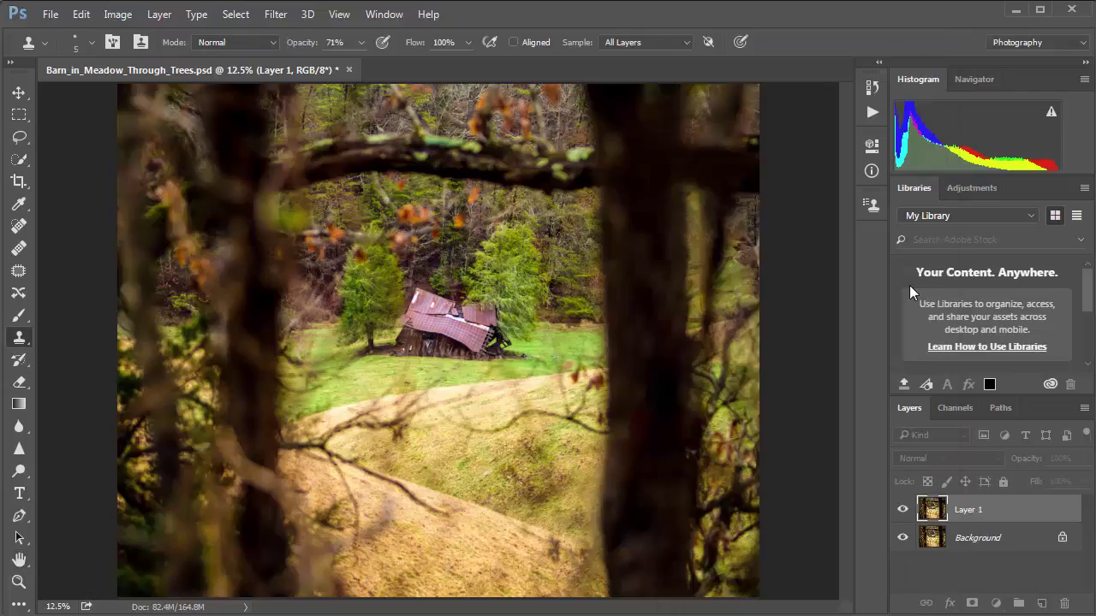
Examine the oil paint texture up close on the barn, the surrounding trees and the forest background
{"action": "left_click", "coordinate": [422, 351], "text": "ctrl"}
{"action": "left_click", "coordinate": [422, 352], "text": "ctrl"}
{"action": "left_click", "coordinate": [422, 351], "text": "ctrl"}
{"action": "left_click", "coordinate": [422, 352], "text": "ctrl"}
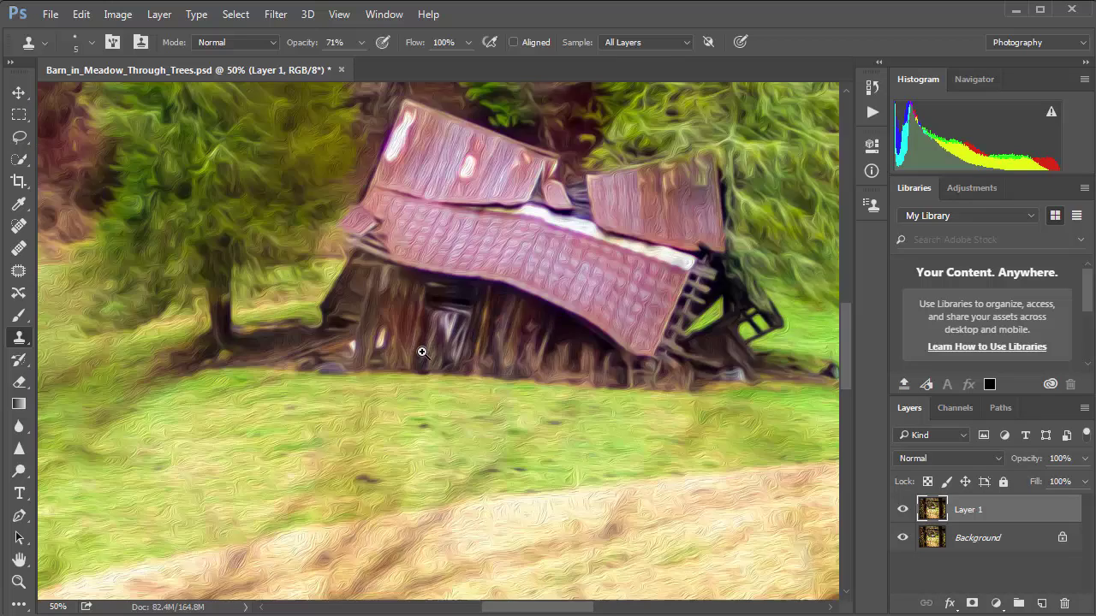
{"action": "left_click", "coordinate": [422, 352], "text": "ctrl"}
{"action": "left_click_drag", "start_coordinate": [361, 232], "coordinate": [399, 360]}
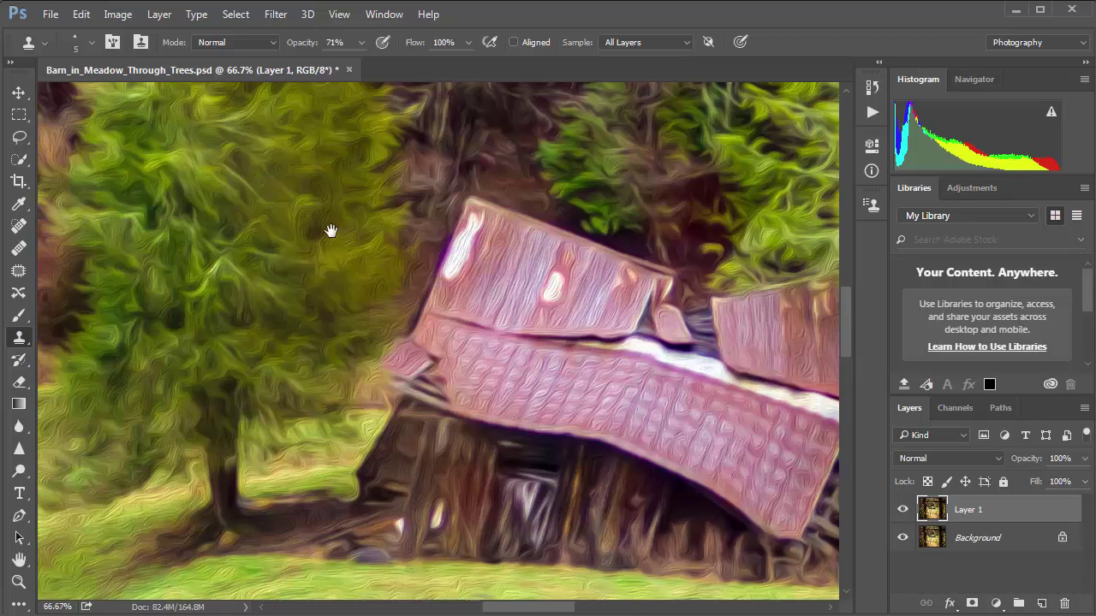
{"action": "left_click_drag", "start_coordinate": [376, 310], "coordinate": [651, 306]}
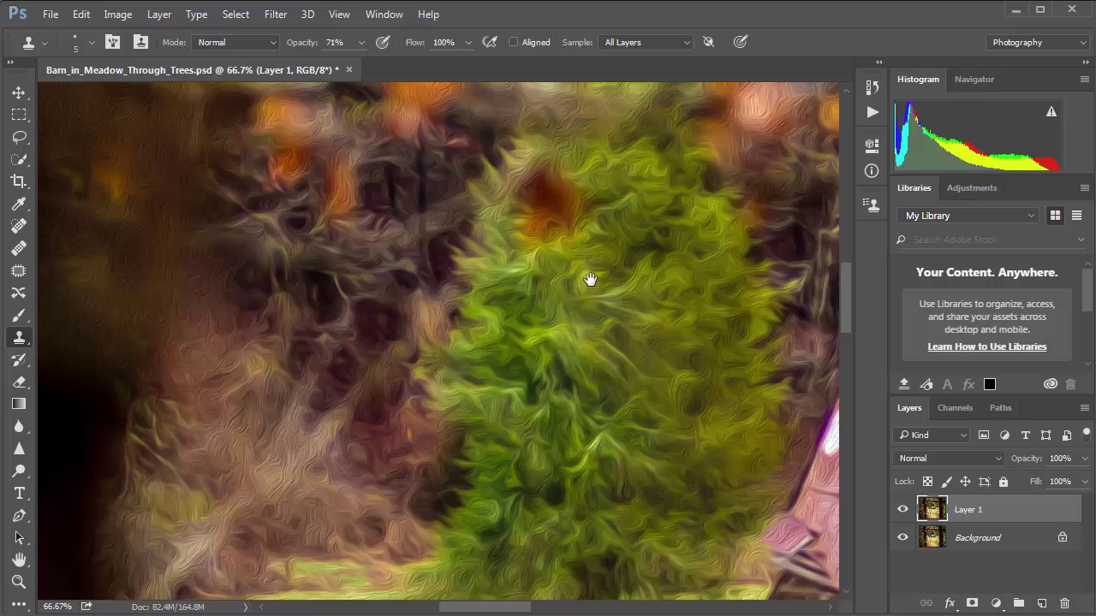
{"action": "left_click_drag", "start_coordinate": [564, 318], "coordinate": [543, 242]}
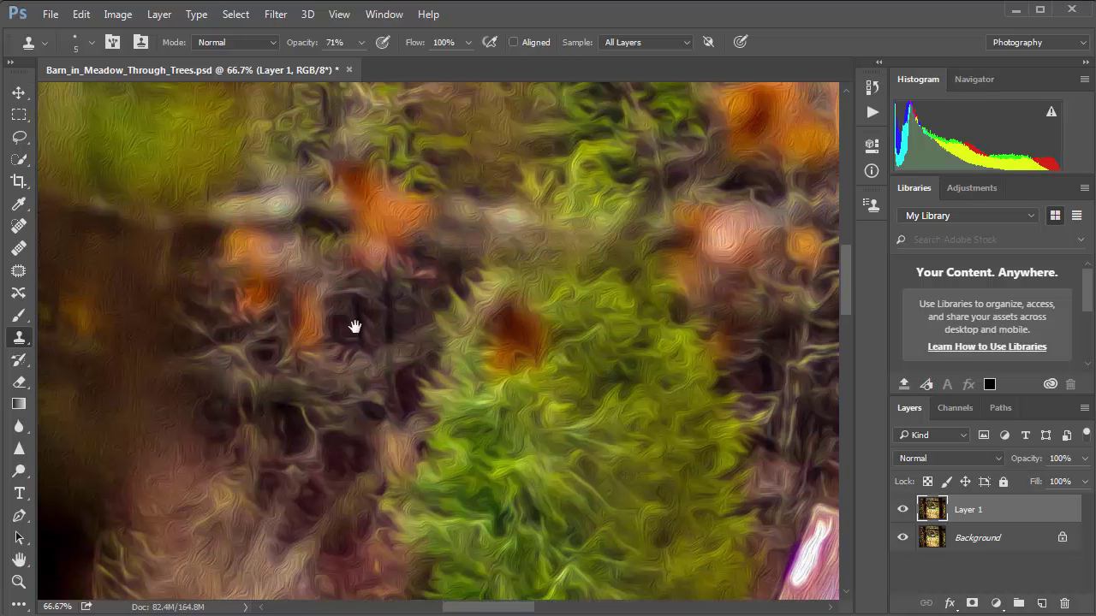
{"action": "left_click_drag", "start_coordinate": [354, 325], "coordinate": [340, 350]}
{"action": "left_click_drag", "start_coordinate": [502, 300], "coordinate": [463, 313]}
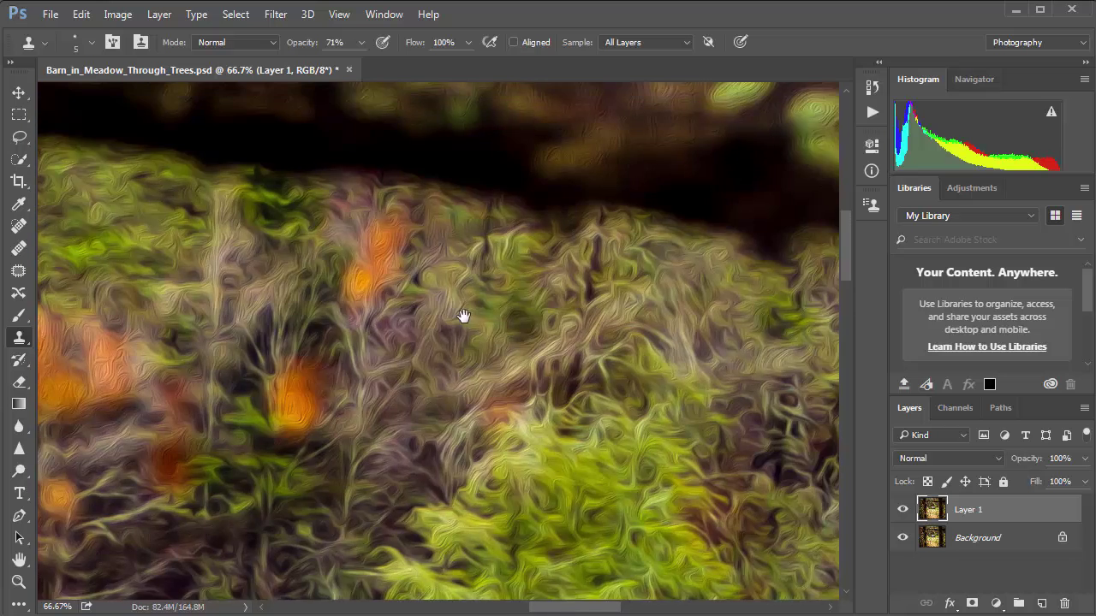
{"action": "left_click_drag", "start_coordinate": [587, 261], "coordinate": [508, 371]}
{"action": "left_click_drag", "start_coordinate": [630, 272], "coordinate": [540, 388]}
{"action": "scroll", "coordinate": [513, 342], "scroll_direction": "down", "scroll_amount": 10}
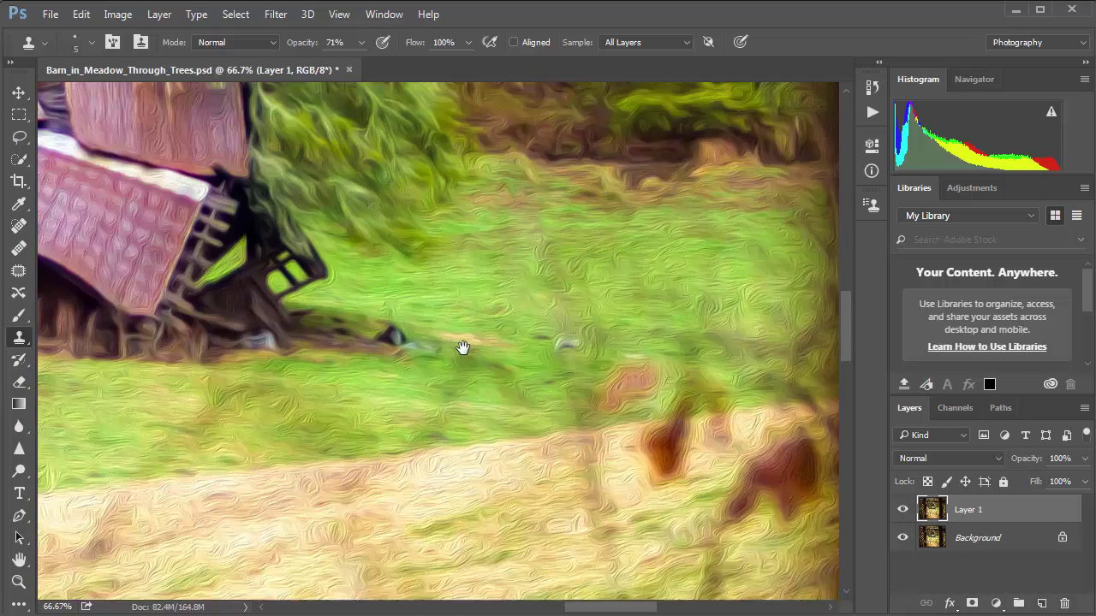
Examine the painted texture on the meadow, branches and foreground trunk, and compare it with the effect on the overall image
{"action": "left_click_drag", "start_coordinate": [463, 348], "coordinate": [569, 252]}
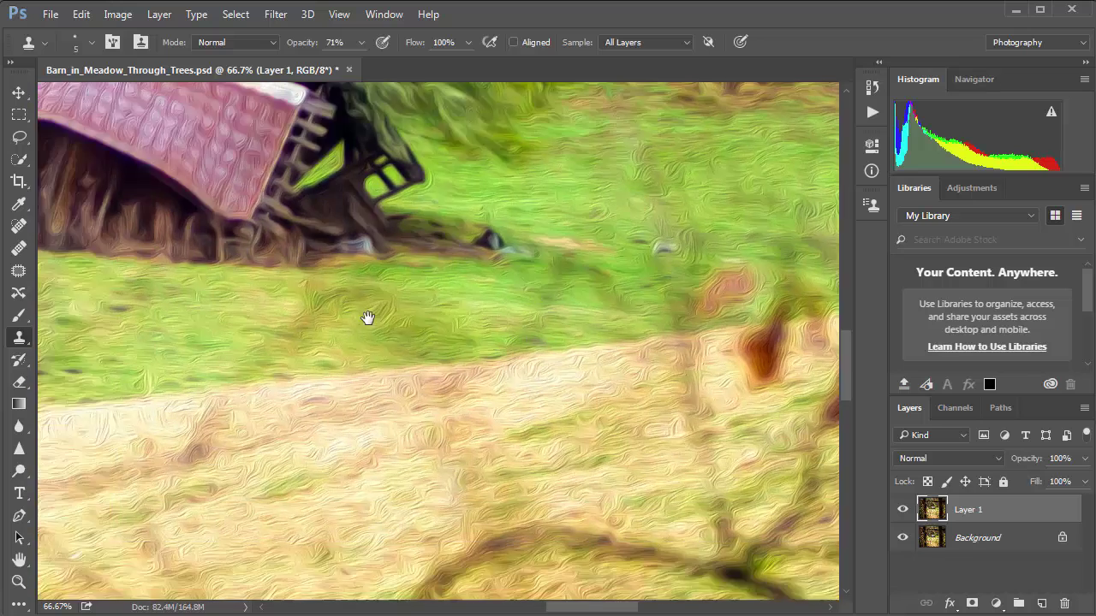
{"action": "left_click_drag", "start_coordinate": [369, 317], "coordinate": [732, 308]}
{"action": "left_click_drag", "start_coordinate": [166, 411], "coordinate": [509, 264]}
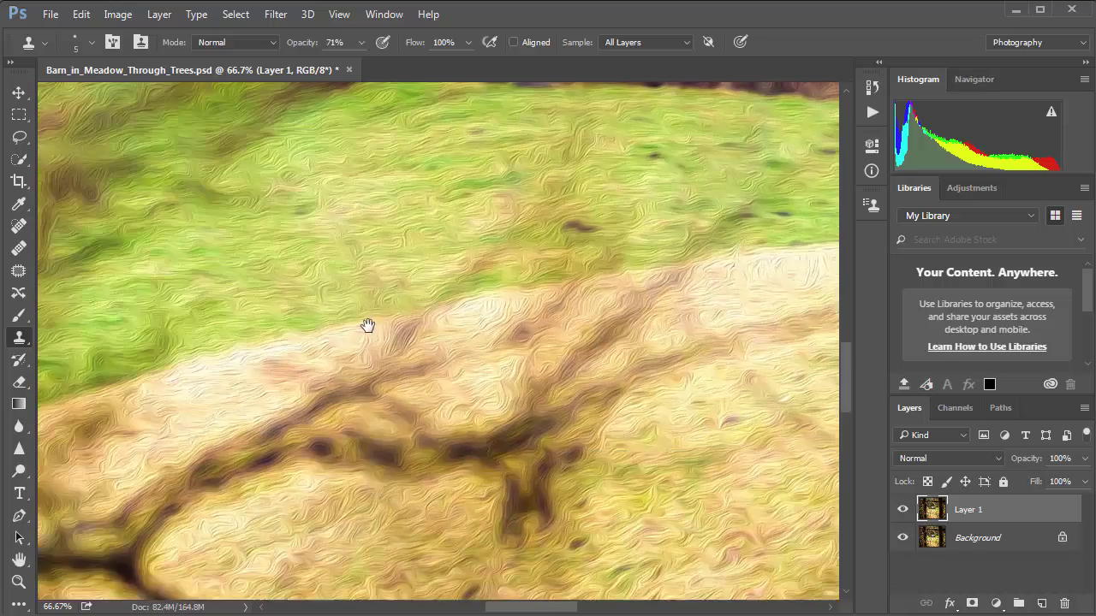
{"action": "mouse_move", "coordinate": [250, 357]}
{"action": "left_mouse_down"}
{"action": "mouse_move", "coordinate": [488, 262]}
{"action": "mouse_move", "coordinate": [604, 197]}
{"action": "left_mouse_up"}
{"action": "scroll", "coordinate": [363, 366], "scroll_direction": "down", "scroll_amount": 4}
{"action": "scroll", "coordinate": [454, 294], "scroll_direction": "left", "scroll_amount": 5}
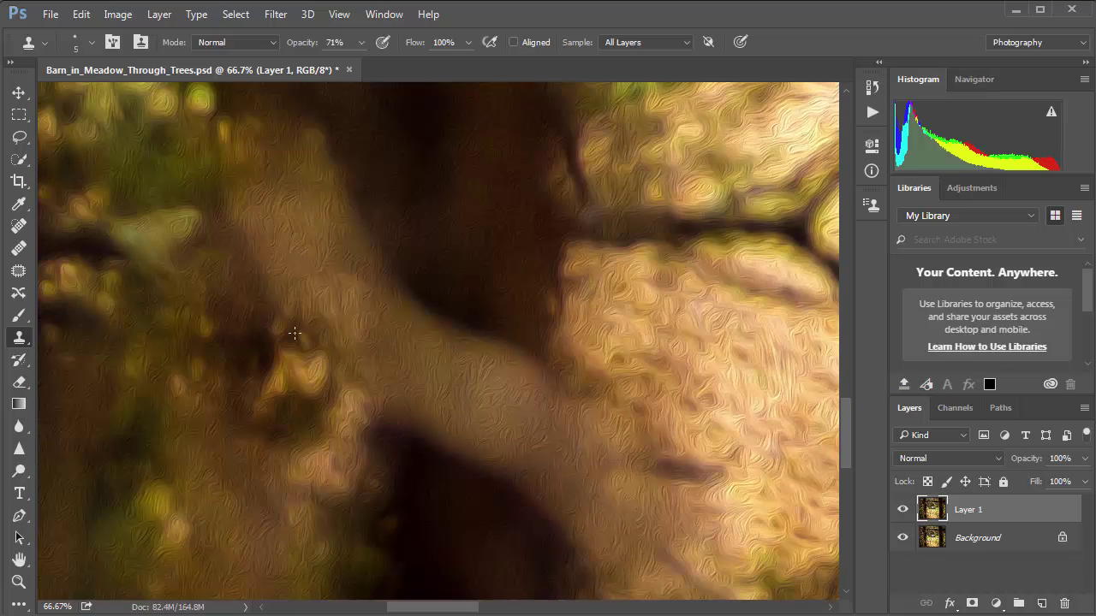
{"action": "key", "text": "ctrl+minus"}
{"action": "key", "text": "ctrl+minus"}
{"action": "key", "text": "ctrl+minus"}
{"action": "key", "text": "ctrl+minus"}
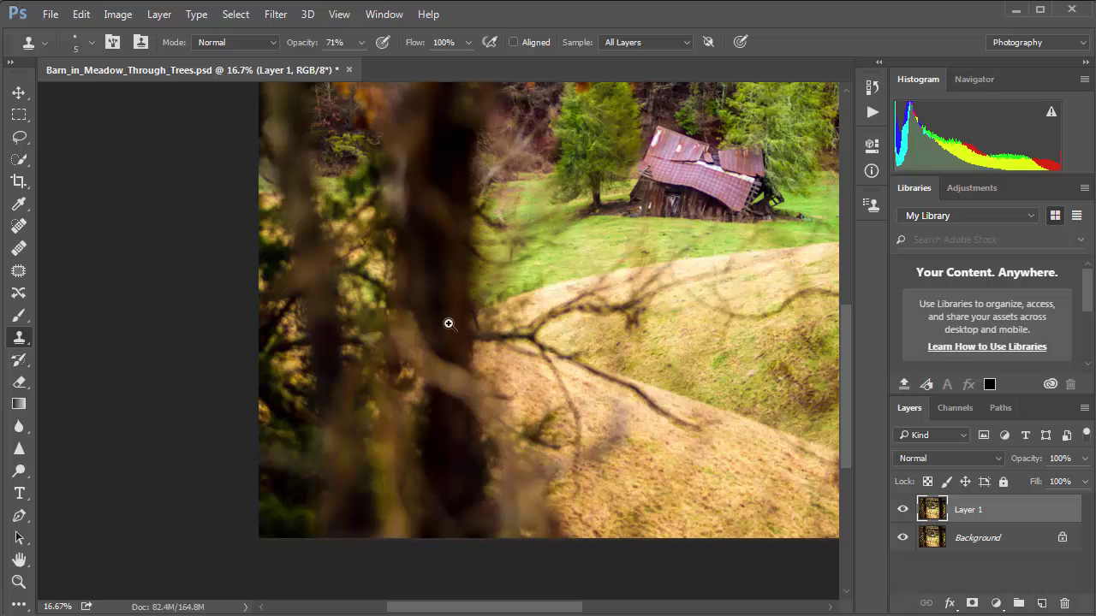
{"action": "left_click_drag", "start_coordinate": [422, 266], "coordinate": [412, 205]}
{"action": "left_click_drag", "start_coordinate": [517, 300], "coordinate": [376, 381]}
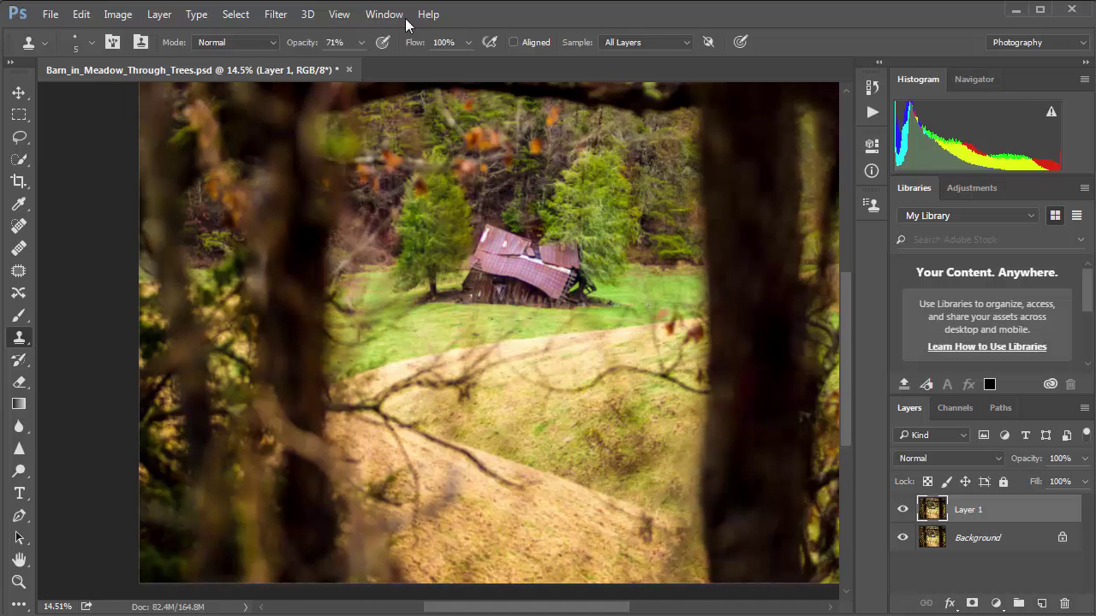
Start a second Oil Paint pass on Layer 1 with the stylization at 9.5 and the cleanliness at 0.8
{"action": "left_click", "coordinate": [272, 14]}
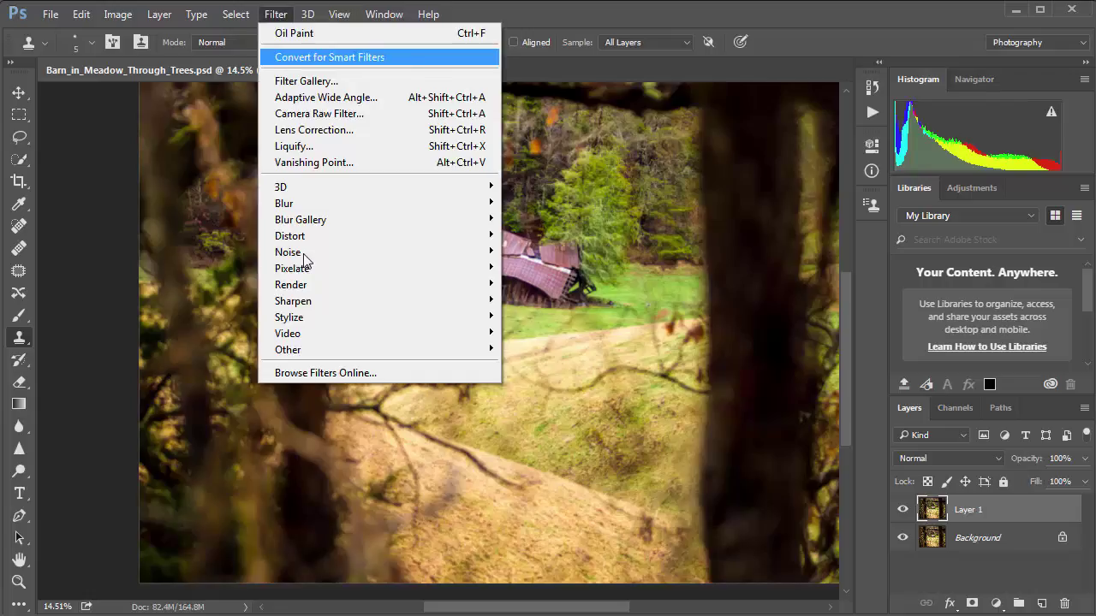
{"action": "mouse_move", "coordinate": [305, 305]}
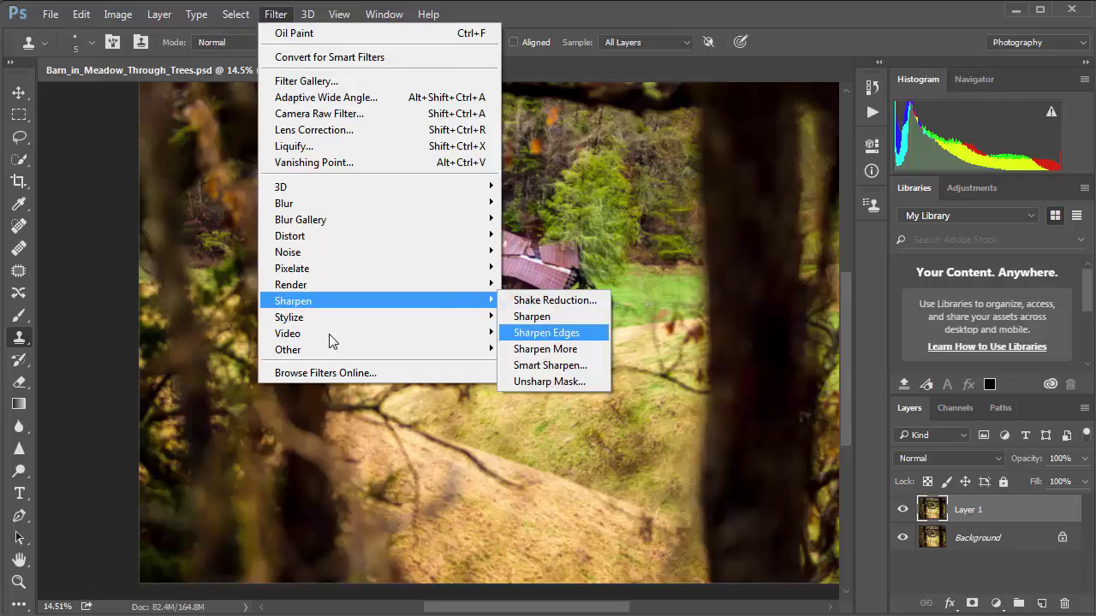
{"action": "mouse_move", "coordinate": [467, 318]}
{"action": "left_click", "coordinate": [534, 379]}
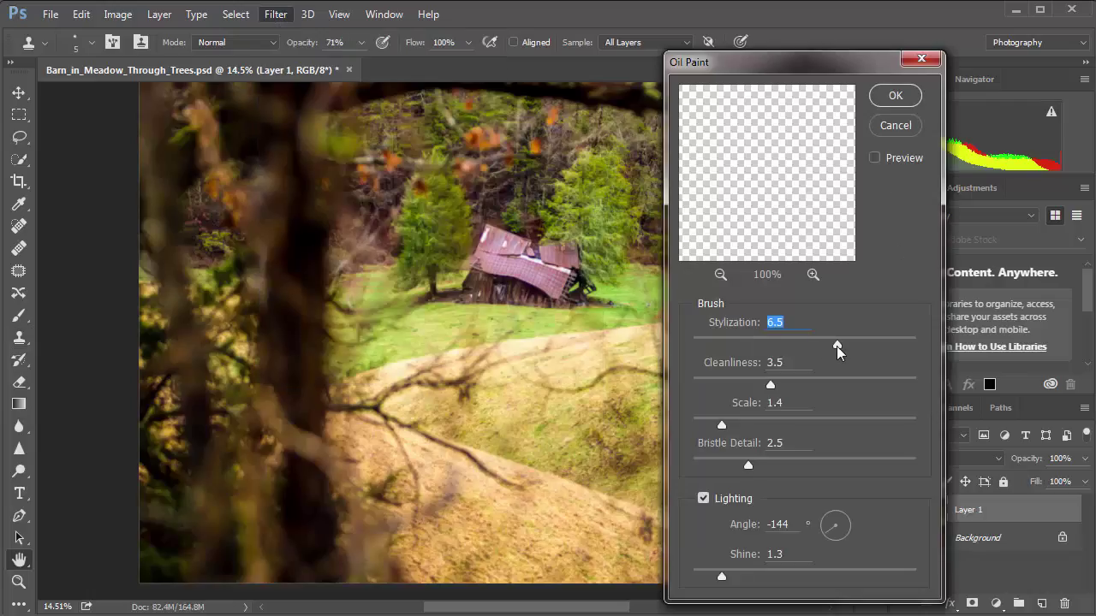
{"action": "left_click_drag", "start_coordinate": [837, 351], "coordinate": [904, 350]}
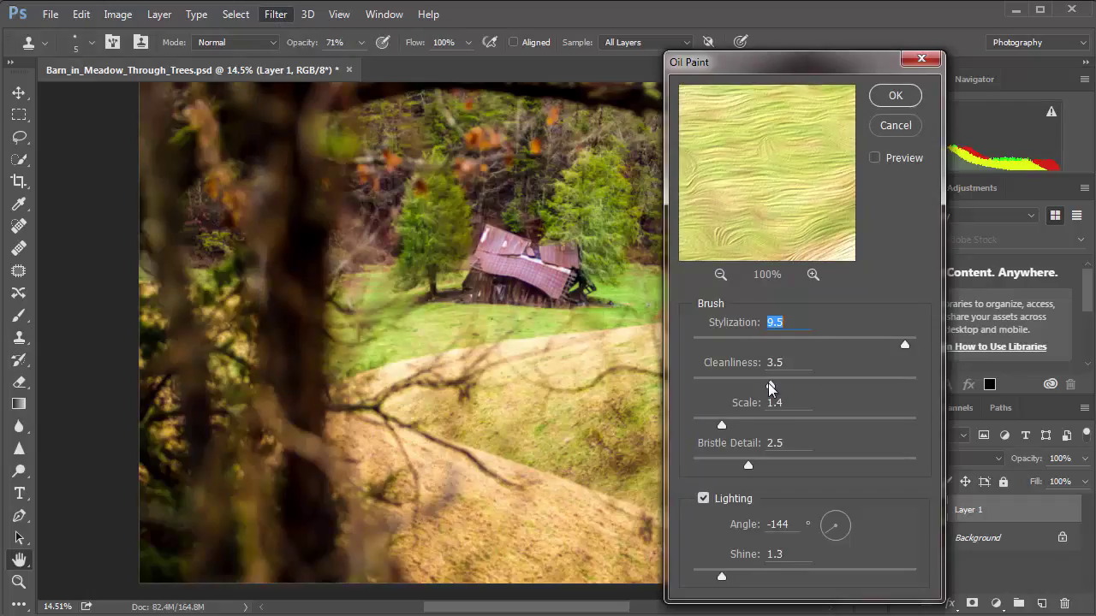
{"action": "left_click_drag", "start_coordinate": [770, 385], "coordinate": [708, 392]}
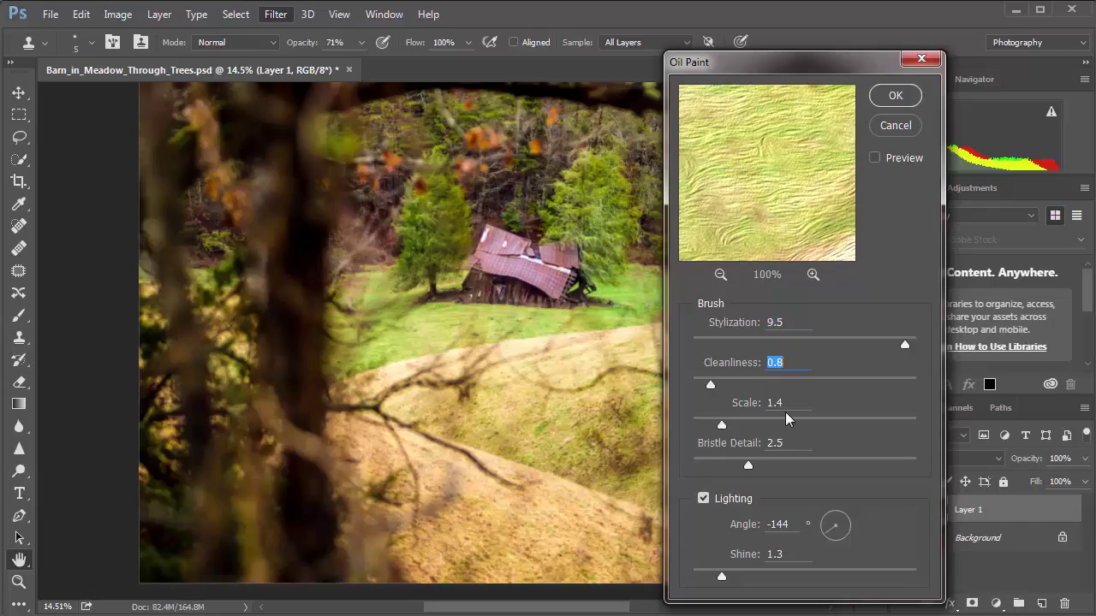
Set the brush scale to 6.4, bristle detail to 8.5 and lighting shine to 2.9, and apply the Oil Paint filter
{"action": "left_click", "coordinate": [835, 422]}
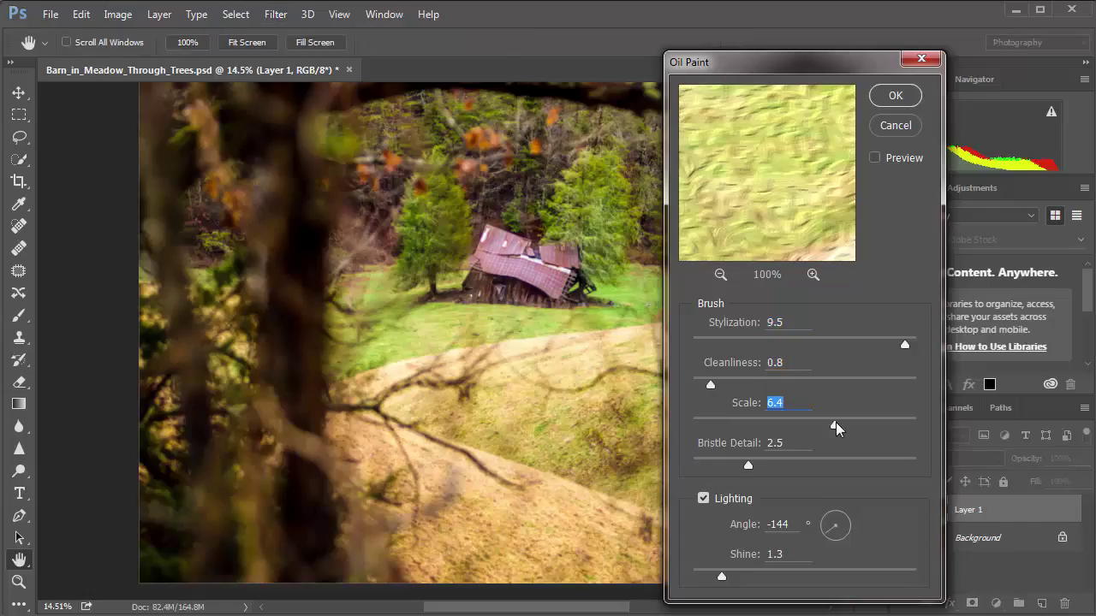
{"action": "left_click", "coordinate": [703, 465]}
{"action": "left_click", "coordinate": [866, 467]}
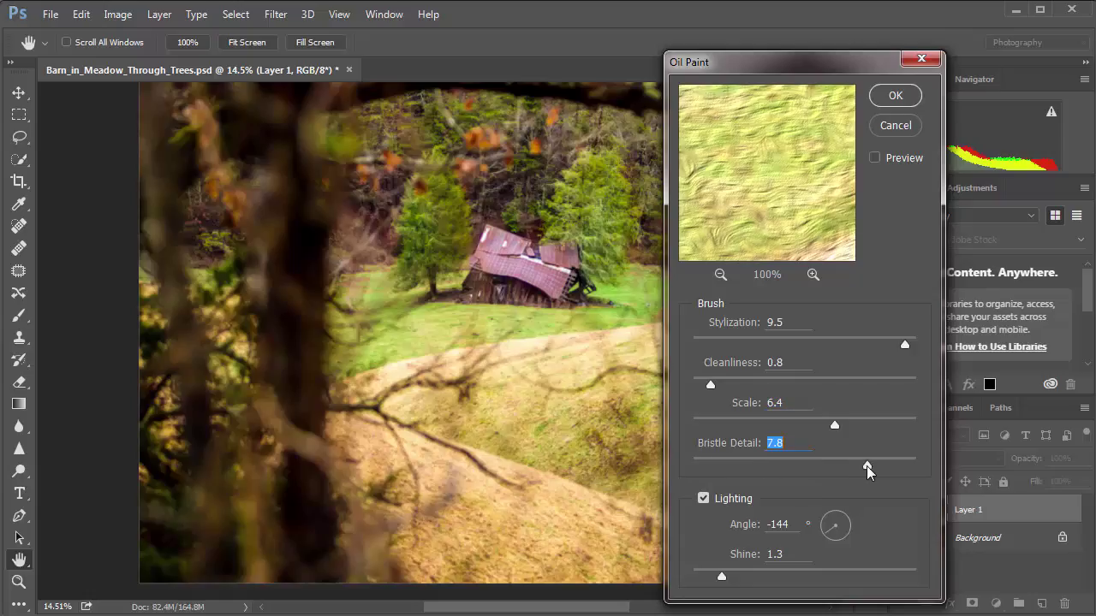
{"action": "left_click", "coordinate": [882, 464]}
{"action": "left_click_drag", "start_coordinate": [805, 571], "coordinate": [759, 575]}
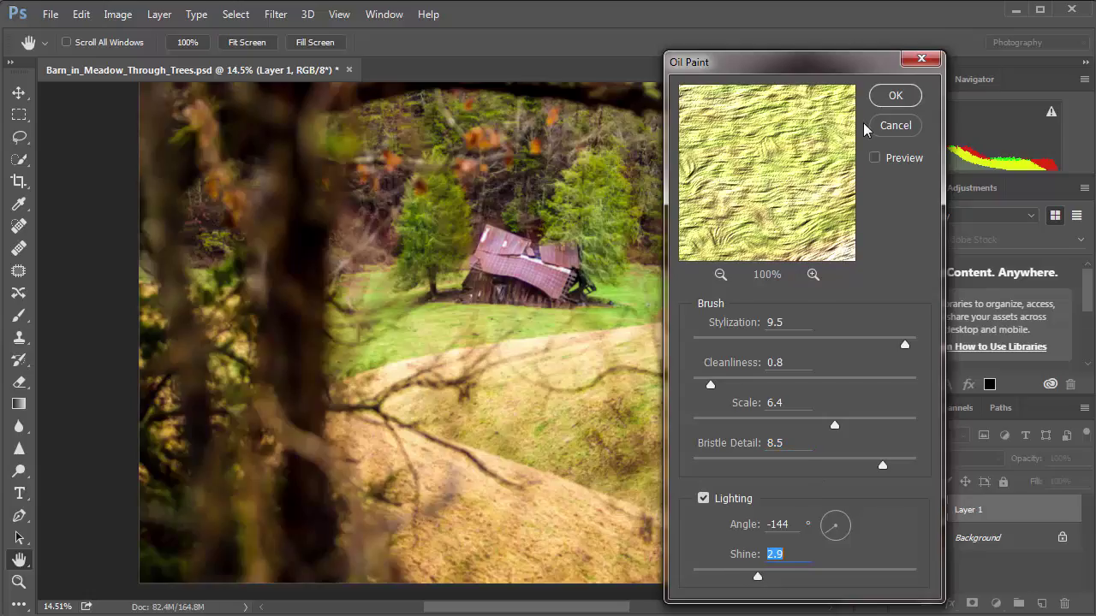
{"action": "left_click", "coordinate": [894, 96]}
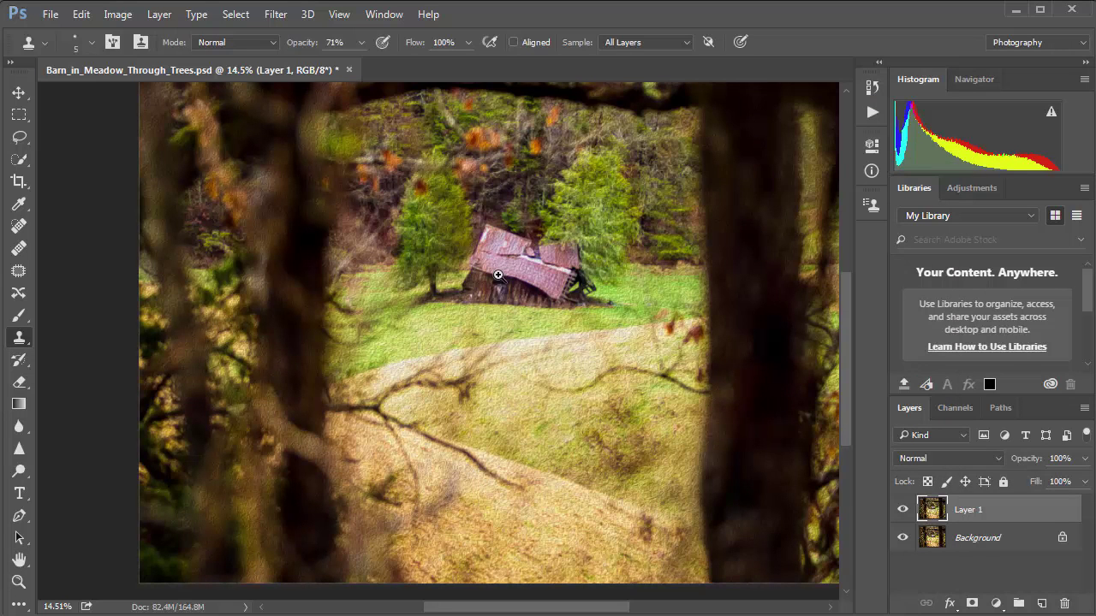
Examine the stronger brush strokes up close on the barn roof, walls and neighbouring trees
{"action": "left_click", "coordinate": [538, 324], "text": "ctrl"}
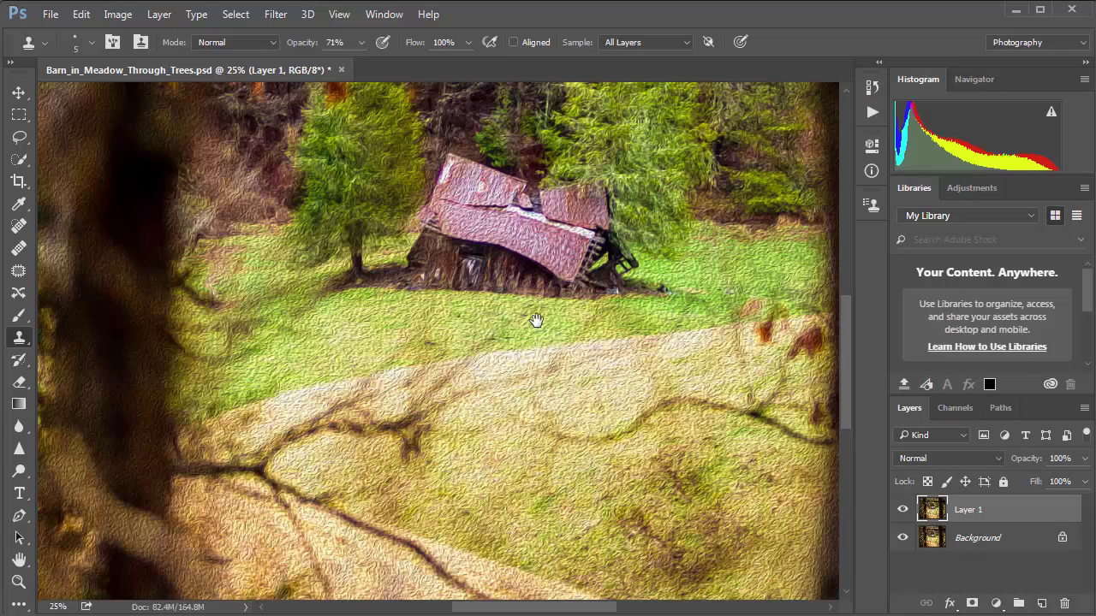
{"action": "left_click", "coordinate": [536, 321], "text": "ctrl"}
{"action": "left_click_drag", "start_coordinate": [550, 221], "coordinate": [545, 354]}
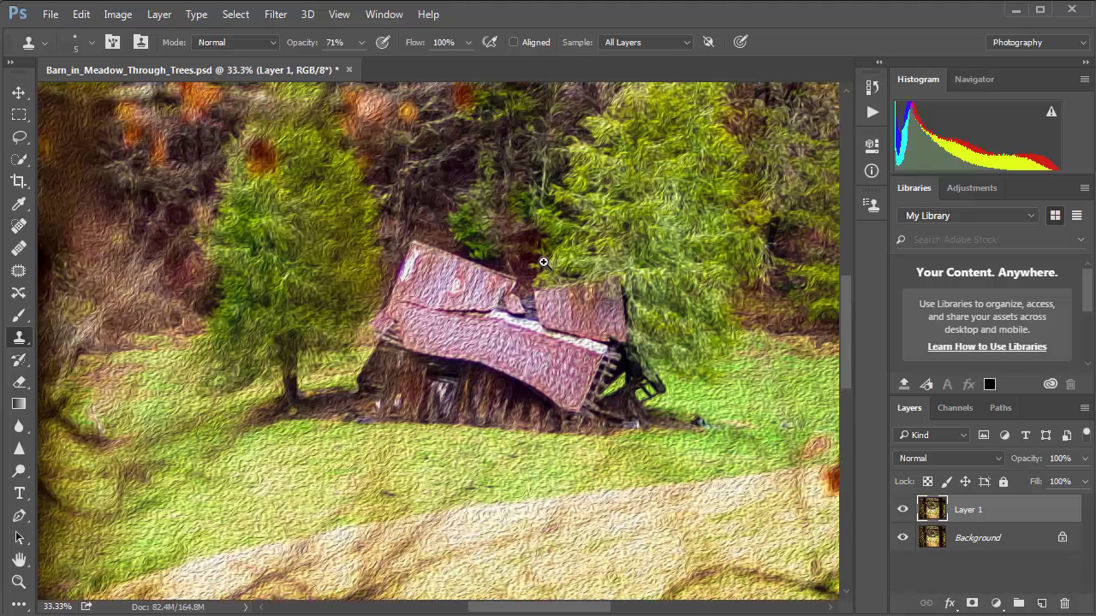
{"action": "left_click", "coordinate": [542, 258], "text": "ctrl"}
{"action": "left_click", "coordinate": [545, 258], "text": "ctrl"}
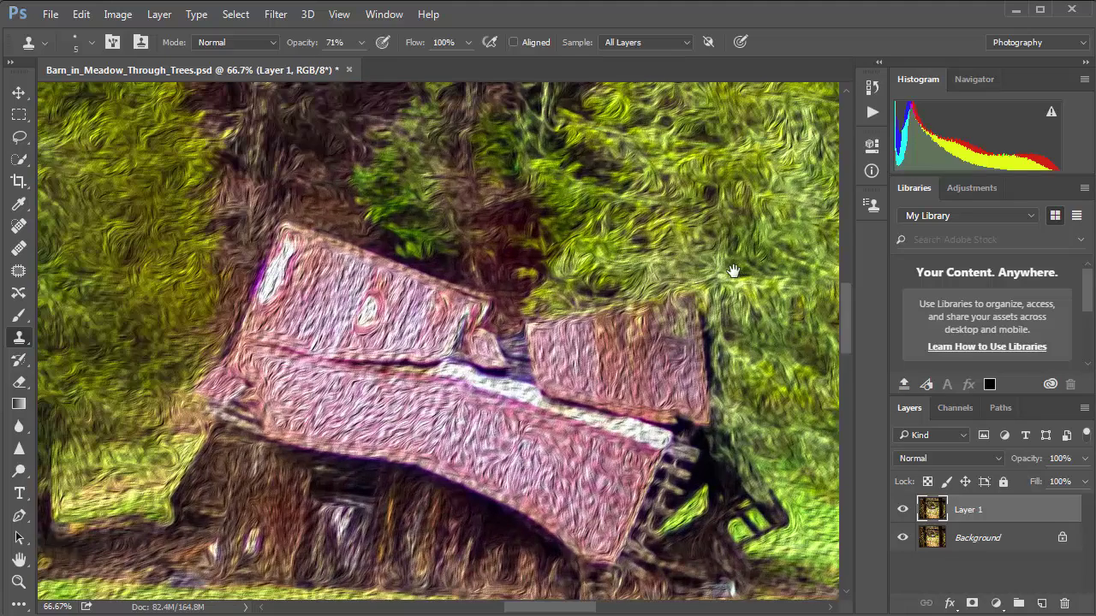
{"action": "left_click_drag", "start_coordinate": [736, 269], "coordinate": [619, 312]}
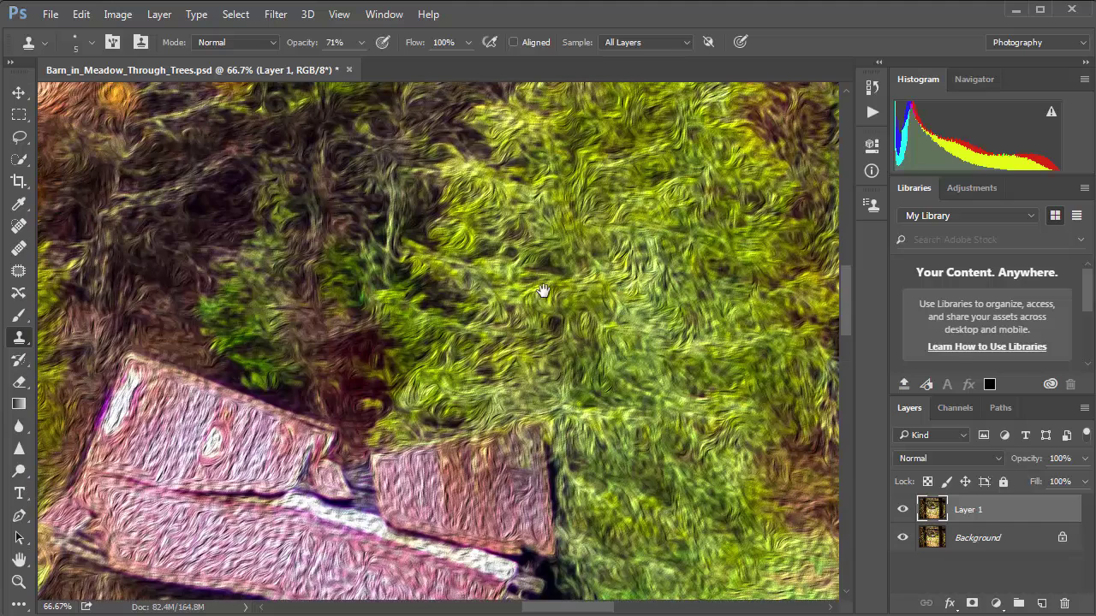
{"action": "left_click_drag", "start_coordinate": [359, 350], "coordinate": [521, 254]}
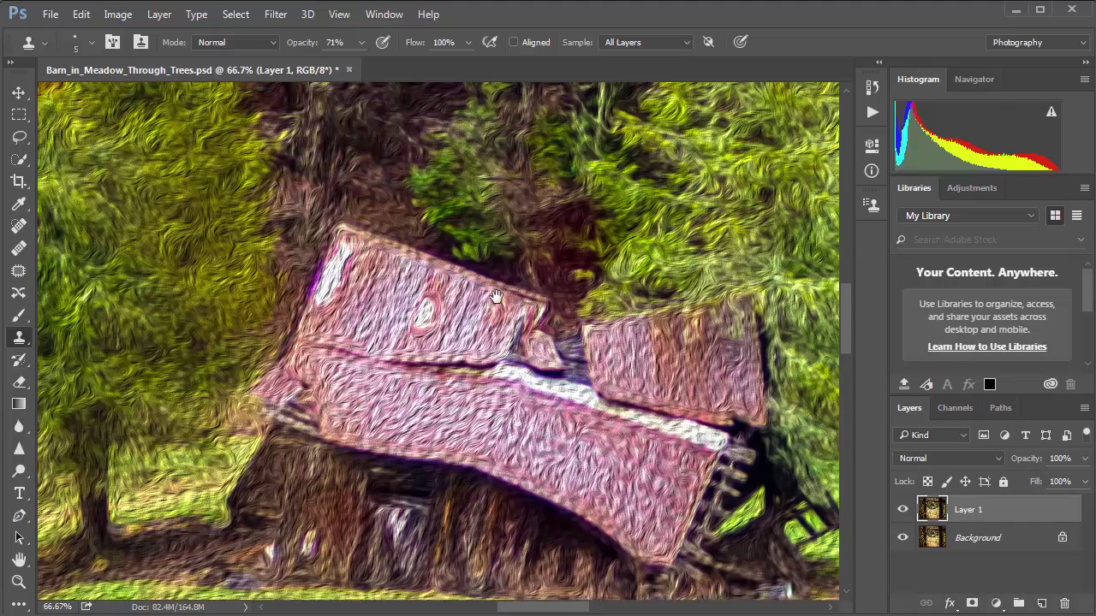
{"action": "left_click_drag", "start_coordinate": [474, 540], "coordinate": [513, 430]}
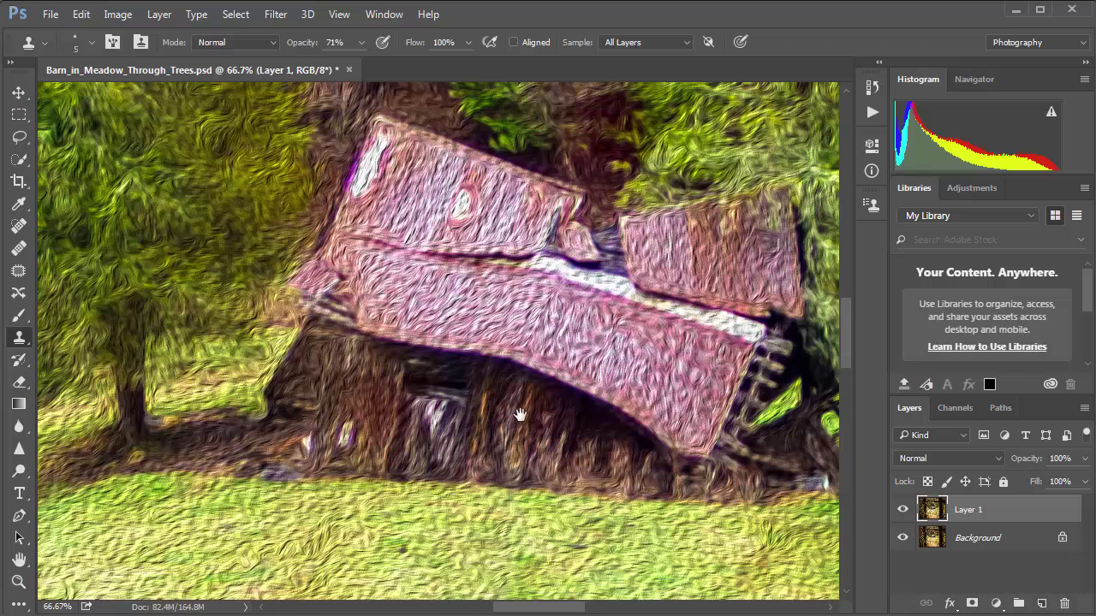
Examine the heavier painted texture on the green meadow and the pale slope below the barn
{"action": "left_click_drag", "start_coordinate": [458, 313], "coordinate": [453, 279]}
{"action": "left_click_drag", "start_coordinate": [402, 527], "coordinate": [437, 315]}
{"action": "scroll", "coordinate": [436, 315], "scroll_direction": "down", "scroll_amount": 4}
{"action": "scroll", "coordinate": [436, 315], "scroll_direction": "left", "scroll_amount": 1}
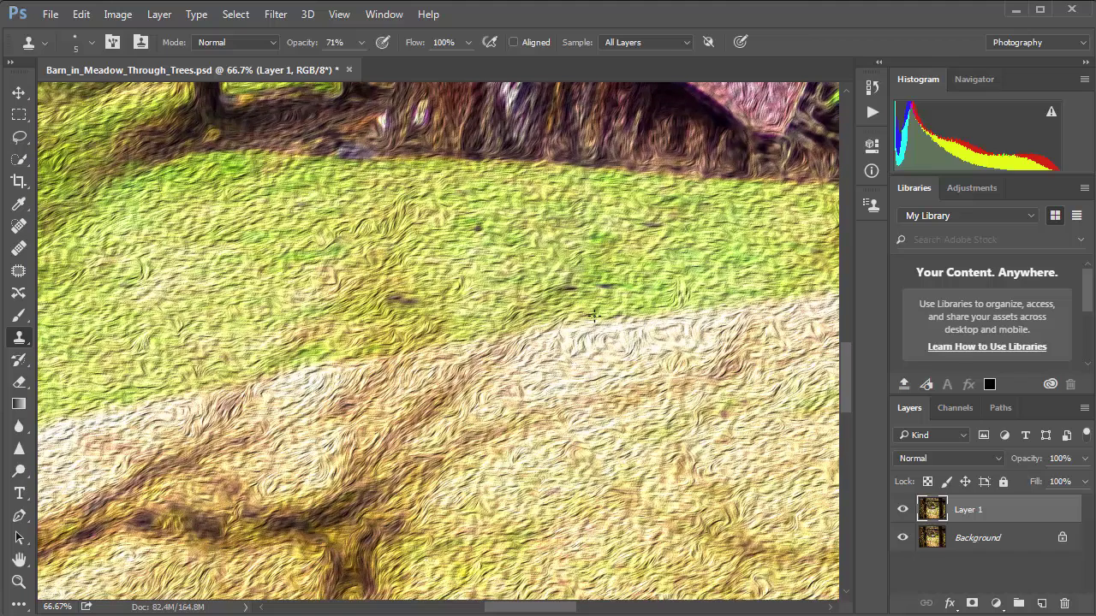
{"action": "scroll", "coordinate": [594, 316], "scroll_direction": "down", "scroll_amount": 4}
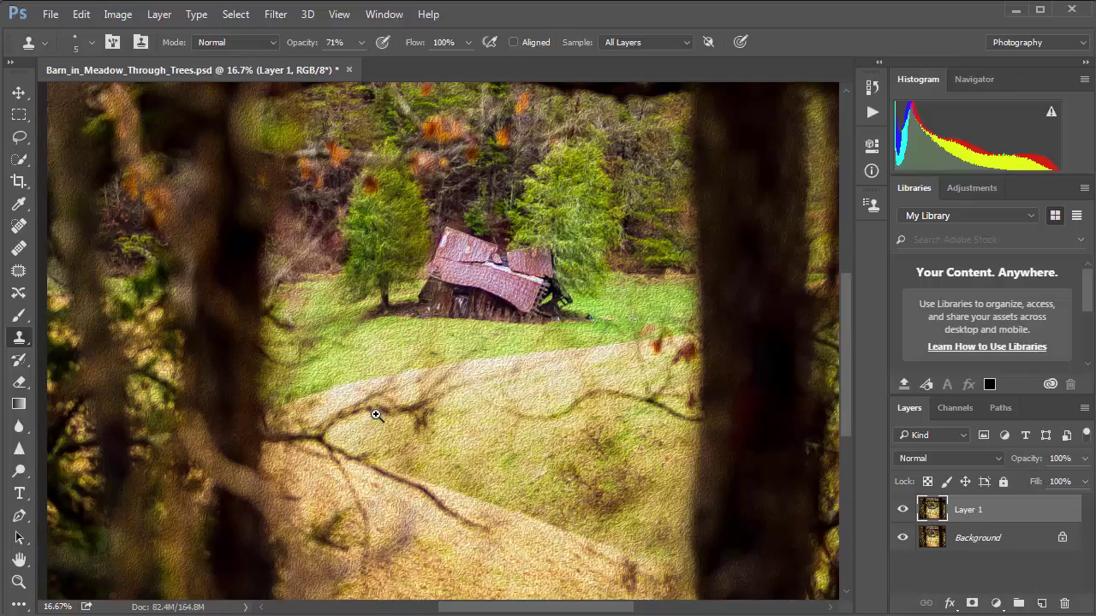
Add a layer mask to Layer 1 and switch to the Brush tool
{"action": "left_click", "coordinate": [973, 603]}
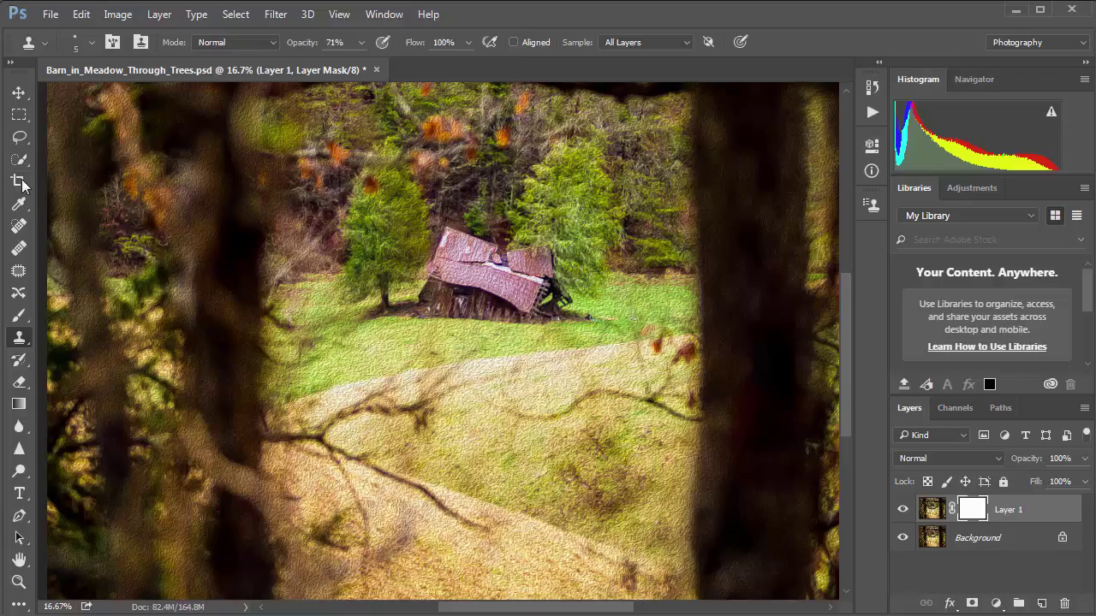
{"action": "key", "text": "b"}
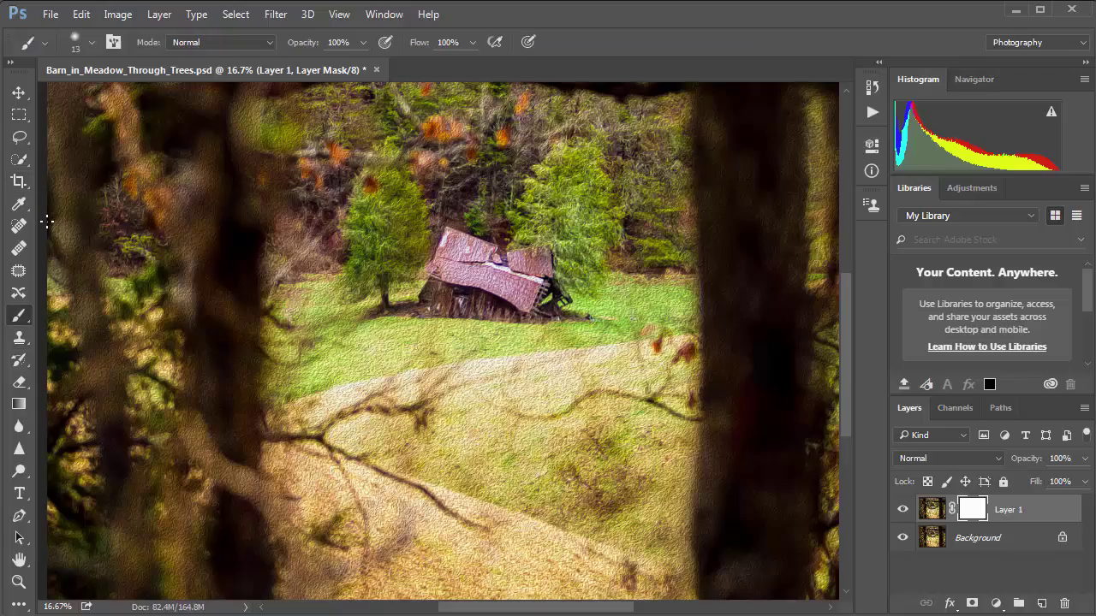
{"action": "right_click", "coordinate": [18, 316]}
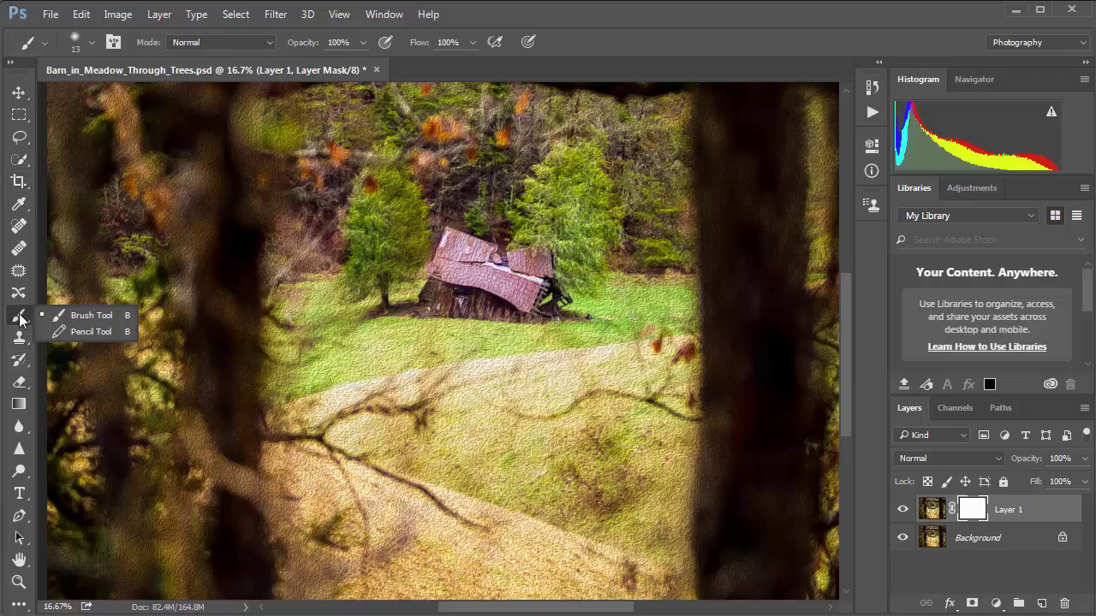
{"action": "left_click", "coordinate": [92, 316]}
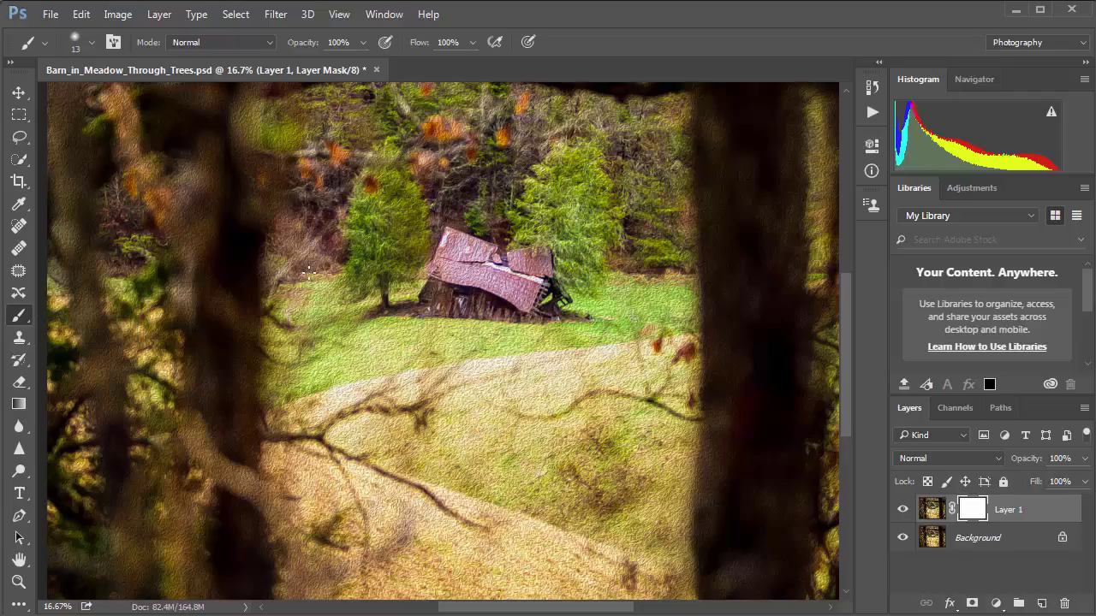
Choose a soft round brush with 0% hardness and set its size to 196 px
{"action": "left_click", "coordinate": [77, 42]}
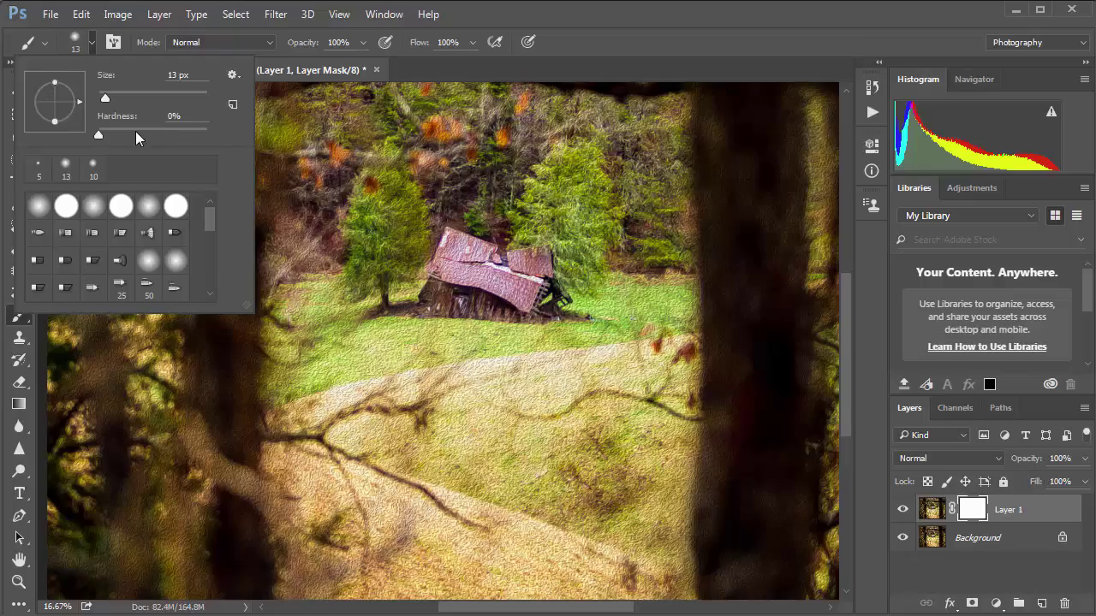
{"action": "left_click_drag", "start_coordinate": [133, 131], "coordinate": [87, 130]}
{"action": "left_click", "coordinate": [105, 99]}
{"action": "left_click_drag", "start_coordinate": [114, 100], "coordinate": [148, 99]}
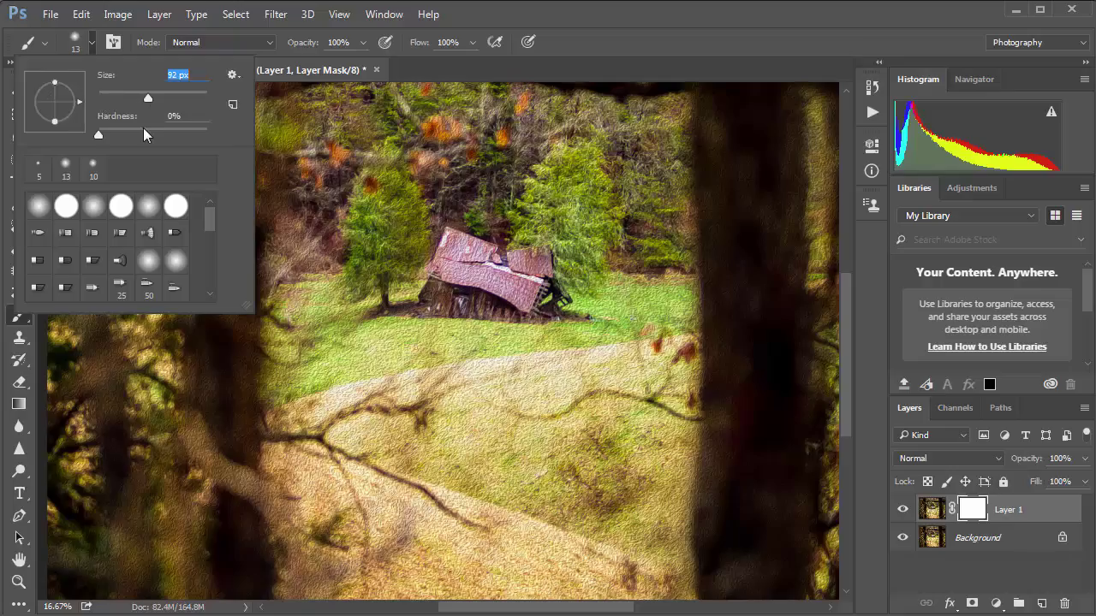
{"action": "left_click", "coordinate": [96, 216]}
{"action": "left_click_drag", "start_coordinate": [174, 101], "coordinate": [223, 111]}
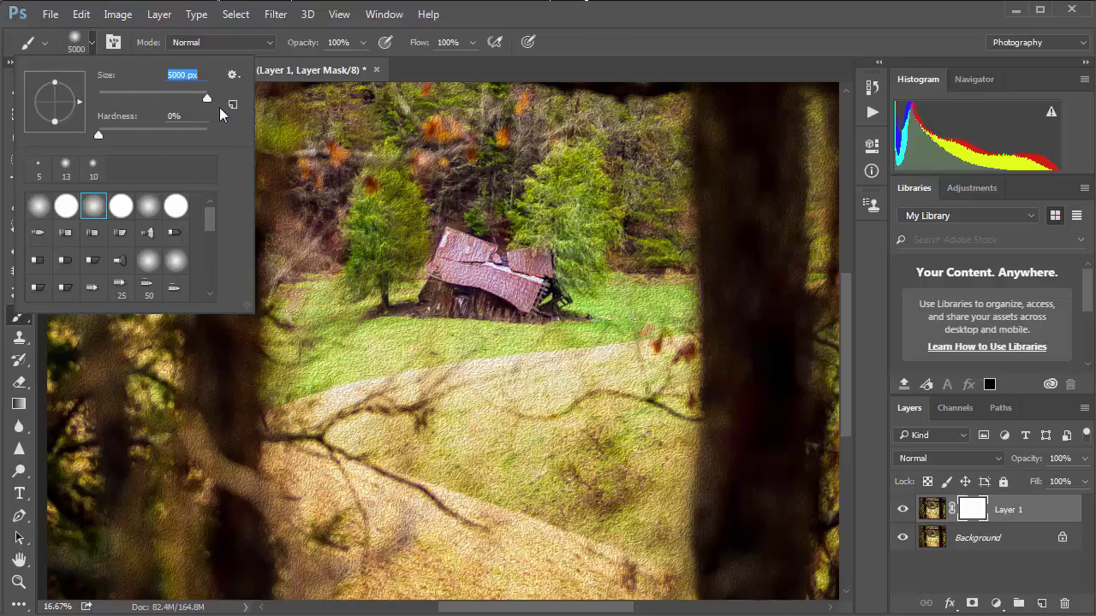
{"action": "left_click", "coordinate": [201, 99]}
{"action": "left_click", "coordinate": [179, 100]}
{"action": "left_click", "coordinate": [618, 29]}
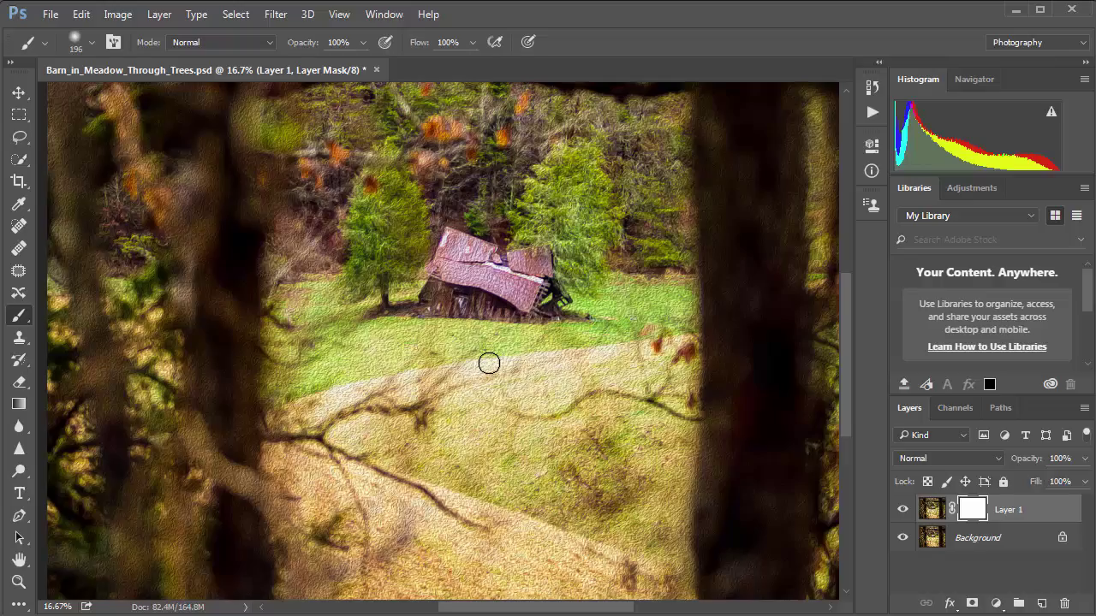
Enlarge the brush to 700 px and use black as the foreground color for the mask
{"action": "key", "text": "bracketright"}
{"action": "key", "text": "bracketright"}
{"action": "key", "text": "bracketright"}
{"action": "key", "text": "bracketright"}
{"action": "key", "text": "bracketright"}
{"action": "key", "text": "bracketright"}
{"action": "key", "text": "x"}
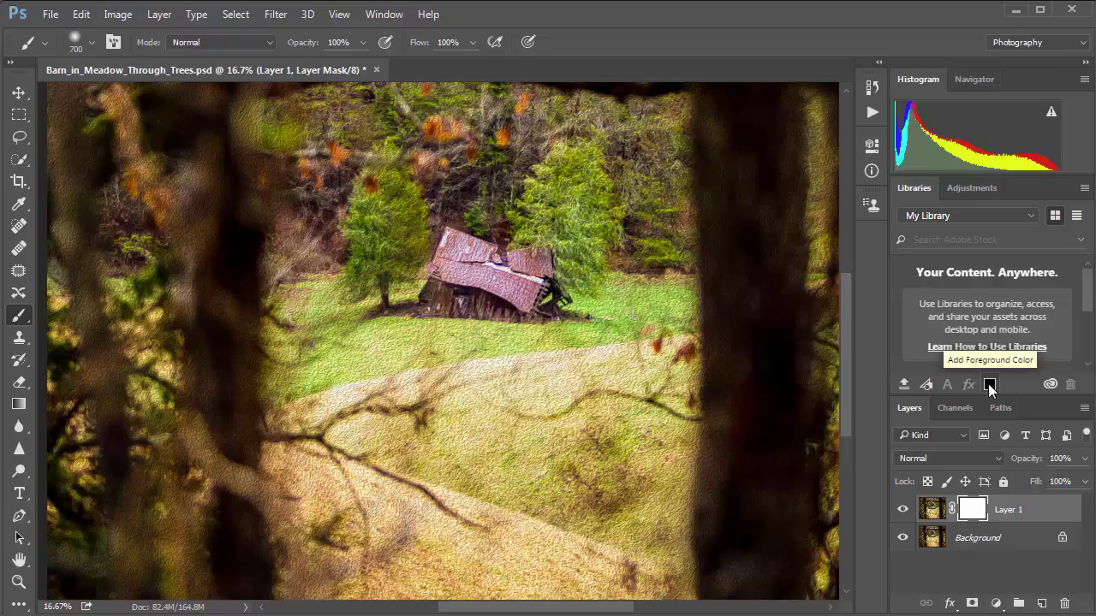
Try painting black at full brush opacity on Layer 1's mask over the barn and meadow, and undo the stroke
{"action": "left_click", "coordinate": [989, 385]}
{"action": "mouse_move", "coordinate": [465, 354]}
{"action": "left_mouse_down"}
{"action": "mouse_move", "coordinate": [484, 310]}
{"action": "mouse_move", "coordinate": [492, 450]}
{"action": "mouse_move", "coordinate": [461, 335]}
{"action": "mouse_move", "coordinate": [403, 288]}
{"action": "mouse_move", "coordinate": [422, 446]}
{"action": "mouse_move", "coordinate": [468, 474]}
{"action": "left_mouse_up"}
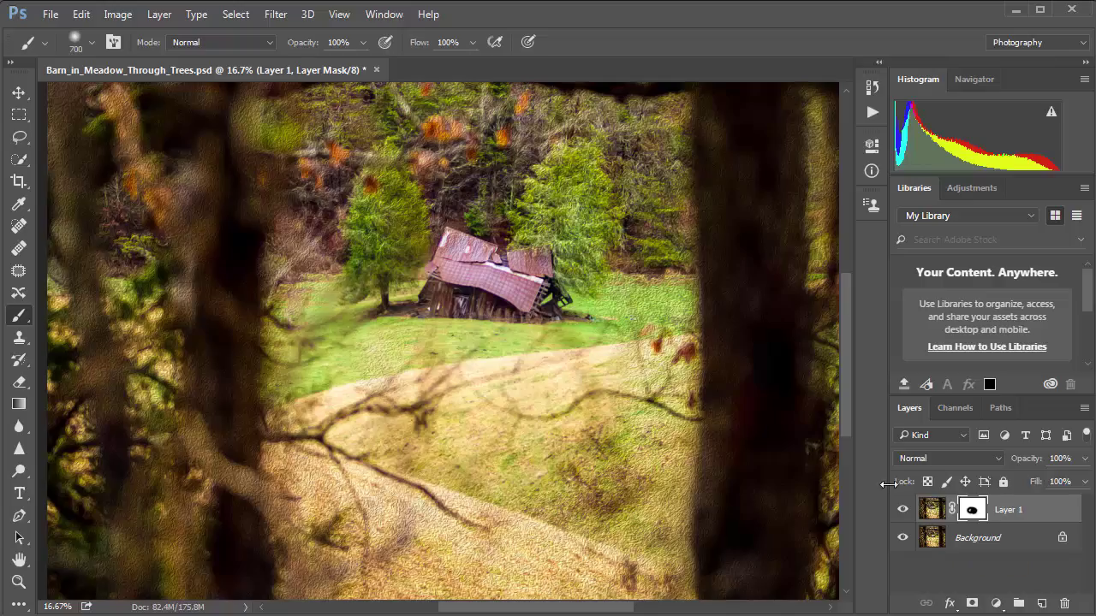
{"action": "key", "text": "ctrl+z"}
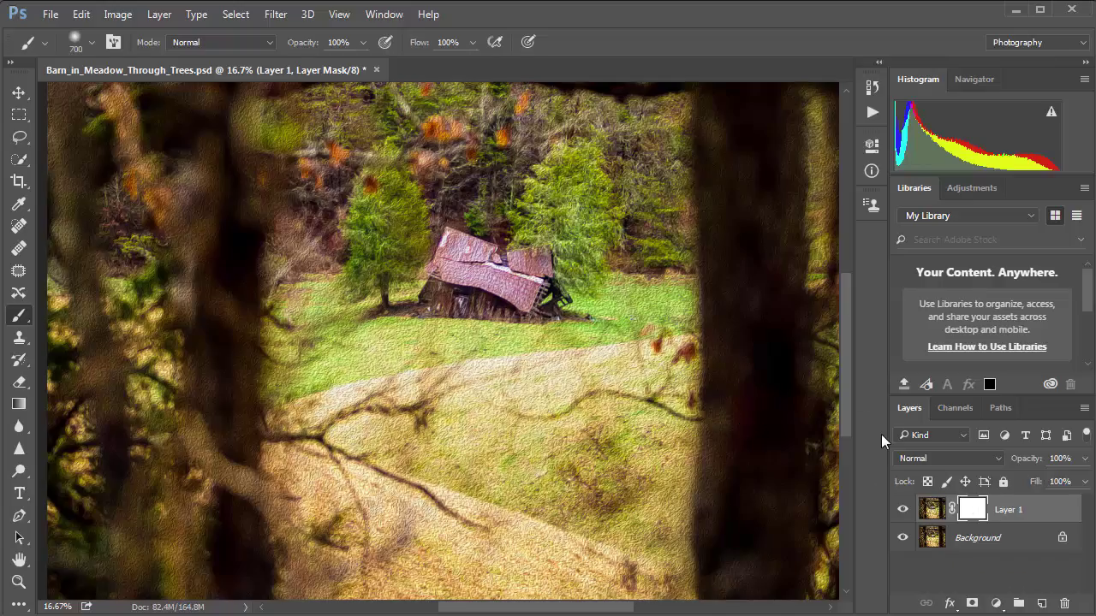
Lower the brush opacity to 29% and paint black on the mask over the bare woods above the barn
{"action": "left_click", "coordinate": [363, 43]}
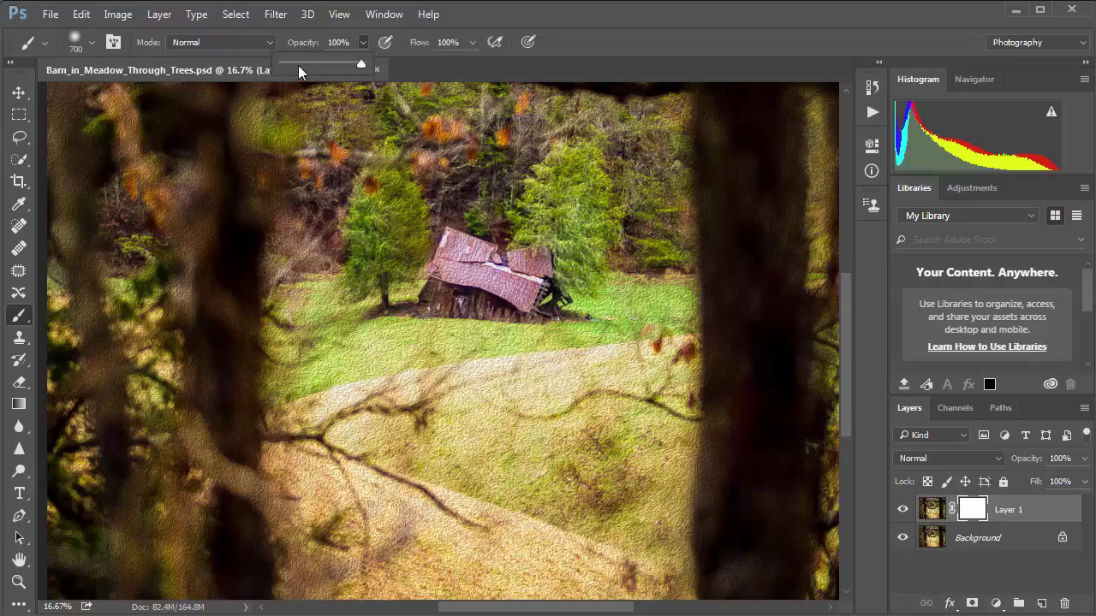
{"action": "left_click", "coordinate": [298, 65]}
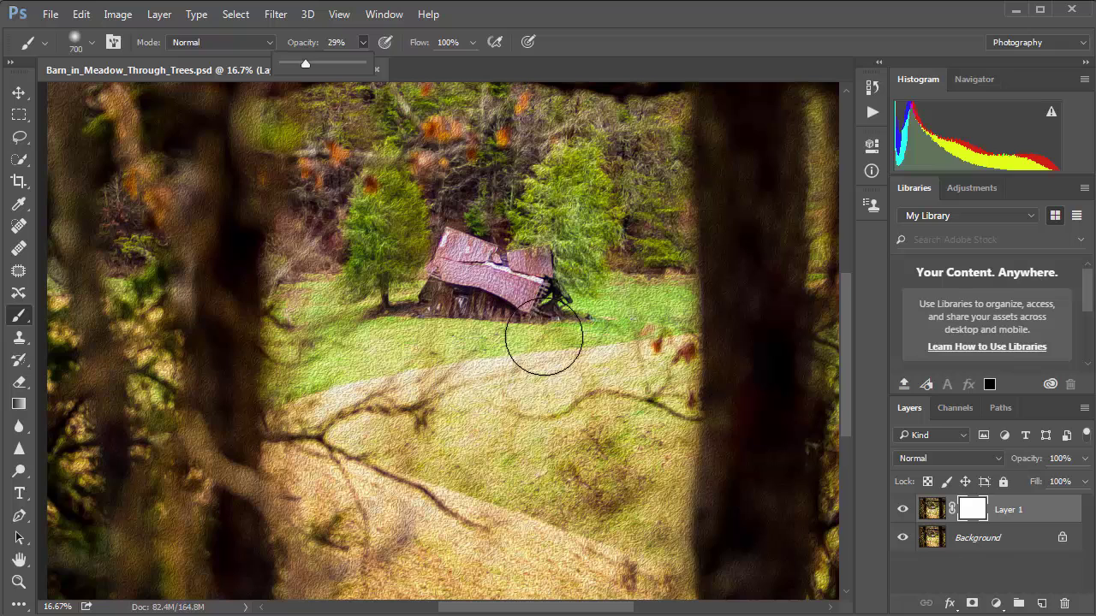
{"action": "left_click", "coordinate": [561, 240], "text": "ctrl"}
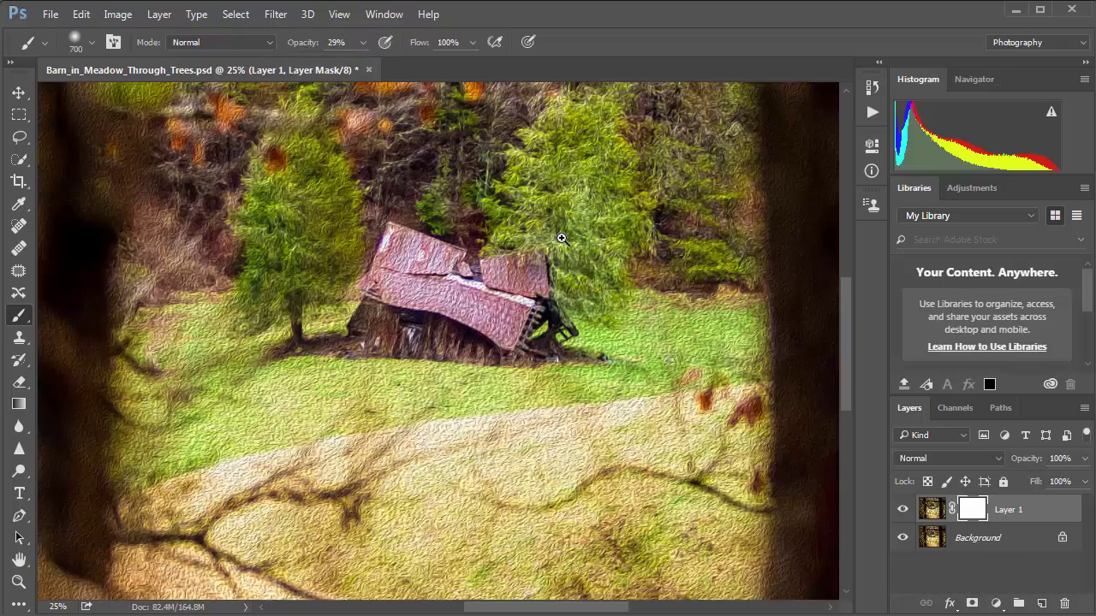
{"action": "left_click", "coordinate": [562, 238], "text": "ctrl"}
{"action": "left_click", "coordinate": [562, 239], "text": "ctrl"}
{"action": "left_click_drag", "start_coordinate": [670, 289], "coordinate": [667, 475]}
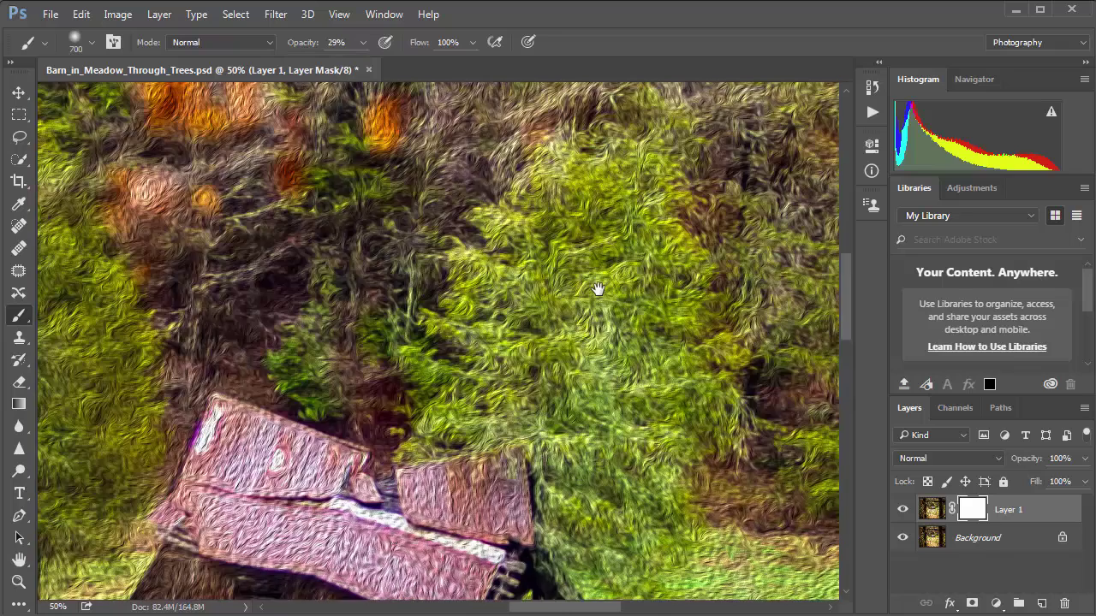
{"action": "left_click_drag", "start_coordinate": [570, 402], "coordinate": [662, 481]}
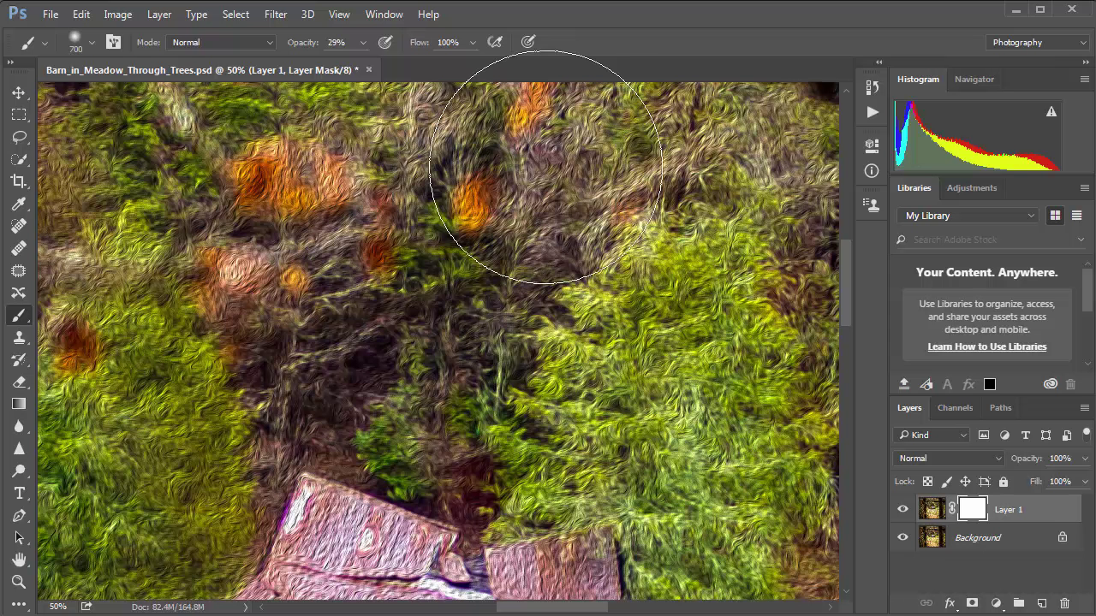
{"action": "mouse_move", "coordinate": [546, 167]}
{"action": "left_mouse_down"}
{"action": "mouse_move", "coordinate": [436, 197]}
{"action": "mouse_move", "coordinate": [519, 146]}
{"action": "mouse_move", "coordinate": [479, 196]}
{"action": "mouse_move", "coordinate": [642, 133]}
{"action": "mouse_move", "coordinate": [745, 117]}
{"action": "mouse_move", "coordinate": [543, 142]}
{"action": "mouse_move", "coordinate": [714, 102]}
{"action": "mouse_move", "coordinate": [846, 151]}
{"action": "left_mouse_up"}
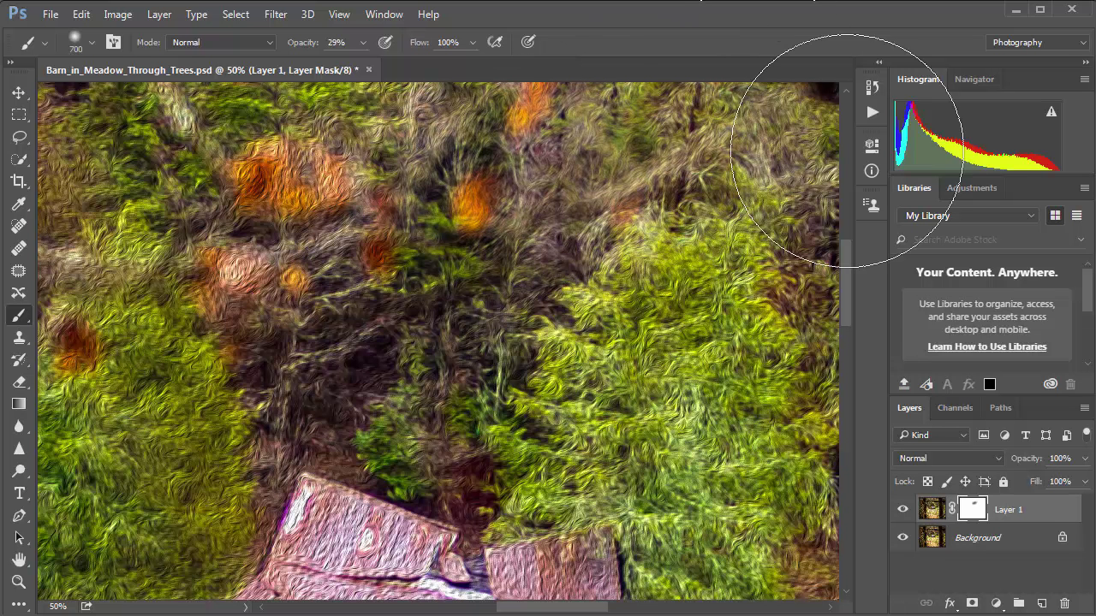
Paint black on the mask over the woods beside the large green tree to the right of the barn
{"action": "left_click", "coordinate": [845, 211]}
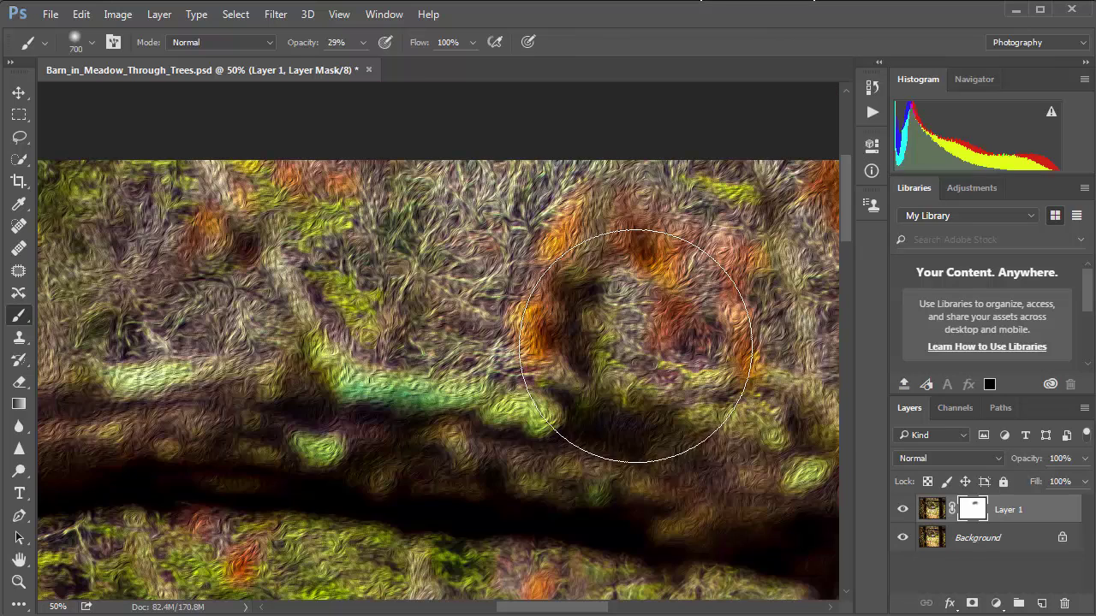
{"action": "key", "text": "ctrl+minus"}
{"action": "key", "text": "ctrl+minus"}
{"action": "key", "text": "ctrl+minus"}
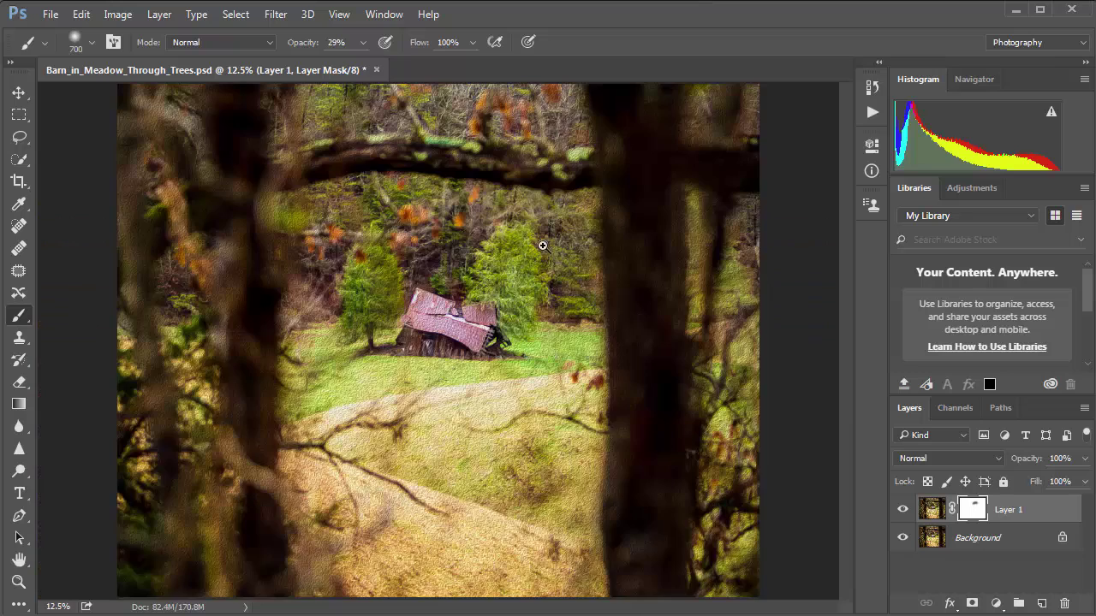
{"action": "left_click", "coordinate": [542, 246]}
{"action": "left_click", "coordinate": [542, 243]}
{"action": "left_click", "coordinate": [543, 238]}
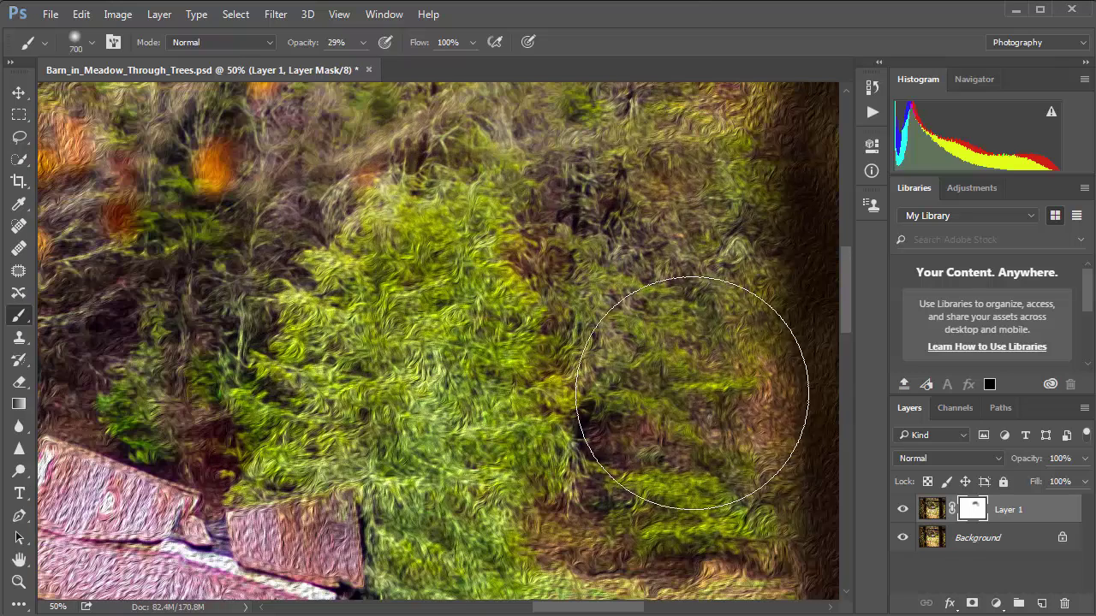
{"action": "mouse_move", "coordinate": [693, 393]}
{"action": "left_mouse_down"}
{"action": "mouse_move", "coordinate": [682, 438]}
{"action": "mouse_move", "coordinate": [704, 514]}
{"action": "mouse_move", "coordinate": [742, 531]}
{"action": "left_mouse_up"}
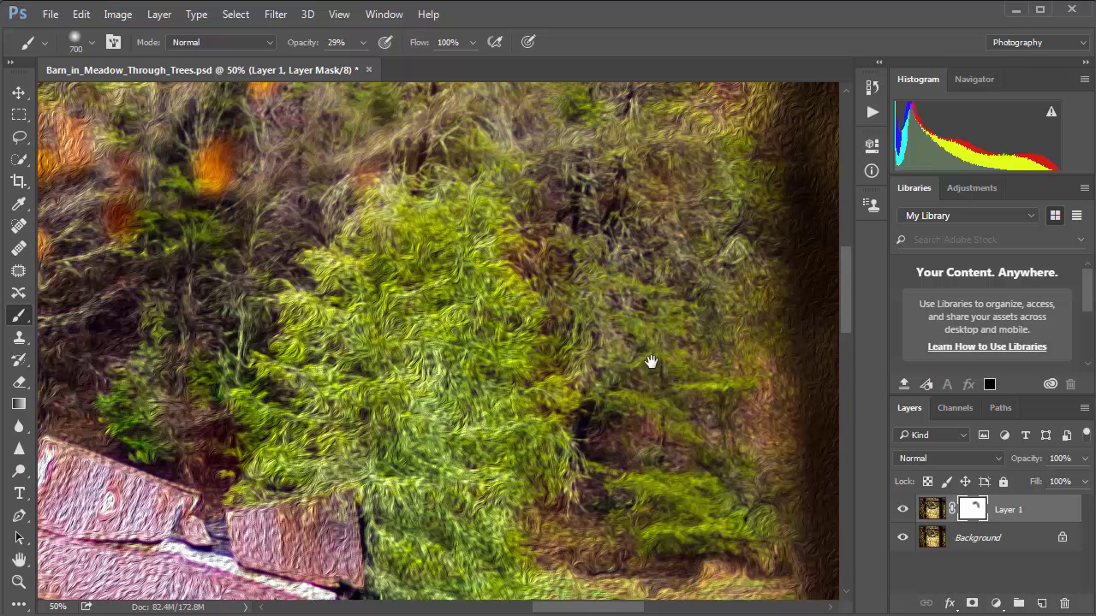
Paint black on the mask over the orange leaves and the woods above and beside the tree left of the barn
{"action": "left_click_drag", "start_coordinate": [651, 362], "coordinate": [976, 385]}
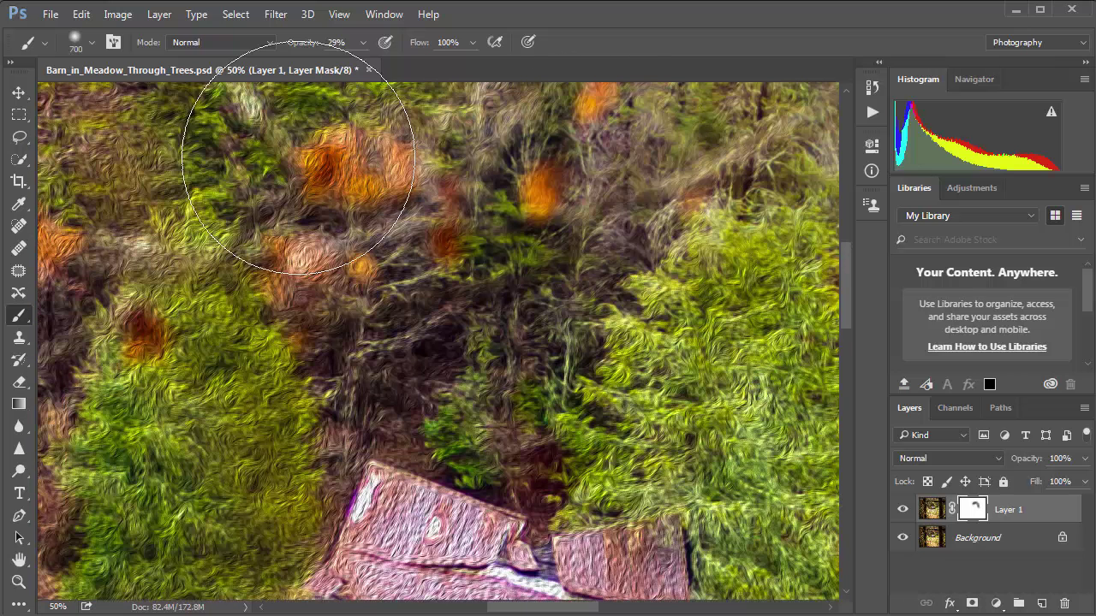
{"action": "mouse_move", "coordinate": [298, 157]}
{"action": "left_mouse_down"}
{"action": "mouse_move", "coordinate": [345, 264]}
{"action": "mouse_move", "coordinate": [327, 224]}
{"action": "left_mouse_up"}
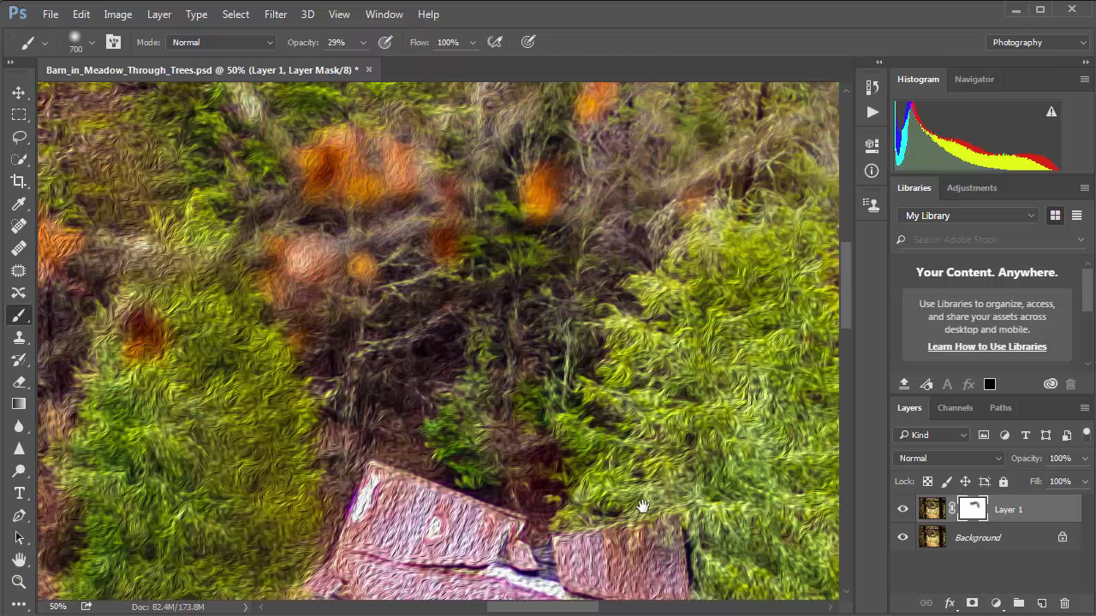
{"action": "left_click_drag", "start_coordinate": [642, 506], "coordinate": [903, 611]}
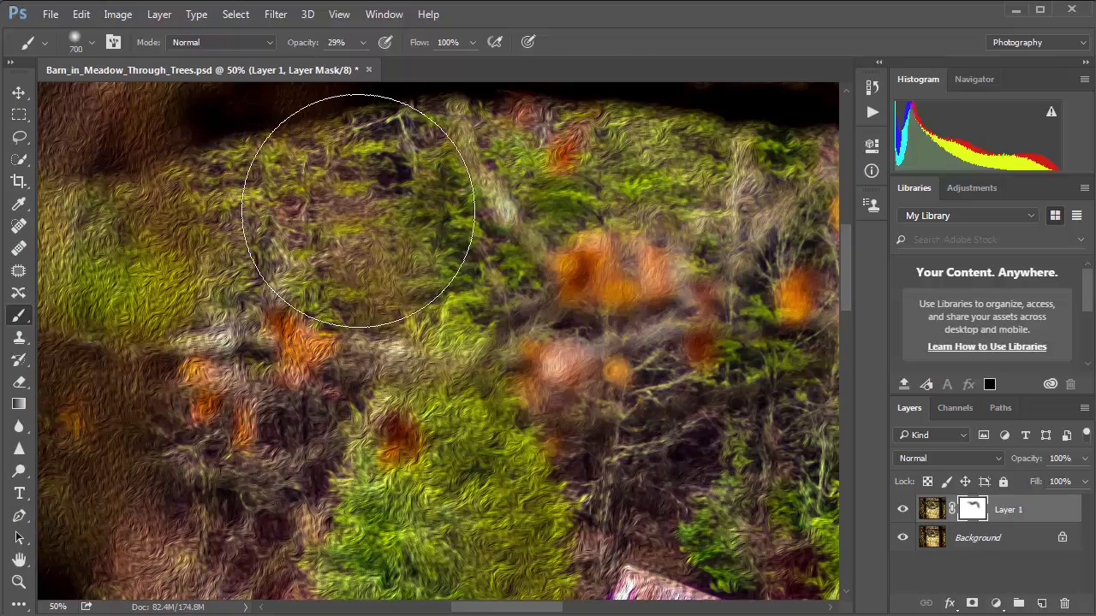
{"action": "mouse_move", "coordinate": [357, 211]}
{"action": "left_mouse_down"}
{"action": "mouse_move", "coordinate": [294, 237]}
{"action": "mouse_move", "coordinate": [183, 502]}
{"action": "mouse_move", "coordinate": [244, 440]}
{"action": "mouse_move", "coordinate": [241, 545]}
{"action": "left_mouse_up"}
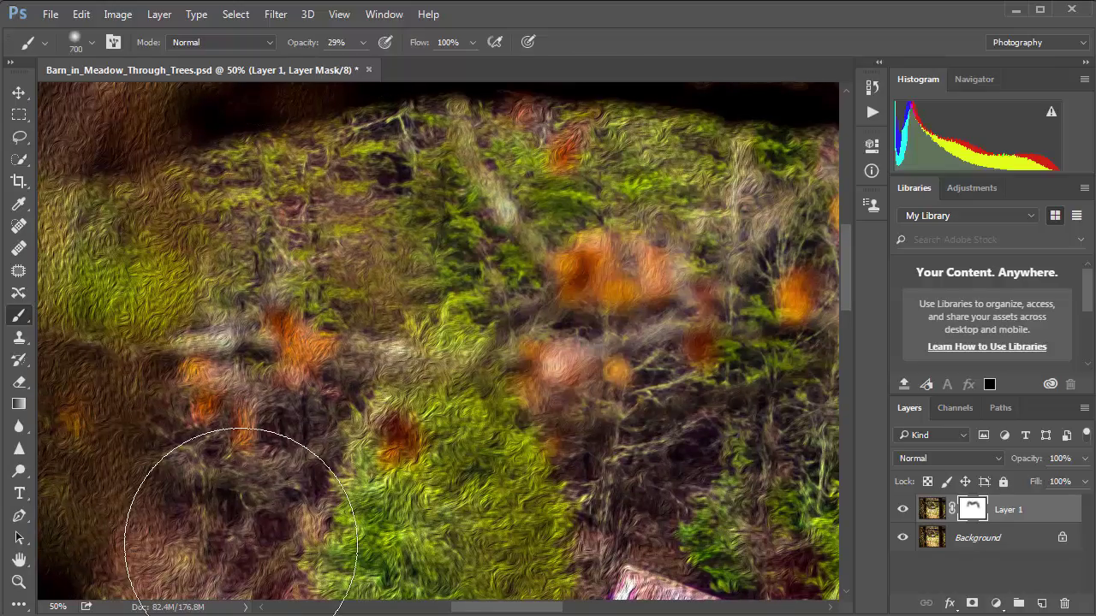
Paint black on the mask across the green meadow in front of the left tree and the barn
{"action": "left_click_drag", "start_coordinate": [726, 460], "coordinate": [677, 262]}
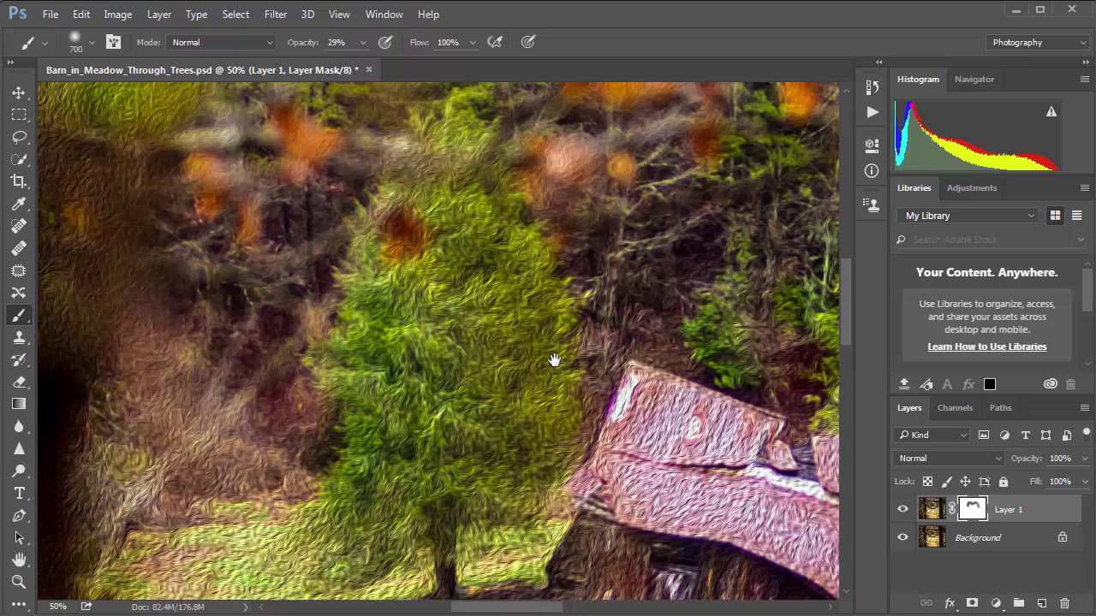
{"action": "left_click_drag", "start_coordinate": [554, 361], "coordinate": [603, 215]}
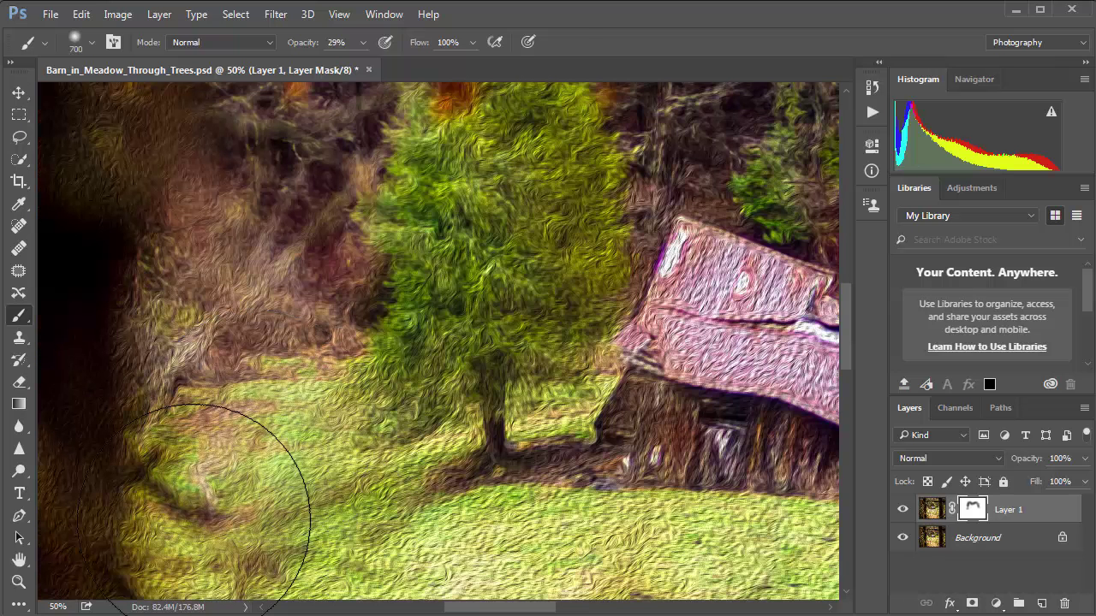
{"action": "mouse_move", "coordinate": [193, 520]}
{"action": "left_mouse_down"}
{"action": "mouse_move", "coordinate": [386, 556]}
{"action": "mouse_move", "coordinate": [658, 588]}
{"action": "mouse_move", "coordinate": [322, 578]}
{"action": "mouse_move", "coordinate": [357, 584]}
{"action": "mouse_move", "coordinate": [429, 572]}
{"action": "mouse_move", "coordinate": [770, 575]}
{"action": "left_mouse_up"}
Paint black on the mask over the meadow to the right of the barn and around the red leaves
{"action": "mouse_move", "coordinate": [672, 560]}
{"action": "left_mouse_down"}
{"action": "mouse_move", "coordinate": [386, 436]}
{"action": "mouse_move", "coordinate": [382, 409]}
{"action": "left_mouse_up"}
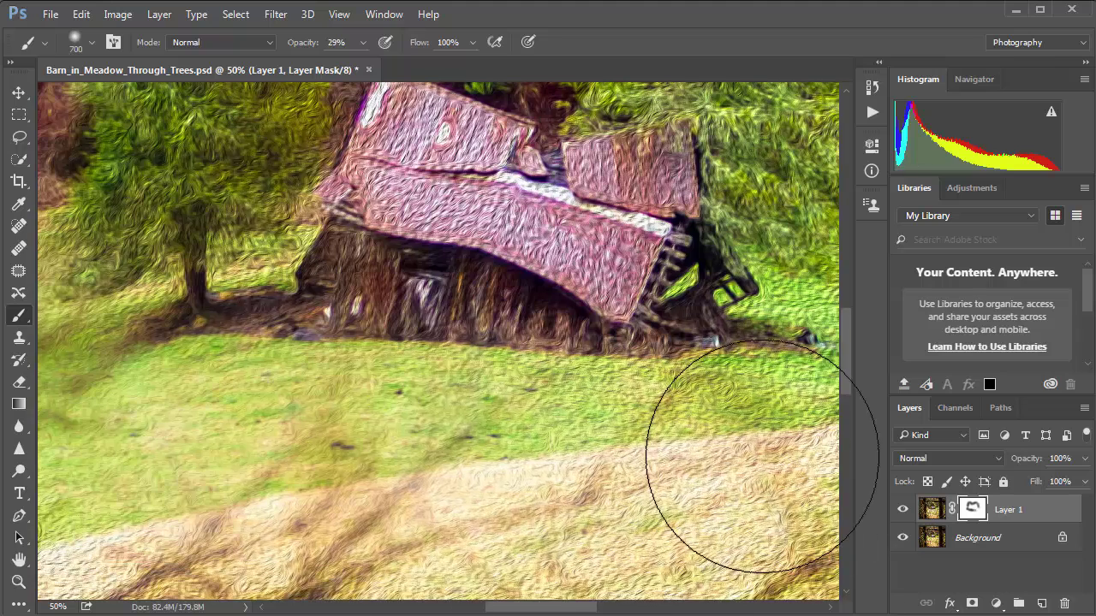
{"action": "mouse_move", "coordinate": [670, 465]}
{"action": "left_mouse_down"}
{"action": "mouse_move", "coordinate": [374, 508]}
{"action": "mouse_move", "coordinate": [299, 506]}
{"action": "left_mouse_up"}
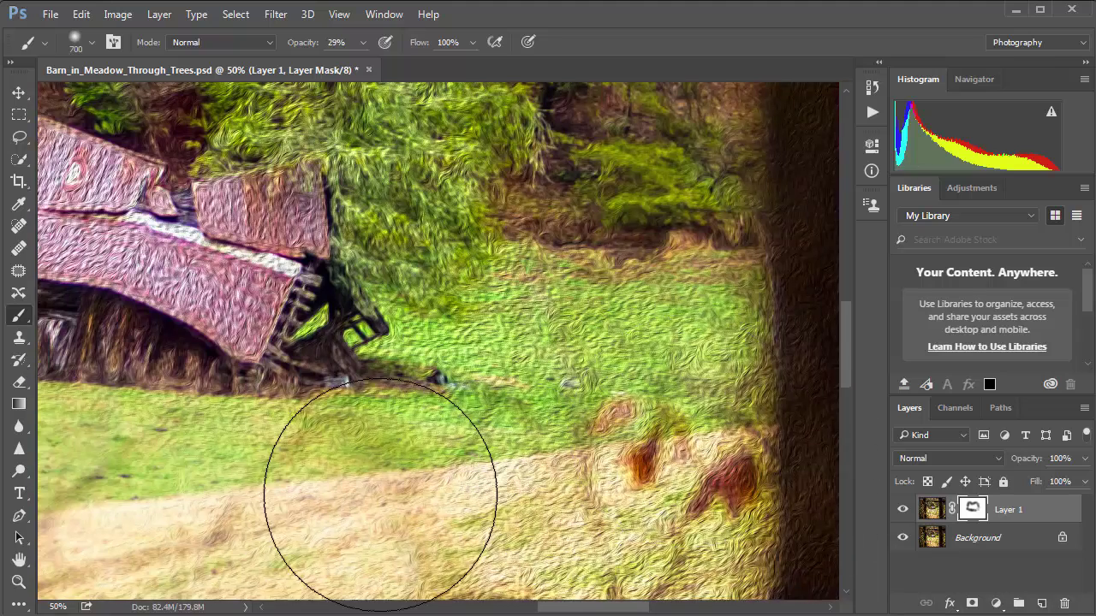
{"action": "mouse_move", "coordinate": [379, 496]}
{"action": "left_mouse_down"}
{"action": "mouse_move", "coordinate": [504, 379]}
{"action": "mouse_move", "coordinate": [498, 345]}
{"action": "mouse_move", "coordinate": [471, 379]}
{"action": "mouse_move", "coordinate": [541, 373]}
{"action": "mouse_move", "coordinate": [576, 393]}
{"action": "left_mouse_up"}
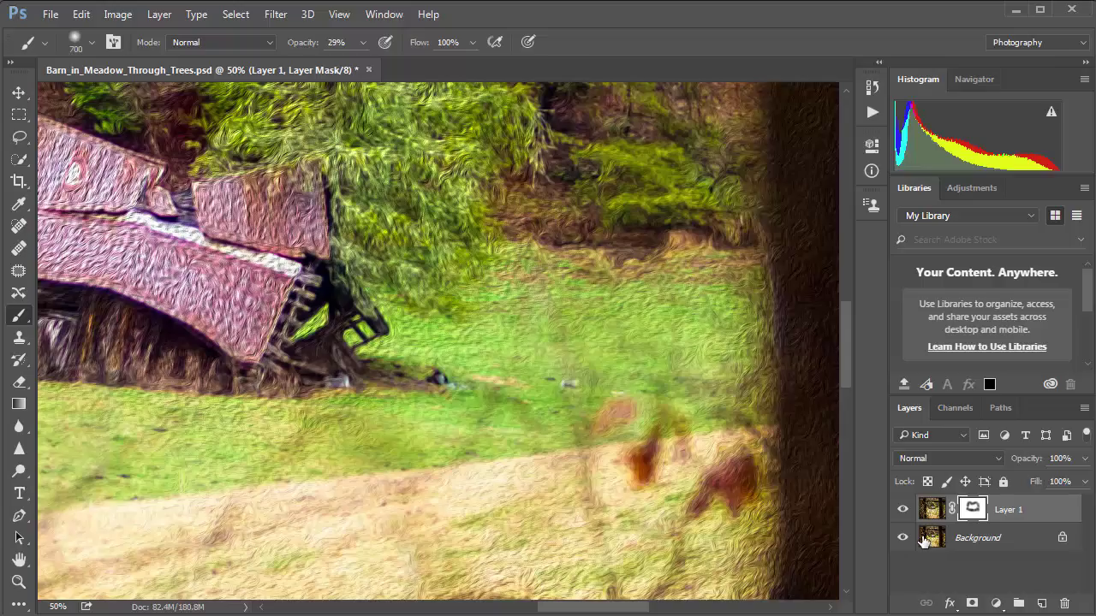
Compare Layer 1 with the original photo, and paint black on the mask over the tan slope in front of the barn
{"action": "left_click", "coordinate": [902, 511]}
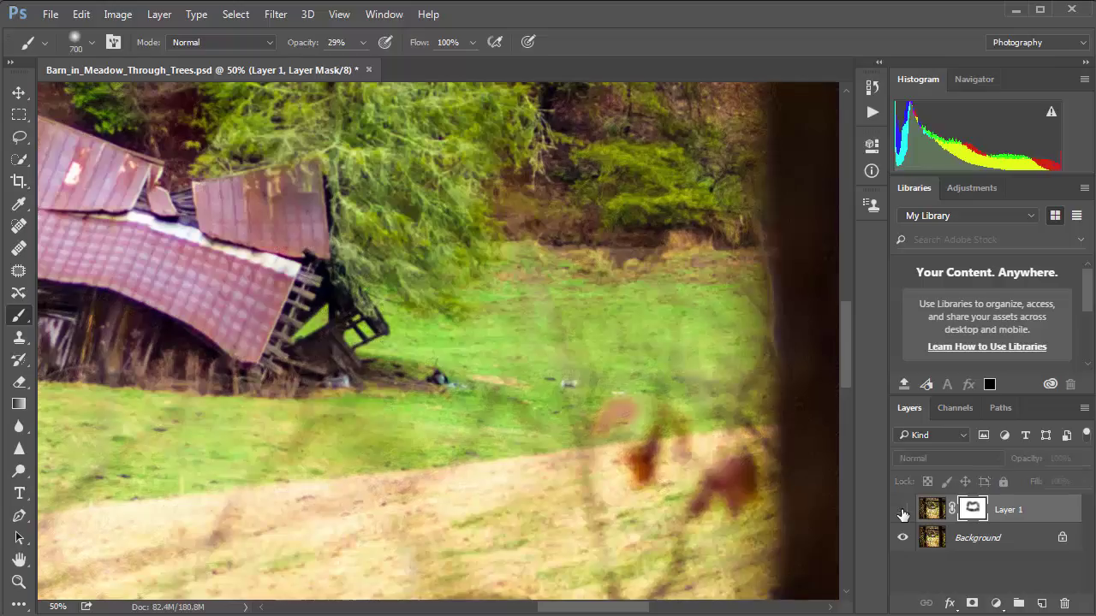
{"action": "left_click", "coordinate": [902, 511]}
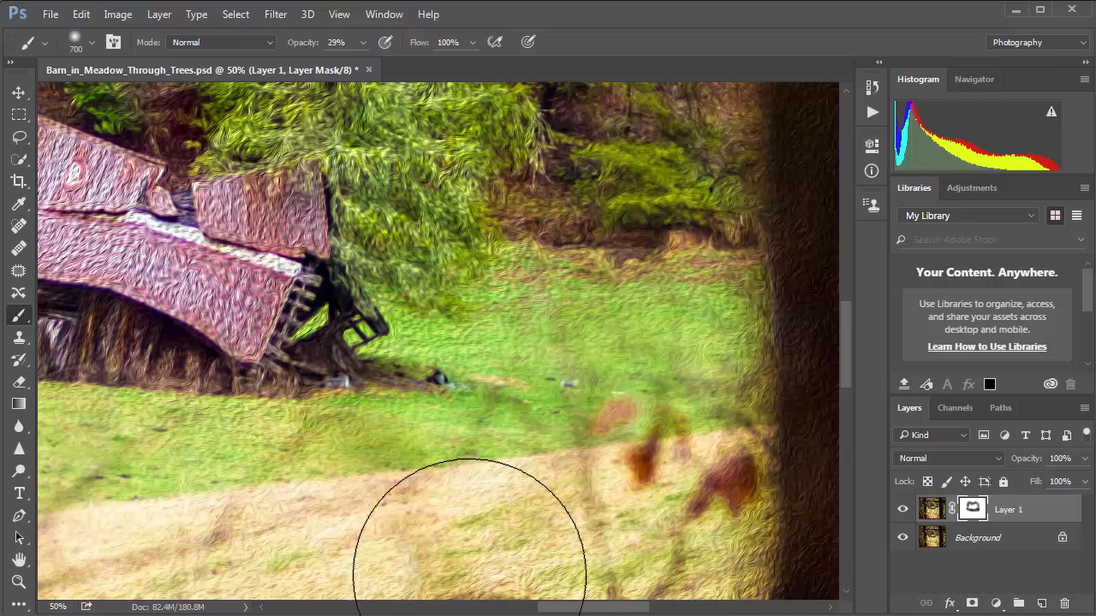
{"action": "left_click_drag", "start_coordinate": [499, 577], "coordinate": [639, 452]}
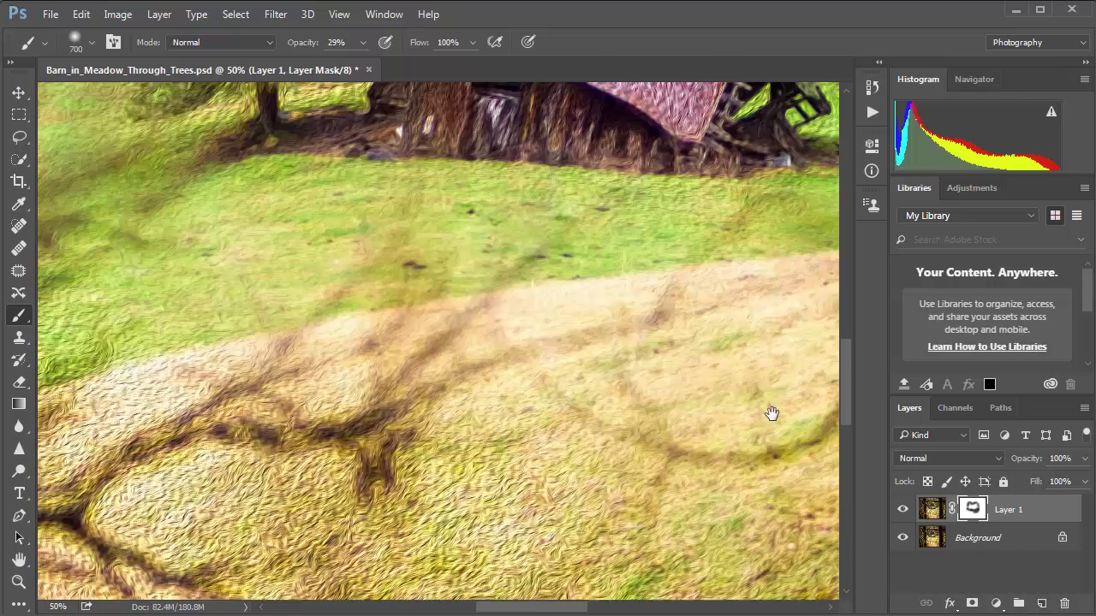
{"action": "left_click_drag", "start_coordinate": [772, 413], "coordinate": [781, 406]}
{"action": "mouse_move", "coordinate": [544, 505]}
{"action": "left_mouse_down"}
{"action": "mouse_move", "coordinate": [419, 487]}
{"action": "mouse_move", "coordinate": [279, 538]}
{"action": "mouse_move", "coordinate": [155, 513]}
{"action": "mouse_move", "coordinate": [378, 469]}
{"action": "left_mouse_up"}
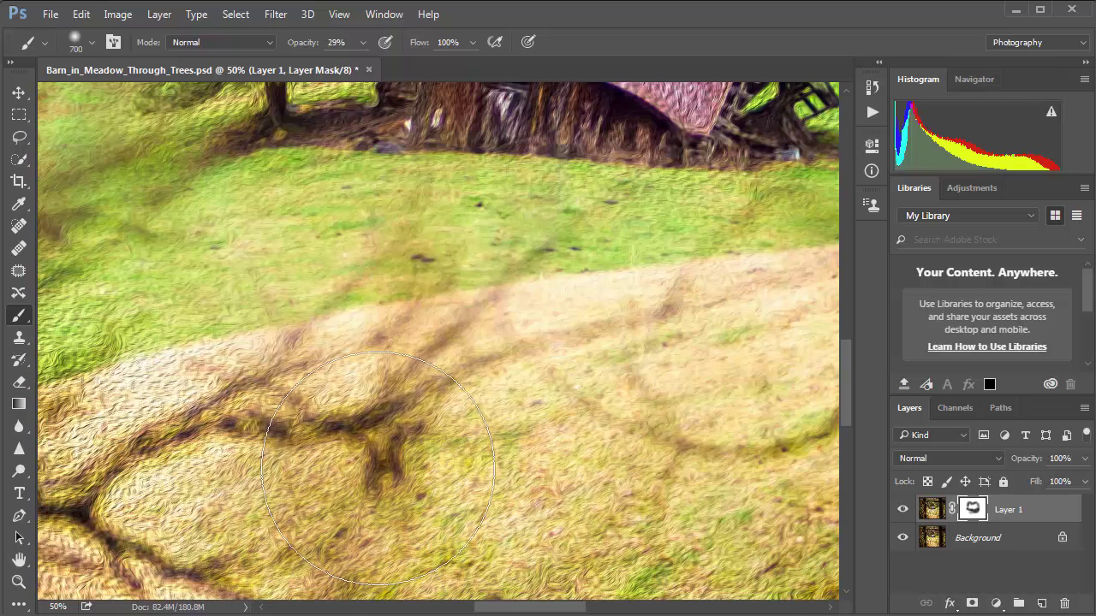
{"action": "left_click_drag", "start_coordinate": [548, 351], "coordinate": [604, 223]}
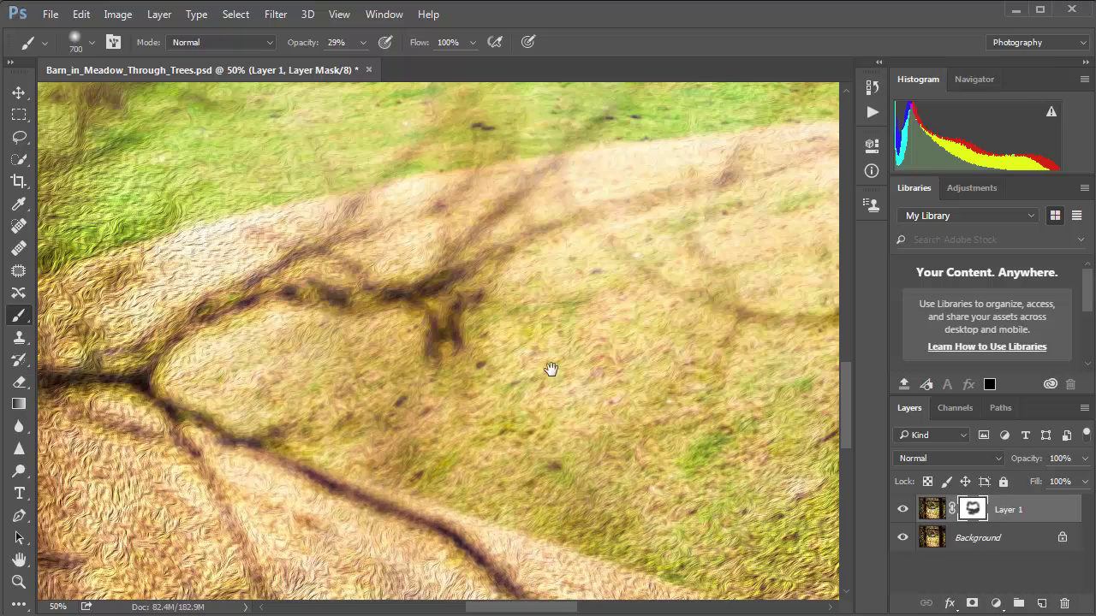
Paint black on the mask over the lower tan hillside around the dark branches and along the photo's bottom edge
{"action": "left_click_drag", "start_coordinate": [551, 369], "coordinate": [713, 258]}
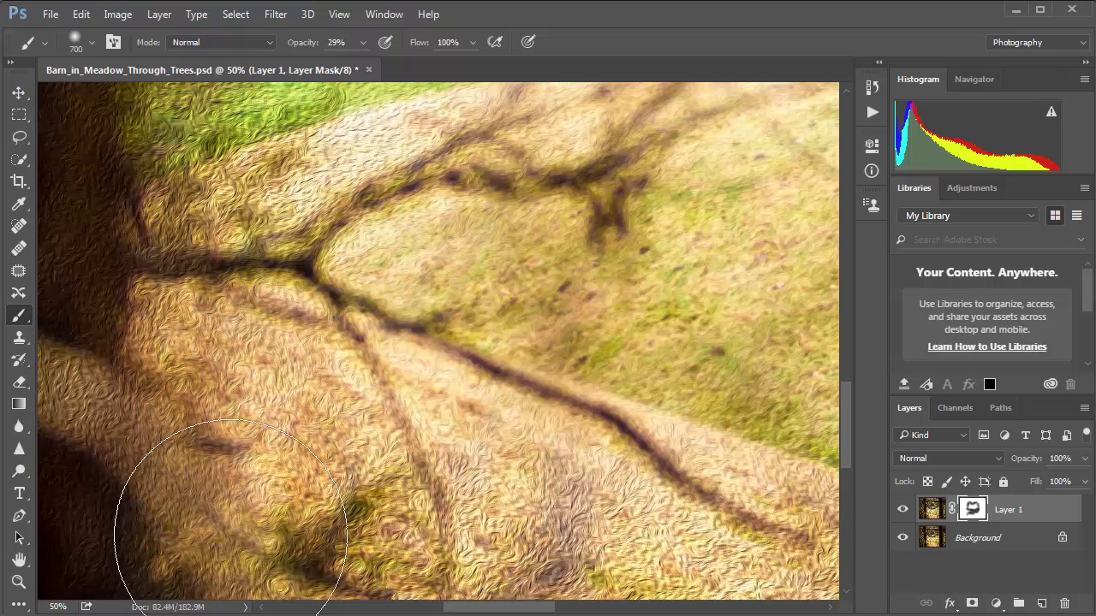
{"action": "mouse_move", "coordinate": [231, 535]}
{"action": "left_mouse_down"}
{"action": "mouse_move", "coordinate": [175, 481]}
{"action": "mouse_move", "coordinate": [362, 514]}
{"action": "left_mouse_up"}
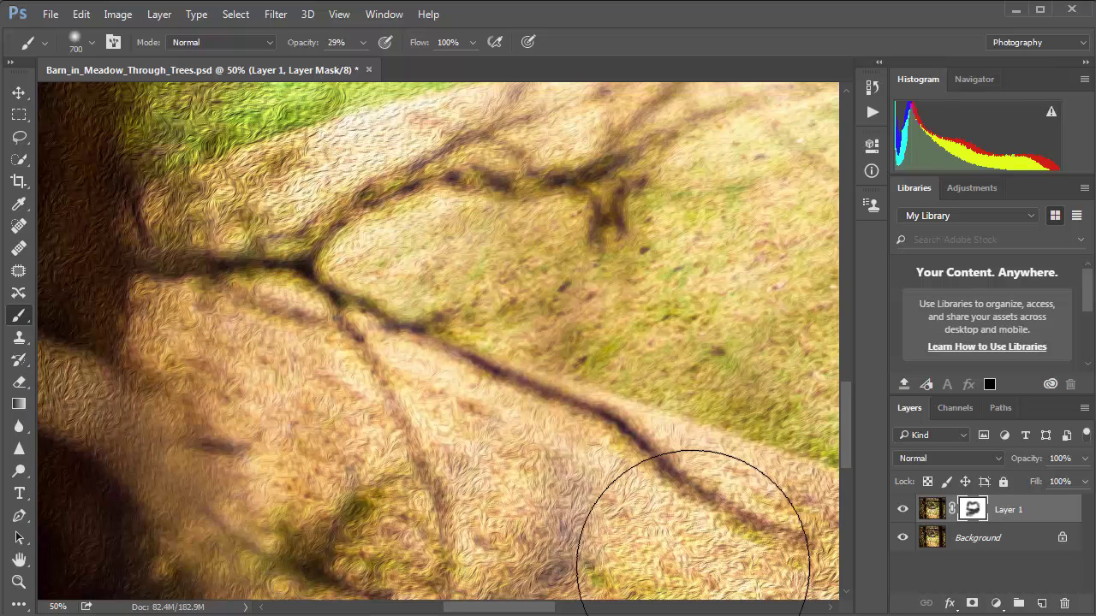
{"action": "left_click_drag", "start_coordinate": [693, 565], "coordinate": [347, 357]}
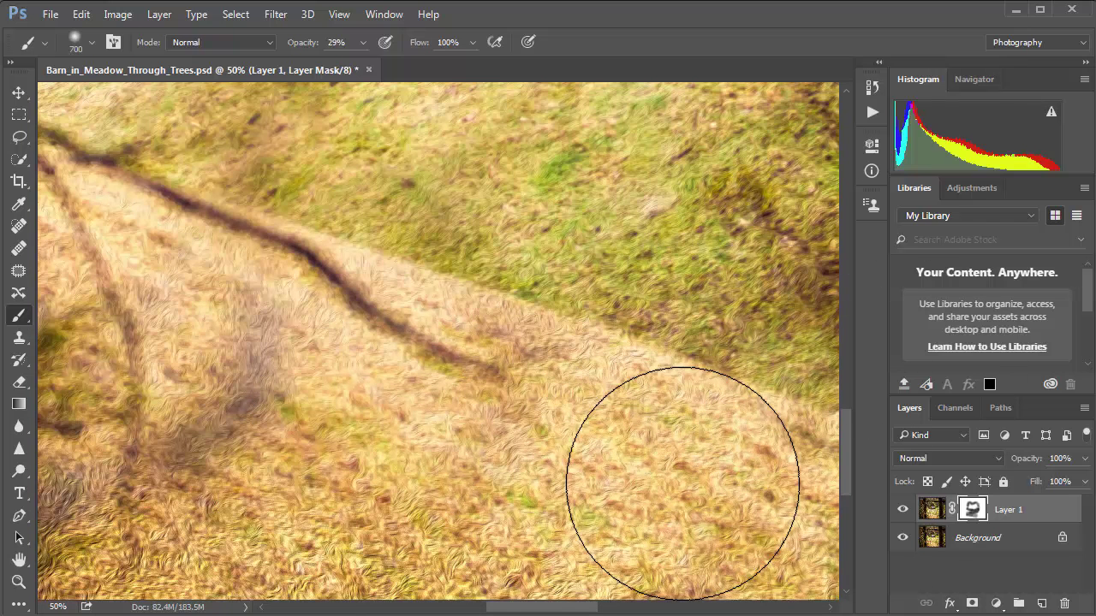
{"action": "left_click_drag", "start_coordinate": [480, 525], "coordinate": [630, 367]}
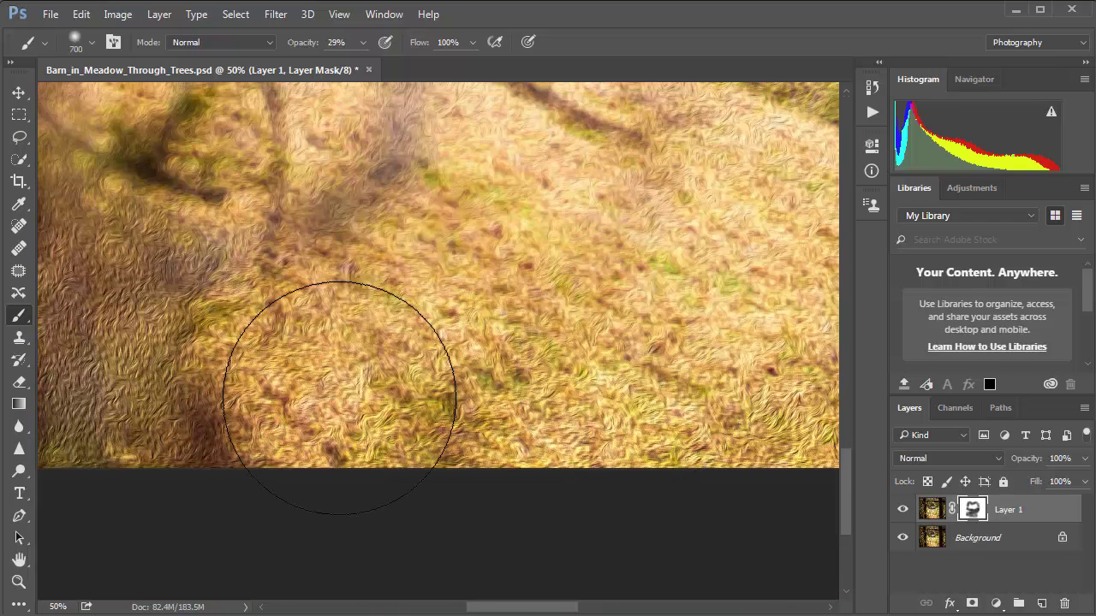
{"action": "mouse_move", "coordinate": [151, 295]}
{"action": "left_mouse_down"}
{"action": "mouse_move", "coordinate": [147, 379]}
{"action": "mouse_move", "coordinate": [137, 302]}
{"action": "left_mouse_up"}
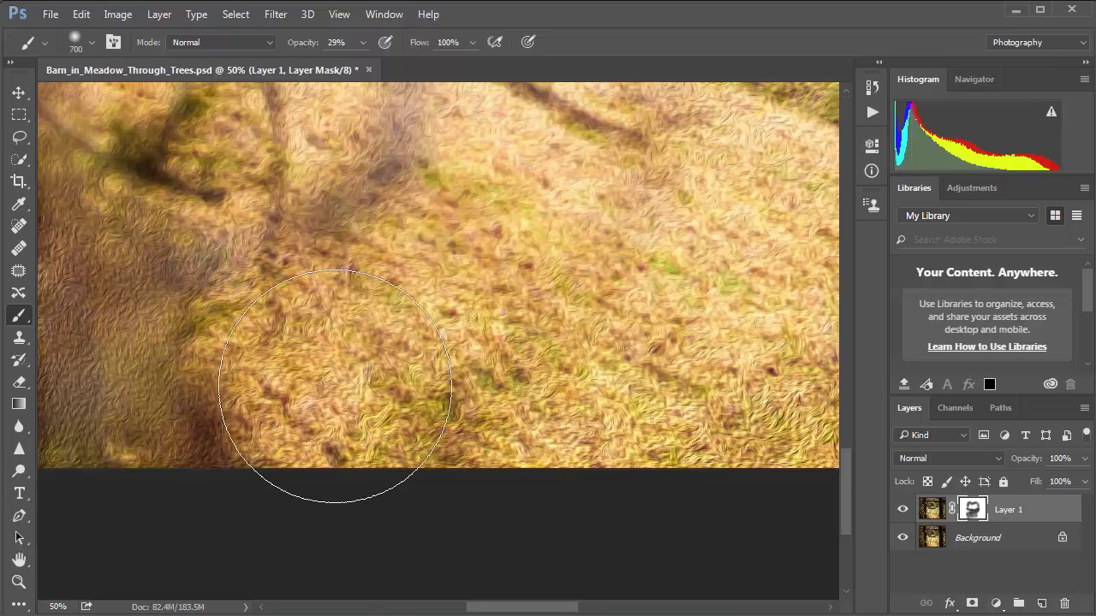
{"action": "left_click_drag", "start_coordinate": [587, 426], "coordinate": [314, 422]}
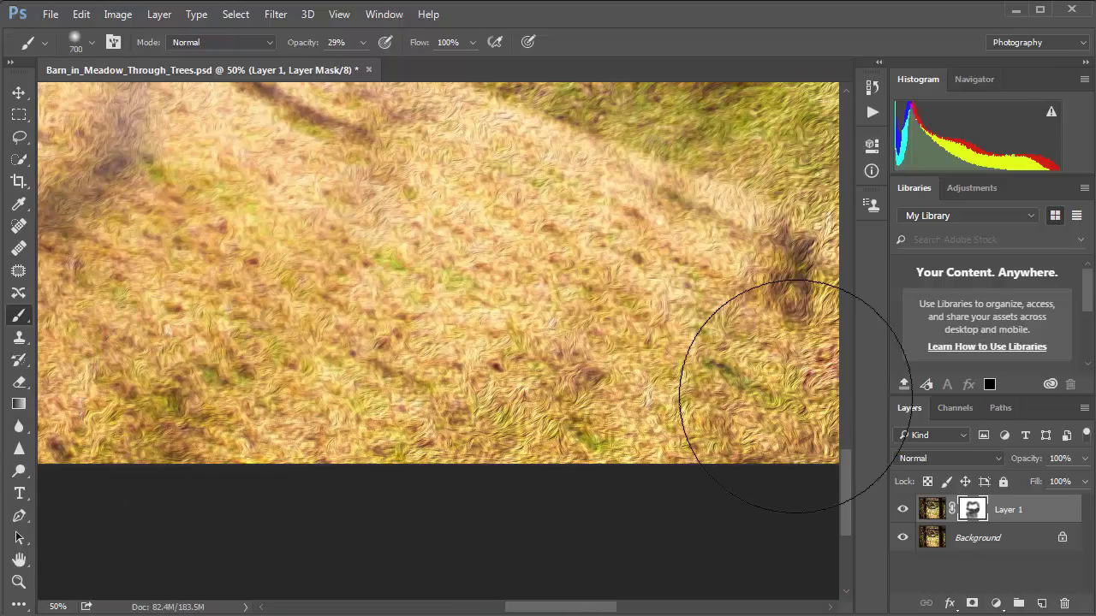
Paint black on the mask over the lower hillside beside the dark trunk on the right side of the meadow
{"action": "left_click_drag", "start_coordinate": [648, 469], "coordinate": [433, 498]}
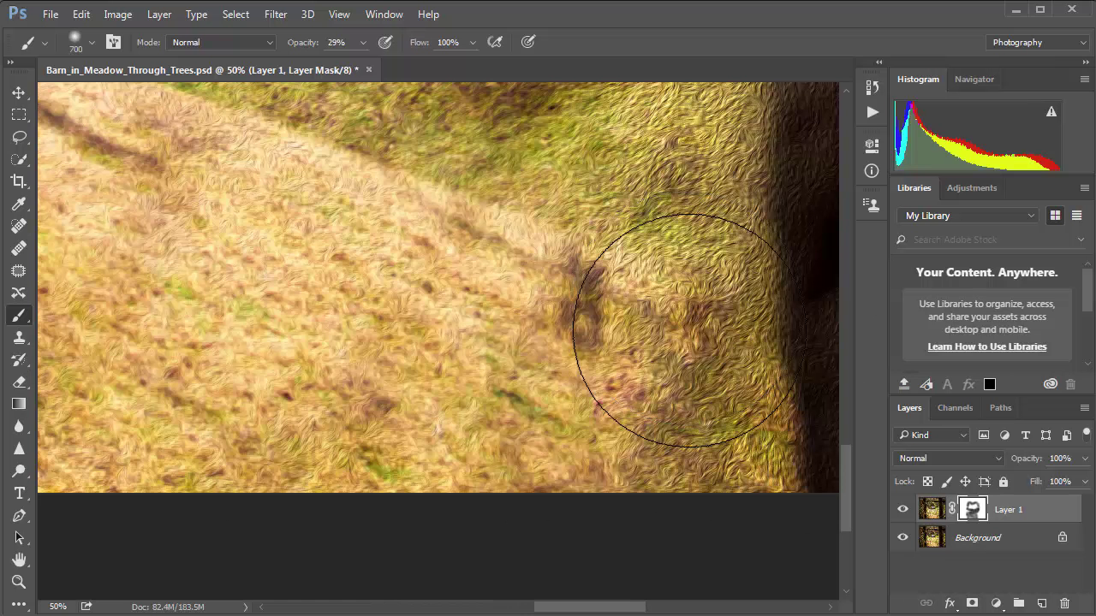
{"action": "scroll", "coordinate": [699, 310], "scroll_direction": "up", "scroll_amount": 3}
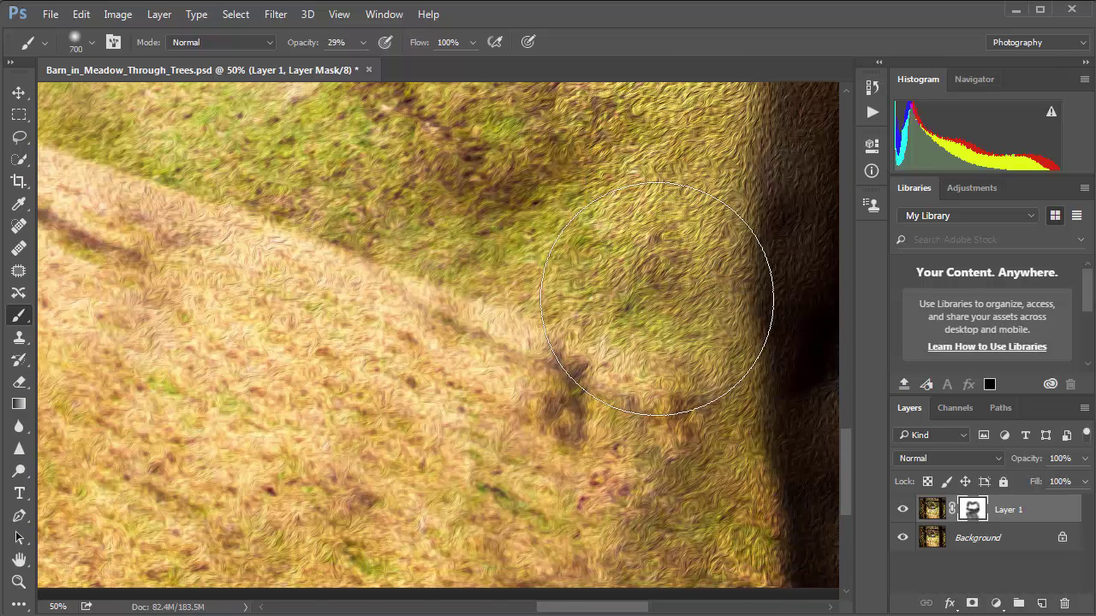
{"action": "mouse_move", "coordinate": [658, 299]}
{"action": "left_mouse_down"}
{"action": "mouse_move", "coordinate": [578, 260]}
{"action": "mouse_move", "coordinate": [502, 296]}
{"action": "mouse_move", "coordinate": [562, 513]}
{"action": "mouse_move", "coordinate": [717, 409]}
{"action": "left_mouse_up"}
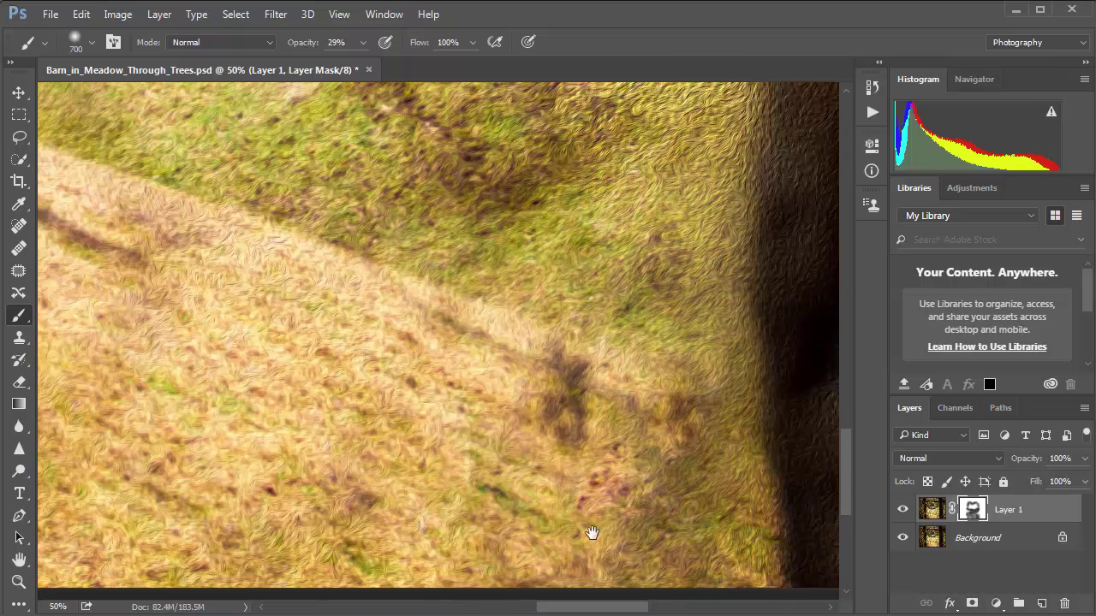
{"action": "left_click_drag", "start_coordinate": [621, 328], "coordinate": [591, 533]}
{"action": "left_click_drag", "start_coordinate": [638, 208], "coordinate": [608, 413]}
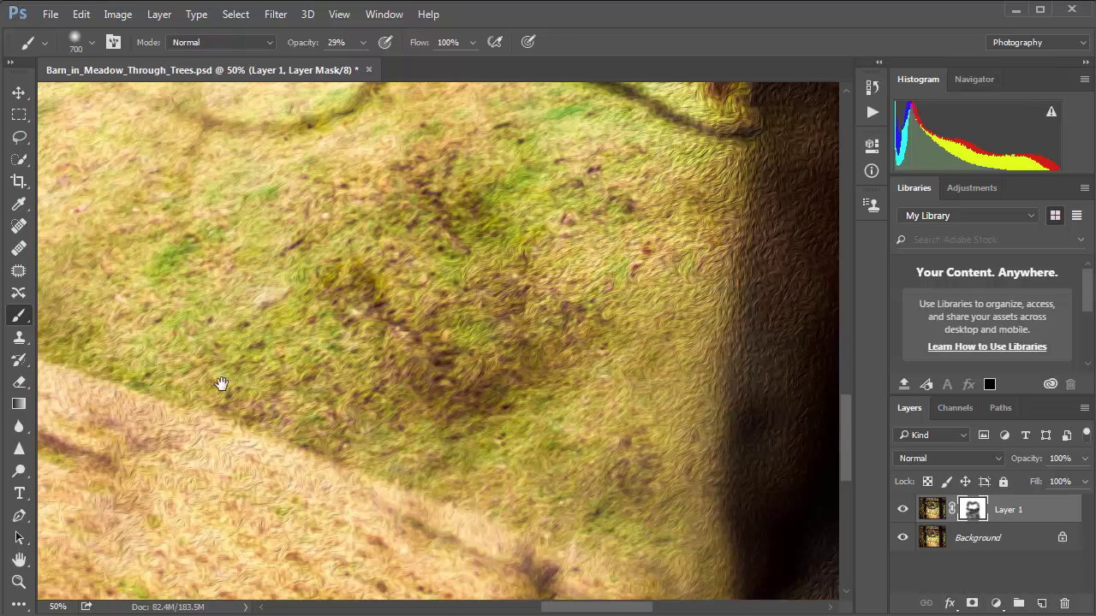
Paint black on the mask over the green meadow below and beside the tree left of the barn
{"action": "left_click_drag", "start_coordinate": [222, 384], "coordinate": [518, 565]}
{"action": "left_click_drag", "start_coordinate": [304, 346], "coordinate": [522, 534]}
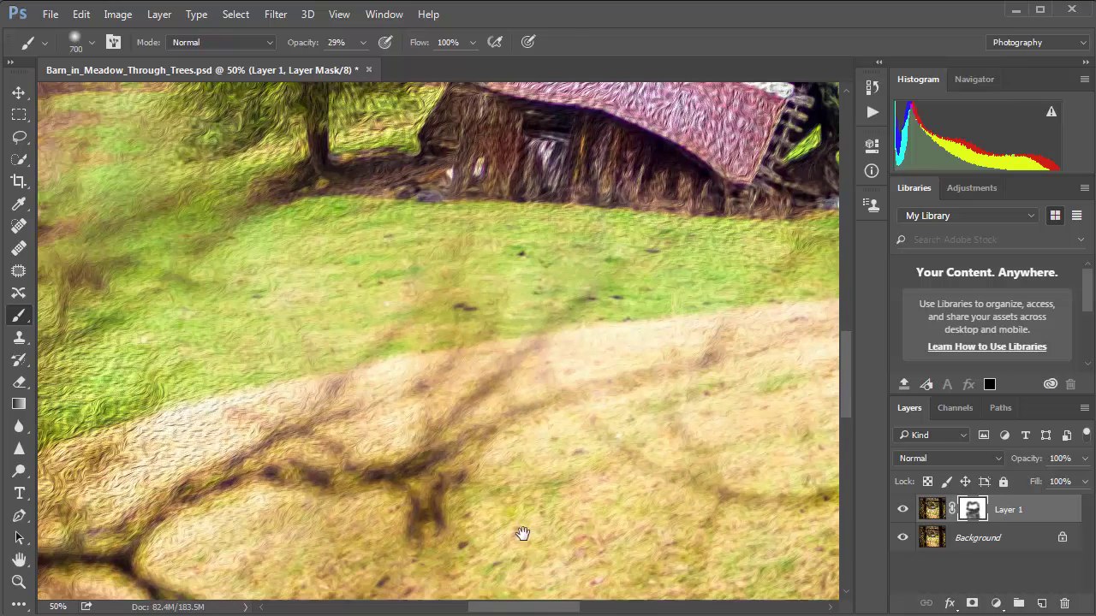
{"action": "left_click_drag", "start_coordinate": [411, 325], "coordinate": [564, 463]}
{"action": "mouse_move", "coordinate": [411, 445]}
{"action": "left_mouse_down"}
{"action": "mouse_move", "coordinate": [317, 465]}
{"action": "mouse_move", "coordinate": [159, 526]}
{"action": "mouse_move", "coordinate": [146, 500]}
{"action": "left_mouse_up"}
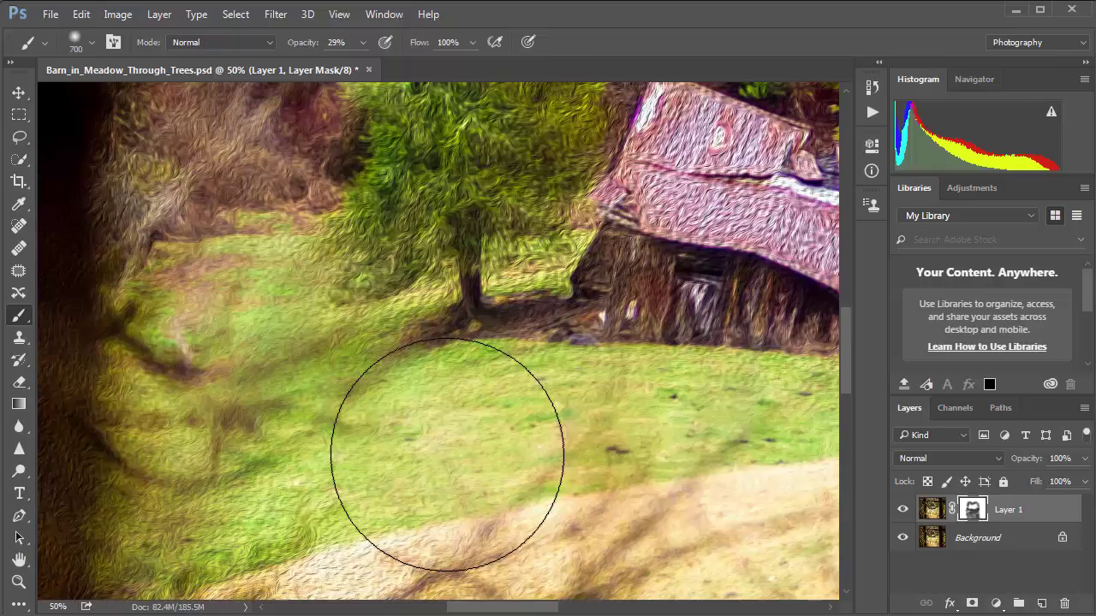
Reduce the brush size to 150 and smaller, and paint black on the mask over the grass between the left tree and the barn
{"action": "key", "text": "bracketleft"}
{"action": "key", "text": "bracketleft"}
{"action": "key", "text": "bracketleft"}
{"action": "key", "text": "bracketleft"}
{"action": "key", "text": "bracketleft"}
{"action": "key", "text": "bracketleft"}
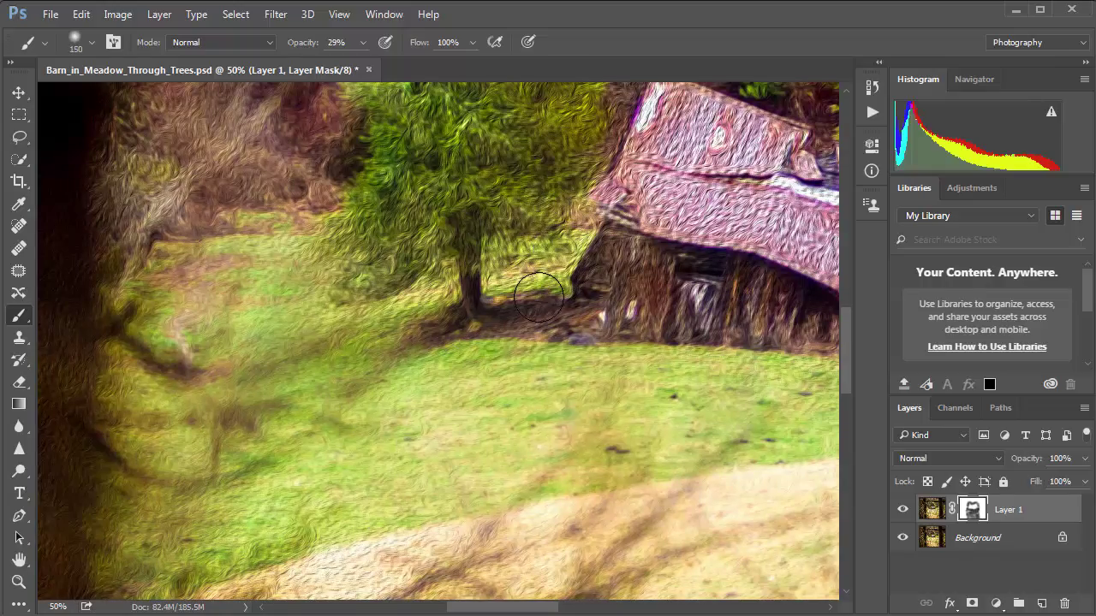
{"action": "left_click_drag", "start_coordinate": [554, 278], "coordinate": [569, 251]}
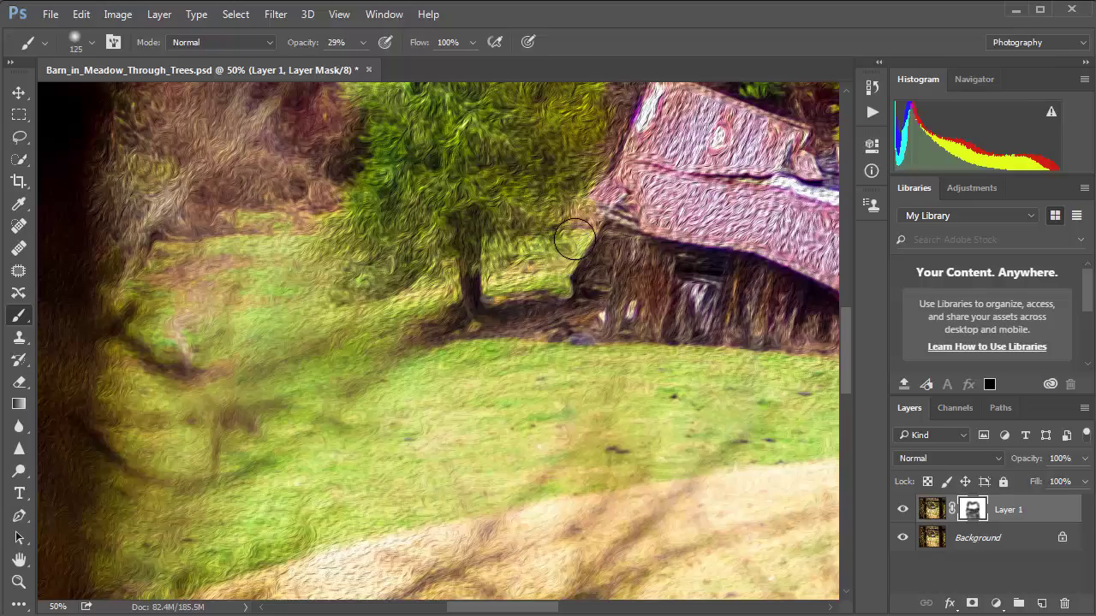
{"action": "left_click_drag", "start_coordinate": [502, 293], "coordinate": [426, 308]}
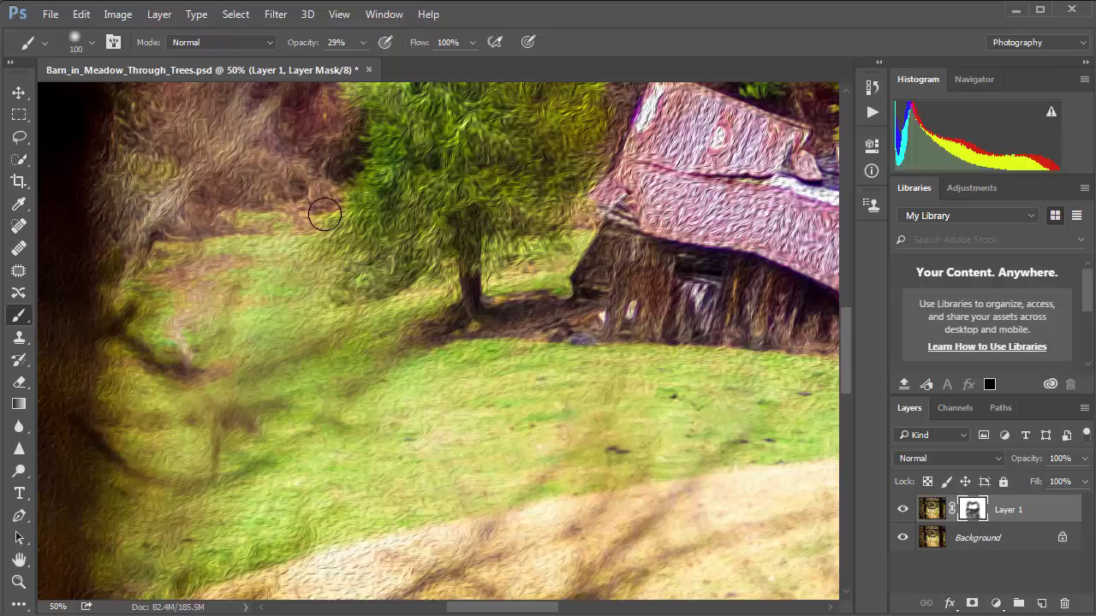
Lower the brush opacity to 19% and paint black on the mask across the barn's wooden front wall
{"action": "scroll", "coordinate": [325, 214], "scroll_direction": "up", "scroll_amount": 5}
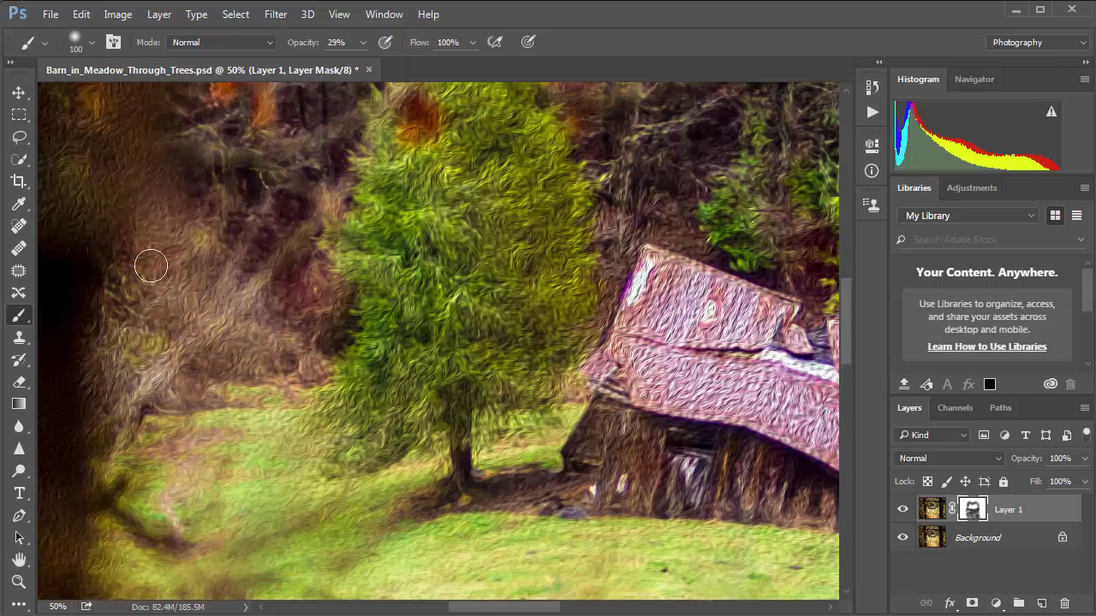
{"action": "scroll", "coordinate": [497, 262], "scroll_direction": "up", "scroll_amount": 3}
{"action": "scroll", "coordinate": [496, 262], "scroll_direction": "right", "scroll_amount": 4}
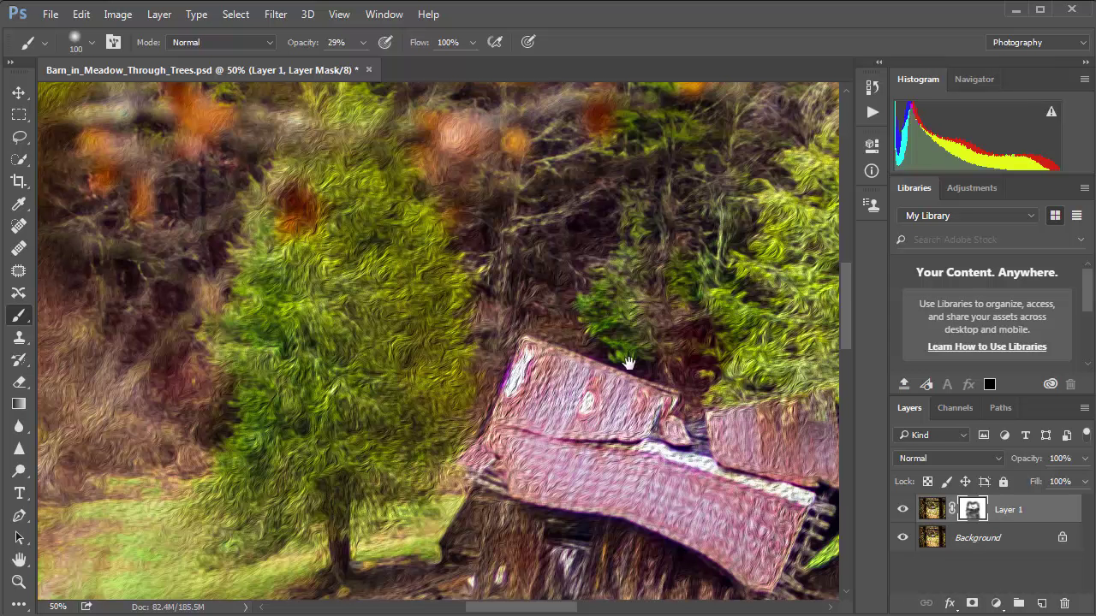
{"action": "left_click_drag", "start_coordinate": [629, 364], "coordinate": [589, 232]}
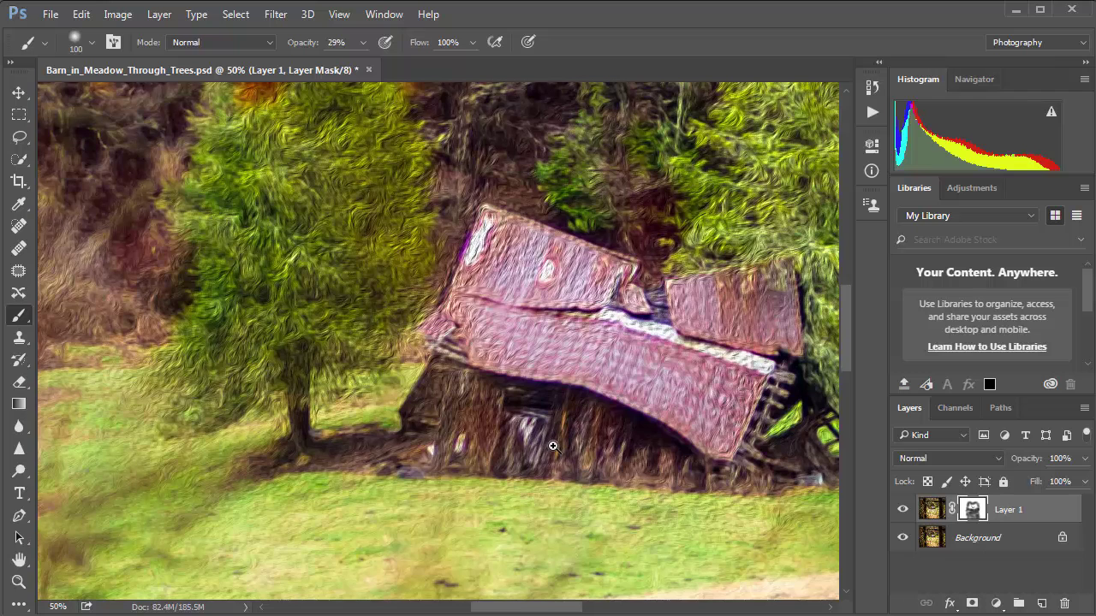
{"action": "left_click", "coordinate": [553, 446]}
{"action": "left_click", "coordinate": [553, 446]}
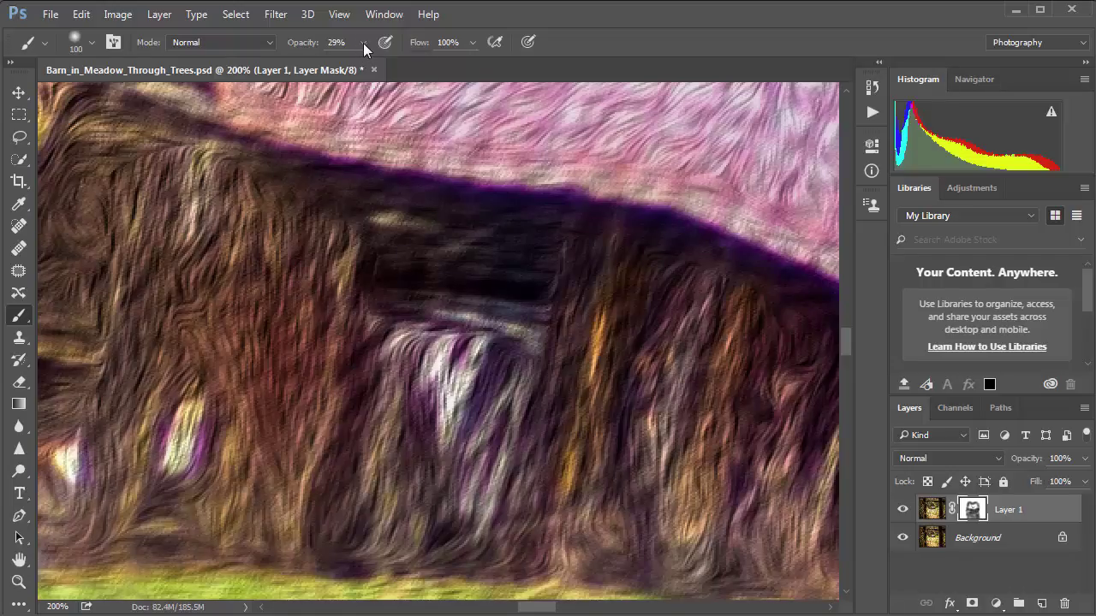
{"action": "left_click_drag", "start_coordinate": [363, 42], "coordinate": [353, 61]}
{"action": "left_click", "coordinate": [316, 286]}
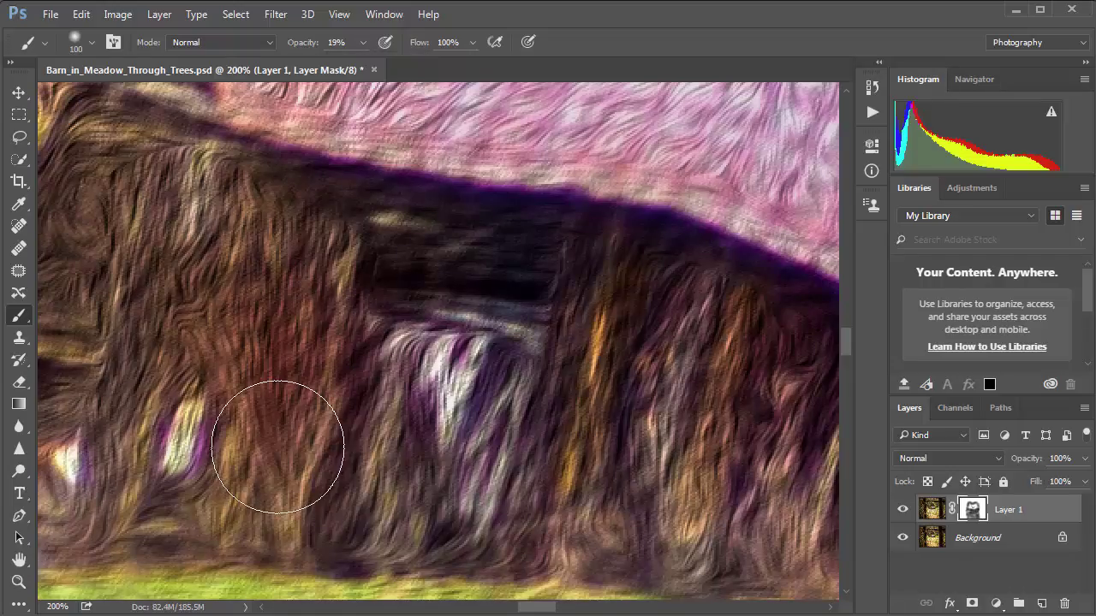
{"action": "mouse_move", "coordinate": [80, 471]}
{"action": "left_mouse_down"}
{"action": "mouse_move", "coordinate": [99, 156]}
{"action": "mouse_move", "coordinate": [58, 360]}
{"action": "mouse_move", "coordinate": [74, 363]}
{"action": "mouse_move", "coordinate": [142, 183]}
{"action": "mouse_move", "coordinate": [129, 405]}
{"action": "mouse_move", "coordinate": [342, 290]}
{"action": "mouse_move", "coordinate": [415, 393]}
{"action": "mouse_move", "coordinate": [427, 490]}
{"action": "mouse_move", "coordinate": [466, 285]}
{"action": "mouse_move", "coordinate": [381, 509]}
{"action": "mouse_move", "coordinate": [534, 442]}
{"action": "mouse_move", "coordinate": [641, 304]}
{"action": "mouse_move", "coordinate": [561, 548]}
{"action": "mouse_move", "coordinate": [650, 329]}
{"action": "mouse_move", "coordinate": [676, 419]}
{"action": "mouse_move", "coordinate": [652, 543]}
{"action": "mouse_move", "coordinate": [741, 354]}
{"action": "mouse_move", "coordinate": [743, 526]}
{"action": "mouse_move", "coordinate": [769, 529]}
{"action": "mouse_move", "coordinate": [766, 375]}
{"action": "mouse_move", "coordinate": [731, 483]}
{"action": "mouse_move", "coordinate": [619, 492]}
{"action": "mouse_move", "coordinate": [722, 519]}
{"action": "mouse_move", "coordinate": [573, 466]}
{"action": "mouse_move", "coordinate": [565, 381]}
{"action": "mouse_move", "coordinate": [729, 322]}
{"action": "mouse_move", "coordinate": [354, 252]}
{"action": "mouse_move", "coordinate": [769, 286]}
{"action": "mouse_move", "coordinate": [440, 271]}
{"action": "mouse_move", "coordinate": [366, 435]}
{"action": "mouse_move", "coordinate": [557, 393]}
{"action": "mouse_move", "coordinate": [421, 502]}
{"action": "mouse_move", "coordinate": [314, 535]}
{"action": "mouse_move", "coordinate": [587, 474]}
{"action": "mouse_move", "coordinate": [822, 479]}
{"action": "left_mouse_up"}
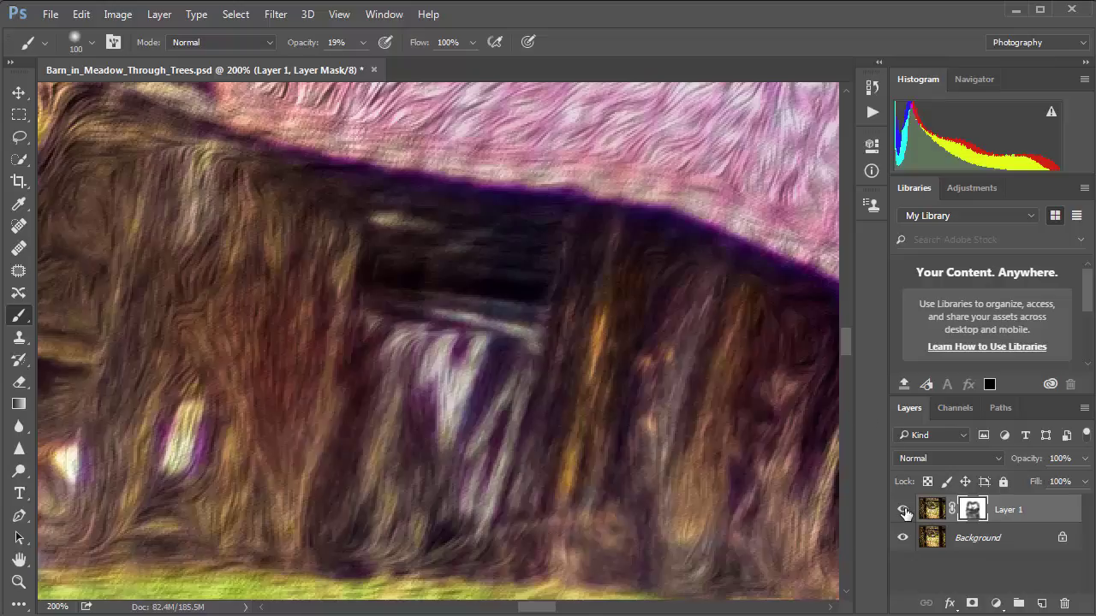
Compare the barn wall with the original by hiding and reshowing Layer 1, and examine the whole scene at 25% zoom
{"action": "left_click", "coordinate": [903, 510]}
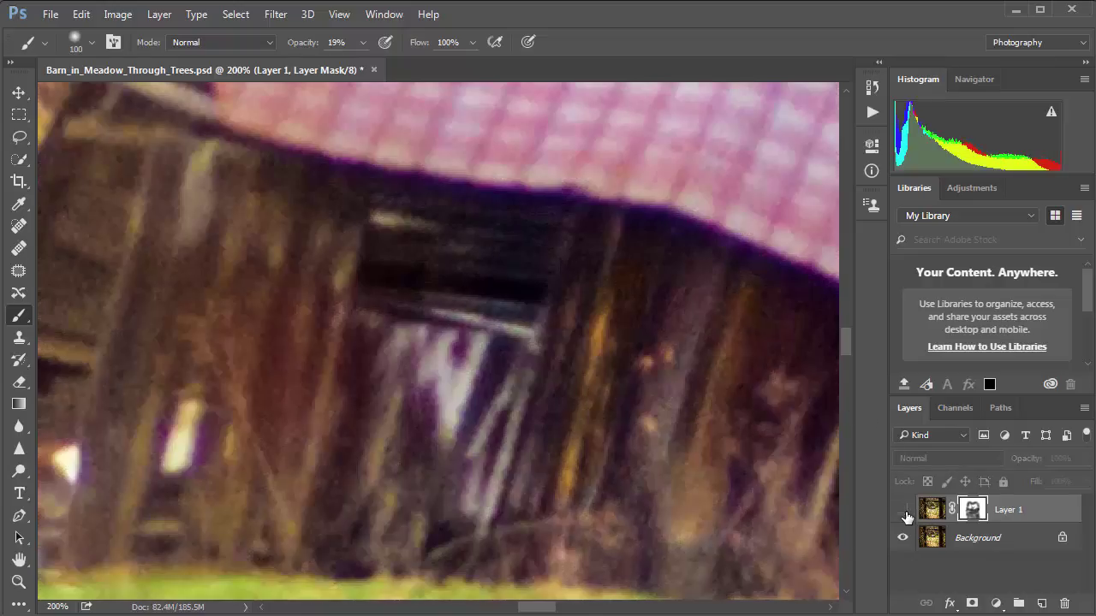
{"action": "left_click", "coordinate": [904, 512]}
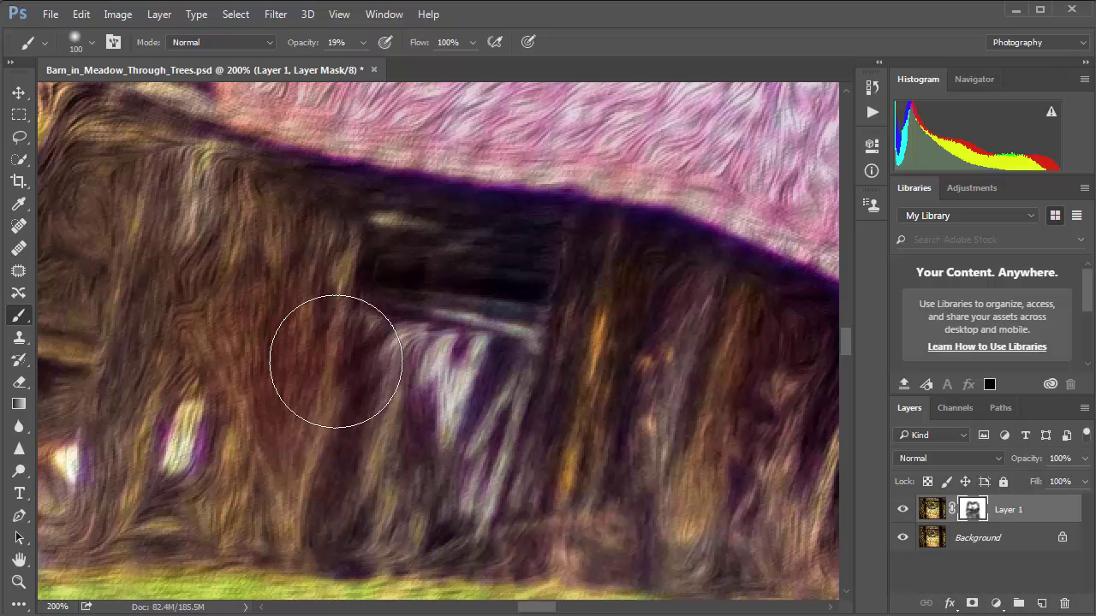
{"action": "key", "text": "ctrl+minus"}
{"action": "key", "text": "ctrl+minus"}
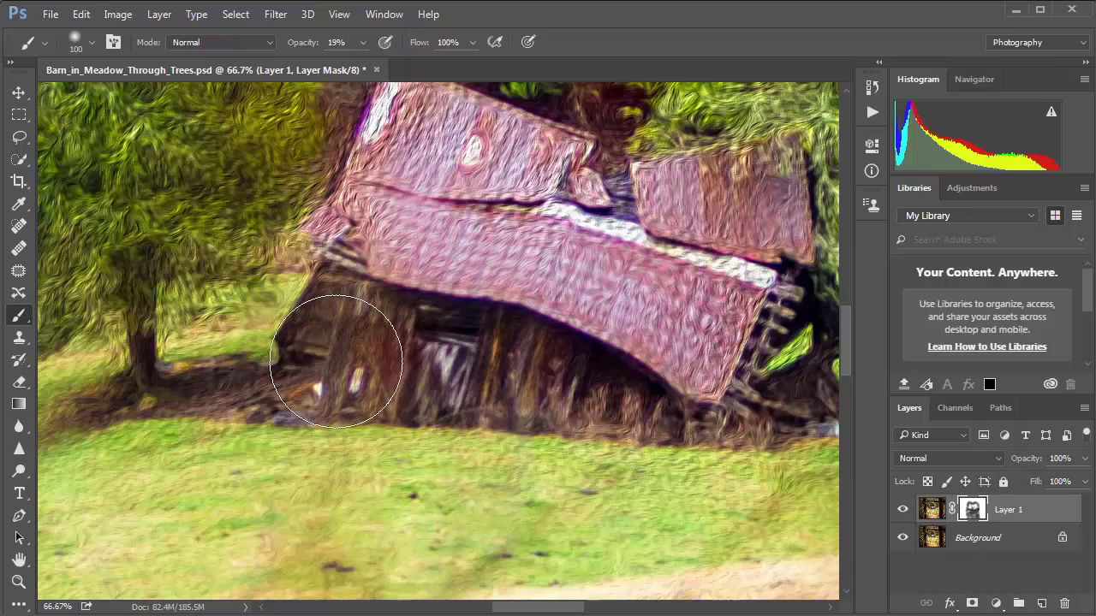
{"action": "key", "text": "ctrl+minus"}
{"action": "key", "text": "ctrl+minus"}
{"action": "key", "text": "ctrl+minus"}
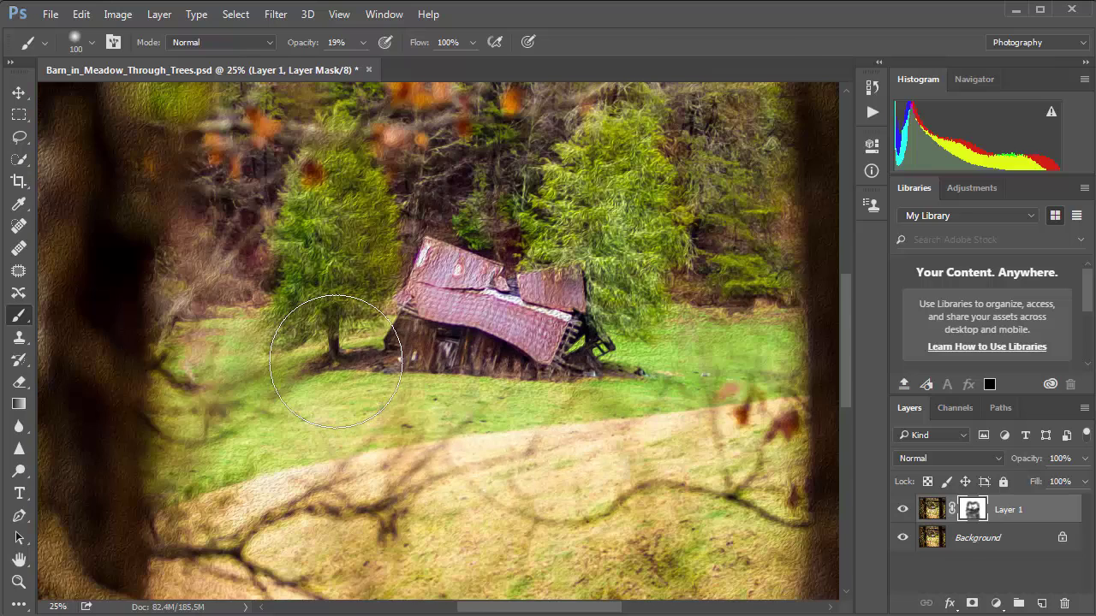
Set the brush to size 1300 and 68% opacity, and paint black on the mask over the dark foreground trunks left of the meadow
{"action": "left_click_drag", "start_coordinate": [254, 267], "coordinate": [469, 302]}
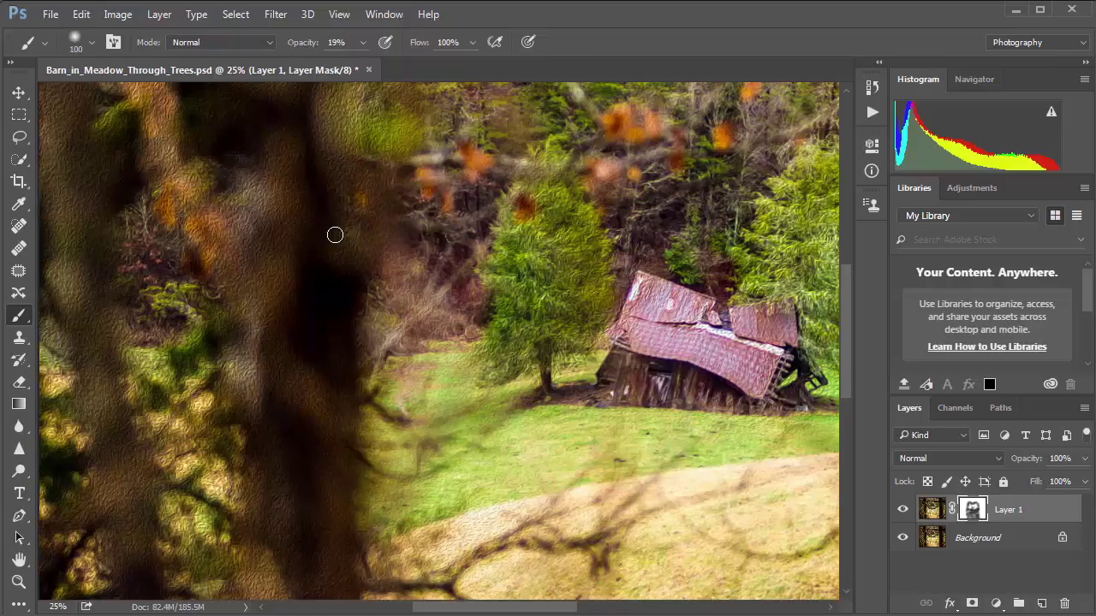
{"action": "key", "text": "bracketright"}
{"action": "key", "text": "bracketright"}
{"action": "key", "text": "bracketright"}
{"action": "key", "text": "bracketright"}
{"action": "key", "text": "bracketright"}
{"action": "key", "text": "bracketright"}
{"action": "key", "text": "bracketright"}
{"action": "key", "text": "bracketright"}
{"action": "key", "text": "bracketright"}
{"action": "key", "text": "bracketright"}
{"action": "key", "text": "bracketright"}
{"action": "key", "text": "bracketright"}
{"action": "key", "text": "bracketright"}
{"action": "key", "text": "bracketright"}
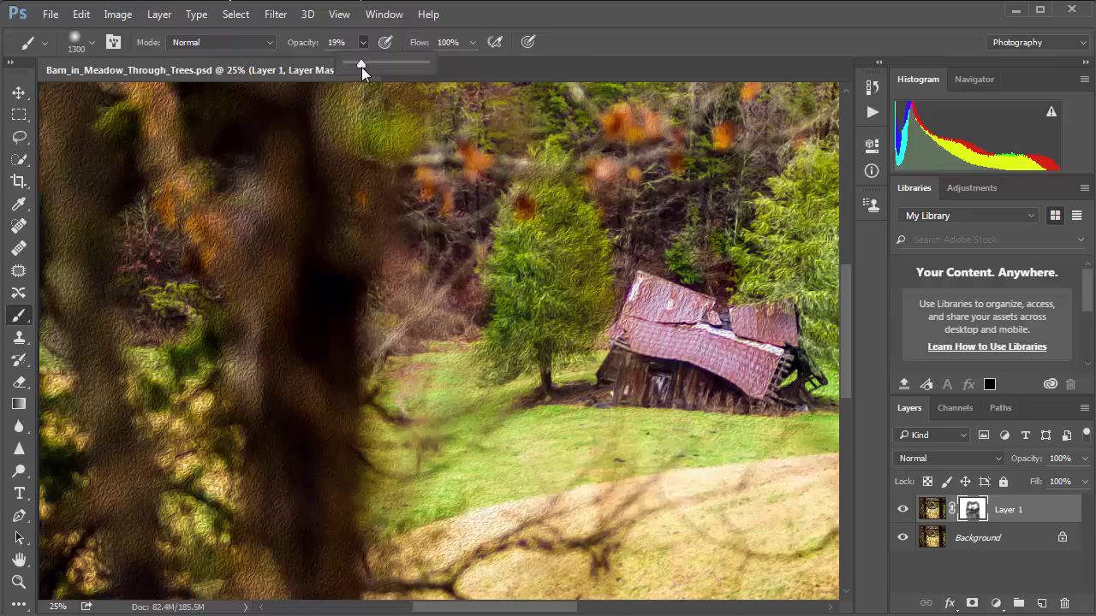
{"action": "left_click", "coordinate": [399, 65]}
{"action": "left_click_drag", "start_coordinate": [400, 67], "coordinate": [401, 67]}
{"action": "left_click_drag", "start_coordinate": [230, 281], "coordinate": [246, 520]}
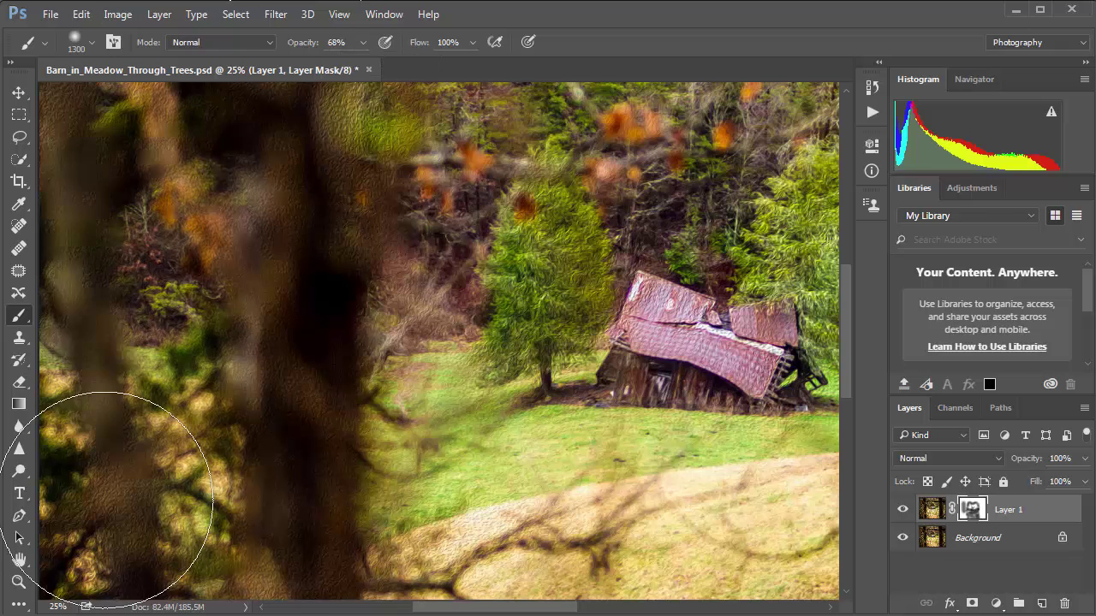
Paint black on the mask over the lower part of the left foreground trunks down to the photo's bottom edge
{"action": "scroll", "coordinate": [270, 291], "scroll_direction": "down", "scroll_amount": 5}
{"action": "scroll", "coordinate": [271, 285], "scroll_direction": "down", "scroll_amount": 1}
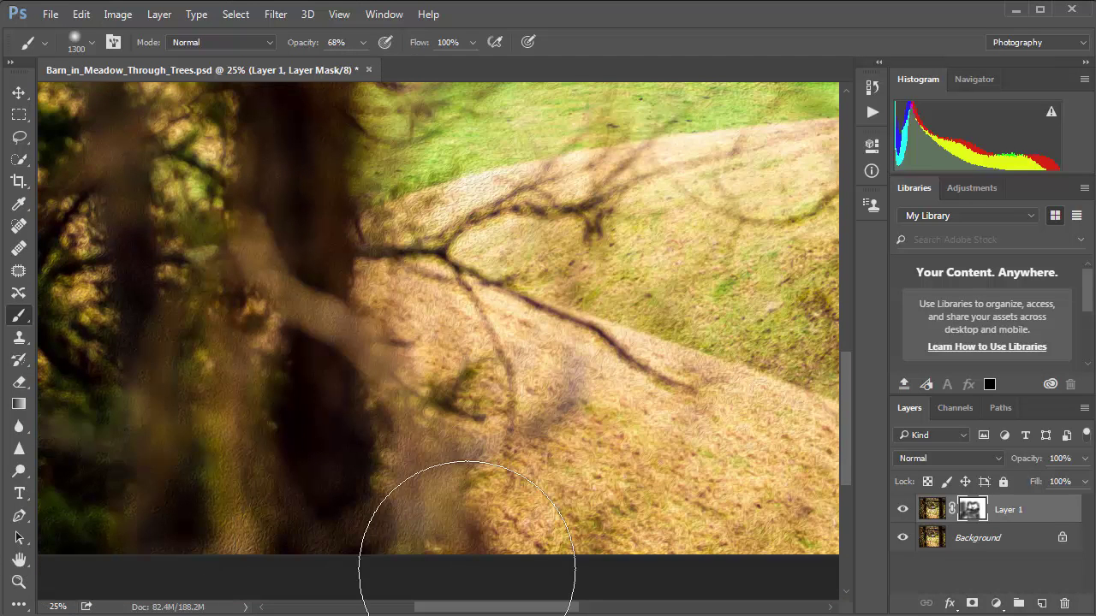
{"action": "left_click_drag", "start_coordinate": [467, 567], "coordinate": [215, 548]}
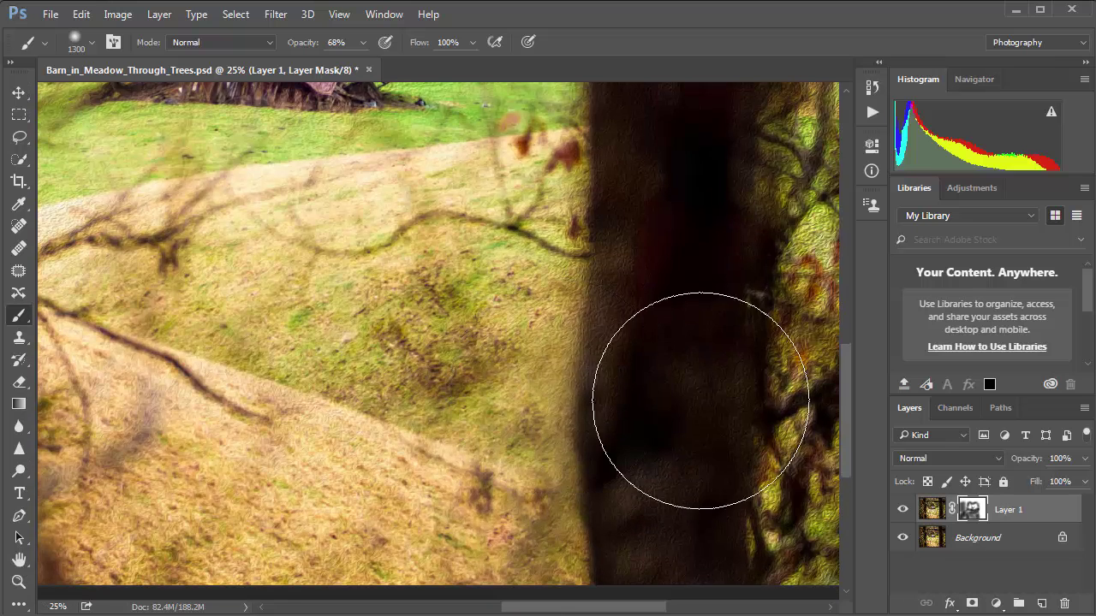
Paint black on the mask over the lower and middle parts of the dark foreground trunk right of the meadow
{"action": "left_click_drag", "start_coordinate": [748, 444], "coordinate": [780, 415]}
{"action": "mouse_move", "coordinate": [718, 474]}
{"action": "left_mouse_down"}
{"action": "mouse_move", "coordinate": [695, 578]}
{"action": "mouse_move", "coordinate": [668, 615]}
{"action": "left_mouse_up"}
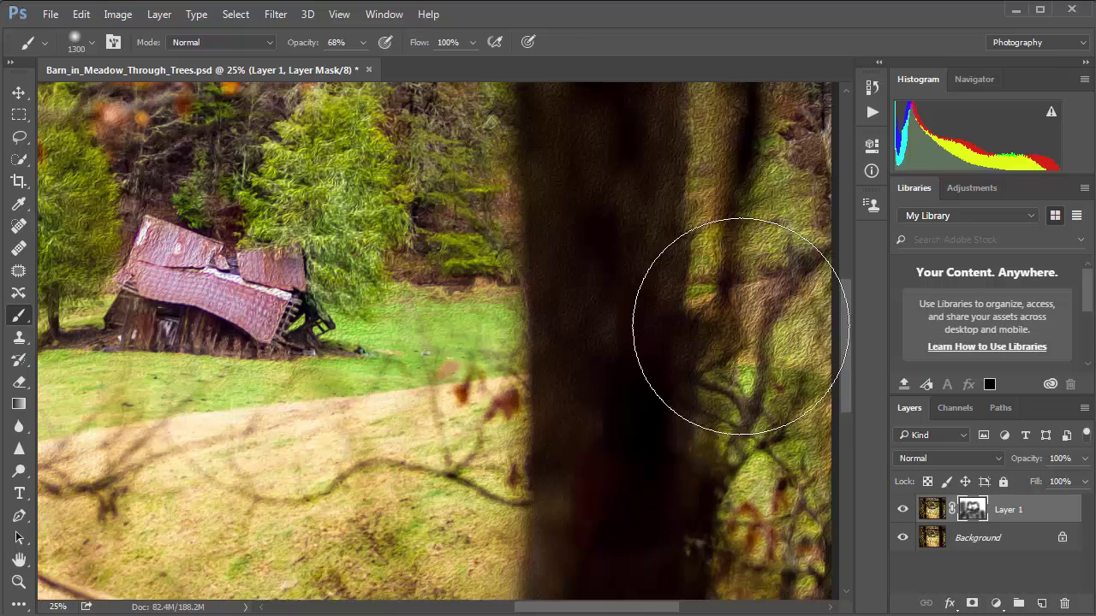
{"action": "left_click_drag", "start_coordinate": [741, 327], "coordinate": [748, 516]}
{"action": "left_click_drag", "start_coordinate": [628, 372], "coordinate": [611, 592]}
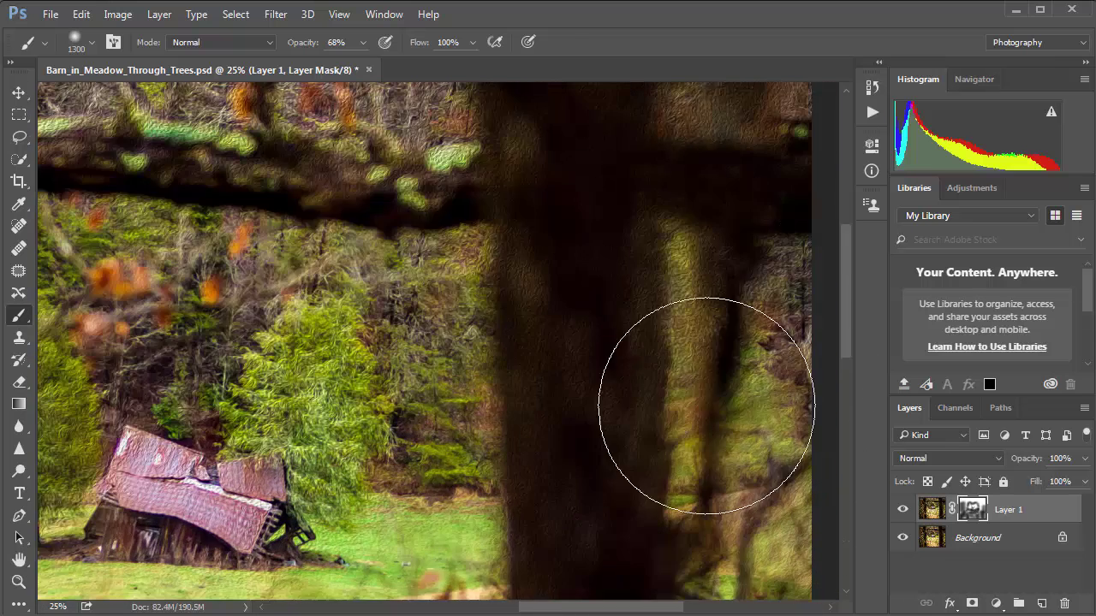
Paint black on the mask over the right trunk's upper part to the photo's top edge and along the mossy branch above the barn
{"action": "mouse_move", "coordinate": [707, 410]}
{"action": "left_mouse_down"}
{"action": "mouse_move", "coordinate": [660, 534]}
{"action": "mouse_move", "coordinate": [645, 615]}
{"action": "left_mouse_up"}
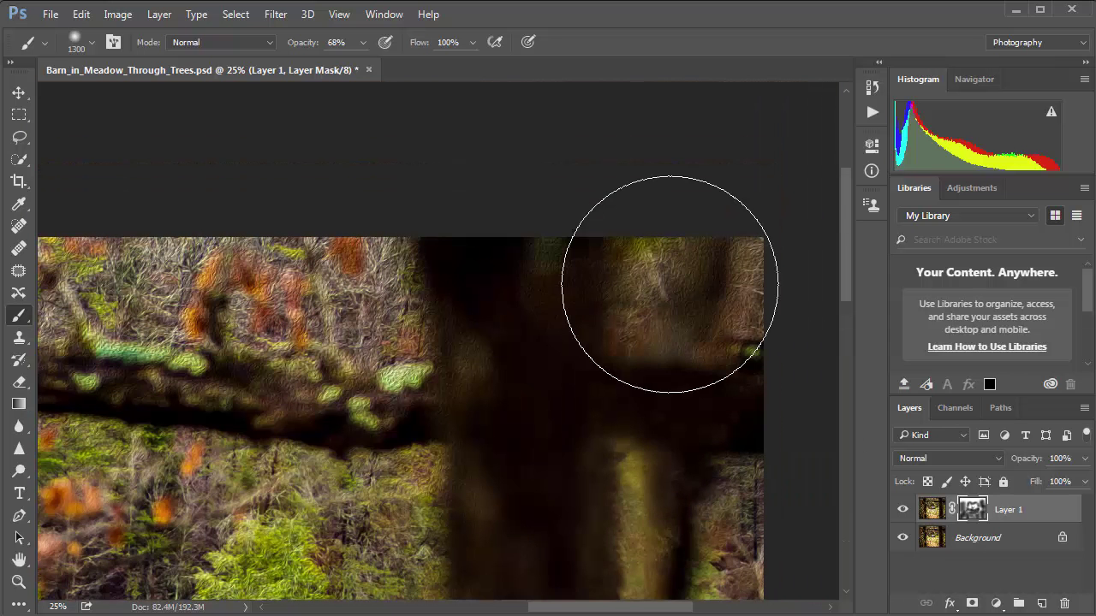
{"action": "mouse_move", "coordinate": [670, 284]}
{"action": "left_mouse_down"}
{"action": "mouse_move", "coordinate": [587, 242]}
{"action": "mouse_move", "coordinate": [550, 454]}
{"action": "left_mouse_up"}
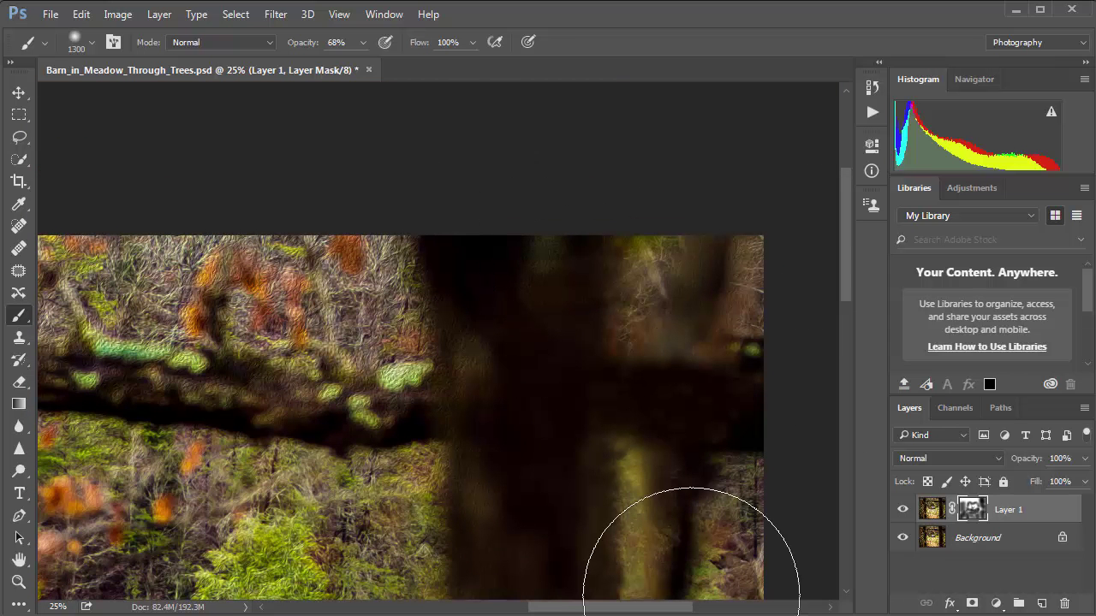
{"action": "left_click_drag", "start_coordinate": [685, 337], "coordinate": [736, 269]}
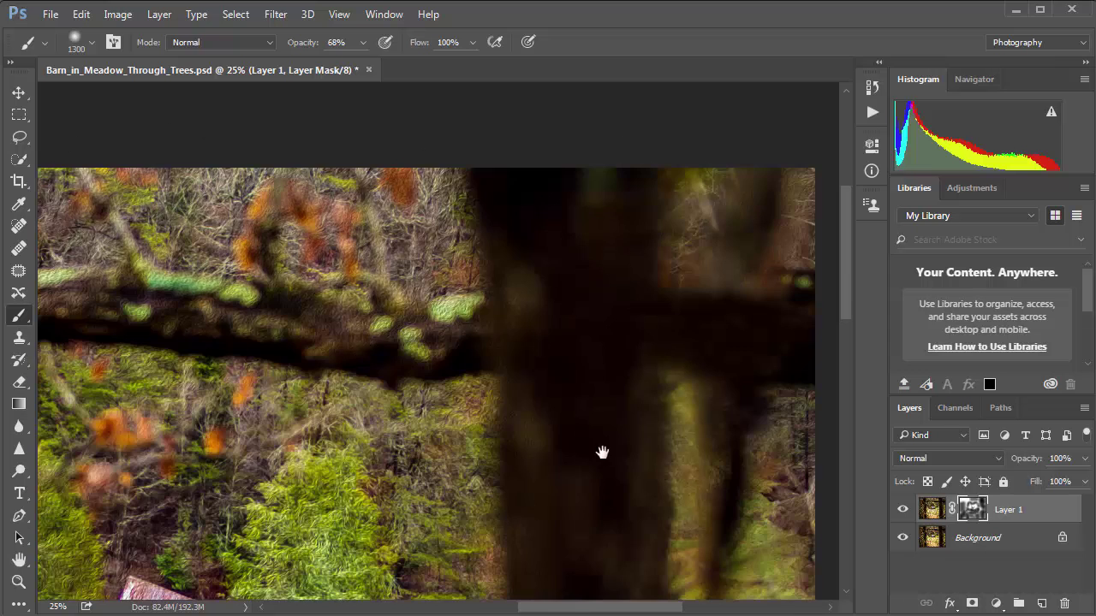
{"action": "left_click_drag", "start_coordinate": [602, 452], "coordinate": [876, 447]}
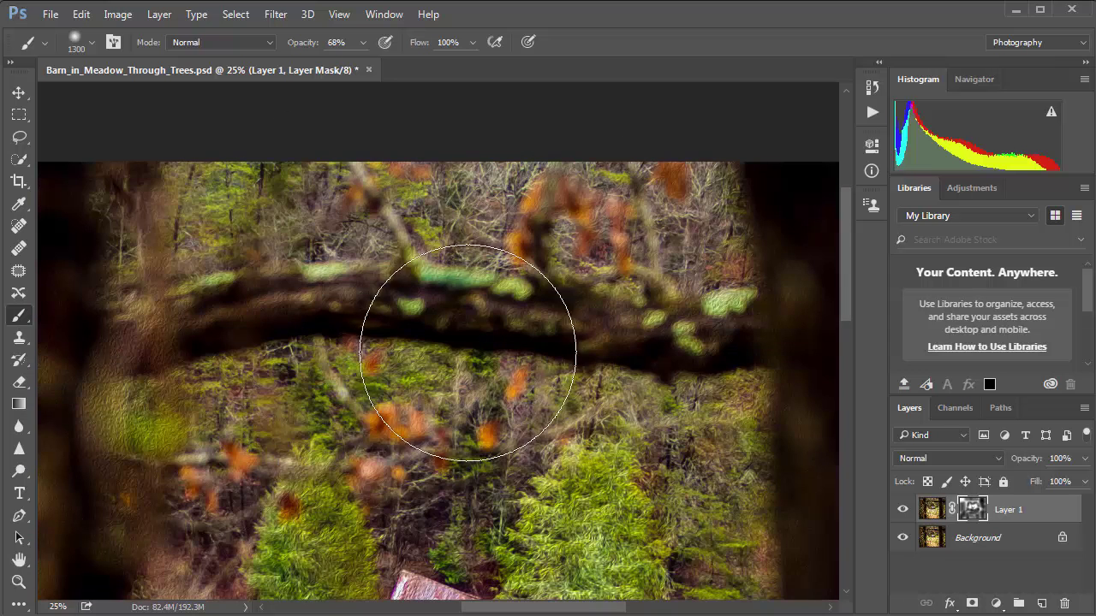
{"action": "mouse_move", "coordinate": [671, 425]}
{"action": "left_mouse_down"}
{"action": "mouse_move", "coordinate": [693, 397]}
{"action": "mouse_move", "coordinate": [733, 223]}
{"action": "mouse_move", "coordinate": [597, 237]}
{"action": "left_mouse_up"}
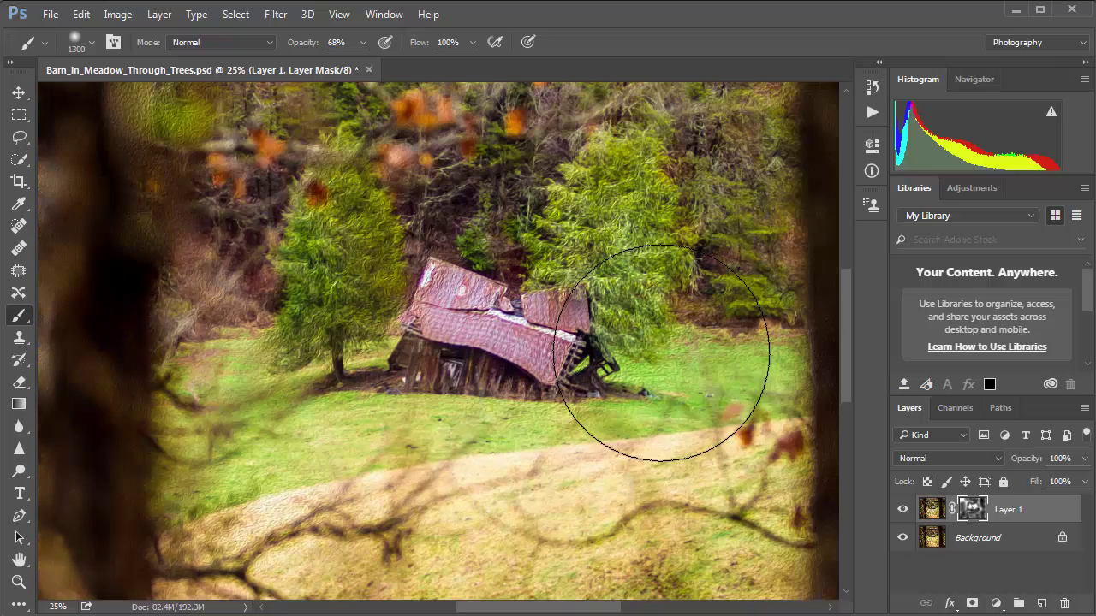
Examine the oil paint texture at 50% zoom on the barn, the trees beside it and the blurred foreground foliage
{"action": "left_click", "coordinate": [471, 294]}
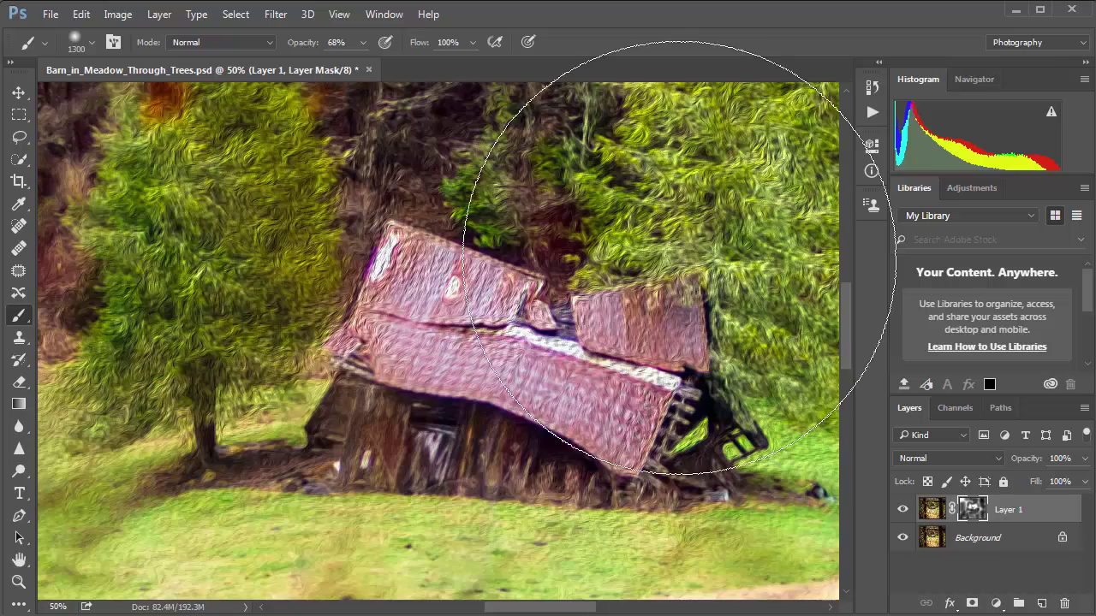
{"action": "left_click_drag", "start_coordinate": [695, 151], "coordinate": [662, 253]}
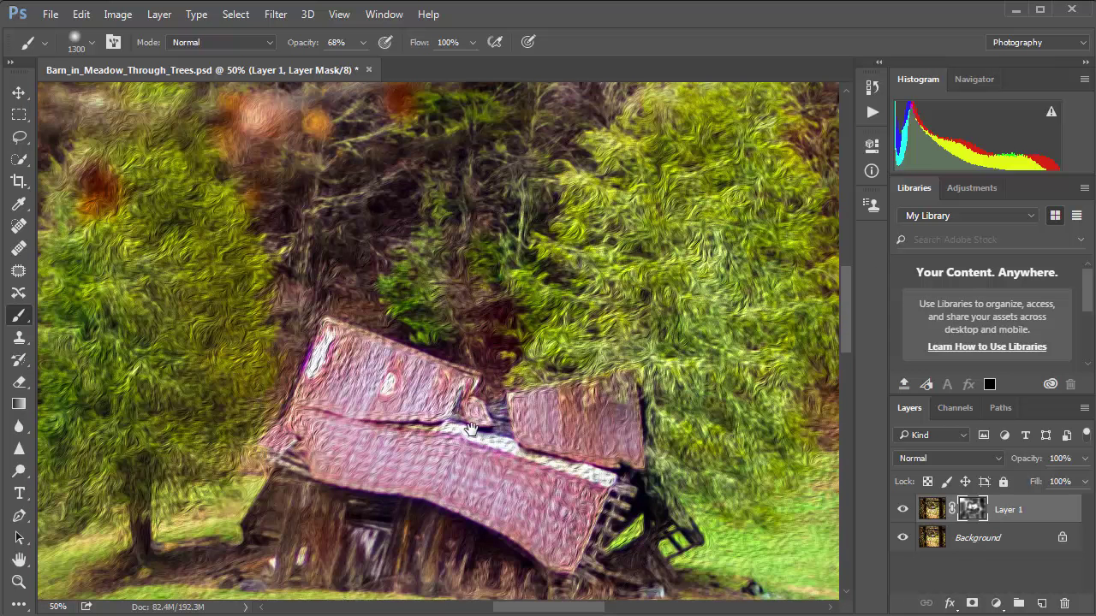
{"action": "mouse_move", "coordinate": [507, 551]}
{"action": "left_mouse_down"}
{"action": "mouse_move", "coordinate": [538, 491]}
{"action": "mouse_move", "coordinate": [538, 434]}
{"action": "left_mouse_up"}
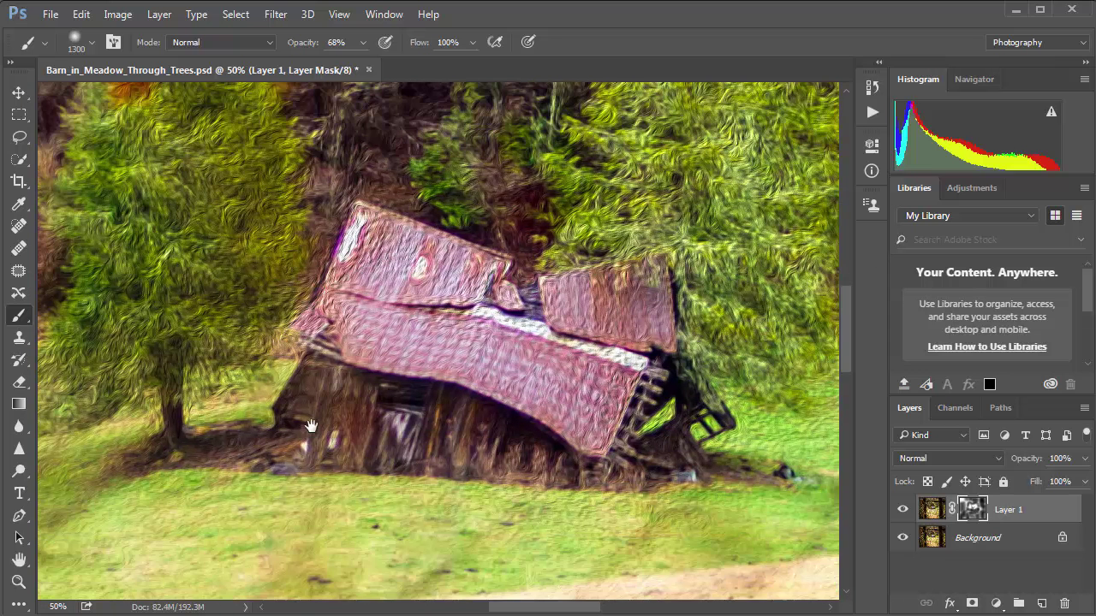
{"action": "left_click_drag", "start_coordinate": [226, 306], "coordinate": [299, 362]}
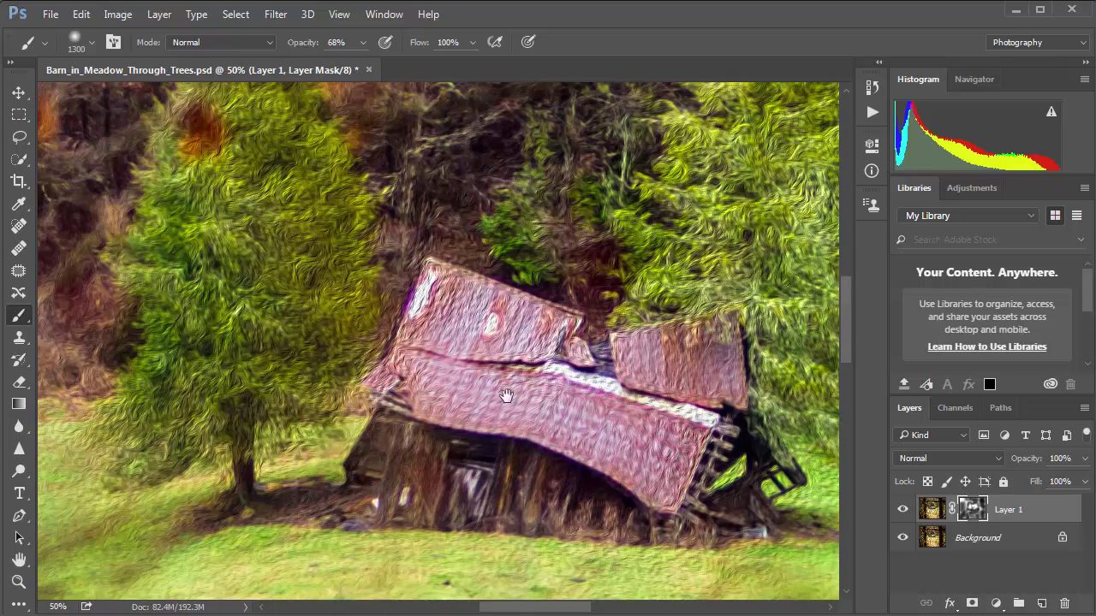
{"action": "left_click_drag", "start_coordinate": [507, 396], "coordinate": [538, 394]}
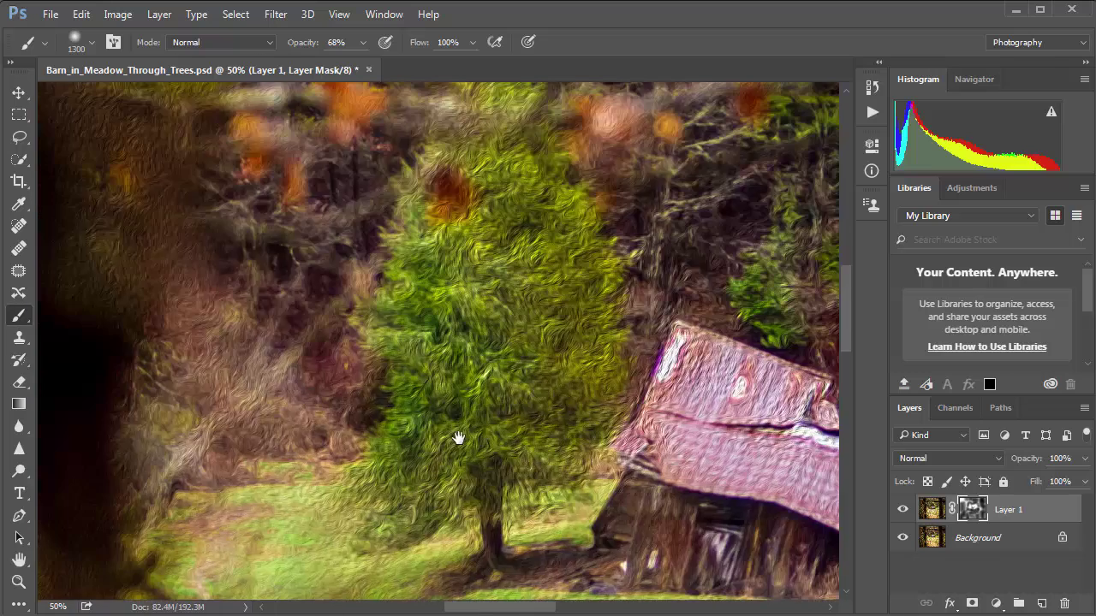
{"action": "left_click_drag", "start_coordinate": [261, 219], "coordinate": [244, 334]}
{"action": "left_click_drag", "start_coordinate": [172, 225], "coordinate": [280, 291]}
{"action": "left_click_drag", "start_coordinate": [223, 262], "coordinate": [343, 342]}
{"action": "mouse_move", "coordinate": [329, 164]}
{"action": "left_mouse_down"}
{"action": "mouse_move", "coordinate": [253, 204]}
{"action": "mouse_move", "coordinate": [393, 357]}
{"action": "mouse_move", "coordinate": [438, 386]}
{"action": "mouse_move", "coordinate": [572, 419]}
{"action": "mouse_move", "coordinate": [374, 261]}
{"action": "left_mouse_up"}
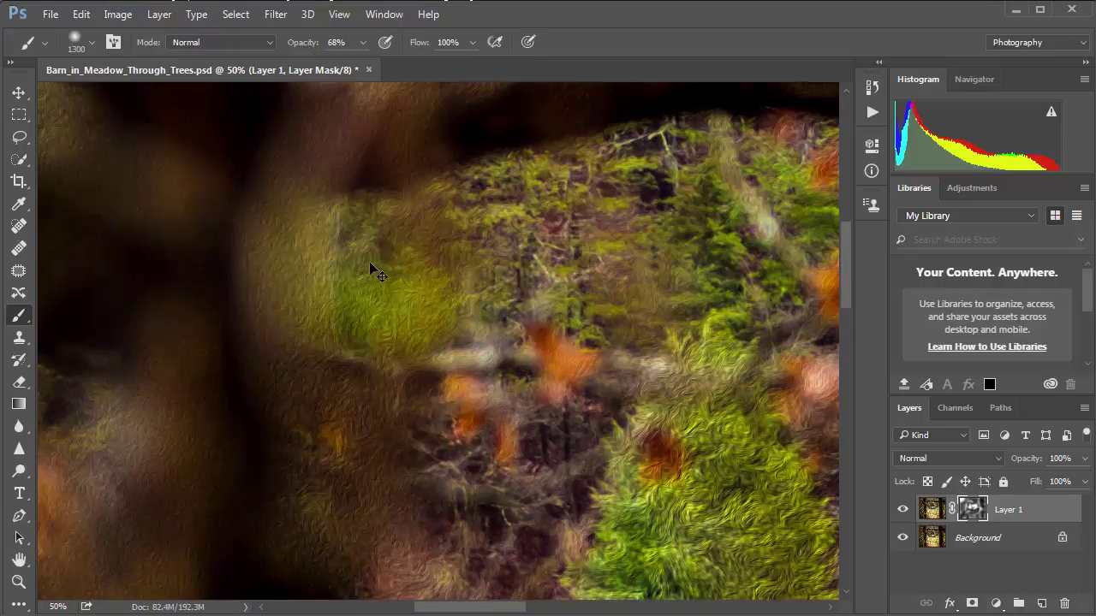
Lower the brush opacity to 27% and paint black on the mask over the blurred foliage and trunks left of the barn
{"action": "left_click", "coordinate": [360, 40]}
{"action": "left_click_drag", "start_coordinate": [362, 64], "coordinate": [329, 65]}
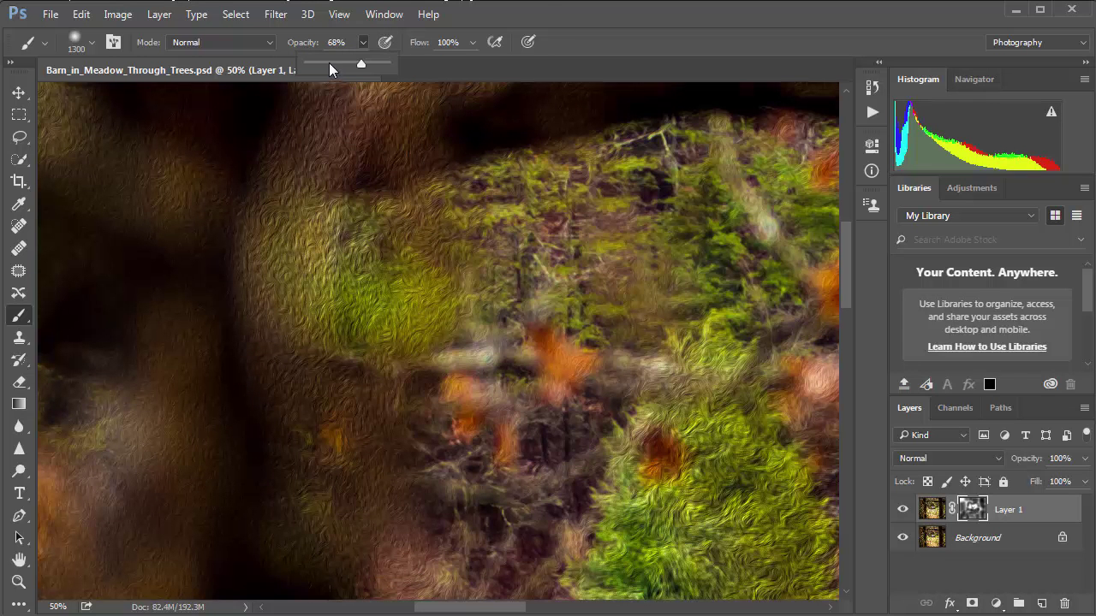
{"action": "left_click", "coordinate": [245, 343]}
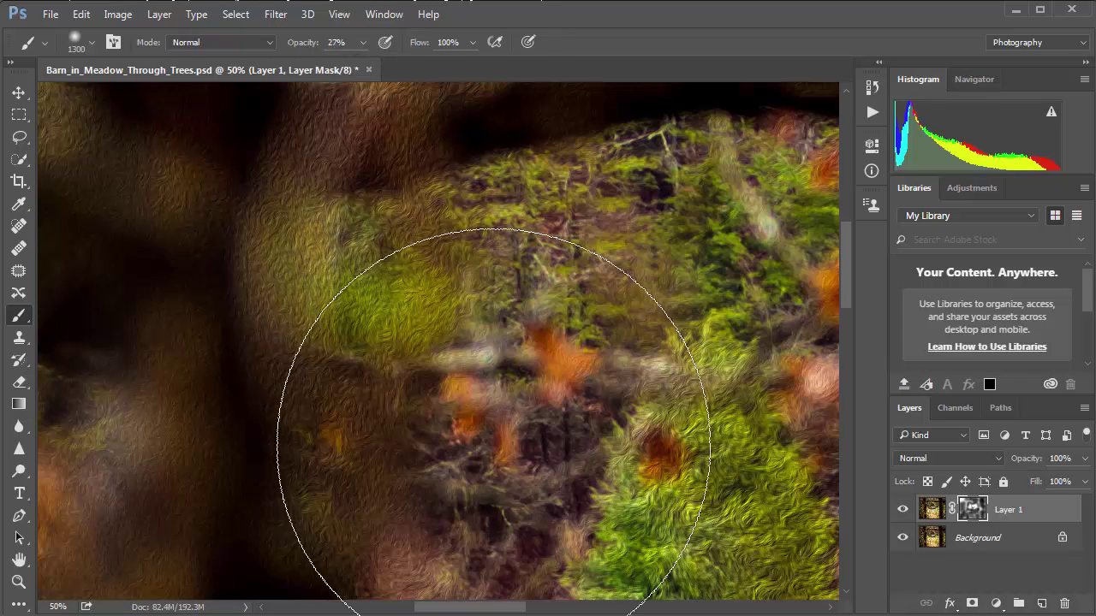
{"action": "left_click_drag", "start_coordinate": [488, 421], "coordinate": [223, 170]}
{"action": "left_click_drag", "start_coordinate": [196, 363], "coordinate": [203, 274]}
{"action": "mouse_move", "coordinate": [249, 383]}
{"action": "left_mouse_down"}
{"action": "mouse_move", "coordinate": [342, 296]}
{"action": "mouse_move", "coordinate": [350, 386]}
{"action": "mouse_move", "coordinate": [465, 216]}
{"action": "mouse_move", "coordinate": [522, 372]}
{"action": "mouse_move", "coordinate": [543, 352]}
{"action": "left_mouse_up"}
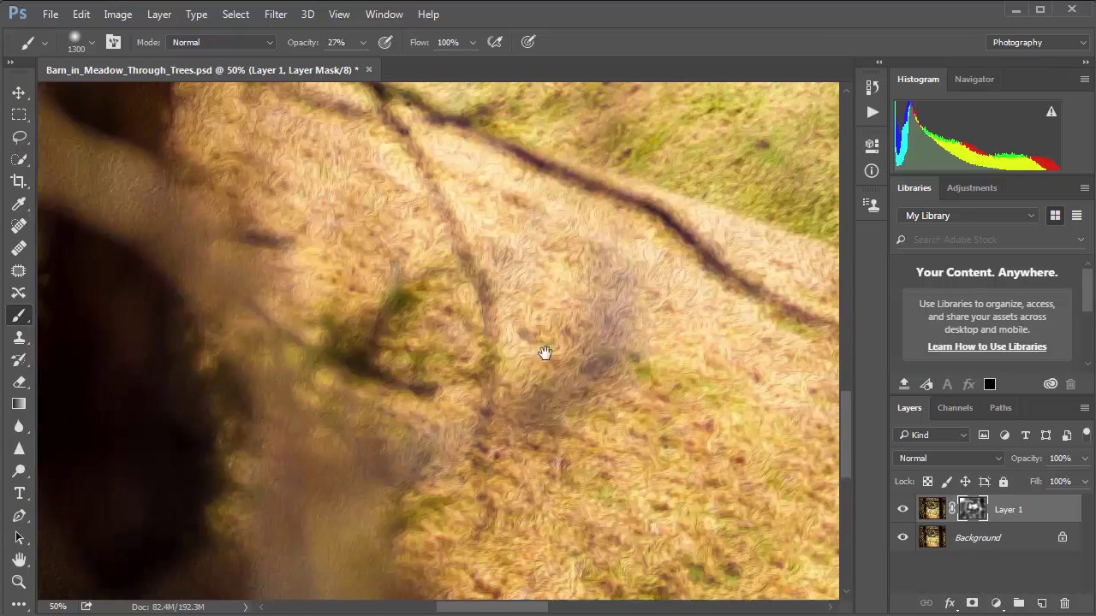
Reduce the brush size to 400 and switch the painting colour to white for the grass right of the barn
{"action": "left_click_drag", "start_coordinate": [609, 379], "coordinate": [141, 453]}
{"action": "left_click_drag", "start_coordinate": [633, 299], "coordinate": [379, 594]}
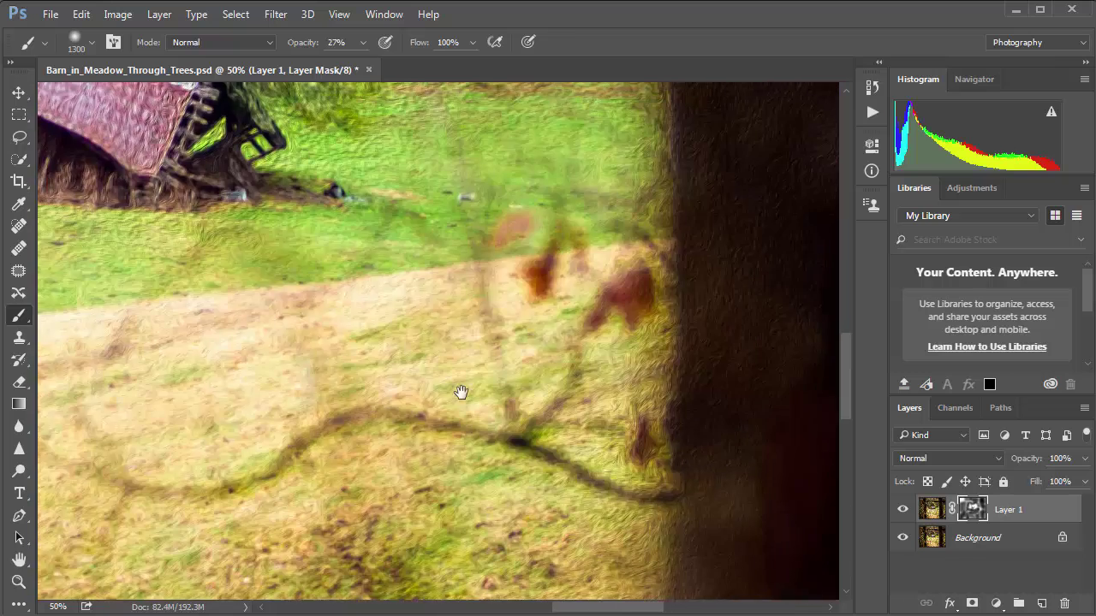
{"action": "mouse_move", "coordinate": [468, 360]}
{"action": "left_mouse_down"}
{"action": "mouse_move", "coordinate": [509, 521]}
{"action": "mouse_move", "coordinate": [530, 521]}
{"action": "left_mouse_up"}
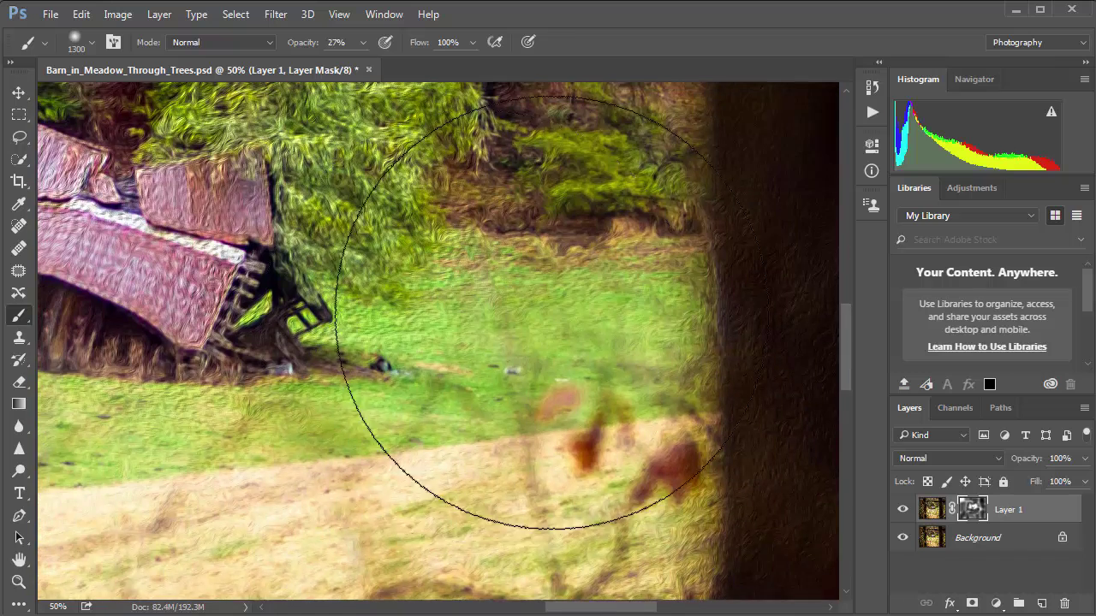
{"action": "key", "text": "bracketleft"}
{"action": "key", "text": "bracketleft"}
{"action": "key", "text": "bracketleft"}
{"action": "key", "text": "bracketleft"}
{"action": "key", "text": "bracketleft"}
{"action": "key", "text": "bracketleft"}
{"action": "key", "text": "bracketleft"}
{"action": "key", "text": "bracketleft"}
{"action": "key", "text": "bracketleft"}
{"action": "key", "text": "bracketleft"}
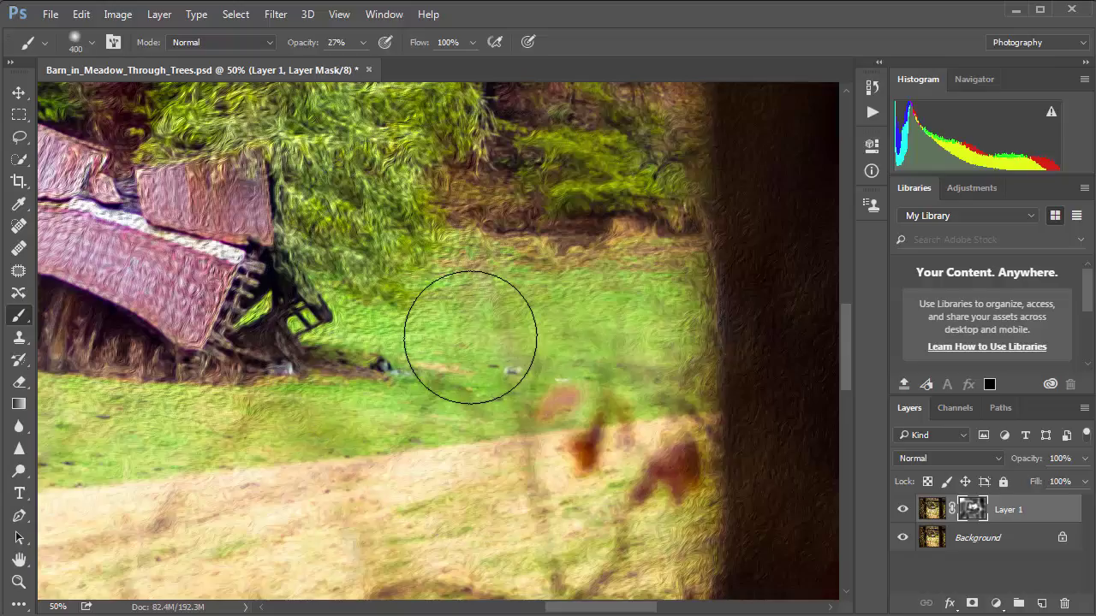
{"action": "key", "text": "bracketright"}
{"action": "key", "text": "bracketright"}
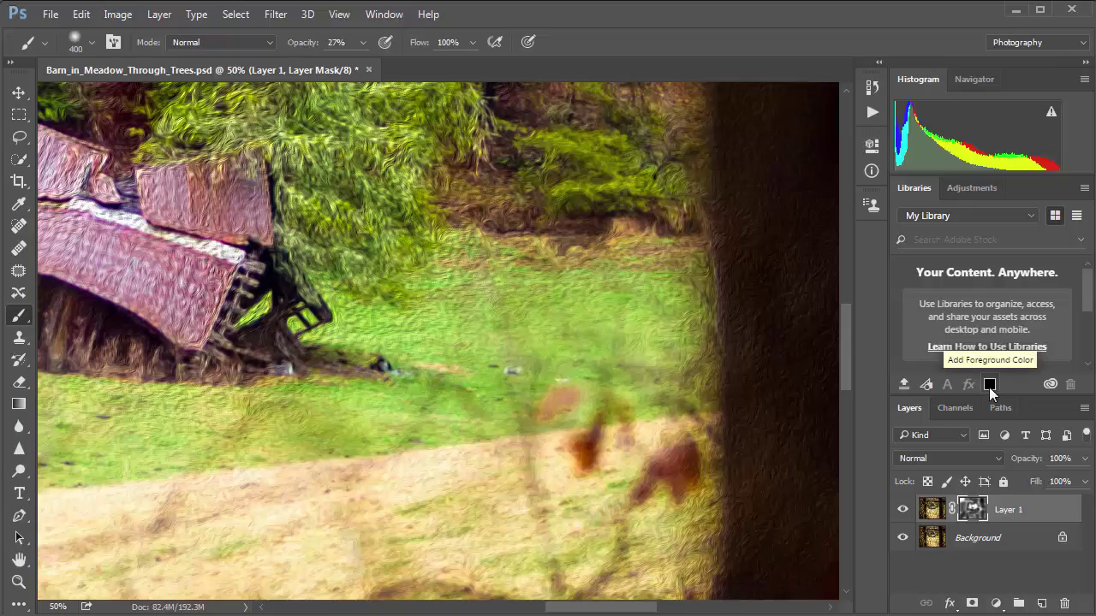
{"action": "key", "text": "x"}
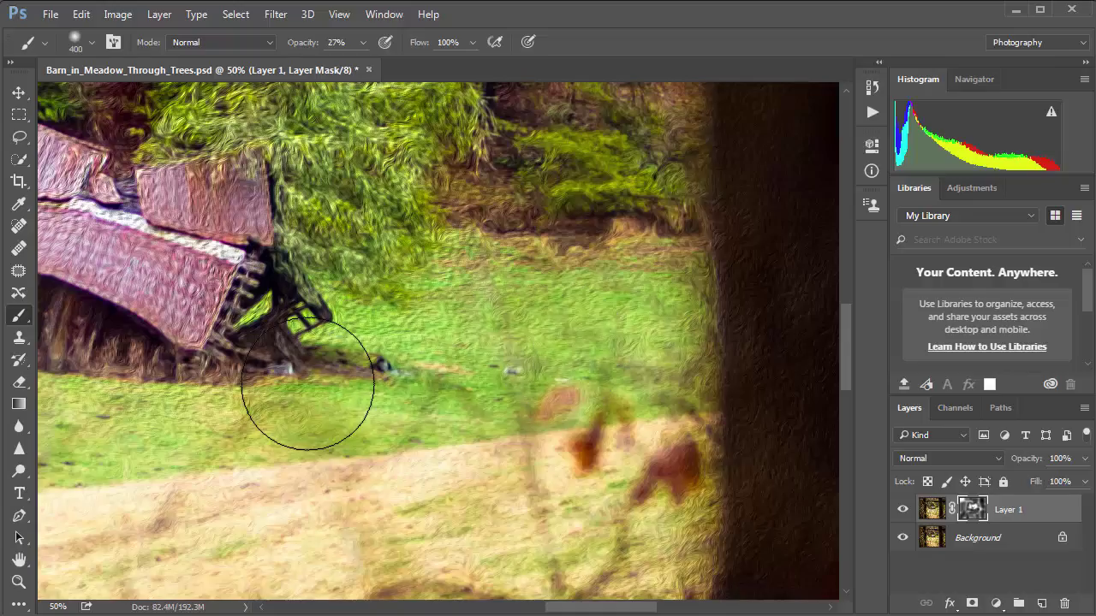
Paint white on the mask over the green meadow right of, below and left of the barn to strengthen the oil paint effect
{"action": "mouse_move", "coordinate": [628, 345]}
{"action": "left_mouse_down"}
{"action": "mouse_move", "coordinate": [315, 386]}
{"action": "mouse_move", "coordinate": [572, 337]}
{"action": "mouse_move", "coordinate": [531, 368]}
{"action": "mouse_move", "coordinate": [158, 434]}
{"action": "mouse_move", "coordinate": [152, 417]}
{"action": "mouse_move", "coordinate": [562, 346]}
{"action": "mouse_move", "coordinate": [336, 365]}
{"action": "mouse_move", "coordinate": [615, 333]}
{"action": "mouse_move", "coordinate": [443, 338]}
{"action": "mouse_move", "coordinate": [637, 318]}
{"action": "mouse_move", "coordinate": [352, 371]}
{"action": "left_mouse_up"}
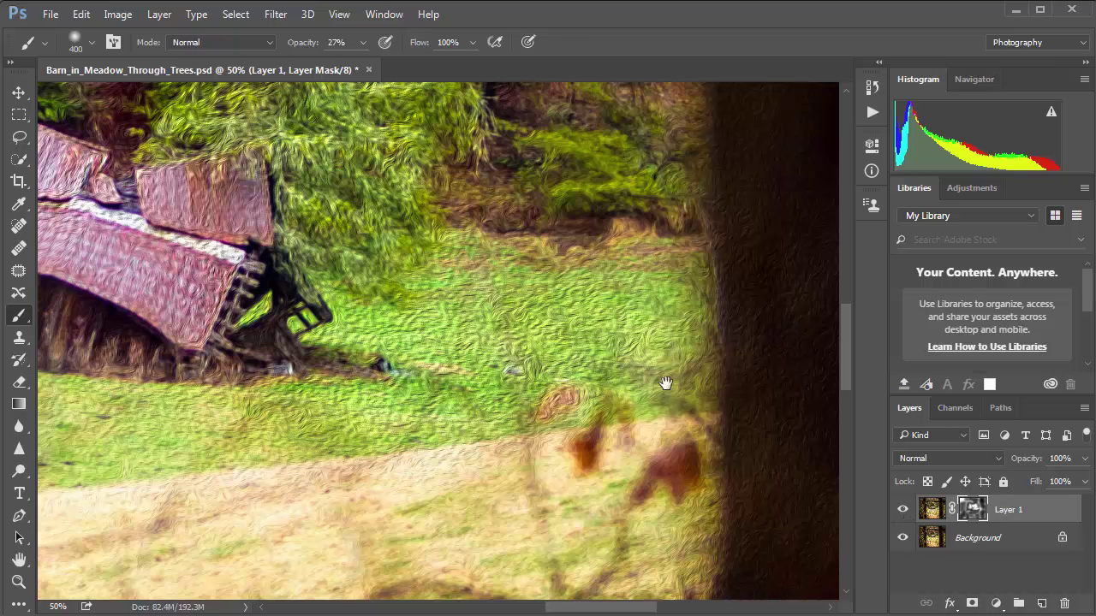
{"action": "left_click_drag", "start_coordinate": [665, 383], "coordinate": [1032, 349]}
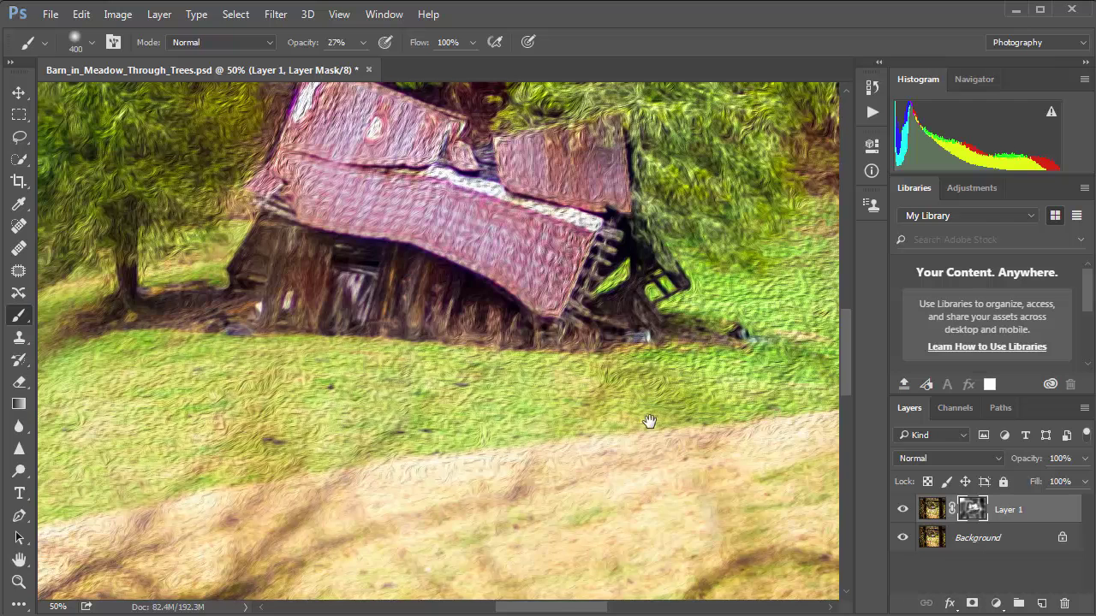
{"action": "left_click_drag", "start_coordinate": [649, 421], "coordinate": [1015, 394]}
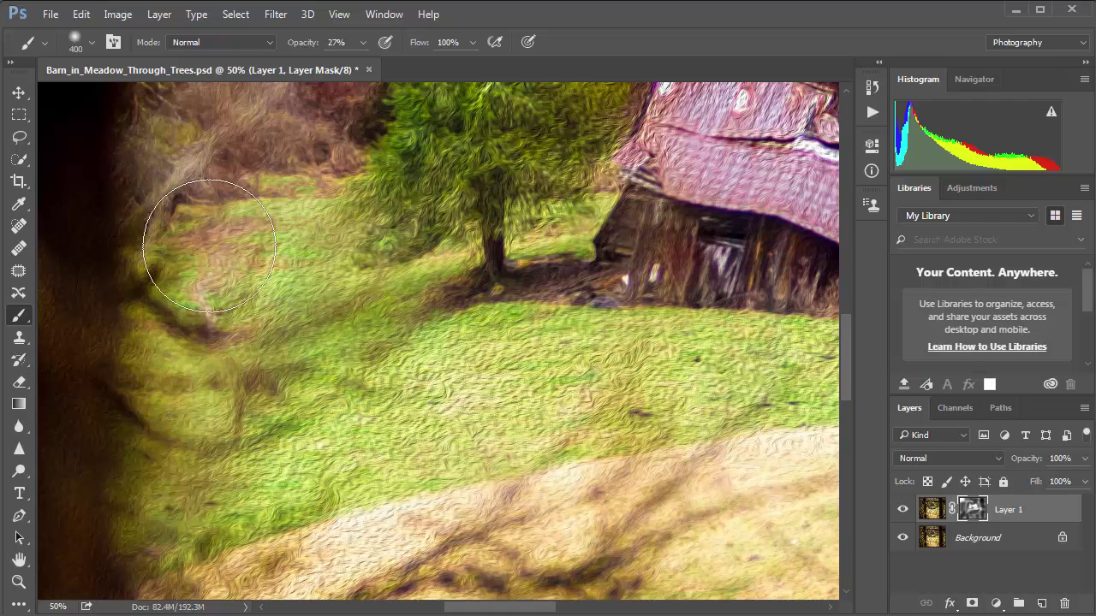
{"action": "left_click_drag", "start_coordinate": [477, 346], "coordinate": [314, 232]}
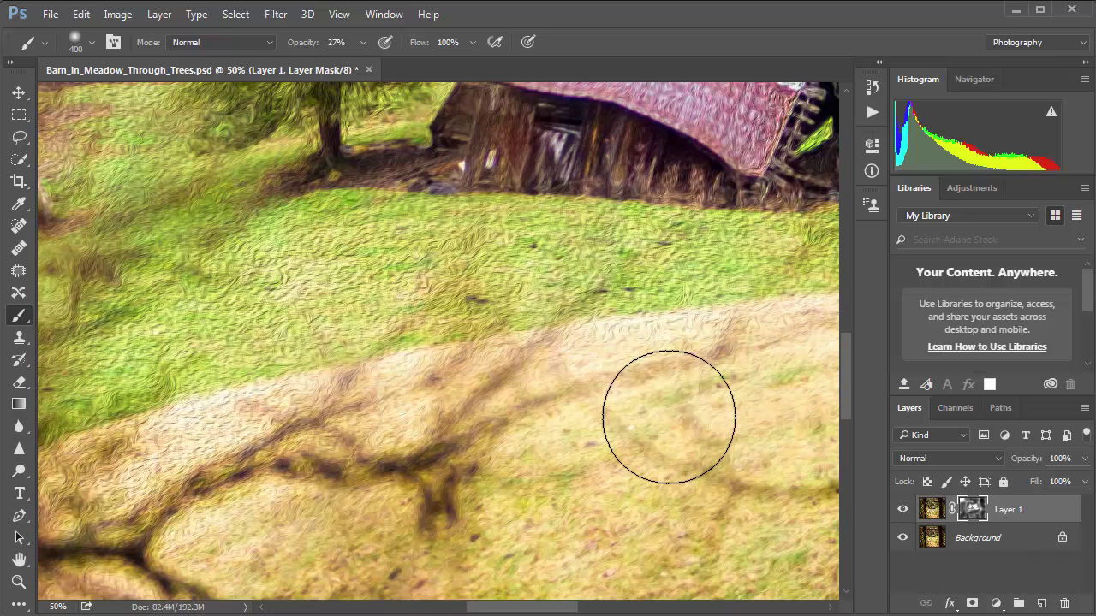
{"action": "key", "text": "ctrl+minus"}
{"action": "key", "text": "ctrl+minus"}
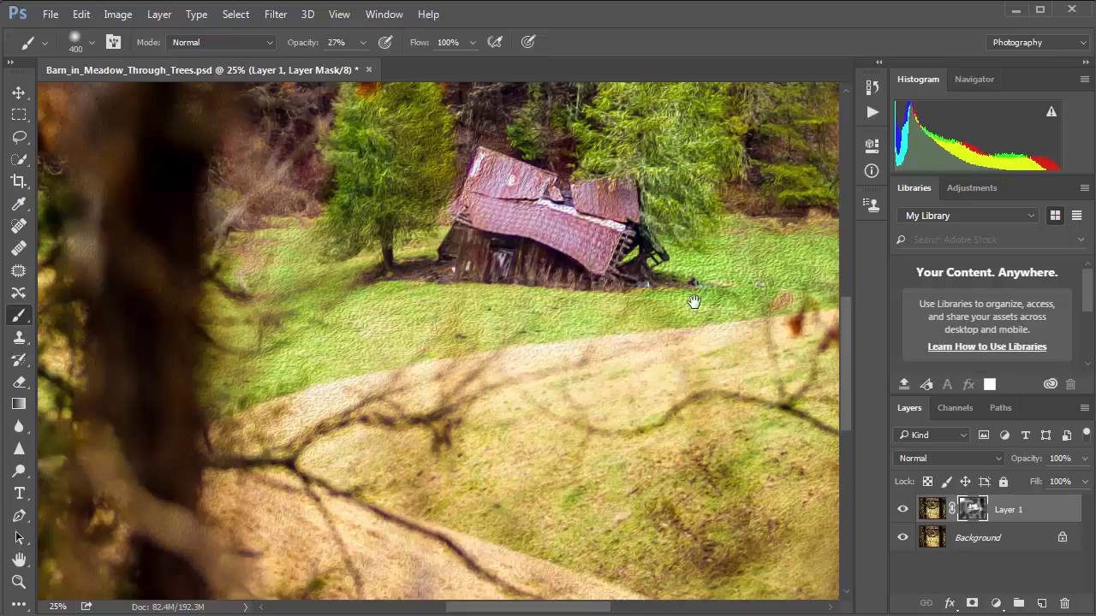
{"action": "left_click_drag", "start_coordinate": [604, 335], "coordinate": [545, 452]}
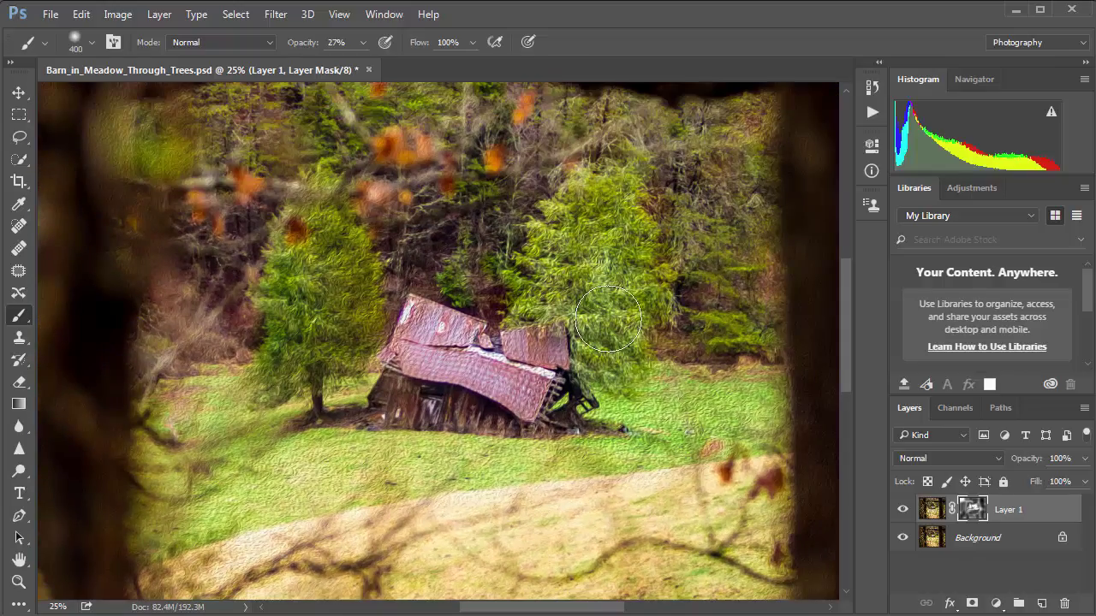
Zoom to 100% on the large tree behind the barn and set the brush to black, 79% opacity and size 250
{"action": "left_click", "coordinate": [605, 250]}
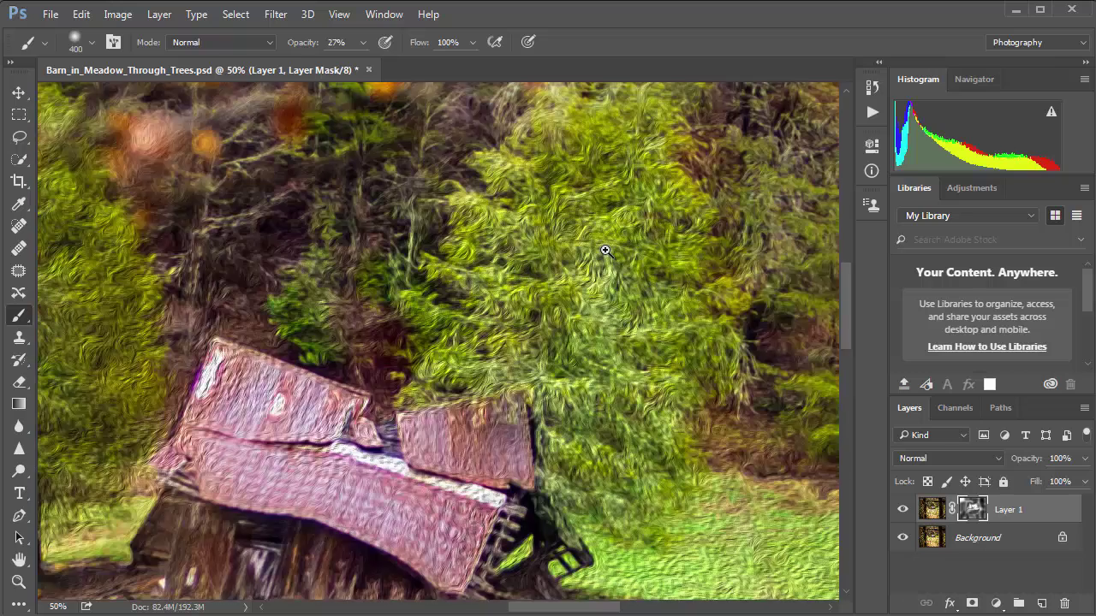
{"action": "left_click", "coordinate": [605, 250]}
{"action": "left_click", "coordinate": [615, 318]}
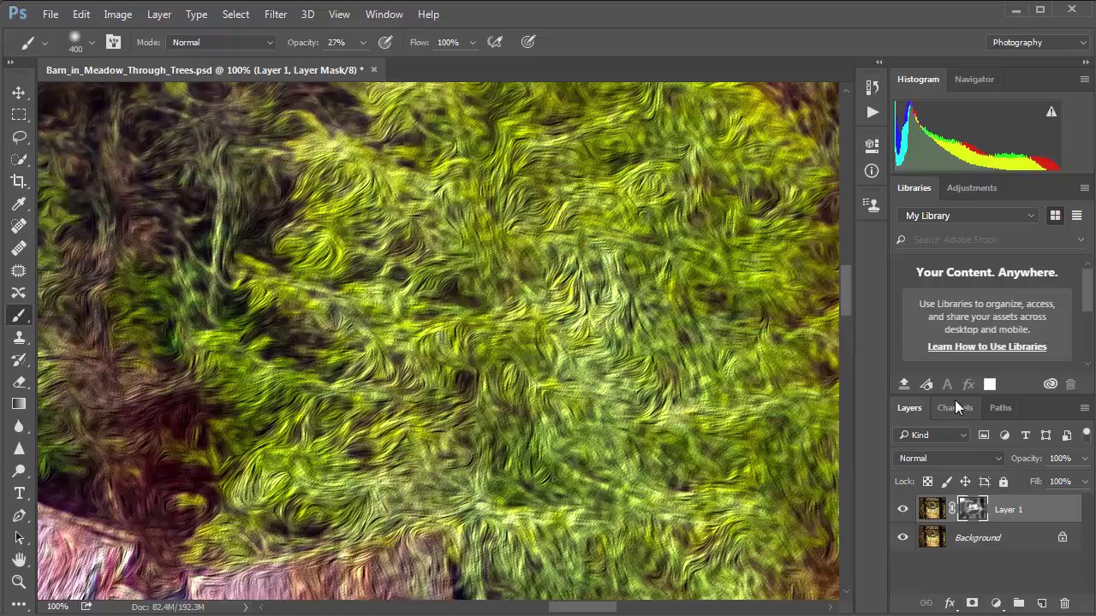
{"action": "key", "text": "x"}
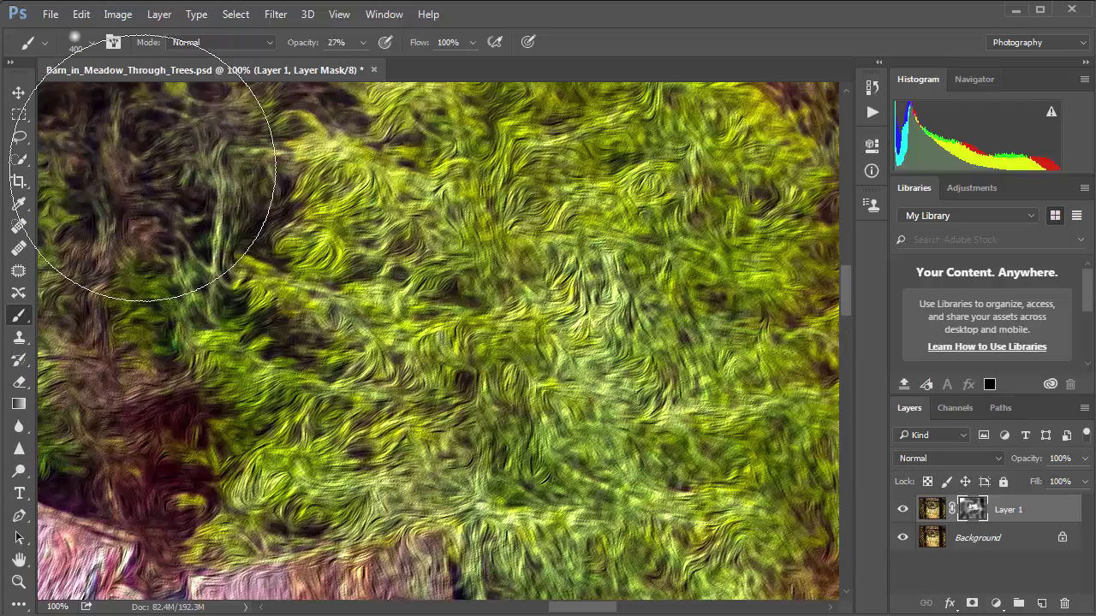
{"action": "left_click", "coordinate": [363, 42]}
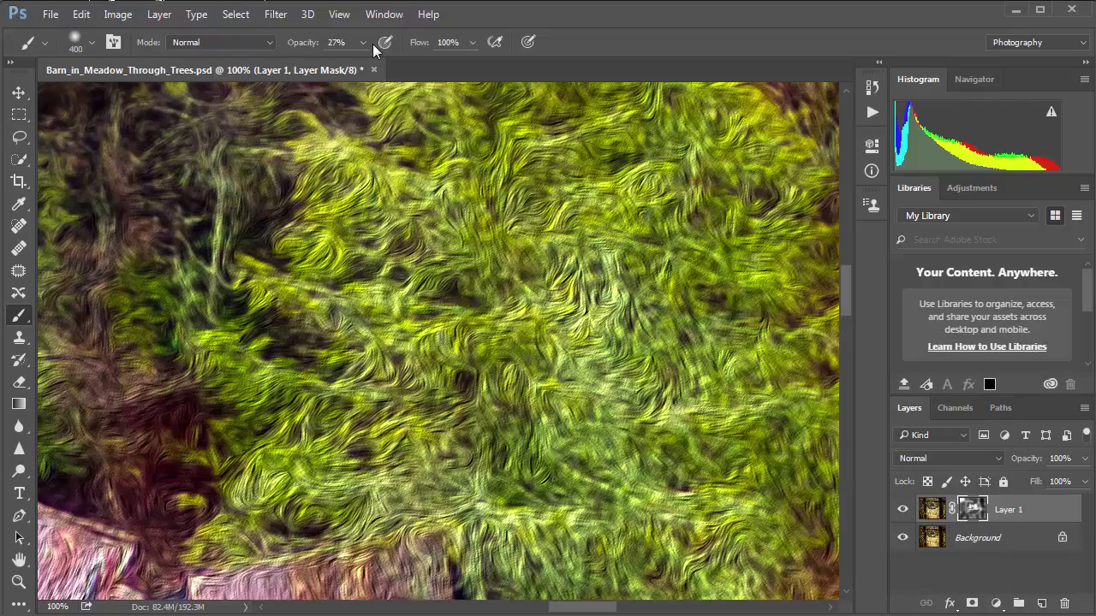
{"action": "left_click", "coordinate": [403, 65]}
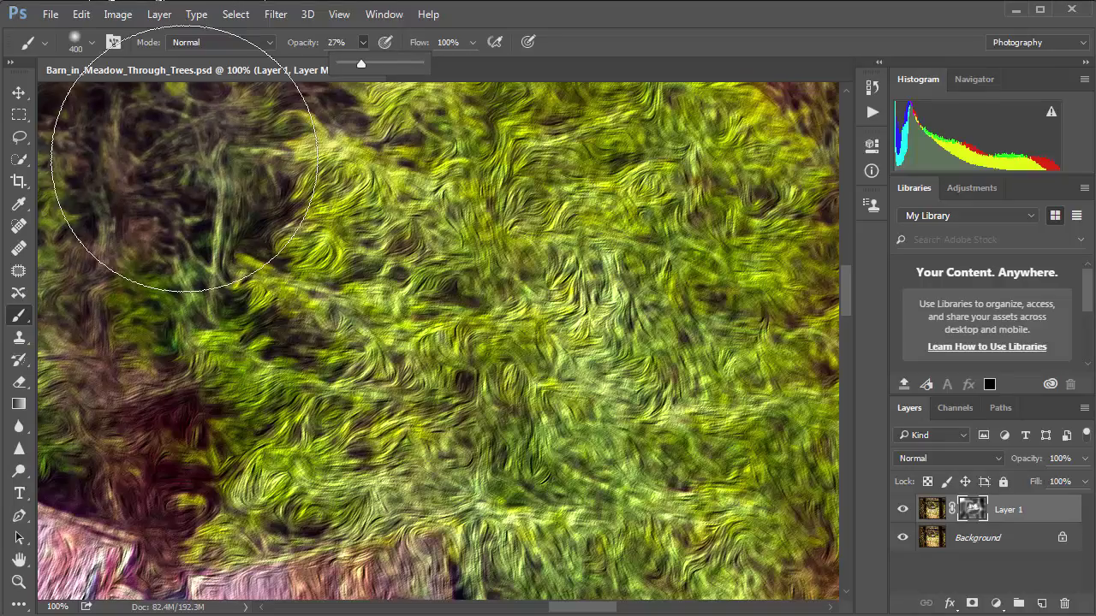
{"action": "key", "text": "bracketleft"}
{"action": "key", "text": "bracketleft"}
Paint black on the mask over the dark woods surrounding the large tree, leaving the tree's own foliage unpainted
{"action": "mouse_move", "coordinate": [208, 150]}
{"action": "left_mouse_down"}
{"action": "mouse_move", "coordinate": [106, 311]}
{"action": "mouse_move", "coordinate": [180, 162]}
{"action": "mouse_move", "coordinate": [100, 382]}
{"action": "mouse_move", "coordinate": [81, 193]}
{"action": "mouse_move", "coordinate": [38, 396]}
{"action": "left_mouse_up"}
{"action": "key", "text": "space"}
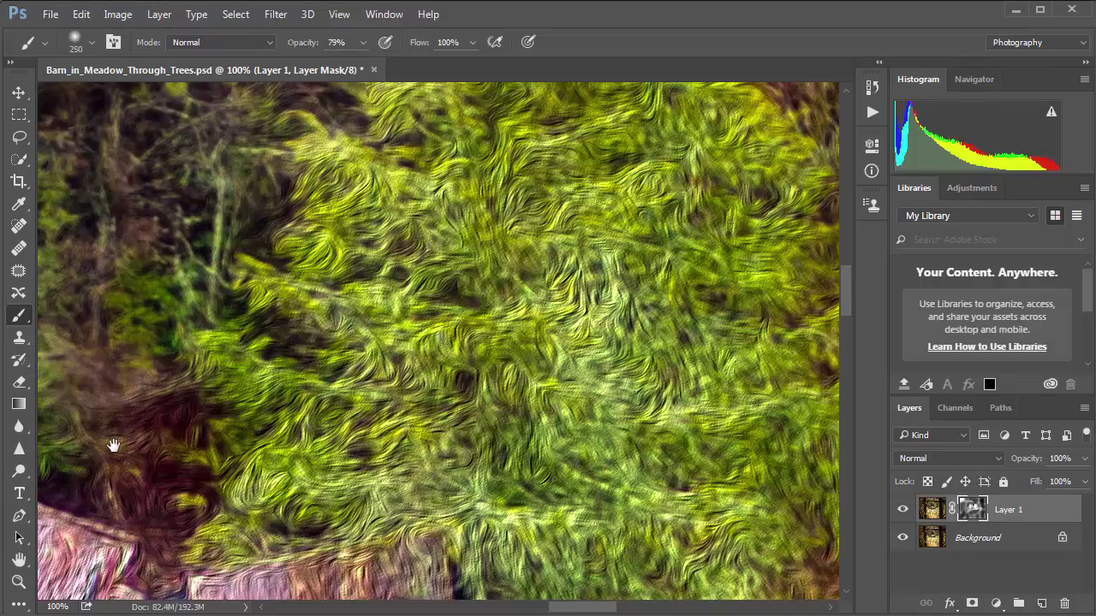
{"action": "scroll", "coordinate": [112, 446], "scroll_direction": "up", "scroll_amount": 3}
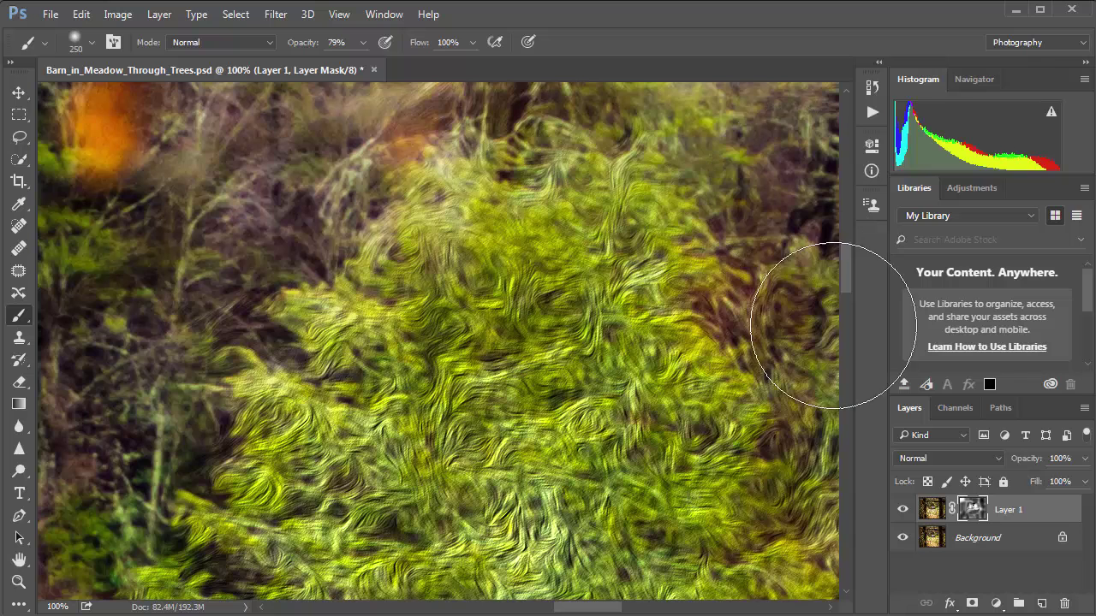
{"action": "left_click_drag", "start_coordinate": [480, 227], "coordinate": [445, 213]}
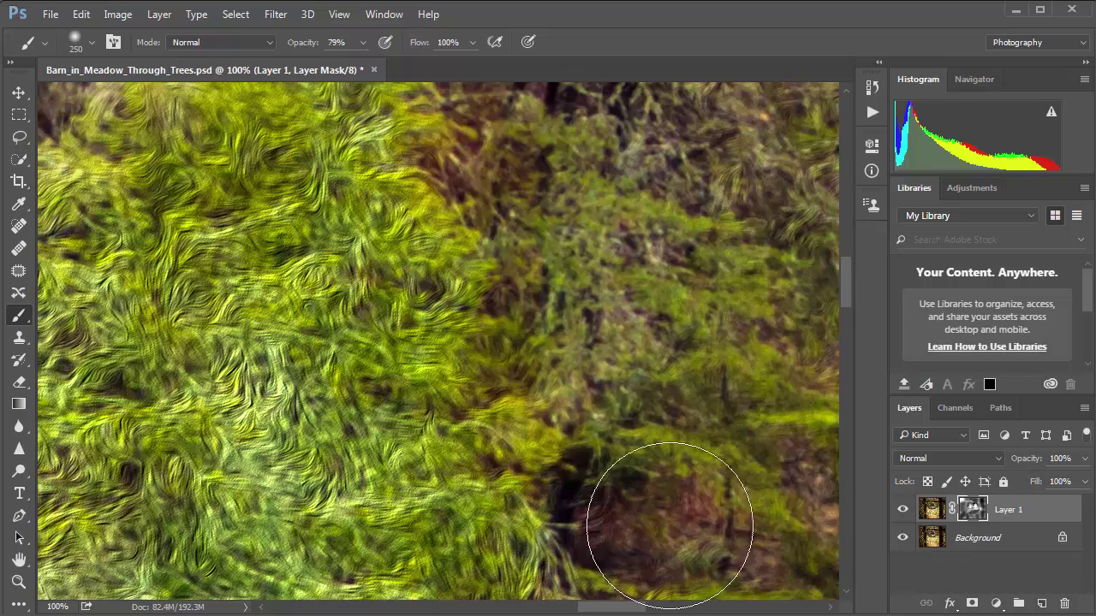
Paint black on the mask over the dark undergrowth beside the large tree and the meadow right of the barn
{"action": "left_click_drag", "start_coordinate": [665, 521], "coordinate": [728, 200]}
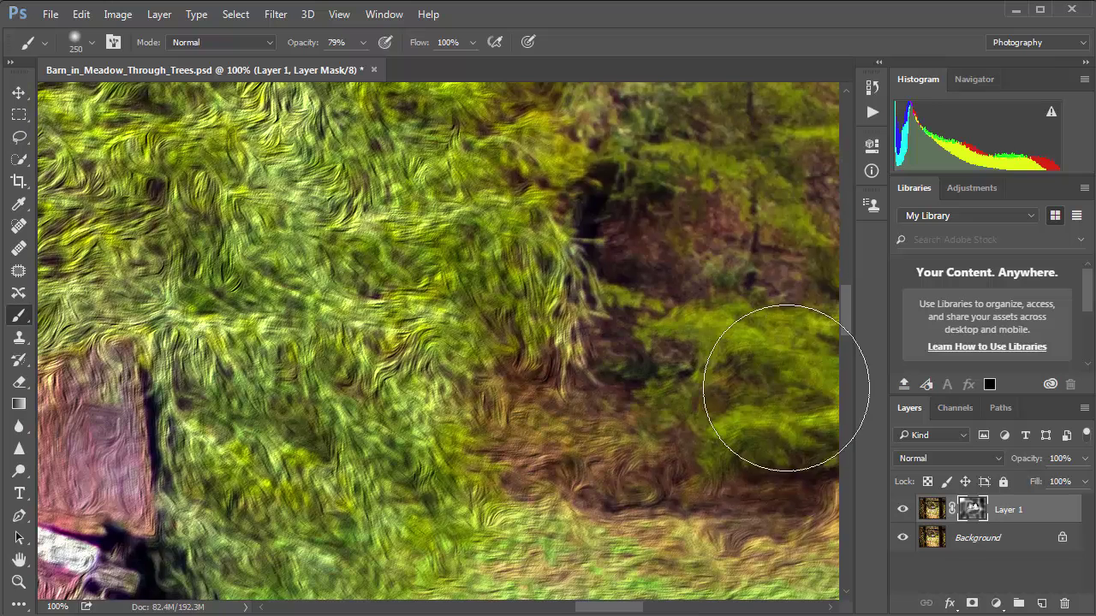
{"action": "mouse_move", "coordinate": [690, 386]}
{"action": "left_mouse_down"}
{"action": "mouse_move", "coordinate": [578, 273]}
{"action": "mouse_move", "coordinate": [574, 367]}
{"action": "mouse_move", "coordinate": [501, 457]}
{"action": "mouse_move", "coordinate": [396, 476]}
{"action": "mouse_move", "coordinate": [213, 475]}
{"action": "left_mouse_up"}
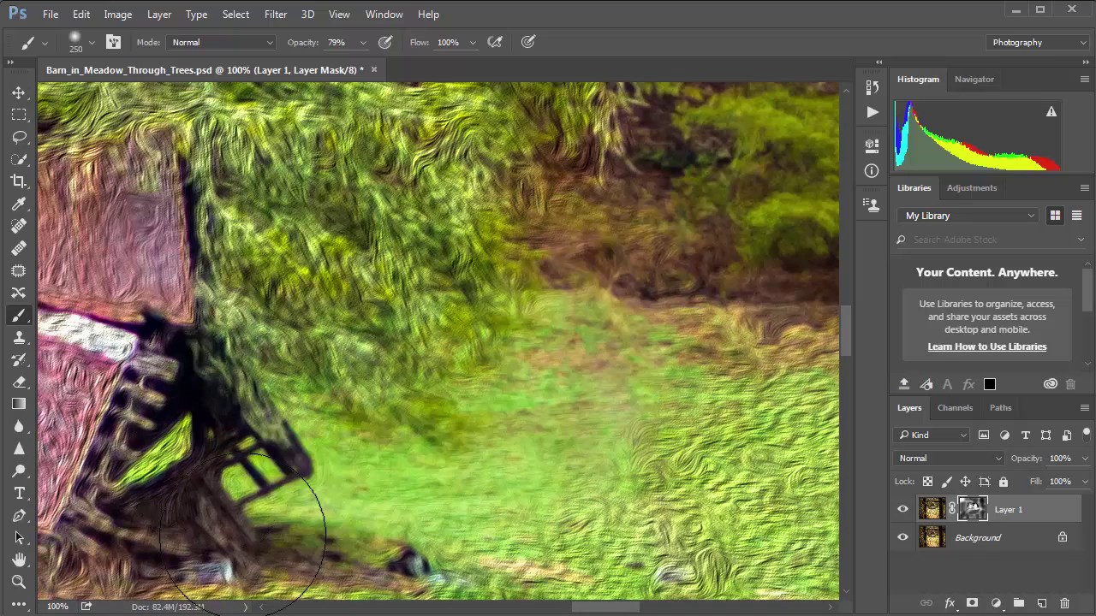
{"action": "mouse_move", "coordinate": [287, 522]}
{"action": "left_mouse_down"}
{"action": "mouse_move", "coordinate": [532, 543]}
{"action": "mouse_move", "coordinate": [828, 513]}
{"action": "mouse_move", "coordinate": [708, 456]}
{"action": "mouse_move", "coordinate": [631, 354]}
{"action": "mouse_move", "coordinate": [736, 556]}
{"action": "left_mouse_up"}
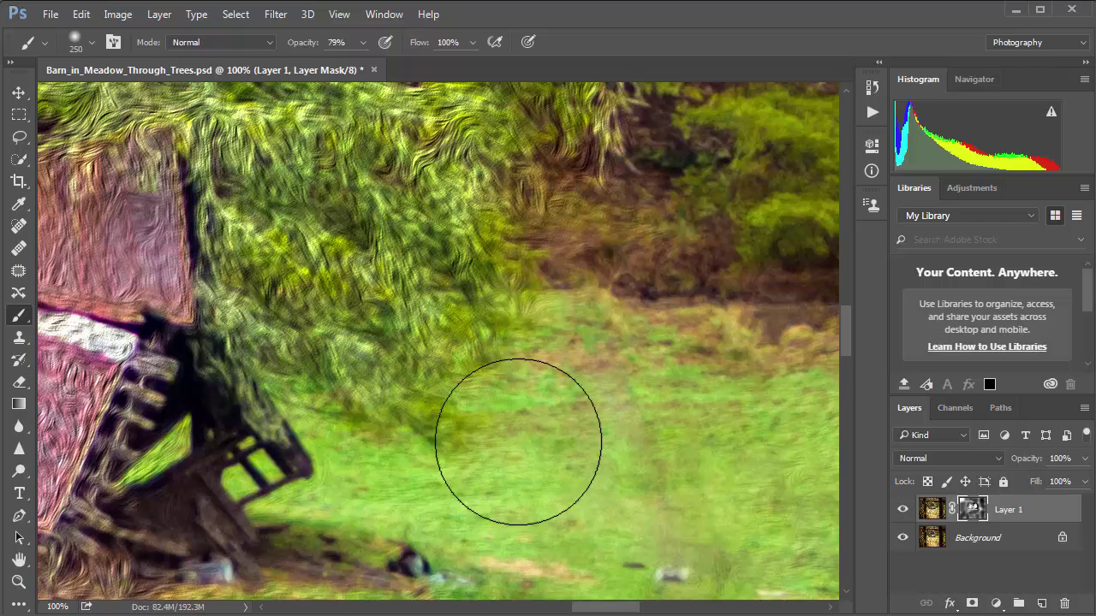
{"action": "mouse_move", "coordinate": [412, 509]}
{"action": "left_mouse_down"}
{"action": "mouse_move", "coordinate": [674, 487]}
{"action": "mouse_move", "coordinate": [899, 486]}
{"action": "left_mouse_up"}
Paint black on the mask over the barn's roof, walls and collapsed edges to reduce the oil paint effect
{"action": "mouse_move", "coordinate": [587, 200]}
{"action": "left_mouse_down"}
{"action": "mouse_move", "coordinate": [465, 208]}
{"action": "mouse_move", "coordinate": [599, 187]}
{"action": "mouse_move", "coordinate": [644, 334]}
{"action": "mouse_move", "coordinate": [554, 514]}
{"action": "mouse_move", "coordinate": [289, 514]}
{"action": "mouse_move", "coordinate": [74, 453]}
{"action": "left_mouse_up"}
{"action": "mouse_move", "coordinate": [229, 205]}
{"action": "left_mouse_down"}
{"action": "mouse_move", "coordinate": [283, 172]}
{"action": "mouse_move", "coordinate": [160, 180]}
{"action": "left_mouse_up"}
{"action": "left_click_drag", "start_coordinate": [347, 337], "coordinate": [672, 457]}
{"action": "mouse_move", "coordinate": [583, 361]}
{"action": "left_mouse_down"}
{"action": "mouse_move", "coordinate": [634, 229]}
{"action": "mouse_move", "coordinate": [636, 242]}
{"action": "mouse_move", "coordinate": [538, 253]}
{"action": "mouse_move", "coordinate": [429, 199]}
{"action": "mouse_move", "coordinate": [353, 209]}
{"action": "mouse_move", "coordinate": [286, 380]}
{"action": "mouse_move", "coordinate": [298, 463]}
{"action": "mouse_move", "coordinate": [661, 446]}
{"action": "mouse_move", "coordinate": [401, 437]}
{"action": "mouse_move", "coordinate": [729, 480]}
{"action": "mouse_move", "coordinate": [564, 532]}
{"action": "mouse_move", "coordinate": [612, 459]}
{"action": "left_mouse_up"}
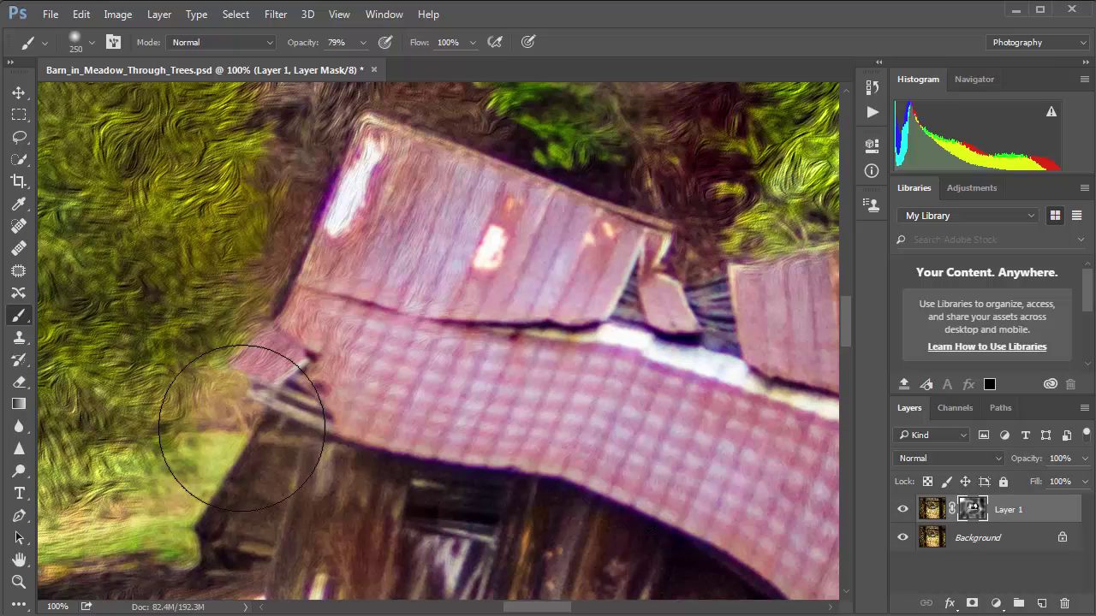
{"action": "key", "text": "ctrl+minus"}
{"action": "key", "text": "ctrl+minus"}
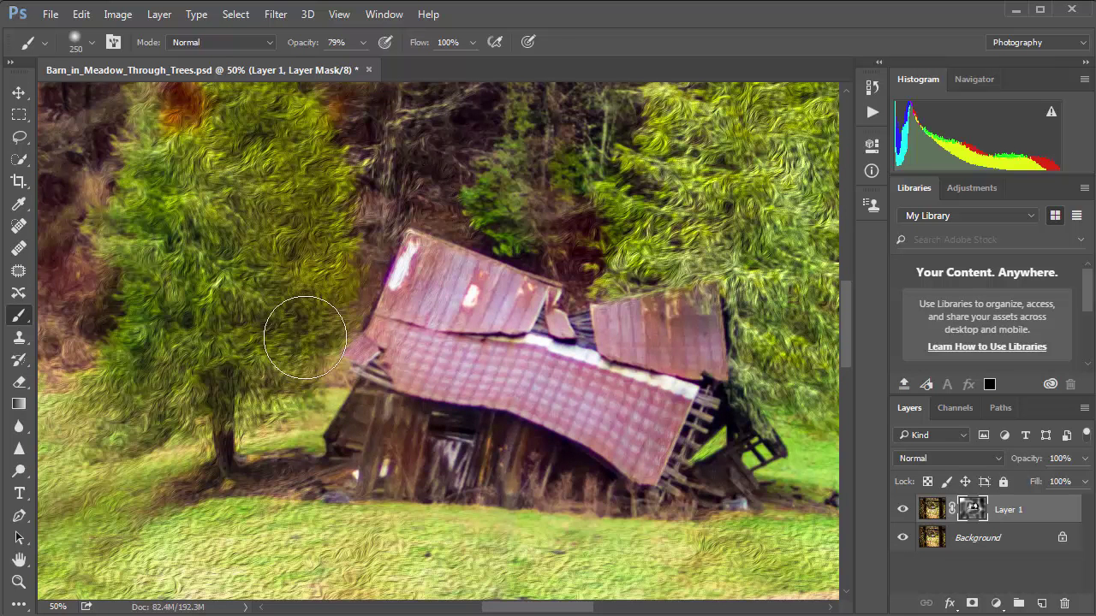
Paint black on the mask over the tree left of the barn and its surroundings, then white over the tree's foliage
{"action": "mouse_move", "coordinate": [305, 338]}
{"action": "left_mouse_down"}
{"action": "mouse_move", "coordinate": [259, 342]}
{"action": "mouse_move", "coordinate": [145, 101]}
{"action": "mouse_move", "coordinate": [105, 170]}
{"action": "mouse_move", "coordinate": [63, 419]}
{"action": "mouse_move", "coordinate": [79, 547]}
{"action": "left_mouse_up"}
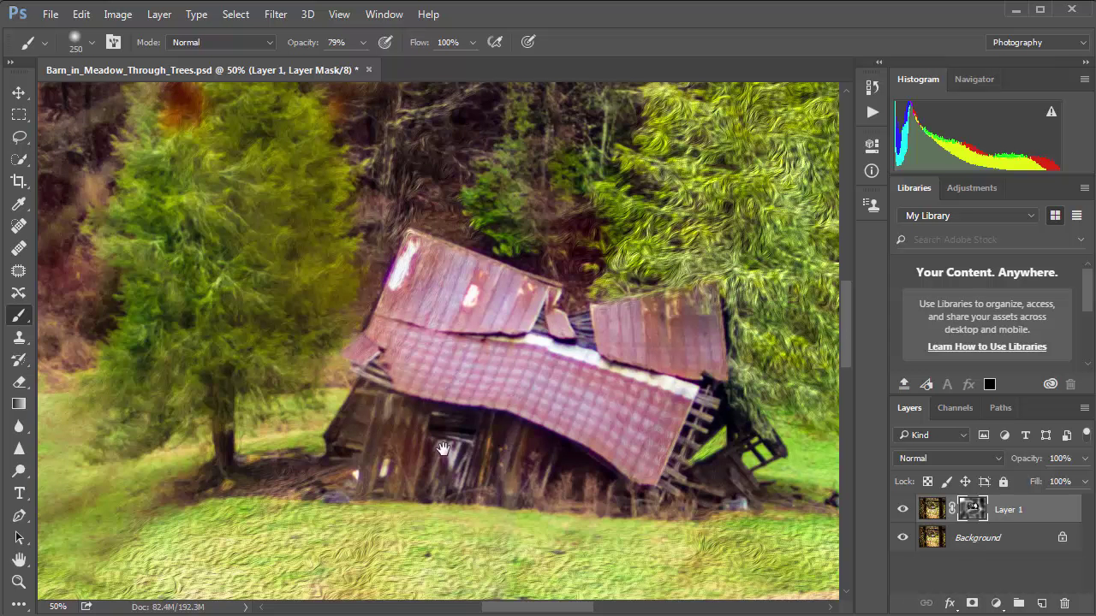
{"action": "left_click_drag", "start_coordinate": [442, 449], "coordinate": [442, 489]}
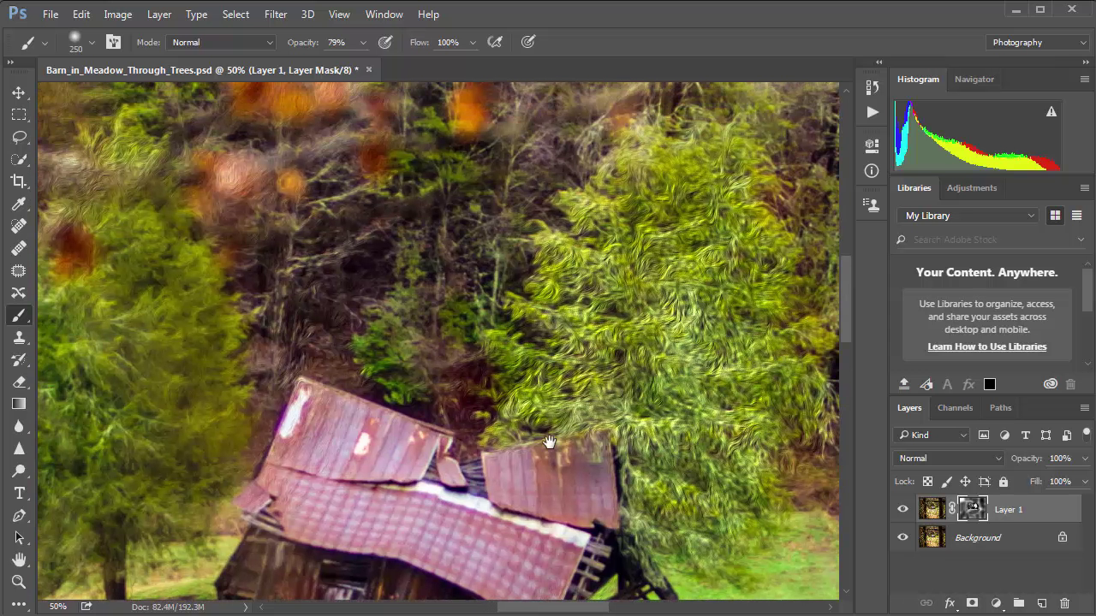
{"action": "left_click_drag", "start_coordinate": [386, 443], "coordinate": [510, 402]}
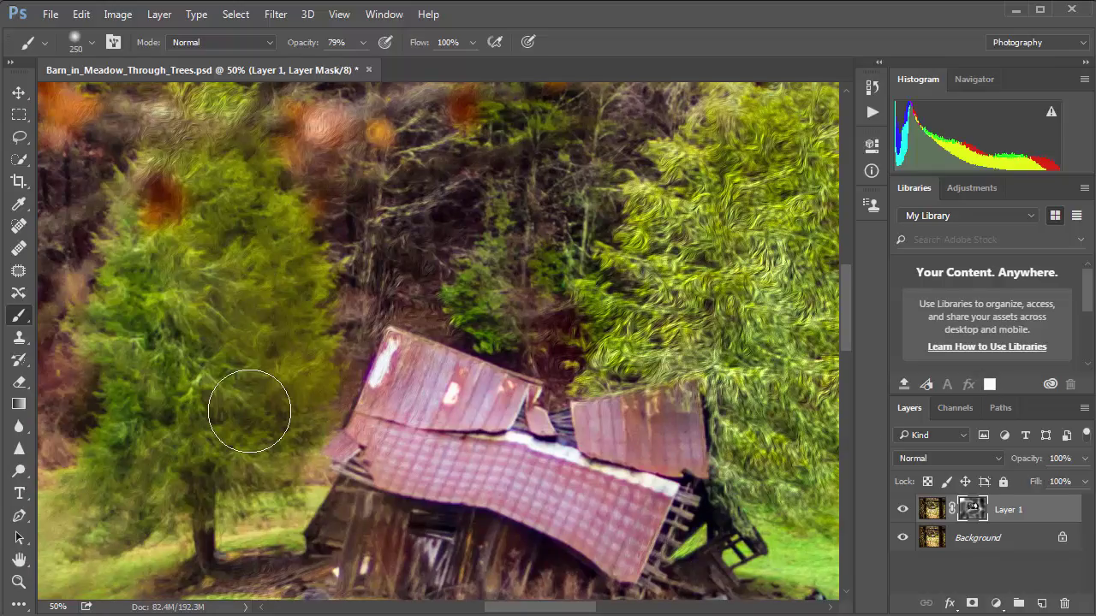
{"action": "mouse_move", "coordinate": [210, 144]}
{"action": "left_mouse_down"}
{"action": "mouse_move", "coordinate": [128, 268]}
{"action": "mouse_move", "coordinate": [103, 330]}
{"action": "mouse_move", "coordinate": [130, 396]}
{"action": "mouse_move", "coordinate": [116, 511]}
{"action": "mouse_move", "coordinate": [225, 427]}
{"action": "left_mouse_up"}
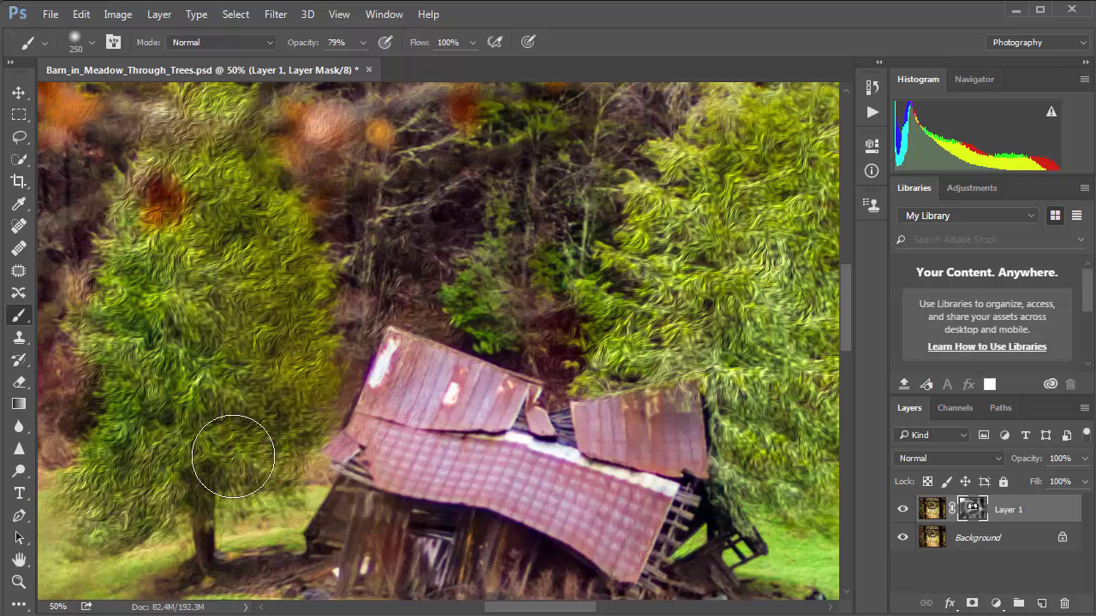
Switch the painting colour to black and paint the mask over the woods beneath the thick branch
{"action": "key", "text": "space"}
{"action": "mouse_move", "coordinate": [505, 246]}
{"action": "left_mouse_down"}
{"action": "mouse_move", "coordinate": [445, 391]}
{"action": "mouse_move", "coordinate": [496, 244]}
{"action": "mouse_move", "coordinate": [419, 400]}
{"action": "left_mouse_up"}
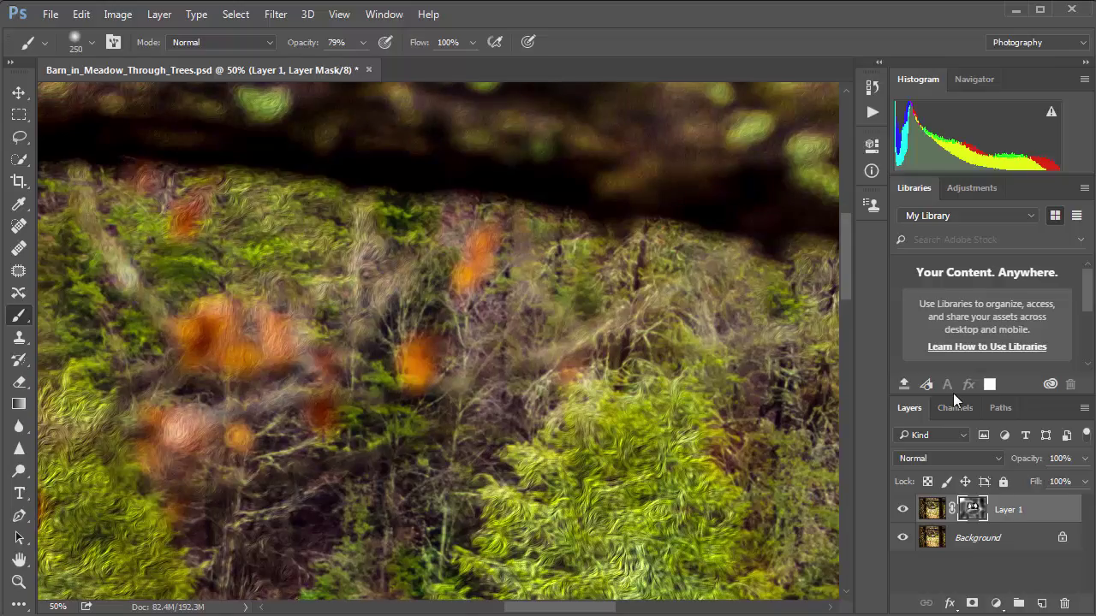
{"action": "left_click", "coordinate": [989, 385]}
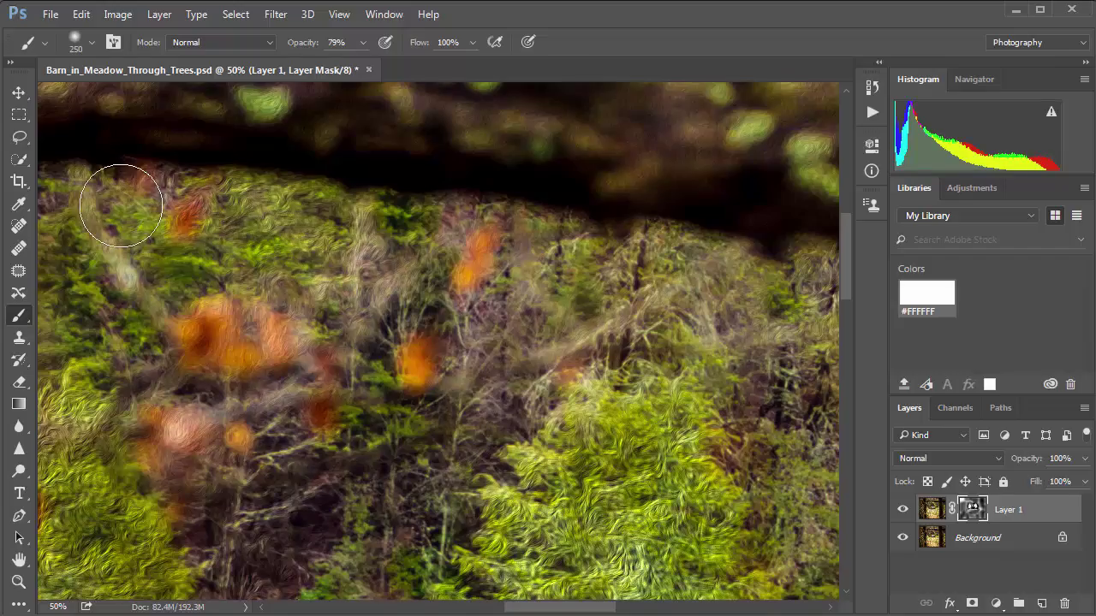
{"action": "key", "text": "x"}
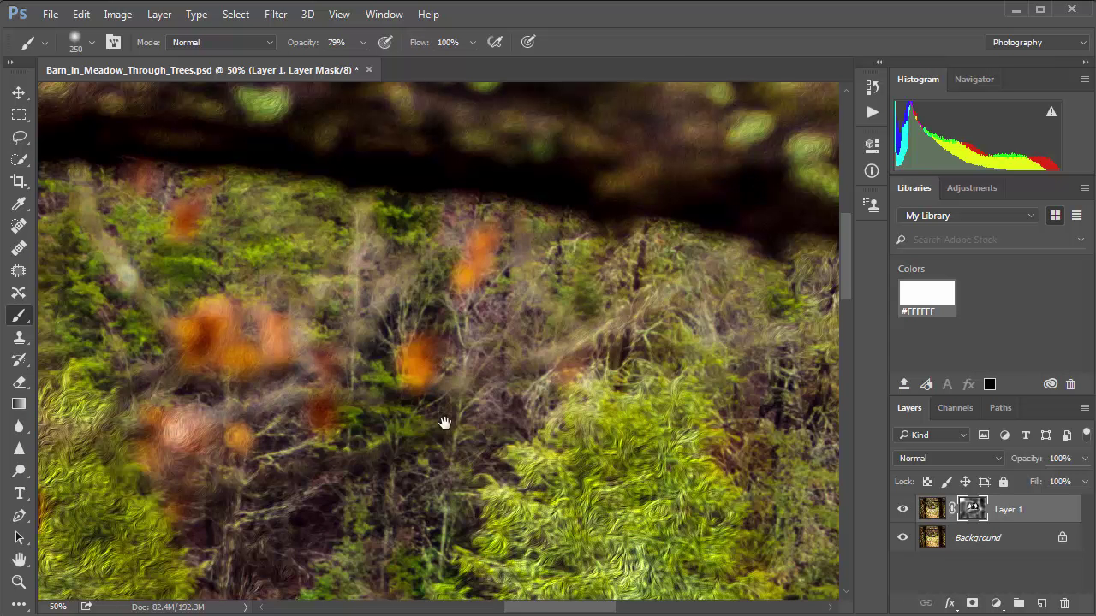
Paint black on the mask along the thick mossy branch up to the dark trunk on the right
{"action": "left_click_drag", "start_coordinate": [444, 423], "coordinate": [696, 470]}
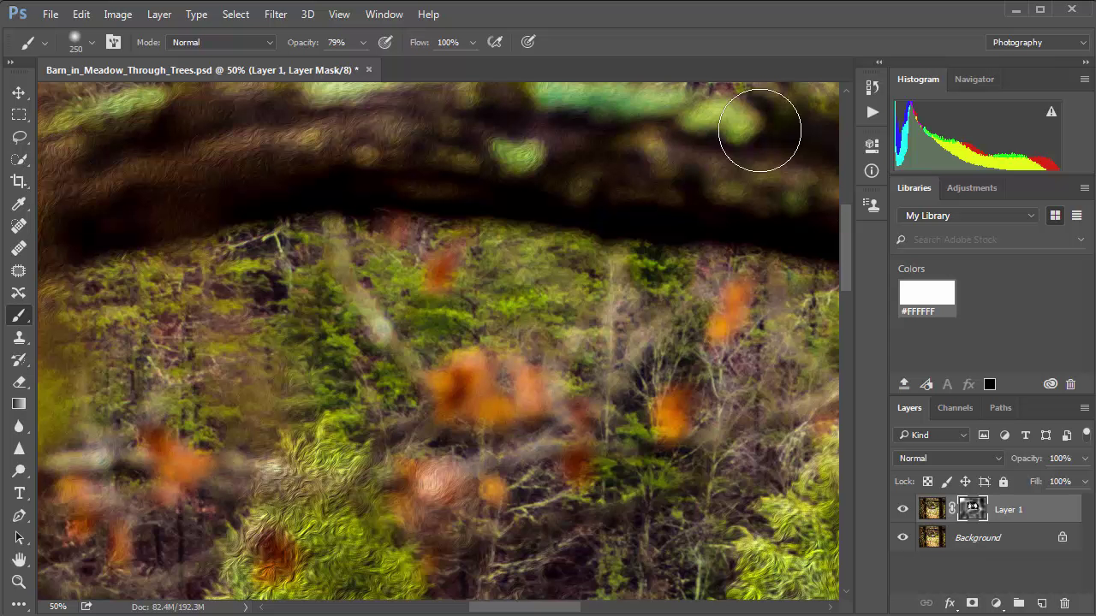
{"action": "mouse_move", "coordinate": [759, 130]}
{"action": "left_mouse_down"}
{"action": "mouse_move", "coordinate": [41, 140]}
{"action": "mouse_move", "coordinate": [96, 194]}
{"action": "mouse_move", "coordinate": [514, 158]}
{"action": "mouse_move", "coordinate": [729, 166]}
{"action": "left_mouse_up"}
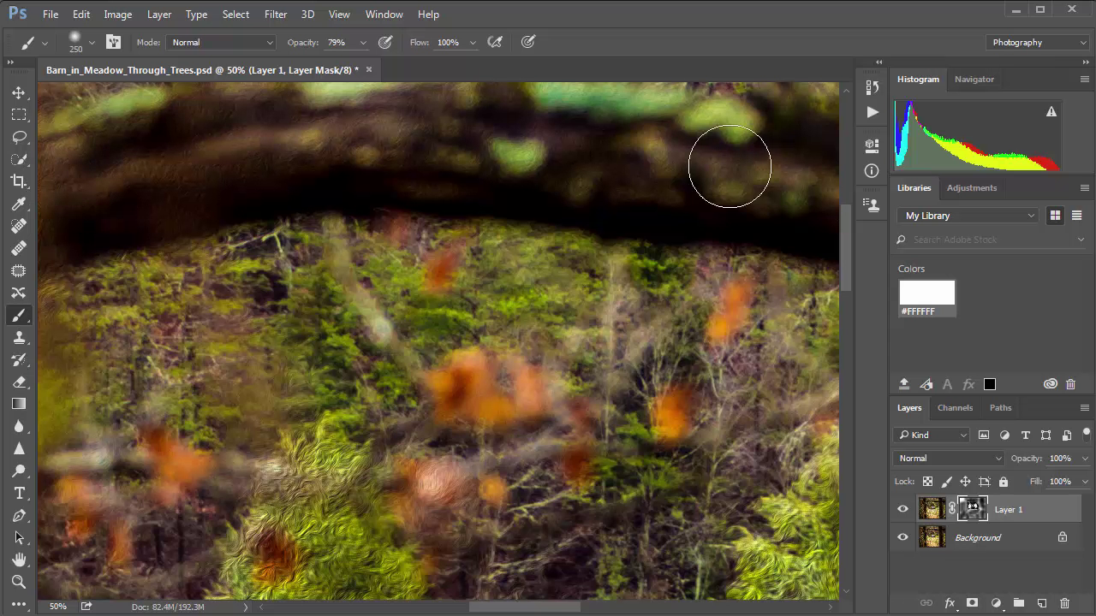
{"action": "left_click_drag", "start_coordinate": [374, 213], "coordinate": [181, 232]}
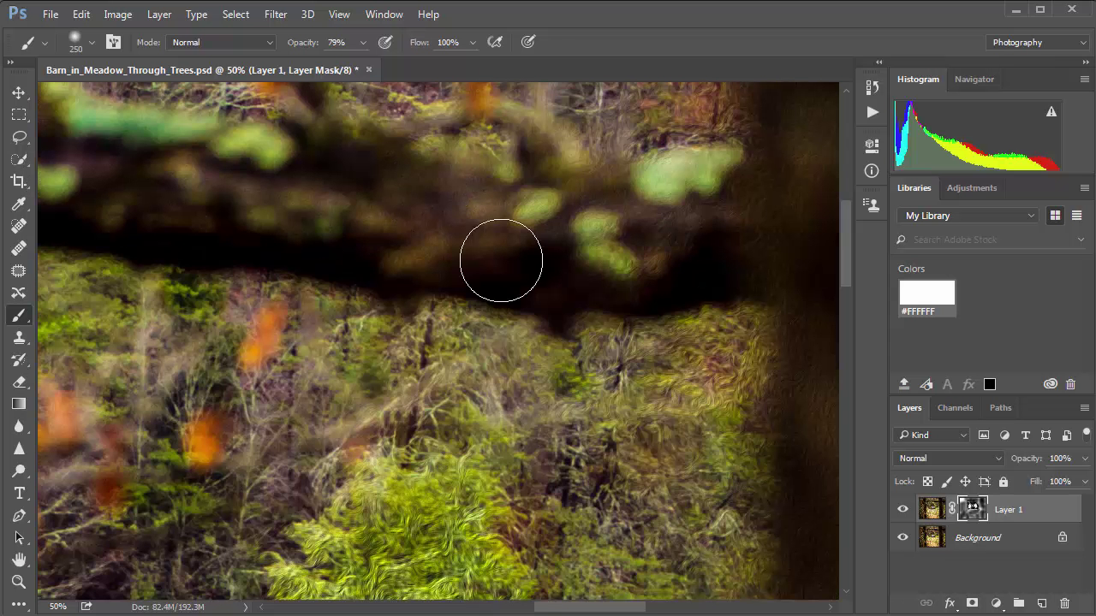
{"action": "left_click_drag", "start_coordinate": [782, 264], "coordinate": [534, 269]}
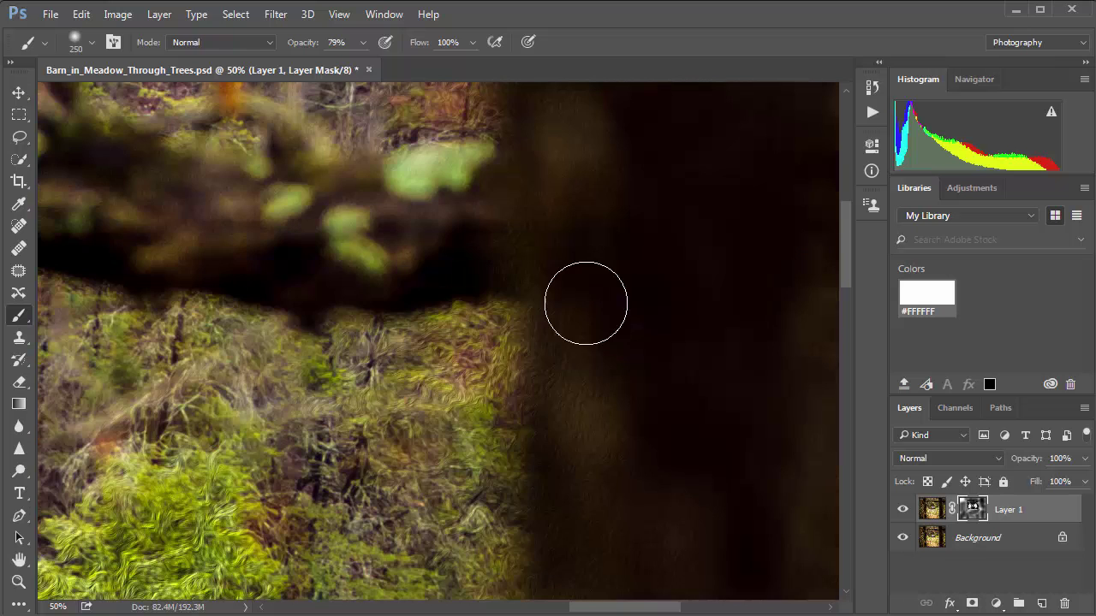
{"action": "left_click_drag", "start_coordinate": [598, 258], "coordinate": [654, 242]}
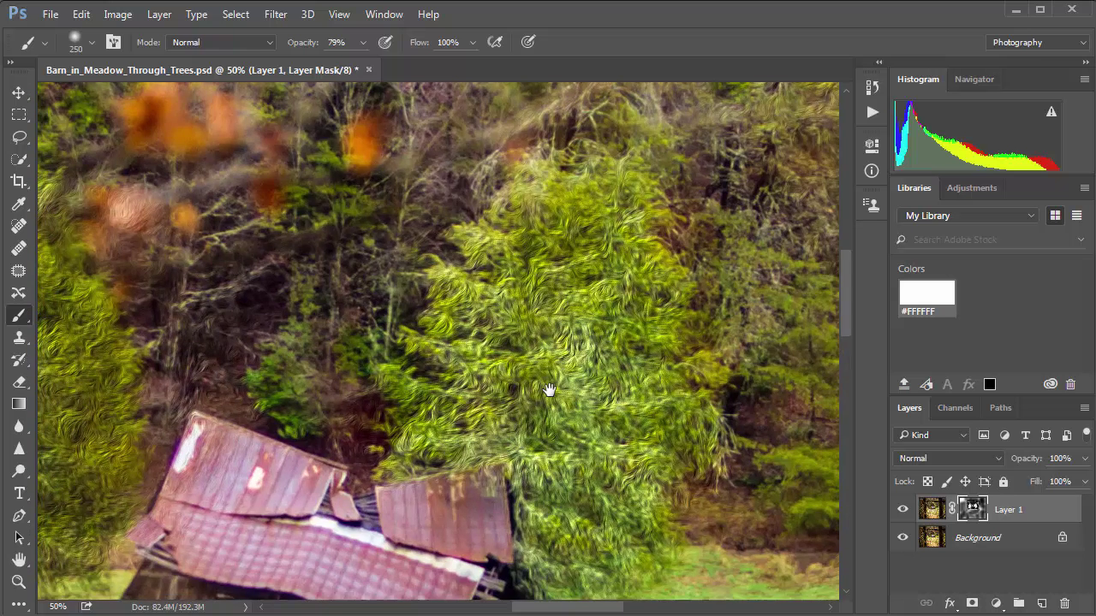
{"action": "key", "text": "ctrl+minus"}
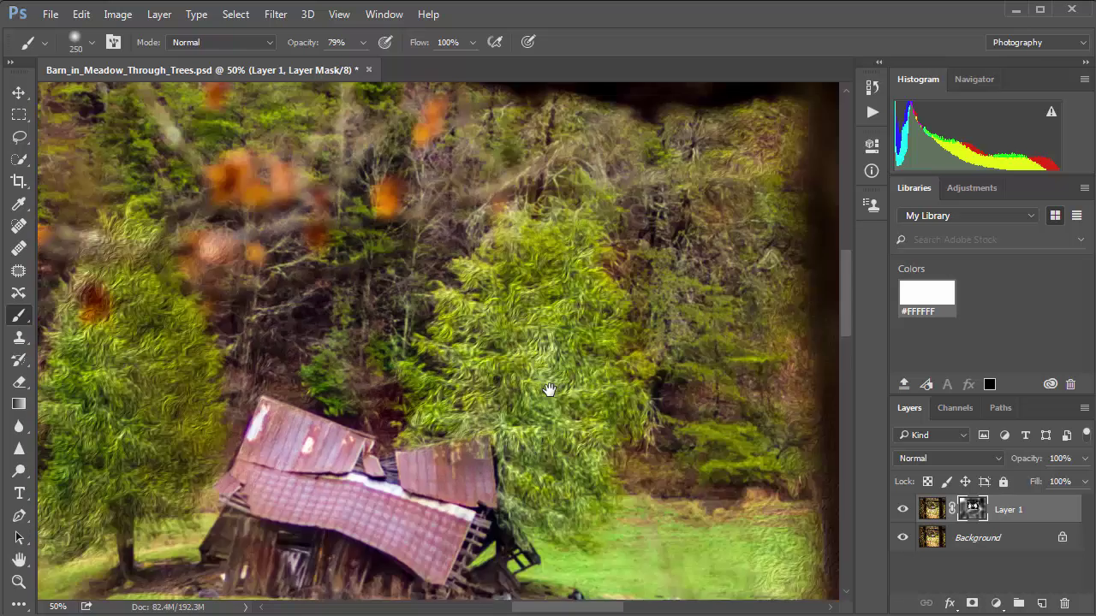
{"action": "key", "text": "ctrl+minus"}
{"action": "key", "text": "ctrl+minus"}
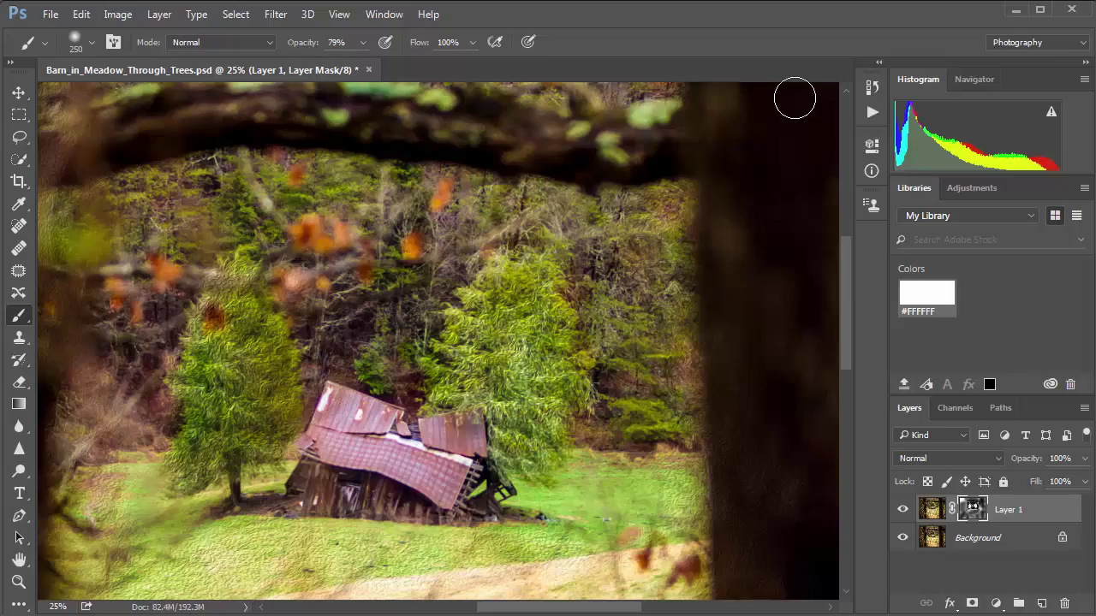
Target Layer 1's image instead of its mask and open the Oil Paint filter
{"action": "left_click", "coordinate": [276, 13]}
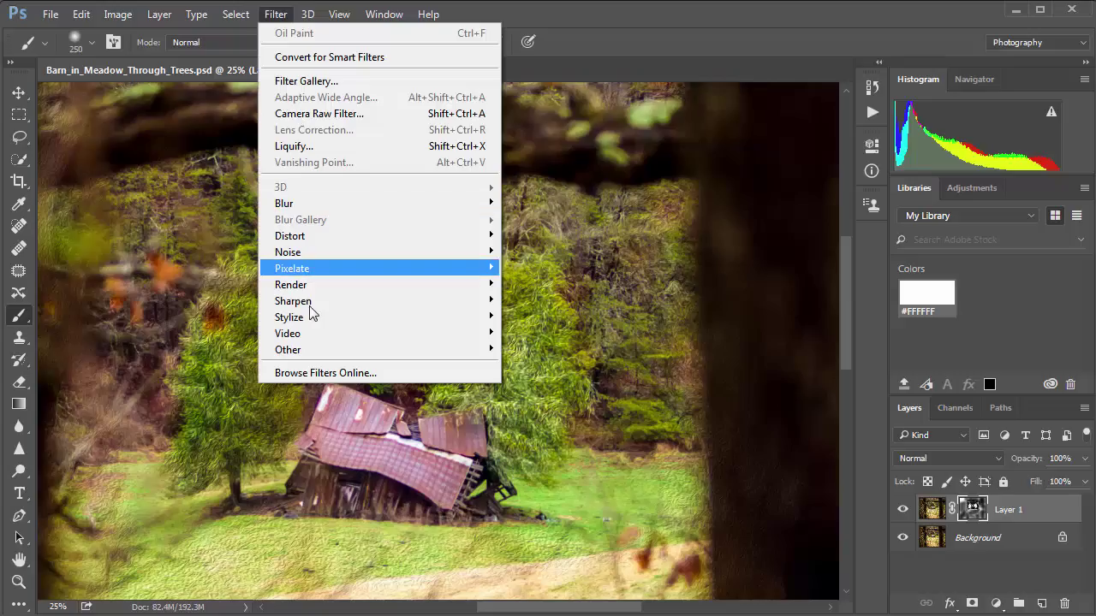
{"action": "mouse_move", "coordinate": [465, 318]}
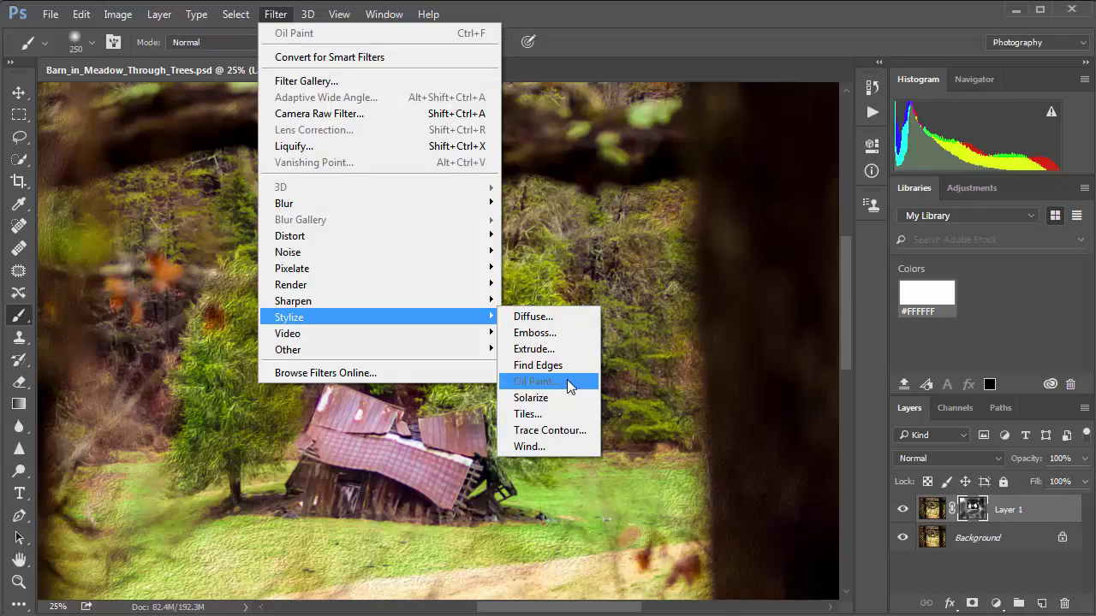
{"action": "left_click", "coordinate": [939, 511]}
{"action": "left_click", "coordinate": [236, 14]}
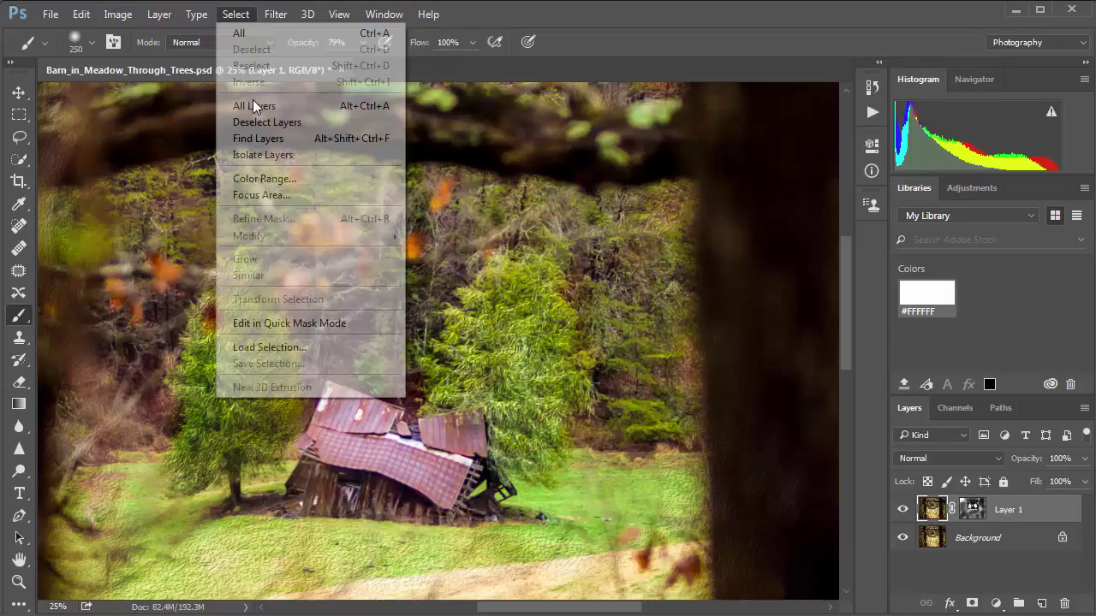
{"action": "left_click", "coordinate": [276, 14]}
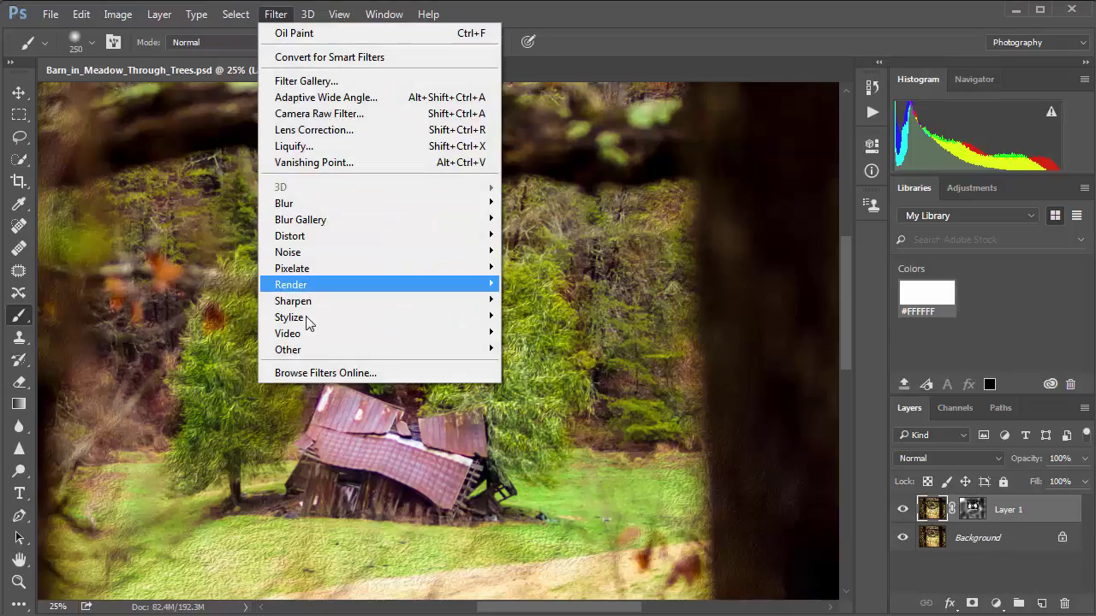
{"action": "mouse_move", "coordinate": [484, 324]}
{"action": "left_click", "coordinate": [530, 381]}
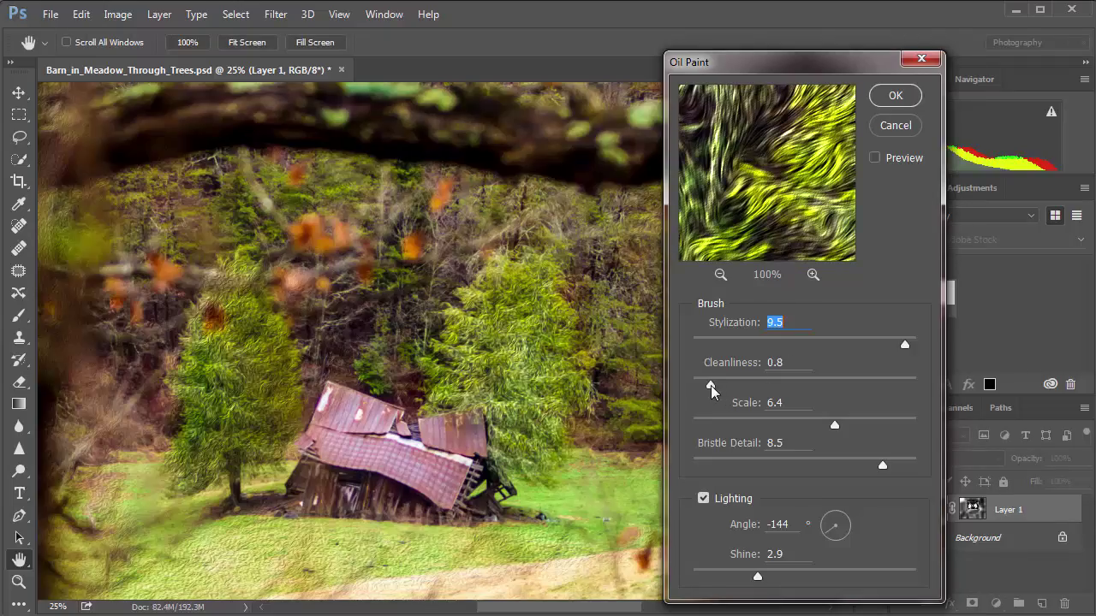
Set the Oil Paint brush's Stylization to 0.7 and Cleanliness to 1.5
{"action": "left_click_drag", "start_coordinate": [710, 386], "coordinate": [784, 386]}
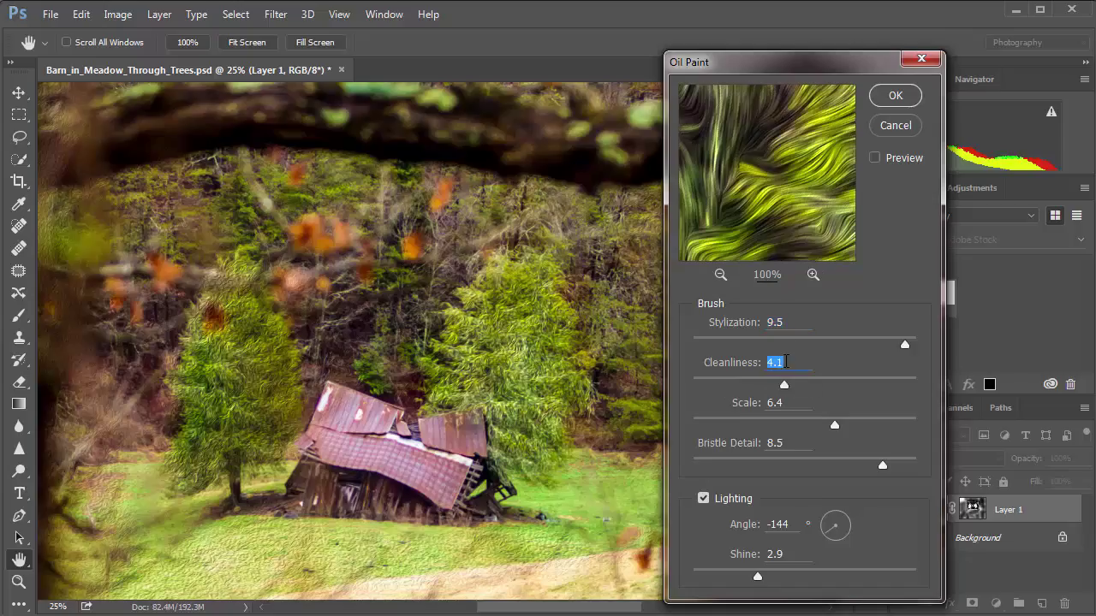
{"action": "left_click_drag", "start_coordinate": [776, 345], "coordinate": [724, 343]}
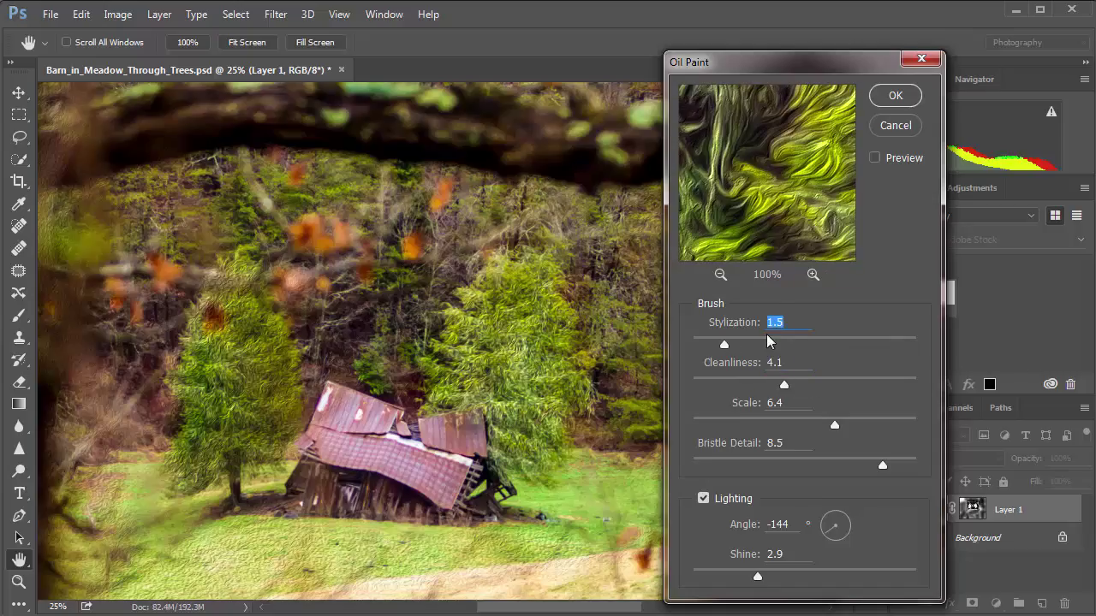
{"action": "left_click_drag", "start_coordinate": [722, 343], "coordinate": [707, 345]}
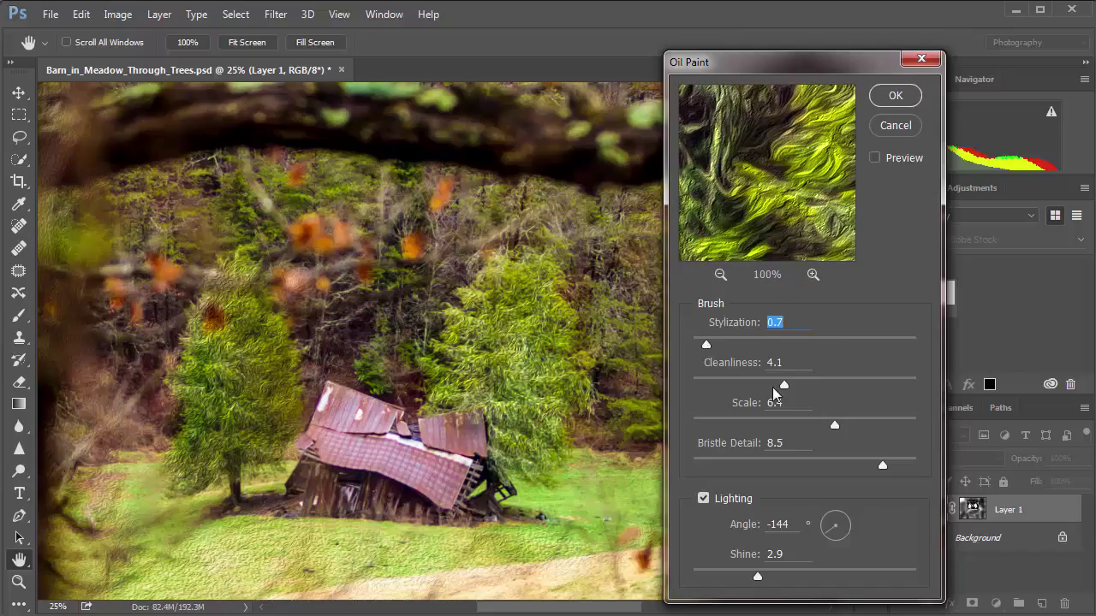
{"action": "left_click_drag", "start_coordinate": [777, 385], "coordinate": [738, 387]}
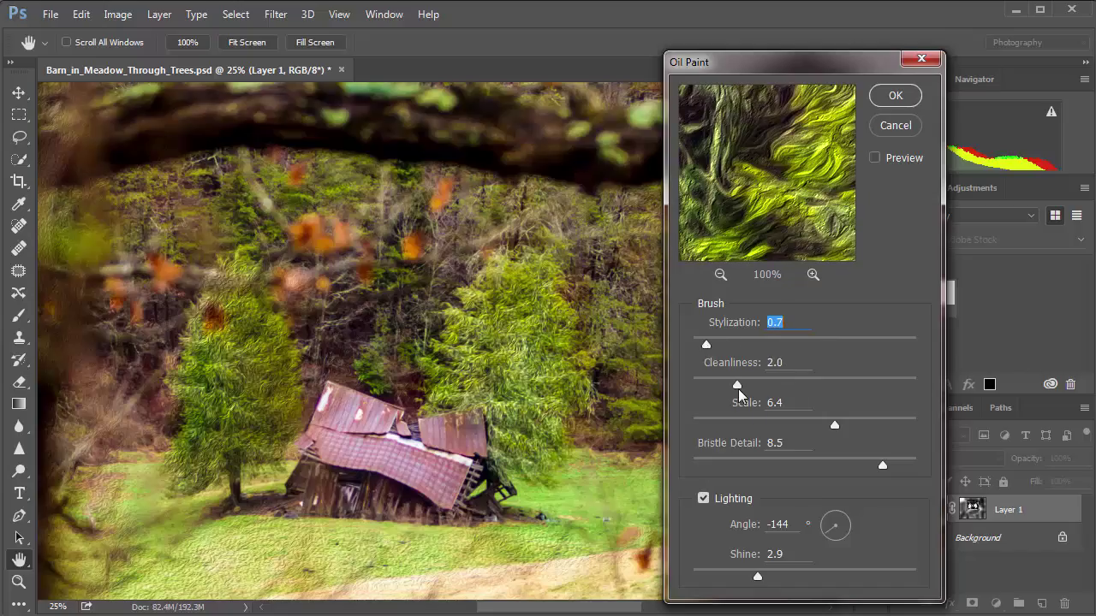
{"action": "left_click", "coordinate": [843, 383]}
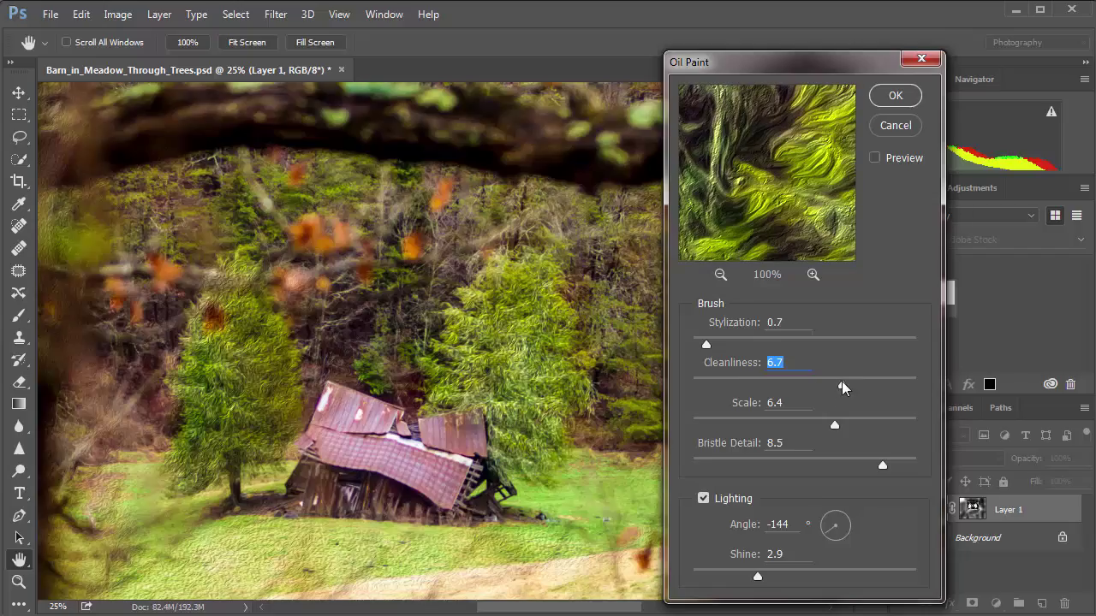
{"action": "left_click_drag", "start_coordinate": [843, 385], "coordinate": [725, 385]}
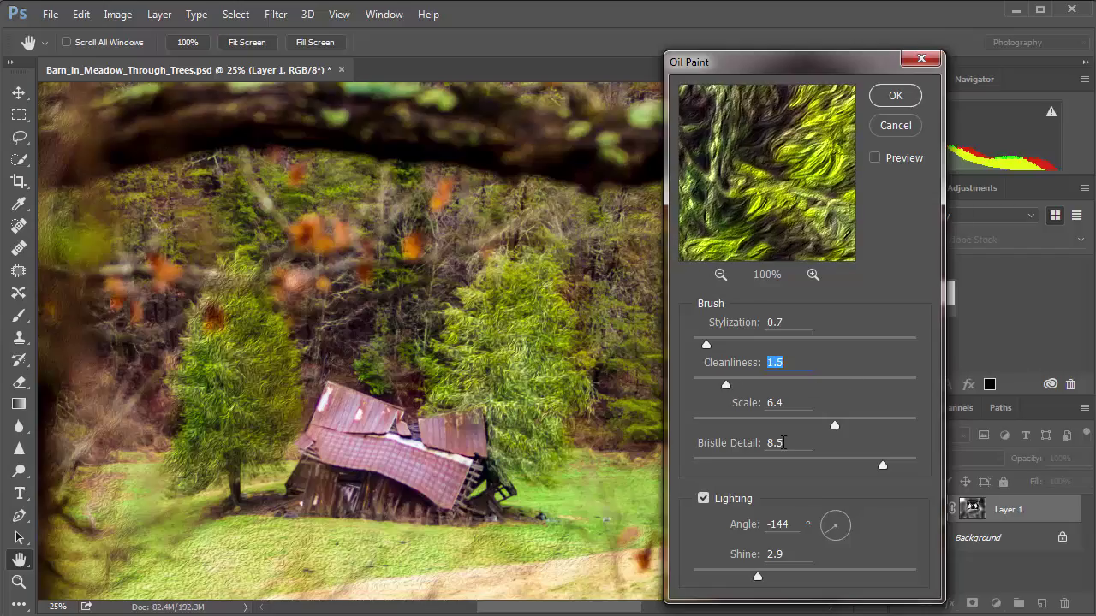
Set Scale to 9.0, Bristle Detail to 3.4 and Shine to 7.0, and apply the Oil Paint filter
{"action": "left_click", "coordinate": [731, 419]}
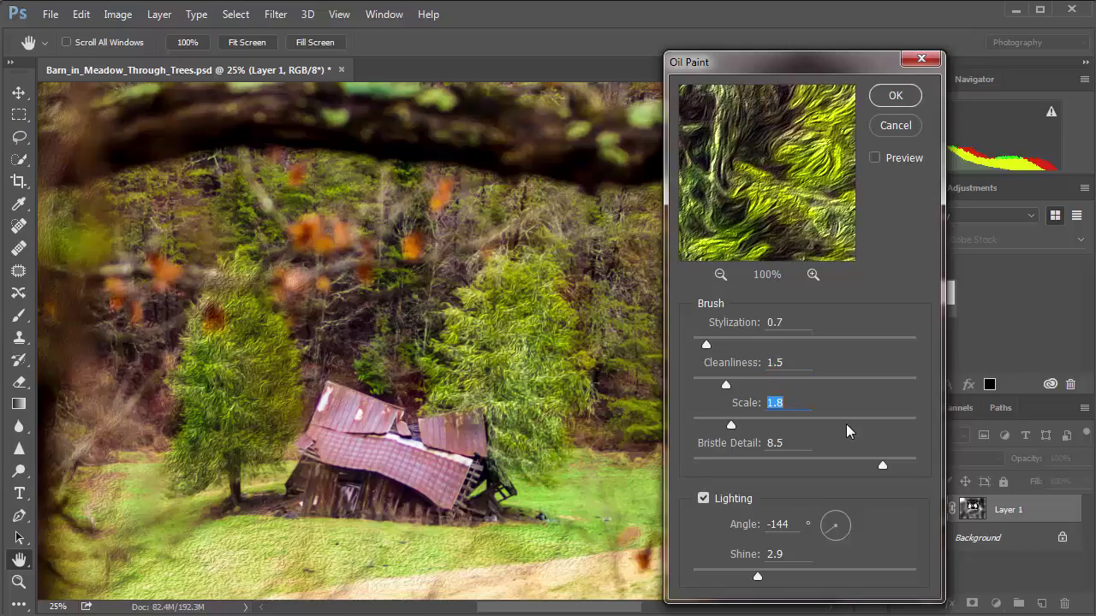
{"action": "left_click", "coordinate": [893, 419]}
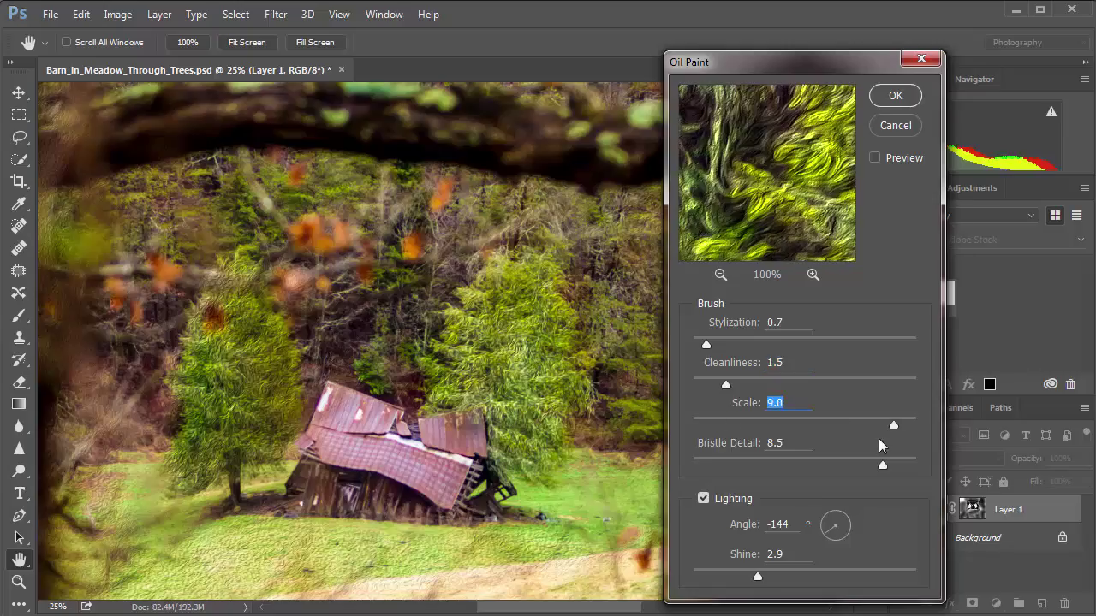
{"action": "left_click", "coordinate": [769, 458]}
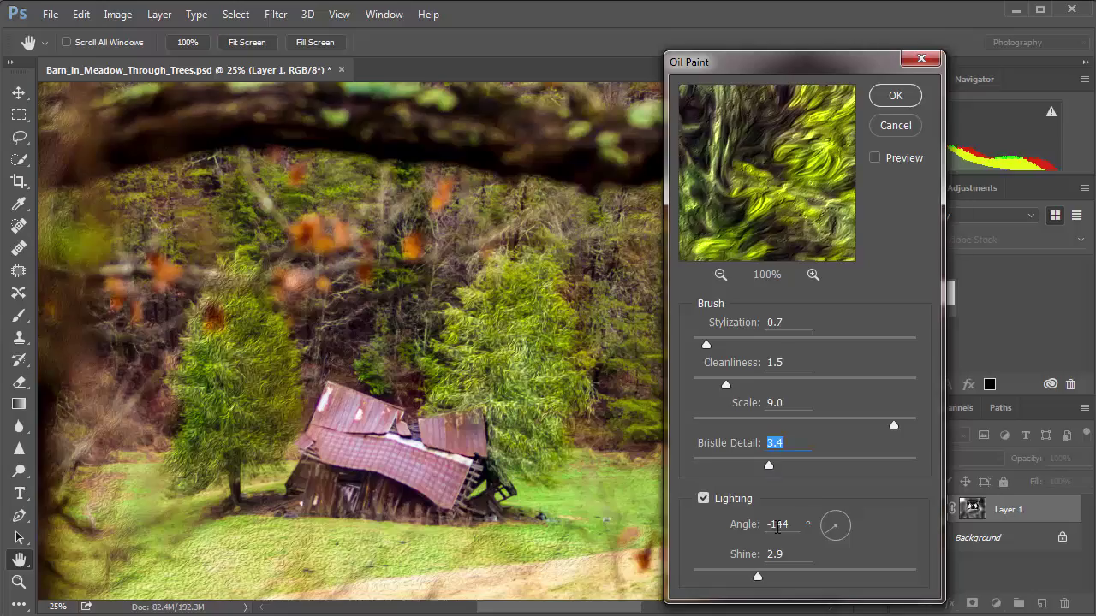
{"action": "left_click", "coordinate": [850, 570]}
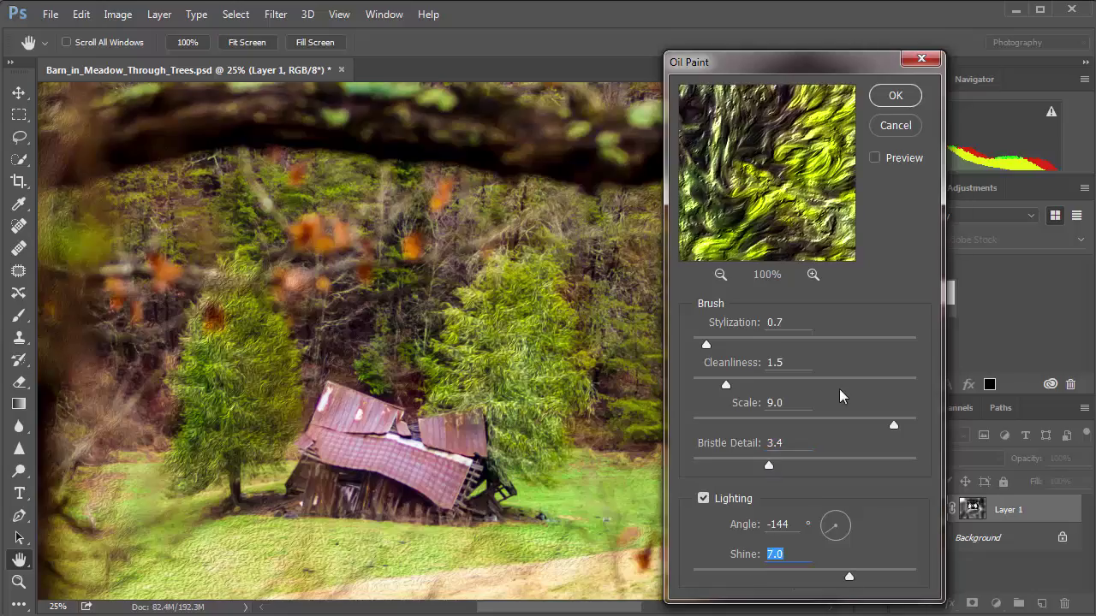
{"action": "left_click", "coordinate": [904, 101]}
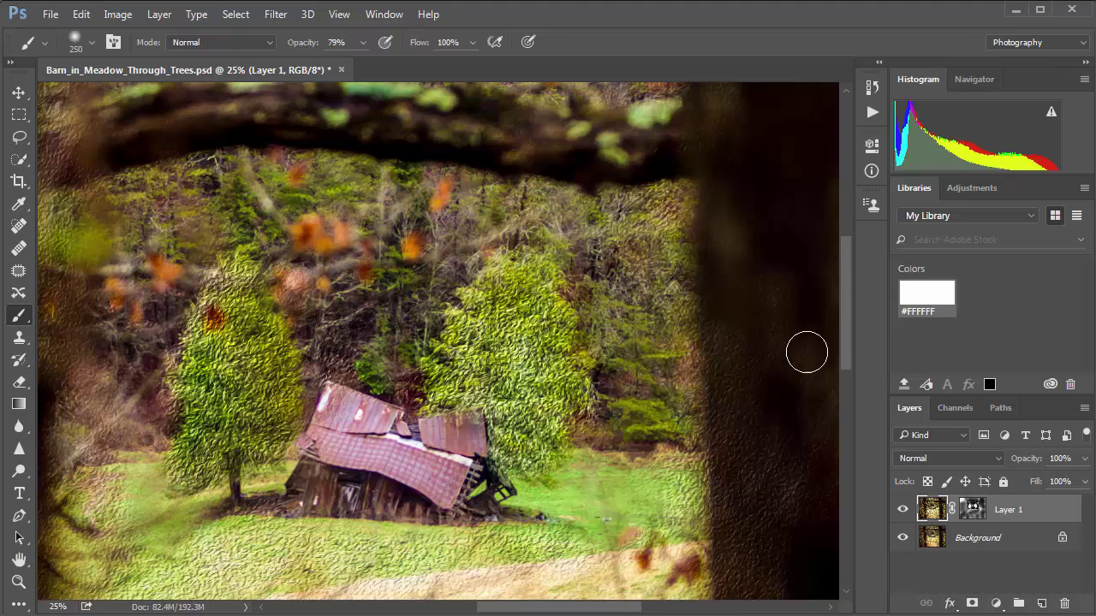
Inspect the paint texture on the green tree right of the barn and lower Layer 1's opacity to 42%
{"action": "left_click", "coordinate": [524, 316], "text": "ctrl"}
{"action": "left_click", "coordinate": [524, 316], "text": "ctrl"}
{"action": "left_click", "coordinate": [524, 316], "text": "ctrl"}
{"action": "left_click", "coordinate": [524, 316], "text": "ctrl"}
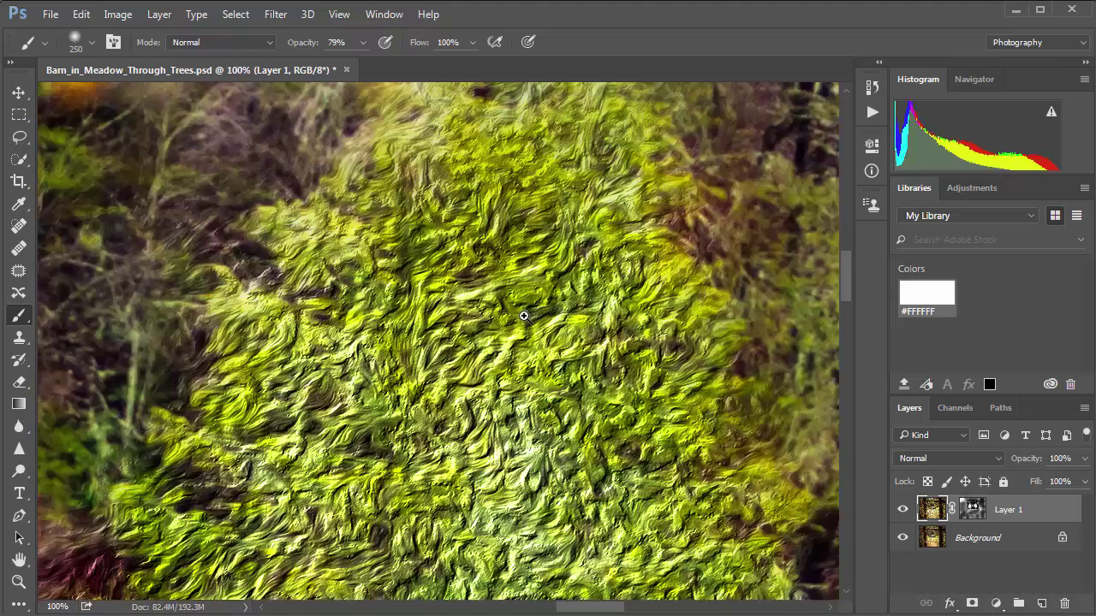
{"action": "scroll", "coordinate": [523, 315], "scroll_direction": "up", "scroll_amount": 1}
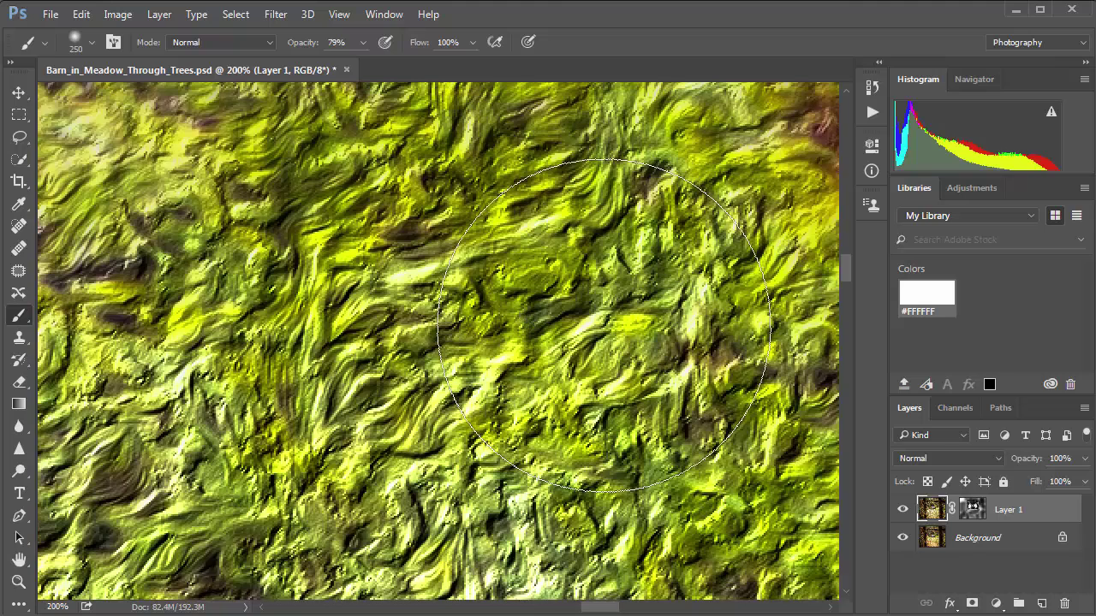
{"action": "scroll", "coordinate": [604, 325], "scroll_direction": "down", "scroll_amount": 1}
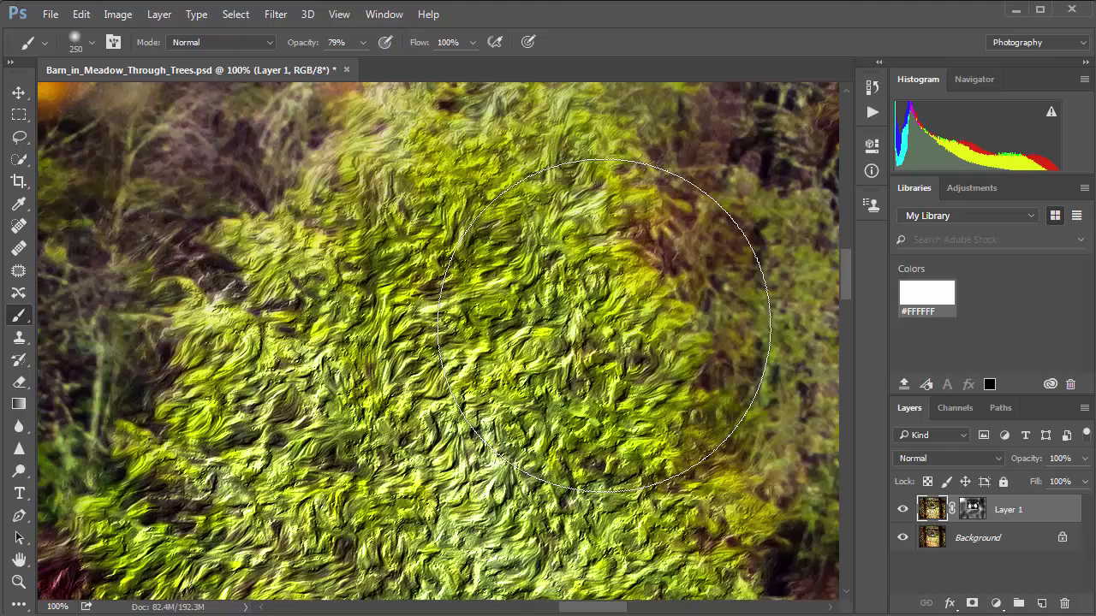
{"action": "scroll", "coordinate": [603, 325], "scroll_direction": "down", "scroll_amount": 3}
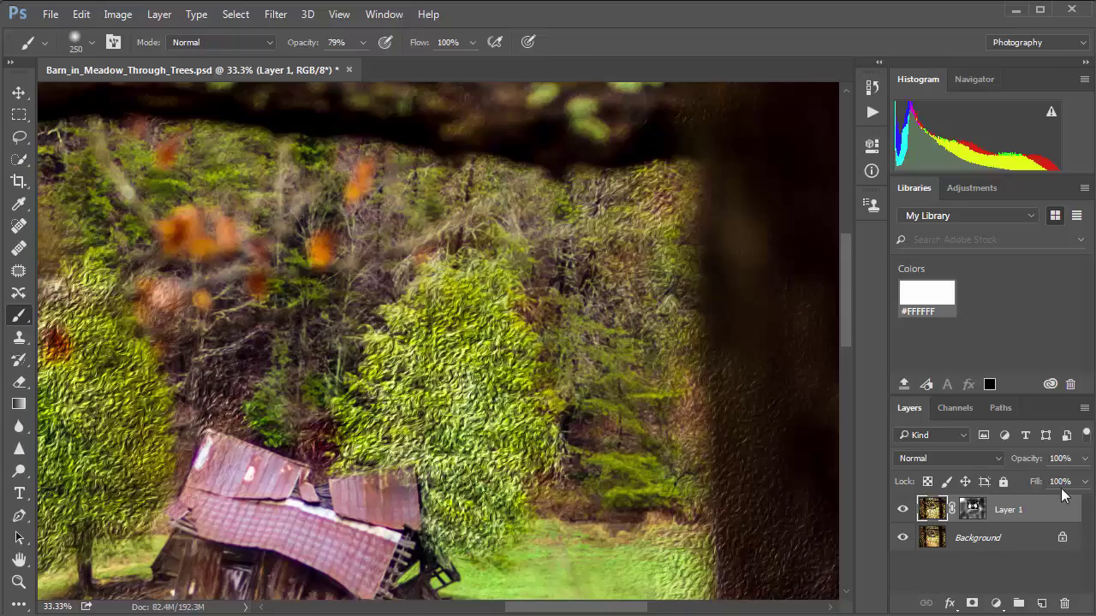
{"action": "left_click", "coordinate": [1085, 459]}
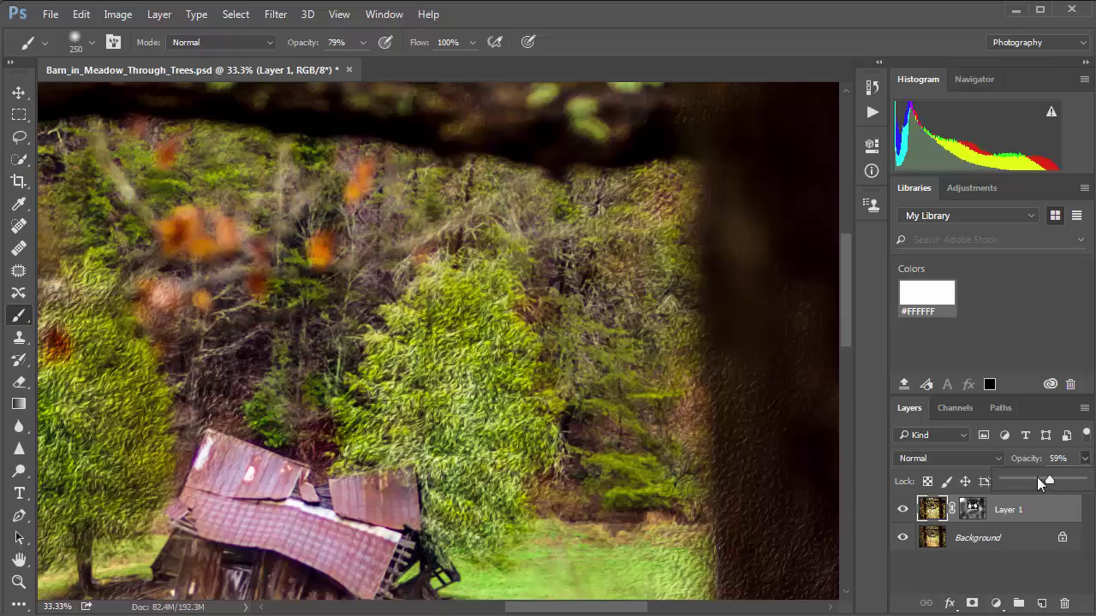
{"action": "left_click_drag", "start_coordinate": [1047, 481], "coordinate": [1034, 481]}
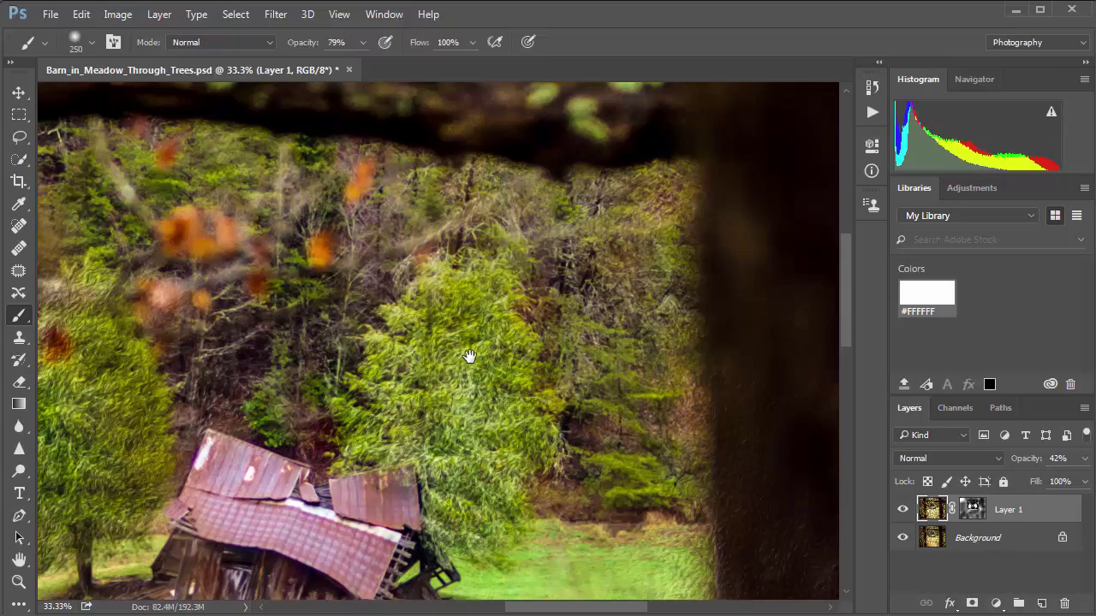
Compare the tree's texture close up by dropping Layer 1's opacity to 0% and raising it to 100%
{"action": "key", "text": "super"}
{"action": "key", "text": "super"}
{"action": "left_click", "coordinate": [481, 348], "text": "ctrl"}
{"action": "left_click", "coordinate": [481, 348], "text": "ctrl"}
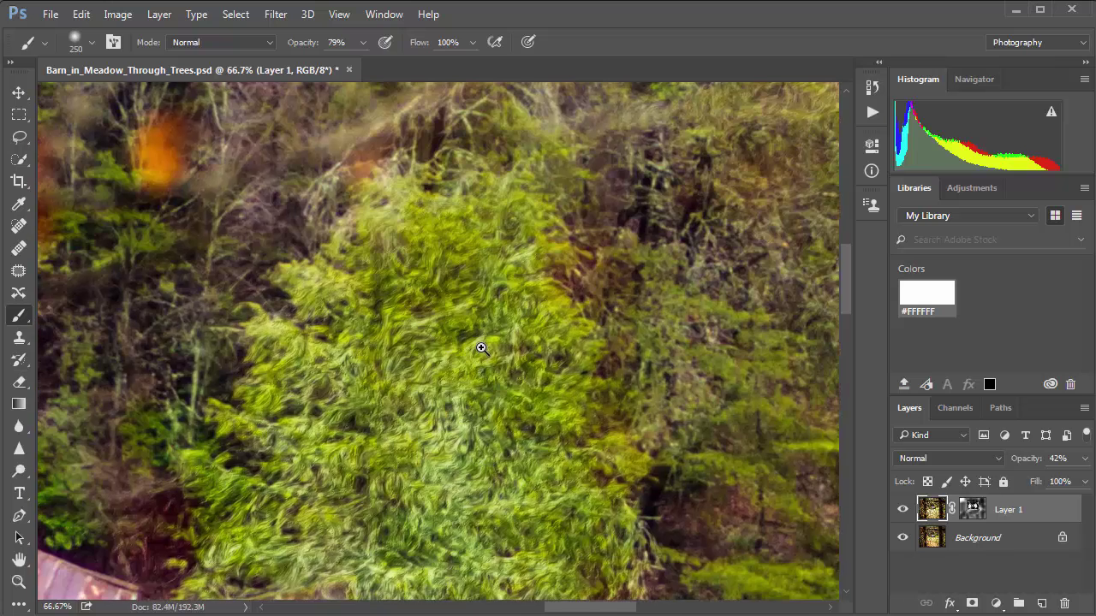
{"action": "left_click", "coordinate": [481, 349], "text": "ctrl"}
{"action": "left_click", "coordinate": [481, 348], "text": "ctrl"}
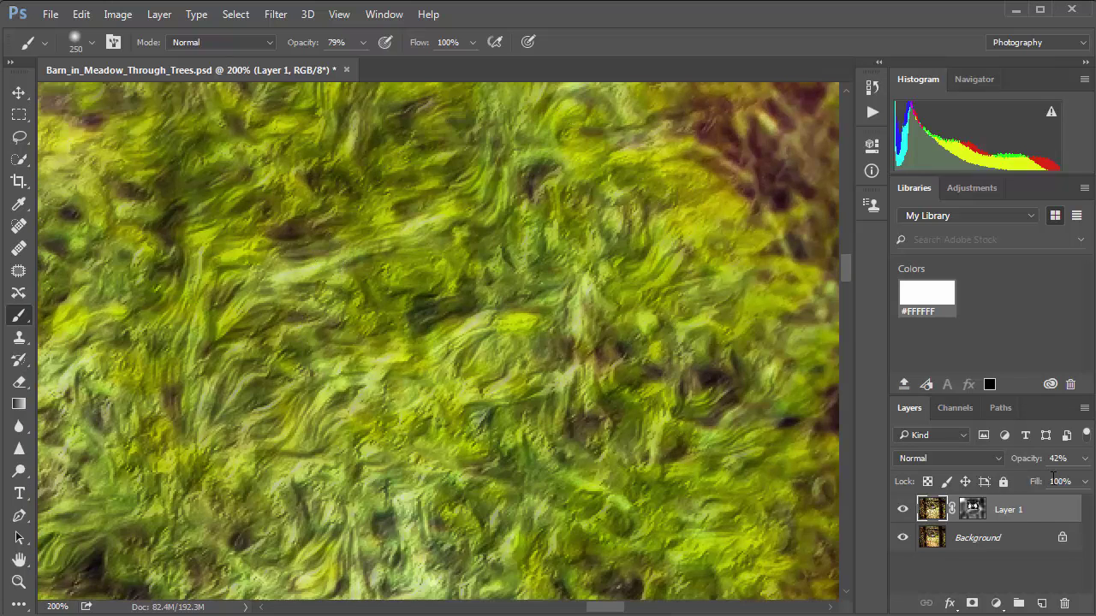
{"action": "left_click", "coordinate": [1084, 460]}
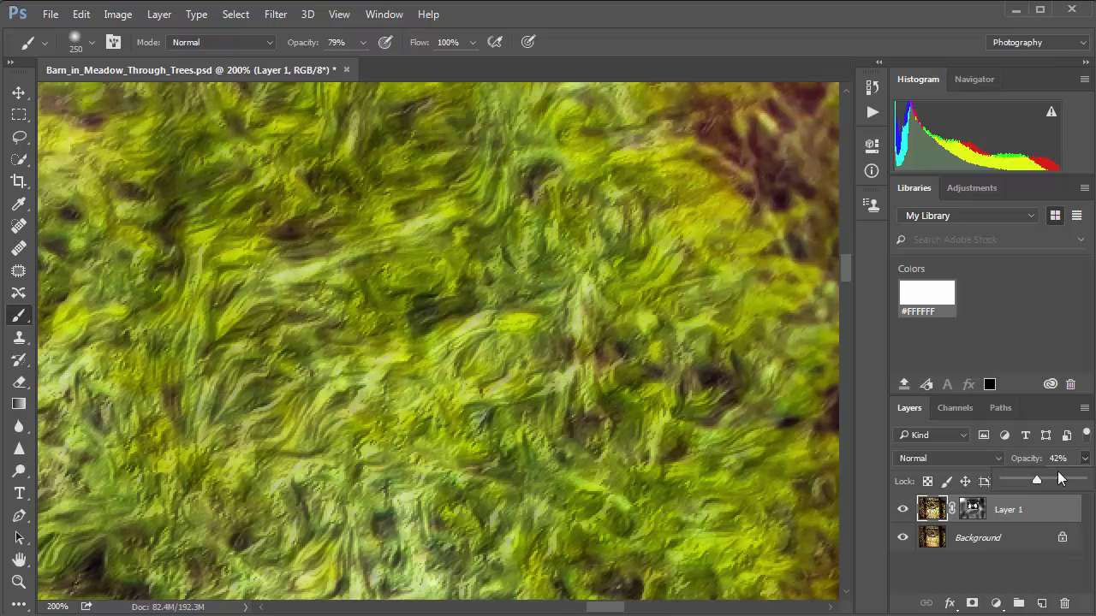
{"action": "left_click_drag", "start_coordinate": [1021, 485], "coordinate": [1000, 481]}
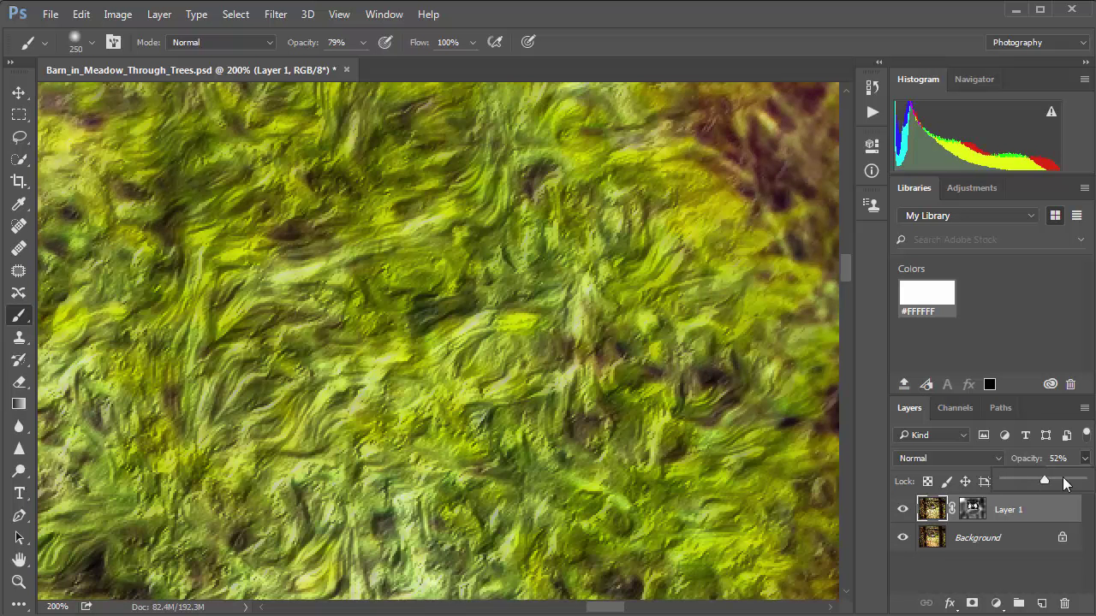
{"action": "left_click_drag", "start_coordinate": [1044, 476], "coordinate": [1088, 482]}
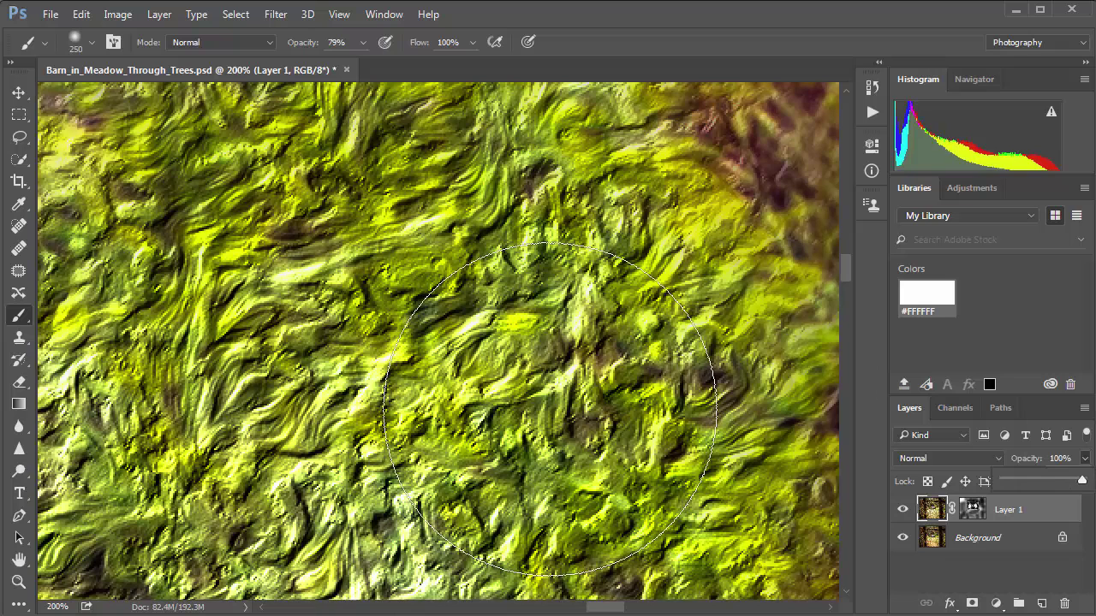
Paint a black stroke on Layer 1's image over the evergreens between the right-hand tree and the dark trunk
{"action": "key", "text": "ctrl+minus"}
{"action": "key", "text": "ctrl+minus"}
{"action": "key", "text": "ctrl+minus"}
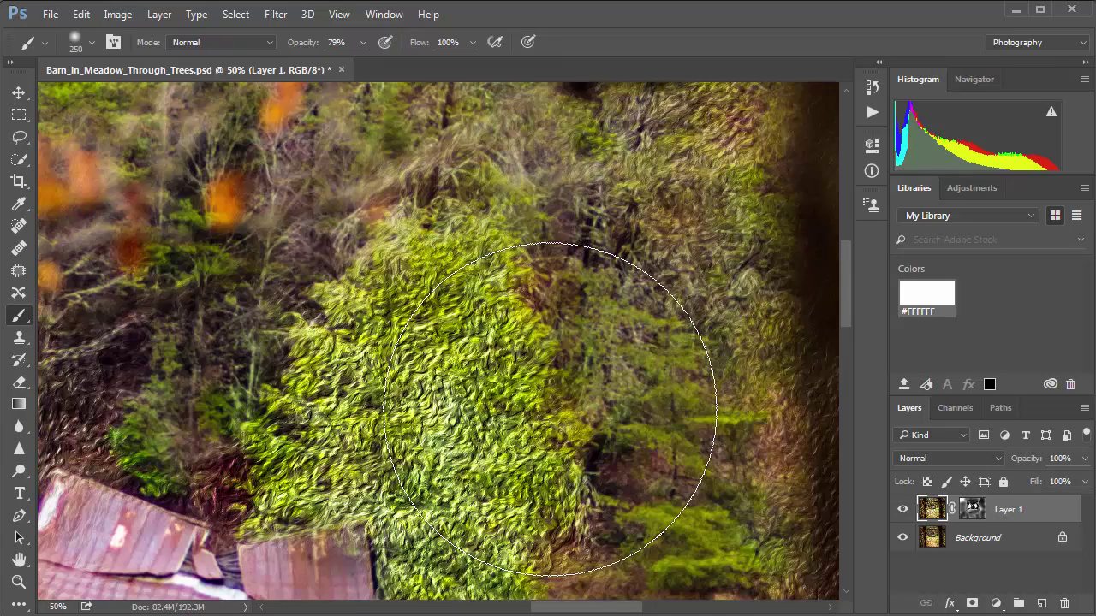
{"action": "key", "text": "ctrl+minus"}
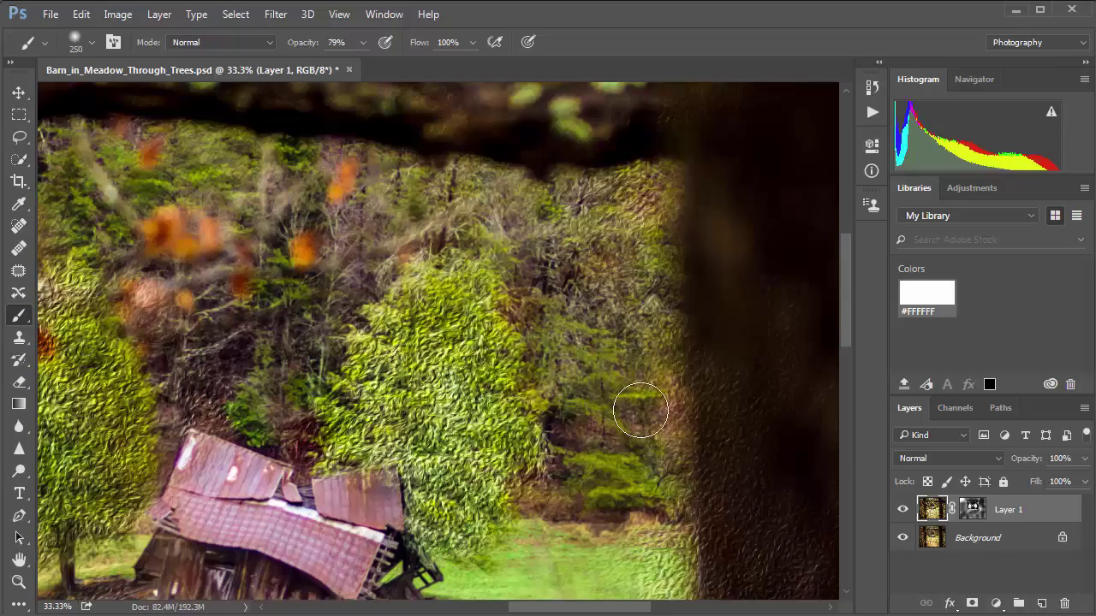
{"action": "mouse_move", "coordinate": [637, 336]}
{"action": "left_mouse_down"}
{"action": "mouse_move", "coordinate": [577, 468]}
{"action": "mouse_move", "coordinate": [589, 466]}
{"action": "left_mouse_up"}
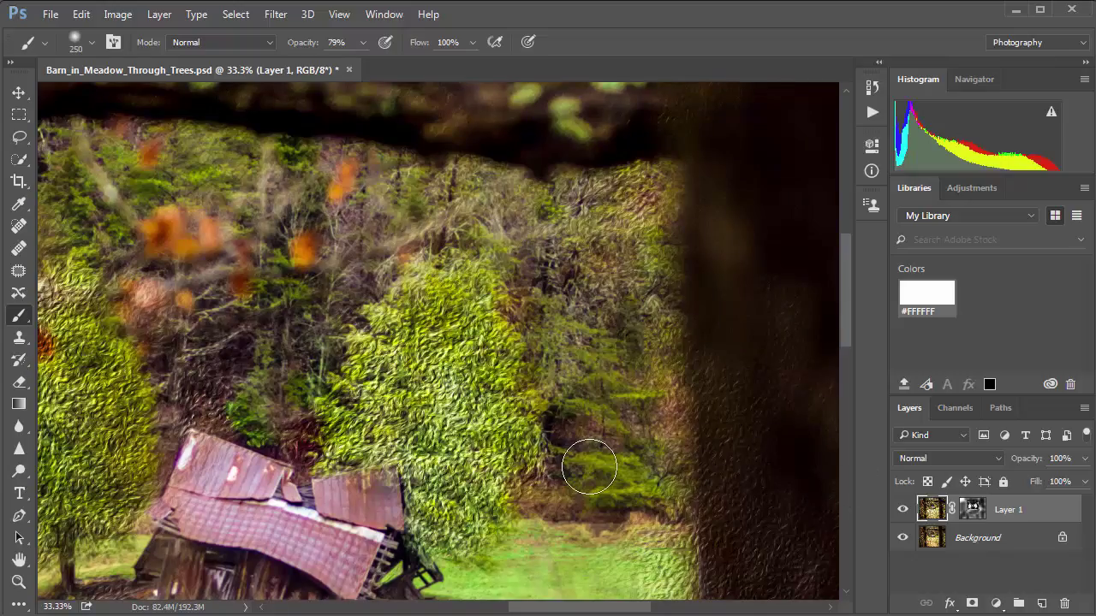
Enlarge the brush to 1100, try a white stroke over the evergreens on Layer 1's image, and undo that stroke
{"action": "key", "text": "x"}
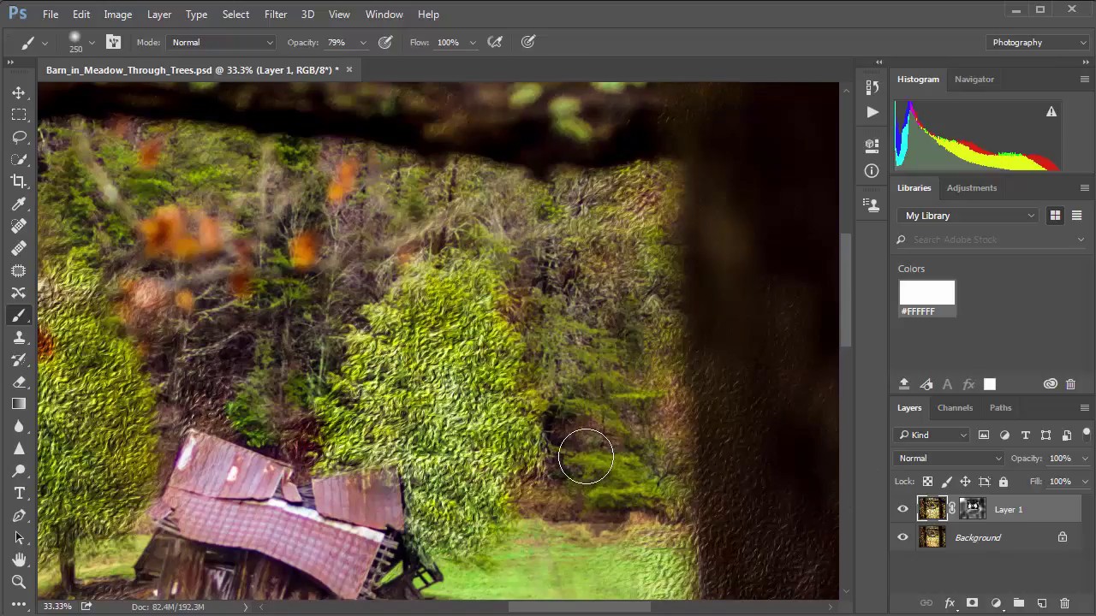
{"action": "key", "text": "bracketright"}
{"action": "key", "text": "bracketright"}
{"action": "key", "text": "bracketright"}
{"action": "key", "text": "bracketright"}
{"action": "key", "text": "bracketright"}
{"action": "key", "text": "bracketright"}
{"action": "key", "text": "bracketright"}
{"action": "key", "text": "bracketright"}
{"action": "key", "text": "bracketright"}
{"action": "mouse_move", "coordinate": [601, 221]}
{"action": "left_mouse_down"}
{"action": "mouse_move", "coordinate": [609, 433]}
{"action": "mouse_move", "coordinate": [560, 424]}
{"action": "mouse_move", "coordinate": [574, 421]}
{"action": "left_mouse_up"}
{"action": "key", "text": "ctrl+z"}
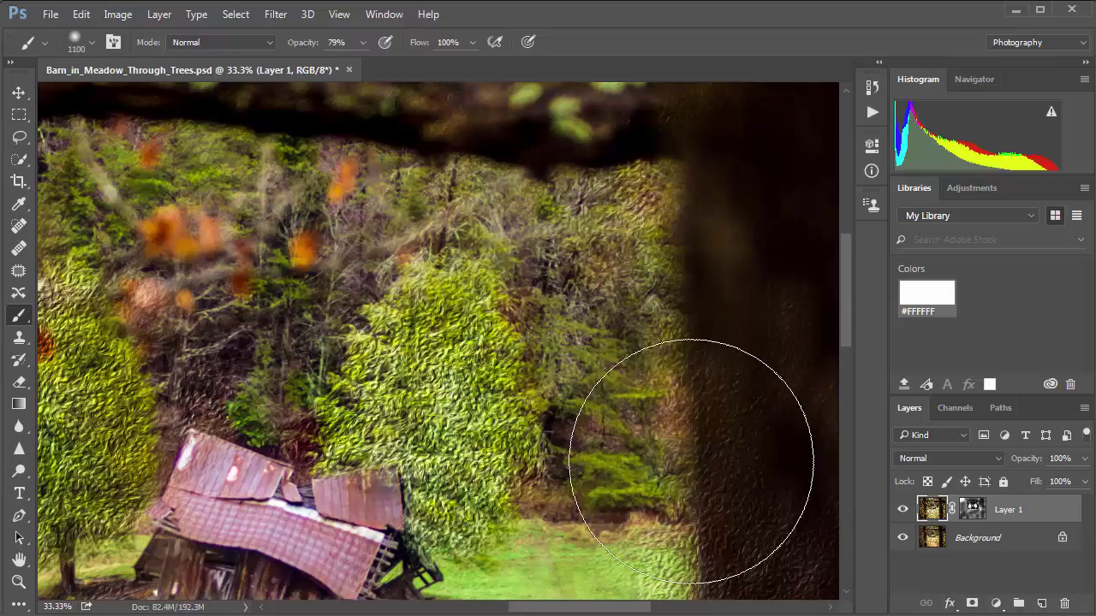
Target Layer 1's mask and paint black across the right-hand tree and the woods above the barn
{"action": "left_click", "coordinate": [972, 510]}
{"action": "key", "text": "x"}
{"action": "mouse_move", "coordinate": [465, 220]}
{"action": "left_mouse_down"}
{"action": "mouse_move", "coordinate": [574, 324]}
{"action": "mouse_move", "coordinate": [523, 254]}
{"action": "mouse_move", "coordinate": [520, 316]}
{"action": "mouse_move", "coordinate": [390, 308]}
{"action": "mouse_move", "coordinate": [487, 352]}
{"action": "mouse_move", "coordinate": [264, 383]}
{"action": "left_mouse_up"}
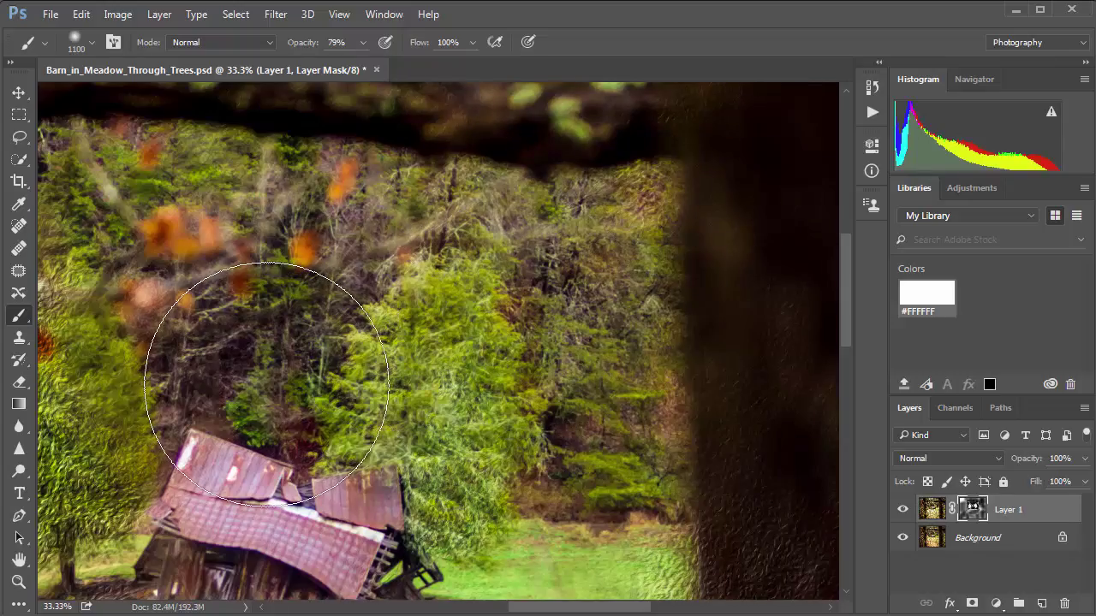
Paint white on the mask over the woods, the right-hand tree, the barn and the evergreens beside the trunk
{"action": "key", "text": "x"}
{"action": "mouse_move", "coordinate": [360, 304]}
{"action": "left_mouse_down"}
{"action": "mouse_move", "coordinate": [95, 283]}
{"action": "mouse_move", "coordinate": [102, 368]}
{"action": "mouse_move", "coordinate": [223, 142]}
{"action": "left_mouse_up"}
{"action": "mouse_move", "coordinate": [571, 451]}
{"action": "left_mouse_down"}
{"action": "mouse_move", "coordinate": [710, 402]}
{"action": "mouse_move", "coordinate": [536, 383]}
{"action": "mouse_move", "coordinate": [680, 237]}
{"action": "left_mouse_up"}
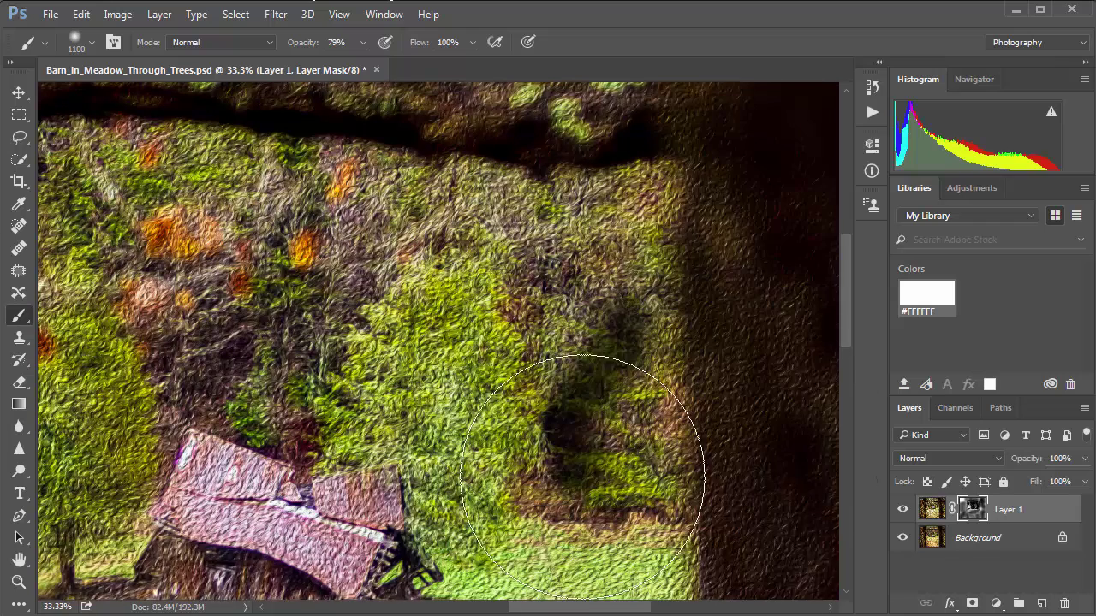
{"action": "left_click_drag", "start_coordinate": [474, 423], "coordinate": [648, 313]}
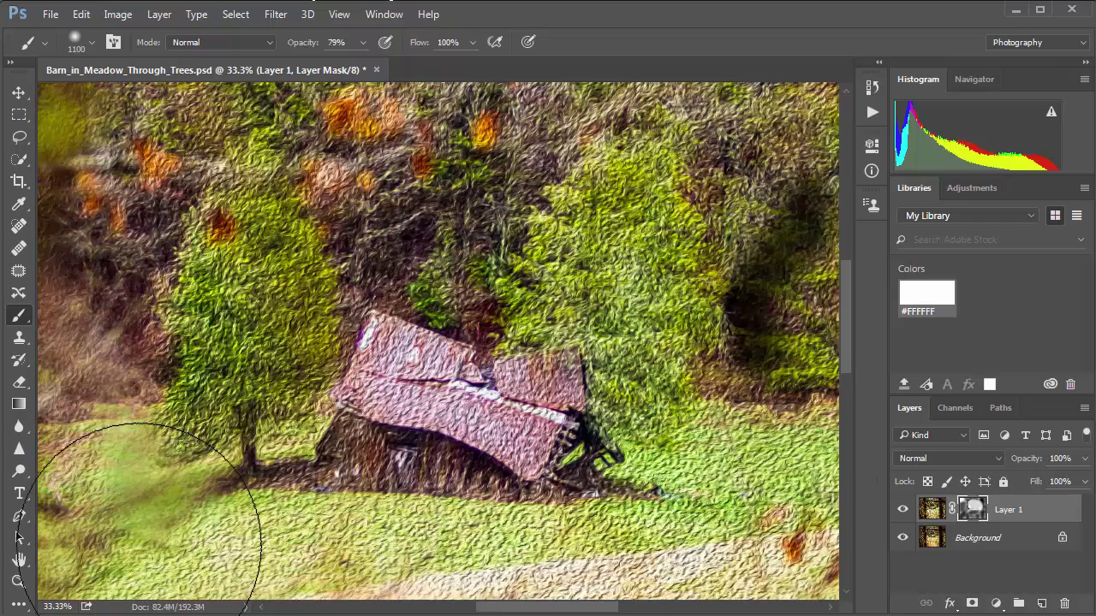
Paint white on the mask over the left-hand tree, the meadow, the path and the dark left trunk
{"action": "left_click_drag", "start_coordinate": [134, 541], "coordinate": [278, 544]}
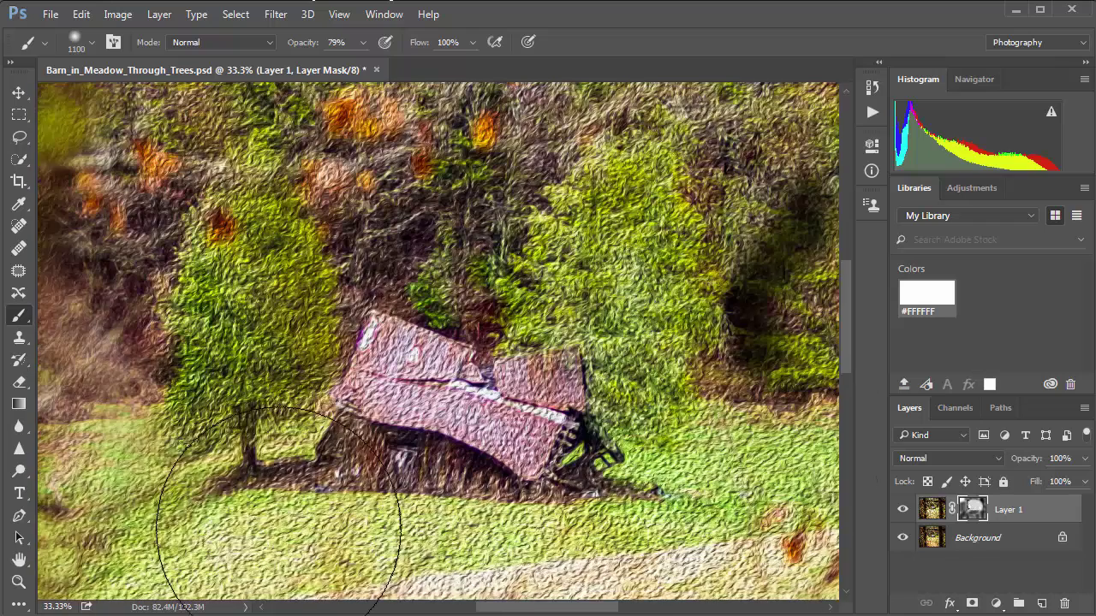
{"action": "left_click_drag", "start_coordinate": [401, 458], "coordinate": [599, 245]}
{"action": "mouse_move", "coordinate": [196, 193]}
{"action": "left_mouse_down"}
{"action": "mouse_move", "coordinate": [98, 562]}
{"action": "mouse_move", "coordinate": [98, 122]}
{"action": "left_mouse_up"}
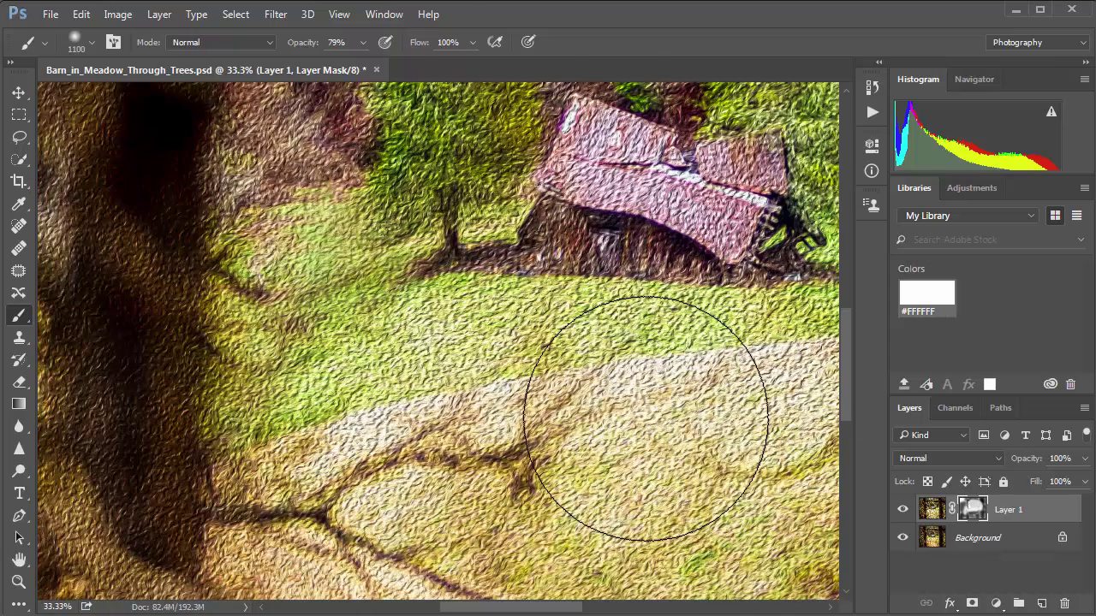
{"action": "left_click_drag", "start_coordinate": [509, 540], "coordinate": [473, 595]}
Paint white on the mask over the upper woods and along the thick mossy branch
{"action": "left_click_drag", "start_coordinate": [610, 244], "coordinate": [519, 403]}
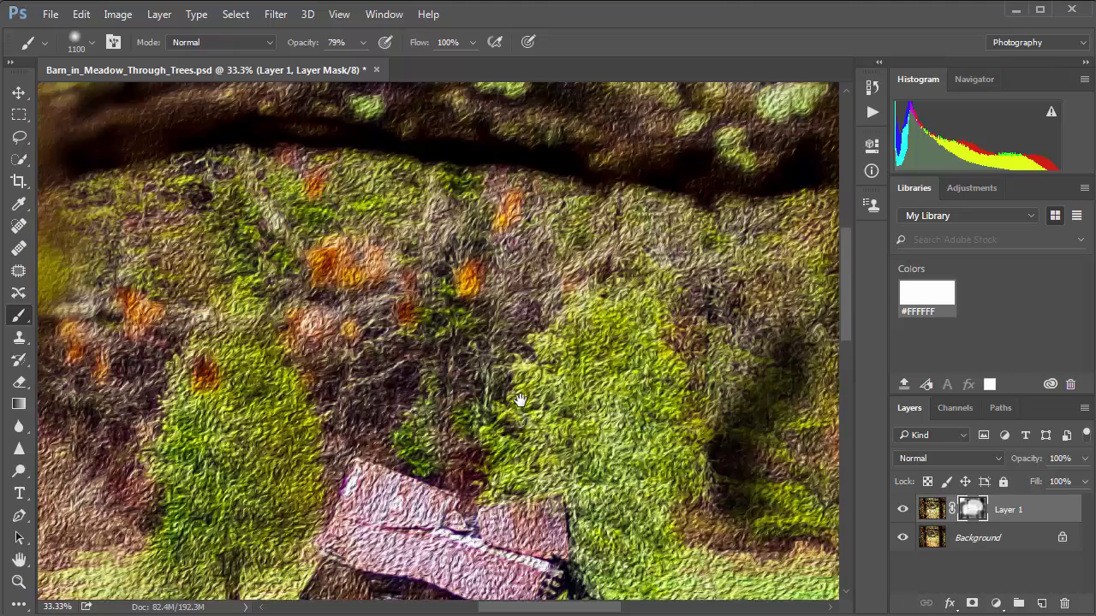
{"action": "left_click_drag", "start_coordinate": [624, 313], "coordinate": [617, 453]}
{"action": "left_click_drag", "start_coordinate": [226, 161], "coordinate": [275, 208]}
{"action": "mouse_move", "coordinate": [79, 333]}
{"action": "left_mouse_down"}
{"action": "mouse_move", "coordinate": [74, 166]}
{"action": "mouse_move", "coordinate": [25, 396]}
{"action": "left_mouse_up"}
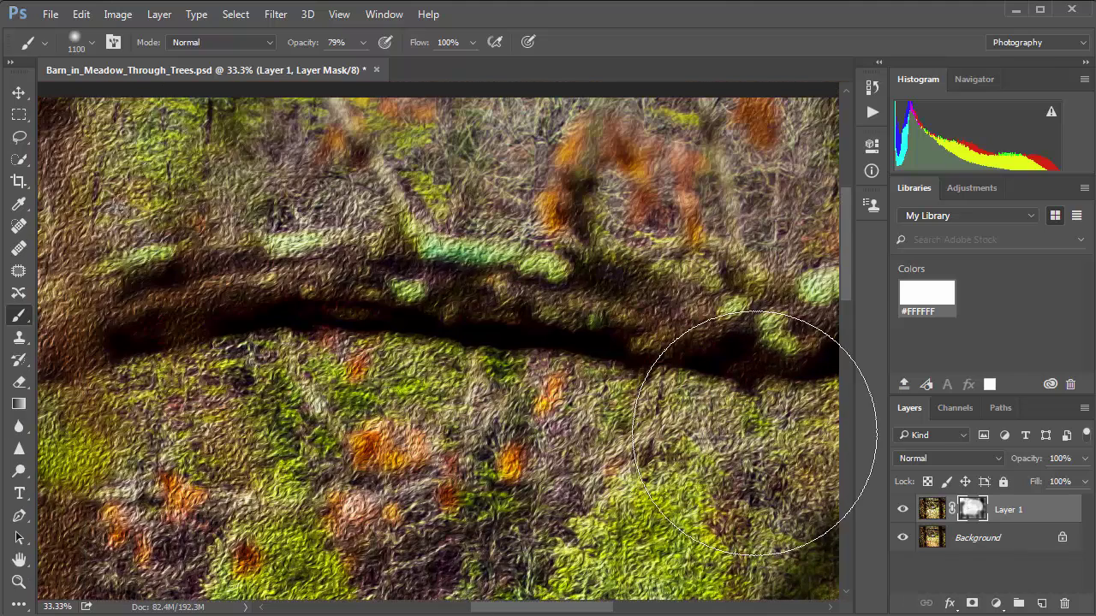
Paint white on the mask over the dark right trunk and the remaining outer areas of the photo
{"action": "key", "text": "ctrl+minus"}
{"action": "key", "text": "ctrl+minus"}
{"action": "key", "text": "ctrl+minus"}
{"action": "key", "text": "ctrl+minus"}
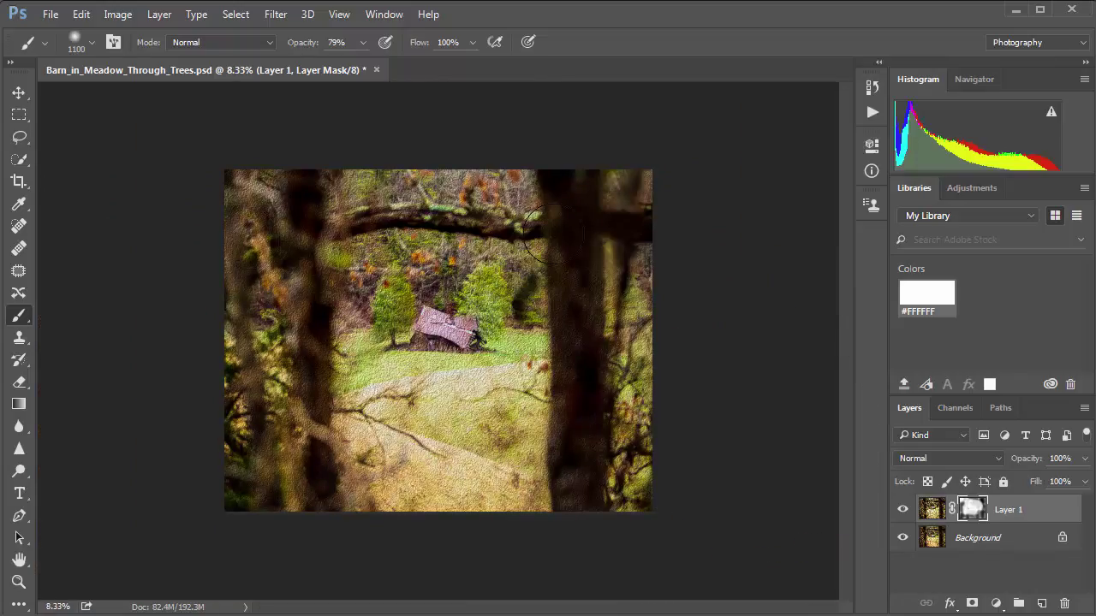
{"action": "mouse_move", "coordinate": [553, 233]}
{"action": "left_mouse_down"}
{"action": "mouse_move", "coordinate": [543, 493]}
{"action": "mouse_move", "coordinate": [588, 535]}
{"action": "mouse_move", "coordinate": [379, 536]}
{"action": "mouse_move", "coordinate": [718, 558]}
{"action": "left_mouse_up"}
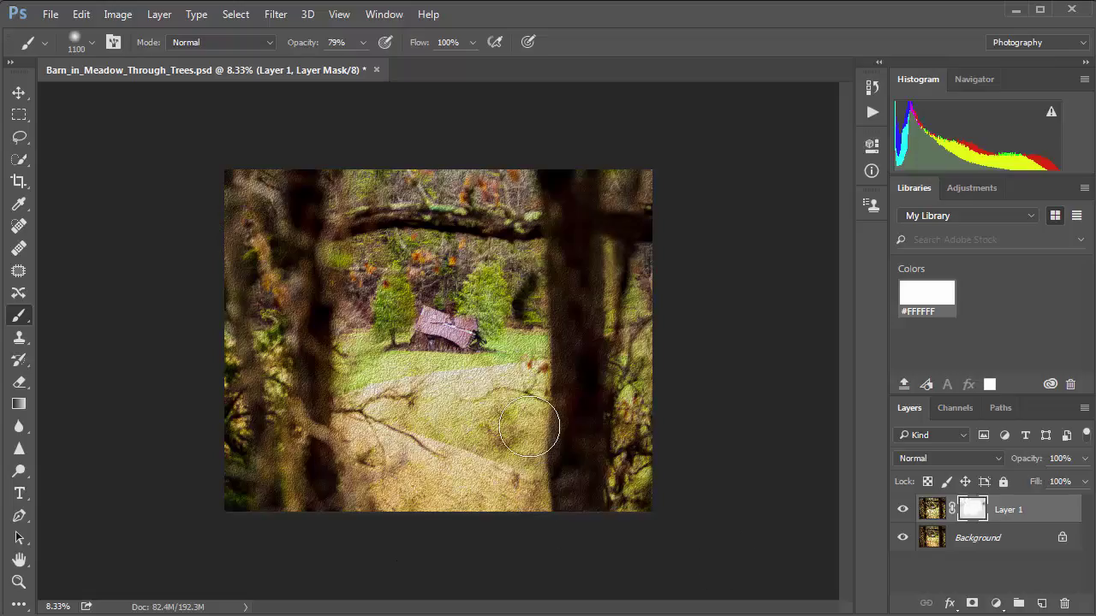
Examine the oil paint texture on the barn and the surrounding grass up close
{"action": "key", "text": "ctrl+plus"}
{"action": "key", "text": "ctrl+plus"}
{"action": "key", "text": "ctrl+plus"}
{"action": "key", "text": "ctrl+plus"}
{"action": "key", "text": "ctrl+plus"}
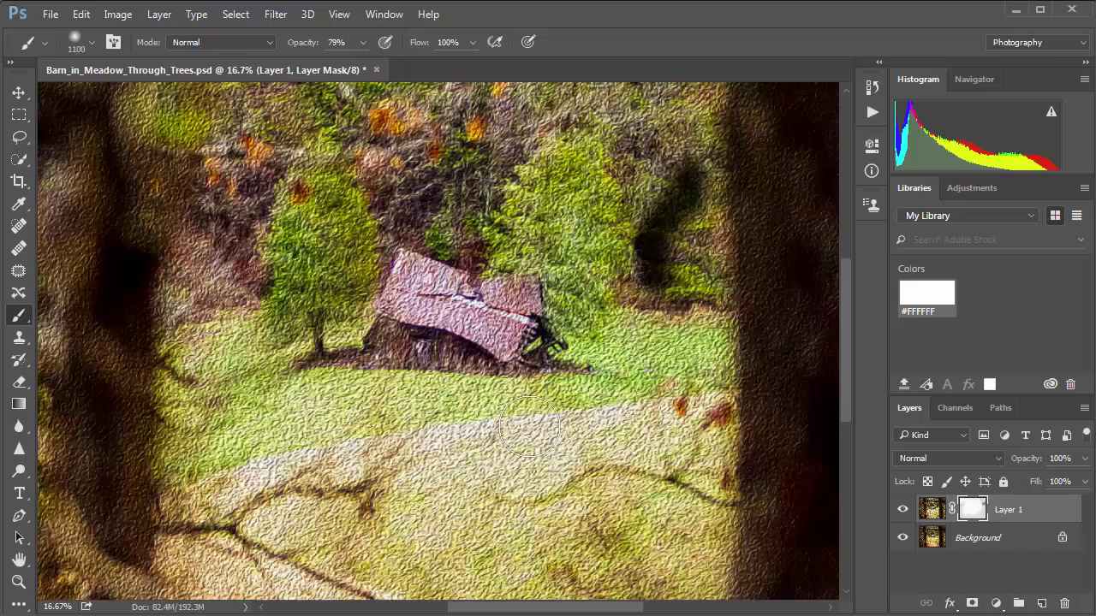
{"action": "key", "text": "ctrl+plus"}
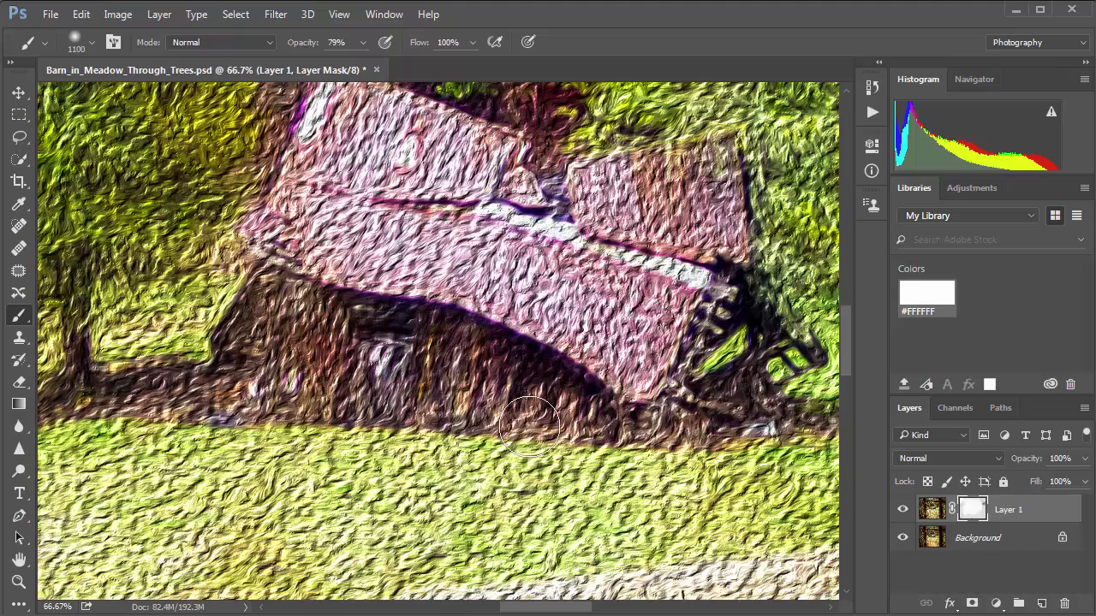
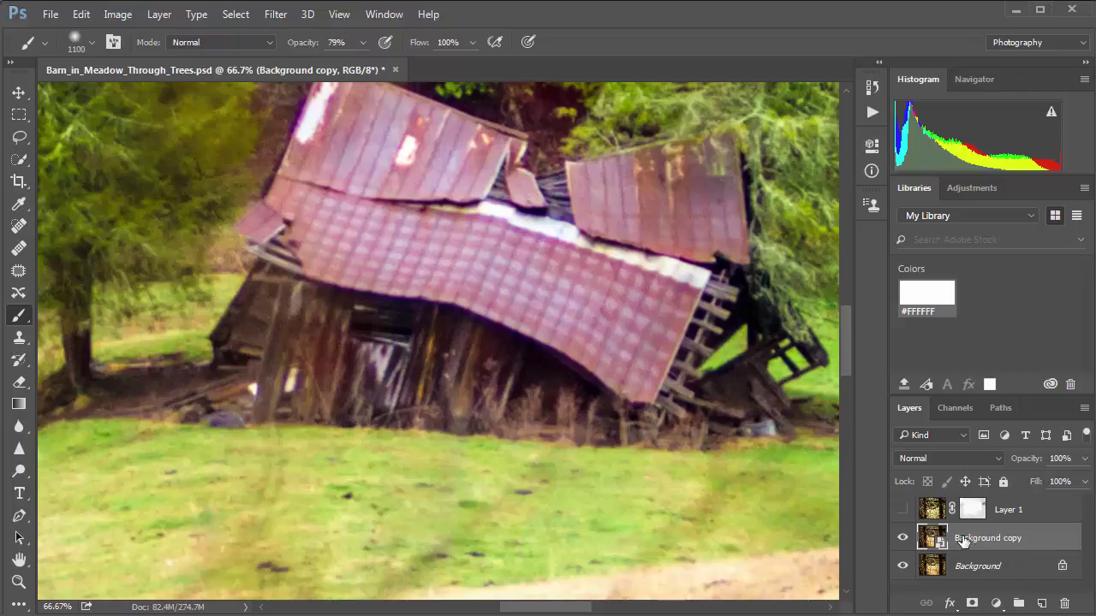
Apply Oil Paint to the Background copy layer with stylization 3.2, cleanliness 6.7, scale 9.0, bristle detail 3.4, angle -144° and shine 6.1
{"action": "right_click", "coordinate": [961, 539]}
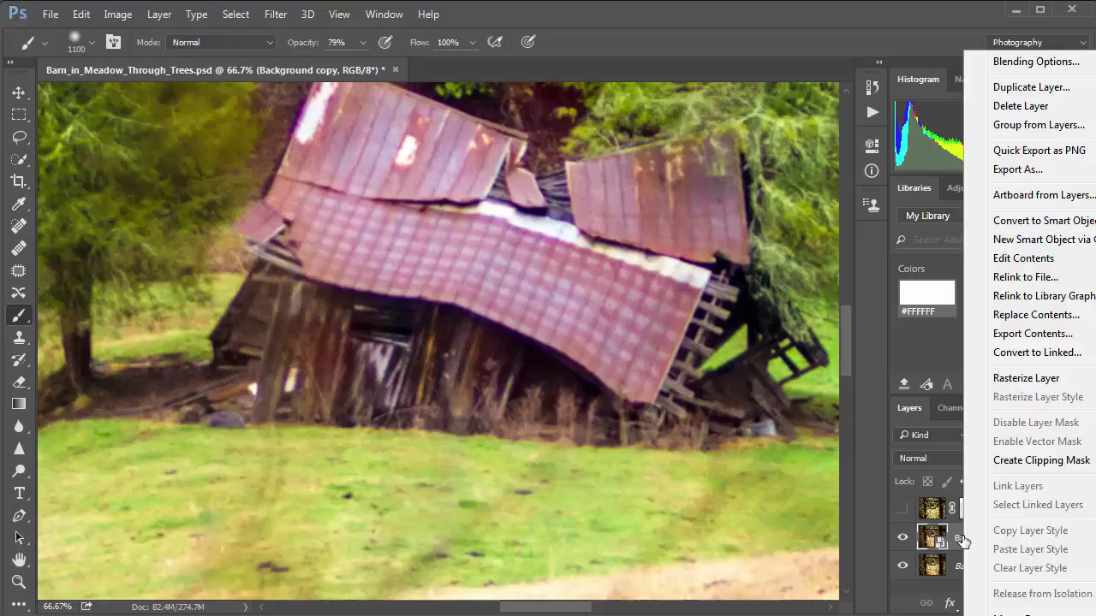
{"action": "left_click", "coordinate": [873, 594]}
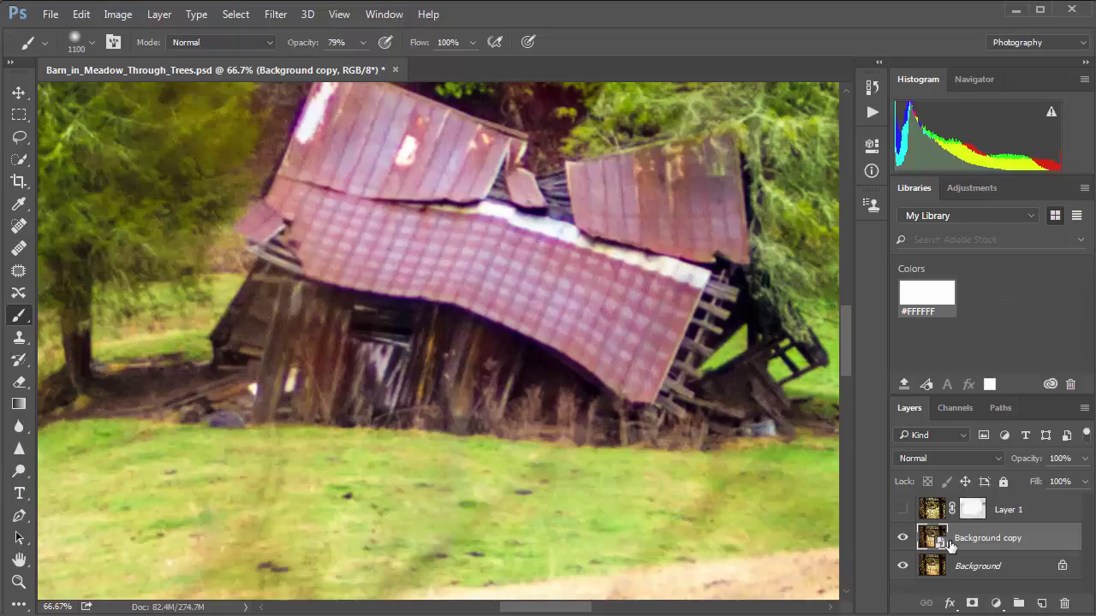
{"action": "left_click", "coordinate": [272, 15]}
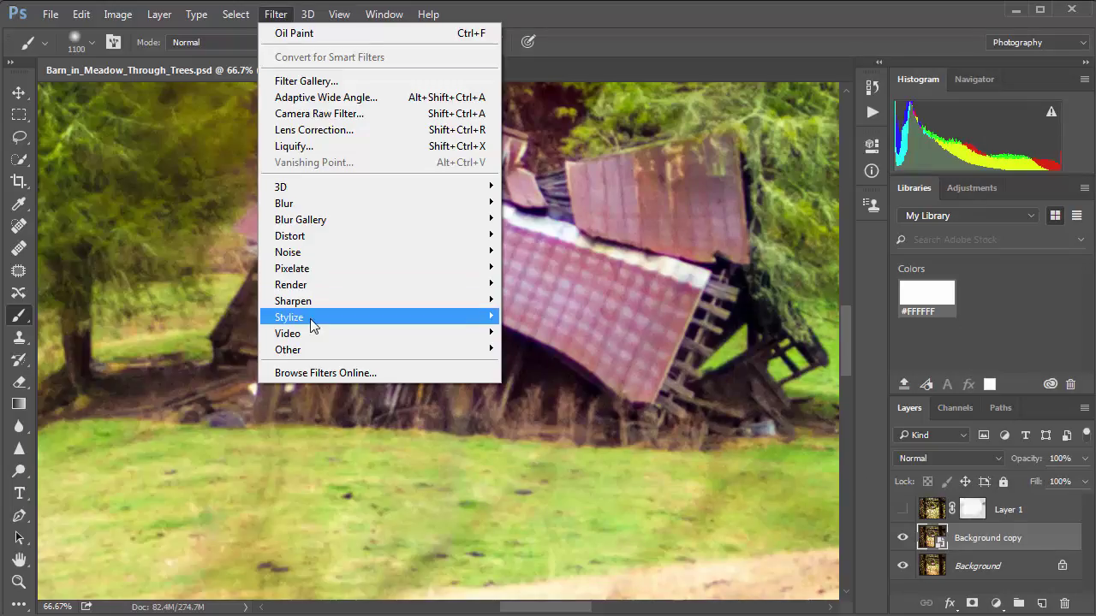
{"action": "mouse_move", "coordinate": [308, 318]}
{"action": "left_click", "coordinate": [579, 382]}
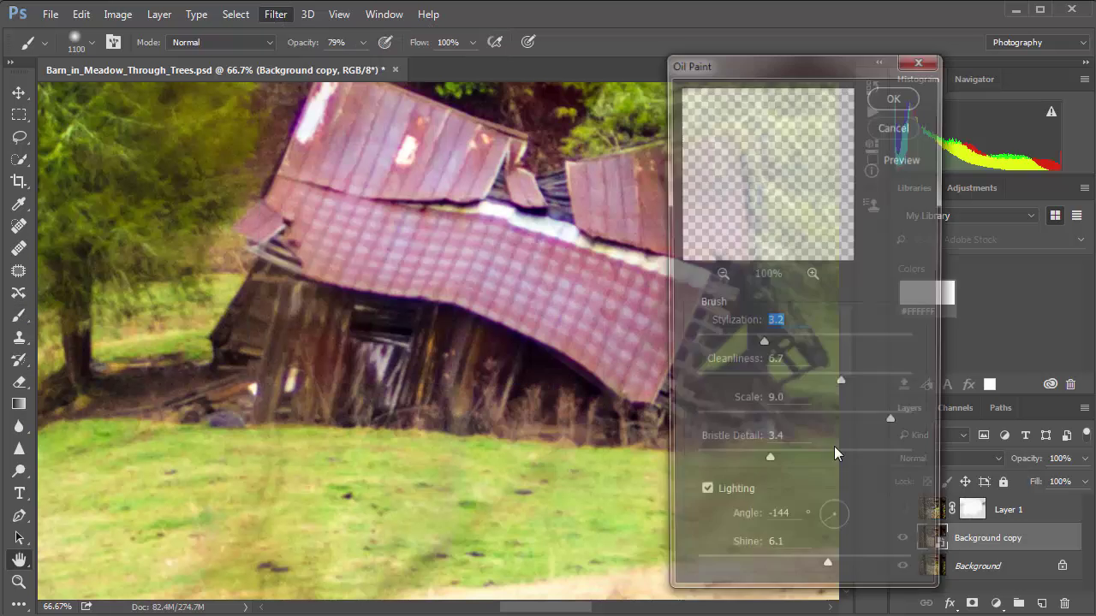
{"action": "left_click_drag", "start_coordinate": [694, 78], "coordinate": [530, 83]}
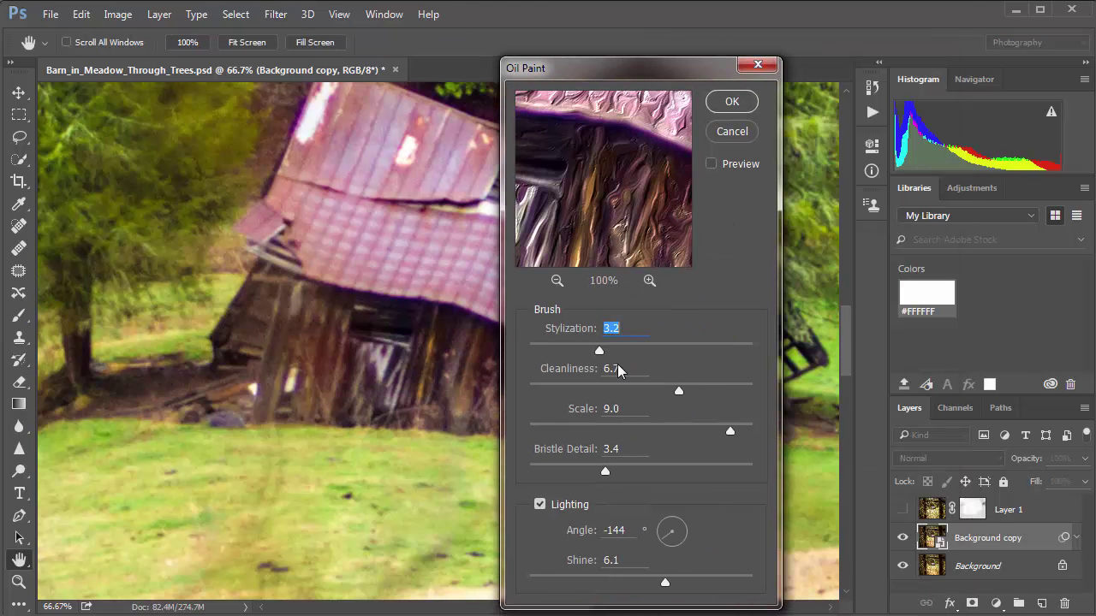
{"action": "mouse_move", "coordinate": [599, 351]}
{"action": "left_mouse_down"}
{"action": "mouse_move", "coordinate": [582, 353]}
{"action": "mouse_move", "coordinate": [599, 351]}
{"action": "left_mouse_up"}
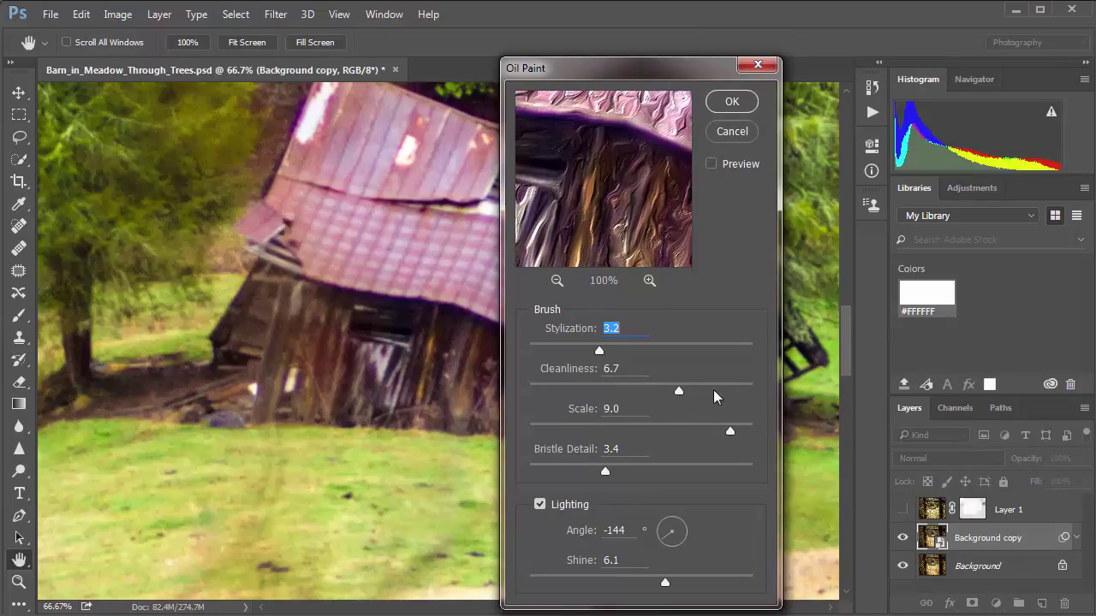
{"action": "left_click", "coordinate": [754, 103]}
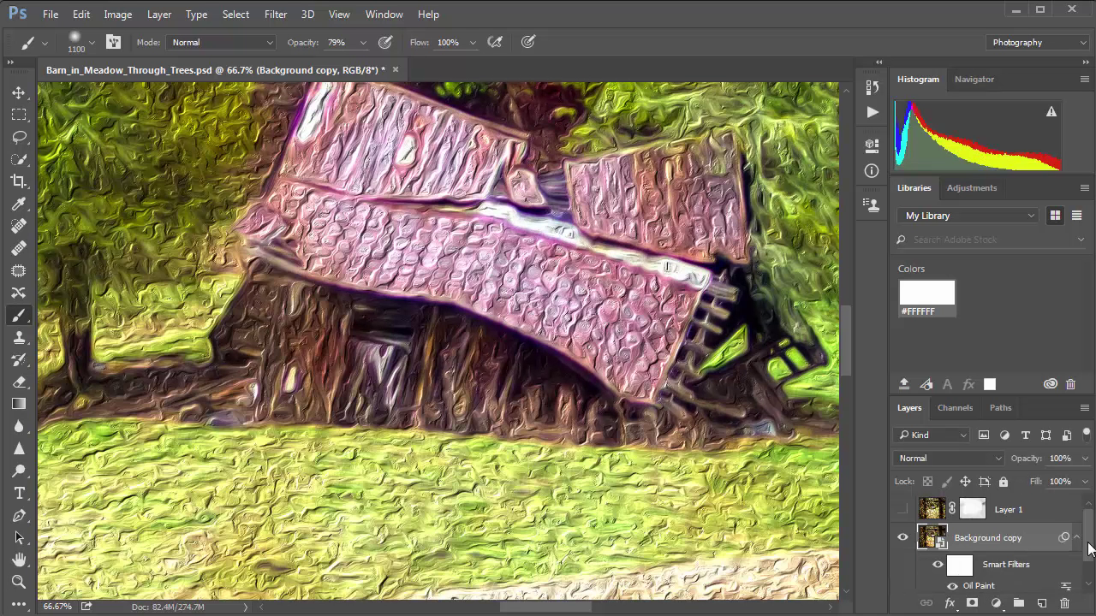
Edit the Oil Paint smart filter to stylization 6.1, cleanliness 2.2, bristle detail 1.5 and shine 7.4
{"action": "left_click_drag", "start_coordinate": [1088, 542], "coordinate": [1088, 550]}
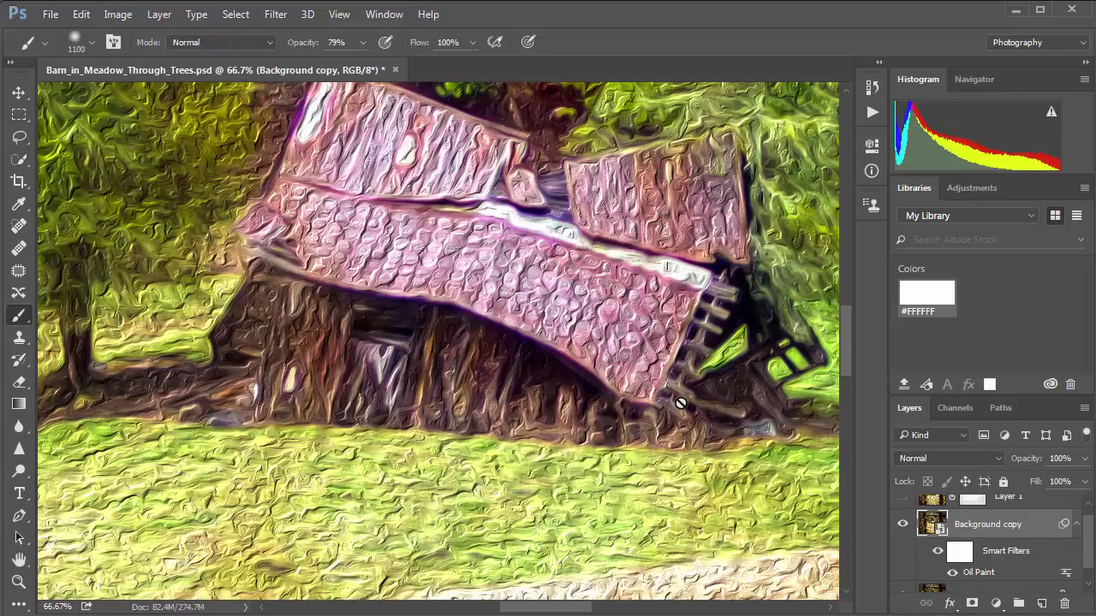
{"action": "scroll", "coordinate": [642, 346], "scroll_direction": "up", "scroll_amount": 2}
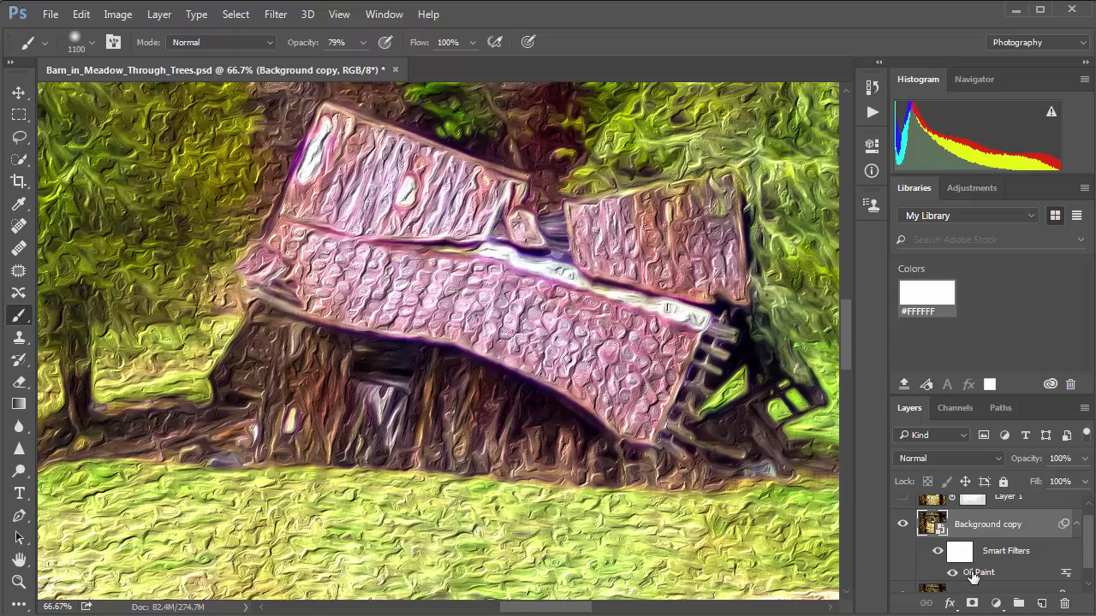
{"action": "double_click", "coordinate": [960, 555]}
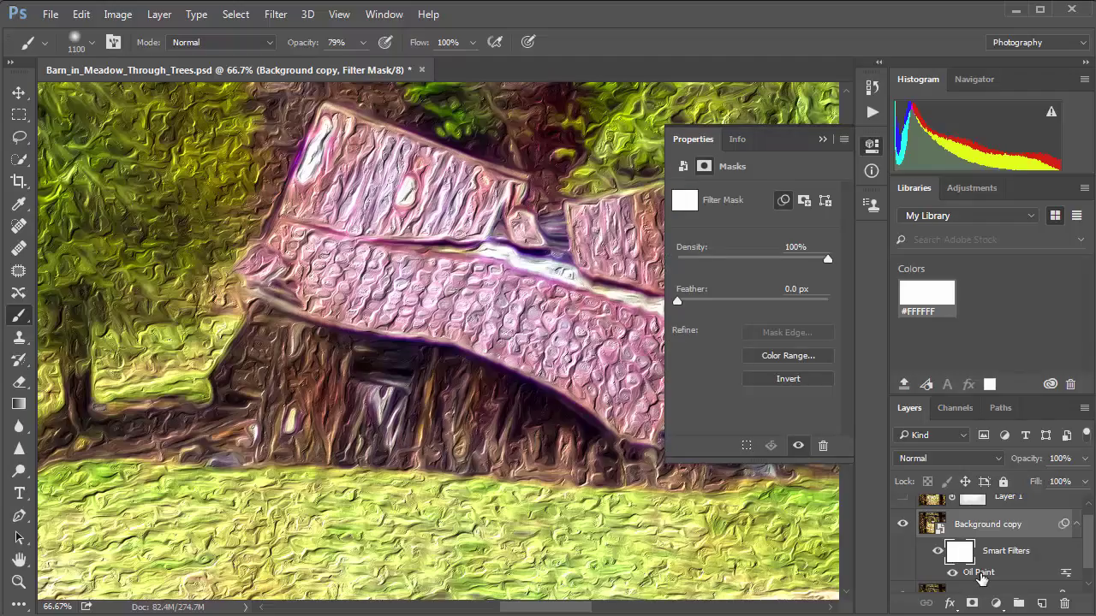
{"action": "double_click", "coordinate": [978, 572]}
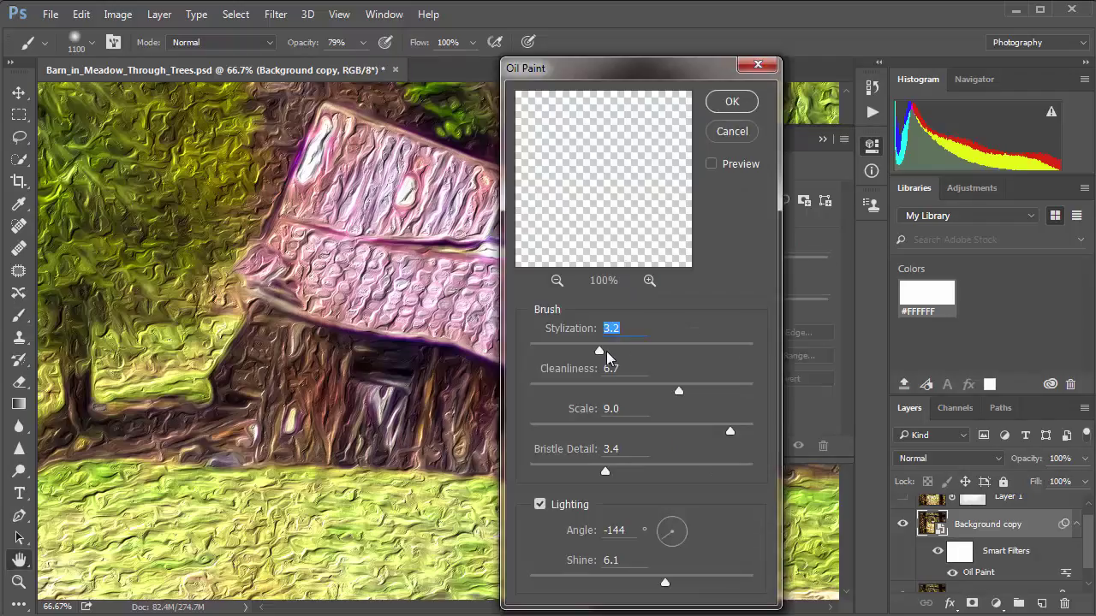
{"action": "left_click_drag", "start_coordinate": [599, 350], "coordinate": [665, 355]}
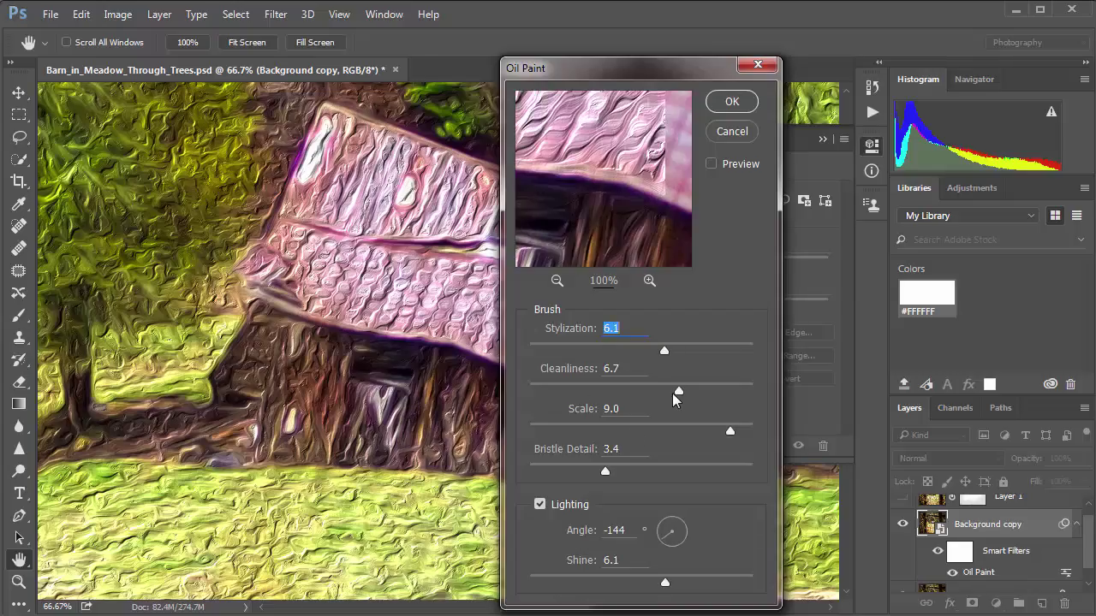
{"action": "left_click_drag", "start_coordinate": [677, 391], "coordinate": [577, 391]}
{"action": "mouse_move", "coordinate": [605, 470]}
{"action": "left_mouse_down"}
{"action": "mouse_move", "coordinate": [555, 473]}
{"action": "mouse_move", "coordinate": [565, 472]}
{"action": "left_mouse_up"}
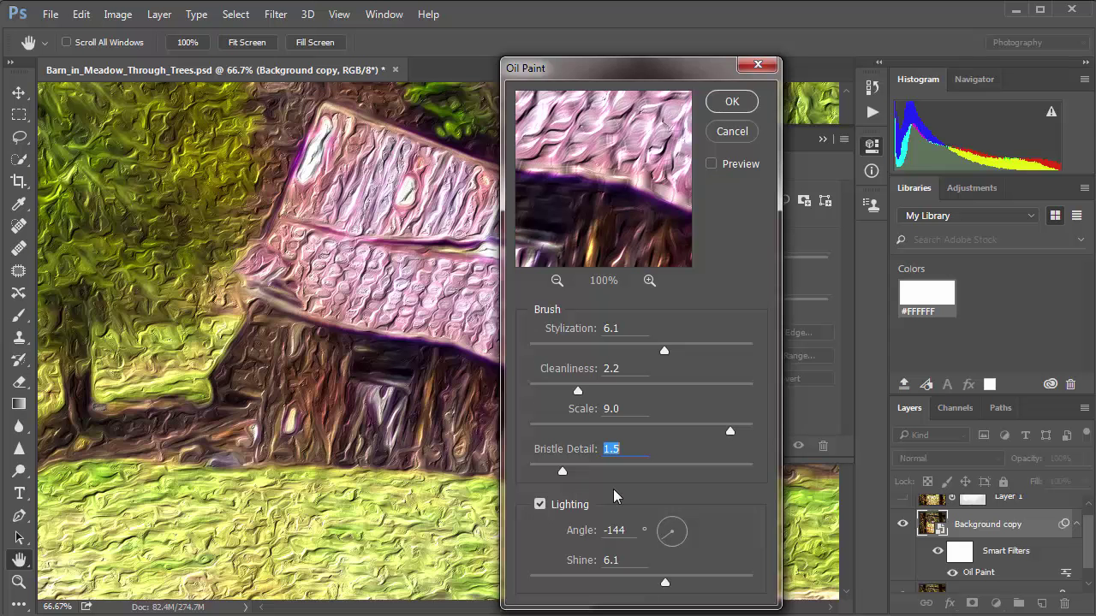
{"action": "left_click", "coordinate": [668, 583]}
{"action": "left_click", "coordinate": [695, 587]}
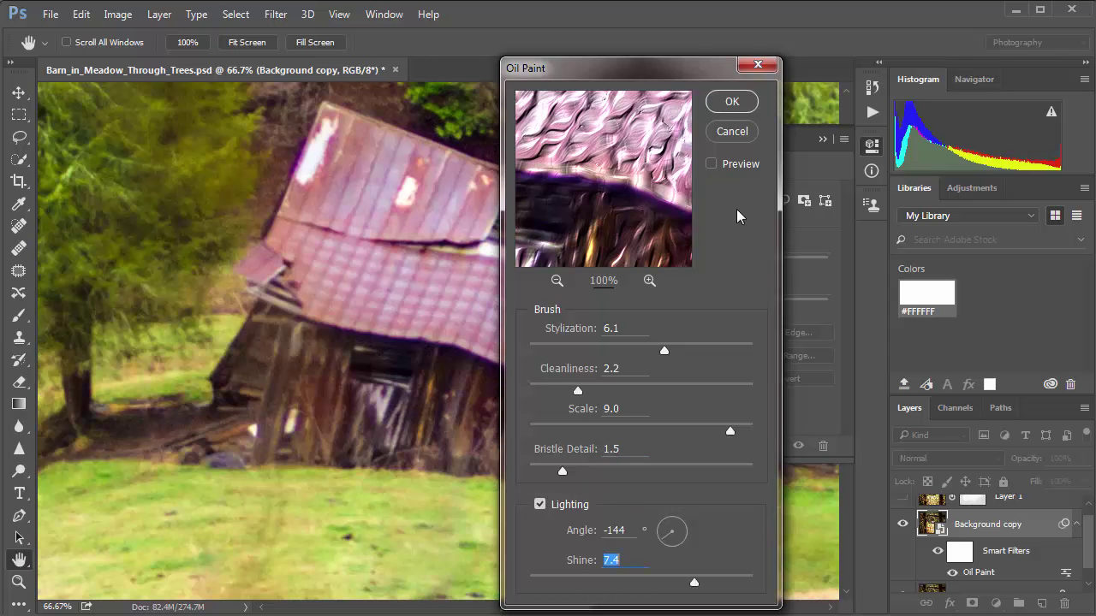
{"action": "left_click", "coordinate": [730, 103]}
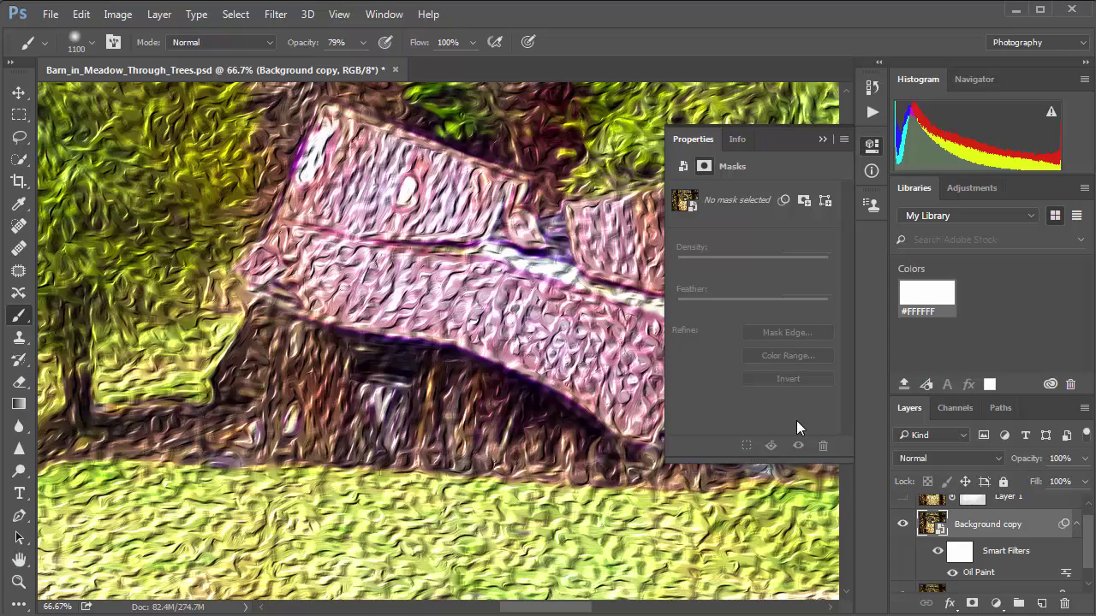
Rework the Oil Paint smart filter with stylization 2.1, cleanliness 6.8, bristle detail 7.8 and shine 8.4
{"action": "double_click", "coordinate": [982, 575]}
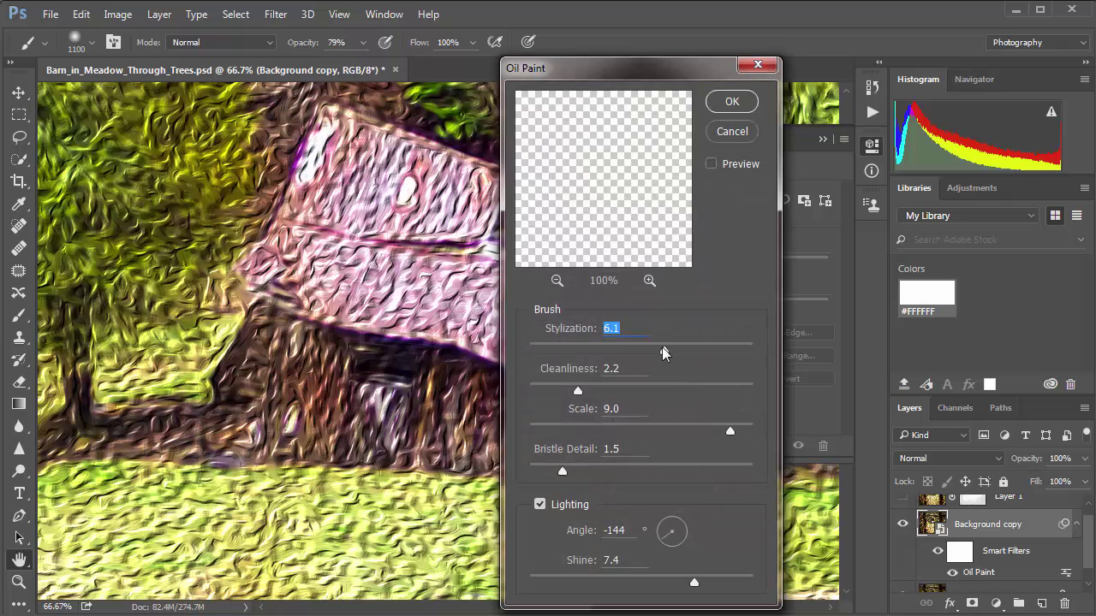
{"action": "left_click_drag", "start_coordinate": [663, 351], "coordinate": [574, 352]}
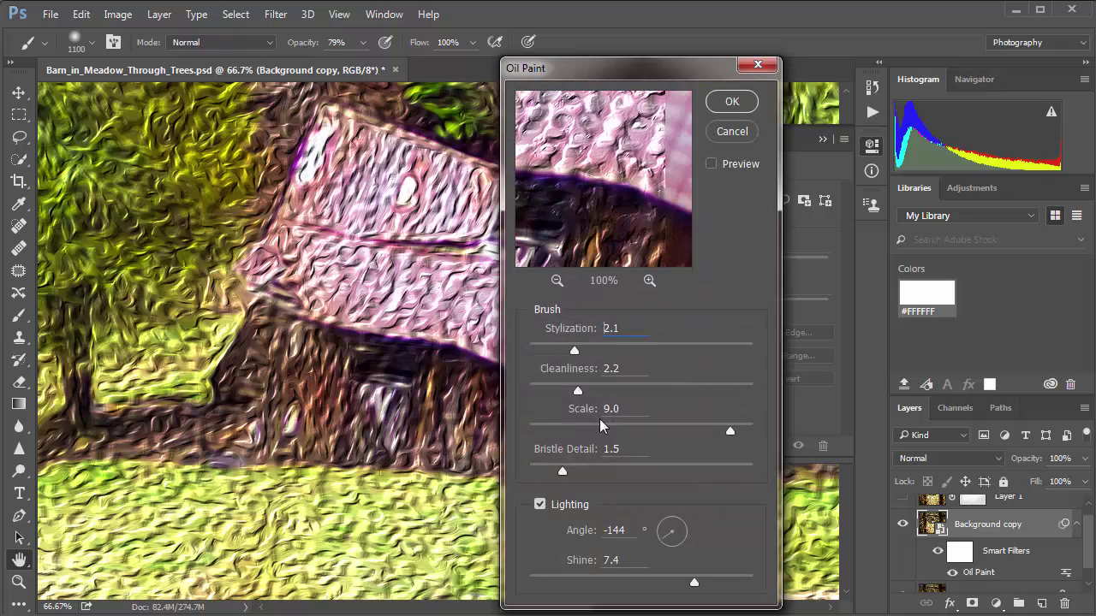
{"action": "left_click", "coordinate": [681, 390]}
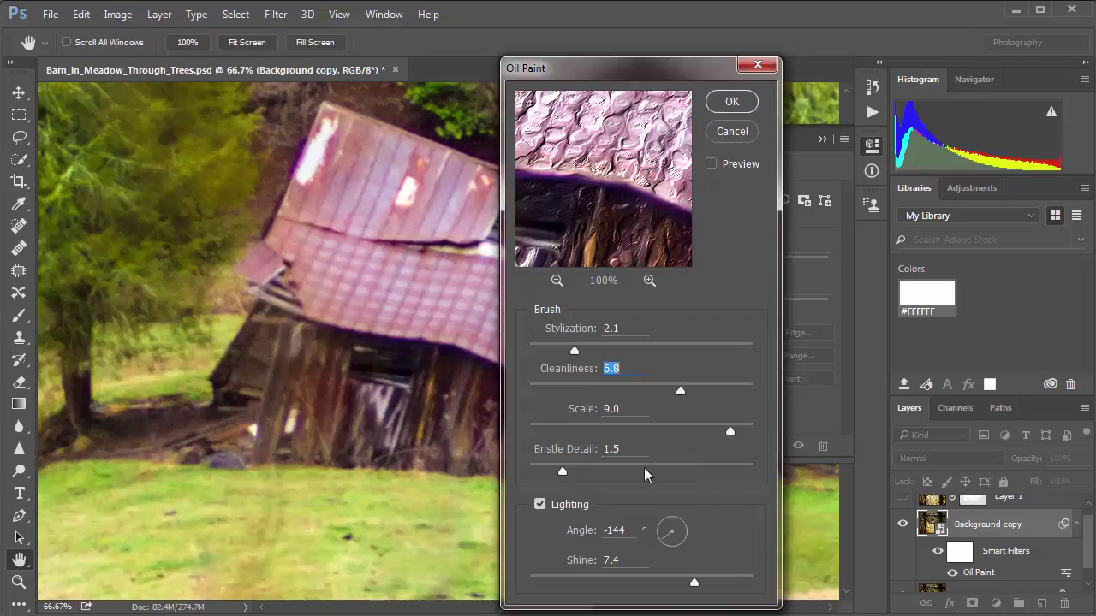
{"action": "left_click_drag", "start_coordinate": [645, 474], "coordinate": [707, 471]}
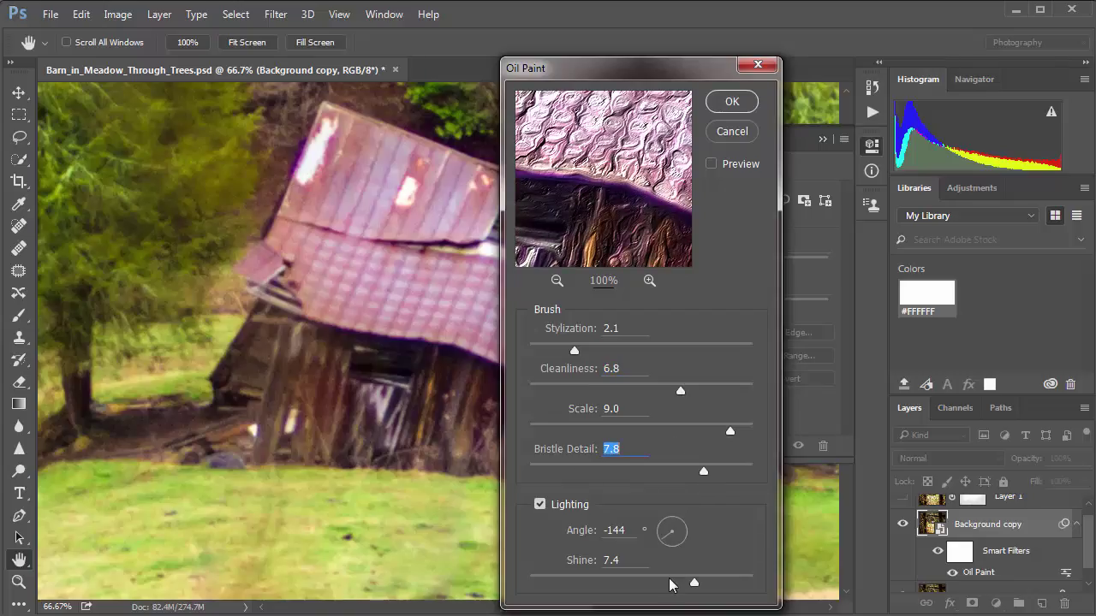
{"action": "left_click_drag", "start_coordinate": [693, 583], "coordinate": [717, 583]}
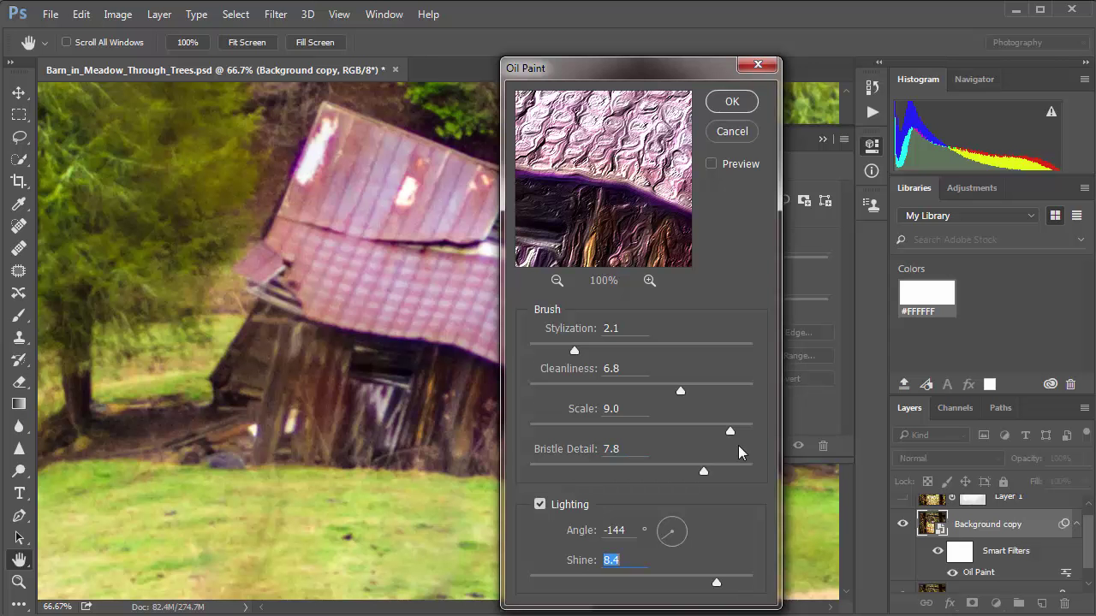
{"action": "left_click", "coordinate": [731, 101]}
Target the smart filter mask with a black brush, and undo a trial stroke over the barn
{"action": "key", "text": "b"}
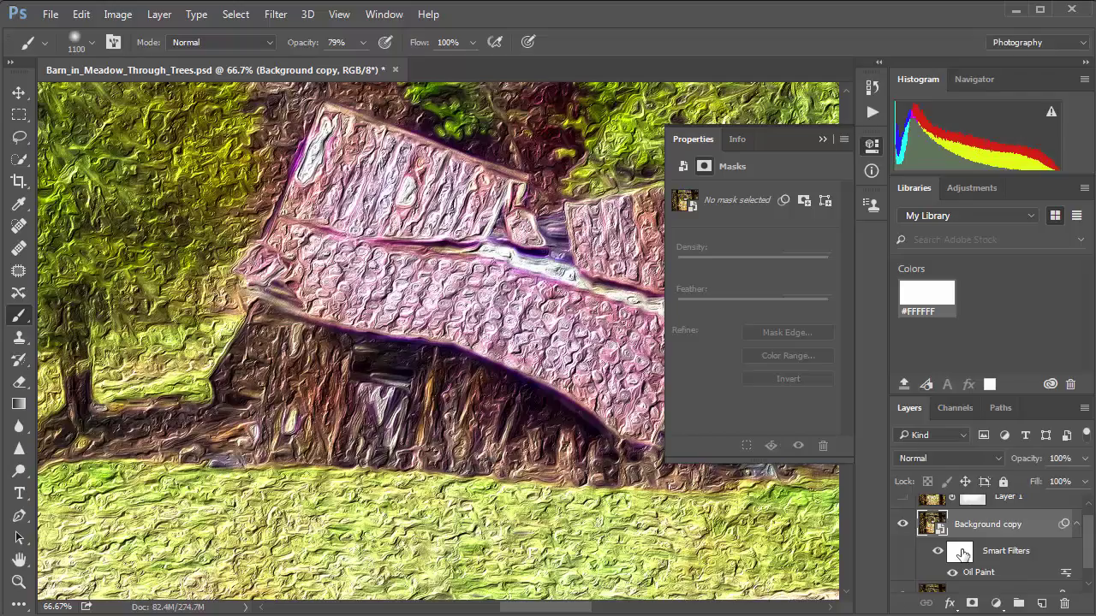
{"action": "left_click", "coordinate": [962, 555]}
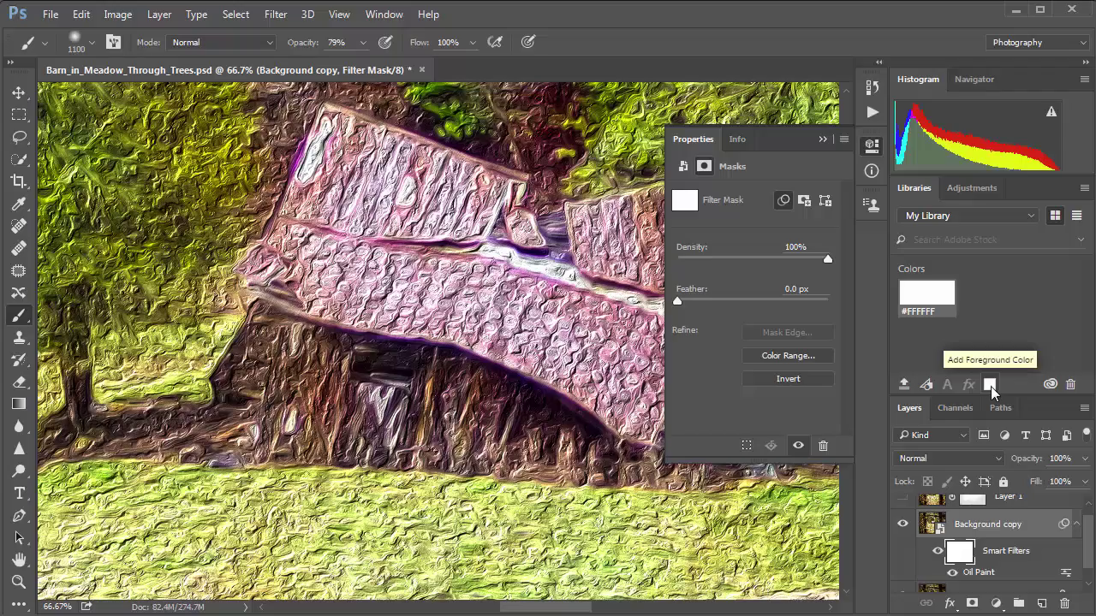
{"action": "key", "text": "x"}
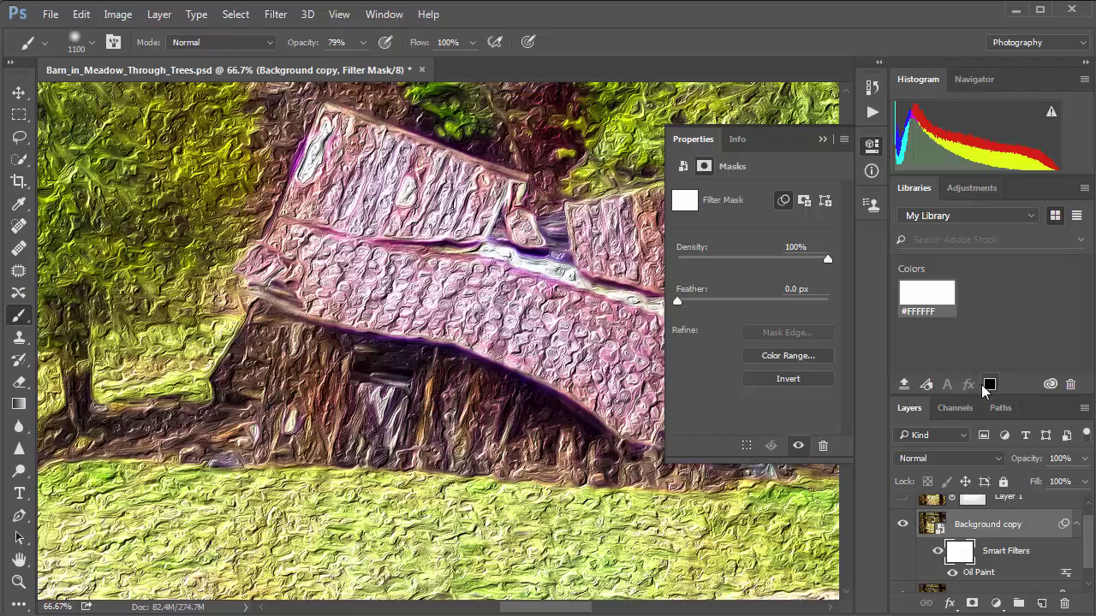
{"action": "mouse_move", "coordinate": [411, 342]}
{"action": "left_mouse_down"}
{"action": "mouse_move", "coordinate": [342, 411]}
{"action": "mouse_move", "coordinate": [403, 360]}
{"action": "mouse_move", "coordinate": [570, 368]}
{"action": "mouse_move", "coordinate": [509, 381]}
{"action": "left_mouse_up"}
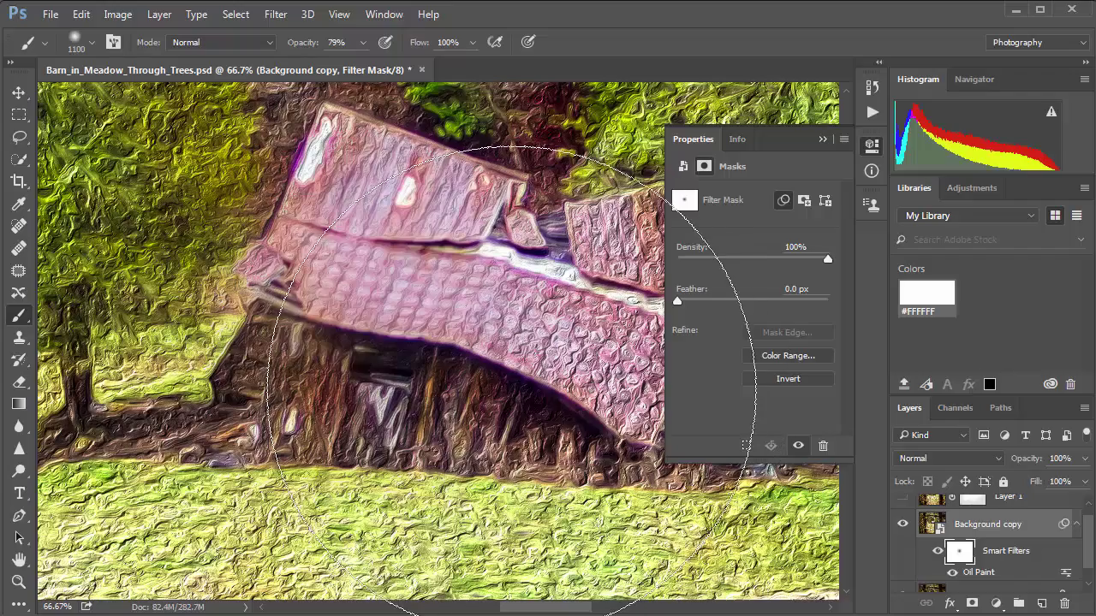
{"action": "key", "text": "ctrl+z"}
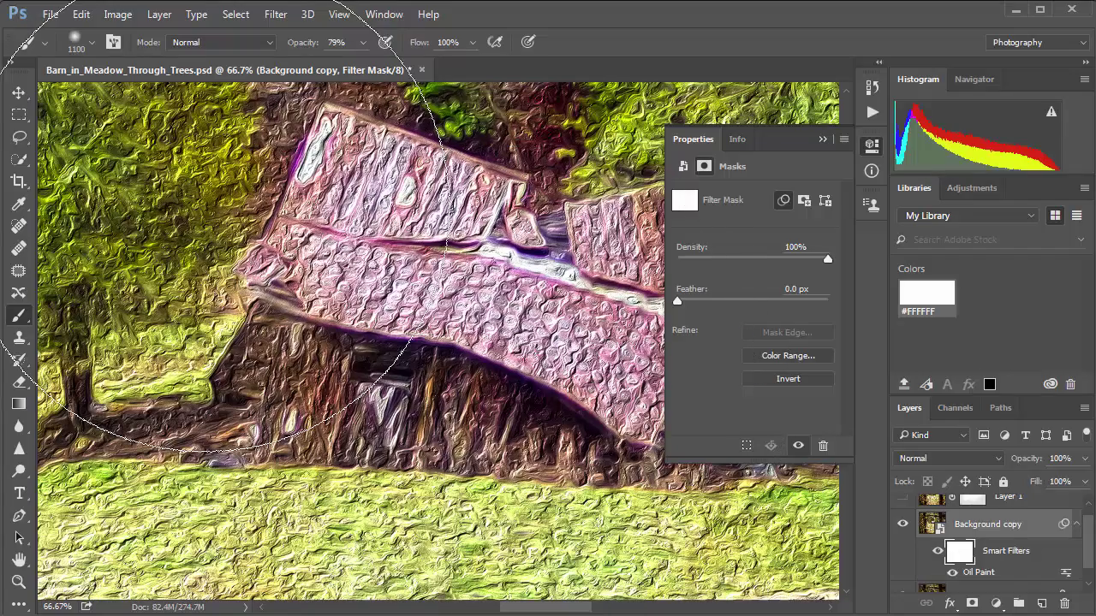
Paint black over the barn's roof on the filter mask with a 250 px brush at 33% opacity
{"action": "left_click", "coordinate": [361, 45]}
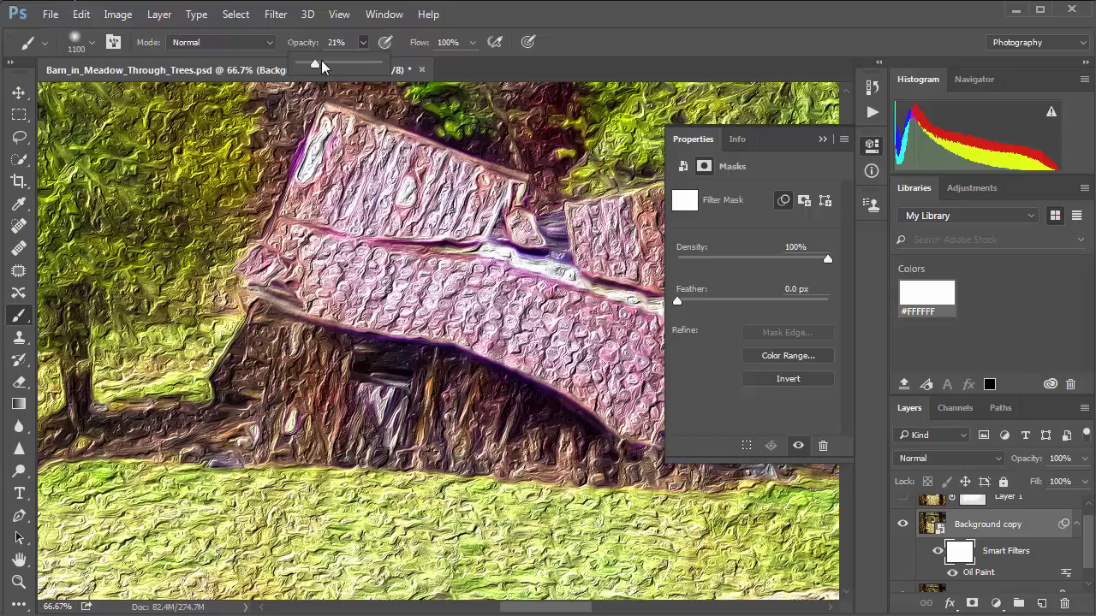
{"action": "left_click_drag", "start_coordinate": [322, 67], "coordinate": [325, 69]}
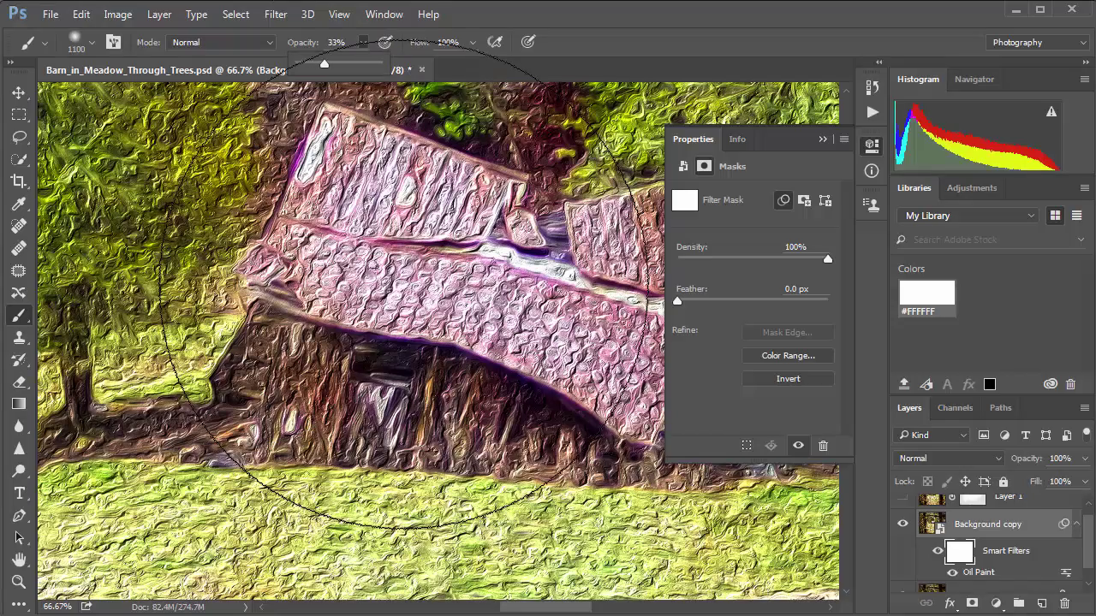
{"action": "key", "text": "bracketleft"}
{"action": "key", "text": "bracketleft"}
{"action": "key", "text": "bracketleft"}
{"action": "key", "text": "bracketleft"}
{"action": "key", "text": "bracketleft"}
{"action": "key", "text": "bracketleft"}
{"action": "key", "text": "bracketleft"}
{"action": "key", "text": "bracketleft"}
{"action": "key", "text": "bracketleft"}
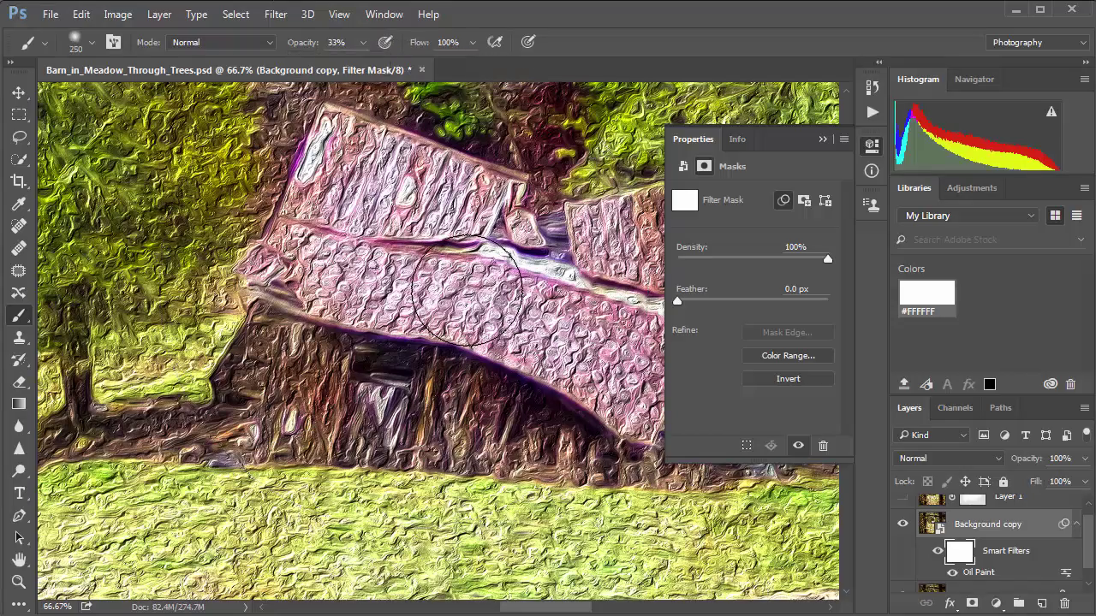
{"action": "mouse_move", "coordinate": [613, 351]}
{"action": "left_mouse_down"}
{"action": "mouse_move", "coordinate": [478, 312]}
{"action": "mouse_move", "coordinate": [573, 337]}
{"action": "mouse_move", "coordinate": [287, 282]}
{"action": "mouse_move", "coordinate": [552, 343]}
{"action": "mouse_move", "coordinate": [650, 389]}
{"action": "mouse_move", "coordinate": [657, 423]}
{"action": "mouse_move", "coordinate": [466, 335]}
{"action": "mouse_move", "coordinate": [287, 281]}
{"action": "mouse_move", "coordinate": [475, 305]}
{"action": "mouse_move", "coordinate": [451, 202]}
{"action": "mouse_move", "coordinate": [335, 187]}
{"action": "mouse_move", "coordinate": [450, 205]}
{"action": "mouse_move", "coordinate": [365, 188]}
{"action": "mouse_move", "coordinate": [345, 212]}
{"action": "mouse_move", "coordinate": [563, 281]}
{"action": "mouse_move", "coordinate": [636, 241]}
{"action": "mouse_move", "coordinate": [621, 265]}
{"action": "left_mouse_up"}
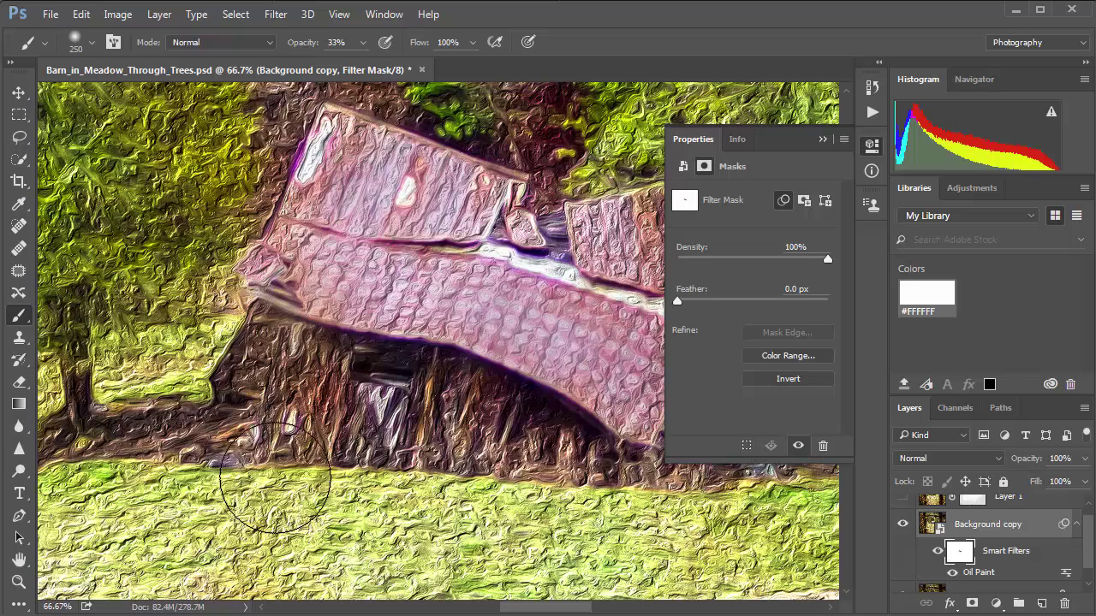
Enlarge the brush to 1200 px and paint black on the filter mask over the dark left trunk and its surroundings
{"action": "key", "text": "space"}
{"action": "left_click_drag", "start_coordinate": [376, 474], "coordinate": [670, 569]}
{"action": "left_click_drag", "start_coordinate": [340, 343], "coordinate": [390, 497]}
{"action": "left_click_drag", "start_coordinate": [397, 334], "coordinate": [426, 406]}
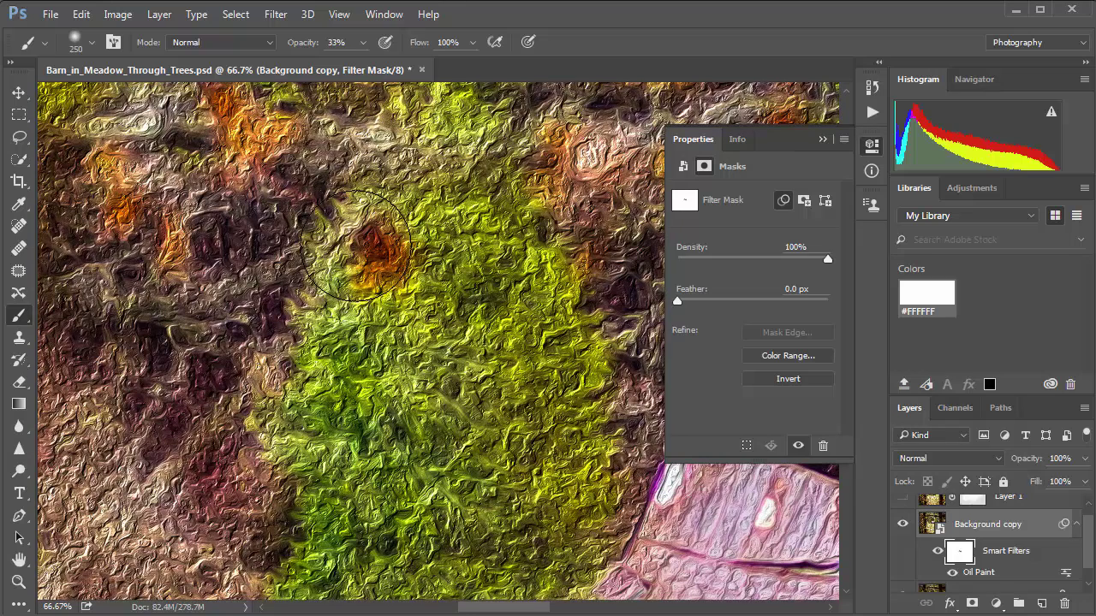
{"action": "scroll", "coordinate": [355, 244], "scroll_direction": "down", "scroll_amount": 3}
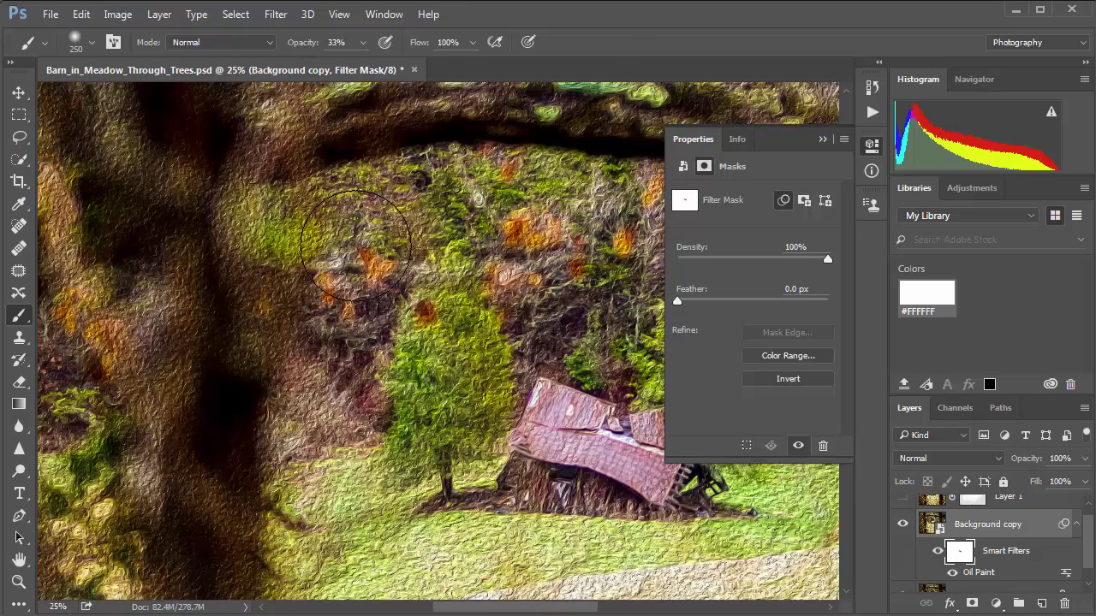
{"action": "left_click_drag", "start_coordinate": [417, 251], "coordinate": [333, 299]}
{"action": "key", "text": "bracketright"}
{"action": "key", "text": "bracketright"}
{"action": "key", "text": "bracketright"}
{"action": "key", "text": "bracketright"}
{"action": "key", "text": "bracketright"}
{"action": "key", "text": "bracketright"}
{"action": "key", "text": "bracketright"}
{"action": "key", "text": "bracketright"}
{"action": "key", "text": "bracketright"}
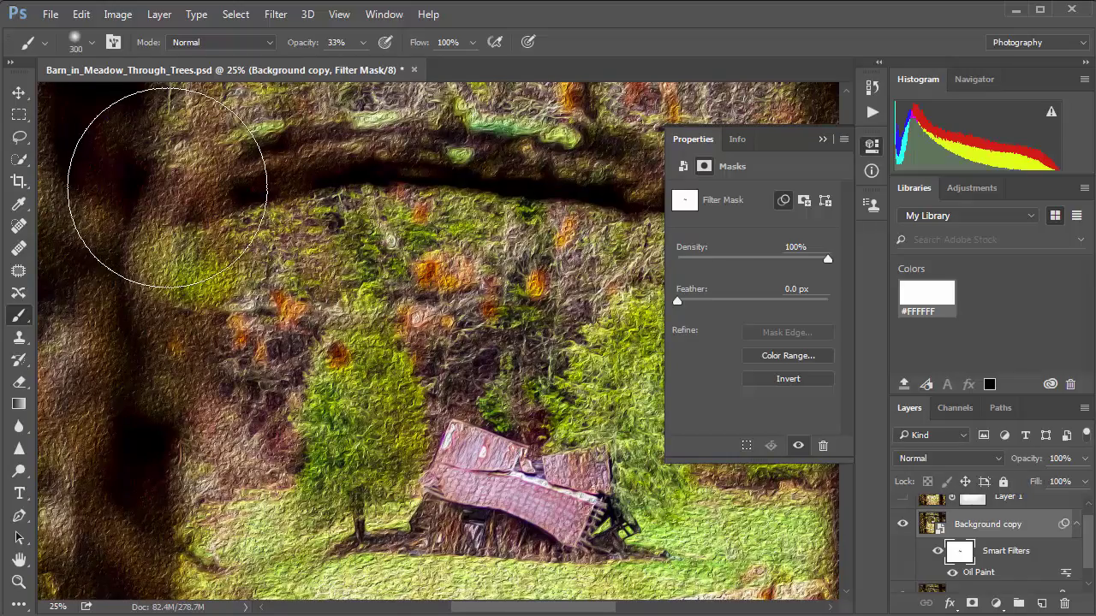
{"action": "mouse_move", "coordinate": [121, 153]}
{"action": "left_mouse_down"}
{"action": "mouse_move", "coordinate": [120, 371]}
{"action": "mouse_move", "coordinate": [84, 547]}
{"action": "mouse_move", "coordinate": [66, 215]}
{"action": "mouse_move", "coordinate": [64, 541]}
{"action": "mouse_move", "coordinate": [98, 224]}
{"action": "left_mouse_up"}
{"action": "mouse_move", "coordinate": [258, 173]}
{"action": "left_mouse_down"}
{"action": "mouse_move", "coordinate": [530, 129]}
{"action": "mouse_move", "coordinate": [395, 143]}
{"action": "mouse_move", "coordinate": [635, 153]}
{"action": "mouse_move", "coordinate": [445, 198]}
{"action": "mouse_move", "coordinate": [364, 202]}
{"action": "left_mouse_up"}
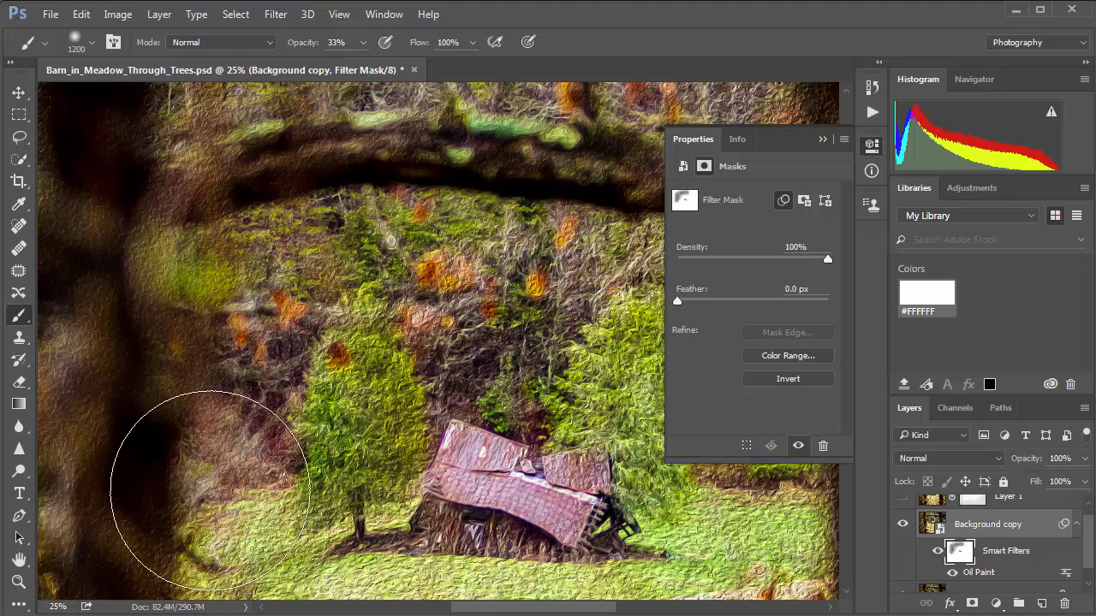
{"action": "left_click_drag", "start_coordinate": [421, 361], "coordinate": [165, 403]}
Paint black on the filter mask over the thick branch, the dark right trunk and the area beside it
{"action": "left_click_drag", "start_coordinate": [520, 169], "coordinate": [462, 176]}
{"action": "left_click_drag", "start_coordinate": [385, 181], "coordinate": [184, 189]}
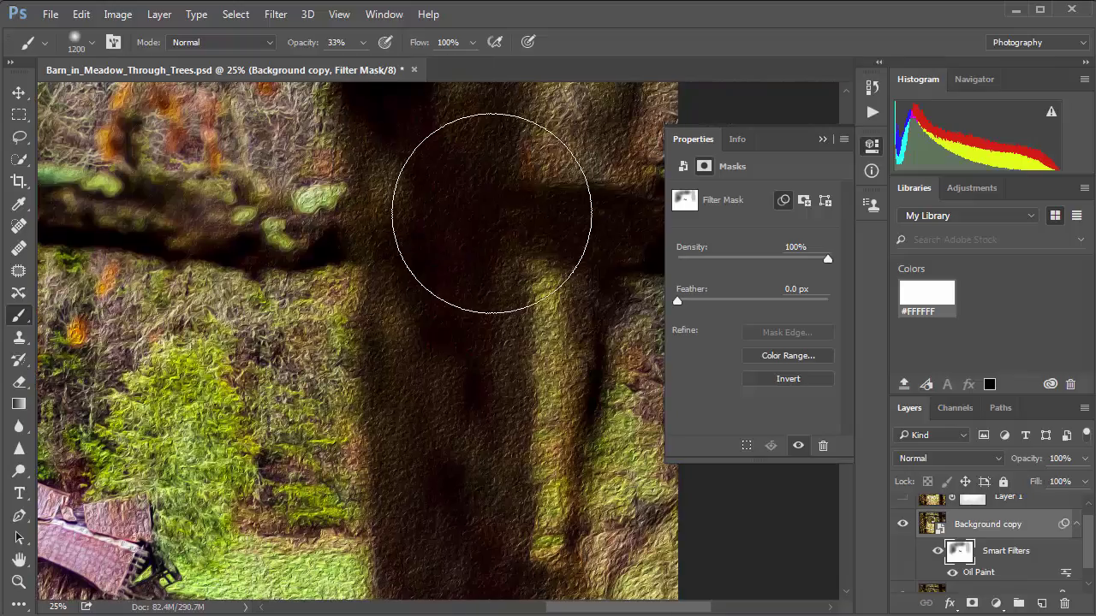
{"action": "mouse_move", "coordinate": [613, 496]}
{"action": "left_mouse_down"}
{"action": "mouse_move", "coordinate": [589, 160]}
{"action": "mouse_move", "coordinate": [601, 462]}
{"action": "mouse_move", "coordinate": [522, 549]}
{"action": "mouse_move", "coordinate": [464, 333]}
{"action": "mouse_move", "coordinate": [374, 431]}
{"action": "mouse_move", "coordinate": [331, 548]}
{"action": "left_mouse_up"}
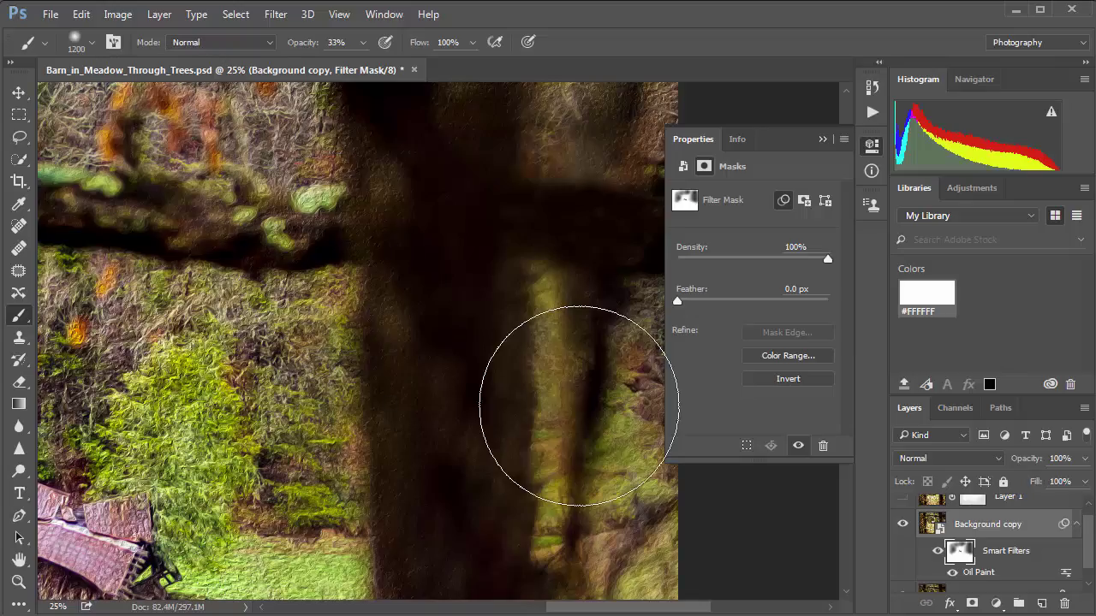
Paint on the filter mask over the foreground meadow below the barn with the 1200 px brush at 33% opacity
{"action": "left_click_drag", "start_coordinate": [362, 354], "coordinate": [510, 401]}
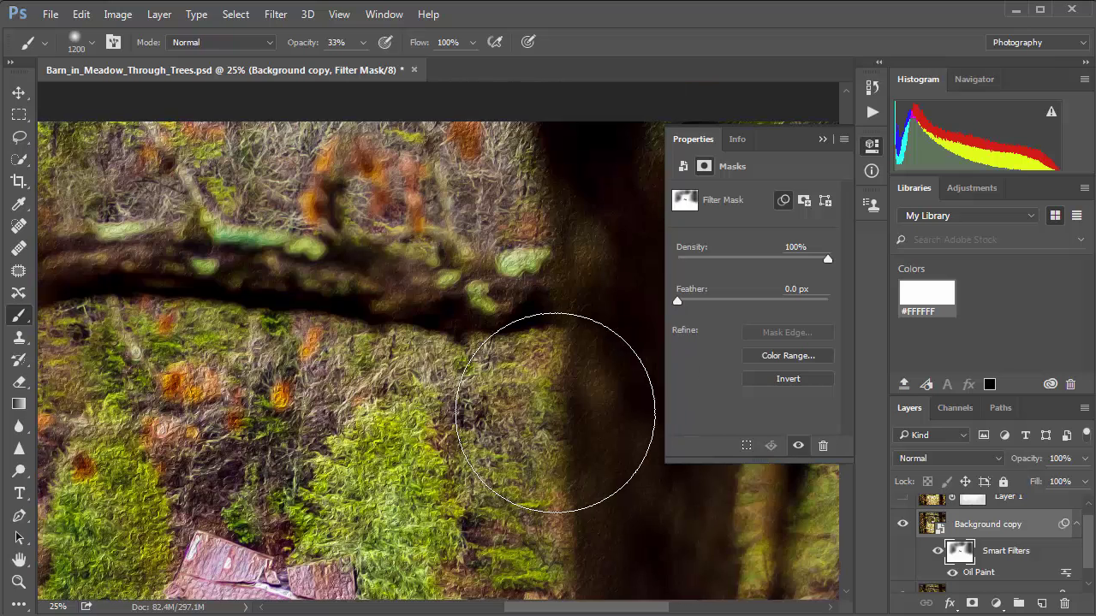
{"action": "scroll", "coordinate": [554, 413], "scroll_direction": "down", "scroll_amount": 1}
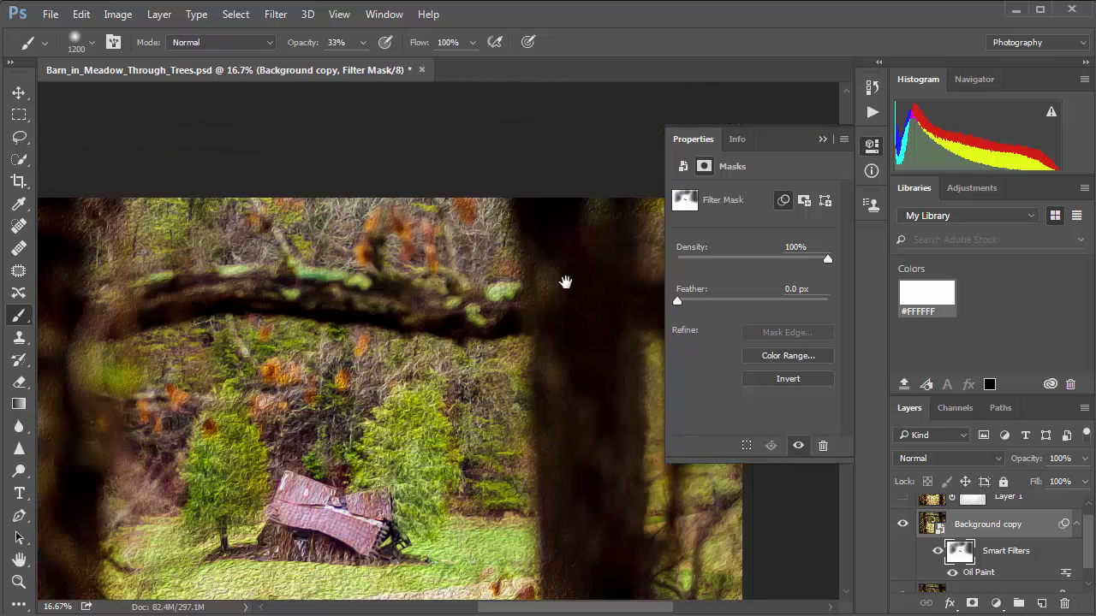
{"action": "mouse_move", "coordinate": [565, 283]}
{"action": "left_mouse_down"}
{"action": "mouse_move", "coordinate": [569, 258]}
{"action": "mouse_move", "coordinate": [547, 282]}
{"action": "left_mouse_up"}
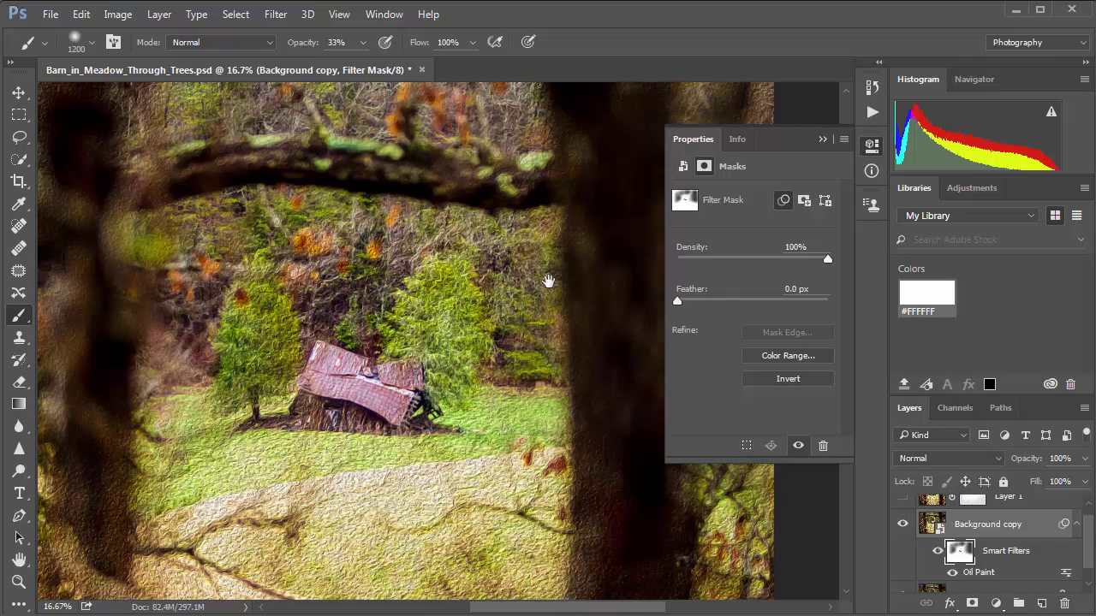
{"action": "mouse_move", "coordinate": [335, 541]}
{"action": "left_mouse_down"}
{"action": "mouse_move", "coordinate": [439, 540]}
{"action": "mouse_move", "coordinate": [224, 544]}
{"action": "mouse_move", "coordinate": [386, 523]}
{"action": "left_mouse_up"}
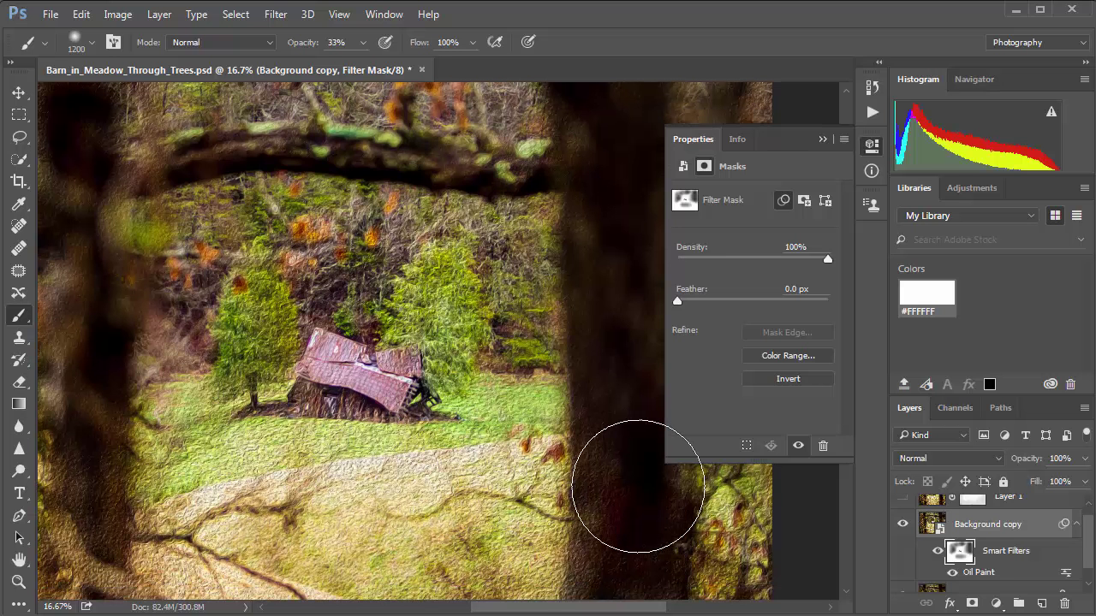
Reduce the brush to 200 px and paint on the filter mask over the grass around the barn
{"action": "key", "text": "ctrl+plus"}
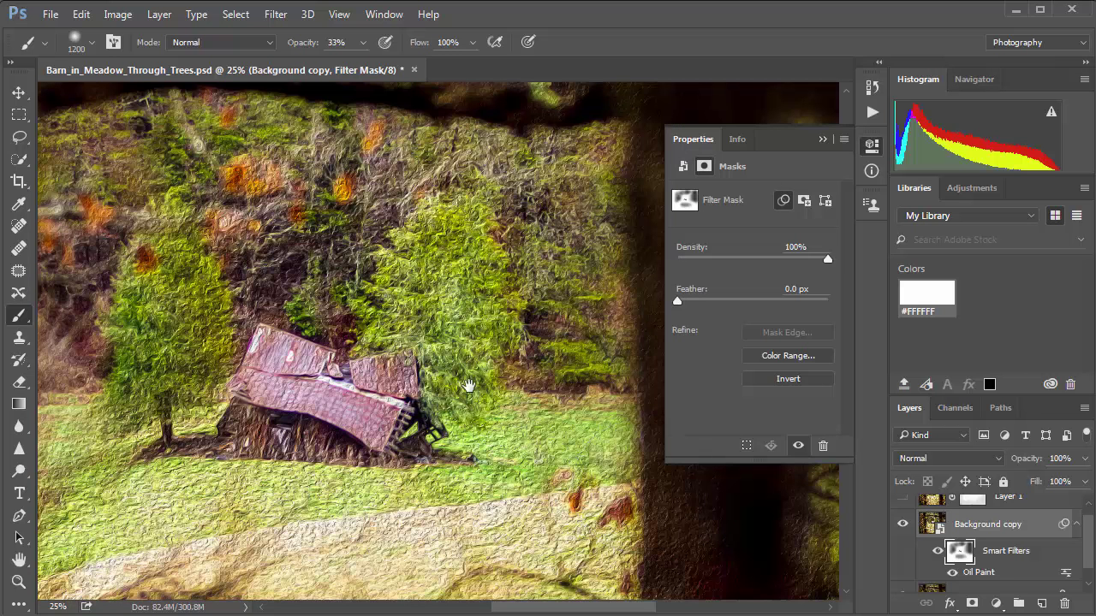
{"action": "left_click_drag", "start_coordinate": [467, 386], "coordinate": [504, 422]}
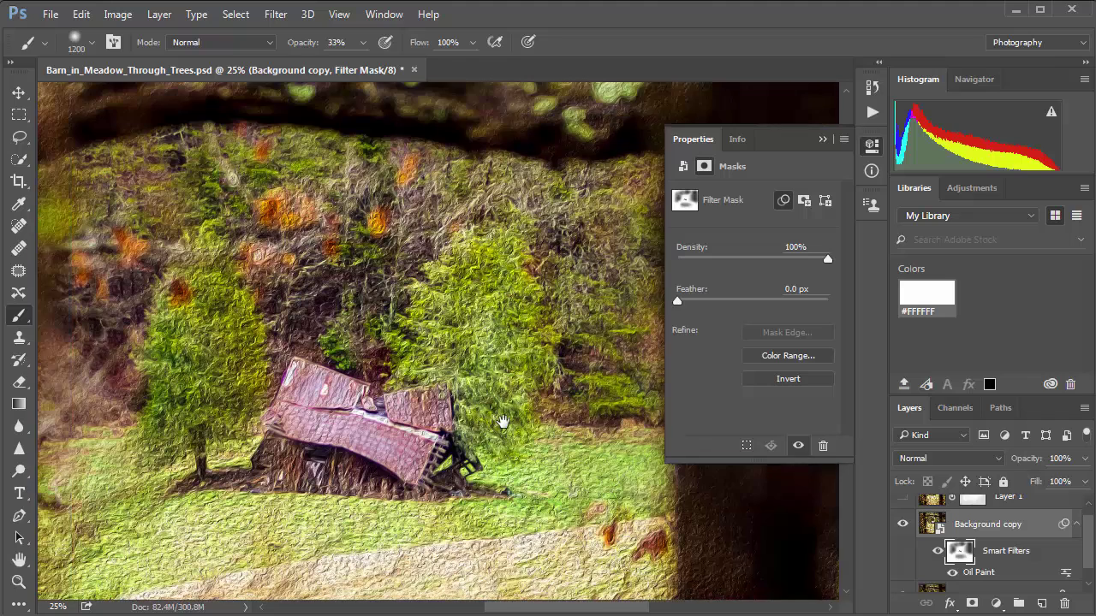
{"action": "key", "text": "ctrl+plus"}
{"action": "key", "text": "ctrl+plus"}
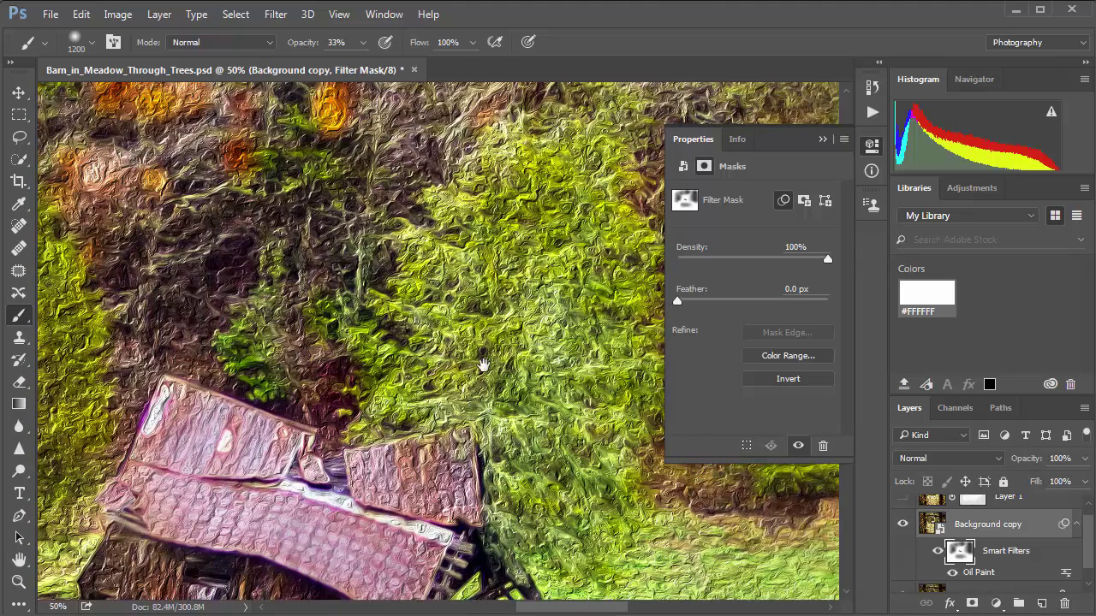
{"action": "left_click_drag", "start_coordinate": [484, 366], "coordinate": [509, 181]}
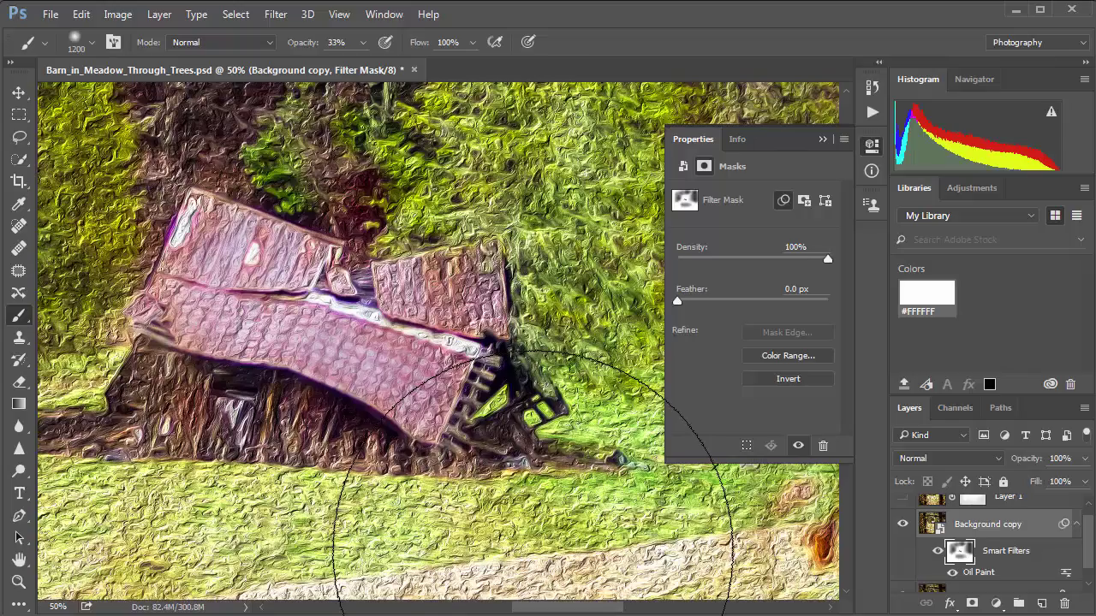
{"action": "key", "text": "bracketleft"}
{"action": "key", "text": "bracketleft"}
{"action": "key", "text": "bracketleft"}
{"action": "key", "text": "bracketleft"}
{"action": "key", "text": "bracketleft"}
{"action": "key", "text": "bracketleft"}
{"action": "key", "text": "bracketleft"}
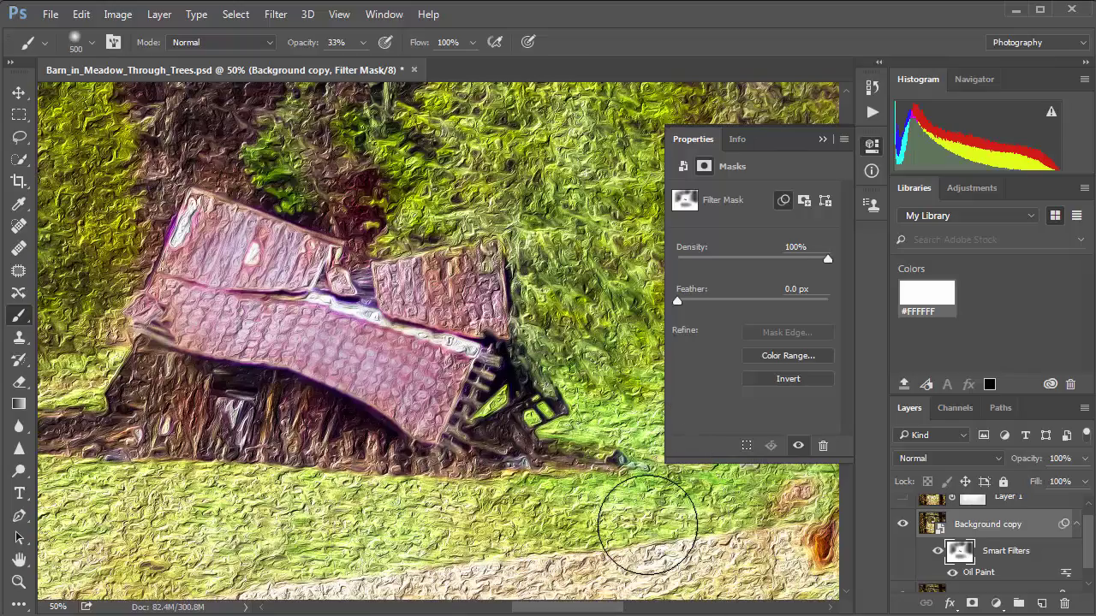
{"action": "key", "text": "bracketleft"}
{"action": "key", "text": "bracketleft"}
{"action": "key", "text": "bracketleft"}
{"action": "key", "text": "bracketleft"}
{"action": "key", "text": "bracketleft"}
{"action": "key", "text": "bracketleft"}
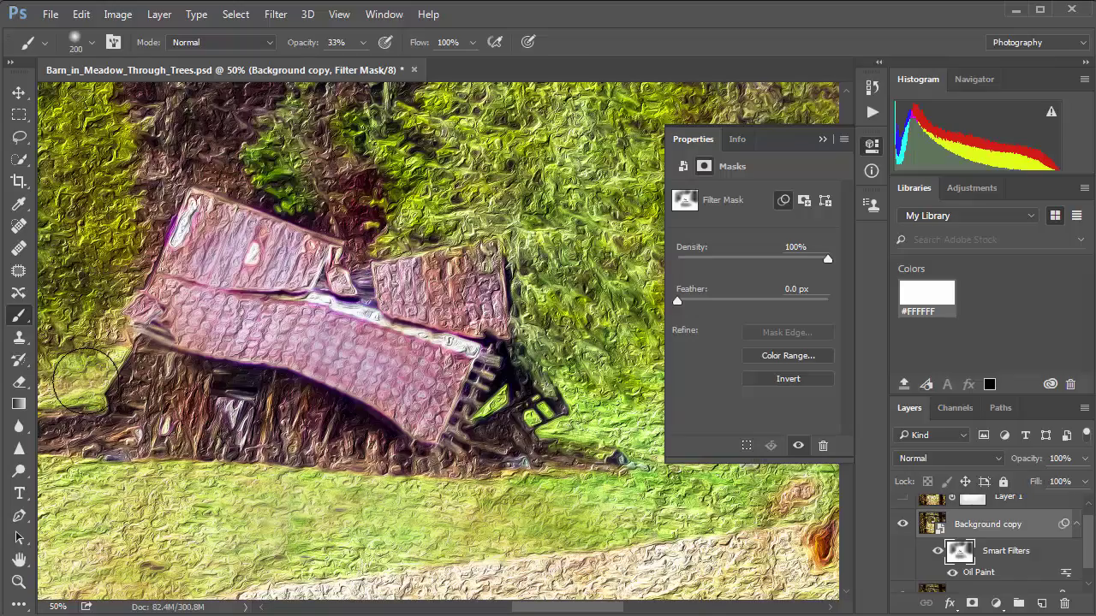
{"action": "left_click_drag", "start_coordinate": [641, 521], "coordinate": [453, 538]}
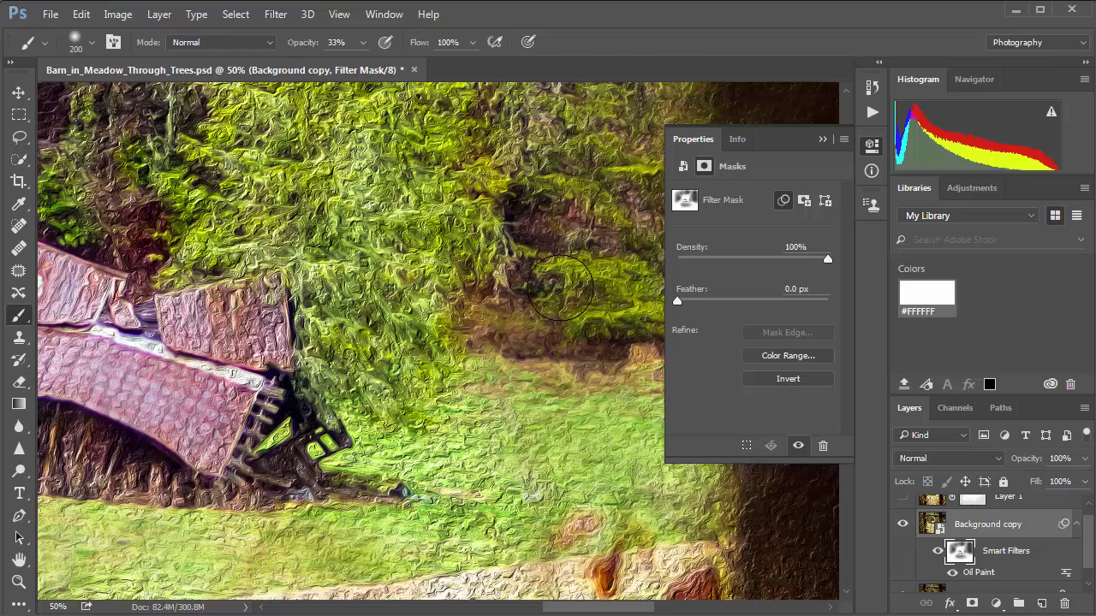
Paint on the filter mask over the bushes and the green tree to the right of the barn
{"action": "left_click_drag", "start_coordinate": [570, 357], "coordinate": [480, 384]}
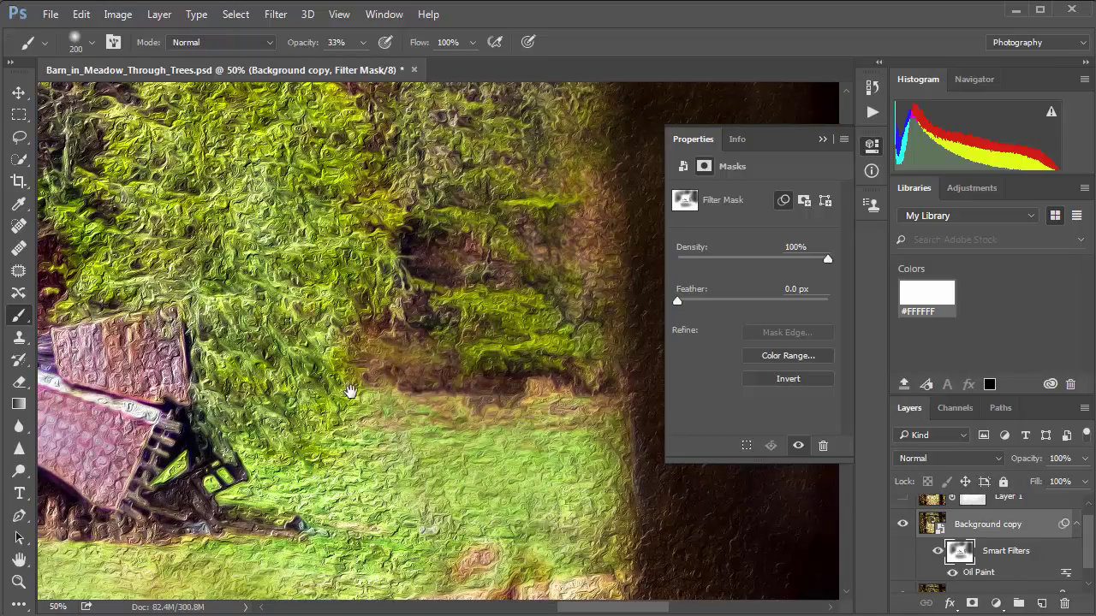
{"action": "left_click_drag", "start_coordinate": [350, 392], "coordinate": [483, 504]}
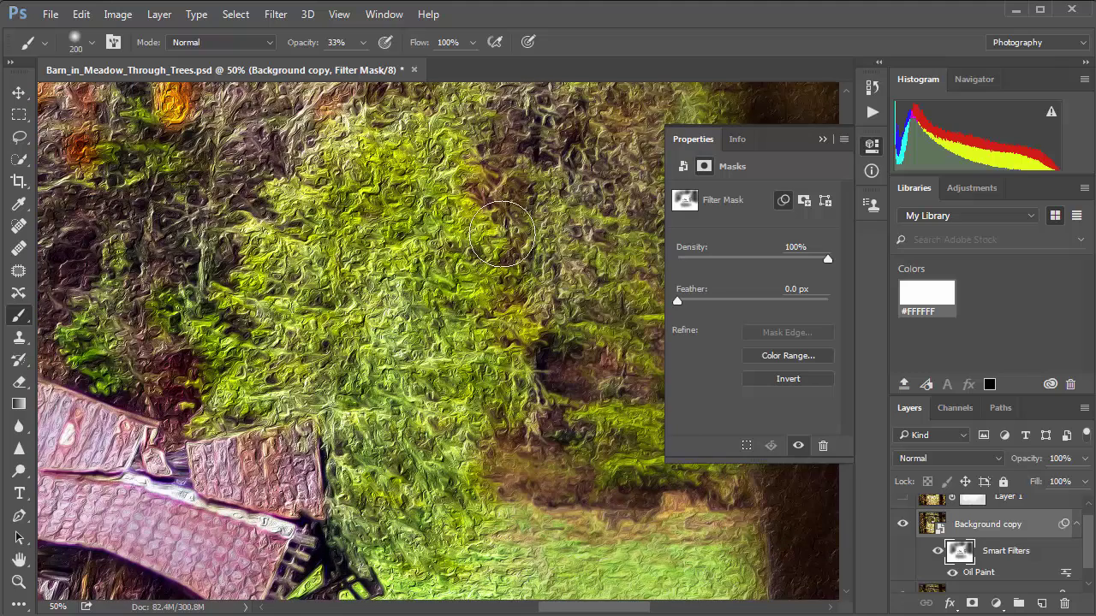
{"action": "left_click_drag", "start_coordinate": [460, 346], "coordinate": [558, 443]}
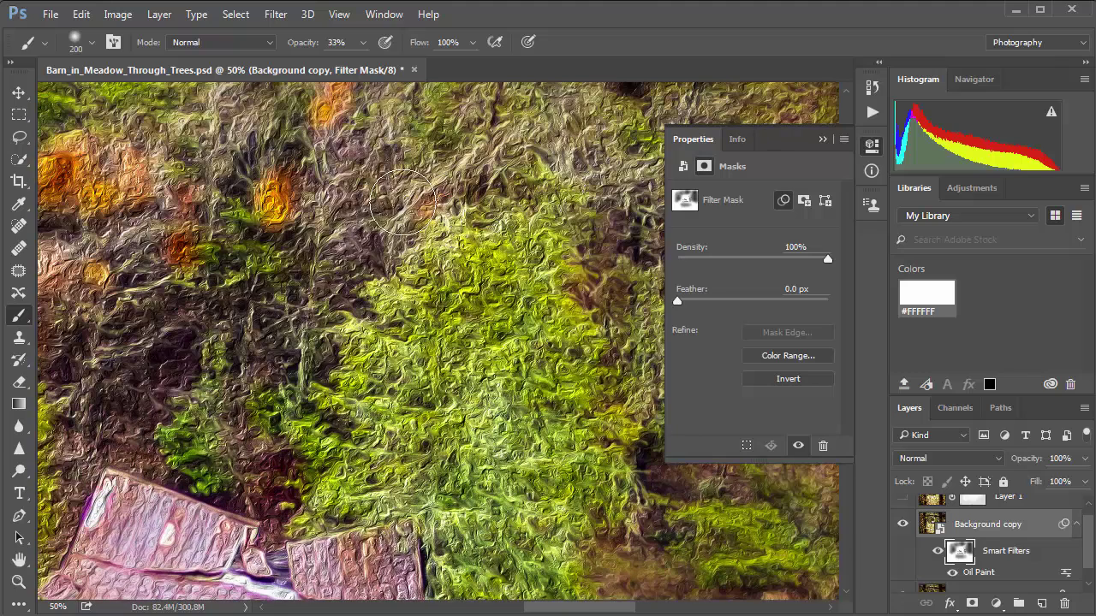
{"action": "mouse_move", "coordinate": [416, 205]}
{"action": "left_mouse_down"}
{"action": "mouse_move", "coordinate": [481, 168]}
{"action": "mouse_move", "coordinate": [515, 173]}
{"action": "mouse_move", "coordinate": [524, 147]}
{"action": "mouse_move", "coordinate": [572, 174]}
{"action": "left_mouse_up"}
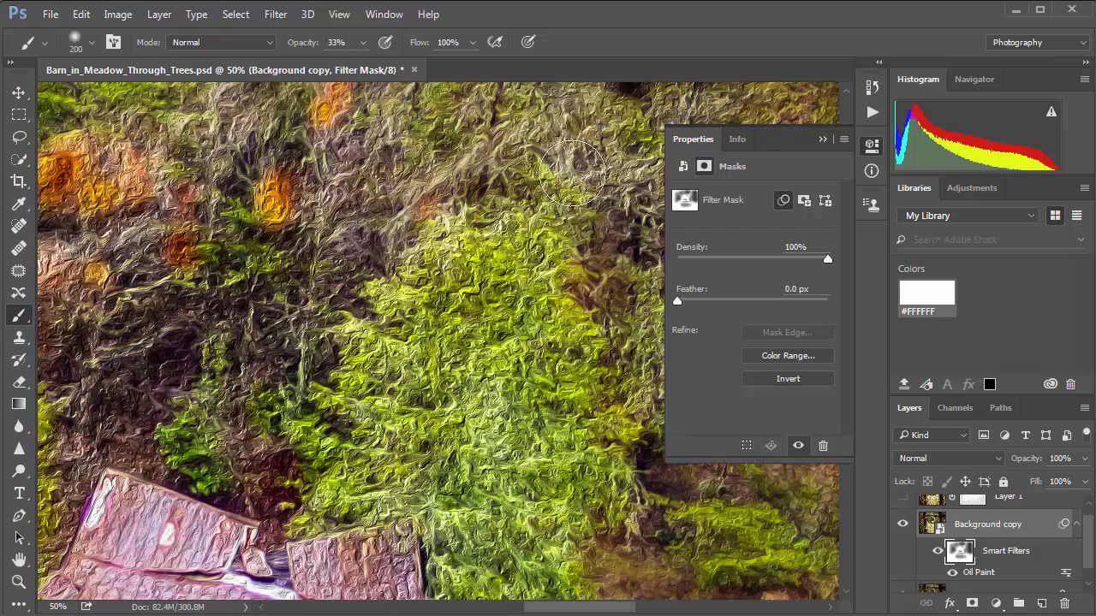
{"action": "left_click_drag", "start_coordinate": [460, 388], "coordinate": [673, 409]}
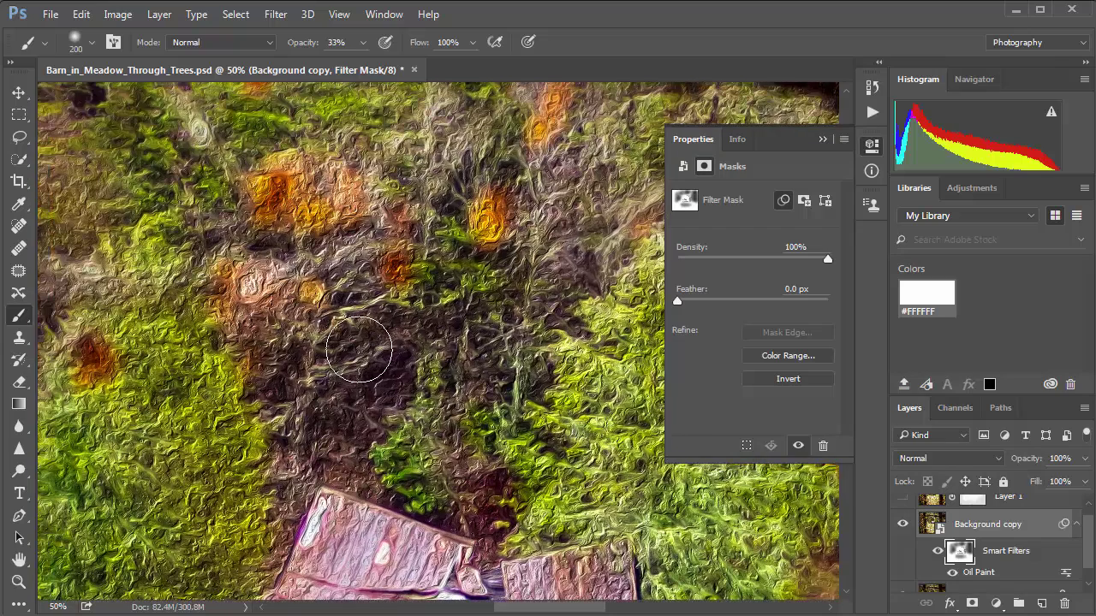
Paint on the filter mask over the dark woods above the barn and around the left tree, and collapse the mask properties
{"action": "left_click_drag", "start_coordinate": [359, 349], "coordinate": [267, 392]}
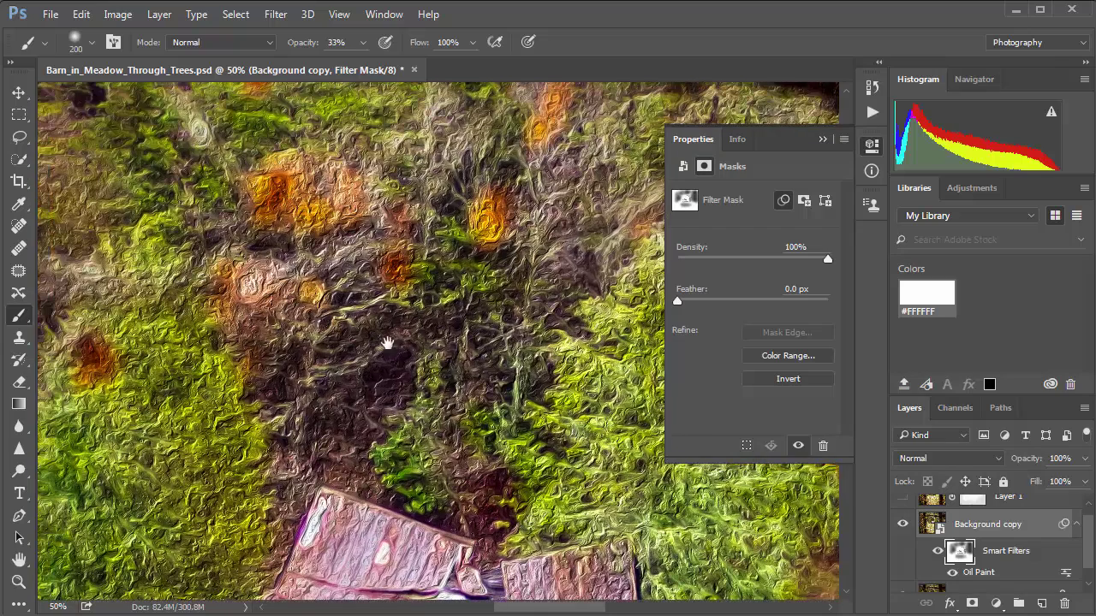
{"action": "left_click_drag", "start_coordinate": [387, 342], "coordinate": [548, 389]}
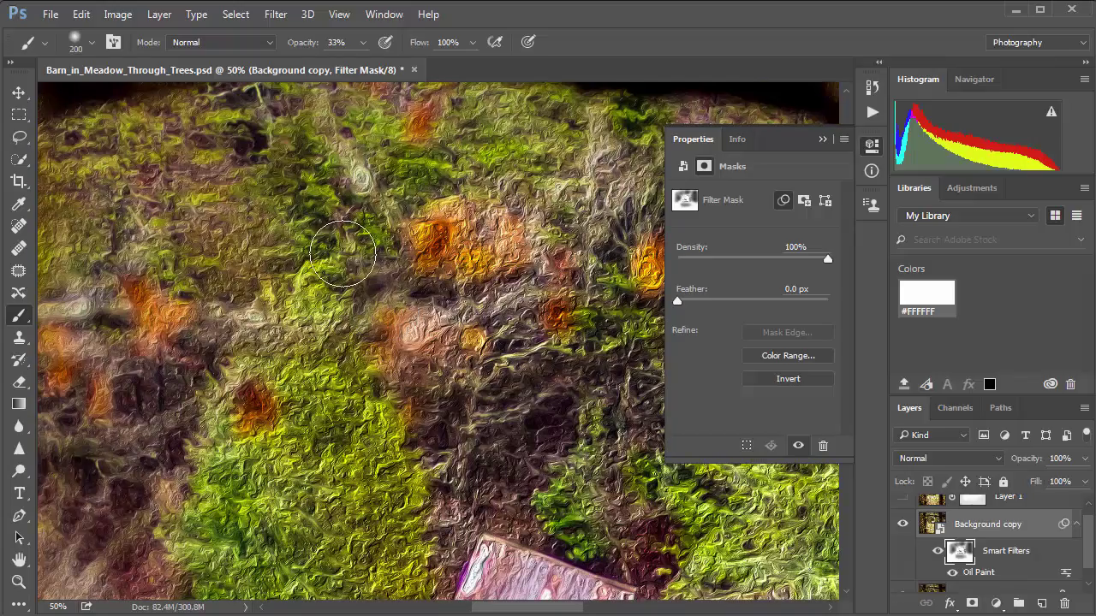
{"action": "mouse_move", "coordinate": [343, 254]}
{"action": "left_mouse_down"}
{"action": "mouse_move", "coordinate": [293, 250]}
{"action": "mouse_move", "coordinate": [240, 303]}
{"action": "mouse_move", "coordinate": [227, 344]}
{"action": "mouse_move", "coordinate": [145, 405]}
{"action": "left_mouse_up"}
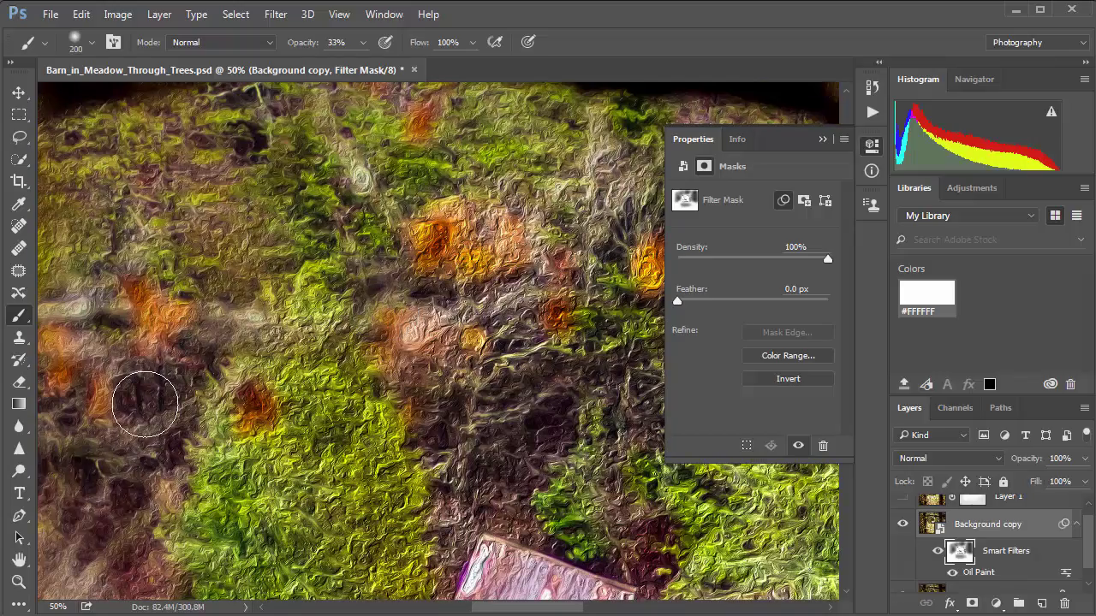
{"action": "left_click_drag", "start_coordinate": [356, 420], "coordinate": [428, 234]}
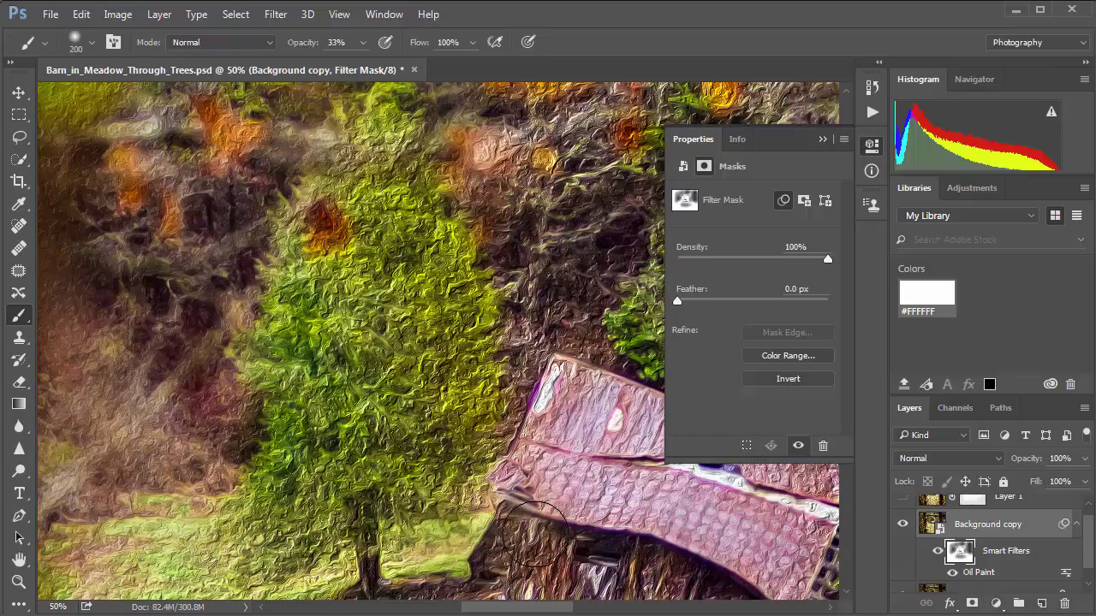
{"action": "left_click", "coordinate": [822, 140]}
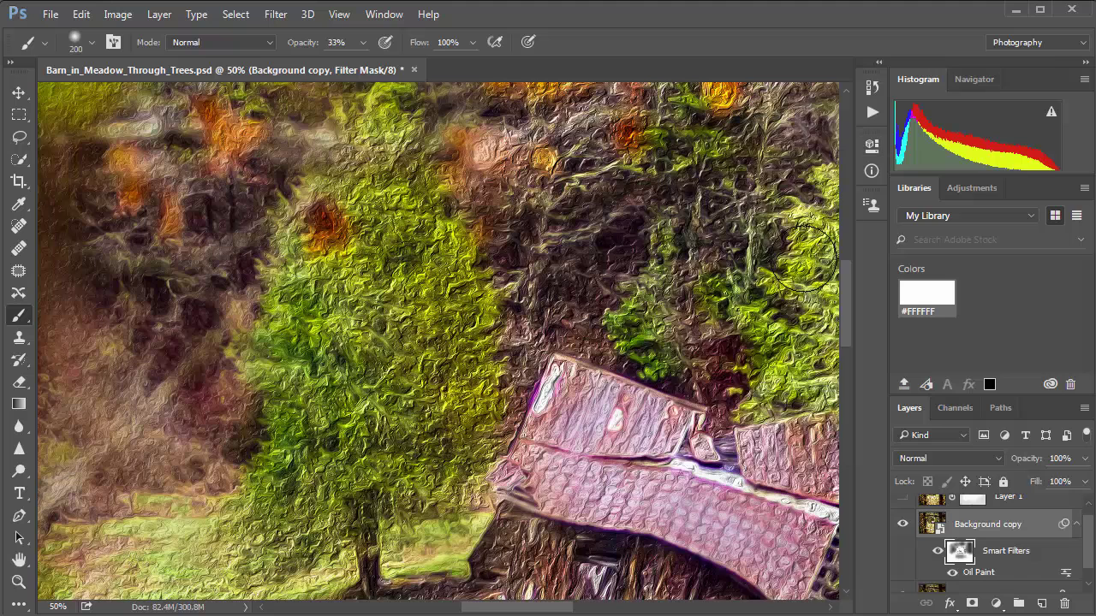
{"action": "mouse_move", "coordinate": [635, 382]}
{"action": "left_mouse_down"}
{"action": "mouse_move", "coordinate": [445, 320]}
{"action": "mouse_move", "coordinate": [439, 301]}
{"action": "mouse_move", "coordinate": [376, 329]}
{"action": "left_mouse_up"}
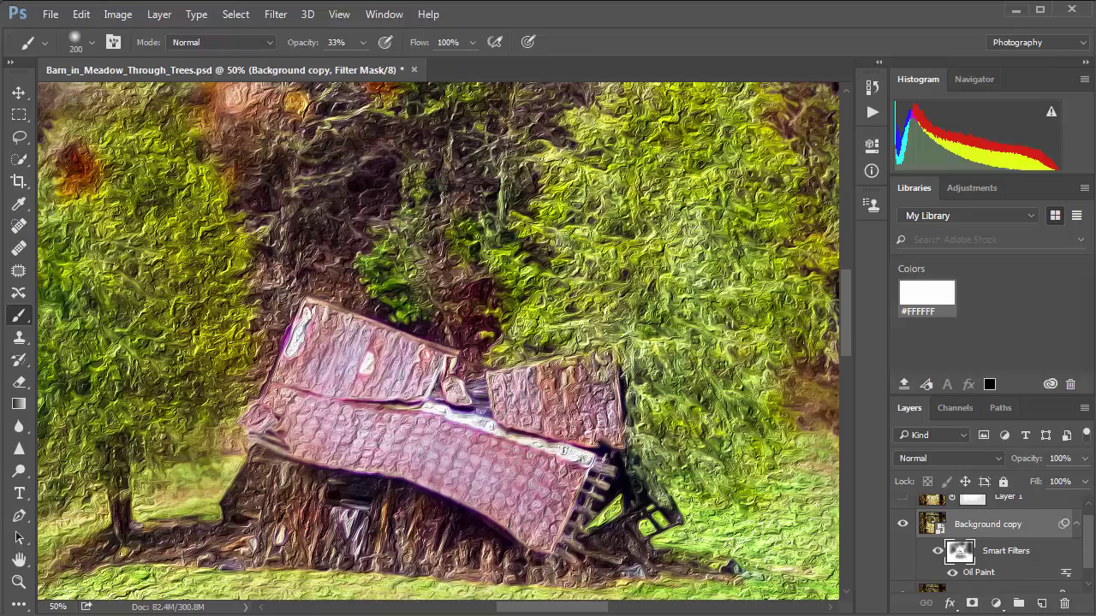
Select the Spot Healing Brush and bring up the toolbar customization settings
{"action": "key", "text": "j"}
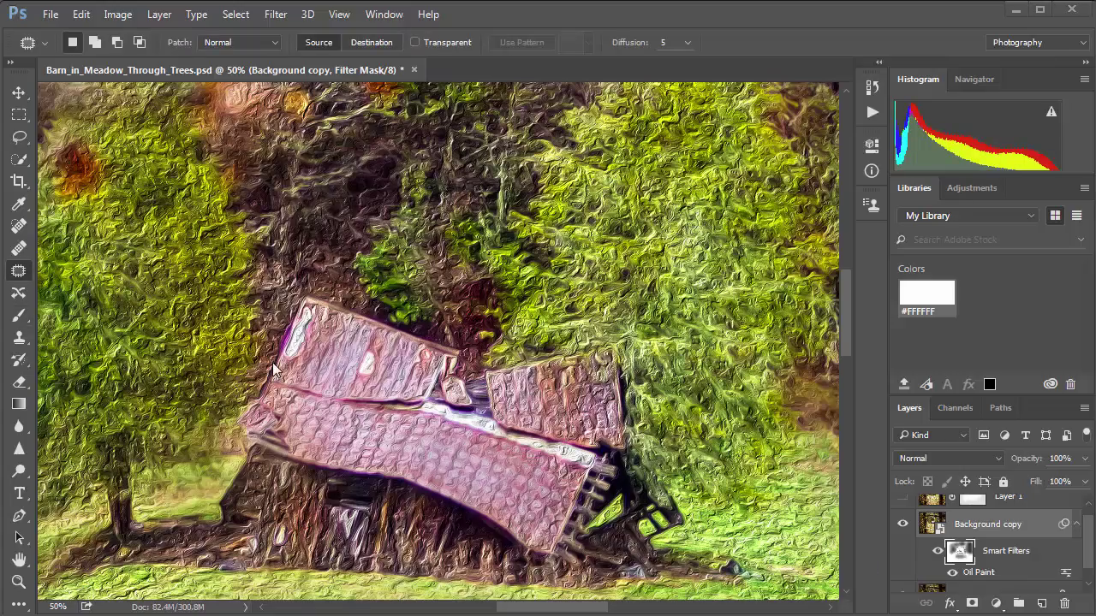
{"action": "left_click", "coordinate": [19, 228]}
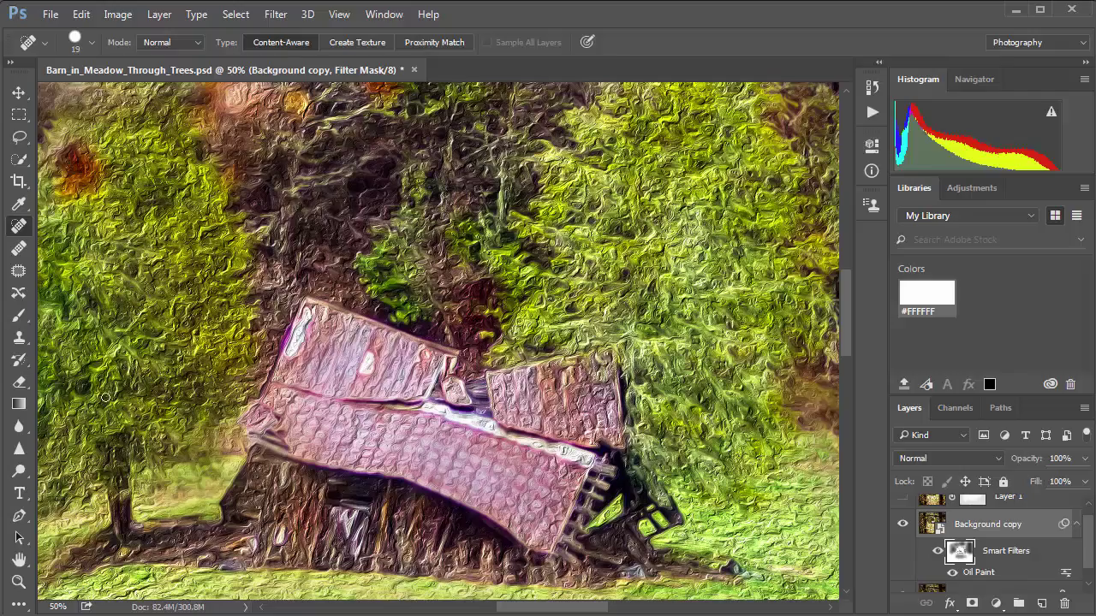
{"action": "left_click", "coordinate": [89, 15]}
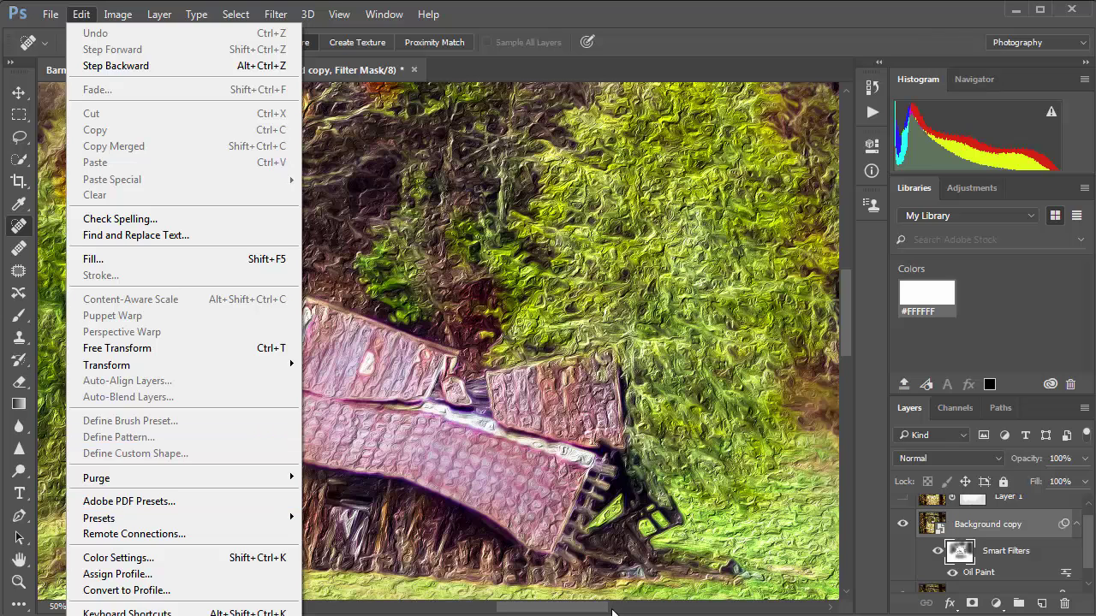
{"action": "left_click", "coordinate": [1076, 608]}
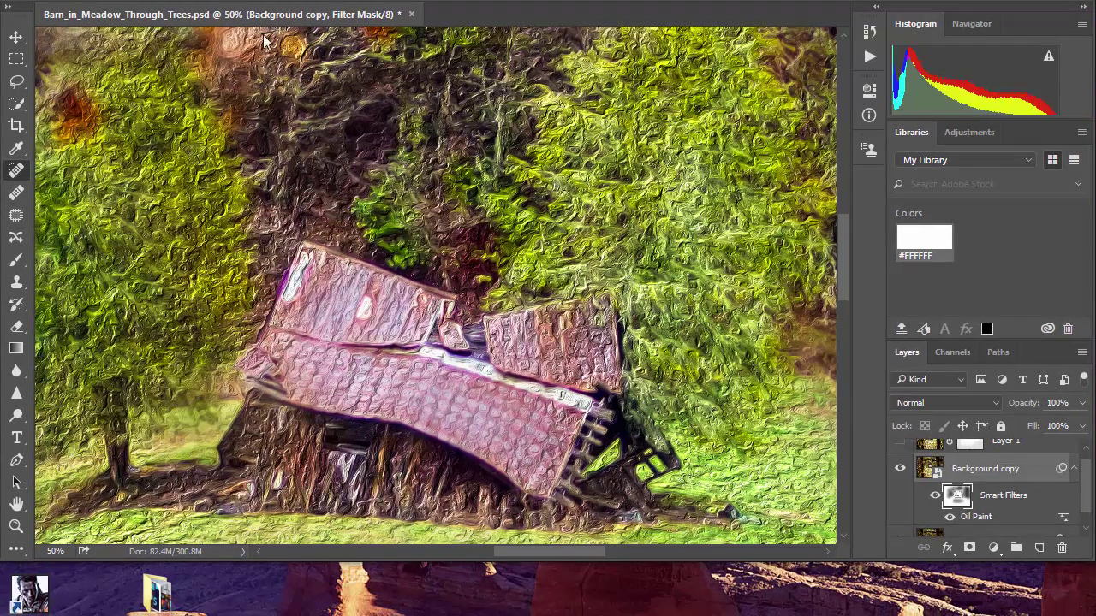
{"action": "left_click", "coordinate": [76, 1]}
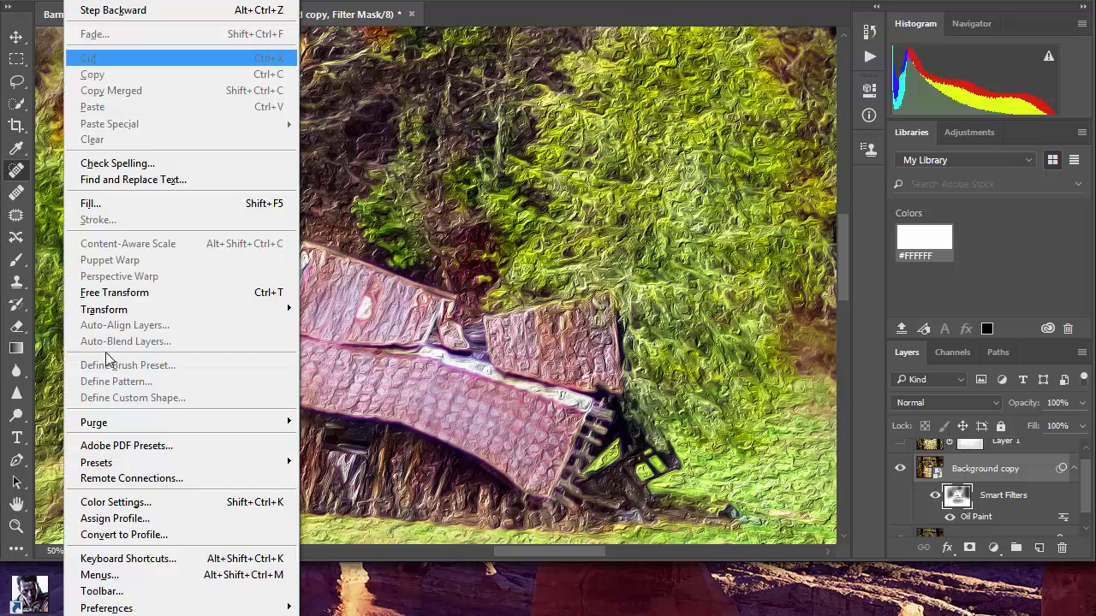
{"action": "left_click", "coordinate": [155, 597]}
{"action": "left_click_drag", "start_coordinate": [712, 35], "coordinate": [509, 27]}
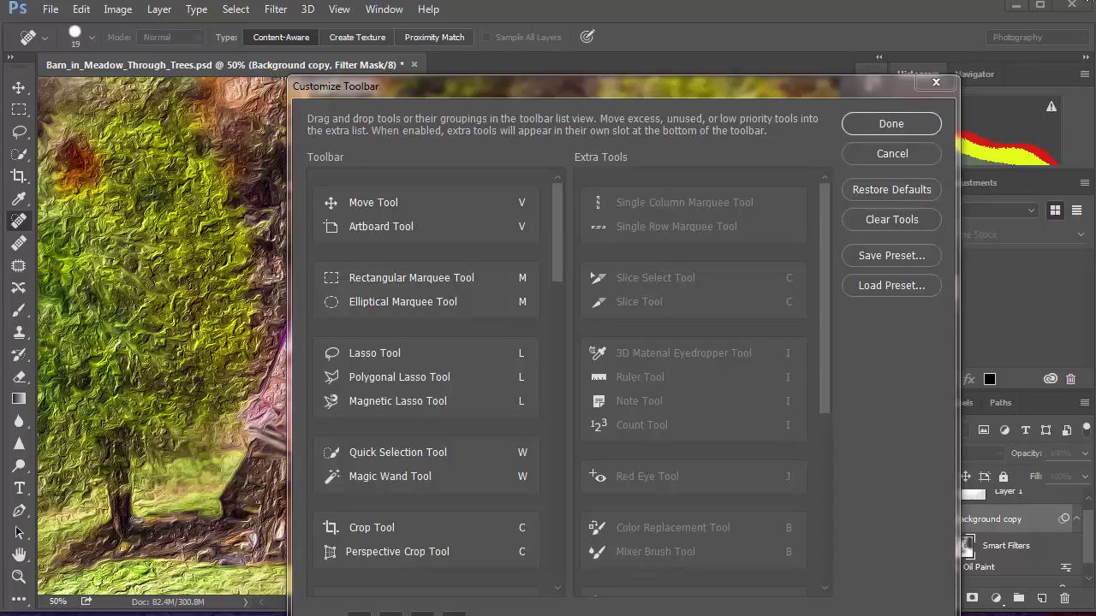
Group the Healing Brush, Content-Aware Move and Patch tools together, in that order, in the toolbar list
{"action": "scroll", "coordinate": [445, 479], "scroll_direction": "down", "scroll_amount": 4}
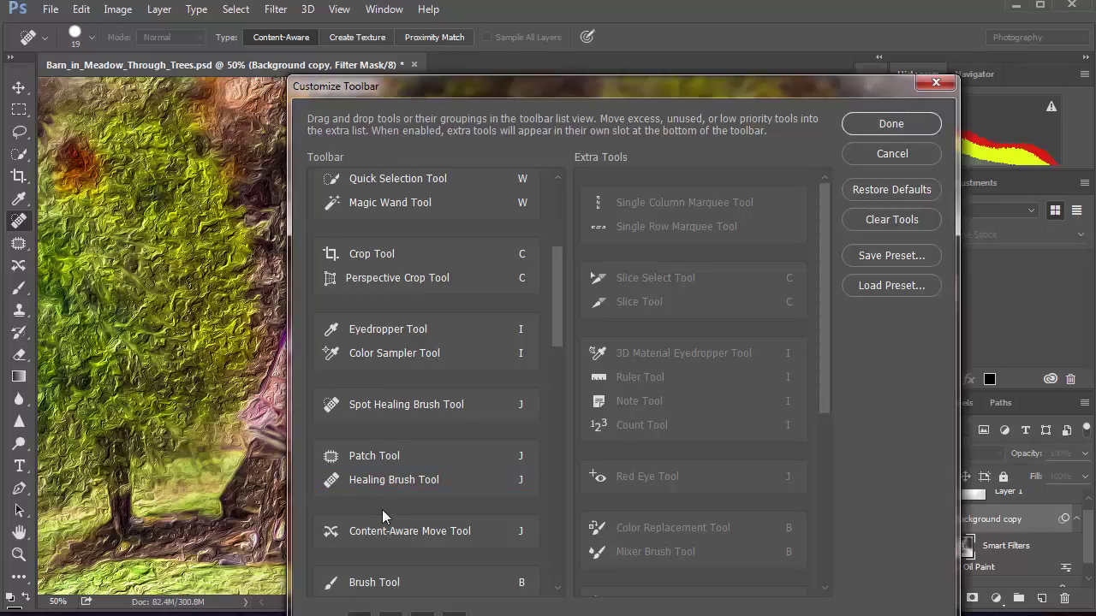
{"action": "mouse_move", "coordinate": [381, 483]}
{"action": "left_mouse_down"}
{"action": "mouse_move", "coordinate": [379, 509]}
{"action": "mouse_move", "coordinate": [548, 512]}
{"action": "mouse_move", "coordinate": [528, 514]}
{"action": "left_mouse_up"}
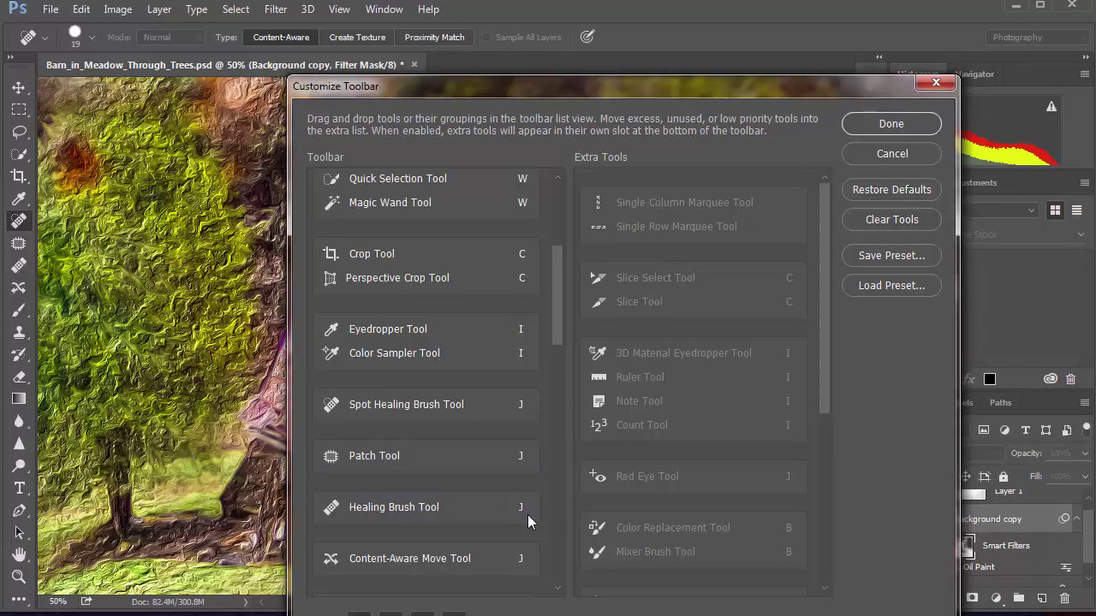
{"action": "mouse_move", "coordinate": [401, 508]}
{"action": "left_mouse_down"}
{"action": "mouse_move", "coordinate": [387, 455]}
{"action": "mouse_move", "coordinate": [403, 475]}
{"action": "left_mouse_up"}
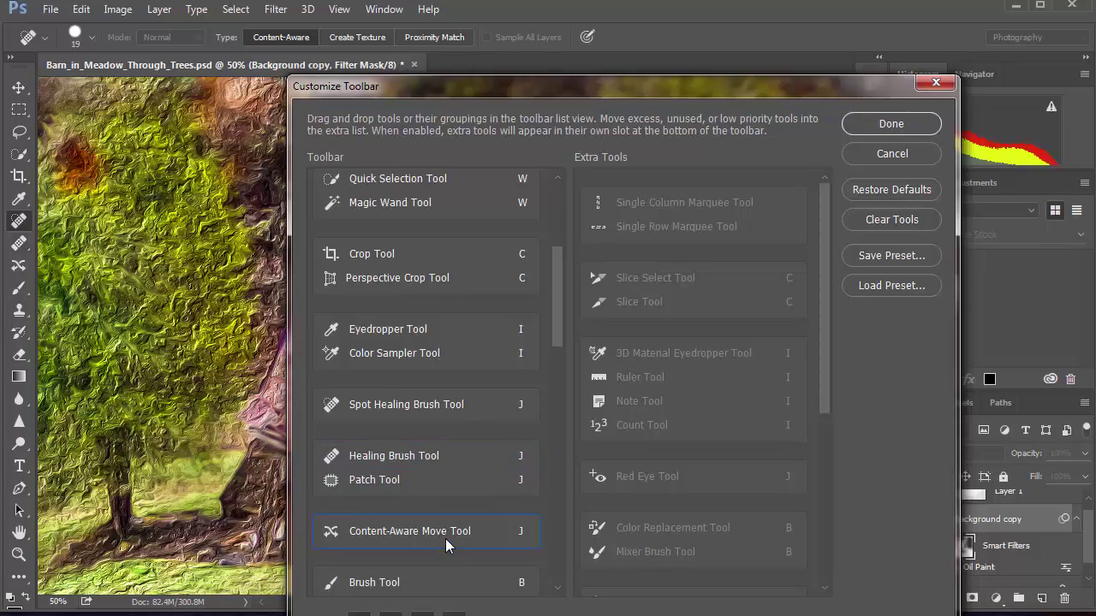
{"action": "left_click_drag", "start_coordinate": [438, 532], "coordinate": [427, 465]}
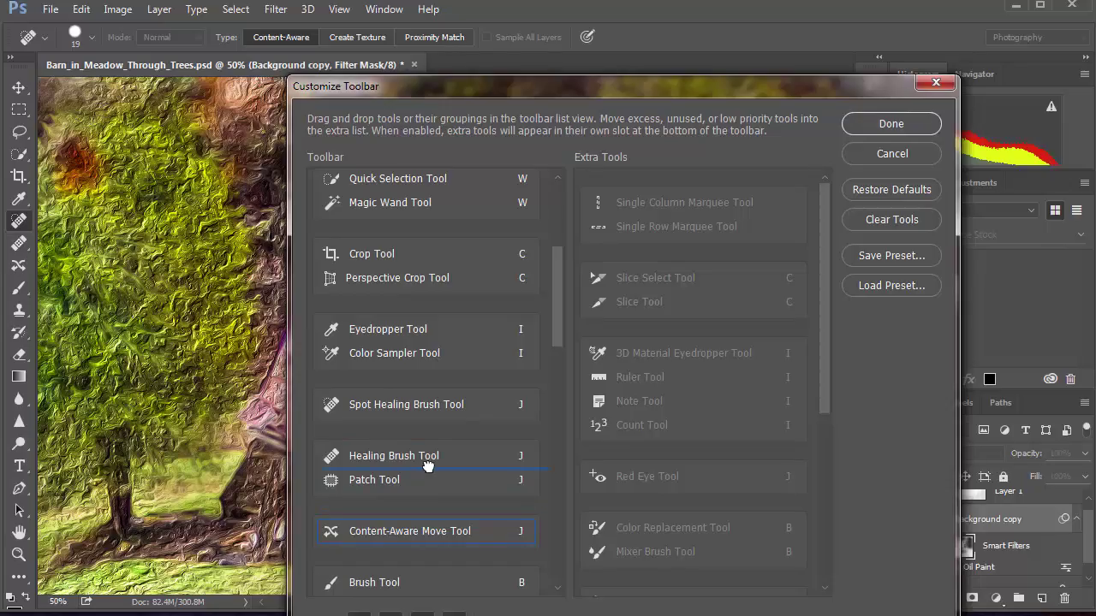
{"action": "left_click_drag", "start_coordinate": [427, 465], "coordinate": [427, 466]}
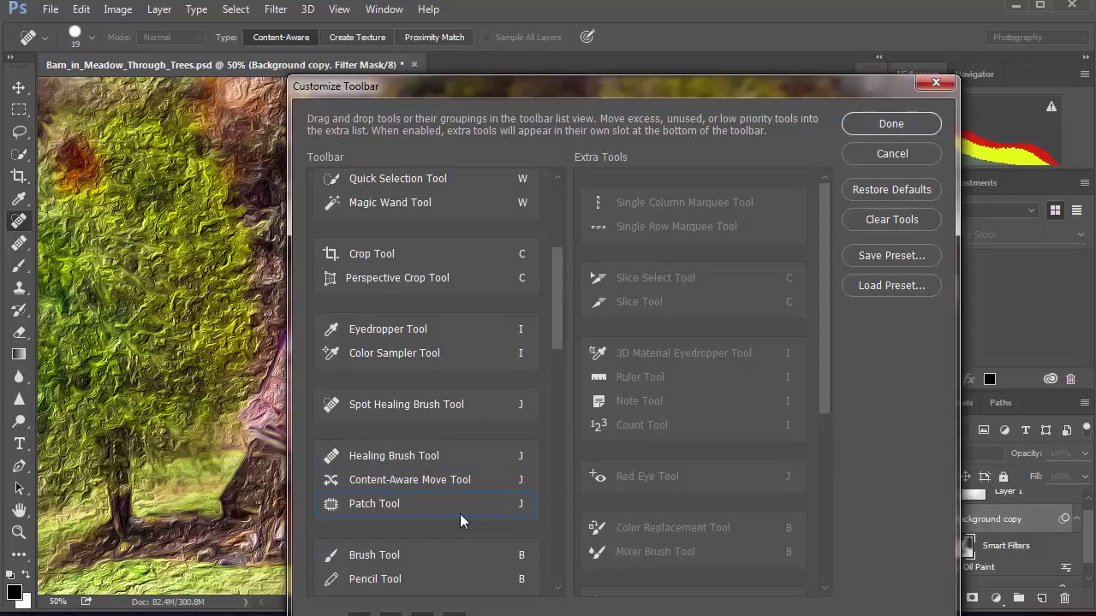
Add the Spot Healing Brush at the head of the Healing Brush group, apply the toolbar changes, and show the grouped tools
{"action": "left_click_drag", "start_coordinate": [433, 403], "coordinate": [427, 446]}
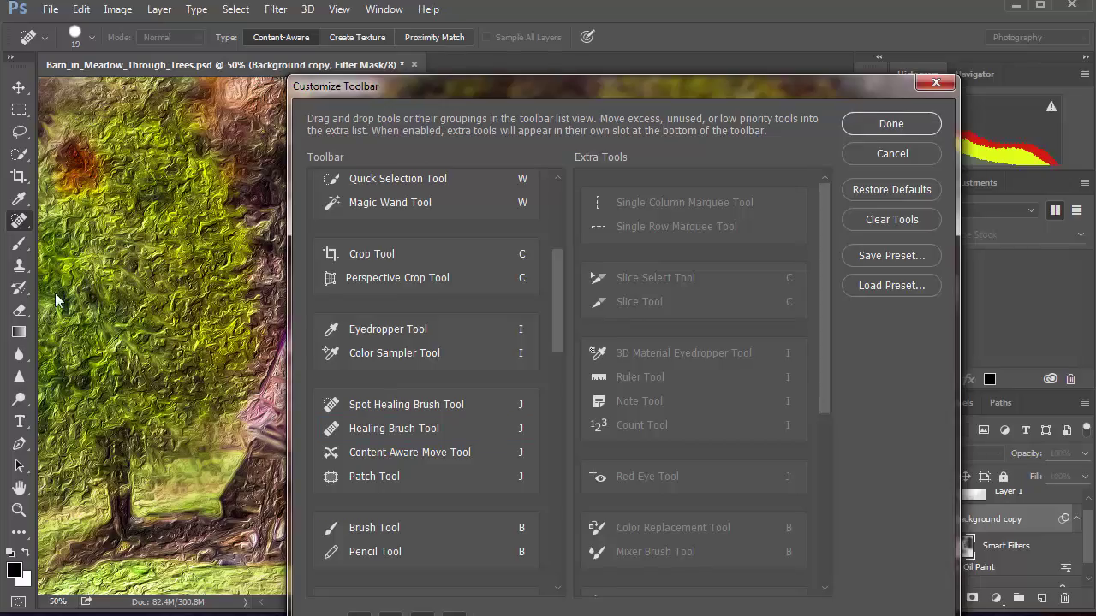
{"action": "left_click", "coordinate": [902, 125]}
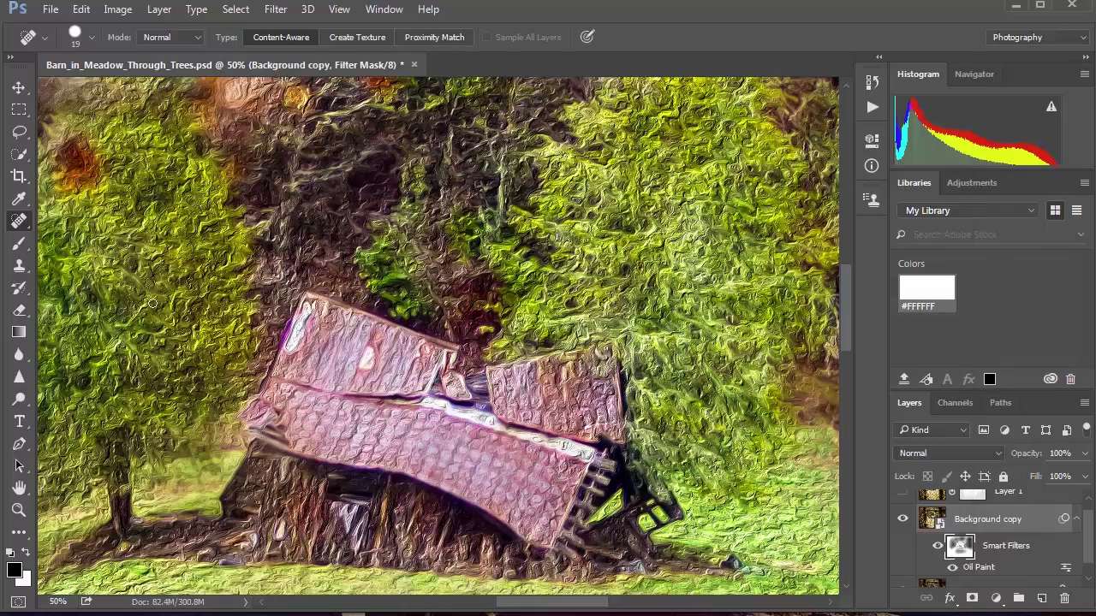
{"action": "left_click", "coordinate": [26, 223]}
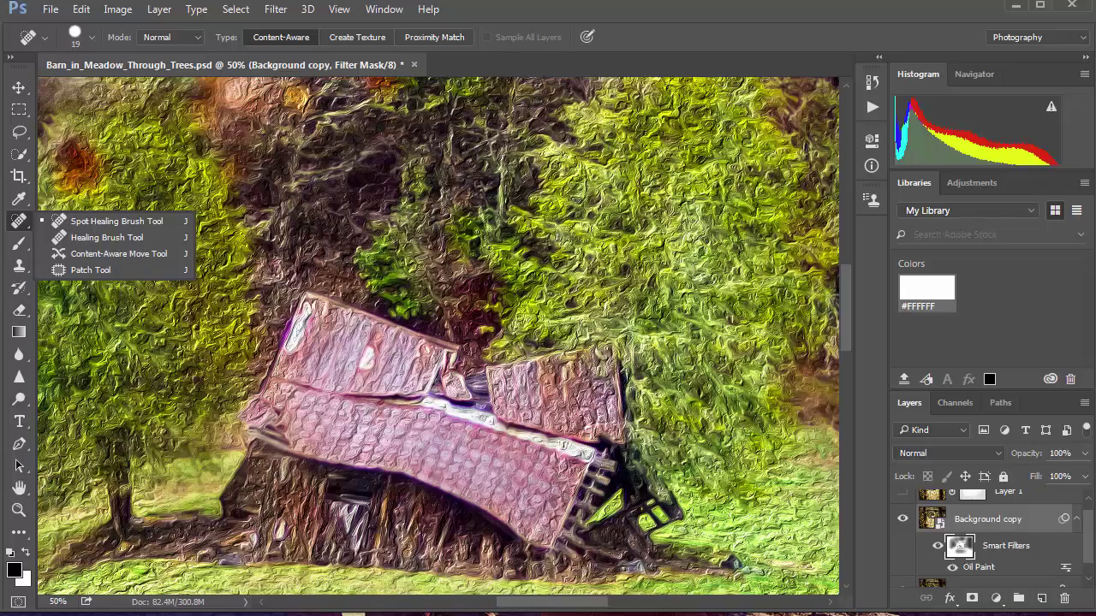
Move the Sharpen Tool into the Blur and Smudge group, below the Smudge Tool, in the toolbar customization list
{"action": "left_click", "coordinate": [136, 456]}
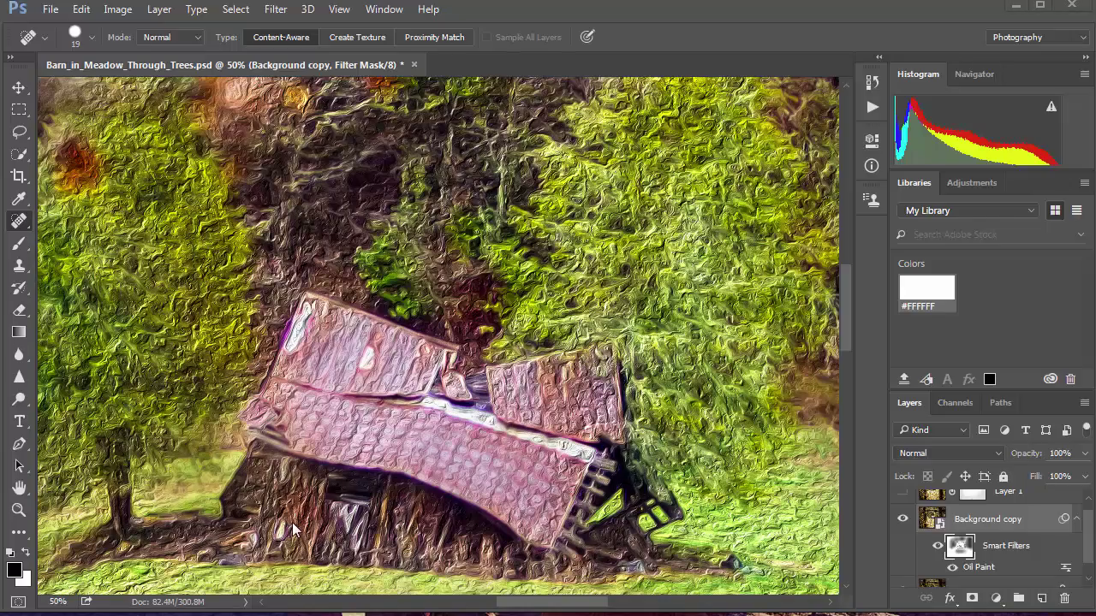
{"action": "left_click", "coordinate": [82, 9]}
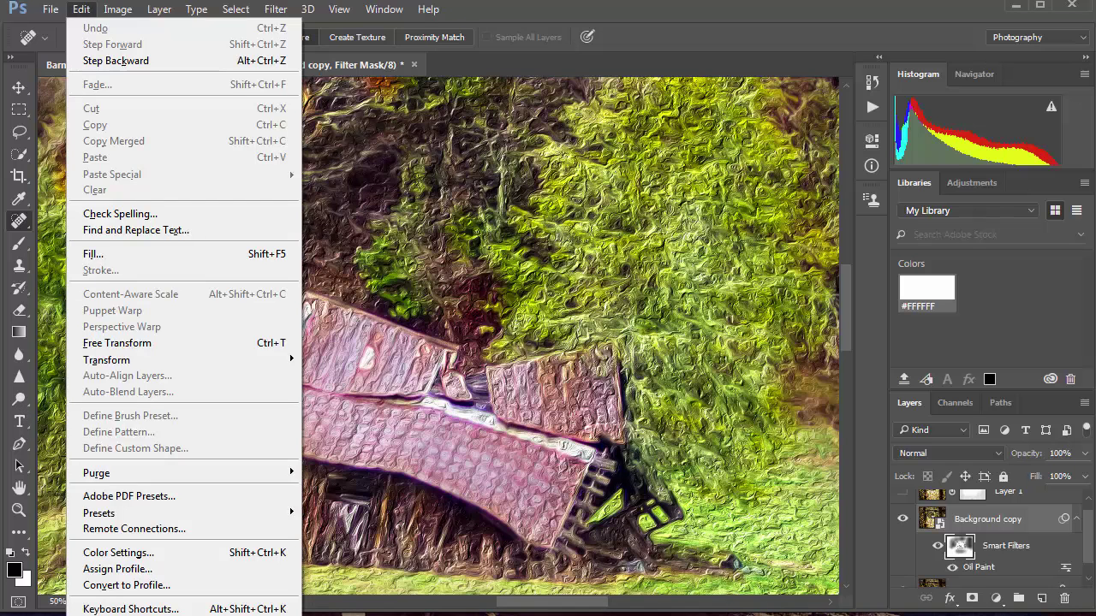
{"action": "left_click", "coordinate": [128, 615]}
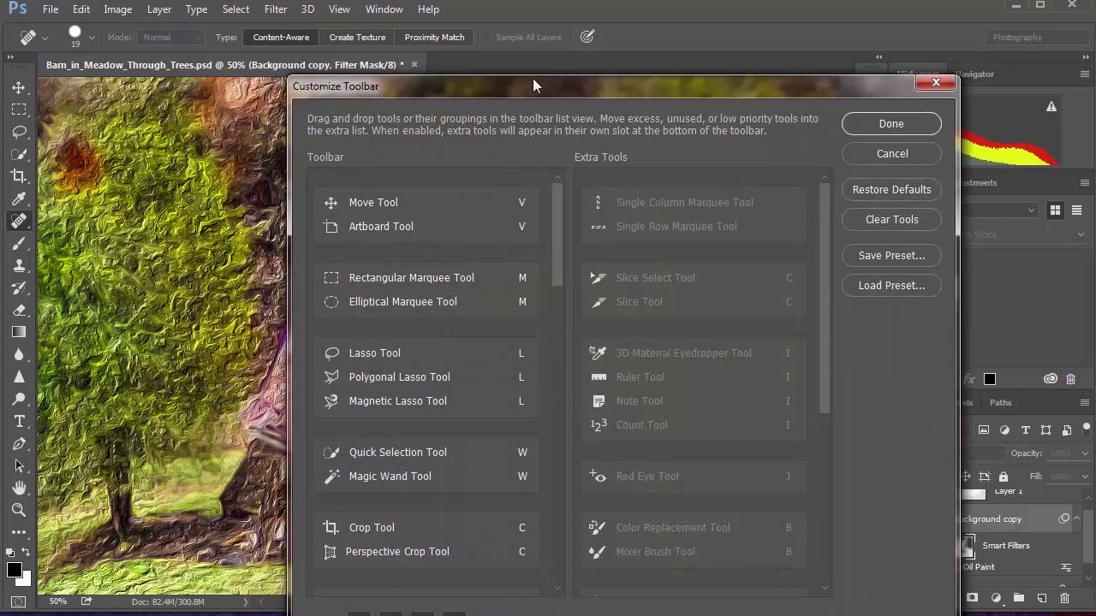
{"action": "left_click_drag", "start_coordinate": [533, 86], "coordinate": [538, 66]}
{"action": "scroll", "coordinate": [553, 332], "scroll_direction": "down", "scroll_amount": 2}
{"action": "scroll", "coordinate": [553, 340], "scroll_direction": "down", "scroll_amount": 3}
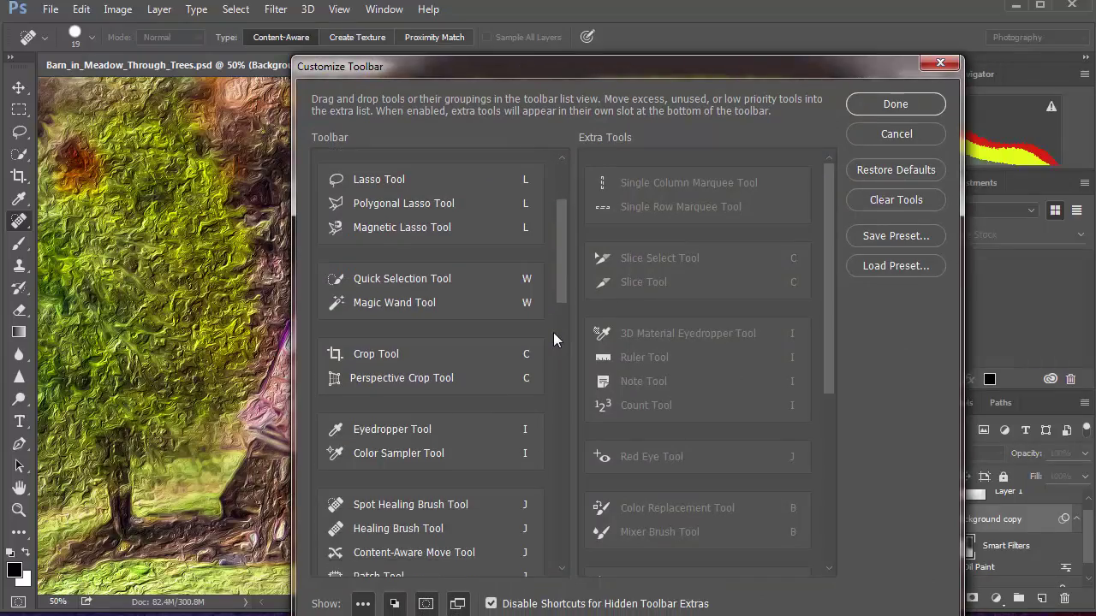
{"action": "scroll", "coordinate": [553, 340], "scroll_direction": "down", "scroll_amount": 2}
{"action": "scroll", "coordinate": [554, 342], "scroll_direction": "down", "scroll_amount": 3}
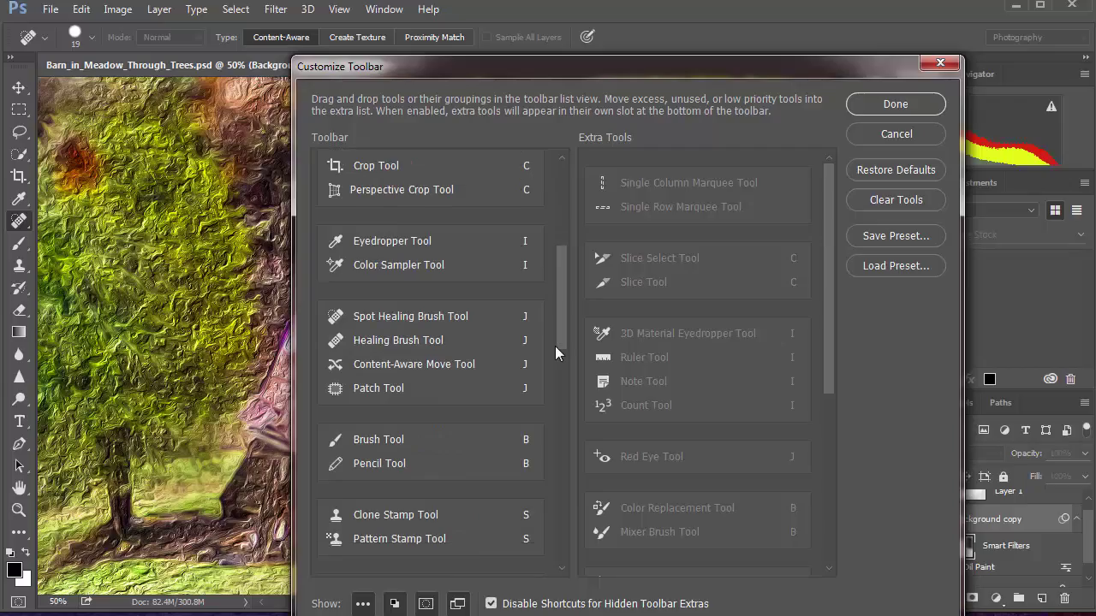
{"action": "scroll", "coordinate": [555, 346], "scroll_direction": "down", "scroll_amount": 3}
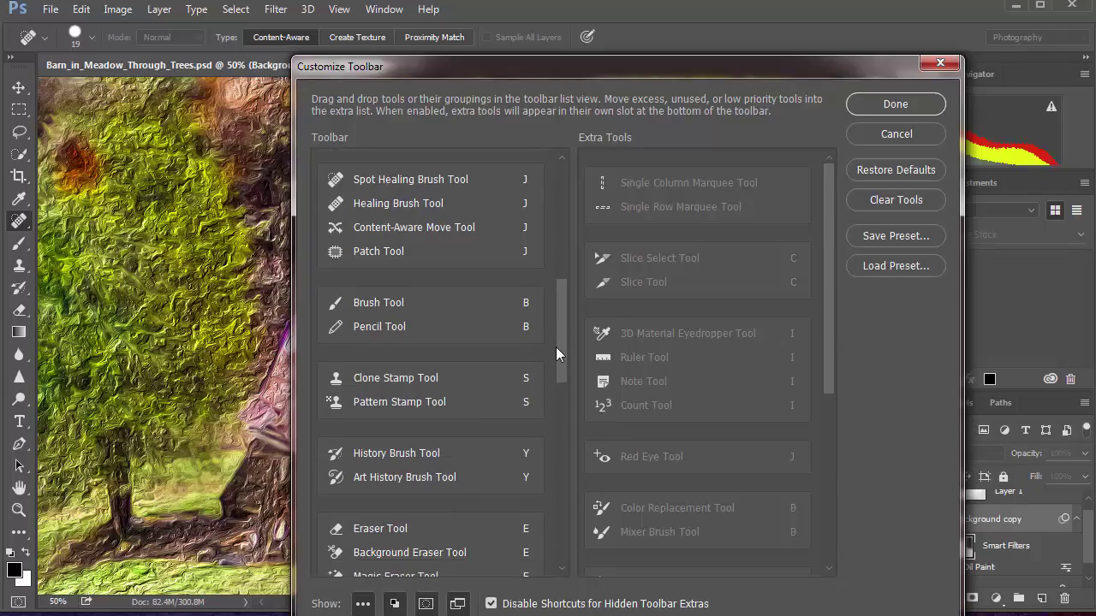
{"action": "scroll", "coordinate": [556, 348], "scroll_direction": "down", "scroll_amount": 1}
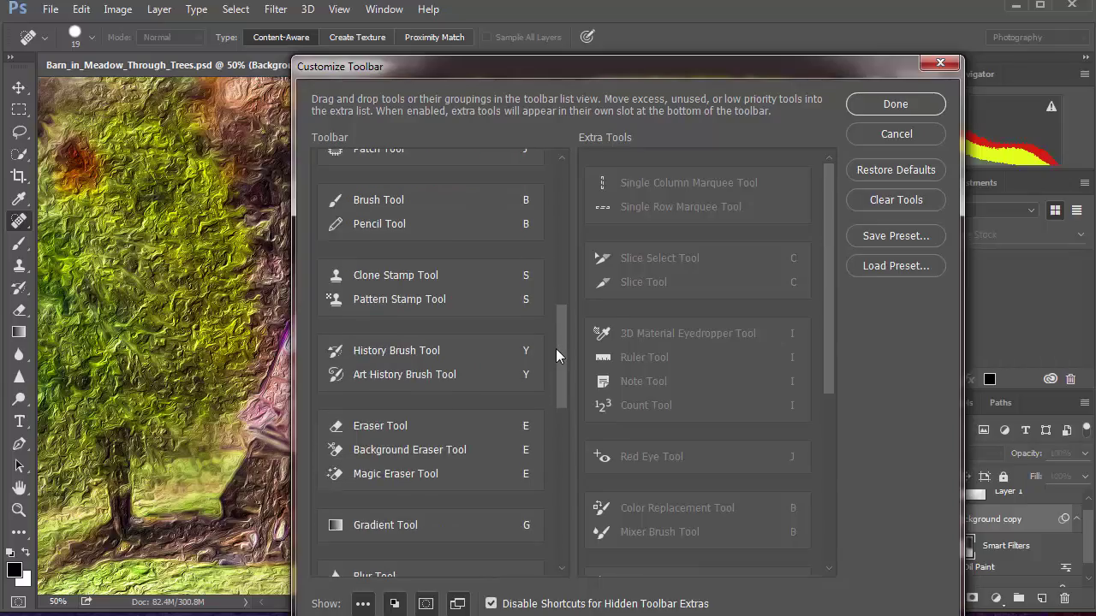
{"action": "scroll", "coordinate": [556, 349], "scroll_direction": "down", "scroll_amount": 3}
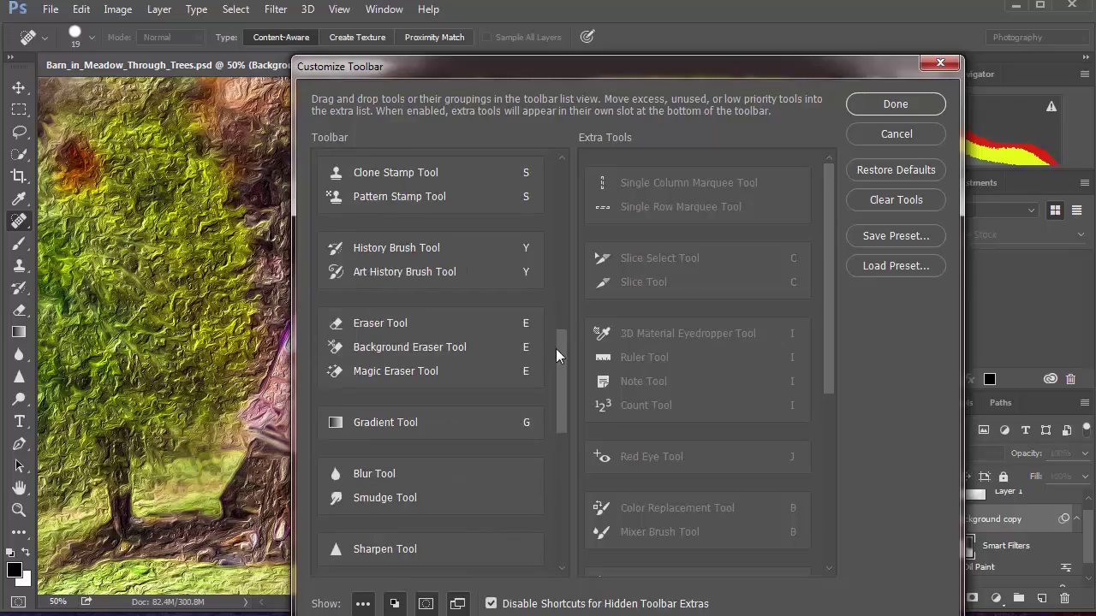
{"action": "scroll", "coordinate": [556, 356], "scroll_direction": "down", "scroll_amount": 2}
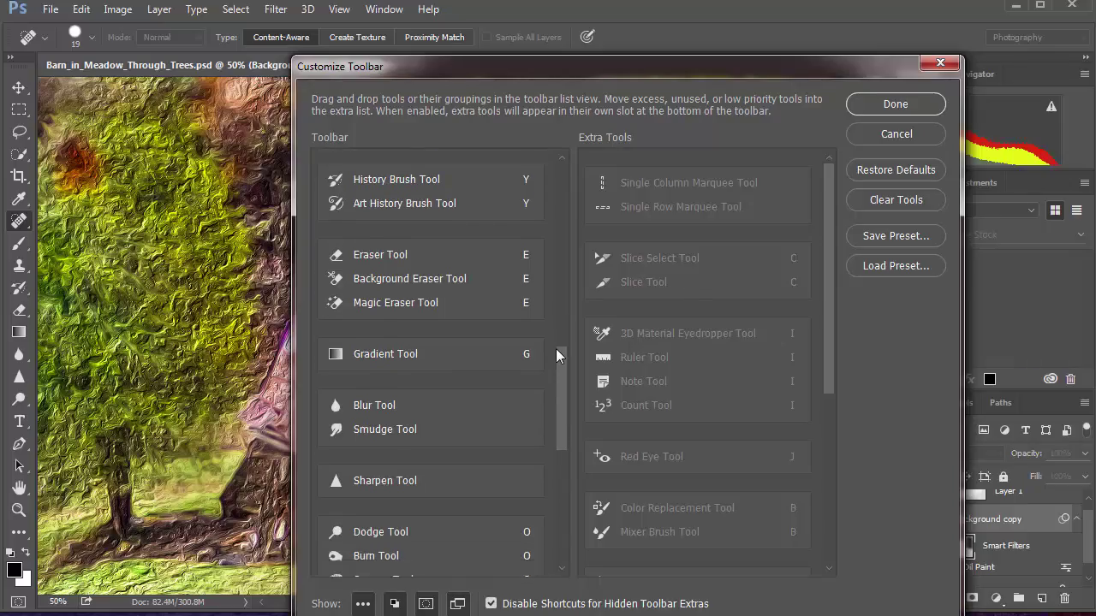
{"action": "left_click_drag", "start_coordinate": [379, 438], "coordinate": [382, 396]}
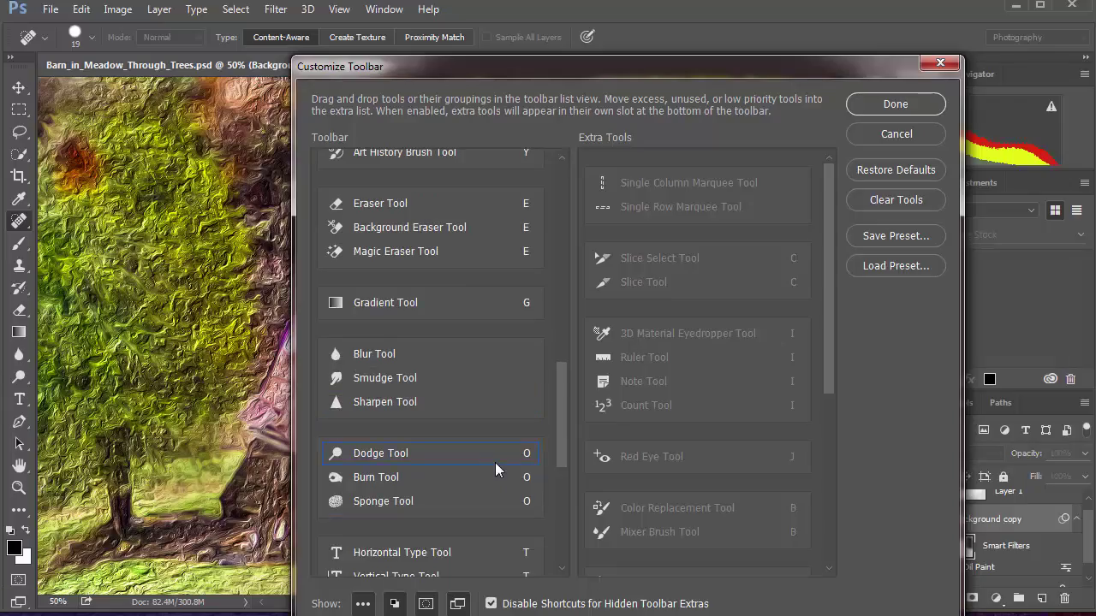
Review the remaining tool groups in the toolbar list and apply the toolbar changes
{"action": "left_click_drag", "start_coordinate": [563, 375], "coordinate": [581, 473]}
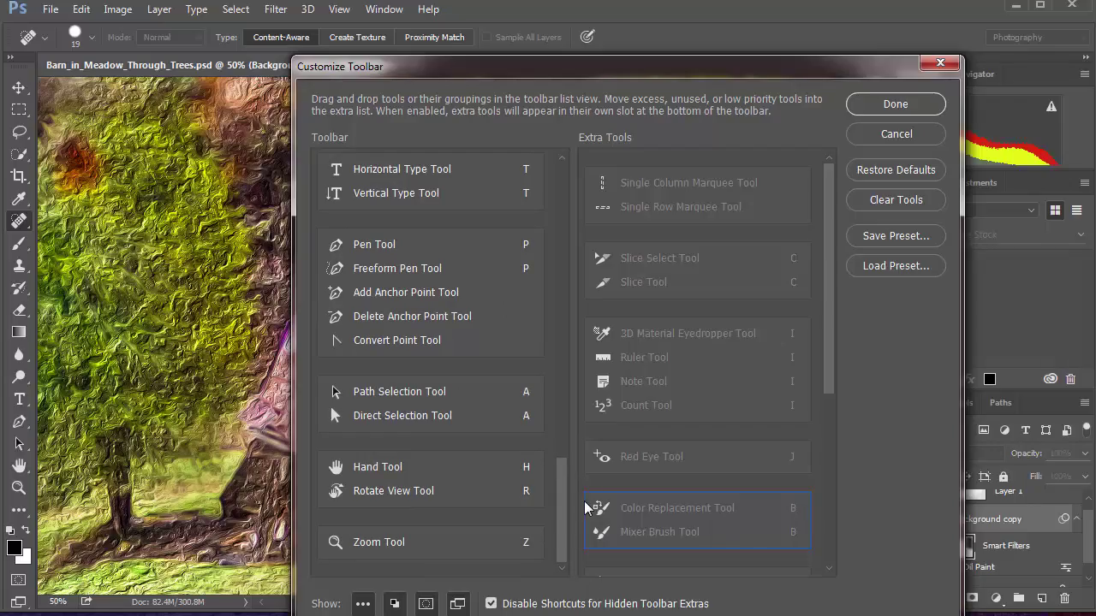
{"action": "mouse_move", "coordinate": [567, 462]}
{"action": "left_mouse_down"}
{"action": "mouse_move", "coordinate": [578, 405]}
{"action": "mouse_move", "coordinate": [570, 150]}
{"action": "left_mouse_up"}
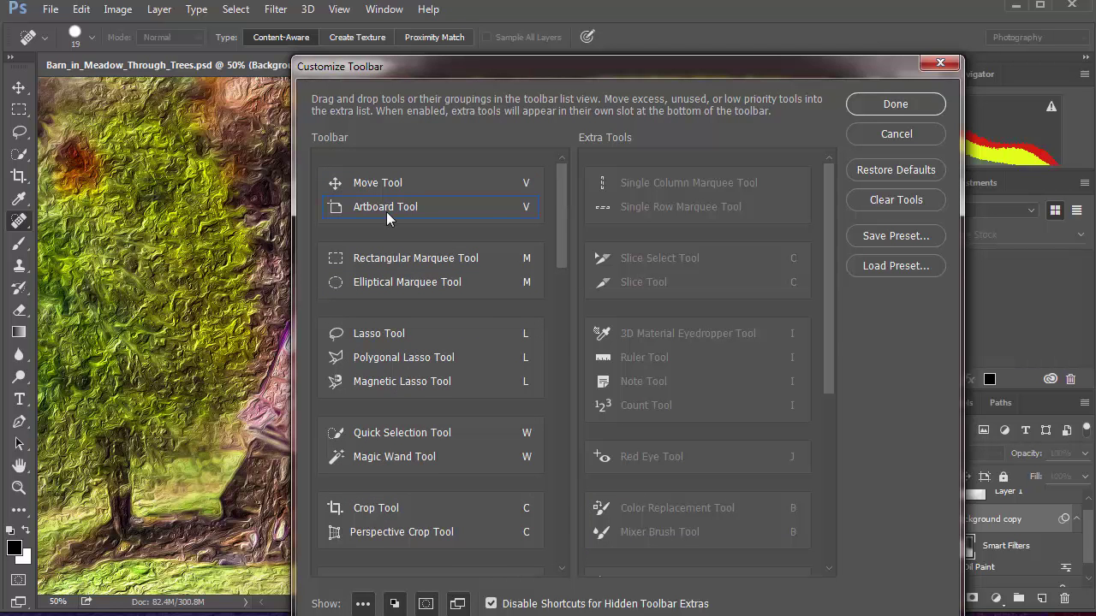
{"action": "left_click", "coordinate": [895, 105]}
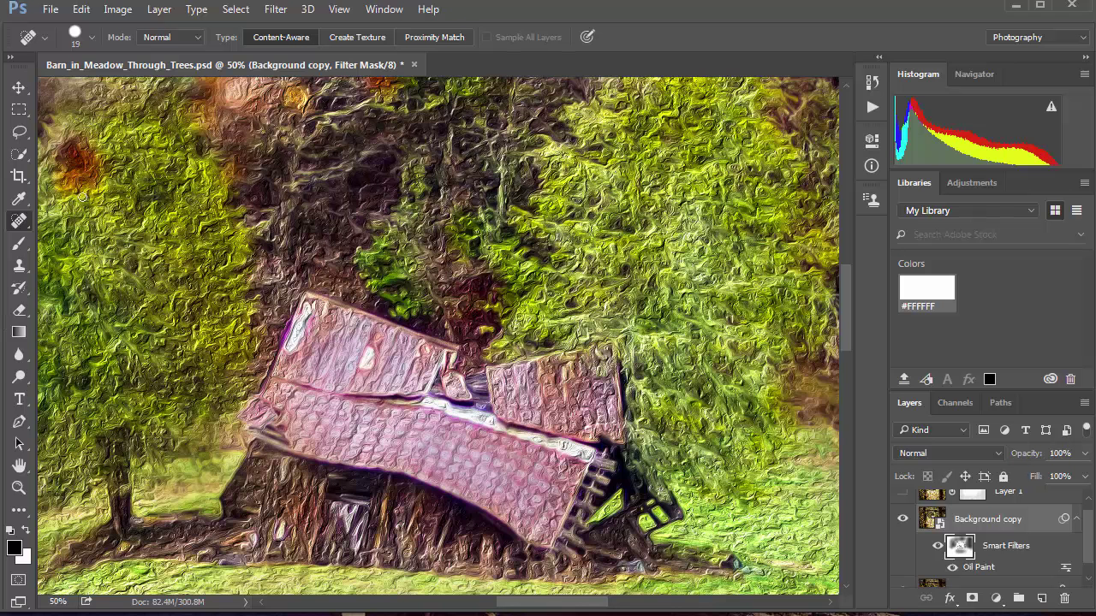
Draw an artboard about 870 × 628 px over the photo, plus blank ones about 282 × 462 px and 242 × 682 px on either side
{"action": "scroll", "coordinate": [23, 106], "scroll_direction": "up", "scroll_amount": 3}
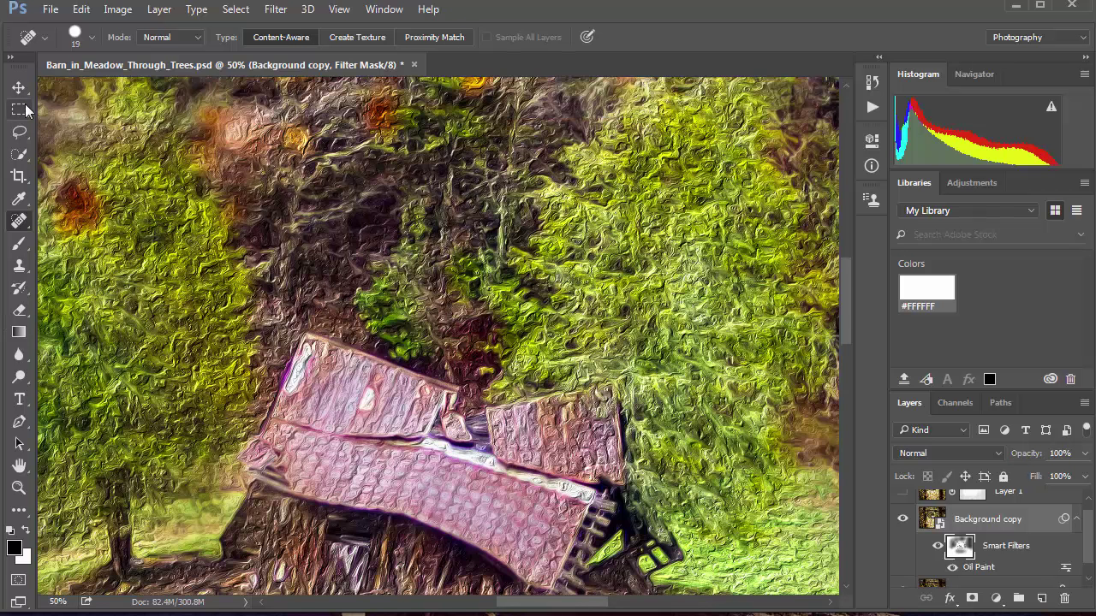
{"action": "left_click", "coordinate": [20, 93]}
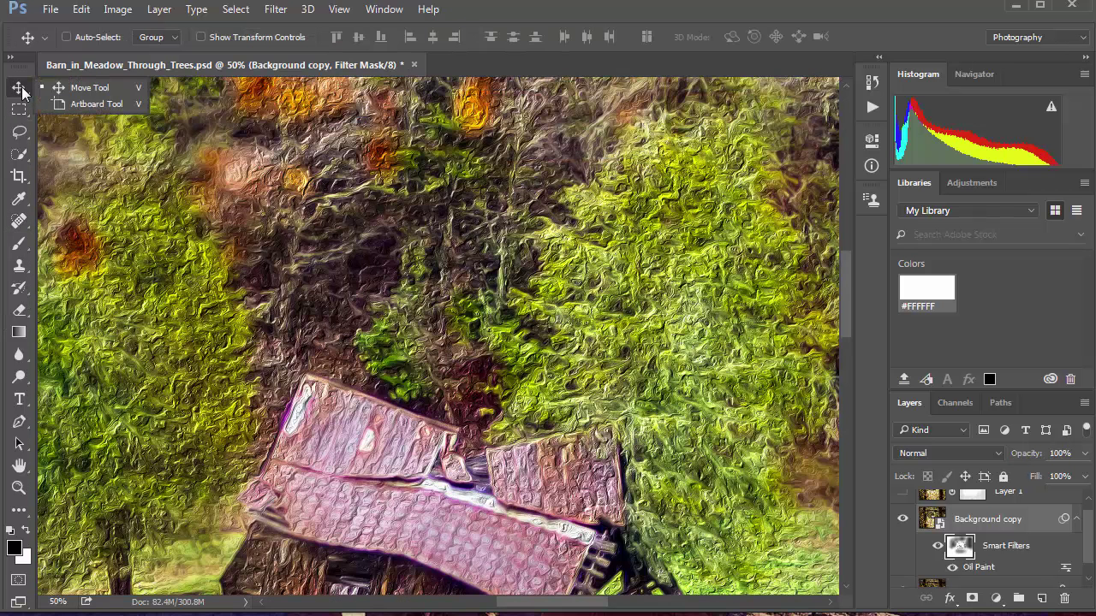
{"action": "left_click", "coordinate": [23, 93]}
{"action": "right_click", "coordinate": [22, 90]}
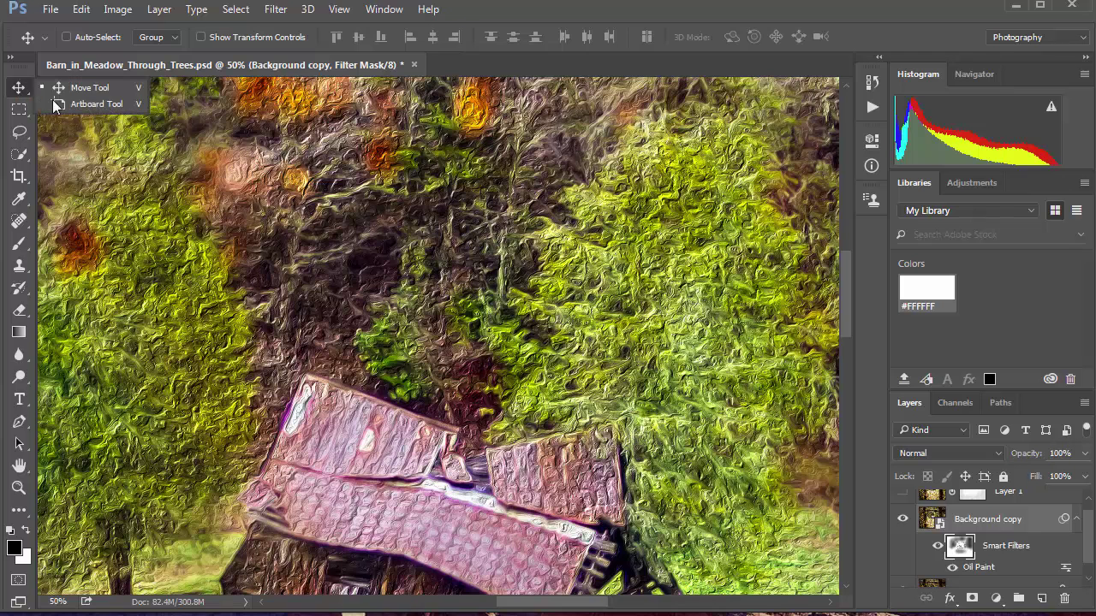
{"action": "left_click", "coordinate": [96, 103]}
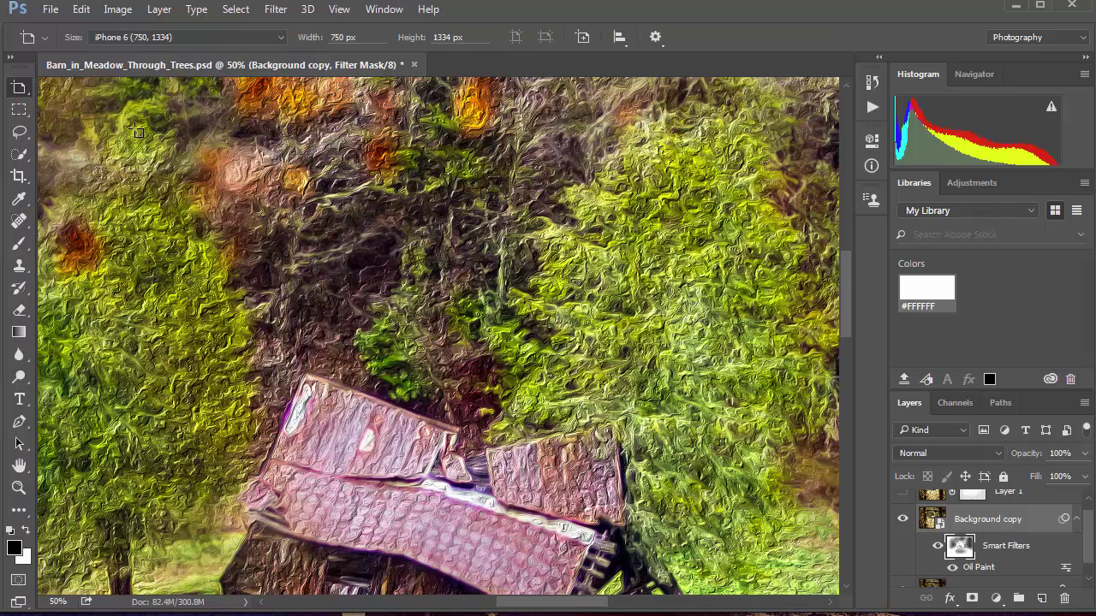
{"action": "left_click_drag", "start_coordinate": [146, 123], "coordinate": [454, 352]}
{"action": "left_click_drag", "start_coordinate": [506, 397], "coordinate": [505, 402]}
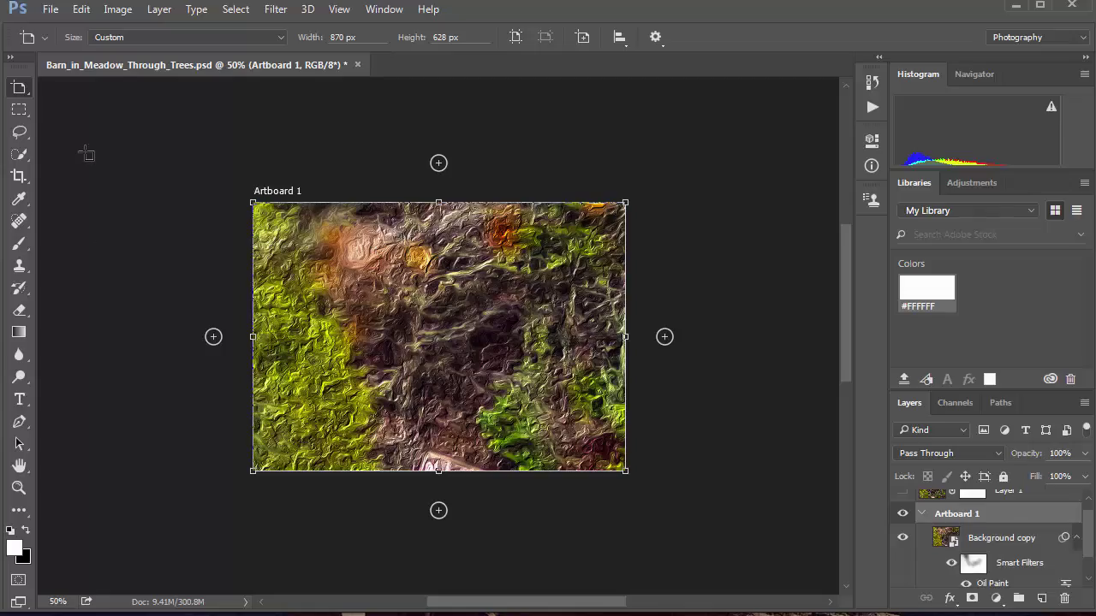
{"action": "left_click_drag", "start_coordinate": [81, 147], "coordinate": [212, 354]}
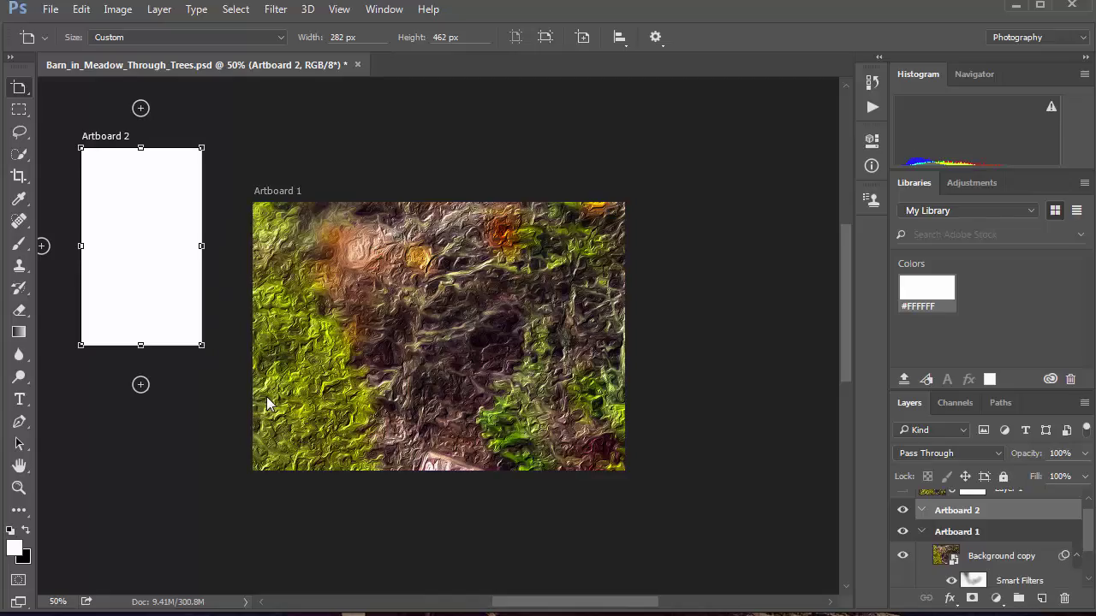
{"action": "left_click_drag", "start_coordinate": [695, 138], "coordinate": [799, 431]}
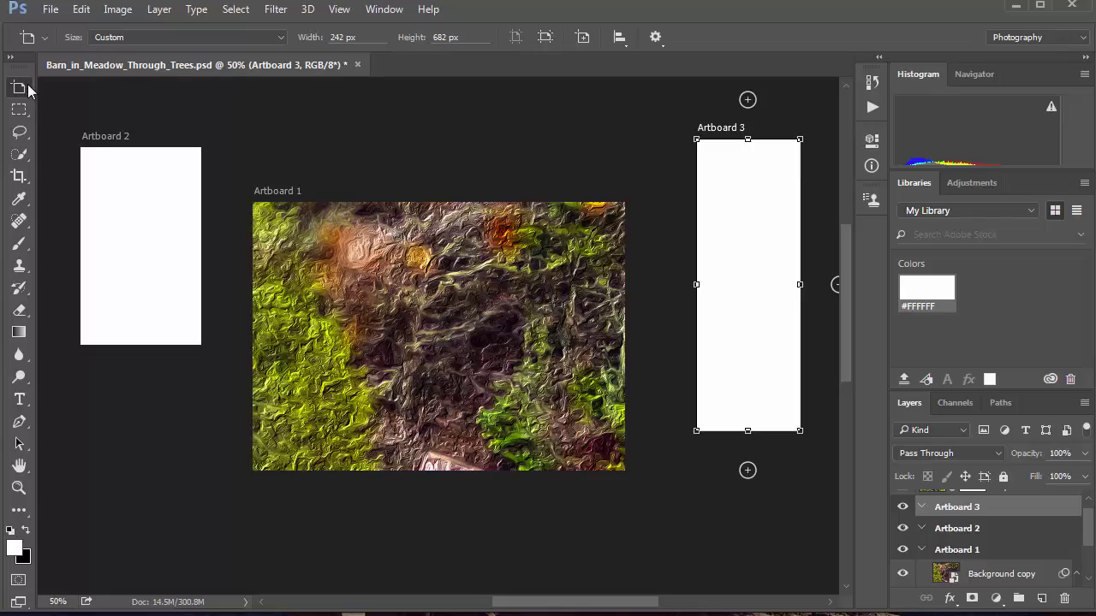
Separate the Artboard Tool from the Move Tool into its own toolbar group directly below it, and apply the change
{"action": "left_click", "coordinate": [28, 86]}
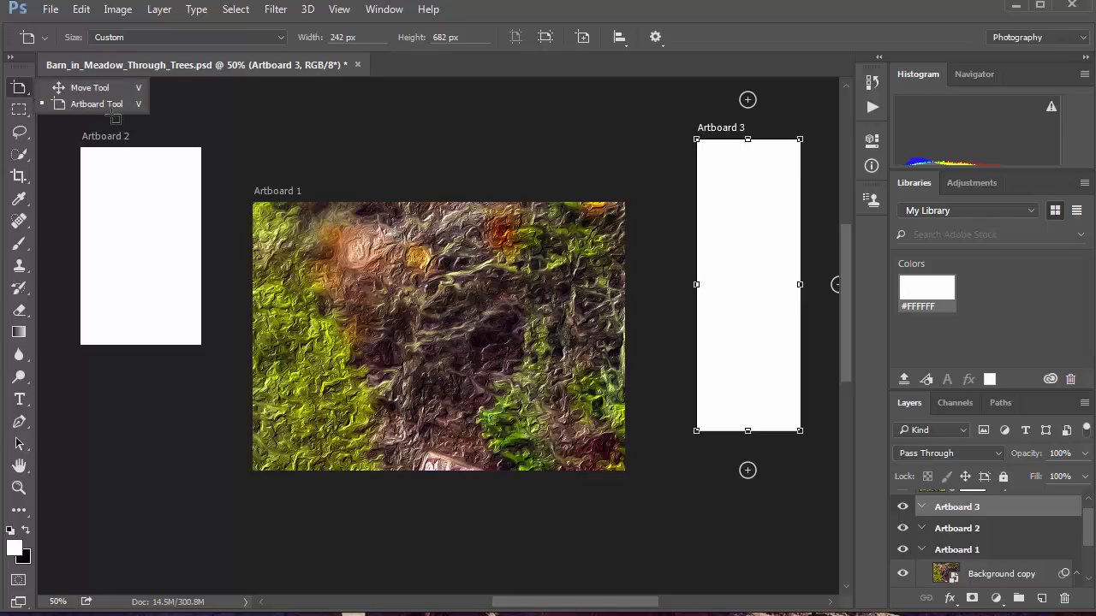
{"action": "left_click", "coordinate": [81, 9]}
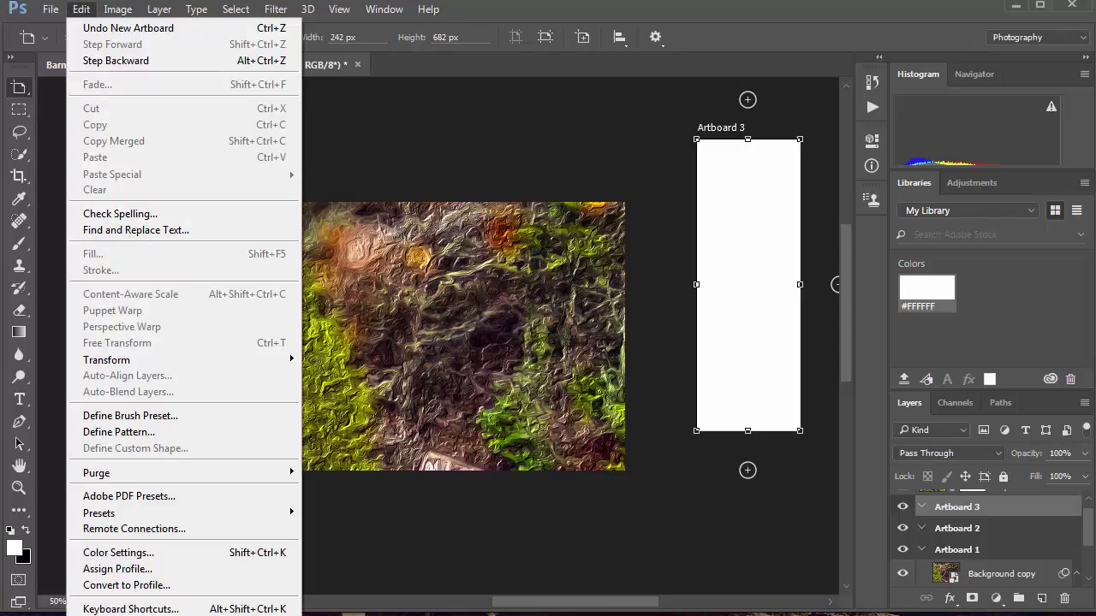
{"action": "left_click", "coordinate": [194, 615]}
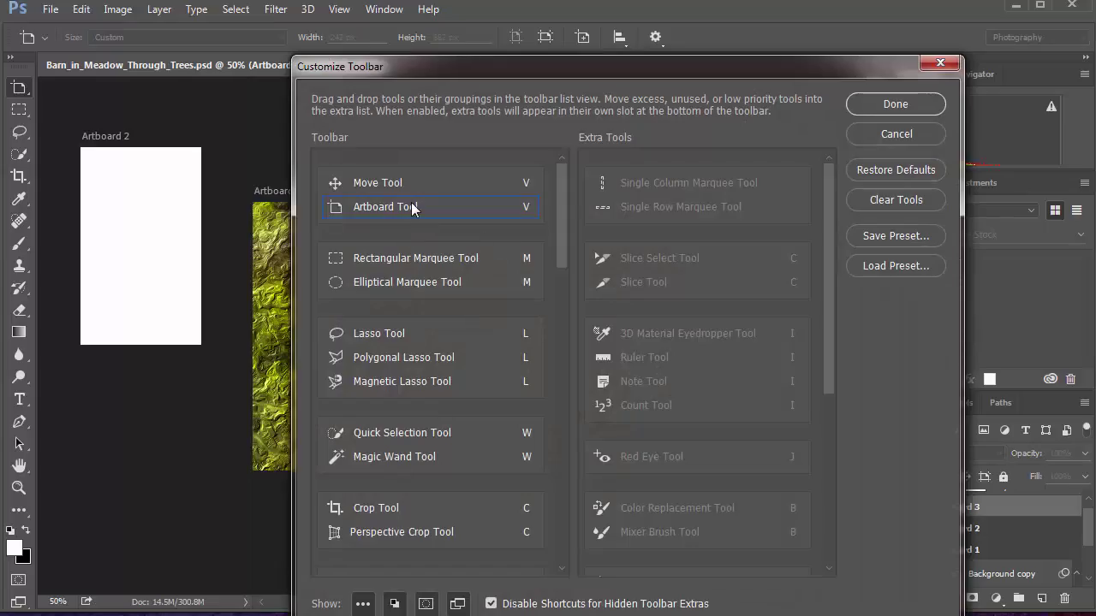
{"action": "left_click_drag", "start_coordinate": [406, 211], "coordinate": [402, 238]}
{"action": "left_click", "coordinate": [385, 186]}
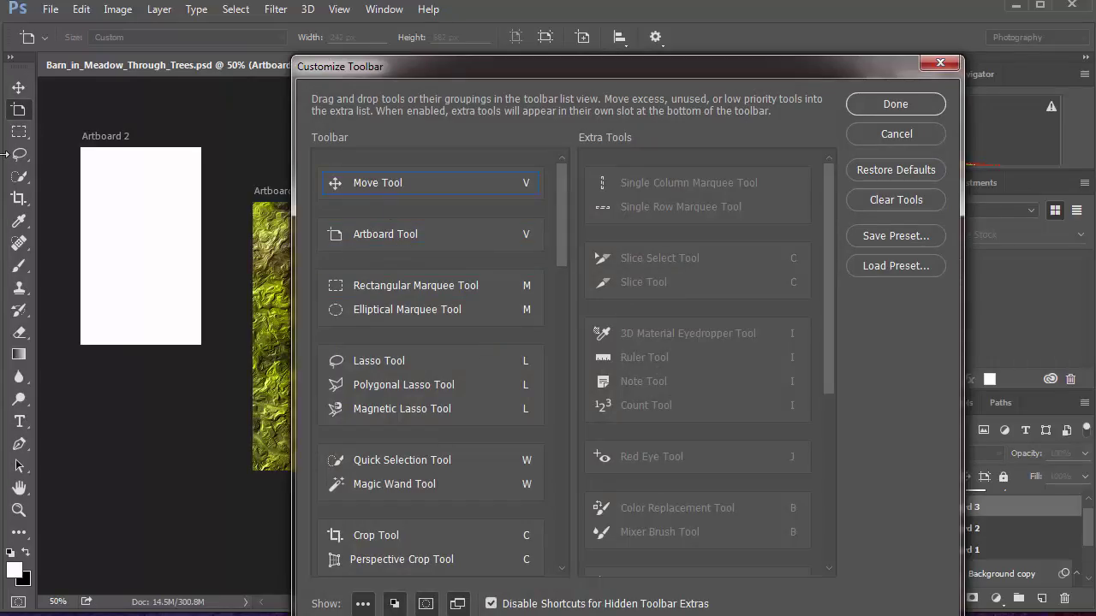
{"action": "left_click", "coordinate": [913, 109]}
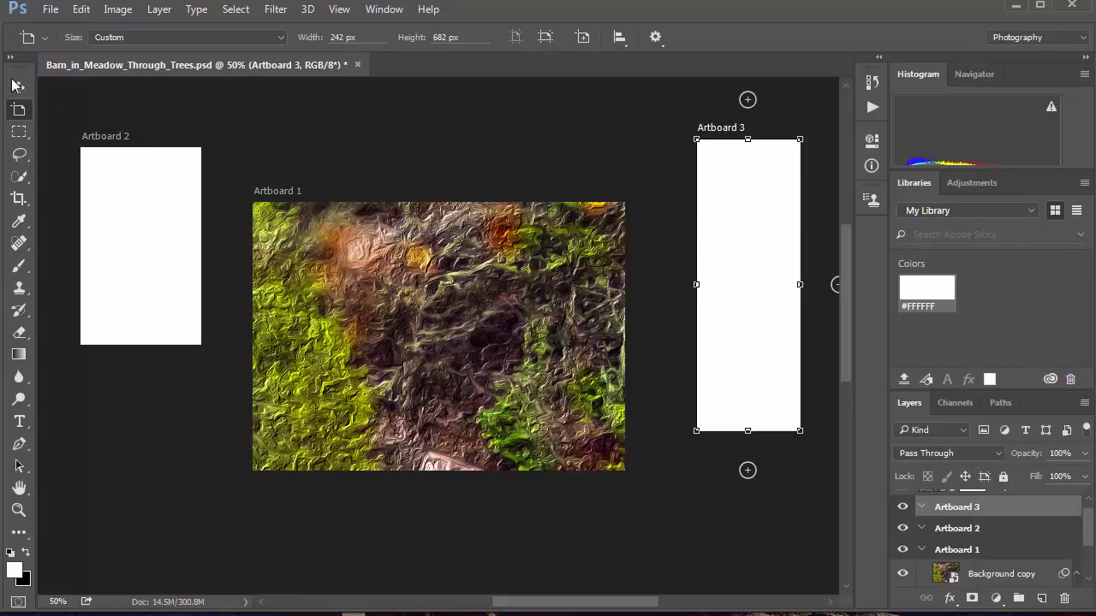
Use the separate Artboard Tool to draw a fourth artboard about 370 × 104 px above the photo artboard's left end
{"action": "left_click", "coordinate": [17, 86]}
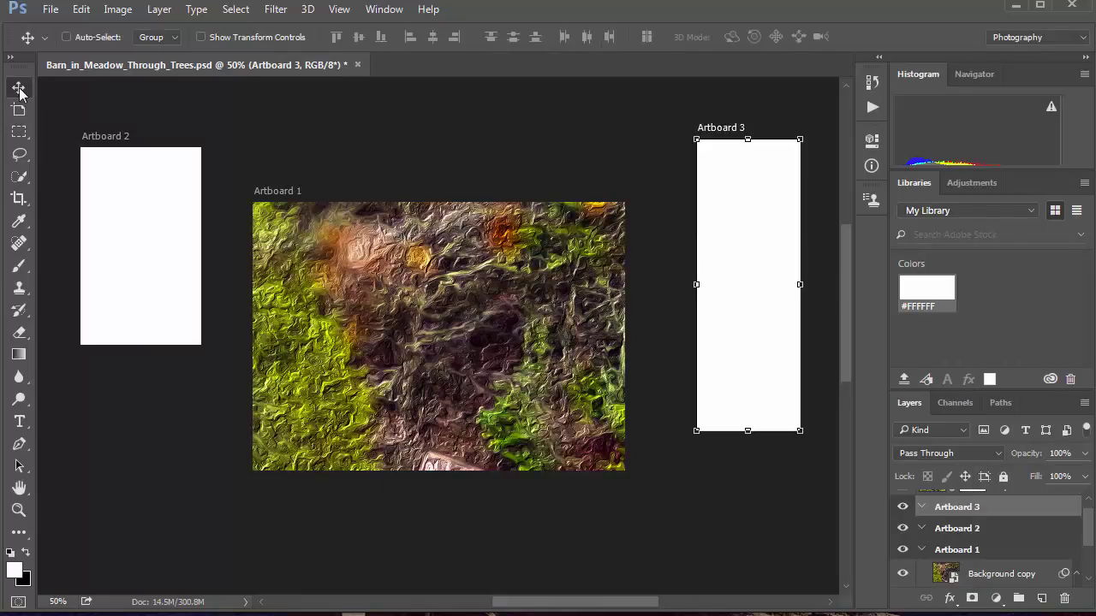
{"action": "left_click", "coordinate": [19, 110]}
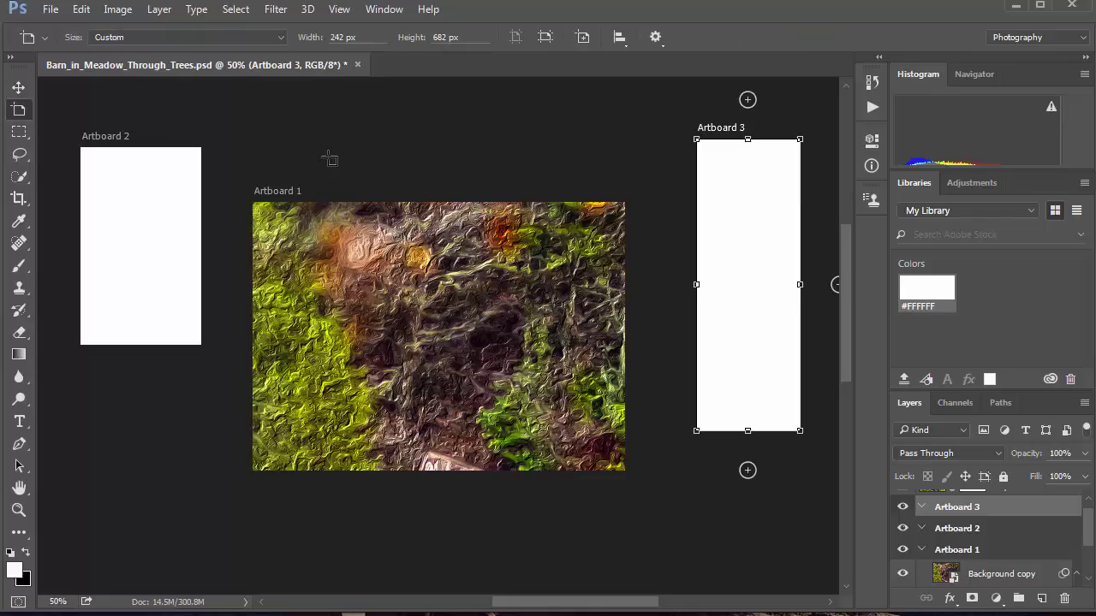
{"action": "left_click_drag", "start_coordinate": [194, 119], "coordinate": [352, 162]}
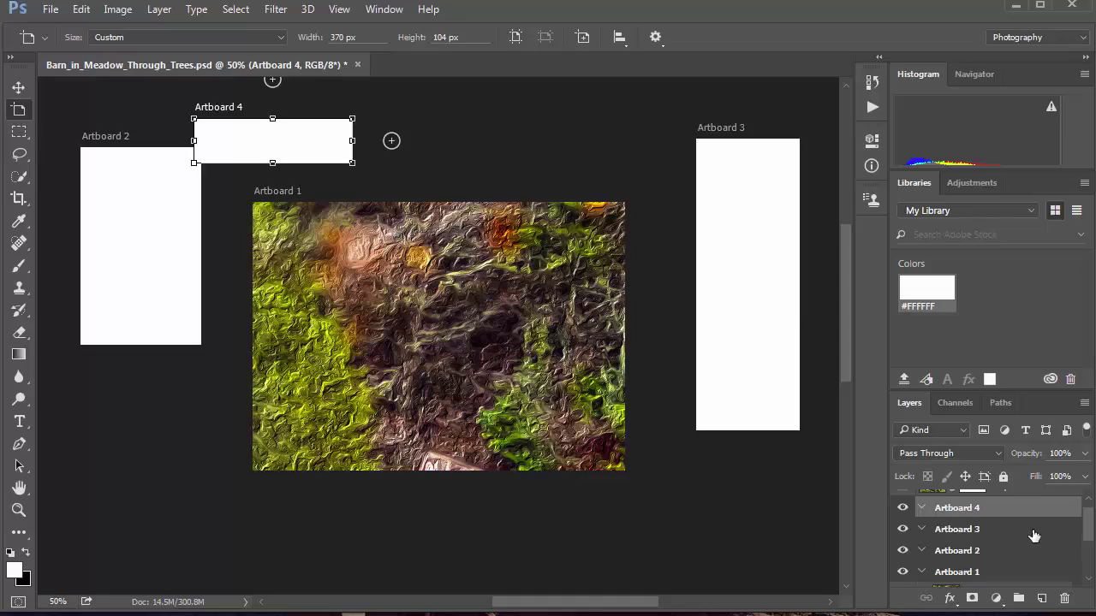
Delete the blank artboards, and delete the photo's artboard only, keeping its contents
{"action": "left_click", "coordinate": [1065, 599]}
{"action": "left_click", "coordinate": [1066, 599]}
{"action": "left_click", "coordinate": [1066, 599]}
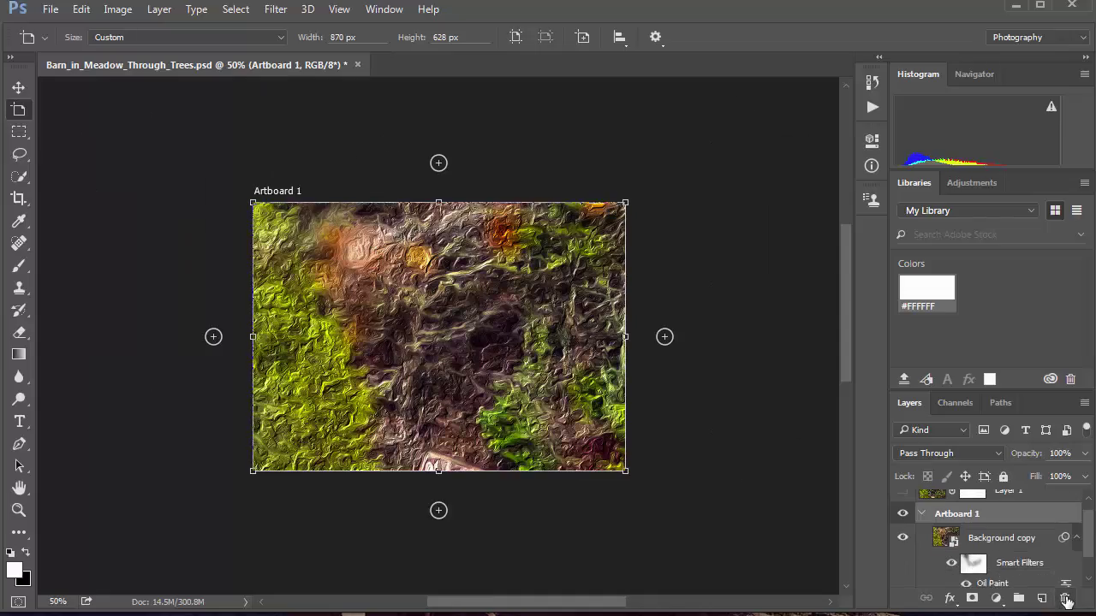
{"action": "left_click", "coordinate": [1066, 599]}
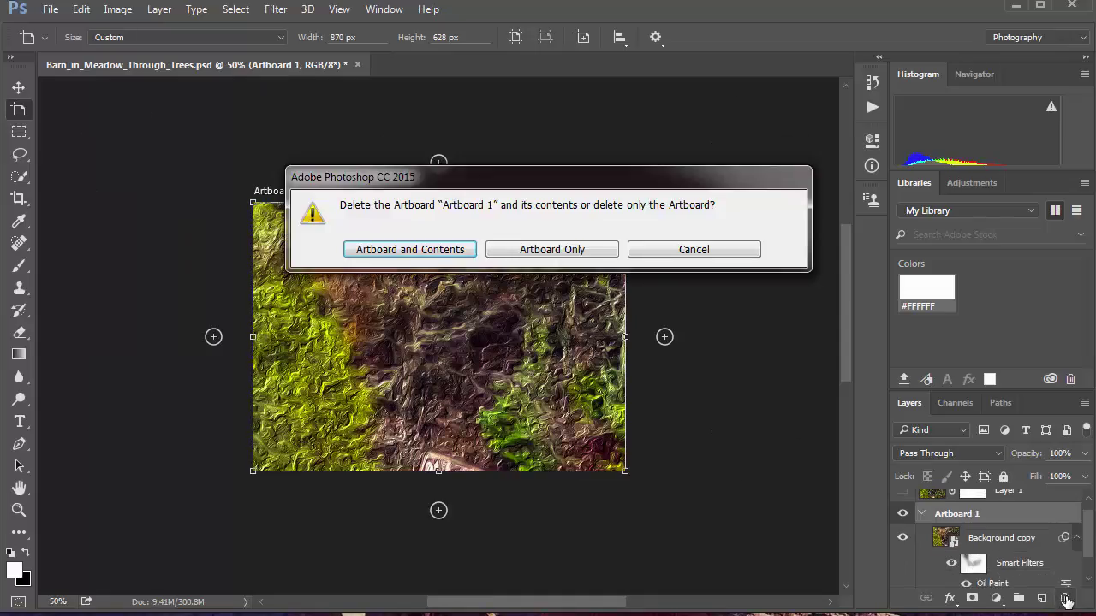
{"action": "left_click", "coordinate": [582, 250]}
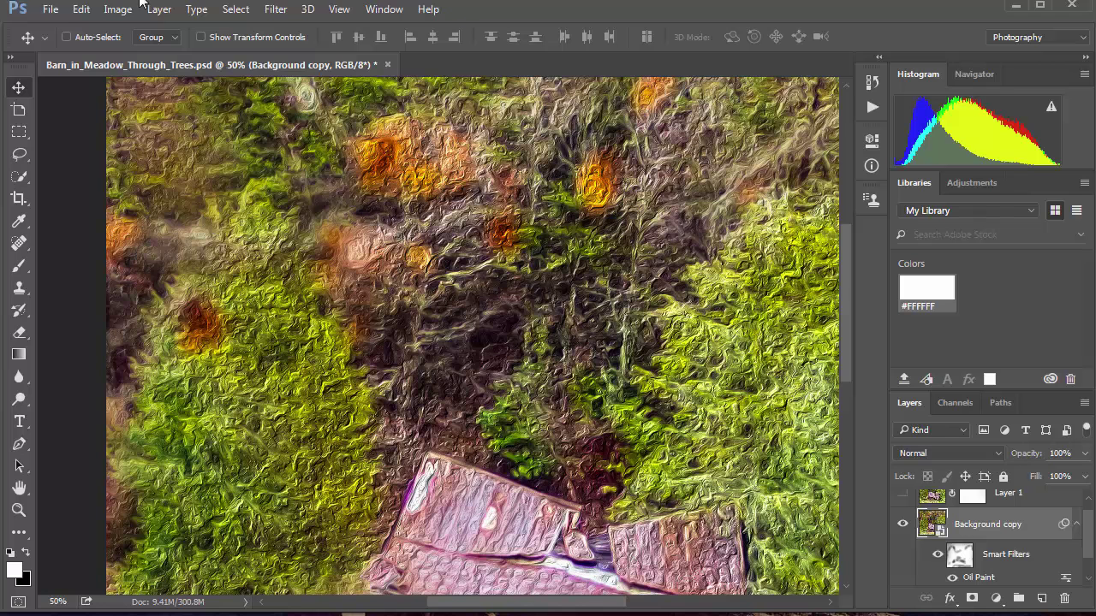
Move the Artboard Tool back into the Move Tool's group in the toolbar customization settings and apply the change
{"action": "left_click", "coordinate": [81, 11]}
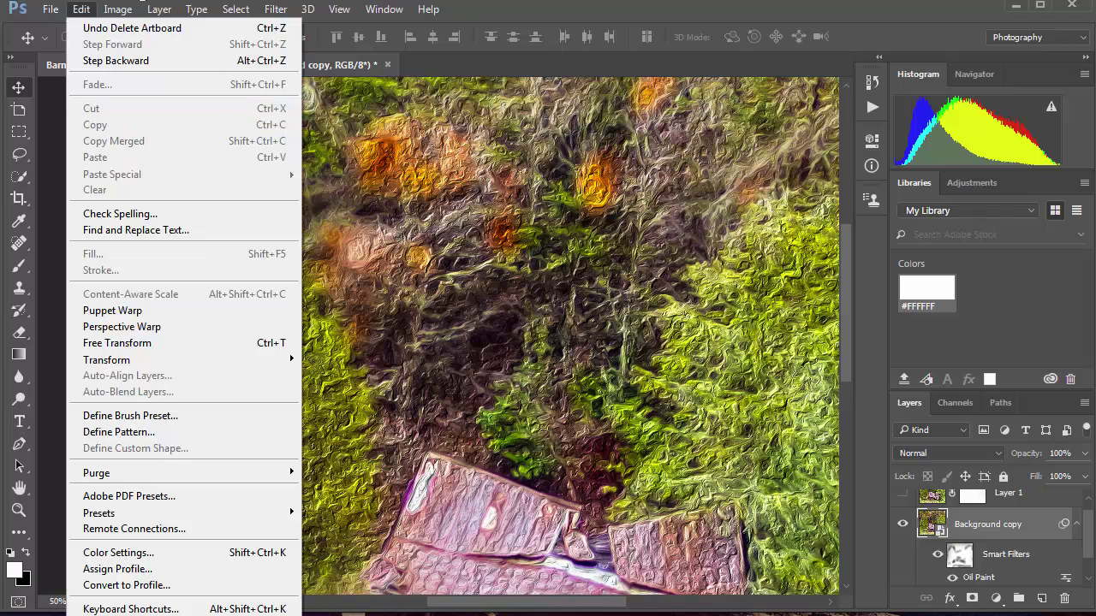
{"action": "left_click", "coordinate": [143, 614]}
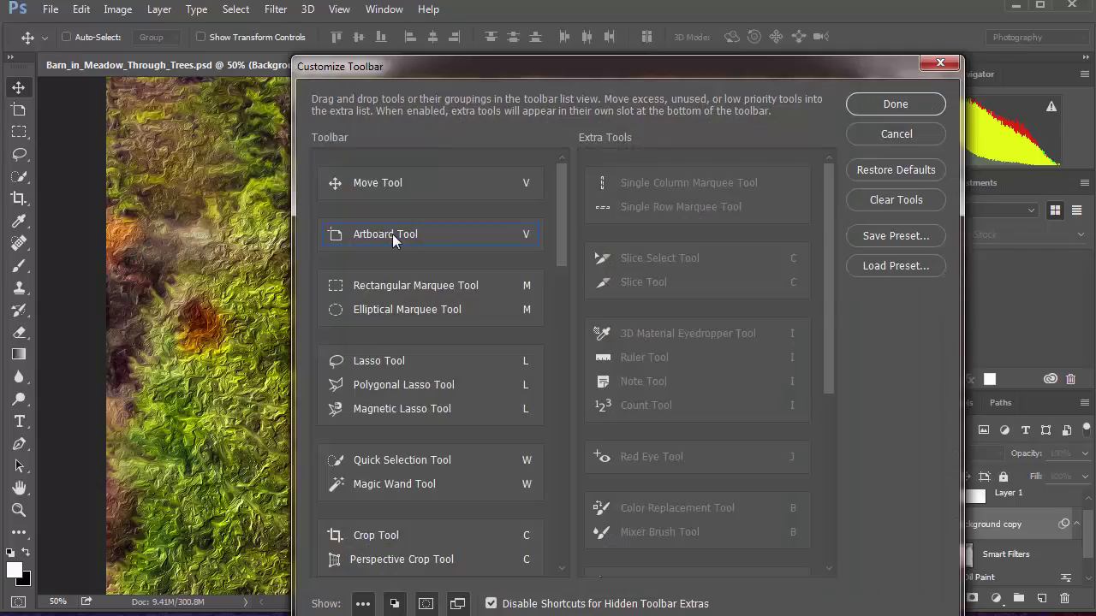
{"action": "left_click_drag", "start_coordinate": [392, 234], "coordinate": [382, 198]}
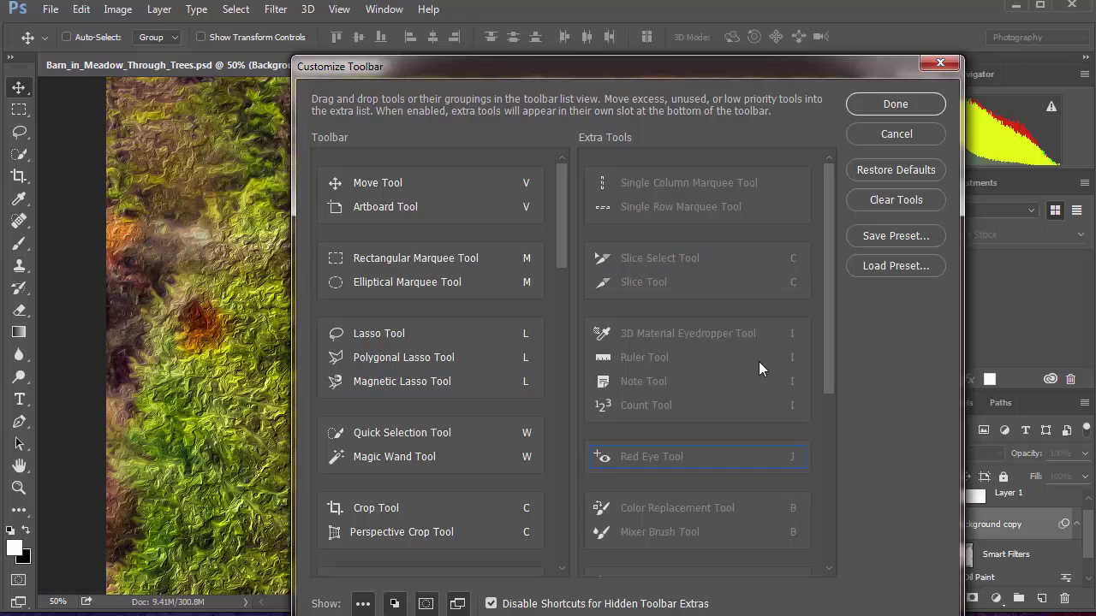
{"action": "left_click", "coordinate": [895, 105]}
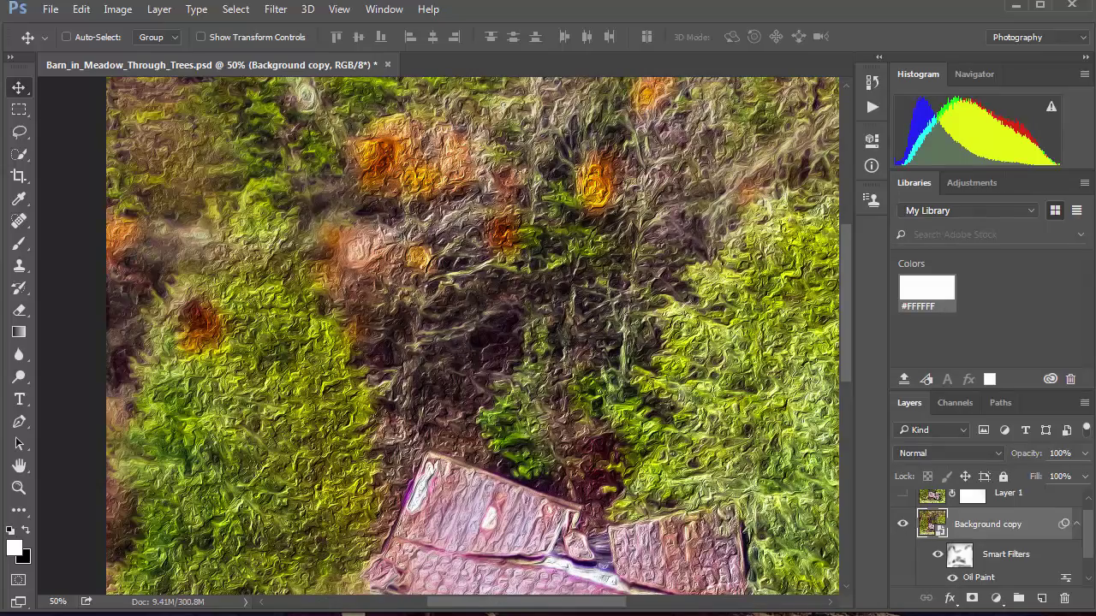
Extend the program window's lower edge slightly, and view the toolbar customization settings without changing them
{"action": "left_click_drag", "start_coordinate": [604, 610], "coordinate": [604, 615]}
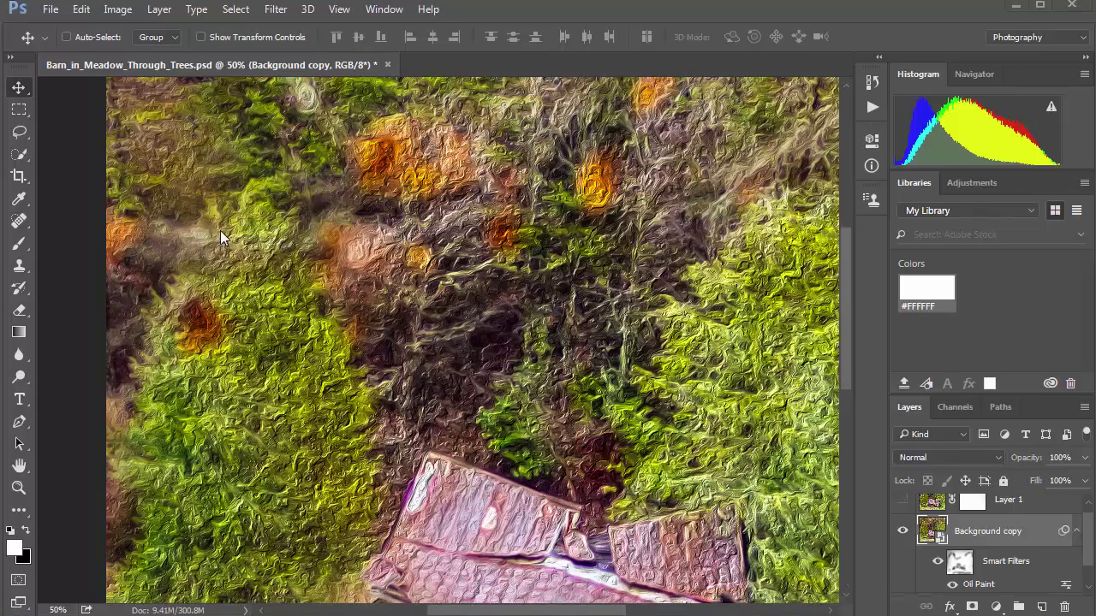
{"action": "left_click", "coordinate": [20, 511]}
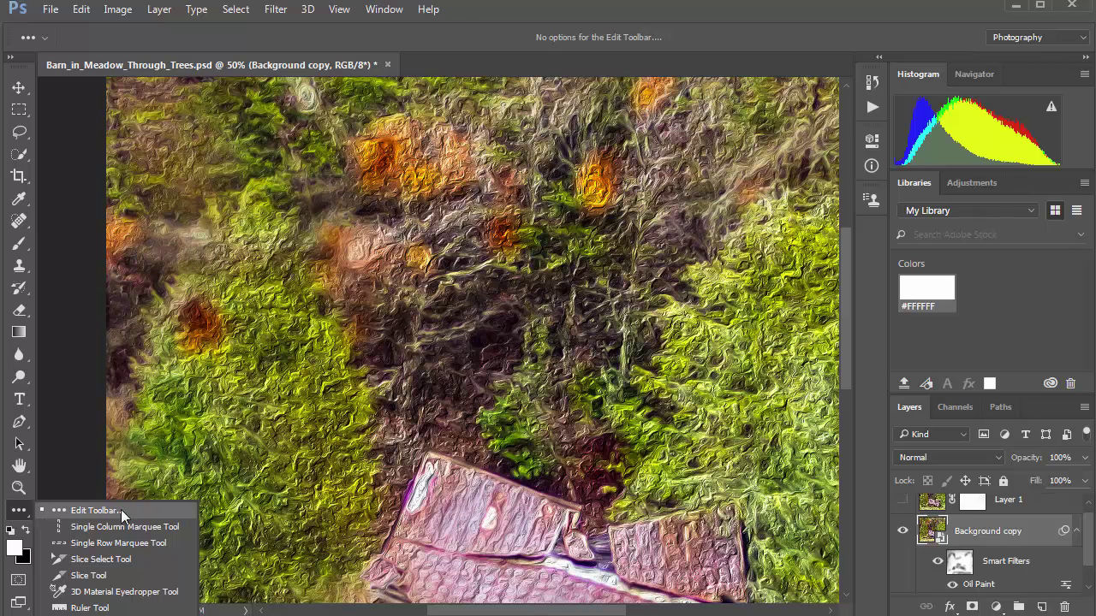
{"action": "left_click", "coordinate": [148, 512]}
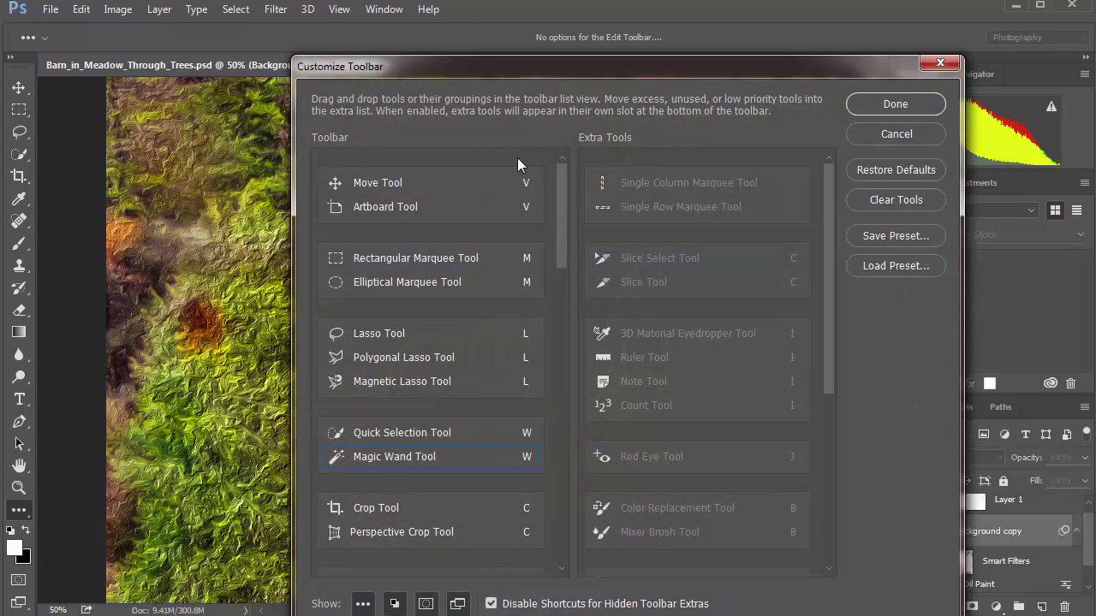
{"action": "left_click", "coordinate": [894, 134]}
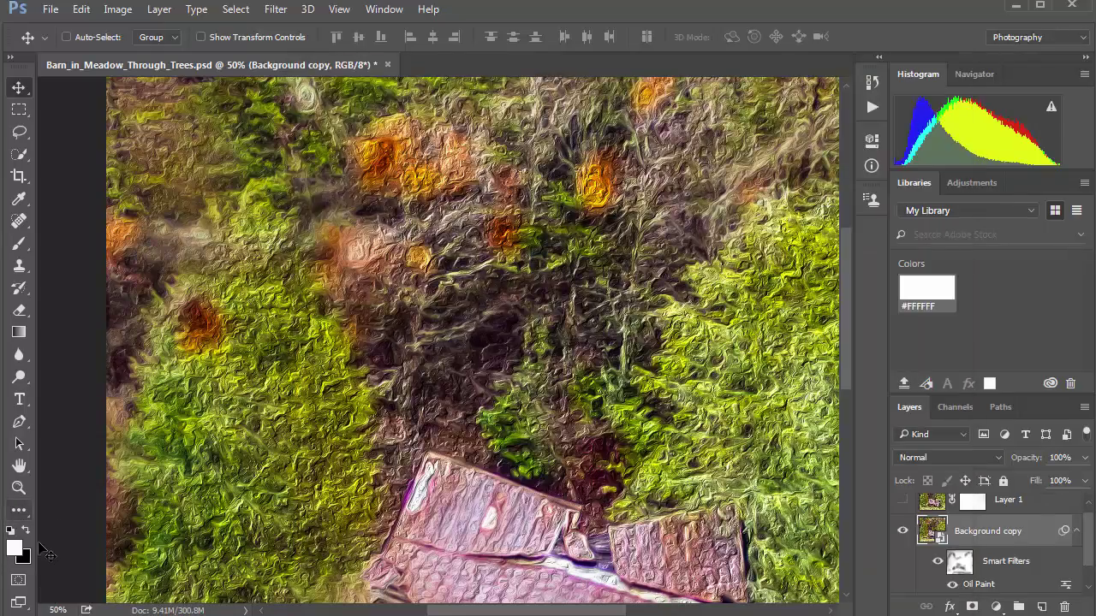
Cycle the screen mode through full screen with menu bar to Full Screen Mode, hiding all panels
{"action": "left_click", "coordinate": [13, 608]}
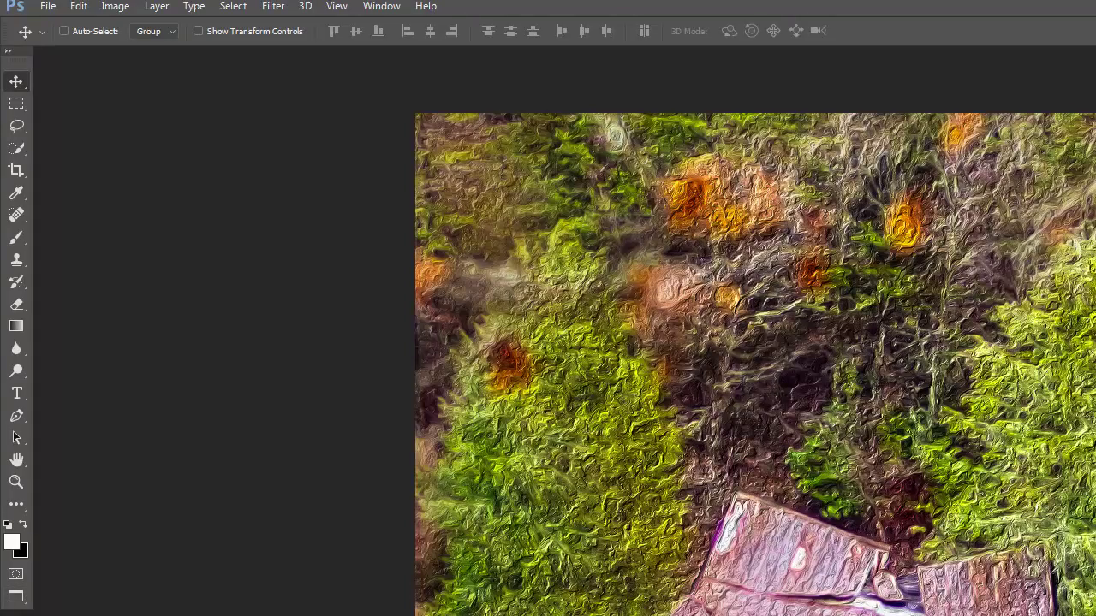
{"action": "left_click", "coordinate": [17, 599]}
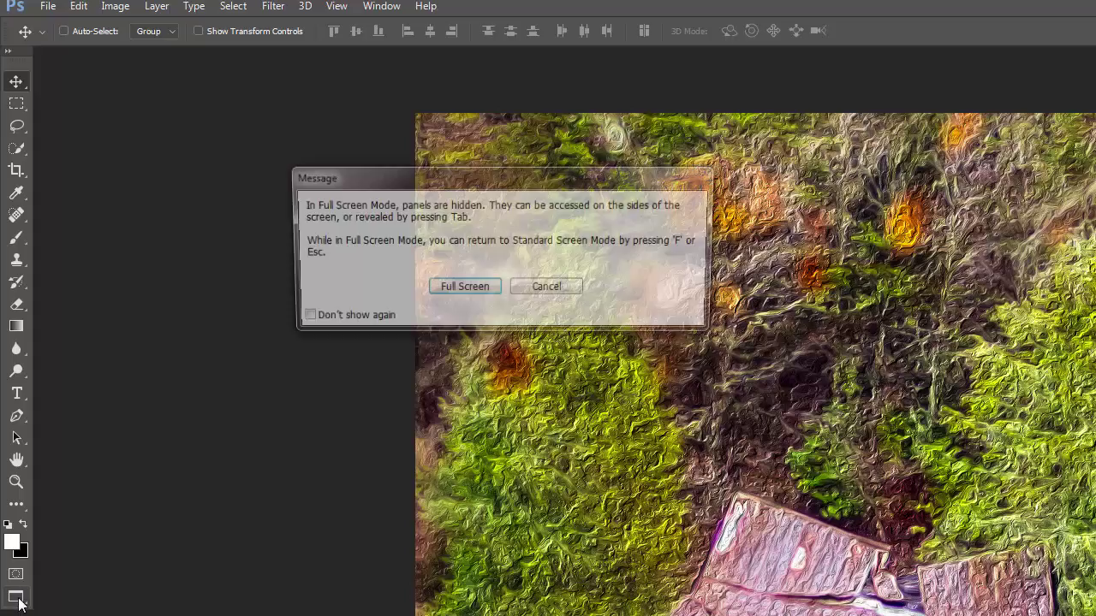
{"action": "left_click", "coordinate": [474, 291]}
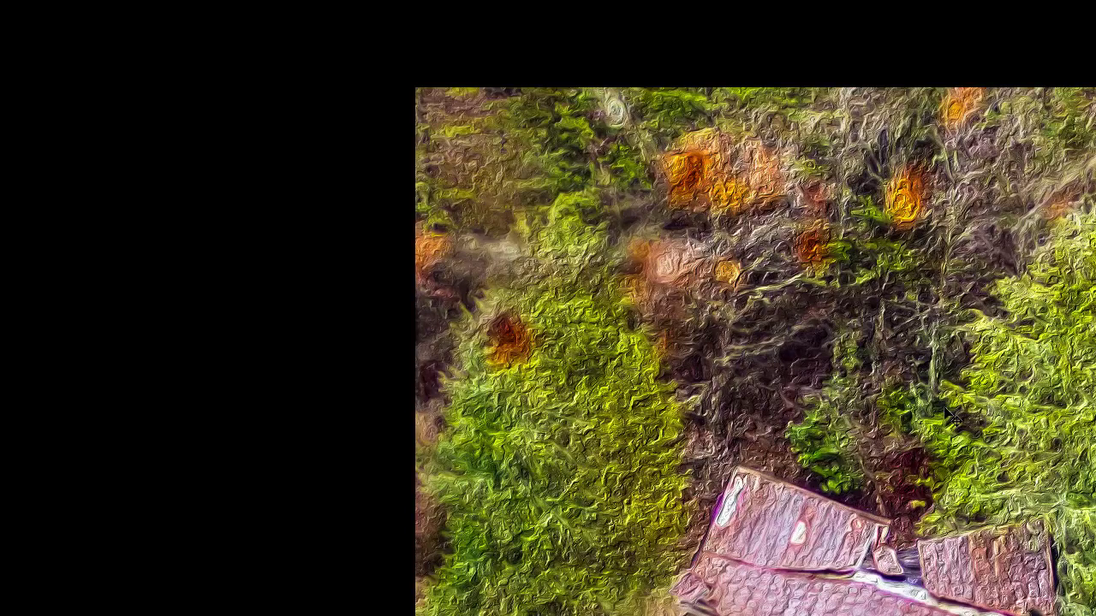
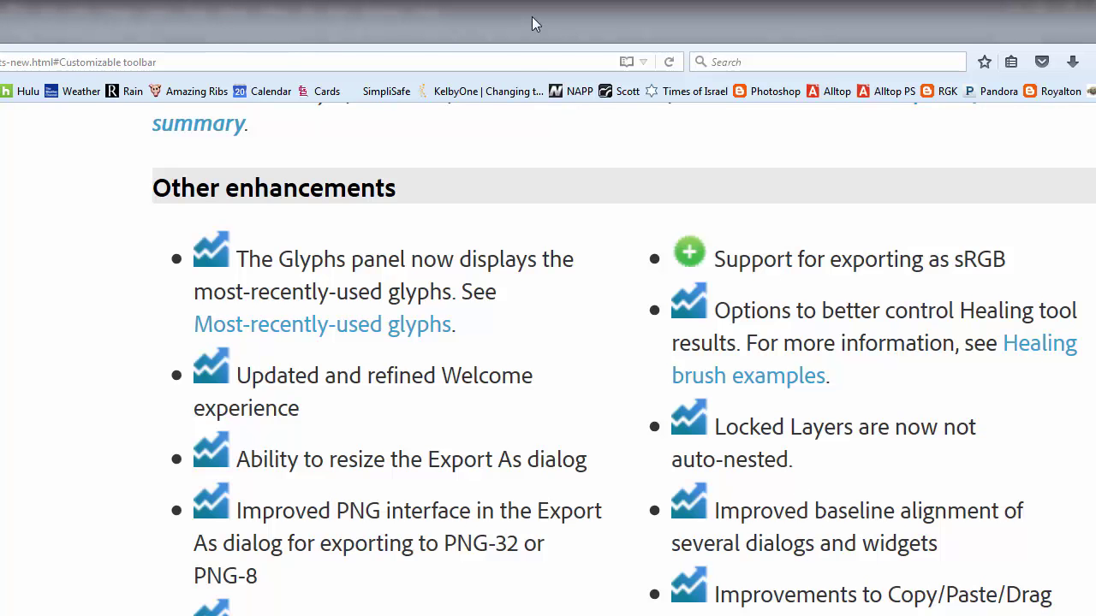
Examine the Other enhancements list on Adobe's Photoshop new features summary page in the browser
{"action": "left_click_drag", "start_coordinate": [532, 17], "coordinate": [721, 569]}
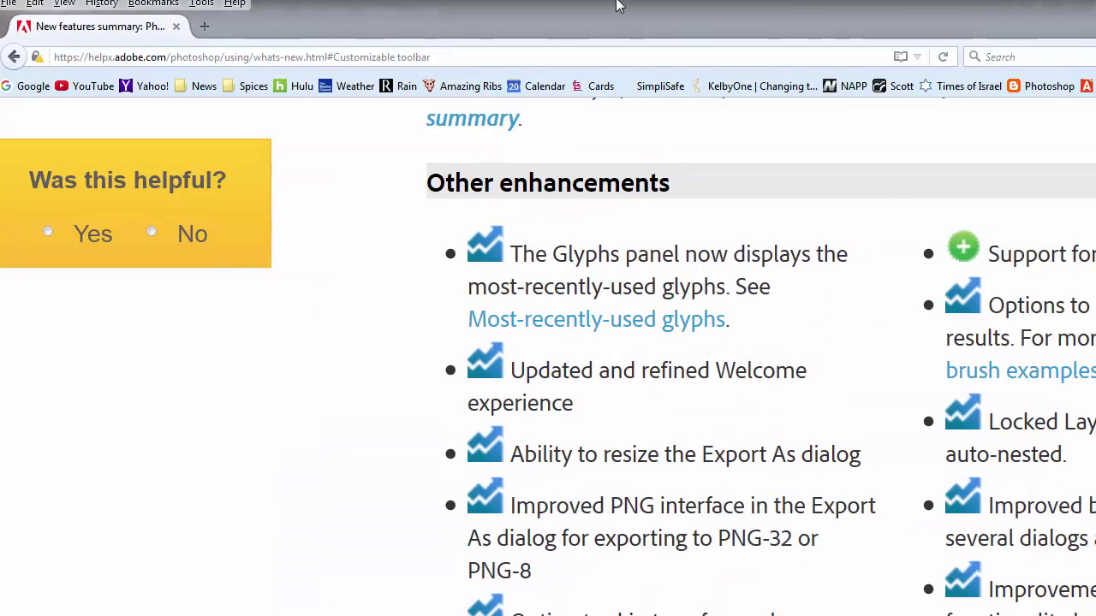
{"action": "left_click_drag", "start_coordinate": [618, 3], "coordinate": [507, 3]}
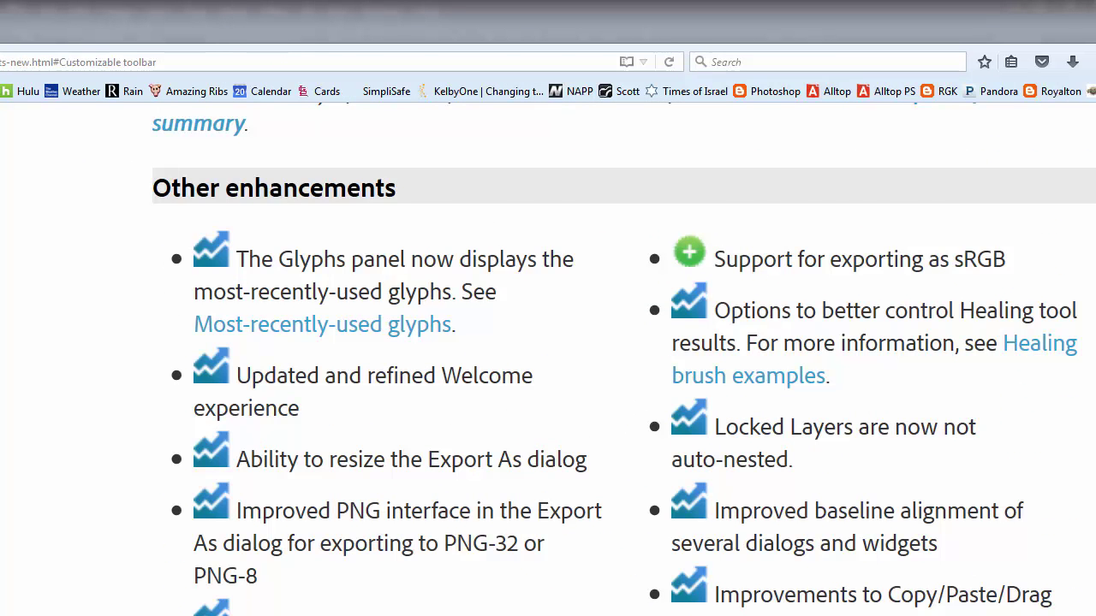
{"action": "scroll", "coordinate": [624, 360], "scroll_direction": "down", "scroll_amount": 2}
{"action": "scroll", "coordinate": [624, 360], "scroll_direction": "up", "scroll_amount": 7}
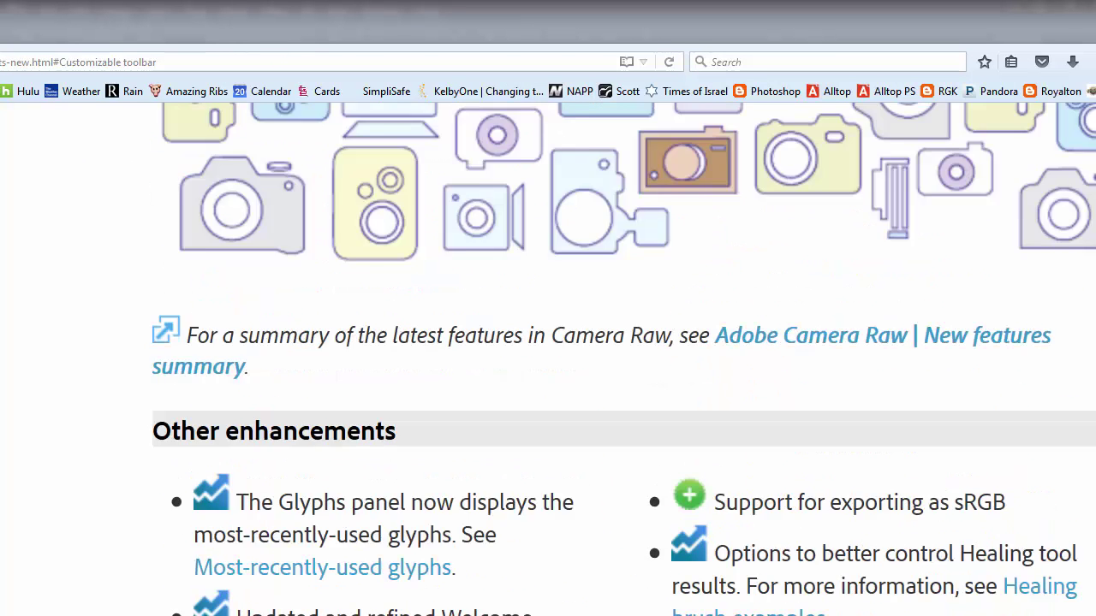
{"action": "scroll", "coordinate": [624, 360], "scroll_direction": "up", "scroll_amount": 5}
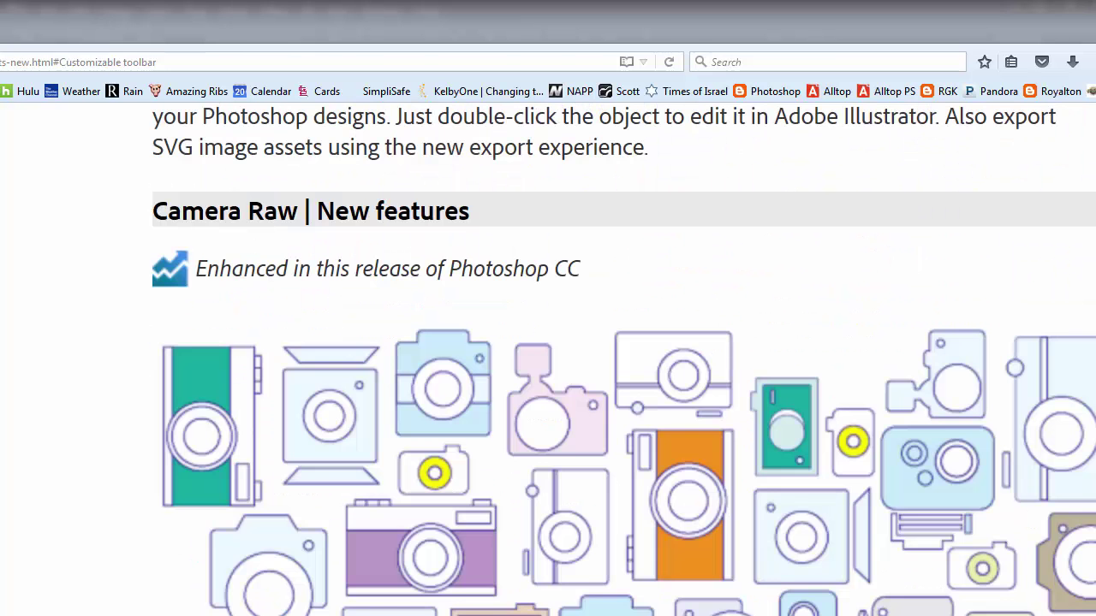
{"action": "scroll", "coordinate": [624, 359], "scroll_direction": "down", "scroll_amount": 10}
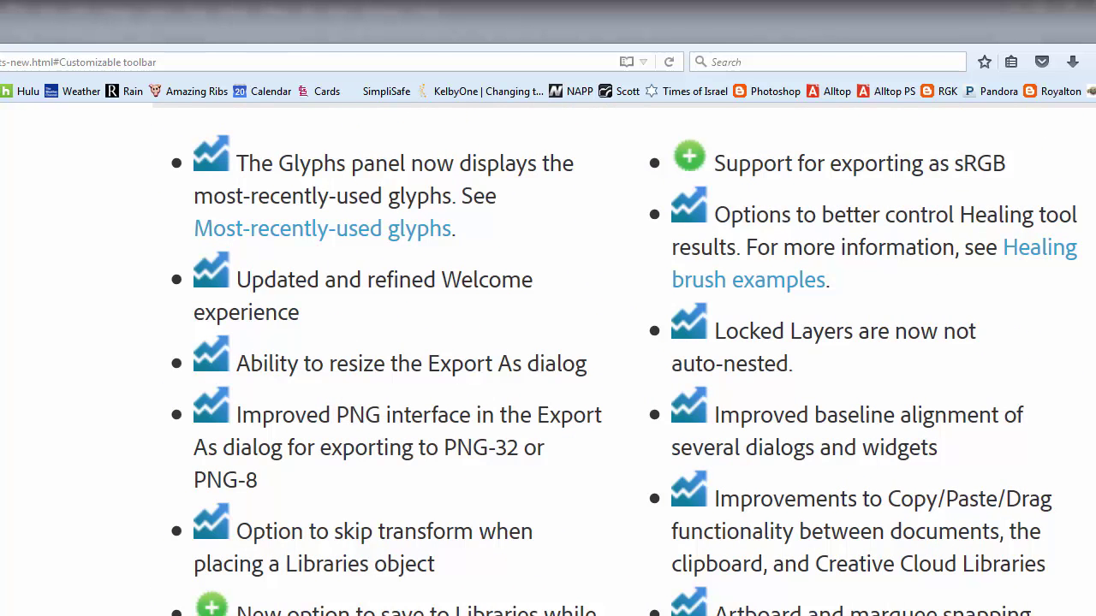
{"action": "scroll", "coordinate": [624, 359], "scroll_direction": "down", "scroll_amount": 5}
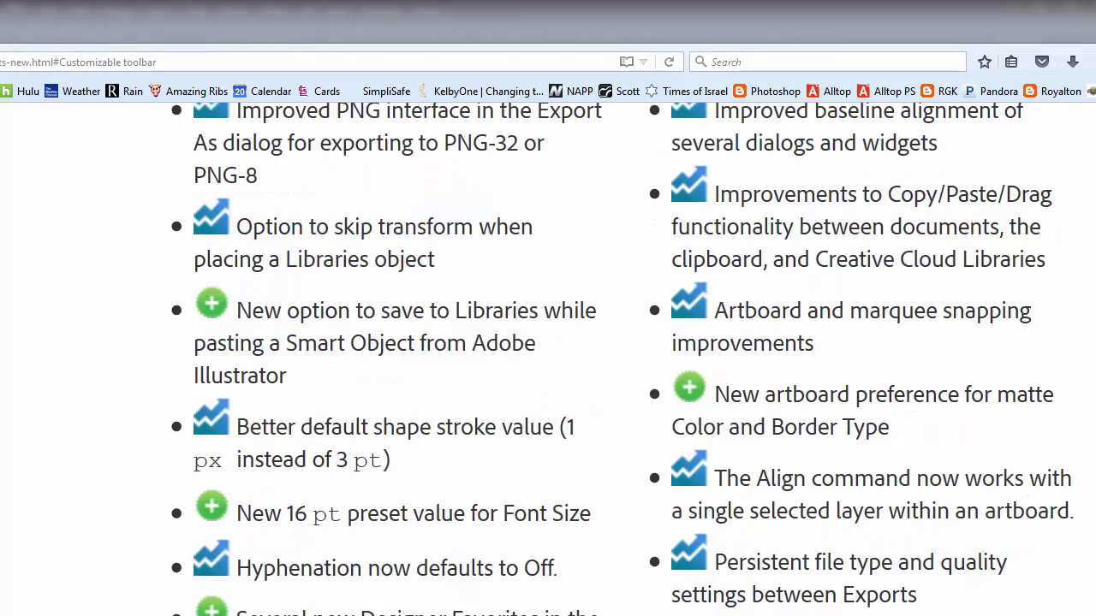
{"action": "scroll", "coordinate": [622, 359], "scroll_direction": "down", "scroll_amount": 4}
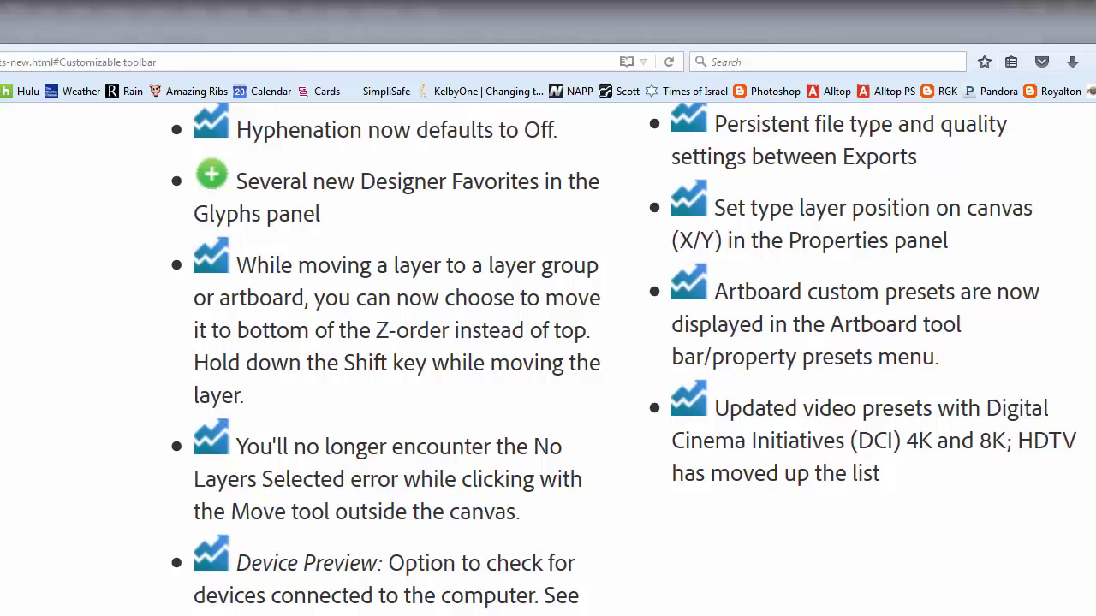
{"action": "scroll", "coordinate": [548, 360], "scroll_direction": "up", "scroll_amount": 3}
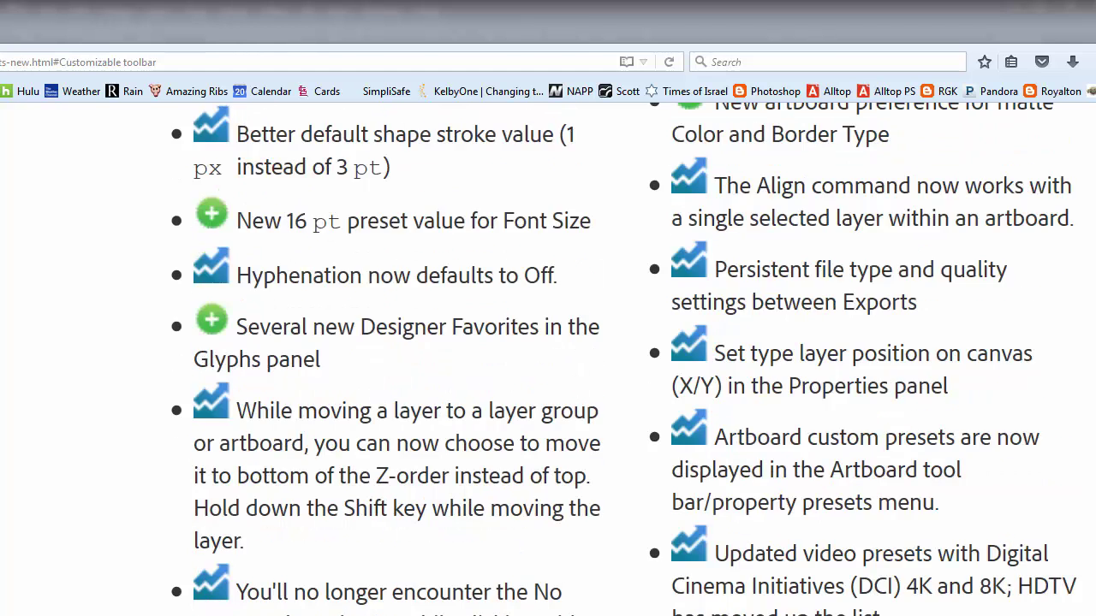
{"action": "scroll", "coordinate": [548, 360], "scroll_direction": "up", "scroll_amount": 6}
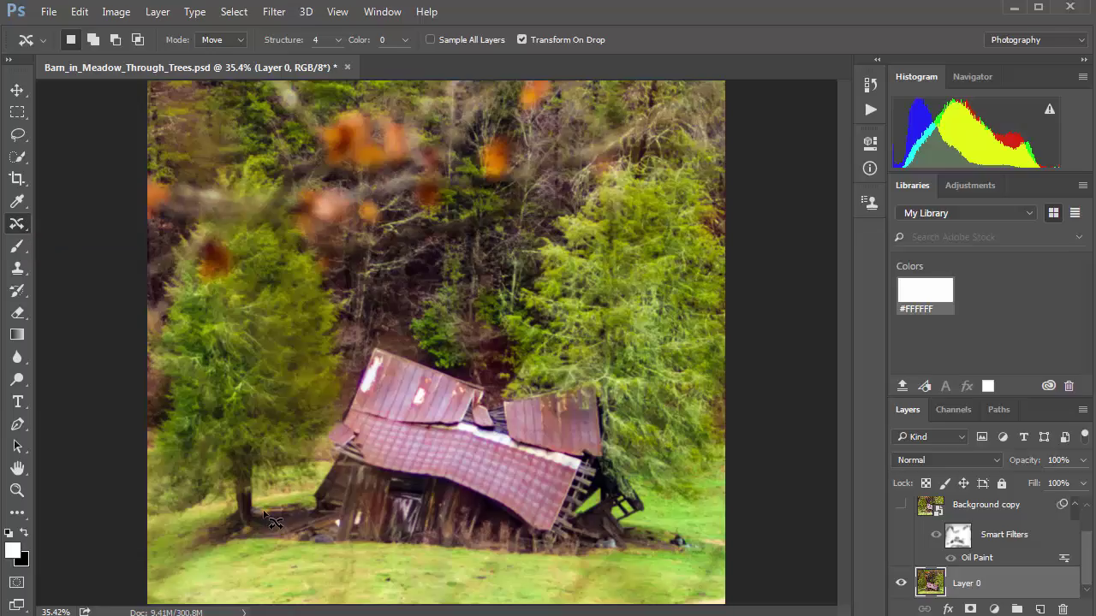
Outline the tree left of the barn with the Content-Aware Move Tool and move it about 4.13 in right and 0.23 in down
{"action": "mouse_move", "coordinate": [276, 493]}
{"action": "left_mouse_down"}
{"action": "mouse_move", "coordinate": [311, 466]}
{"action": "mouse_move", "coordinate": [338, 417]}
{"action": "mouse_move", "coordinate": [349, 321]}
{"action": "mouse_move", "coordinate": [328, 264]}
{"action": "mouse_move", "coordinate": [291, 228]}
{"action": "mouse_move", "coordinate": [275, 161]}
{"action": "mouse_move", "coordinate": [230, 150]}
{"action": "mouse_move", "coordinate": [161, 253]}
{"action": "mouse_move", "coordinate": [135, 454]}
{"action": "mouse_move", "coordinate": [161, 541]}
{"action": "mouse_move", "coordinate": [208, 523]}
{"action": "mouse_move", "coordinate": [203, 543]}
{"action": "mouse_move", "coordinate": [264, 537]}
{"action": "mouse_move", "coordinate": [274, 513]}
{"action": "left_mouse_up"}
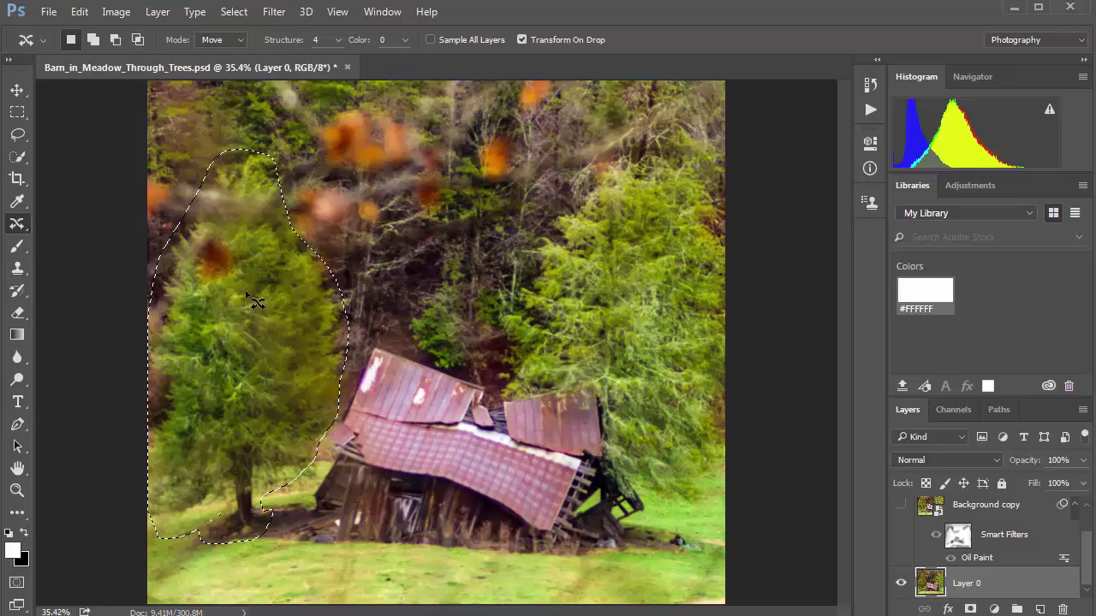
{"action": "left_click_drag", "start_coordinate": [222, 336], "coordinate": [616, 342]}
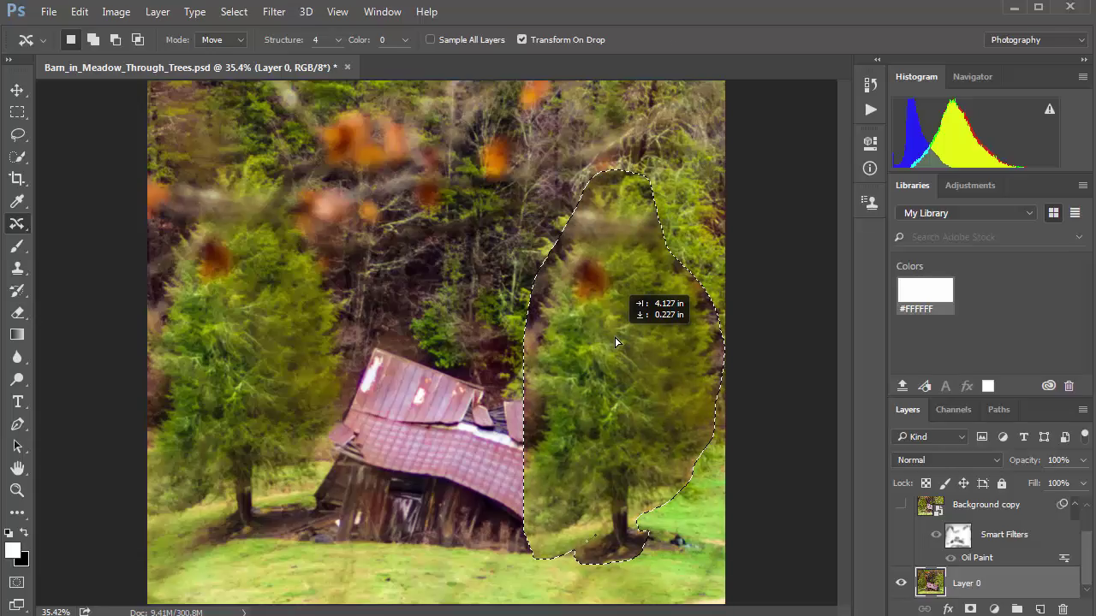
{"action": "left_click_drag", "start_coordinate": [615, 342], "coordinate": [615, 342]}
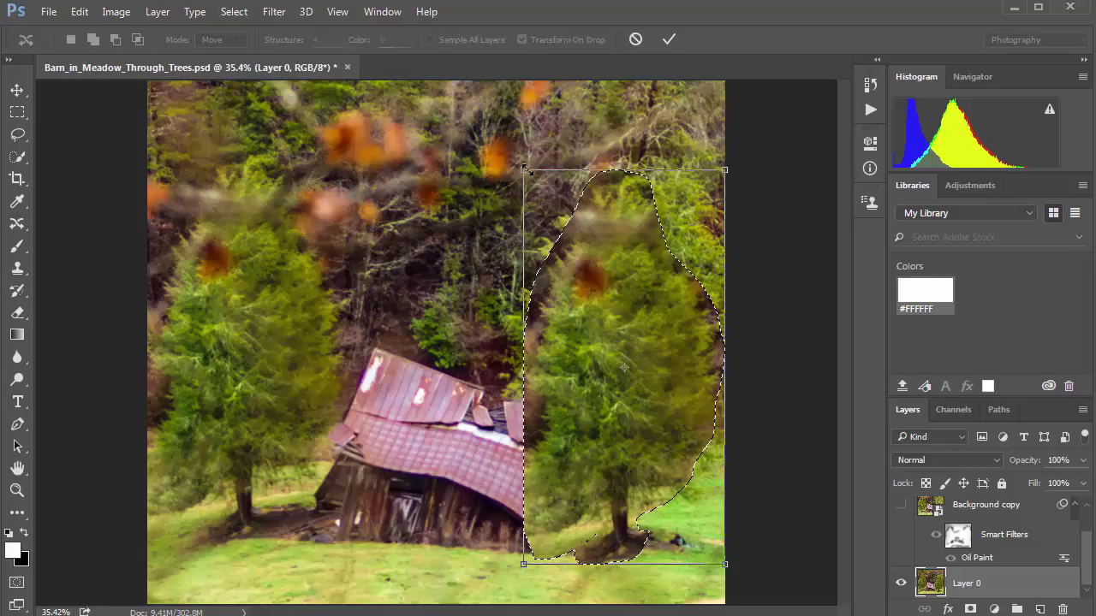
Scale the moved tree down beside the barn's right end and apply the move, saving the document and clearing the selection
{"action": "left_click_drag", "start_coordinate": [524, 169], "coordinate": [676, 394]}
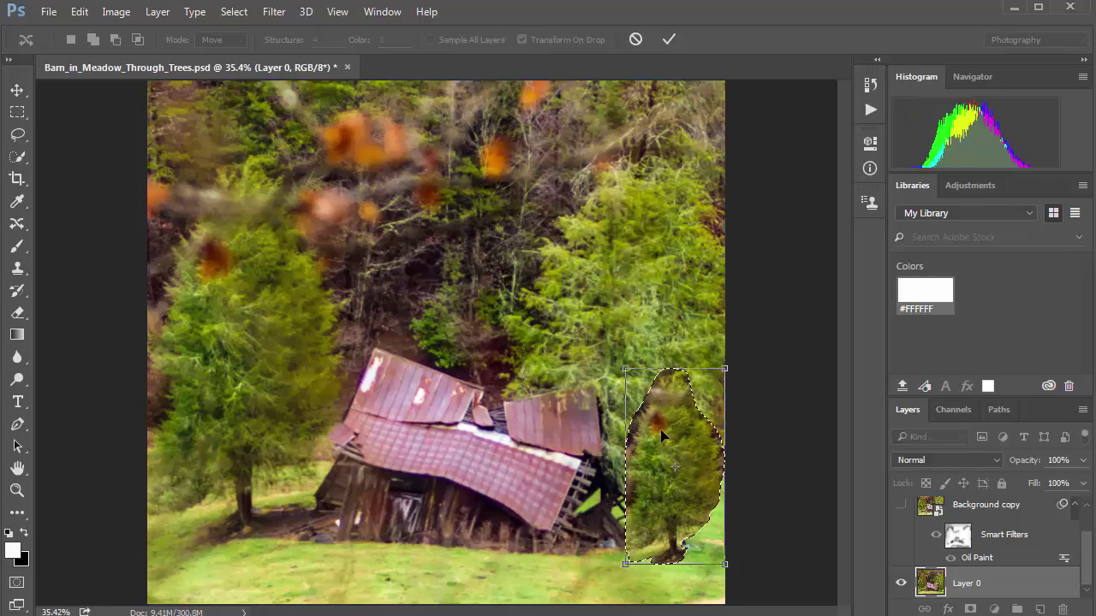
{"action": "left_click_drag", "start_coordinate": [661, 437], "coordinate": [683, 458]}
{"action": "left_click_drag", "start_coordinate": [743, 388], "coordinate": [727, 421]}
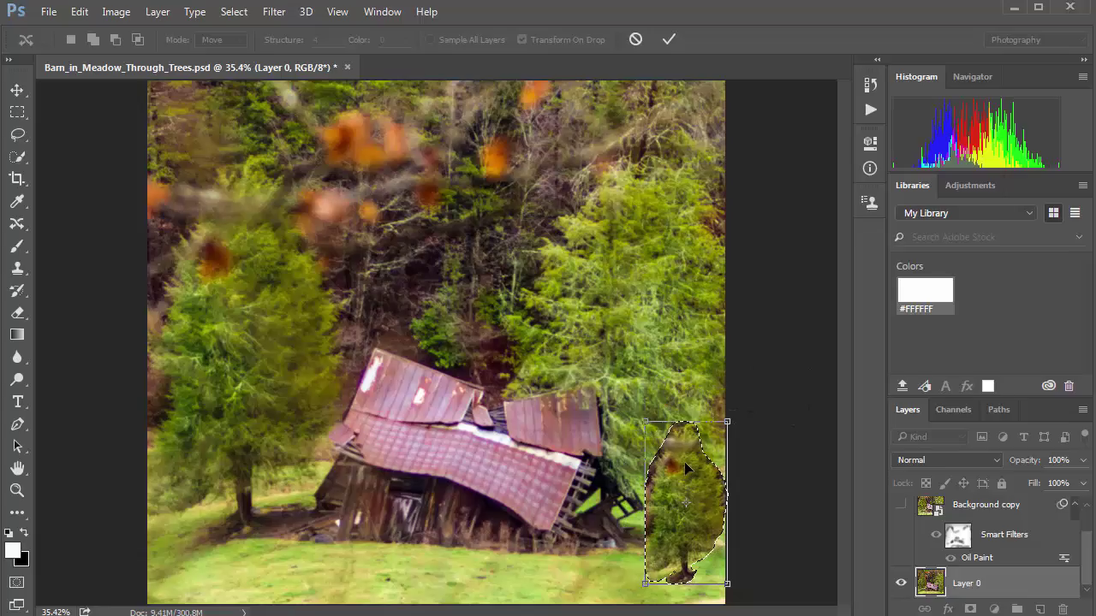
{"action": "key", "text": "Return"}
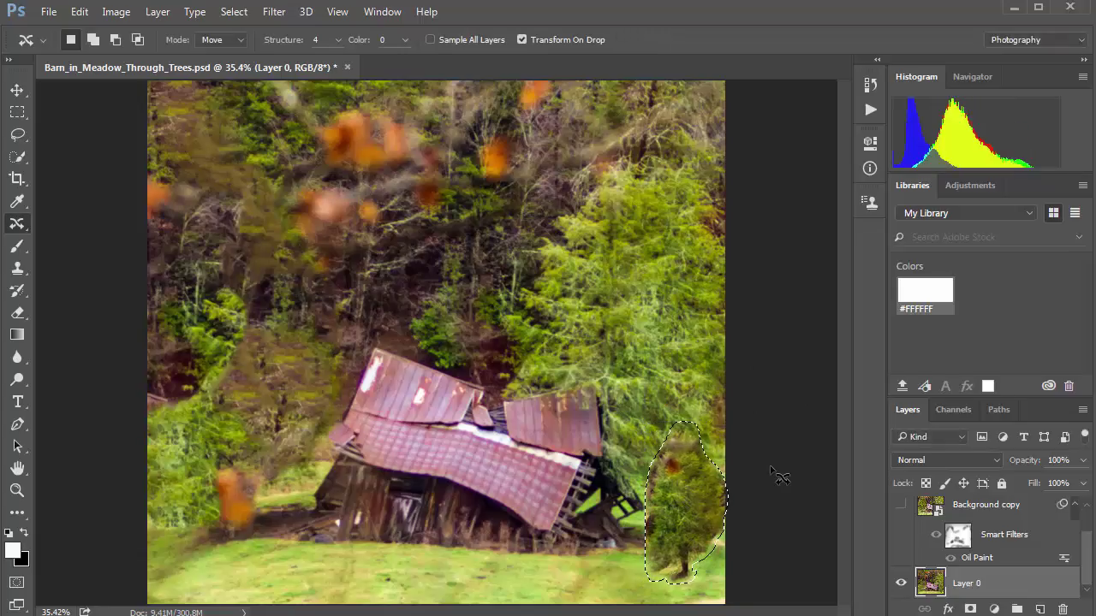
{"action": "key", "text": "ctrl+s"}
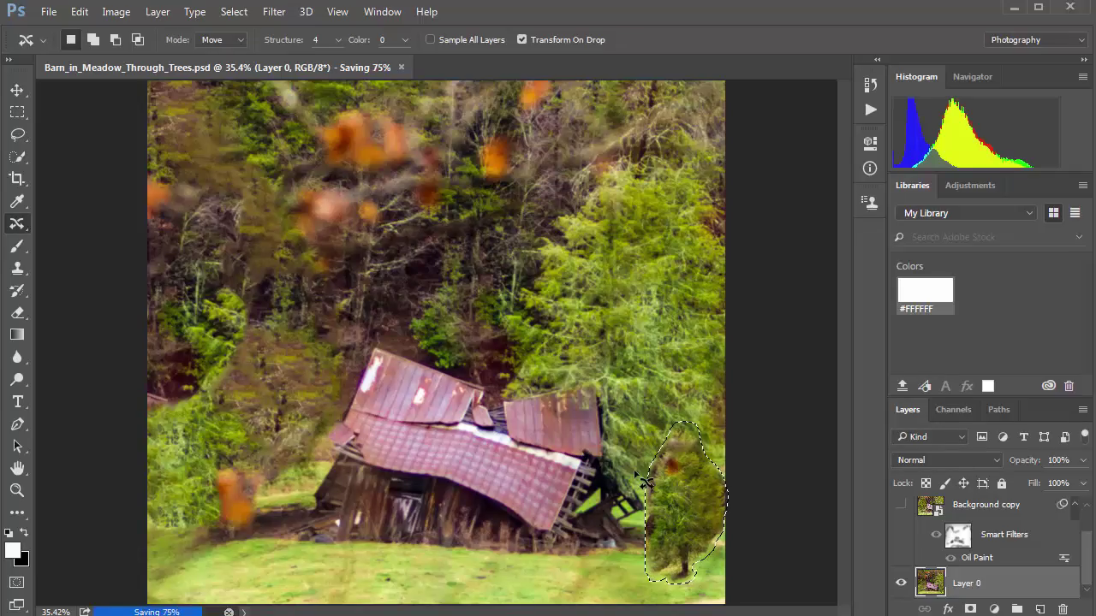
{"action": "key", "text": "ctrl+d"}
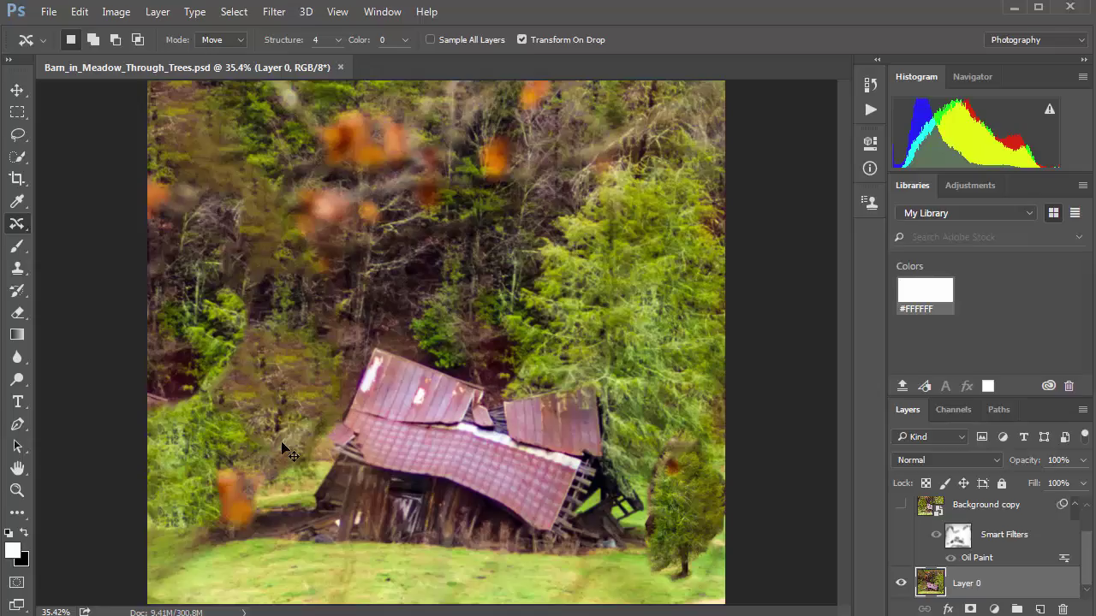
Undo the tree's move and move the selected tree again at full size over the large tree right of the barn
{"action": "key", "text": "ctrl+alt+z"}
{"action": "key", "text": "ctrl+alt+z"}
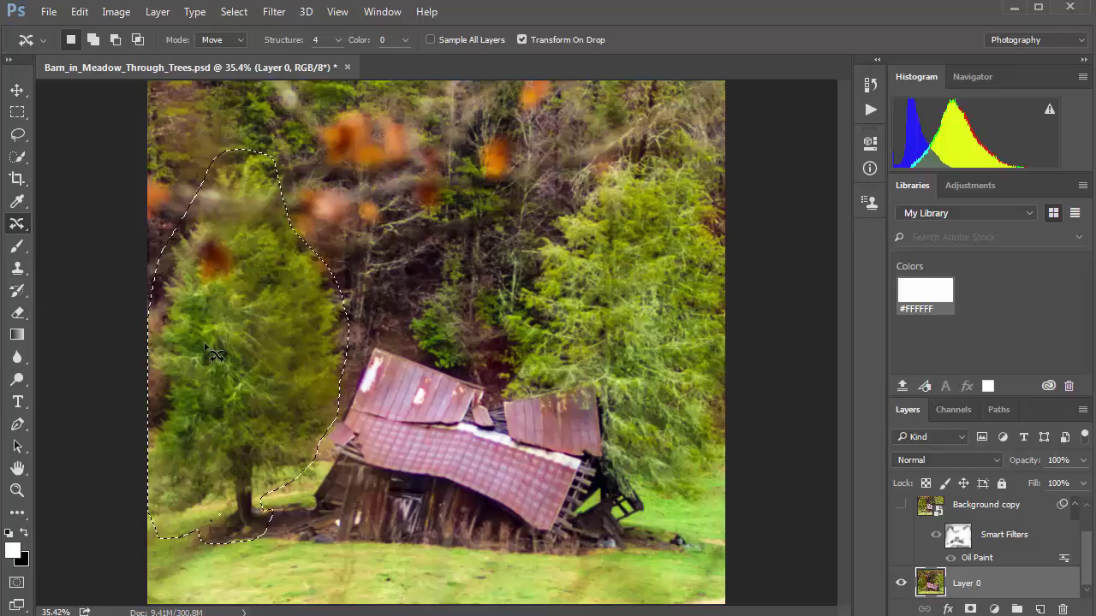
{"action": "left_click_drag", "start_coordinate": [214, 354], "coordinate": [595, 388]}
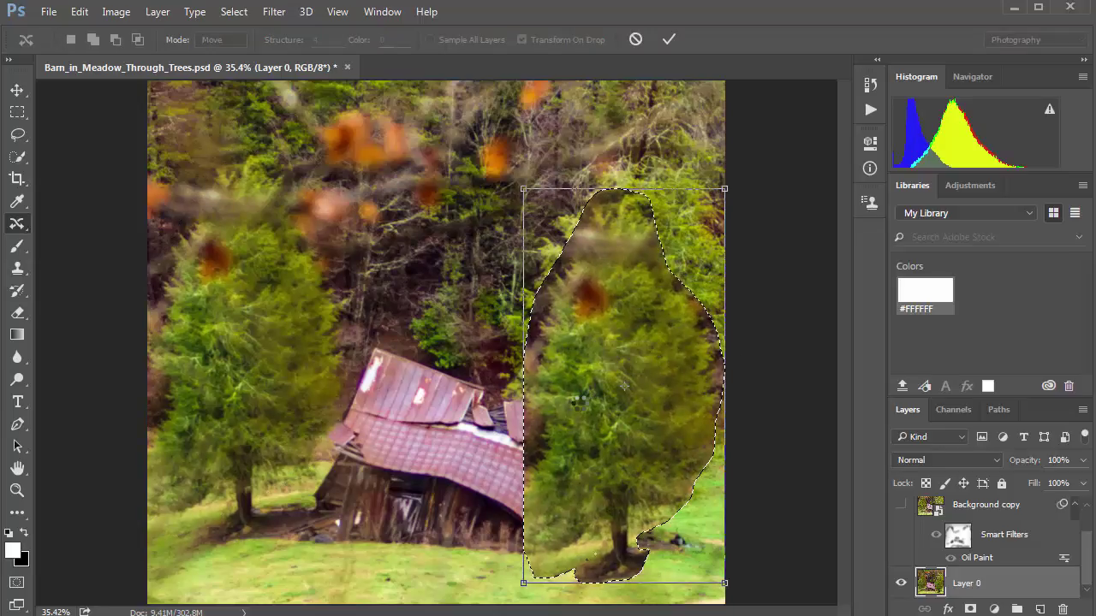
{"action": "key", "text": "Return"}
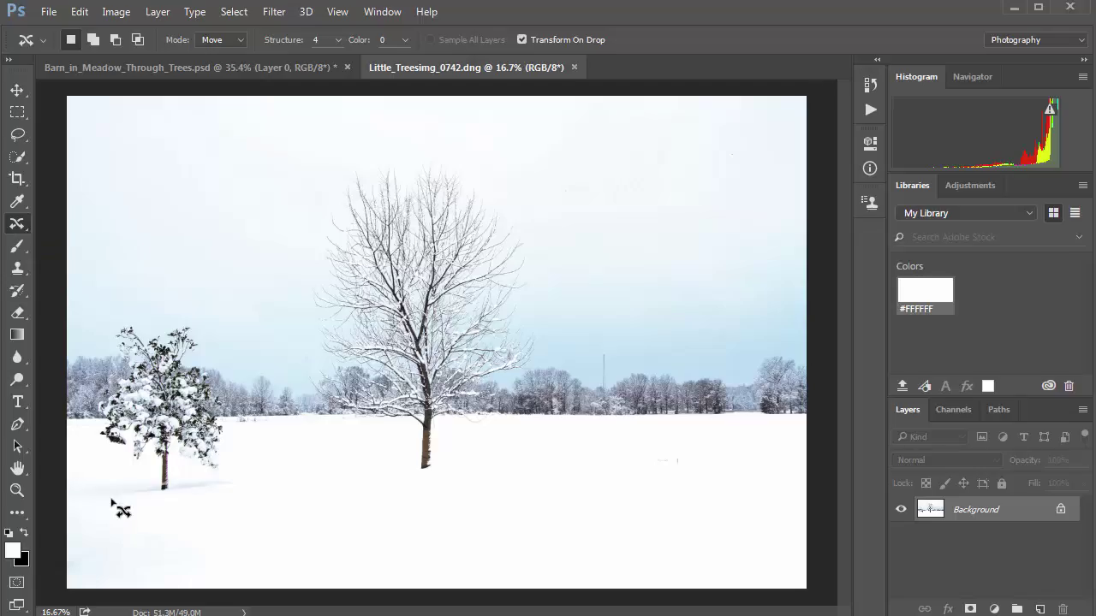
In Little_Treesimg_0742.dng, outline the small snowy tree and move it, scaled down, into the snow just right of the tall bare tree
{"action": "mouse_move", "coordinate": [85, 497]}
{"action": "left_mouse_down"}
{"action": "mouse_move", "coordinate": [214, 492]}
{"action": "mouse_move", "coordinate": [232, 472]}
{"action": "mouse_move", "coordinate": [227, 409]}
{"action": "mouse_move", "coordinate": [193, 353]}
{"action": "mouse_move", "coordinate": [190, 321]}
{"action": "mouse_move", "coordinate": [120, 321]}
{"action": "mouse_move", "coordinate": [110, 377]}
{"action": "mouse_move", "coordinate": [93, 394]}
{"action": "mouse_move", "coordinate": [97, 441]}
{"action": "mouse_move", "coordinate": [138, 466]}
{"action": "mouse_move", "coordinate": [128, 485]}
{"action": "mouse_move", "coordinate": [86, 501]}
{"action": "mouse_move", "coordinate": [82, 484]}
{"action": "mouse_move", "coordinate": [67, 493]}
{"action": "mouse_move", "coordinate": [82, 496]}
{"action": "mouse_move", "coordinate": [70, 490]}
{"action": "left_mouse_up"}
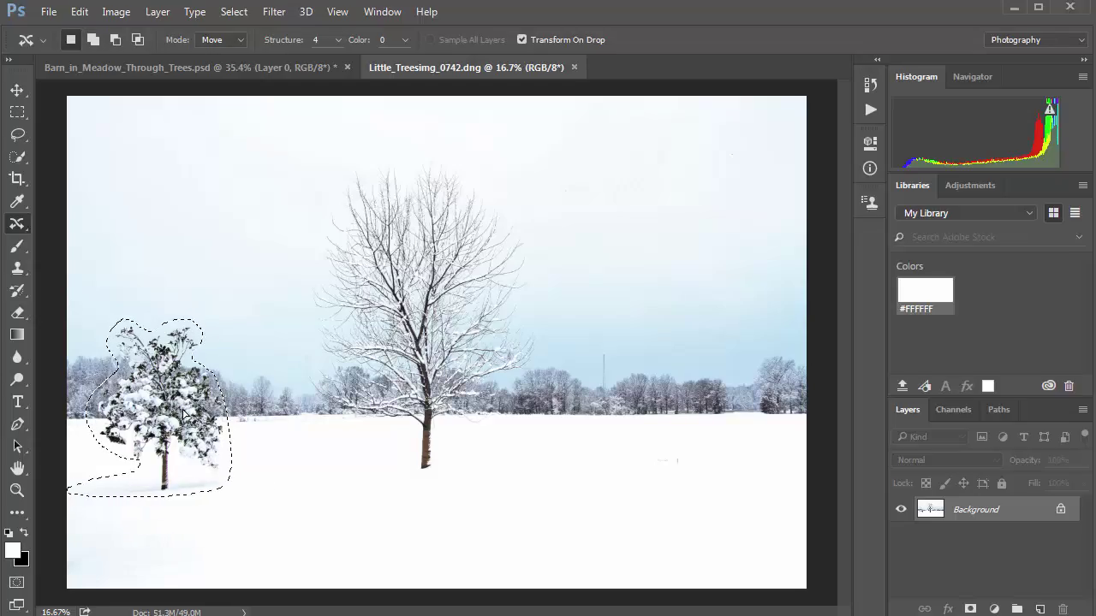
{"action": "left_click_drag", "start_coordinate": [183, 414], "coordinate": [658, 419]}
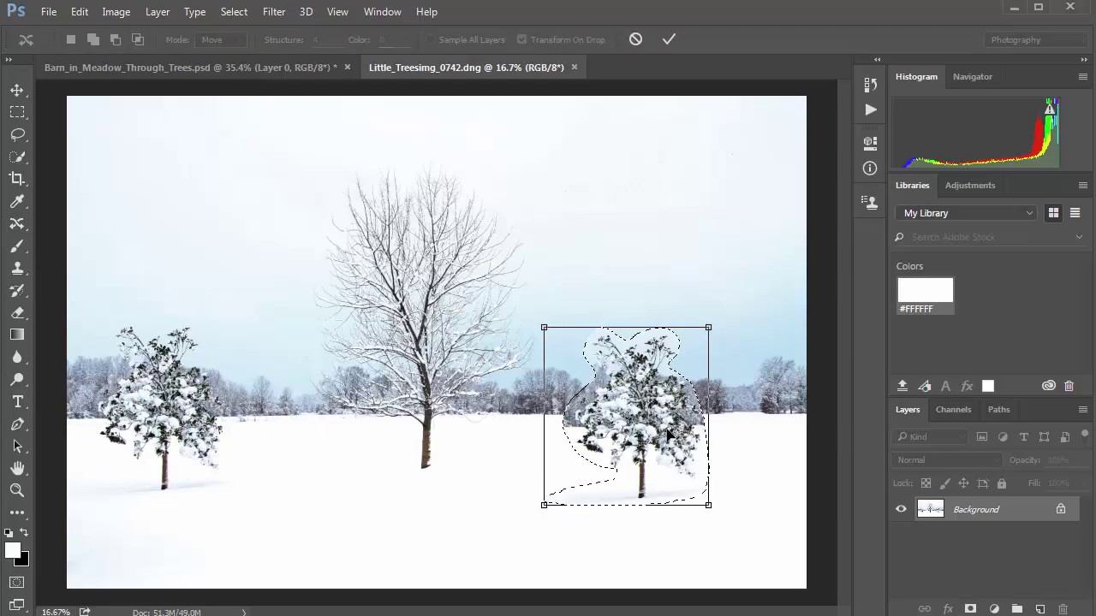
{"action": "left_click_drag", "start_coordinate": [644, 439], "coordinate": [577, 461]}
{"action": "left_click_drag", "start_coordinate": [640, 349], "coordinate": [583, 383]}
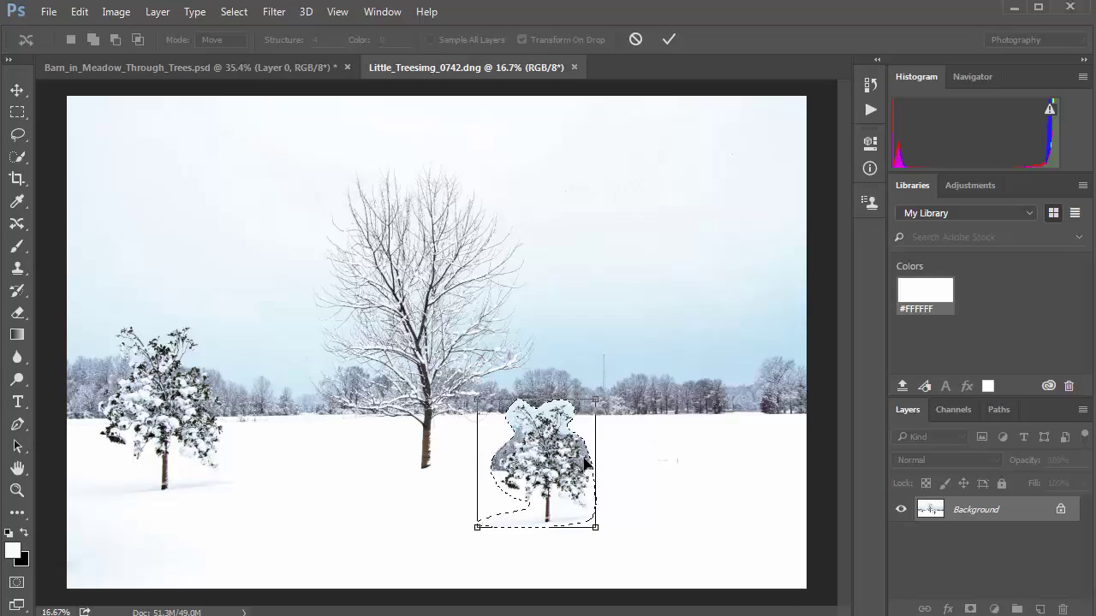
{"action": "key", "text": "Return"}
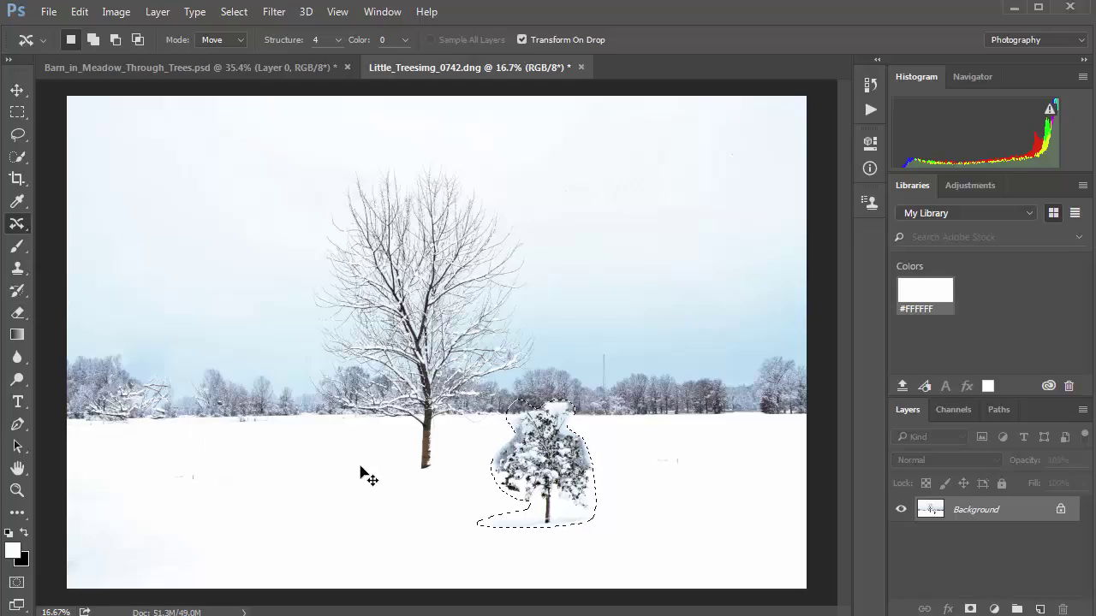
{"action": "key", "text": "ctrl+d"}
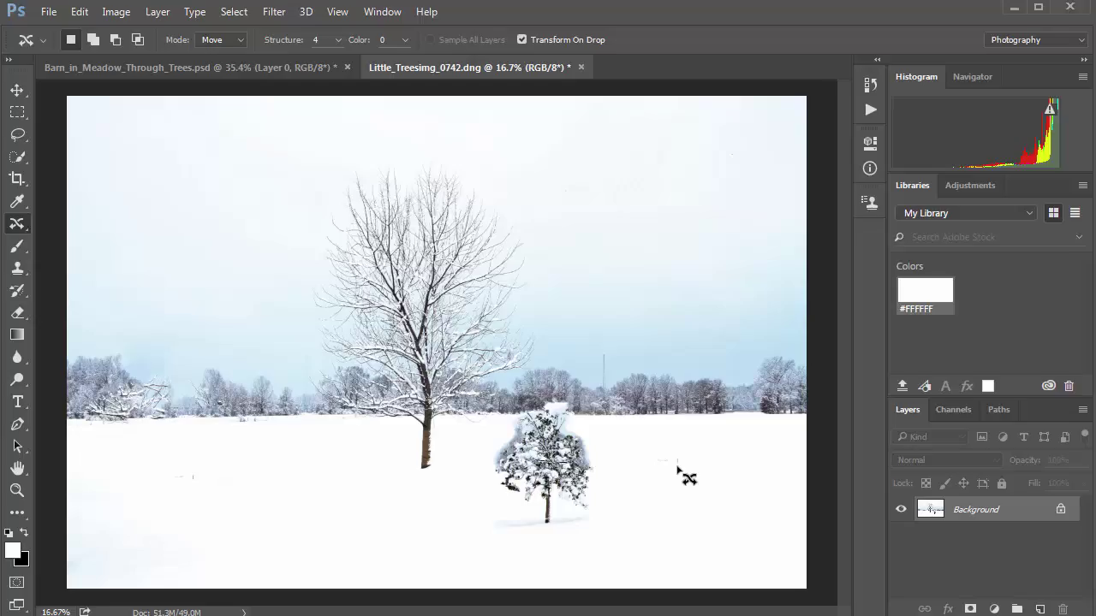
Clear a stray freehand outline across the moved tree and undo the move back to the small tree's original selection
{"action": "mouse_move", "coordinate": [678, 469]}
{"action": "left_mouse_down"}
{"action": "mouse_move", "coordinate": [700, 489]}
{"action": "mouse_move", "coordinate": [735, 496]}
{"action": "mouse_move", "coordinate": [709, 490]}
{"action": "left_mouse_up"}
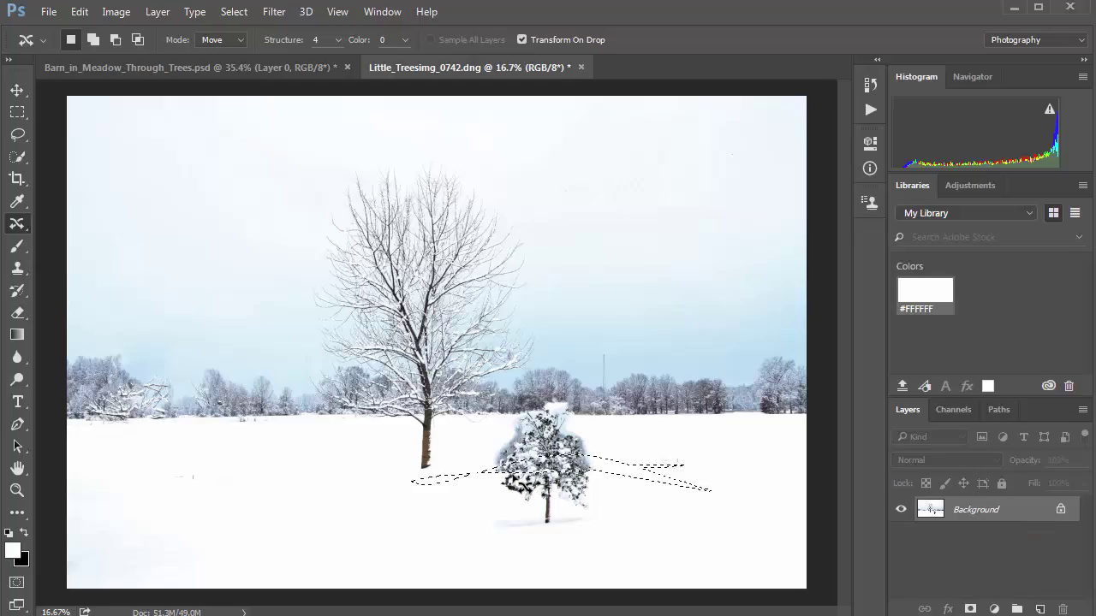
{"action": "key", "text": "ctrl+d"}
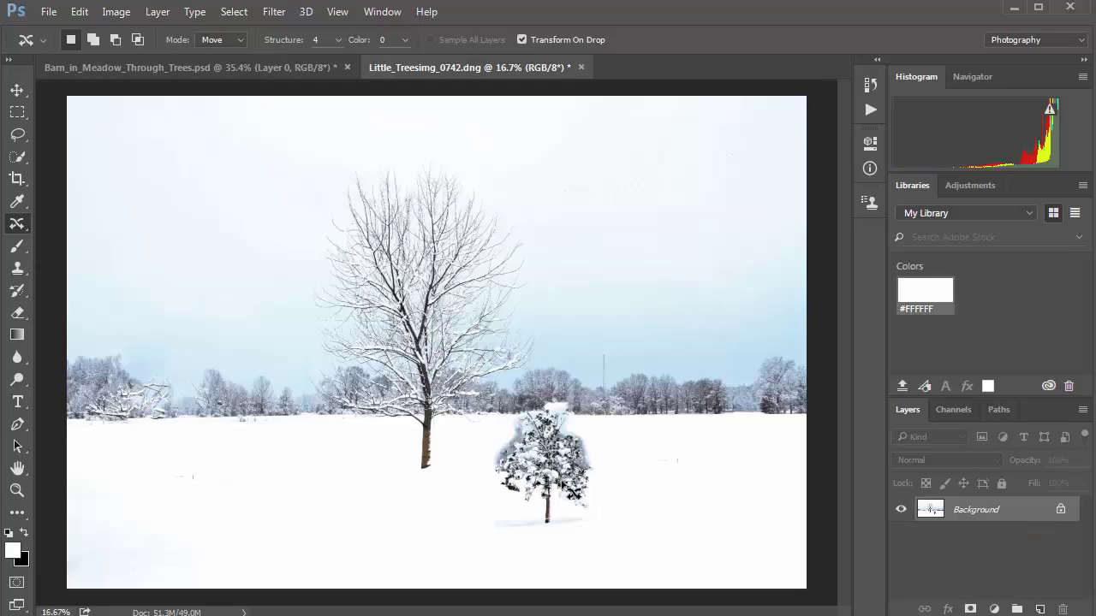
{"action": "key", "text": "ctrl+alt+z"}
{"action": "key", "text": "ctrl+alt+z"}
{"action": "key", "text": "ctrl+alt+z"}
{"action": "key", "text": "ctrl+alt+z"}
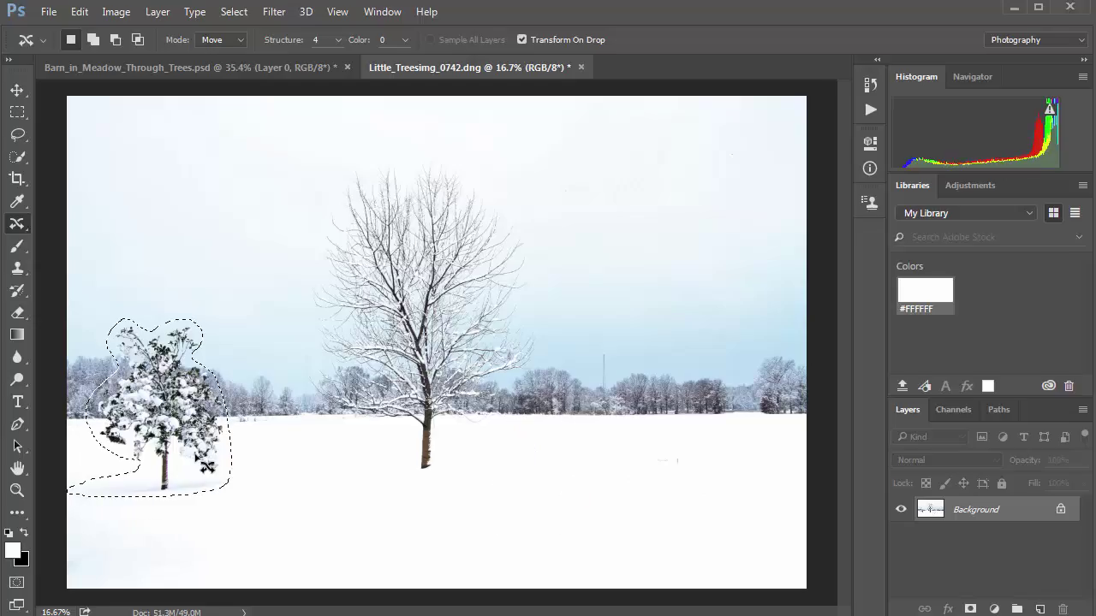
Move the selected small tree farther right of the tall tree near the horizon, scale it down, and apply the move
{"action": "left_click_drag", "start_coordinate": [189, 432], "coordinate": [693, 375]}
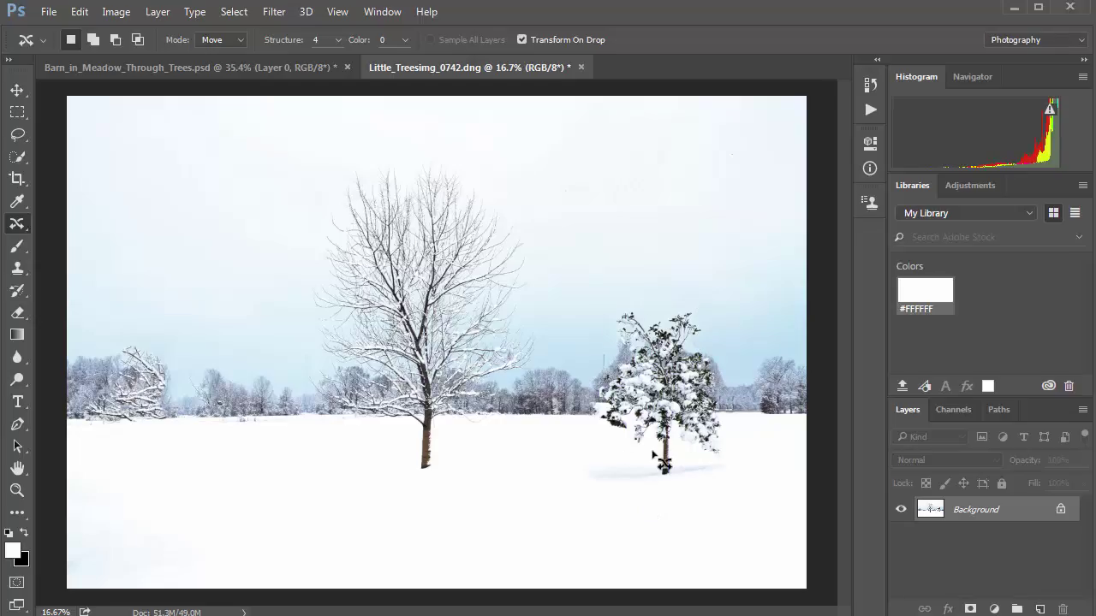
{"action": "left_click_drag", "start_coordinate": [630, 448], "coordinate": [630, 448]}
{"action": "mouse_move", "coordinate": [659, 402]}
{"action": "left_mouse_down"}
{"action": "mouse_move", "coordinate": [158, 419]}
{"action": "mouse_move", "coordinate": [705, 409]}
{"action": "mouse_move", "coordinate": [689, 390]}
{"action": "left_mouse_up"}
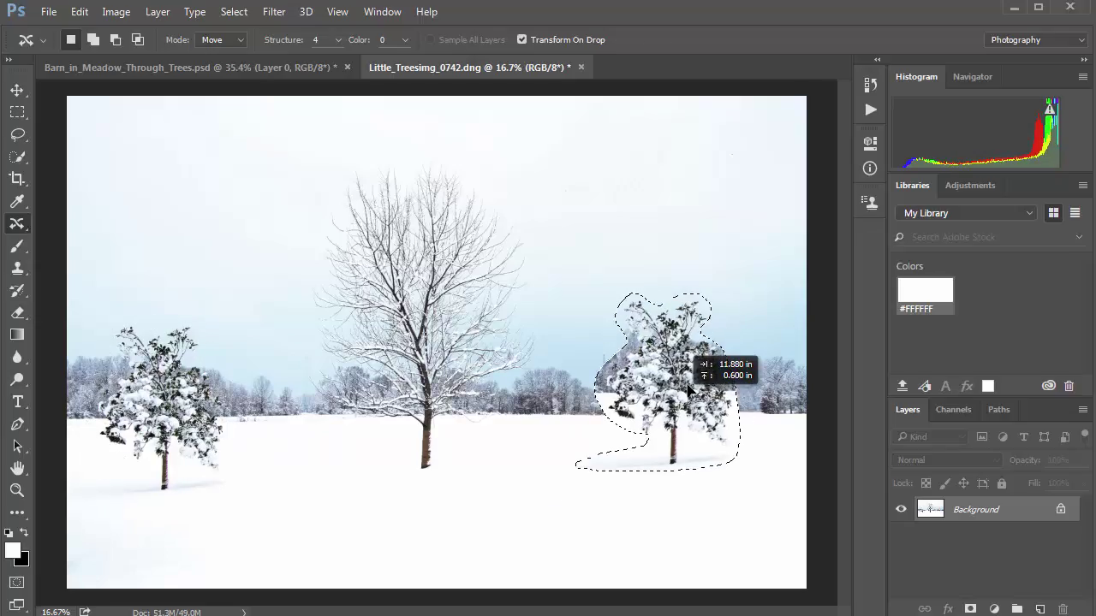
{"action": "left_click_drag", "start_coordinate": [745, 294], "coordinate": [675, 364]}
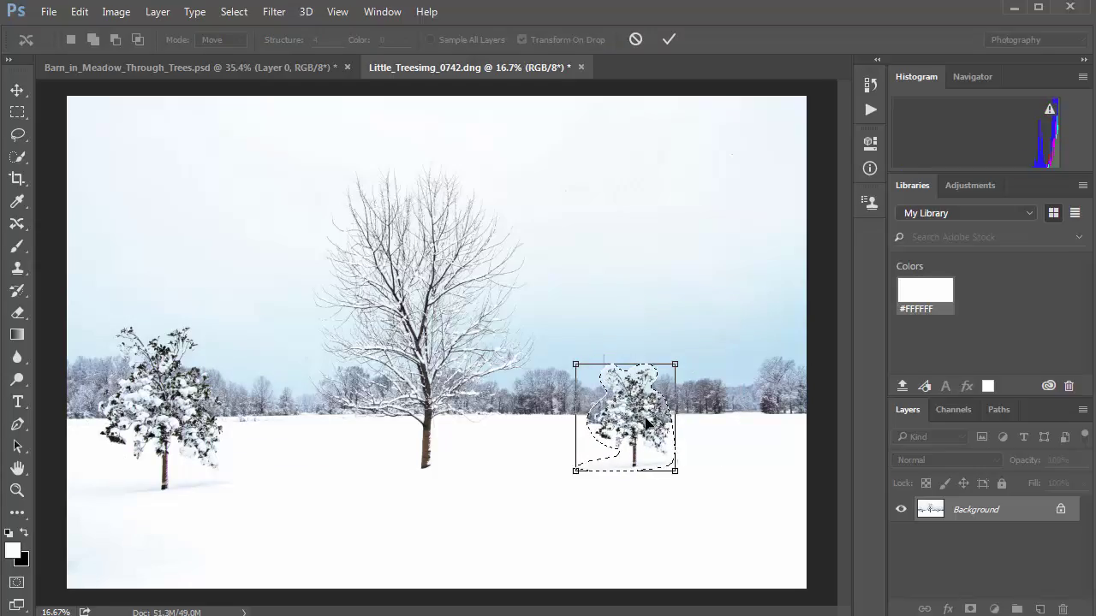
{"action": "key", "text": "Return"}
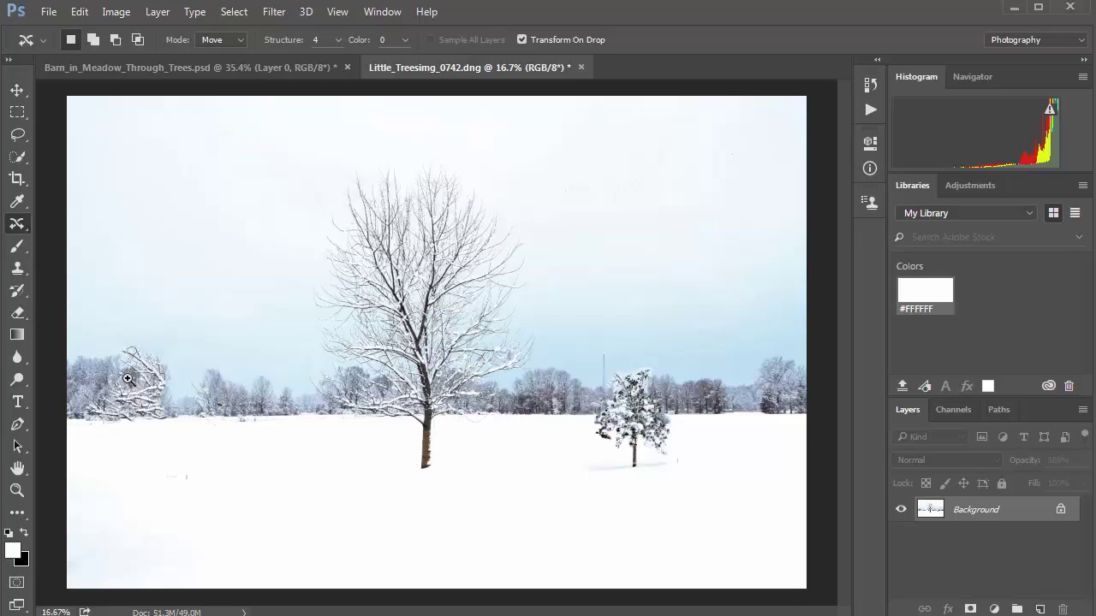
Outline the snowy branches left over near the photo's left edge with the Lasso tool and feather the selection by 5 pixels
{"action": "scroll", "coordinate": [127, 379], "scroll_direction": "up", "scroll_amount": 2}
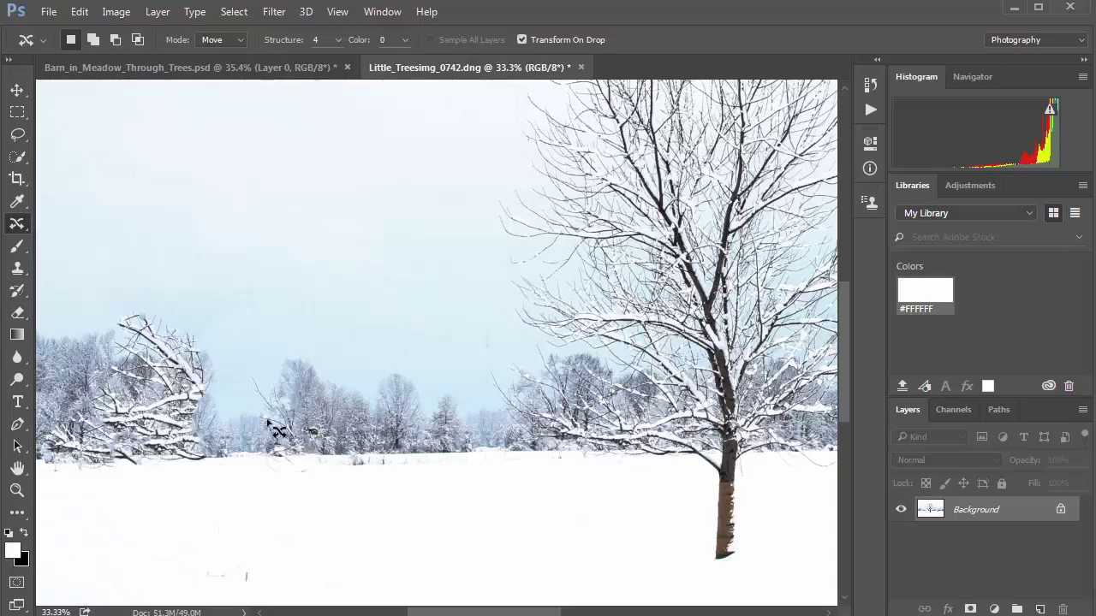
{"action": "left_click", "coordinate": [18, 135]}
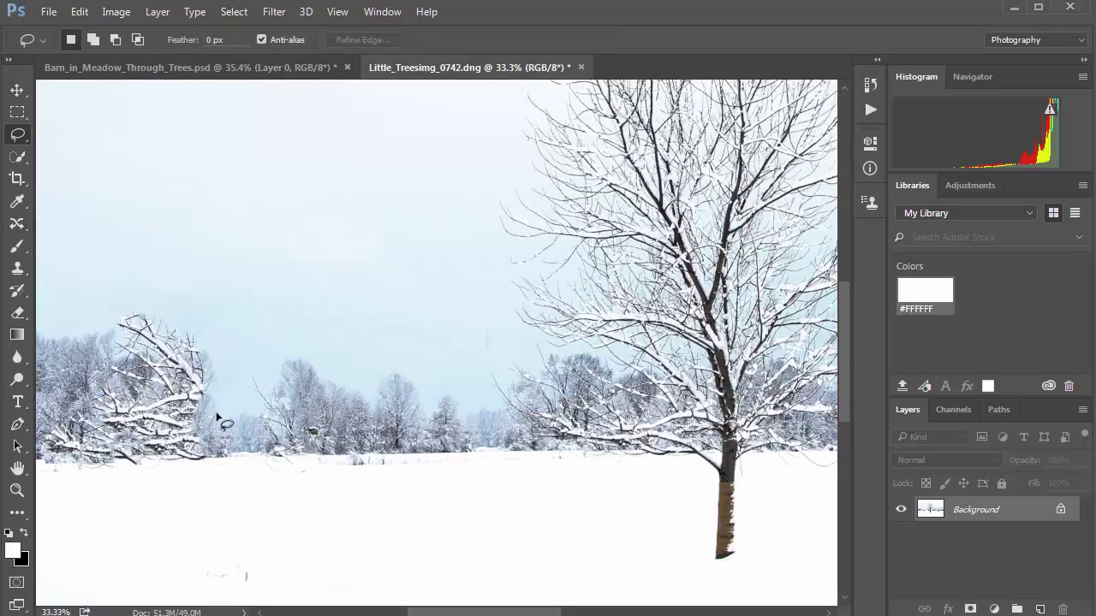
{"action": "mouse_move", "coordinate": [216, 404]}
{"action": "left_mouse_down"}
{"action": "mouse_move", "coordinate": [202, 342]}
{"action": "mouse_move", "coordinate": [146, 310]}
{"action": "mouse_move", "coordinate": [115, 316]}
{"action": "mouse_move", "coordinate": [84, 344]}
{"action": "mouse_move", "coordinate": [39, 443]}
{"action": "mouse_move", "coordinate": [57, 465]}
{"action": "mouse_move", "coordinate": [131, 474]}
{"action": "mouse_move", "coordinate": [212, 475]}
{"action": "mouse_move", "coordinate": [219, 435]}
{"action": "left_mouse_up"}
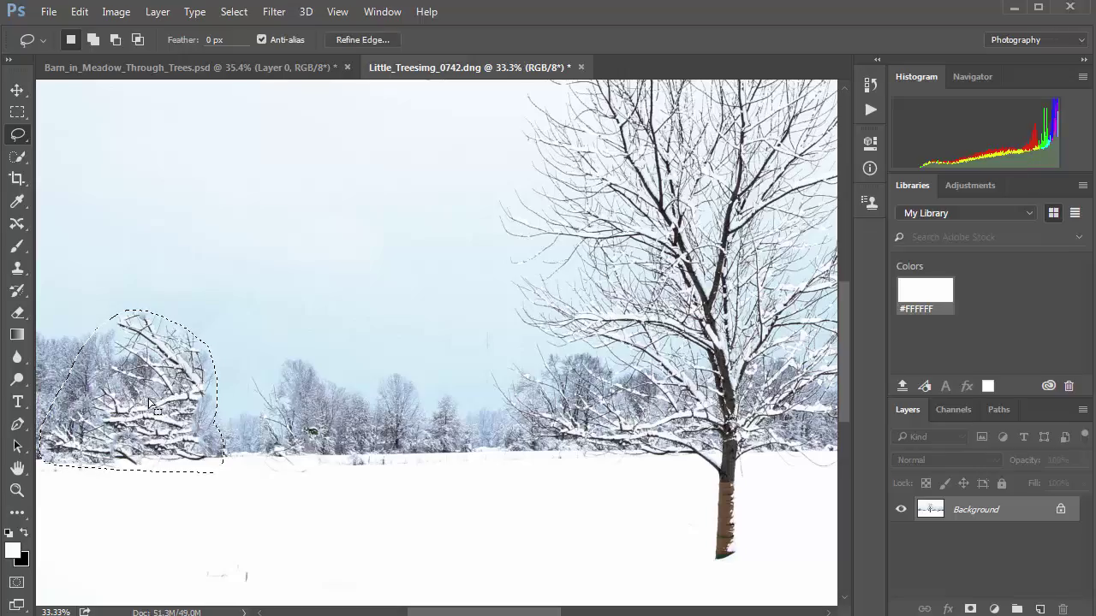
{"action": "right_click", "coordinate": [193, 365]}
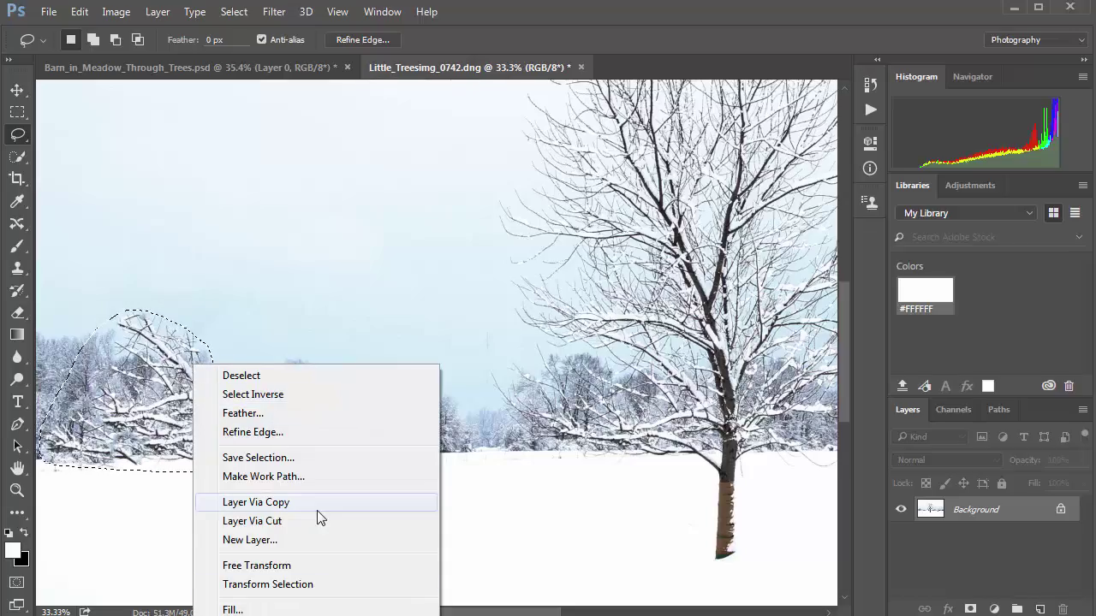
{"action": "left_click", "coordinate": [274, 418]}
{"action": "left_click_drag", "start_coordinate": [770, 291], "coordinate": [473, 315]}
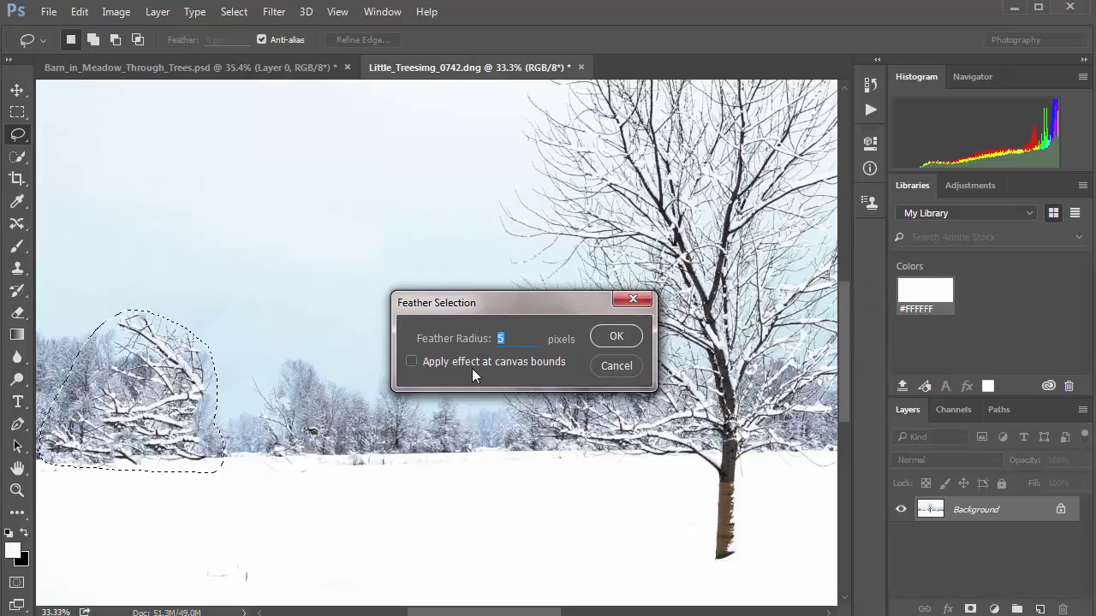
{"action": "left_click", "coordinate": [614, 337]}
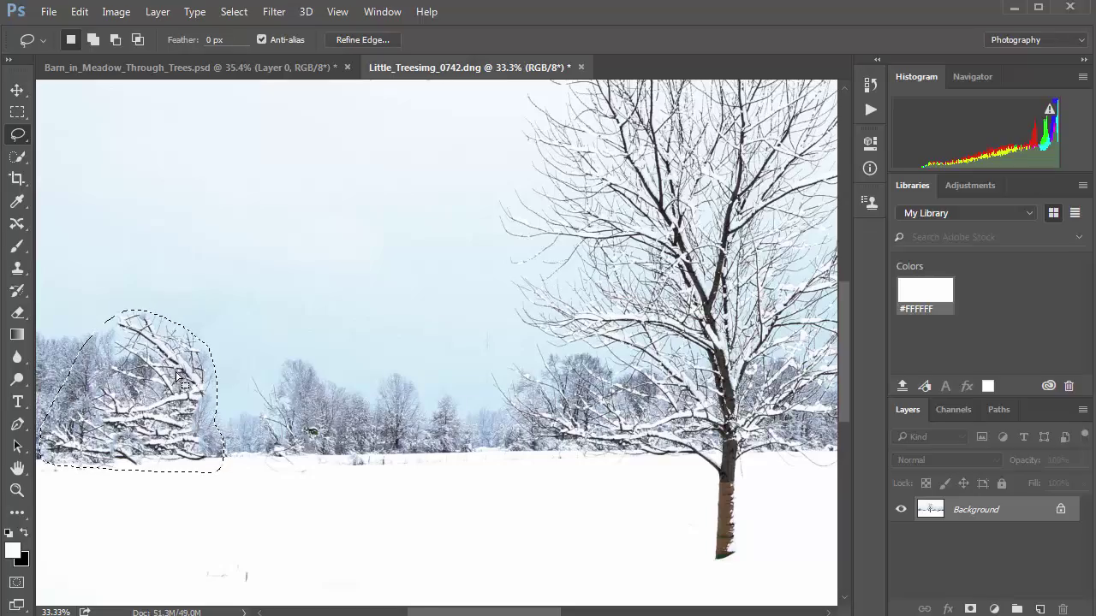
Fill the selected leftover branches with Content-Aware contents in Normal mode at 100% opacity, and deselect
{"action": "right_click", "coordinate": [176, 374]}
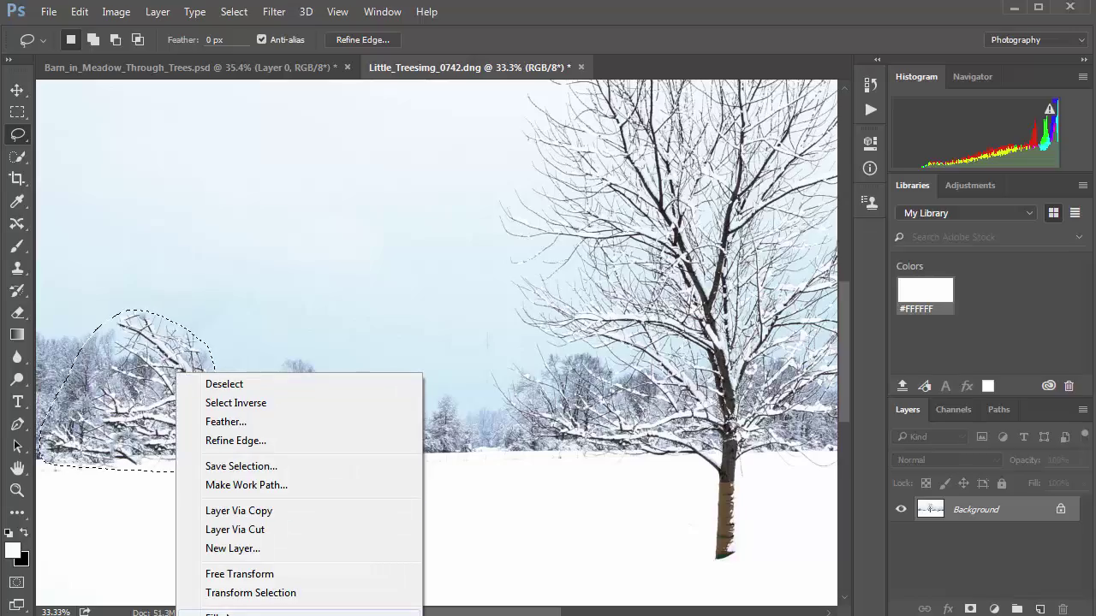
{"action": "left_click", "coordinate": [214, 614]}
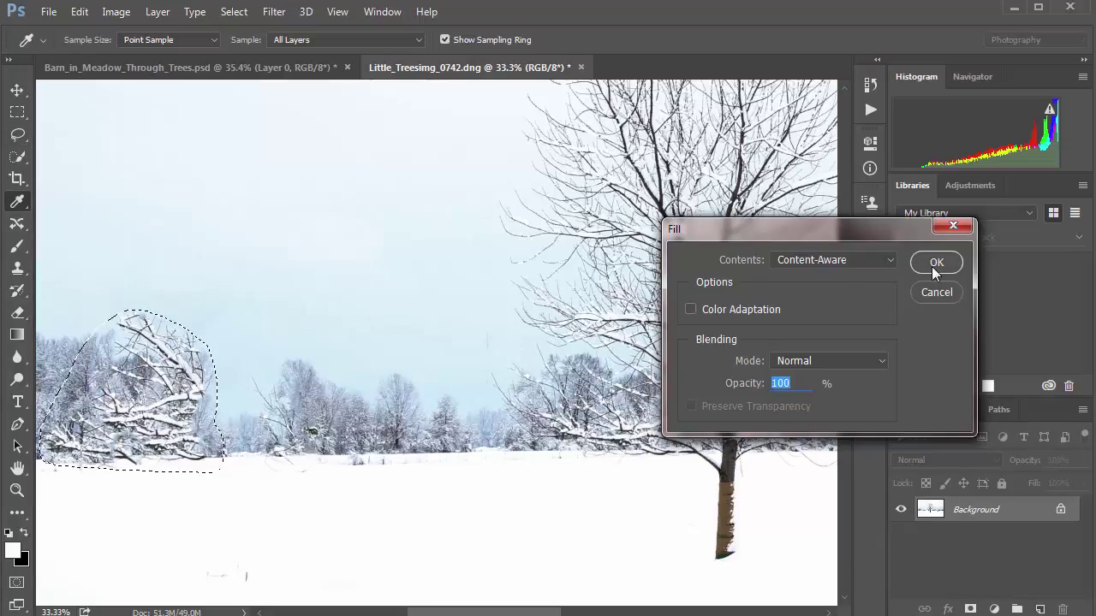
{"action": "left_click", "coordinate": [933, 264]}
{"action": "key", "text": "ctrl+d"}
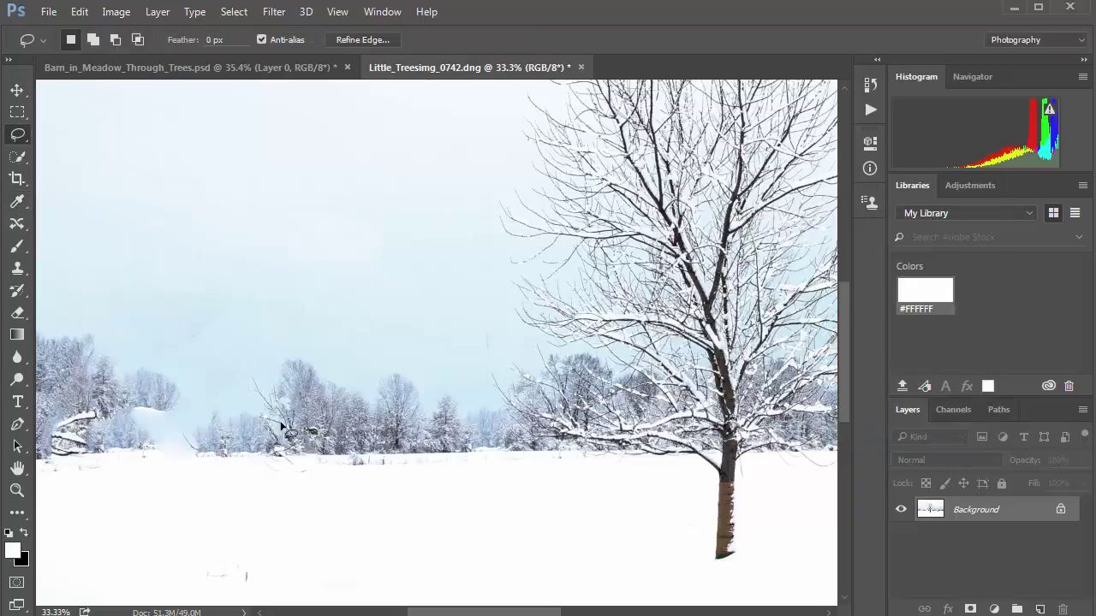
Outline the pale smudge just right of the leftover branches on the horizon, fill it with Content-Aware, and deselect
{"action": "mouse_move", "coordinate": [164, 392]}
{"action": "left_mouse_down"}
{"action": "mouse_move", "coordinate": [126, 404]}
{"action": "mouse_move", "coordinate": [132, 433]}
{"action": "mouse_move", "coordinate": [170, 448]}
{"action": "mouse_move", "coordinate": [225, 446]}
{"action": "mouse_move", "coordinate": [226, 410]}
{"action": "mouse_move", "coordinate": [195, 381]}
{"action": "mouse_move", "coordinate": [181, 380]}
{"action": "mouse_move", "coordinate": [124, 431]}
{"action": "mouse_move", "coordinate": [130, 443]}
{"action": "mouse_move", "coordinate": [209, 446]}
{"action": "mouse_move", "coordinate": [143, 429]}
{"action": "left_mouse_up"}
{"action": "mouse_move", "coordinate": [140, 431]}
{"action": "left_mouse_down"}
{"action": "mouse_move", "coordinate": [150, 449]}
{"action": "mouse_move", "coordinate": [207, 451]}
{"action": "mouse_move", "coordinate": [150, 432]}
{"action": "left_mouse_up"}
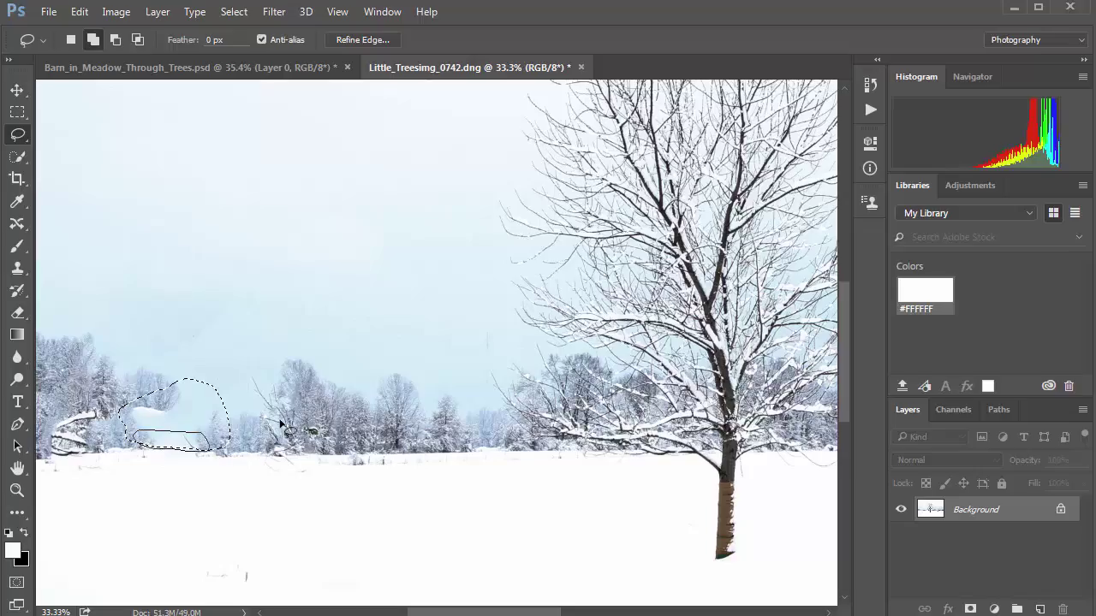
{"action": "right_click", "coordinate": [186, 410]}
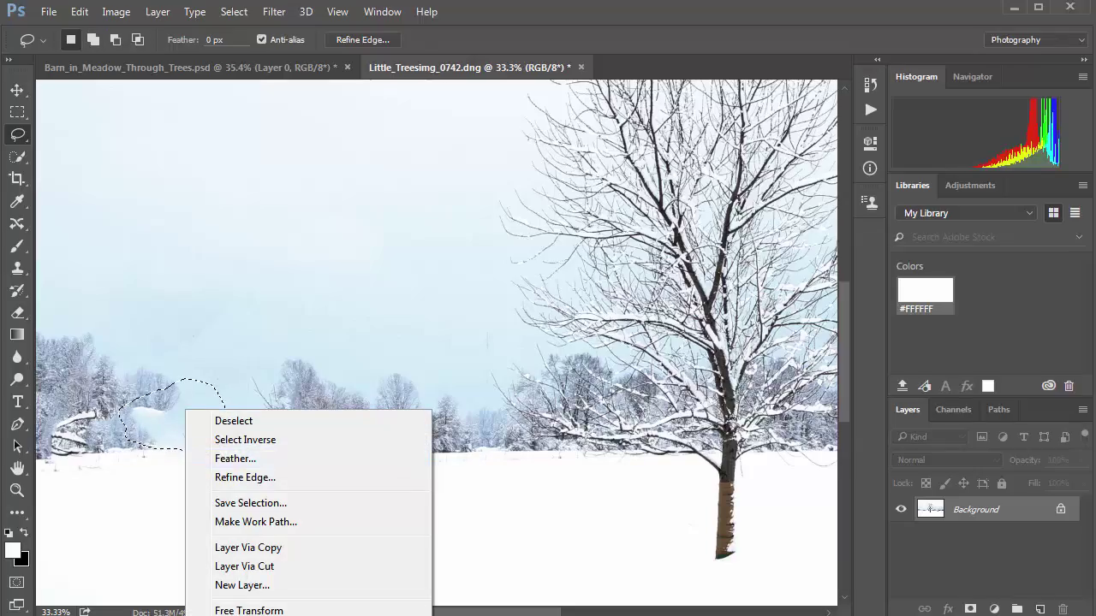
{"action": "left_click", "coordinate": [226, 615]}
{"action": "left_click", "coordinate": [936, 262]}
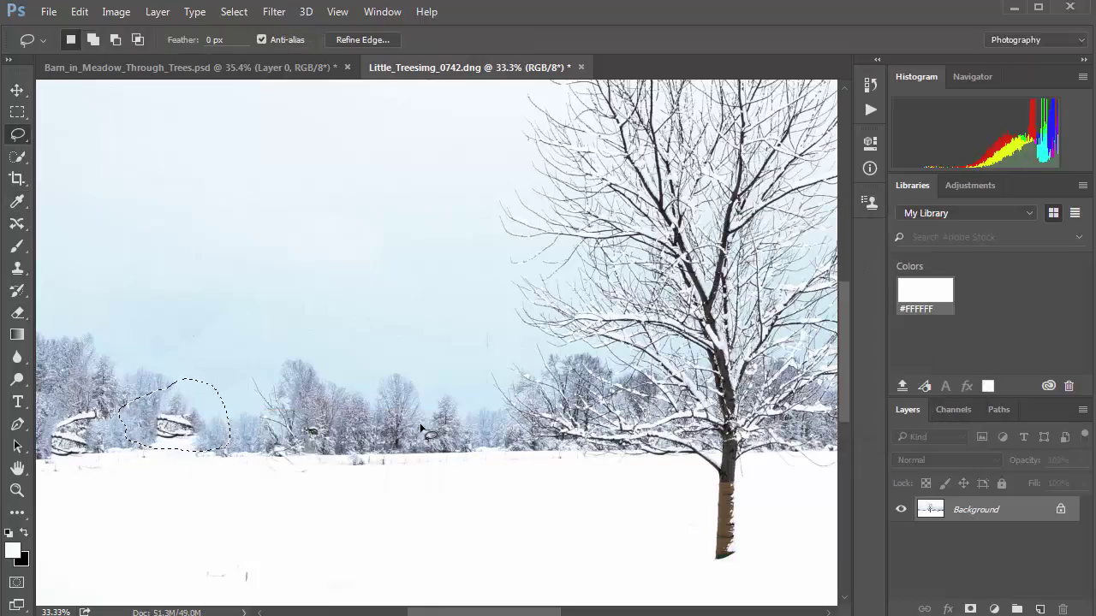
{"action": "key", "text": "ctrl+d"}
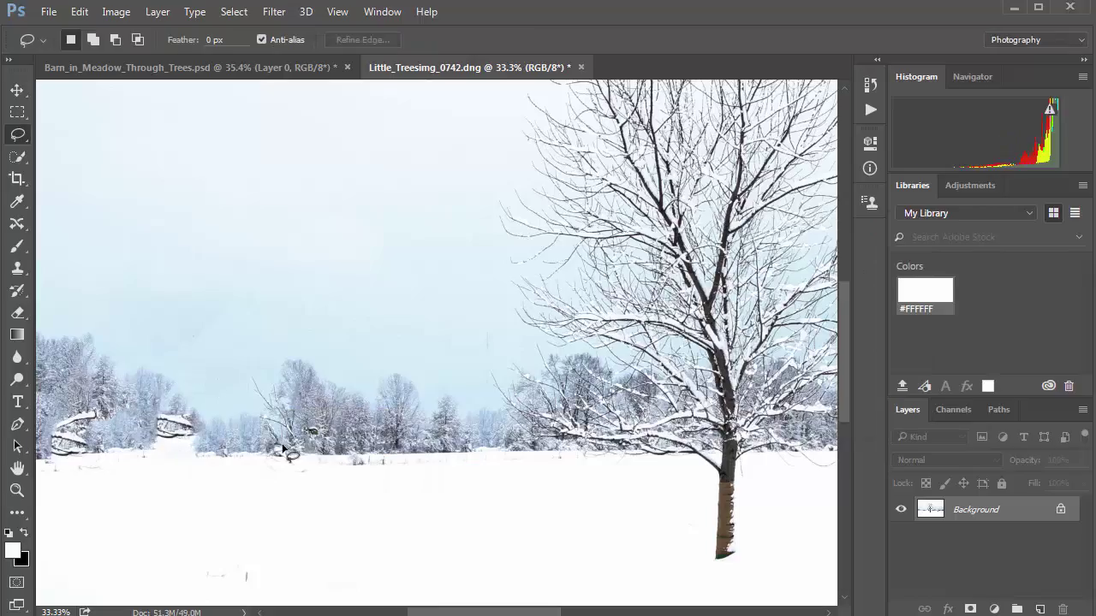
Outline the wide stretch of treeline containing both leftover branch clumps, fill it with Content-Aware, and deselect
{"action": "mouse_move", "coordinate": [245, 464]}
{"action": "left_mouse_down"}
{"action": "mouse_move", "coordinate": [280, 450]}
{"action": "mouse_move", "coordinate": [294, 411]}
{"action": "mouse_move", "coordinate": [281, 380]}
{"action": "mouse_move", "coordinate": [236, 360]}
{"action": "mouse_move", "coordinate": [158, 356]}
{"action": "mouse_move", "coordinate": [106, 374]}
{"action": "mouse_move", "coordinate": [44, 428]}
{"action": "mouse_move", "coordinate": [53, 452]}
{"action": "mouse_move", "coordinate": [264, 466]}
{"action": "left_mouse_up"}
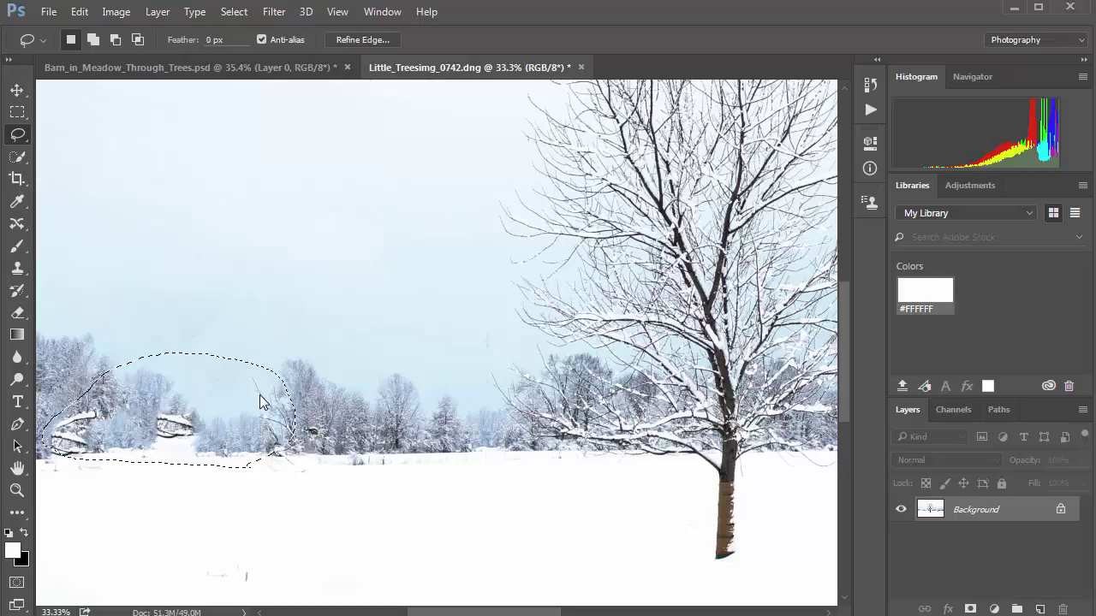
{"action": "right_click", "coordinate": [238, 387]}
{"action": "left_click", "coordinate": [342, 613]}
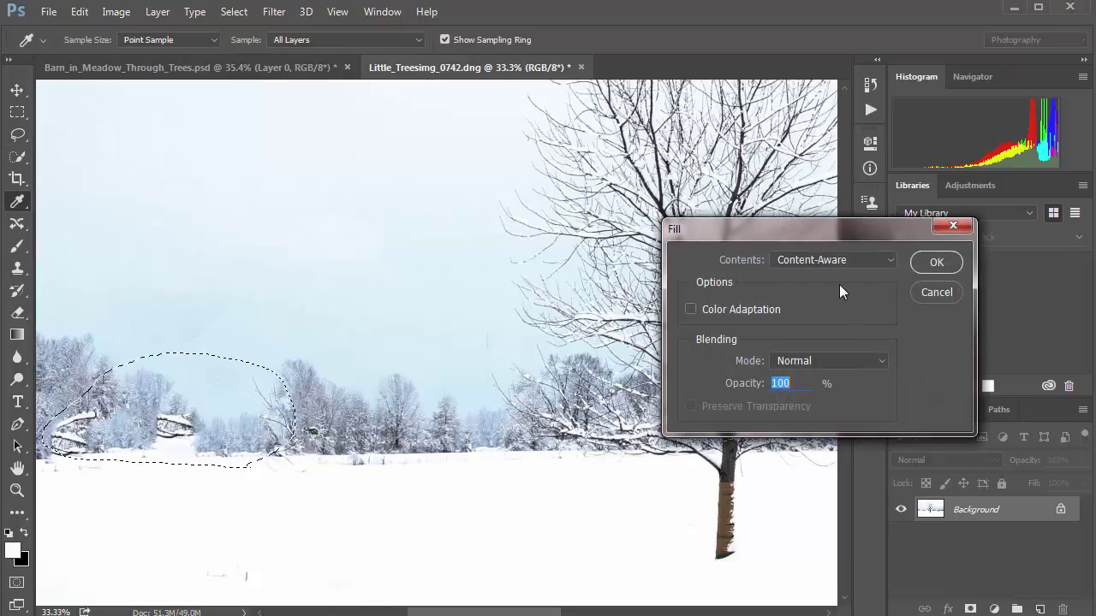
{"action": "left_click", "coordinate": [923, 261]}
{"action": "key", "text": "ctrl+d"}
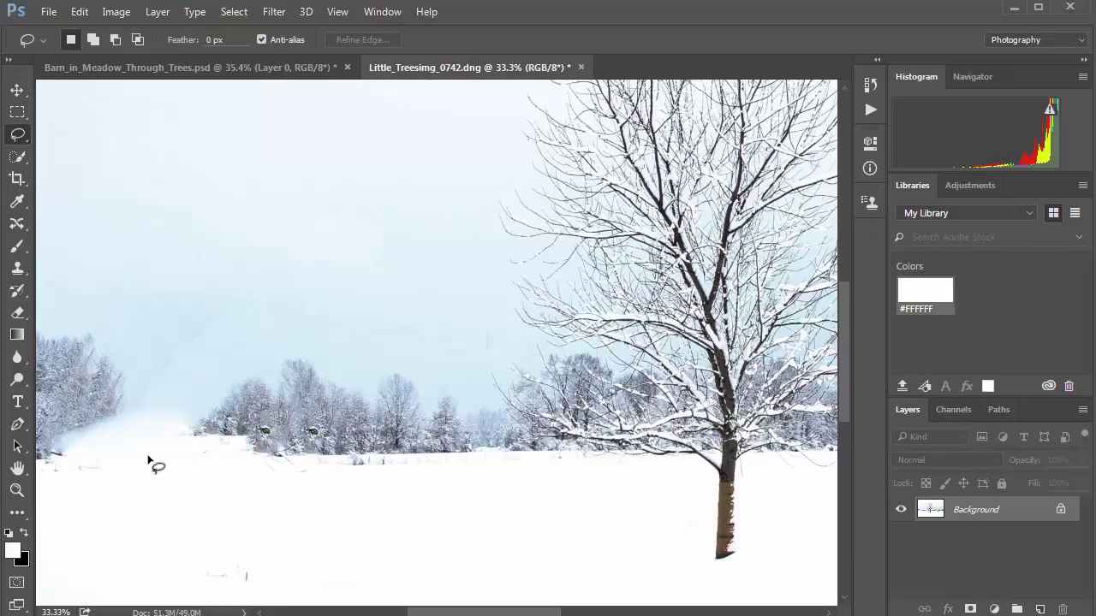
Outline the blurry white gap in the left treeline, fill it with Content-Aware, and deselect
{"action": "mouse_move", "coordinate": [141, 471]}
{"action": "left_mouse_down"}
{"action": "mouse_move", "coordinate": [139, 396]}
{"action": "mouse_move", "coordinate": [74, 410]}
{"action": "mouse_move", "coordinate": [49, 470]}
{"action": "mouse_move", "coordinate": [126, 480]}
{"action": "left_mouse_up"}
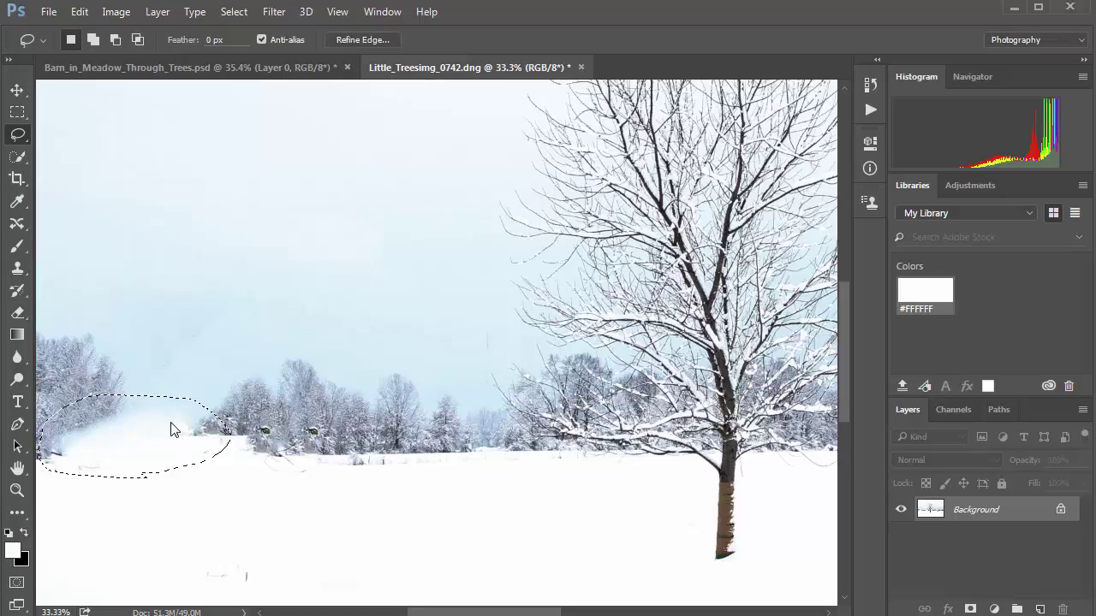
{"action": "right_click", "coordinate": [166, 422]}
{"action": "left_click", "coordinate": [207, 615]}
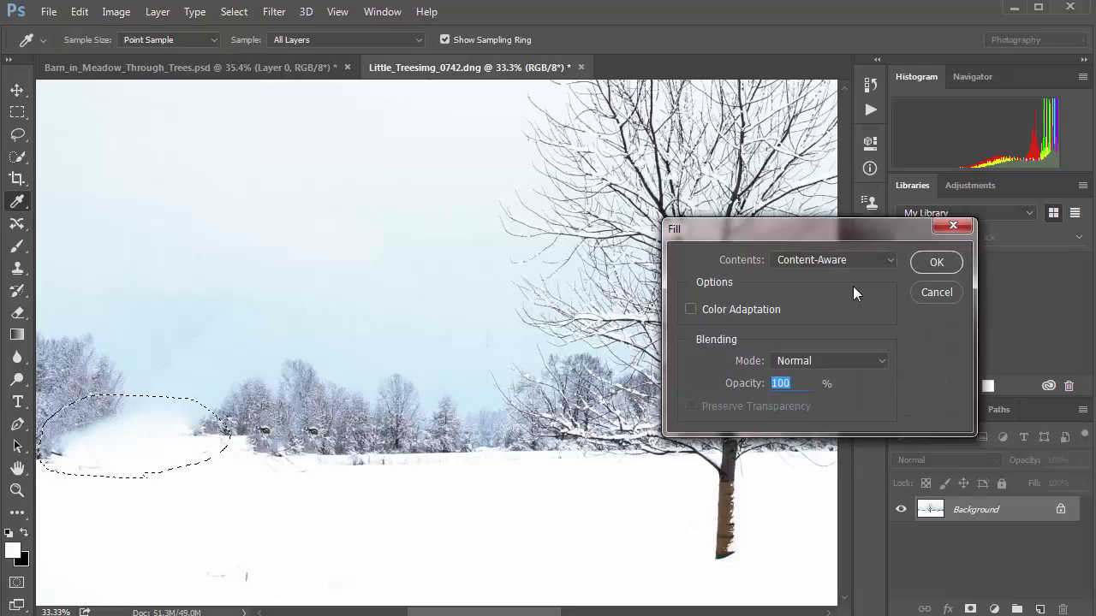
{"action": "left_click", "coordinate": [923, 265]}
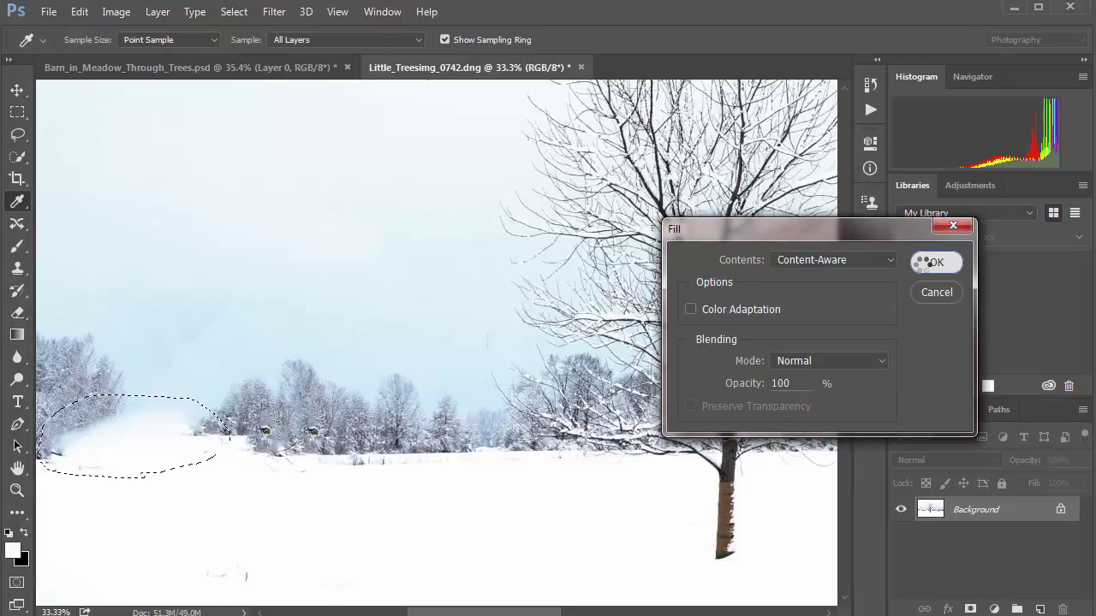
{"action": "key", "text": "ctrl+d"}
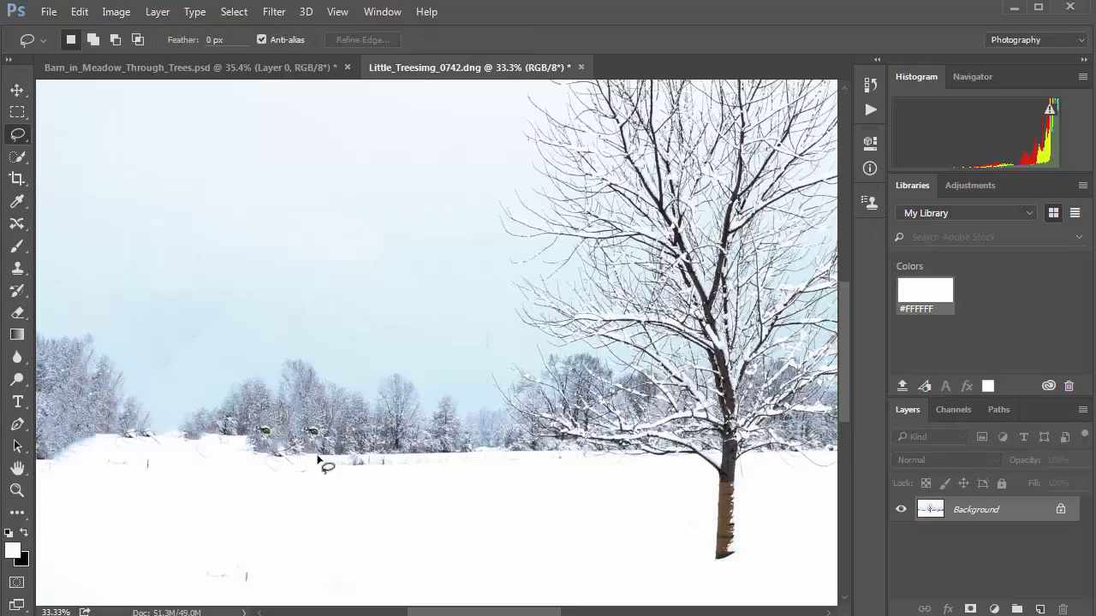
Outline the small fragment at the right end of the leftmost trees, fill it with Content-Aware, and deselect
{"action": "mouse_move", "coordinate": [141, 426]}
{"action": "left_mouse_down"}
{"action": "mouse_move", "coordinate": [132, 434]}
{"action": "mouse_move", "coordinate": [166, 435]}
{"action": "mouse_move", "coordinate": [156, 420]}
{"action": "mouse_move", "coordinate": [150, 430]}
{"action": "left_mouse_up"}
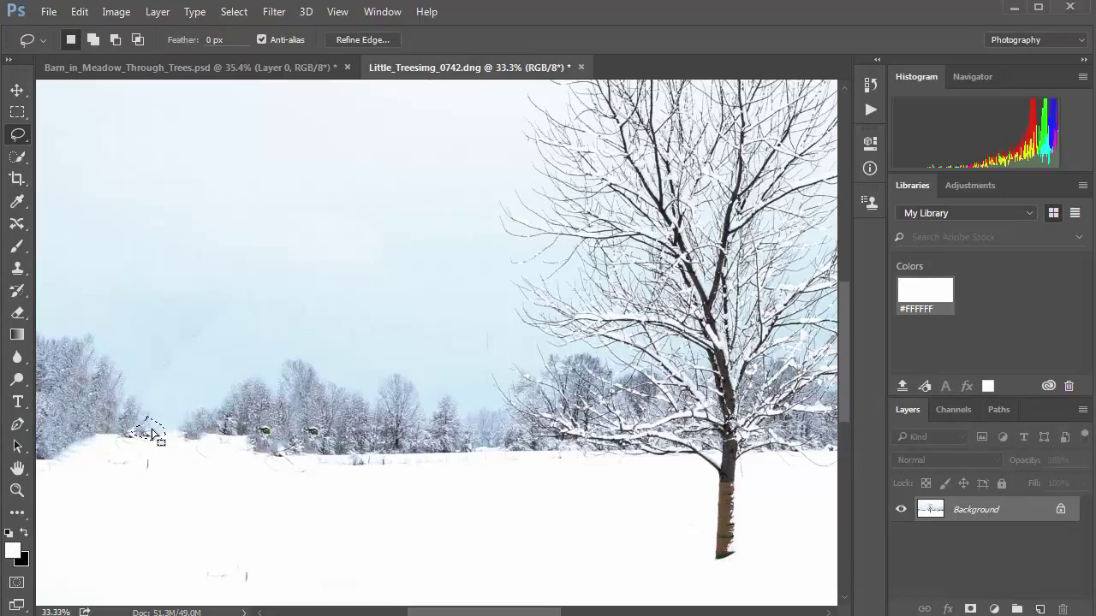
{"action": "right_click", "coordinate": [150, 431]}
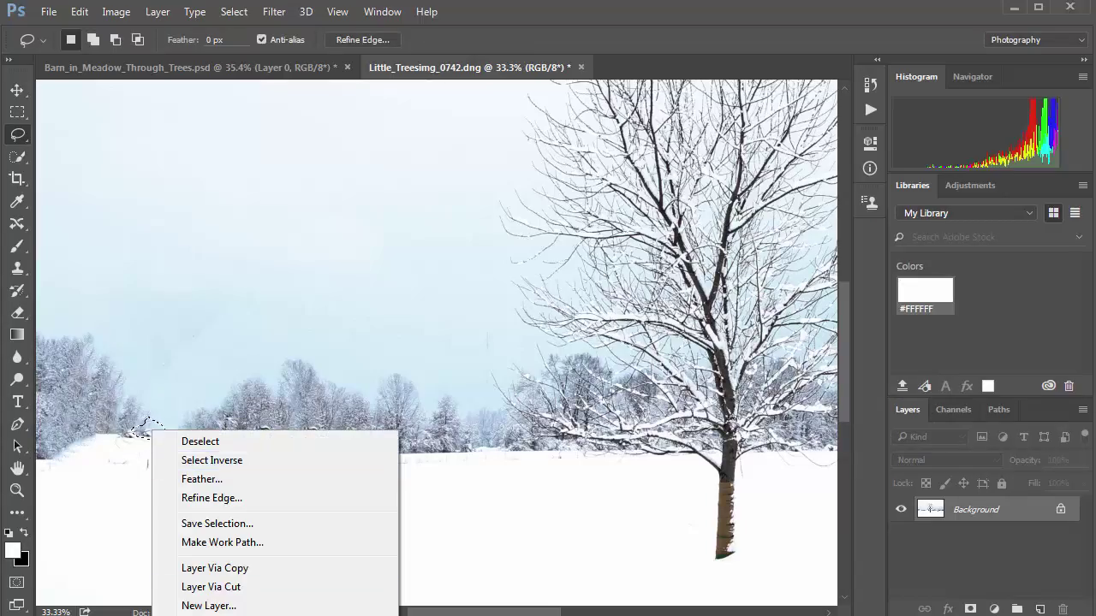
{"action": "left_click", "coordinate": [199, 615]}
{"action": "left_click", "coordinate": [939, 262]}
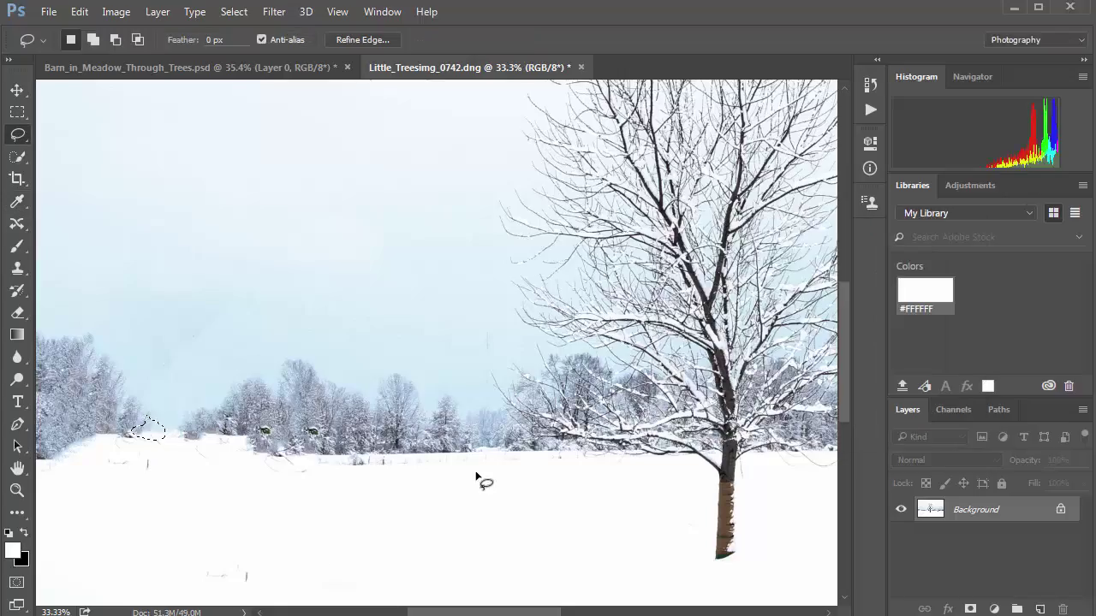
{"action": "key", "text": "ctrl+d"}
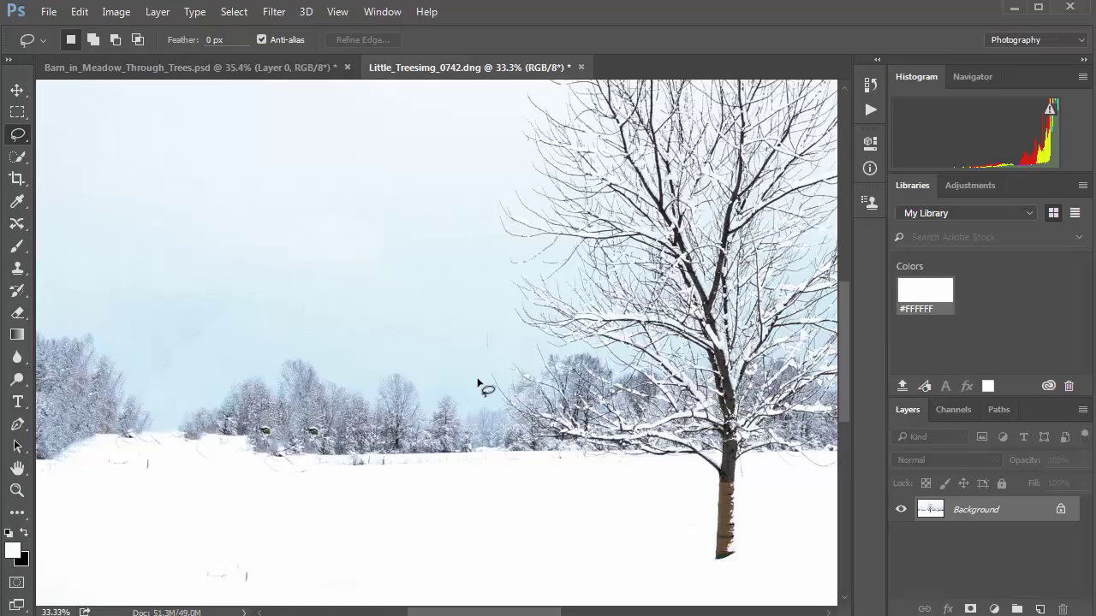
Outline the right one of the two dark spots in the distant trees, fill it with Content-Aware, and deselect
{"action": "mouse_move", "coordinate": [299, 427]}
{"action": "left_mouse_down"}
{"action": "mouse_move", "coordinate": [289, 451]}
{"action": "mouse_move", "coordinate": [333, 438]}
{"action": "mouse_move", "coordinate": [323, 421]}
{"action": "mouse_move", "coordinate": [301, 424]}
{"action": "left_mouse_up"}
{"action": "right_click", "coordinate": [307, 436]}
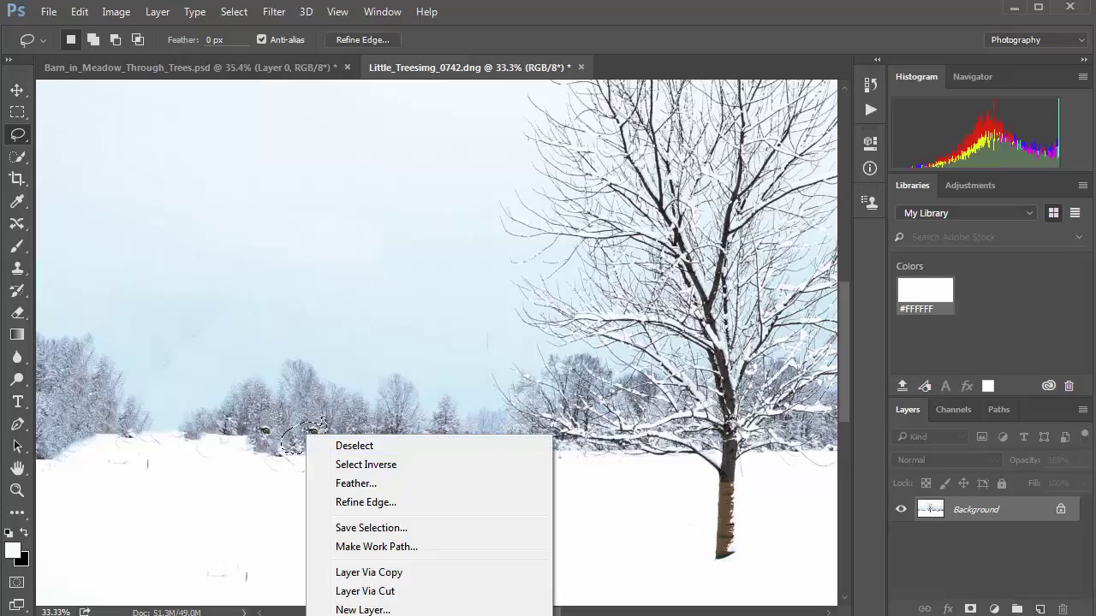
{"action": "left_click", "coordinate": [348, 615]}
{"action": "left_click", "coordinate": [937, 262]}
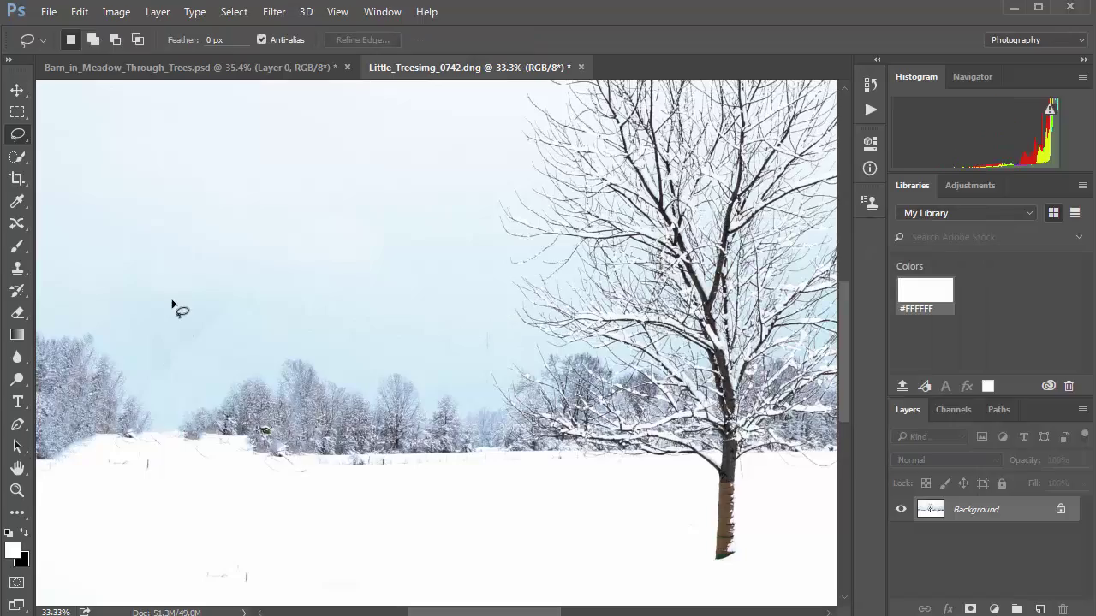
Open the Fill settings without an active selection, look at the options, and close them without filling
{"action": "left_click", "coordinate": [80, 11]}
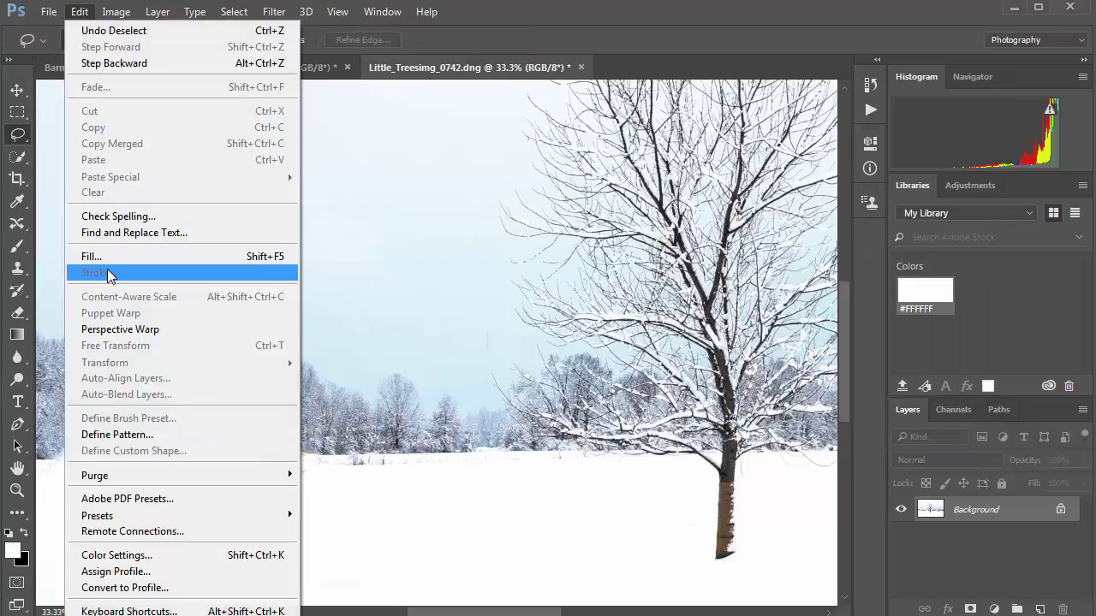
{"action": "left_click", "coordinate": [109, 257]}
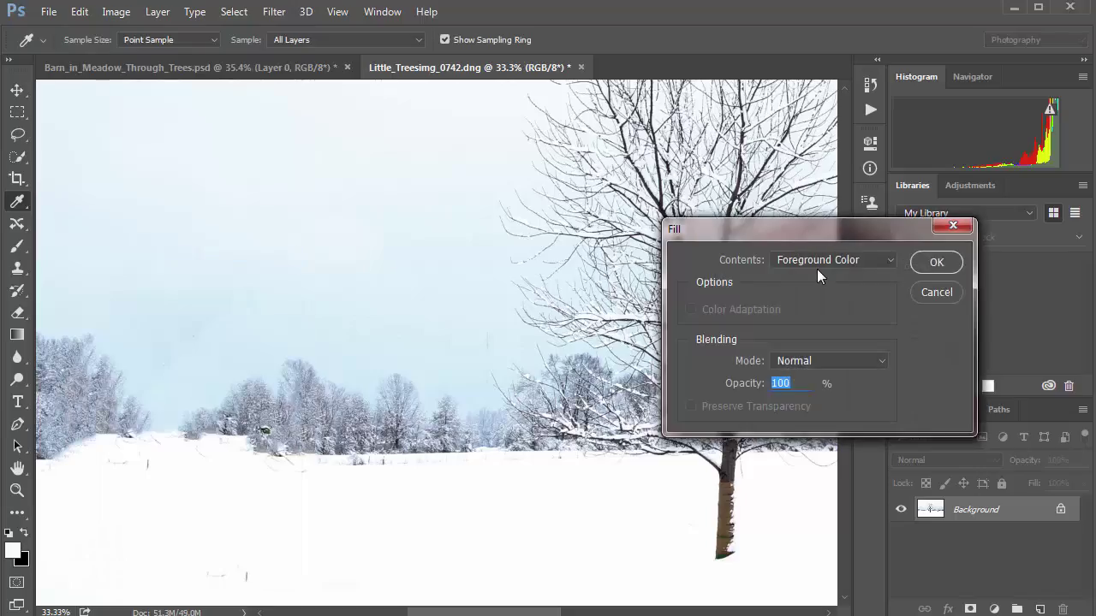
{"action": "left_click", "coordinate": [935, 292]}
{"action": "key", "text": "l"}
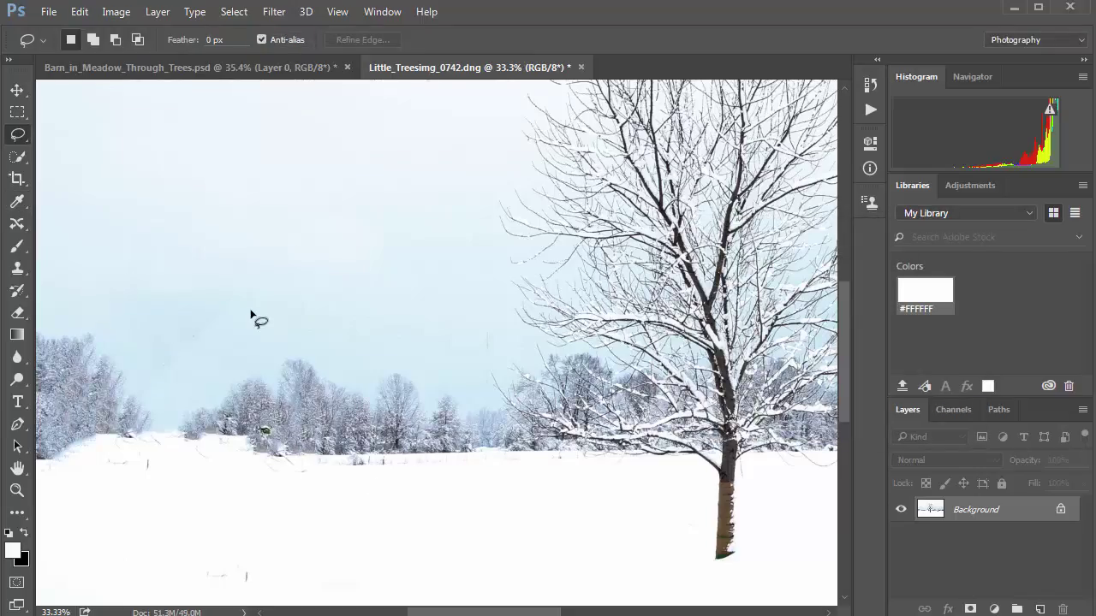
Outline an oval patch of sky above the distant trees, view the commands available for the selection, and clear it
{"action": "mouse_move", "coordinate": [338, 219]}
{"action": "left_mouse_down"}
{"action": "mouse_move", "coordinate": [402, 276]}
{"action": "mouse_move", "coordinate": [411, 271]}
{"action": "left_mouse_up"}
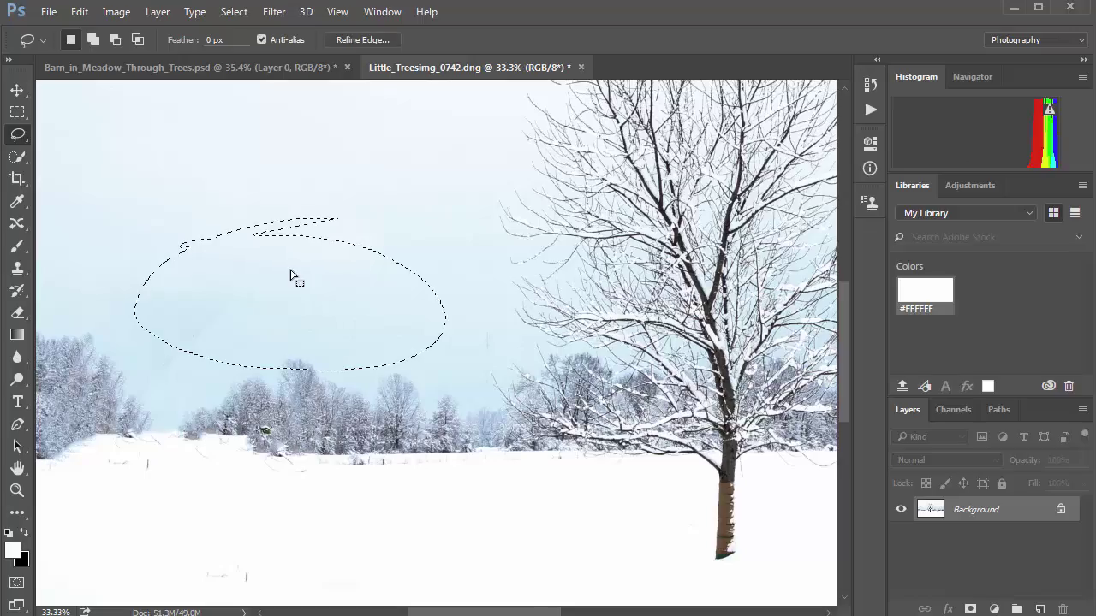
{"action": "right_click", "coordinate": [291, 271]}
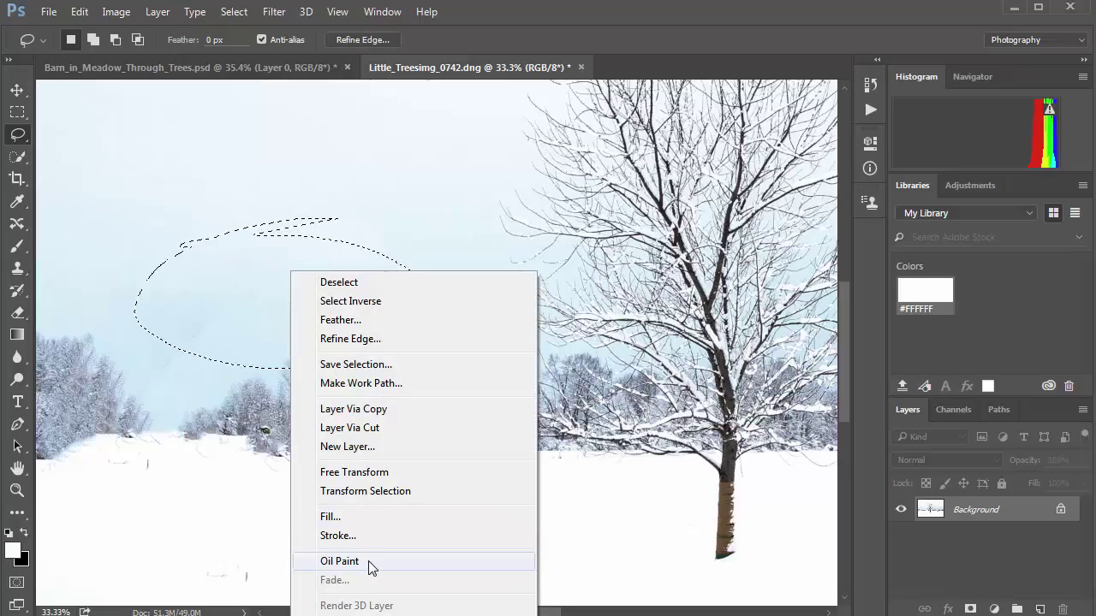
{"action": "left_click", "coordinate": [594, 490]}
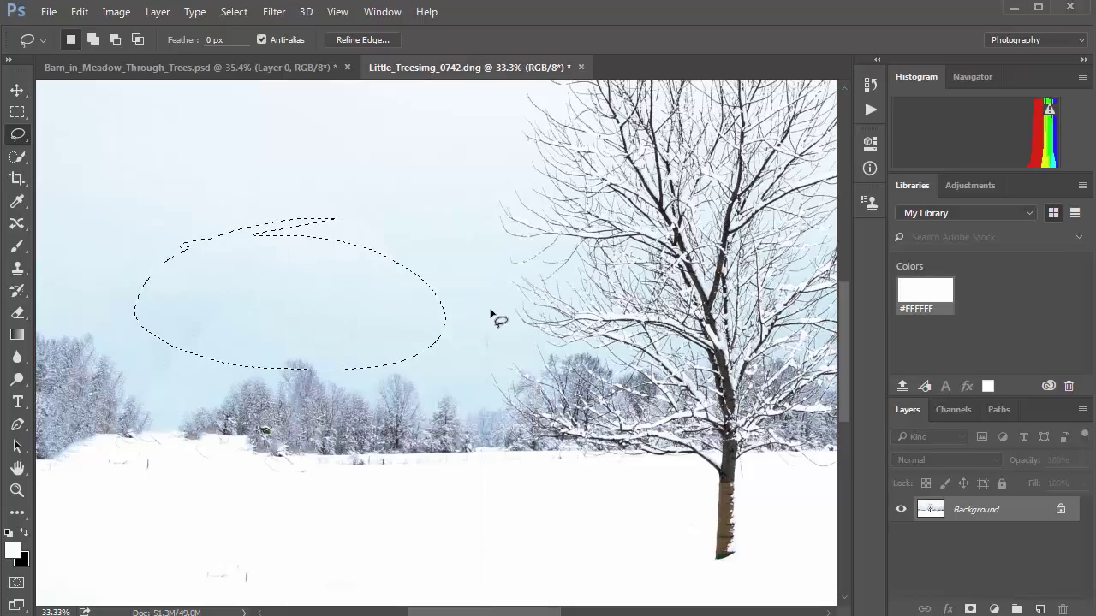
{"action": "left_click", "coordinate": [545, 271]}
{"action": "left_click", "coordinate": [414, 257]}
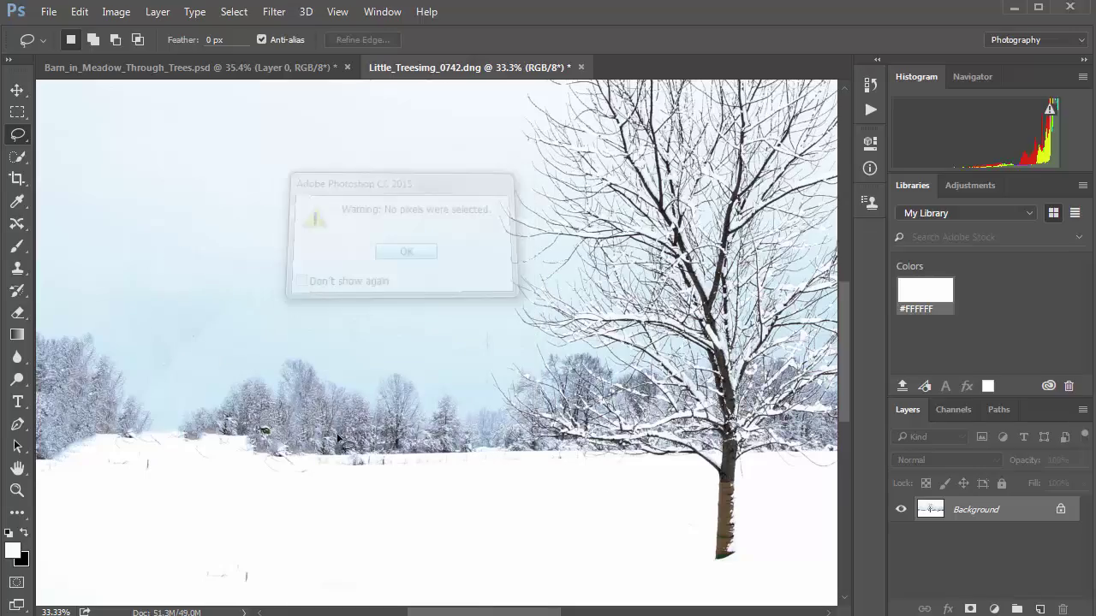
{"action": "left_click_drag", "start_coordinate": [431, 332], "coordinate": [313, 346]}
Outline the large bare tree including its trunk with the Lasso, and feather the selection by 1 pixel
{"action": "scroll", "coordinate": [313, 346], "scroll_direction": "down", "scroll_amount": 2}
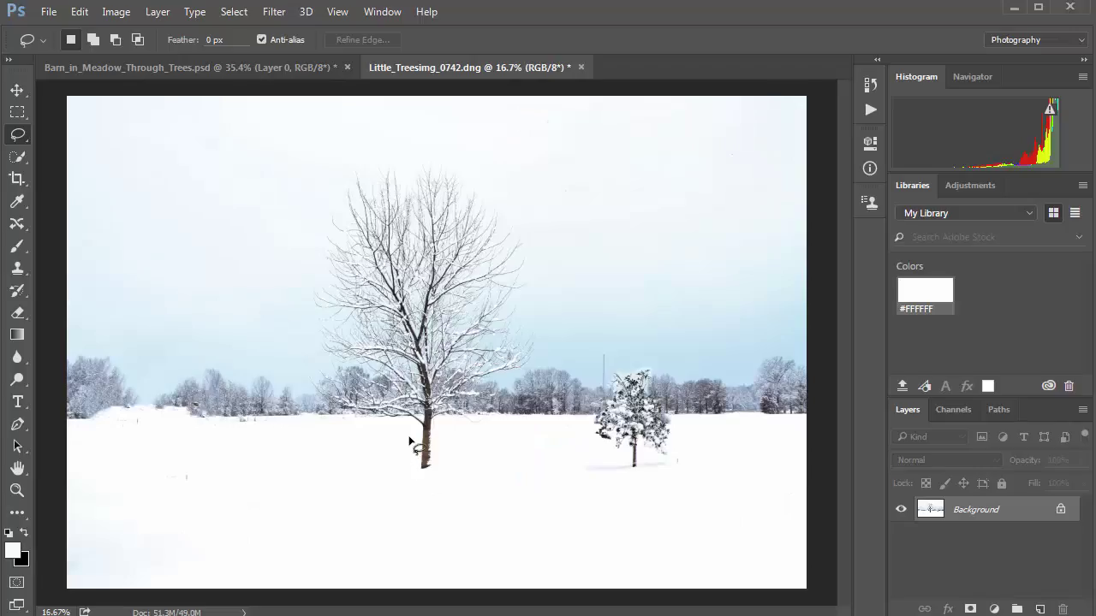
{"action": "mouse_move", "coordinate": [410, 438]}
{"action": "left_mouse_down"}
{"action": "mouse_move", "coordinate": [408, 465]}
{"action": "mouse_move", "coordinate": [427, 483]}
{"action": "mouse_move", "coordinate": [441, 434]}
{"action": "mouse_move", "coordinate": [488, 412]}
{"action": "mouse_move", "coordinate": [540, 348]}
{"action": "mouse_move", "coordinate": [526, 233]}
{"action": "mouse_move", "coordinate": [507, 192]}
{"action": "mouse_move", "coordinate": [462, 165]}
{"action": "mouse_move", "coordinate": [347, 179]}
{"action": "mouse_move", "coordinate": [324, 219]}
{"action": "mouse_move", "coordinate": [302, 364]}
{"action": "mouse_move", "coordinate": [296, 349]}
{"action": "mouse_move", "coordinate": [309, 401]}
{"action": "mouse_move", "coordinate": [358, 432]}
{"action": "mouse_move", "coordinate": [410, 438]}
{"action": "left_mouse_up"}
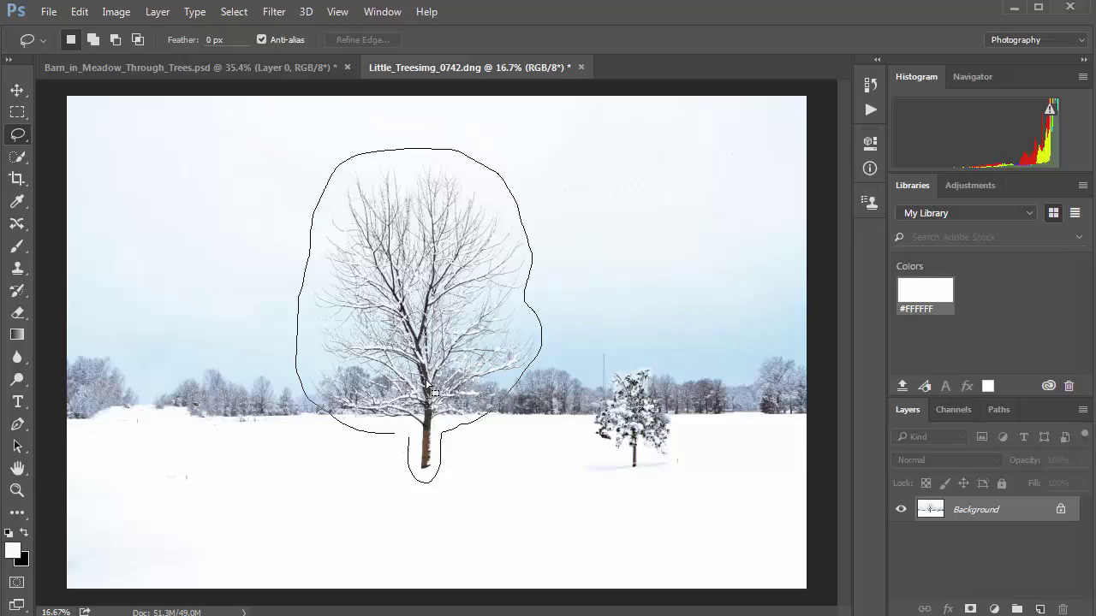
{"action": "right_click", "coordinate": [441, 323]}
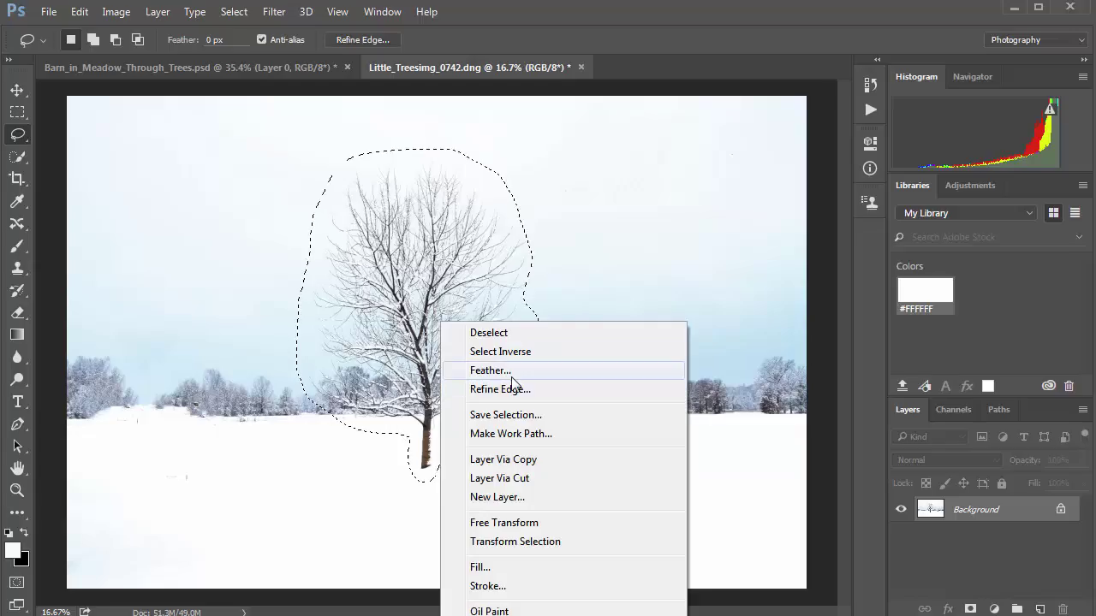
{"action": "left_click", "coordinate": [509, 370]}
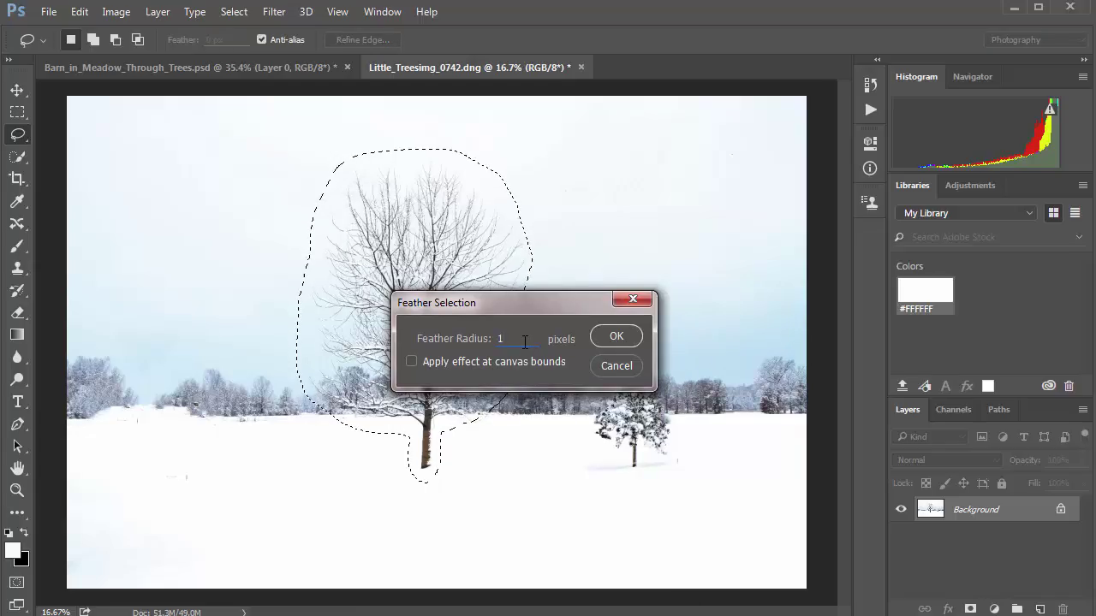
{"action": "left_click", "coordinate": [618, 338]}
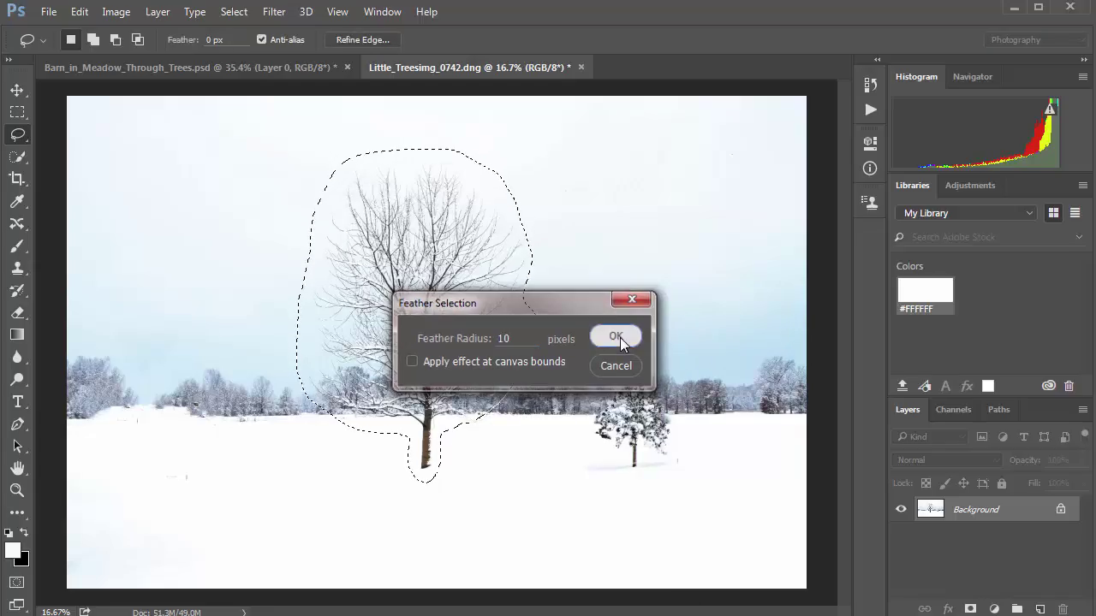
Reapply the Oil Paint filter to the selected tree and inspect its brushed texture up close
{"action": "right_click", "coordinate": [425, 260]}
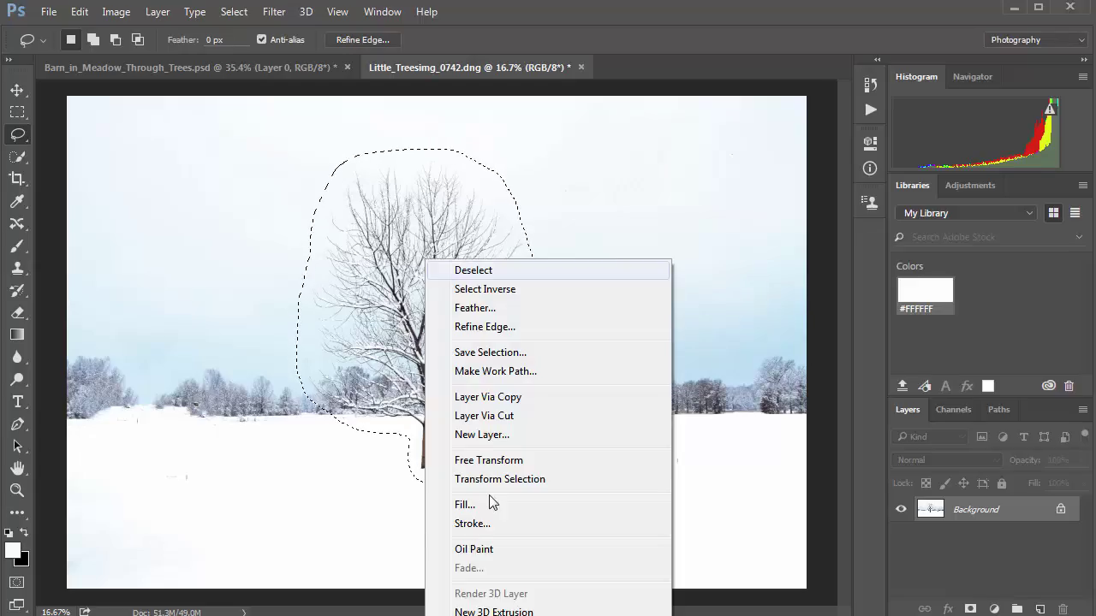
{"action": "left_click", "coordinate": [489, 550]}
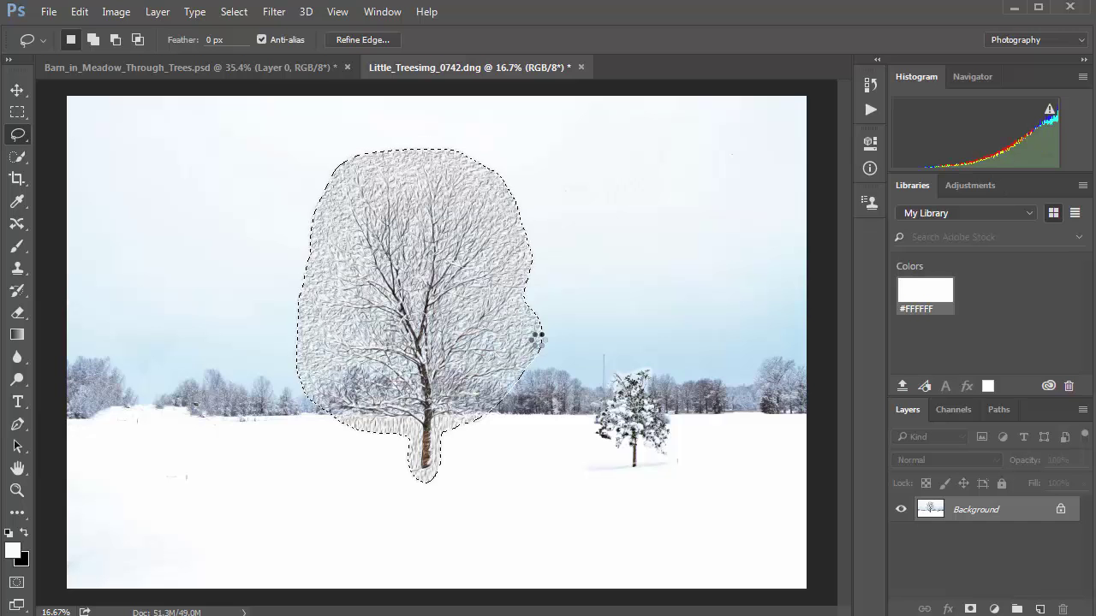
{"action": "scroll", "coordinate": [375, 291], "scroll_direction": "up", "scroll_amount": 3}
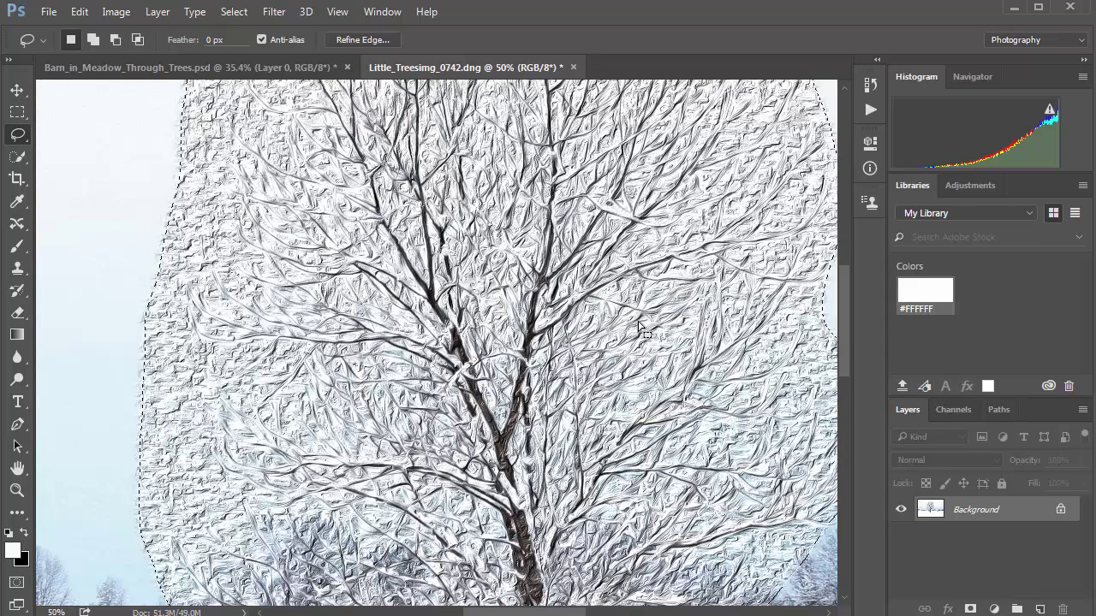
{"action": "scroll", "coordinate": [637, 325], "scroll_direction": "down", "scroll_amount": 3}
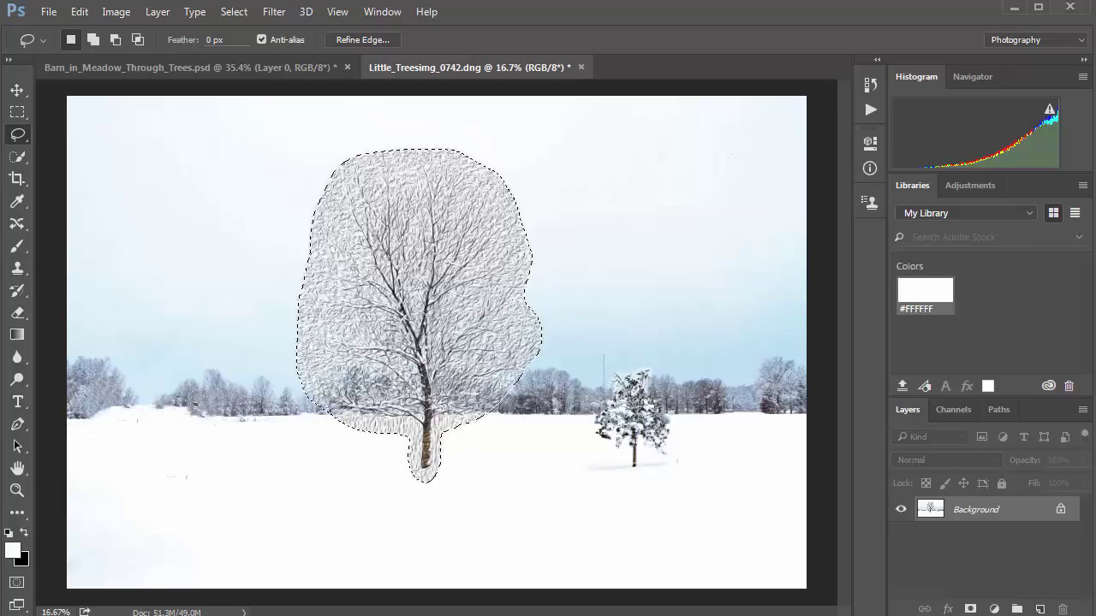
Switch to Adobe Bridge and open horses_2_black_and_white.psd from the 12_29_12_pt2_Snow folder in Photoshop
{"action": "key", "text": "alt+Tab"}
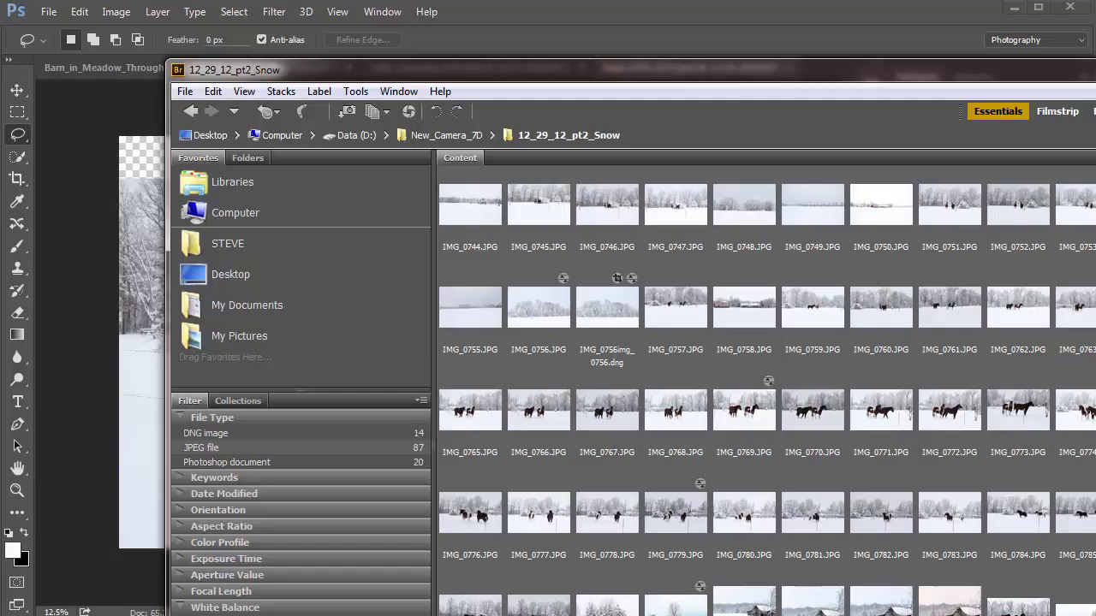
{"action": "scroll", "coordinate": [1027, 190], "scroll_direction": "up", "scroll_amount": 5}
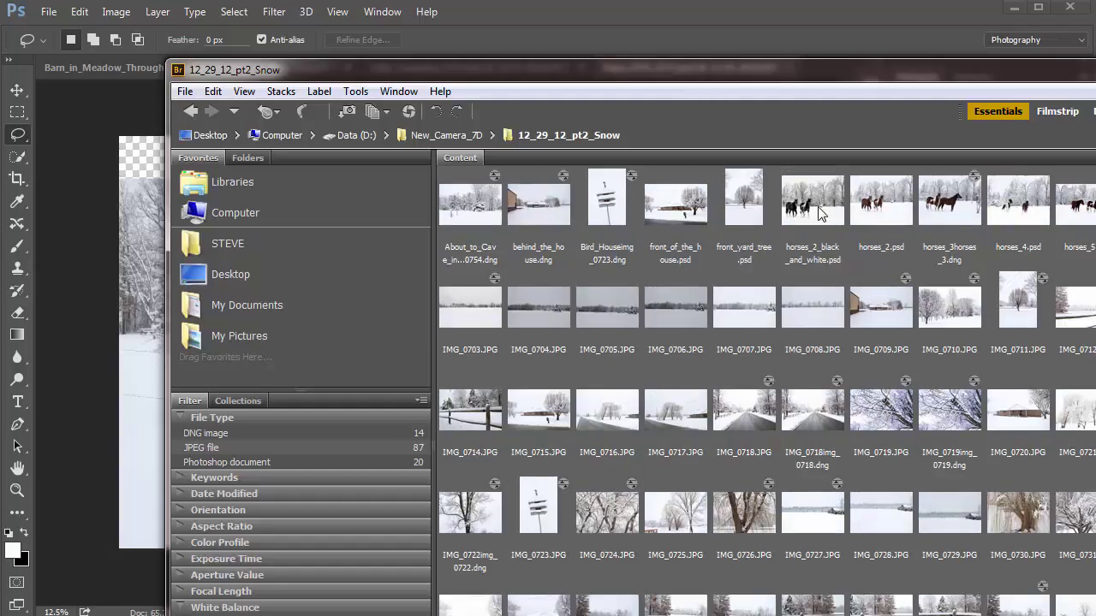
{"action": "left_click", "coordinate": [820, 213]}
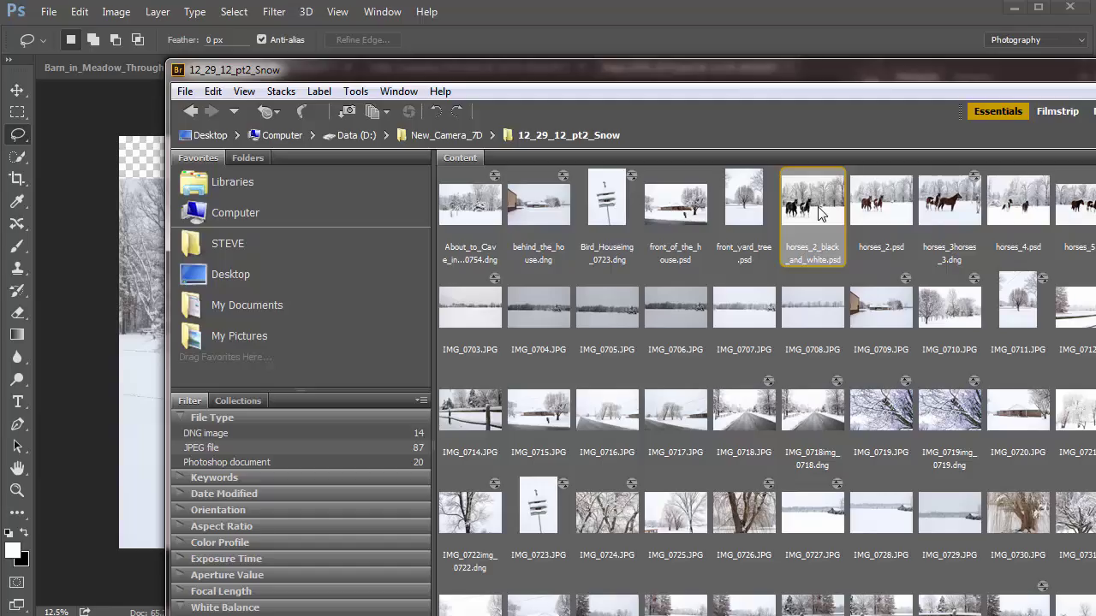
{"action": "double_click", "coordinate": [820, 213]}
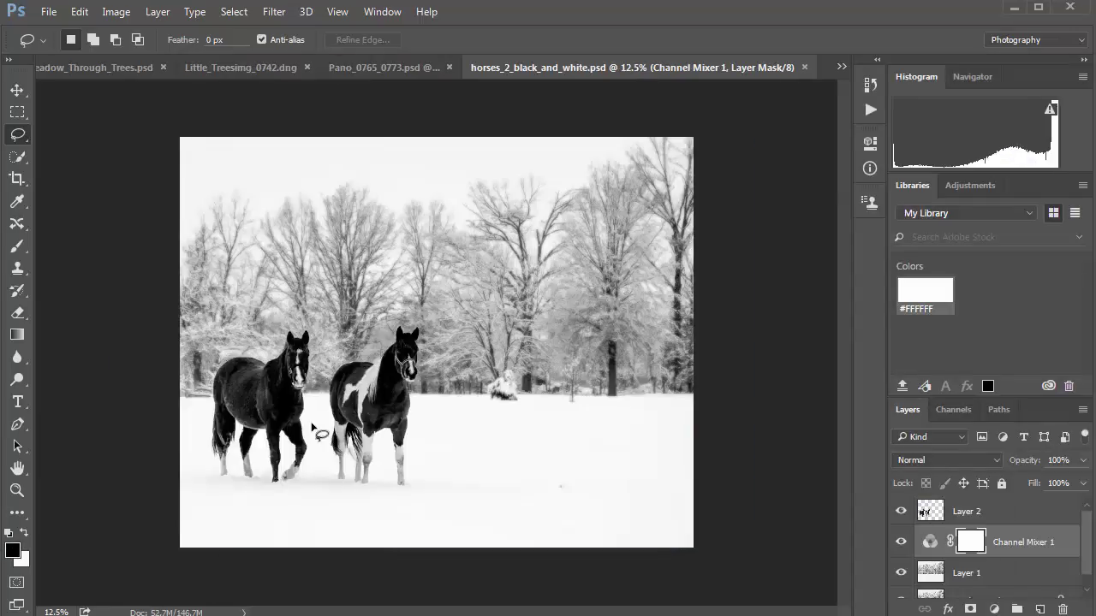
Draw a rough Lasso selection around the right-hand horse, leaving out the space between its front legs
{"action": "left_click", "coordinate": [370, 398]}
{"action": "left_click", "coordinate": [369, 398]}
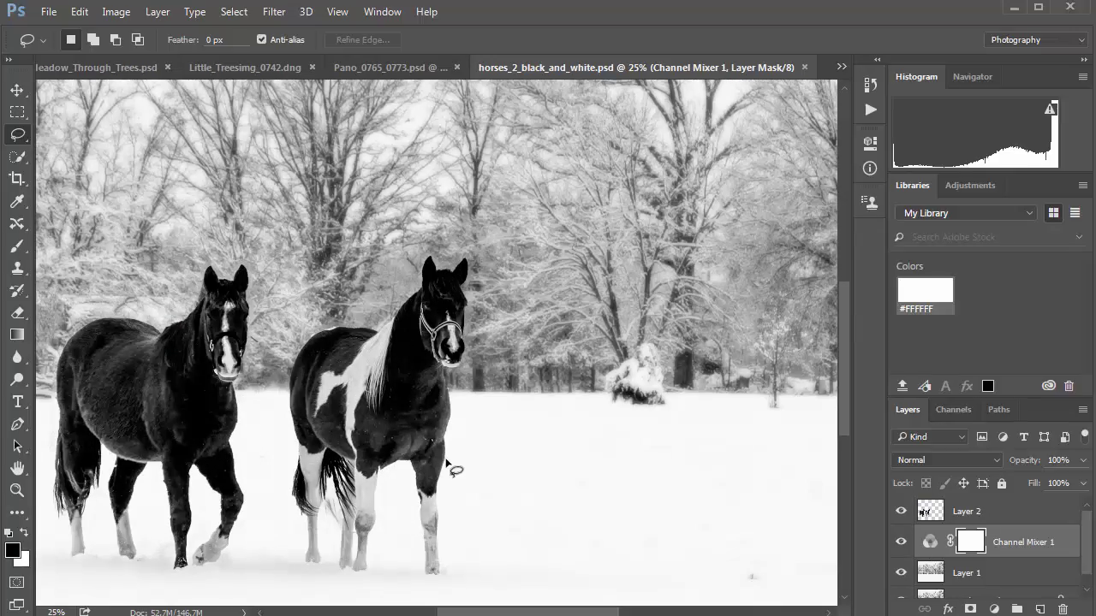
{"action": "left_click_drag", "start_coordinate": [446, 461], "coordinate": [452, 392]}
{"action": "mouse_move", "coordinate": [410, 292]}
{"action": "left_mouse_down"}
{"action": "mouse_move", "coordinate": [377, 325]}
{"action": "mouse_move", "coordinate": [308, 344]}
{"action": "mouse_move", "coordinate": [284, 370]}
{"action": "mouse_move", "coordinate": [301, 568]}
{"action": "mouse_move", "coordinate": [365, 575]}
{"action": "mouse_move", "coordinate": [389, 471]}
{"action": "mouse_move", "coordinate": [404, 475]}
{"action": "mouse_move", "coordinate": [437, 580]}
{"action": "mouse_move", "coordinate": [445, 479]}
{"action": "mouse_move", "coordinate": [457, 474]}
{"action": "left_mouse_up"}
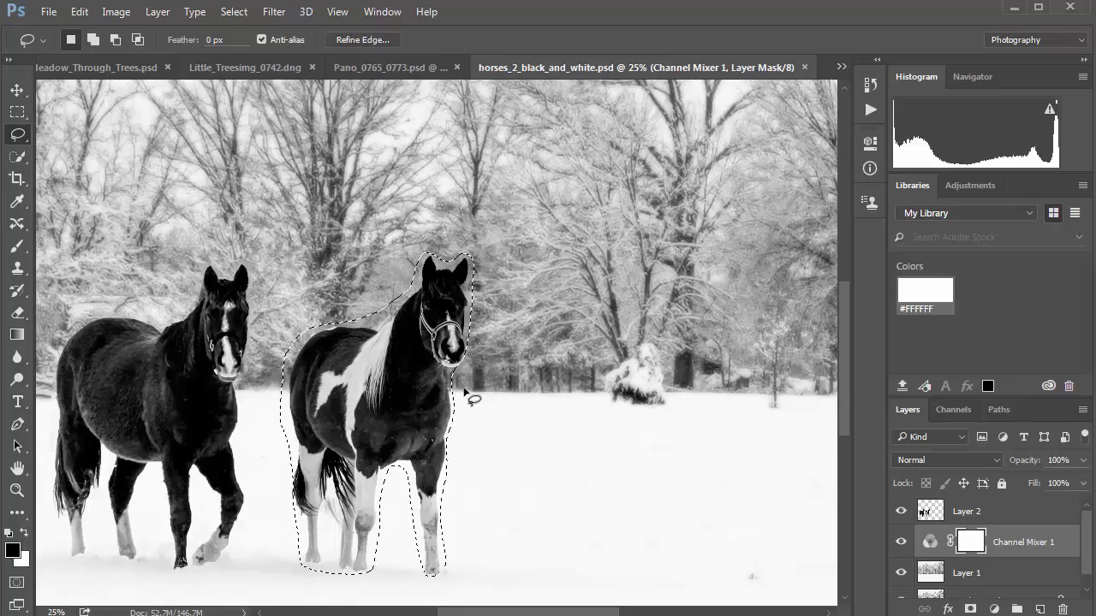
Subtract the excess background around the right horse's ears and behind its rump from the selection
{"action": "key", "text": "alt"}
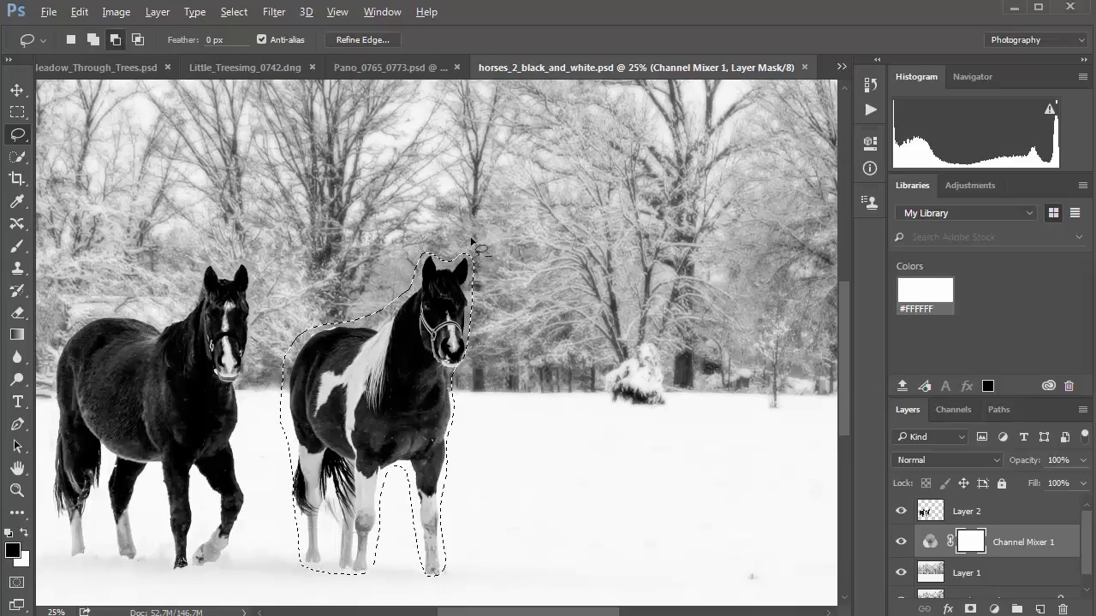
{"action": "left_click_drag", "start_coordinate": [473, 243], "coordinate": [464, 267]}
{"action": "left_click_drag", "start_coordinate": [436, 233], "coordinate": [469, 250]}
{"action": "mouse_move", "coordinate": [285, 316]}
{"action": "left_mouse_down"}
{"action": "mouse_move", "coordinate": [302, 310]}
{"action": "mouse_move", "coordinate": [323, 334]}
{"action": "mouse_move", "coordinate": [288, 372]}
{"action": "mouse_move", "coordinate": [298, 458]}
{"action": "mouse_move", "coordinate": [273, 438]}
{"action": "mouse_move", "coordinate": [263, 405]}
{"action": "left_mouse_up"}
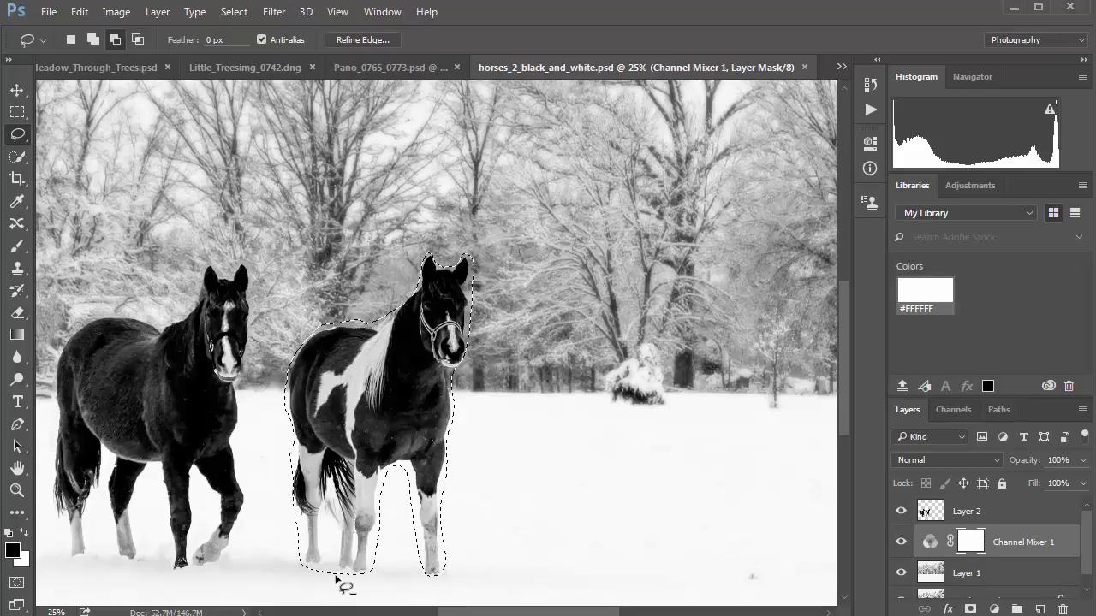
Subtract the background between the horse's legs, beside its outer front leg, and along its chest and face
{"action": "mouse_move", "coordinate": [335, 576]}
{"action": "left_mouse_down"}
{"action": "mouse_move", "coordinate": [338, 529]}
{"action": "mouse_move", "coordinate": [327, 521]}
{"action": "mouse_move", "coordinate": [319, 568]}
{"action": "mouse_move", "coordinate": [338, 580]}
{"action": "mouse_move", "coordinate": [378, 548]}
{"action": "left_mouse_up"}
{"action": "mouse_move", "coordinate": [402, 505]}
{"action": "left_mouse_down"}
{"action": "mouse_move", "coordinate": [402, 478]}
{"action": "mouse_move", "coordinate": [384, 476]}
{"action": "mouse_move", "coordinate": [366, 569]}
{"action": "mouse_move", "coordinate": [390, 567]}
{"action": "mouse_move", "coordinate": [389, 473]}
{"action": "left_mouse_up"}
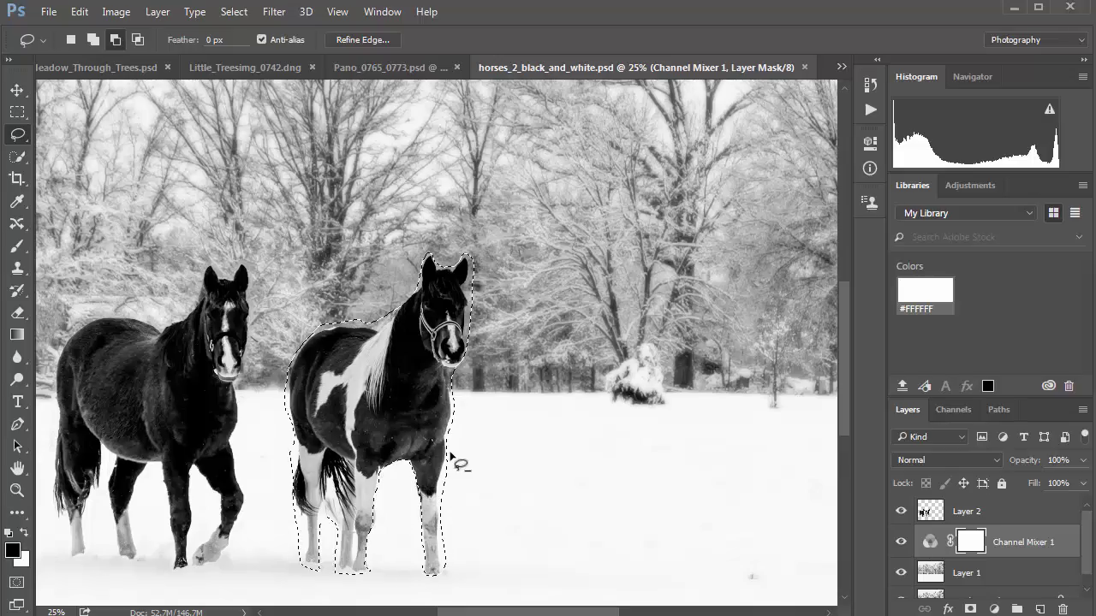
{"action": "mouse_move", "coordinate": [459, 443]}
{"action": "left_mouse_down"}
{"action": "mouse_move", "coordinate": [439, 493]}
{"action": "mouse_move", "coordinate": [447, 584]}
{"action": "left_mouse_up"}
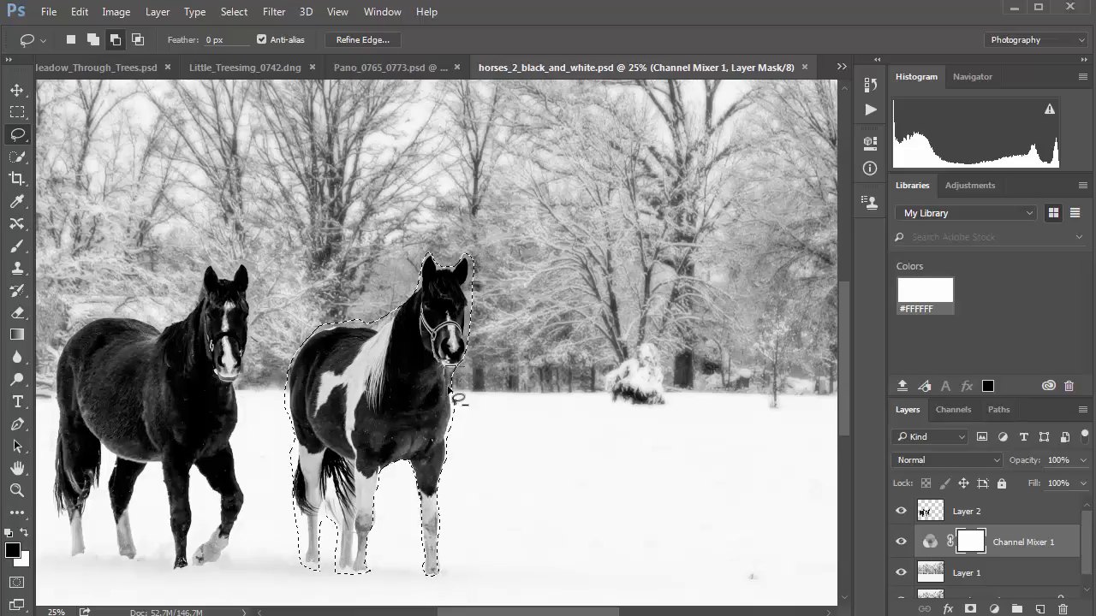
{"action": "mouse_move", "coordinate": [452, 394]}
{"action": "left_mouse_down"}
{"action": "mouse_move", "coordinate": [457, 442]}
{"action": "mouse_move", "coordinate": [499, 414]}
{"action": "mouse_move", "coordinate": [473, 267]}
{"action": "left_mouse_up"}
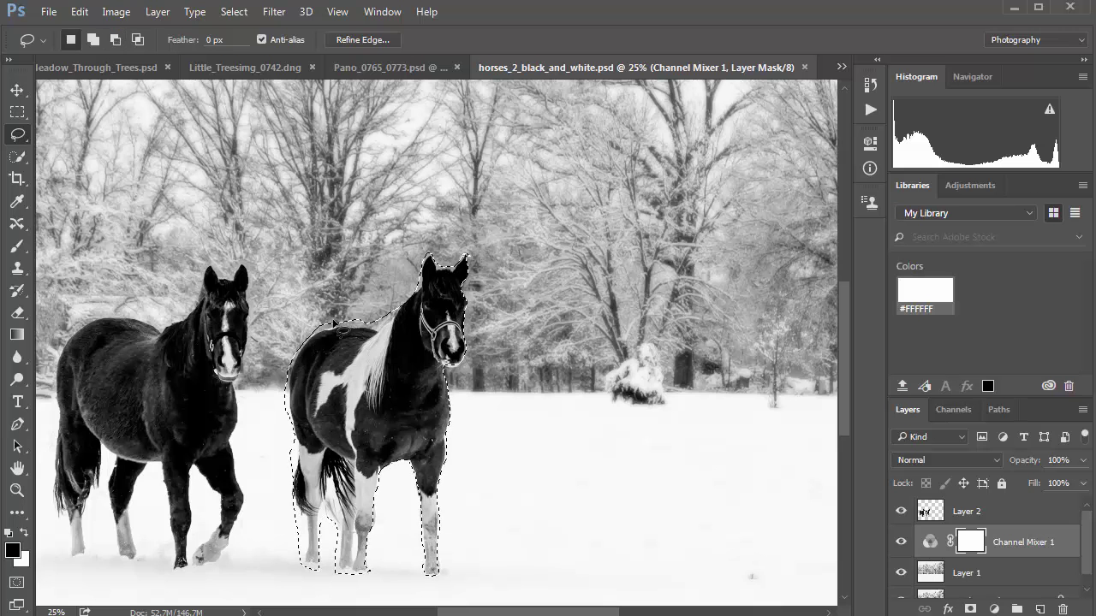
Tighten the selection along the right horse's back, mane and rump, adding back the missed edge of the rump
{"action": "left_click", "coordinate": [363, 341], "text": "ctrl"}
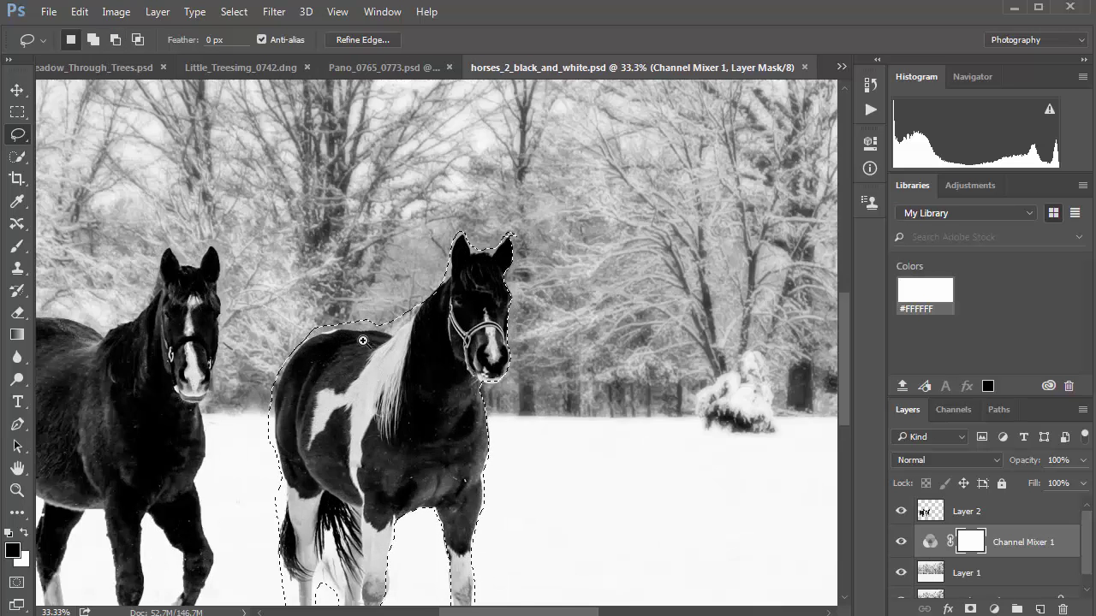
{"action": "left_click", "coordinate": [364, 342], "text": "ctrl"}
{"action": "left_click", "coordinate": [384, 360], "text": "ctrl"}
{"action": "mouse_move", "coordinate": [399, 371]}
{"action": "left_mouse_down"}
{"action": "mouse_move", "coordinate": [676, 334]}
{"action": "mouse_move", "coordinate": [699, 317]}
{"action": "left_mouse_up"}
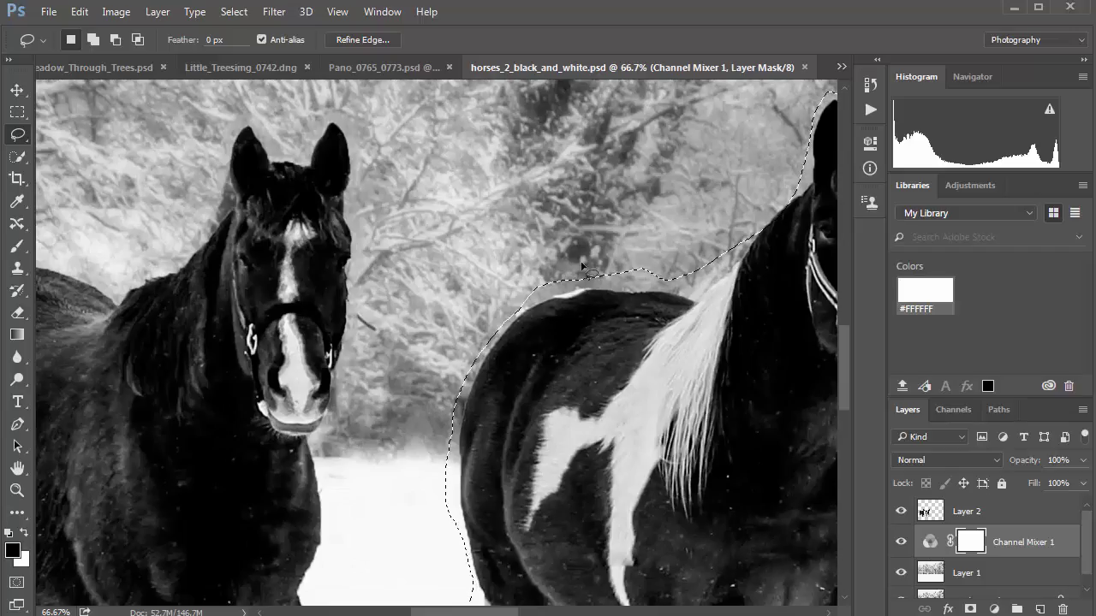
{"action": "mouse_move", "coordinate": [644, 229]}
{"action": "left_mouse_down"}
{"action": "mouse_move", "coordinate": [667, 220]}
{"action": "mouse_move", "coordinate": [717, 275]}
{"action": "mouse_move", "coordinate": [696, 297]}
{"action": "mouse_move", "coordinate": [568, 291]}
{"action": "mouse_move", "coordinate": [536, 301]}
{"action": "mouse_move", "coordinate": [488, 341]}
{"action": "left_mouse_up"}
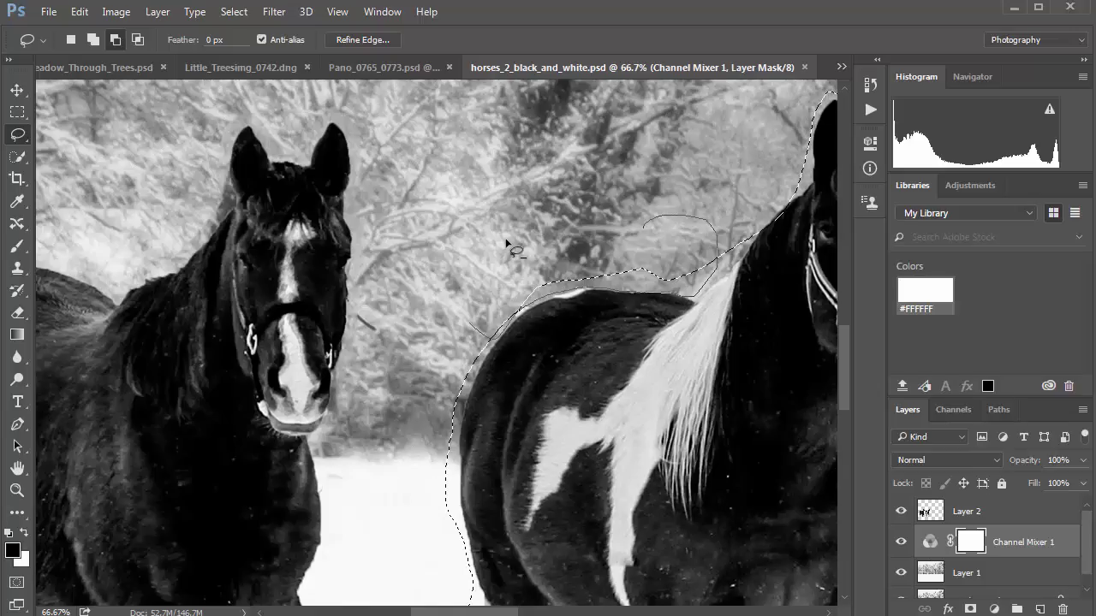
{"action": "mouse_move", "coordinate": [684, 276]}
{"action": "left_mouse_down"}
{"action": "mouse_move", "coordinate": [690, 251]}
{"action": "mouse_move", "coordinate": [729, 214]}
{"action": "mouse_move", "coordinate": [744, 220]}
{"action": "mouse_move", "coordinate": [740, 251]}
{"action": "mouse_move", "coordinate": [706, 287]}
{"action": "mouse_move", "coordinate": [678, 270]}
{"action": "left_mouse_up"}
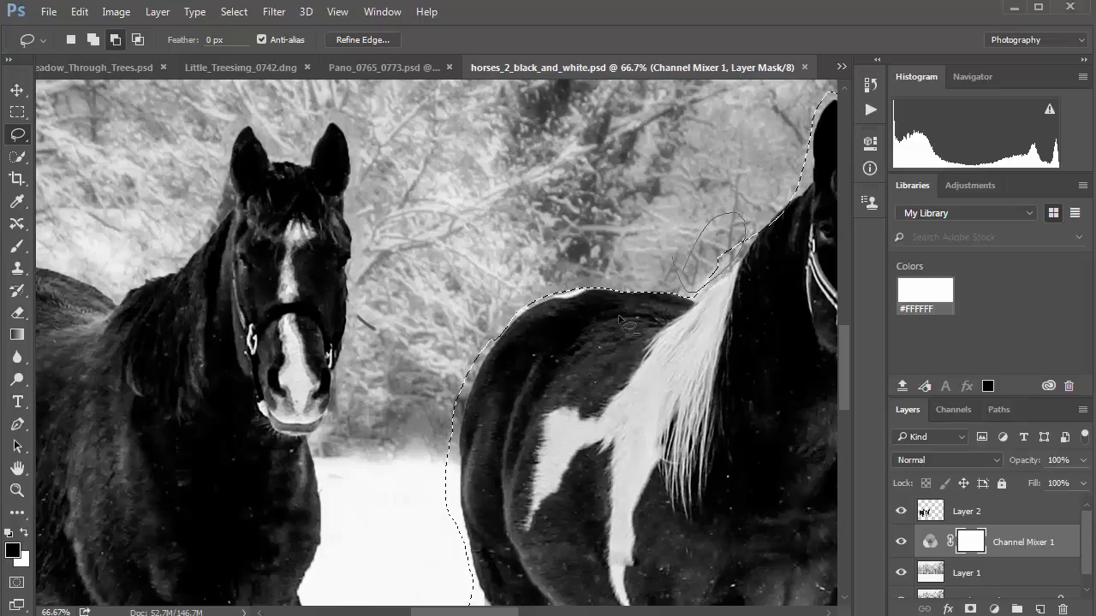
{"action": "mouse_move", "coordinate": [434, 345]}
{"action": "left_mouse_down"}
{"action": "mouse_move", "coordinate": [497, 337]}
{"action": "mouse_move", "coordinate": [467, 407]}
{"action": "mouse_move", "coordinate": [472, 572]}
{"action": "mouse_move", "coordinate": [405, 558]}
{"action": "mouse_move", "coordinate": [414, 402]}
{"action": "mouse_move", "coordinate": [446, 413]}
{"action": "left_mouse_up"}
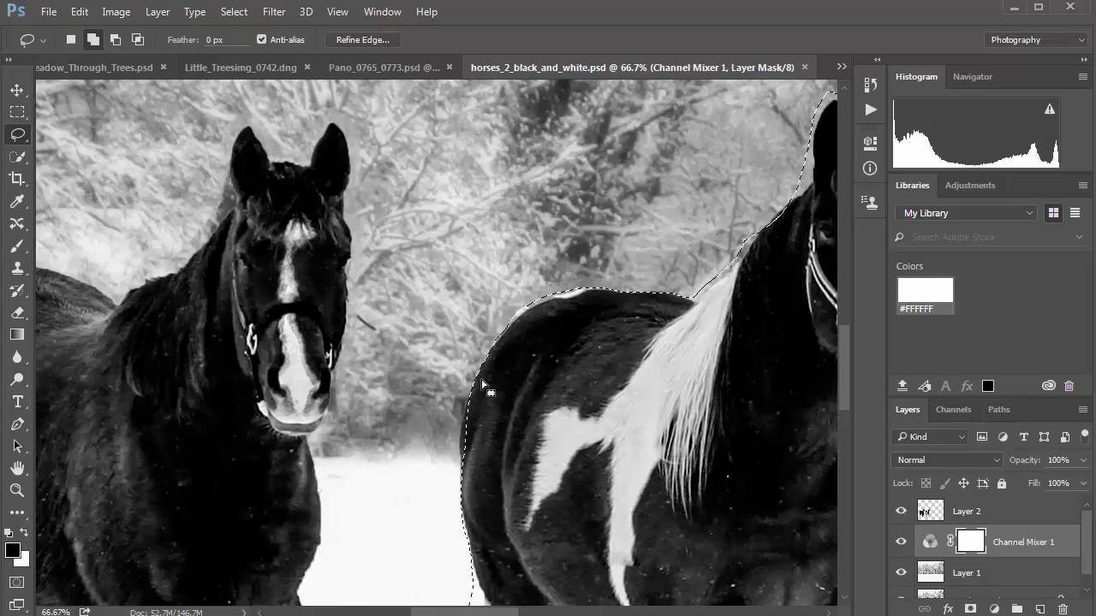
{"action": "left_click_drag", "start_coordinate": [480, 380], "coordinate": [470, 421]}
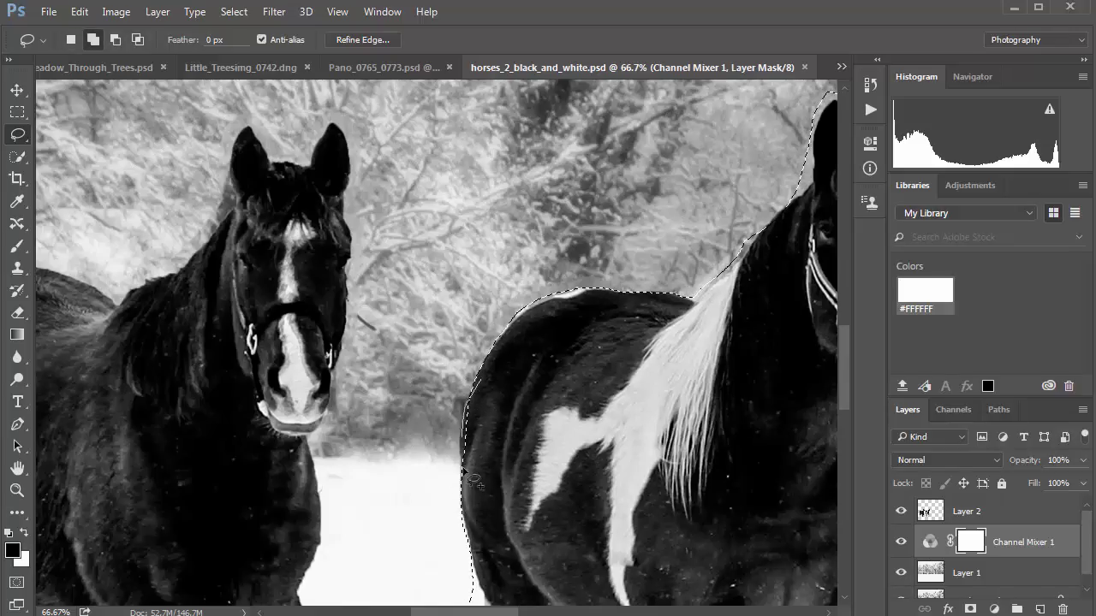
Subtract the snow along the back of the horse's hind thigh, tail and upper hind leg from the selection
{"action": "scroll", "coordinate": [518, 307], "scroll_direction": "down", "scroll_amount": 5}
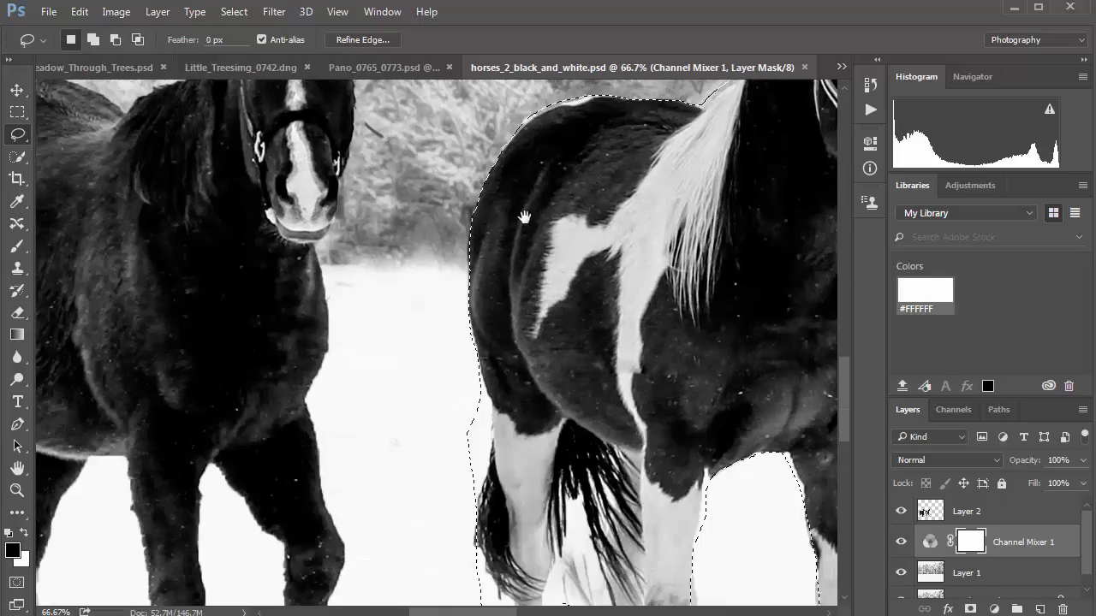
{"action": "key", "text": "alt"}
{"action": "mouse_move", "coordinate": [443, 320]}
{"action": "left_mouse_down"}
{"action": "mouse_move", "coordinate": [472, 294]}
{"action": "mouse_move", "coordinate": [498, 336]}
{"action": "mouse_move", "coordinate": [474, 440]}
{"action": "mouse_move", "coordinate": [438, 364]}
{"action": "mouse_move", "coordinate": [471, 400]}
{"action": "left_mouse_up"}
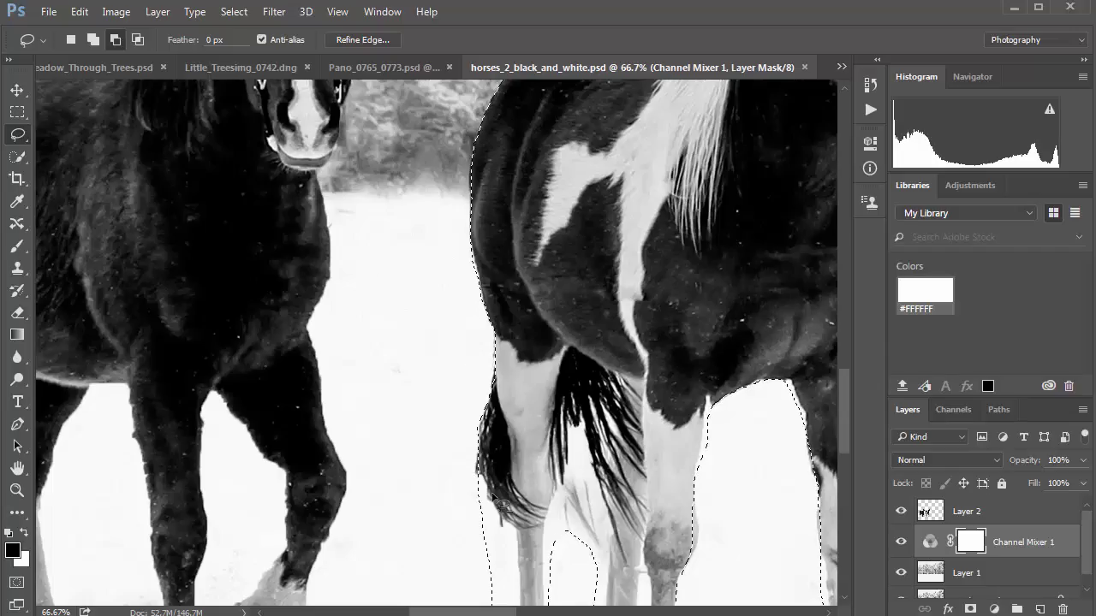
{"action": "mouse_move", "coordinate": [491, 511]}
{"action": "left_mouse_down"}
{"action": "mouse_move", "coordinate": [515, 537]}
{"action": "mouse_move", "coordinate": [520, 588]}
{"action": "left_mouse_up"}
{"action": "left_click_drag", "start_coordinate": [441, 571], "coordinate": [449, 539]}
Trim the selection closely around the hind legs and hooves, adding back the missed part of the rear hoof
{"action": "left_click_drag", "start_coordinate": [562, 529], "coordinate": [572, 285]}
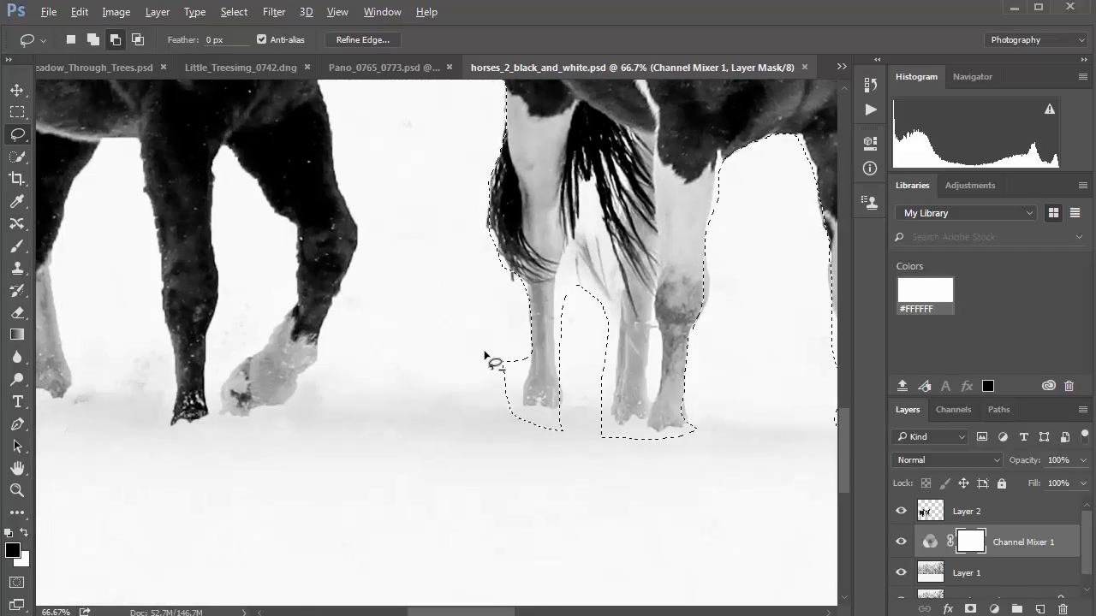
{"action": "mouse_move", "coordinate": [483, 347]}
{"action": "left_mouse_down"}
{"action": "mouse_move", "coordinate": [512, 322]}
{"action": "mouse_move", "coordinate": [529, 346]}
{"action": "mouse_move", "coordinate": [512, 436]}
{"action": "mouse_move", "coordinate": [460, 383]}
{"action": "mouse_move", "coordinate": [569, 430]}
{"action": "mouse_move", "coordinate": [518, 407]}
{"action": "mouse_move", "coordinate": [517, 435]}
{"action": "mouse_move", "coordinate": [573, 428]}
{"action": "left_mouse_up"}
{"action": "mouse_move", "coordinate": [593, 299]}
{"action": "left_mouse_down"}
{"action": "mouse_move", "coordinate": [588, 270]}
{"action": "mouse_move", "coordinate": [571, 250]}
{"action": "mouse_move", "coordinate": [551, 297]}
{"action": "mouse_move", "coordinate": [554, 363]}
{"action": "mouse_move", "coordinate": [571, 377]}
{"action": "mouse_move", "coordinate": [618, 314]}
{"action": "mouse_move", "coordinate": [610, 416]}
{"action": "mouse_move", "coordinate": [645, 418]}
{"action": "mouse_move", "coordinate": [661, 433]}
{"action": "mouse_move", "coordinate": [693, 443]}
{"action": "left_mouse_up"}
{"action": "left_click_drag", "start_coordinate": [538, 438], "coordinate": [546, 419]}
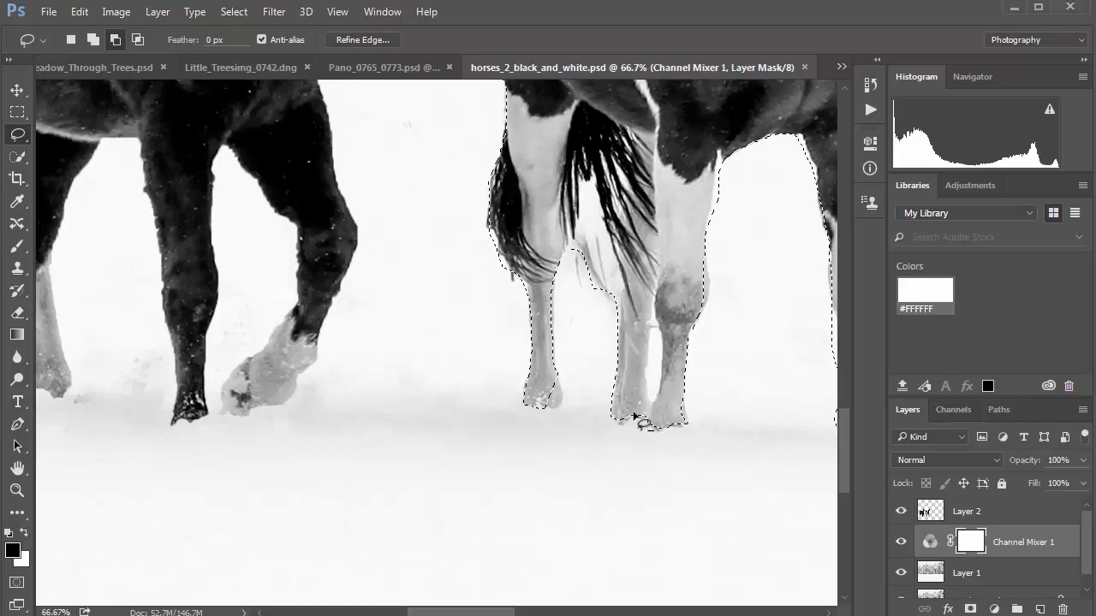
{"action": "key", "text": "shift"}
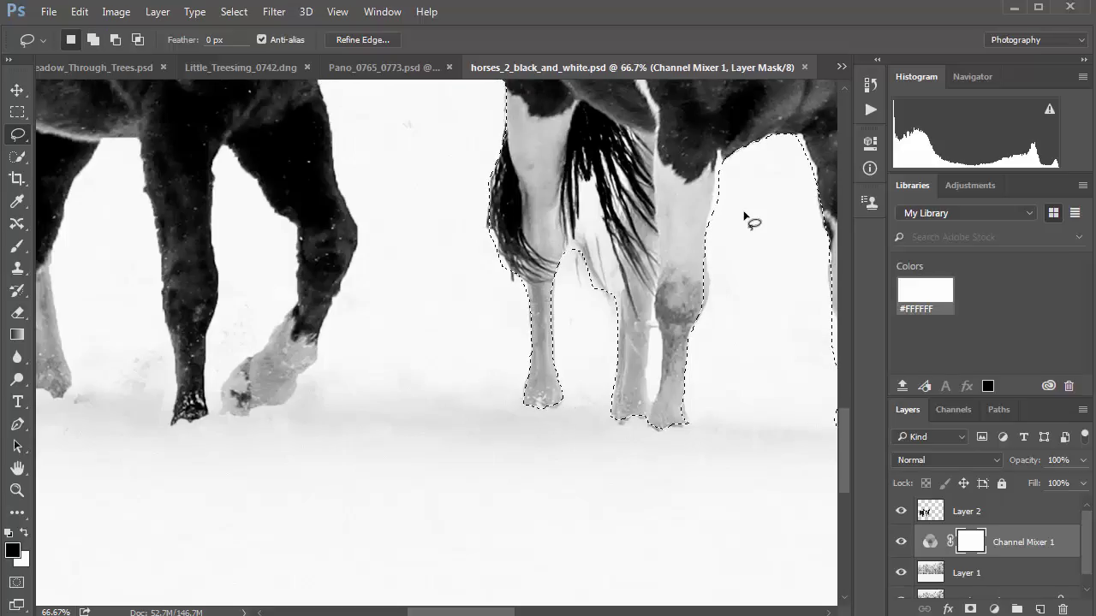
Refine the selection around the front legs, adding back the inner leg's missed edge and subtracting snow along both sides of the outer leg
{"action": "key", "text": "alt"}
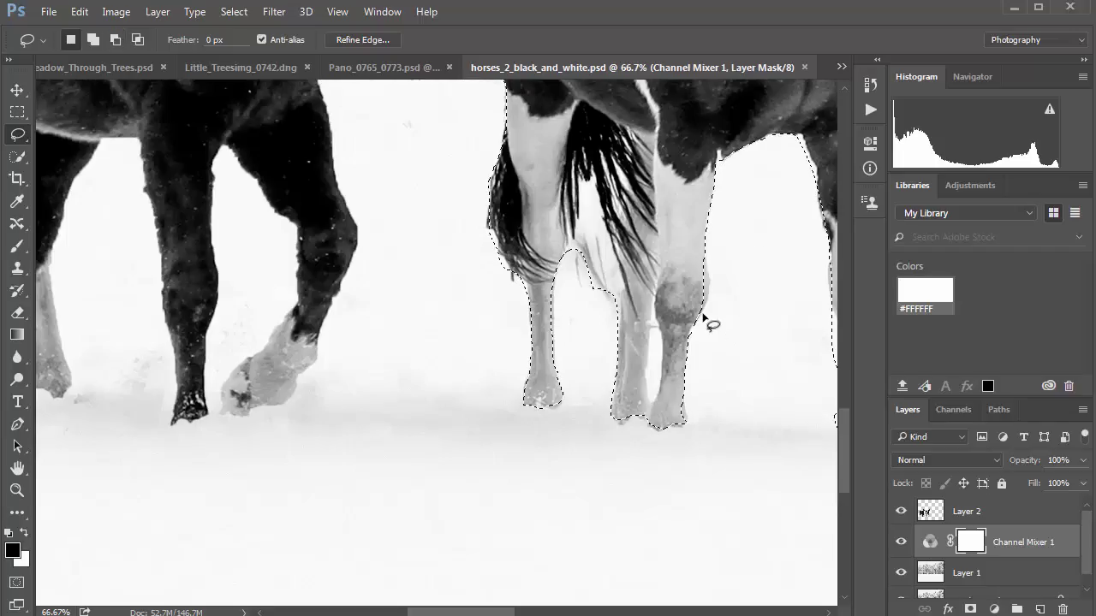
{"action": "key", "text": "shift"}
{"action": "mouse_move", "coordinate": [703, 264]}
{"action": "left_mouse_down"}
{"action": "mouse_move", "coordinate": [708, 300]}
{"action": "mouse_move", "coordinate": [682, 339]}
{"action": "mouse_move", "coordinate": [681, 308]}
{"action": "mouse_move", "coordinate": [512, 302]}
{"action": "left_mouse_up"}
{"action": "key", "text": "space"}
{"action": "key", "text": "alt"}
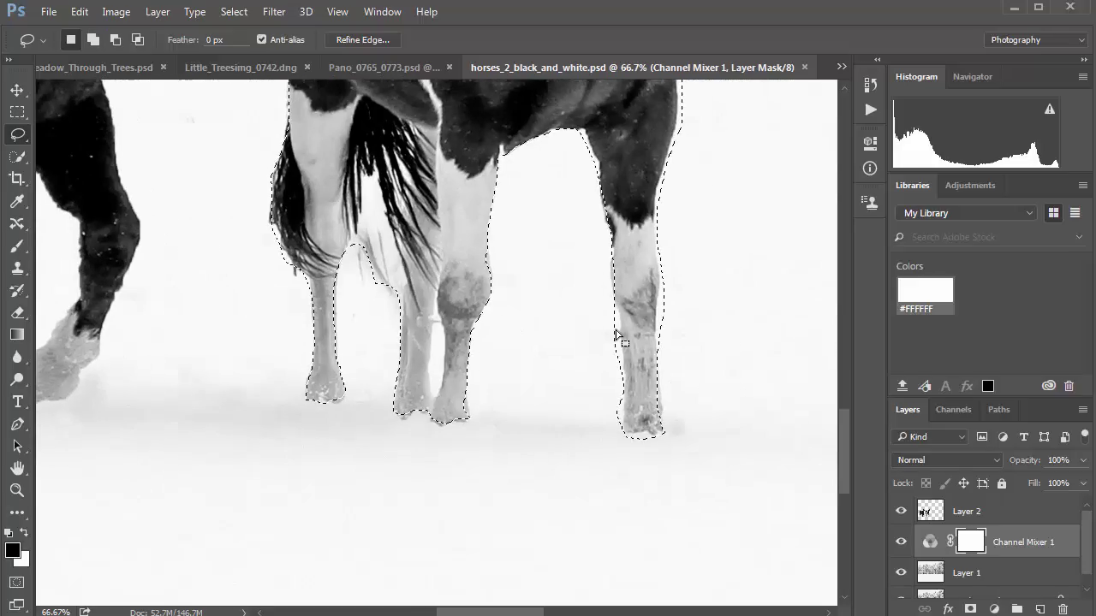
{"action": "mouse_move", "coordinate": [594, 315]}
{"action": "left_mouse_down"}
{"action": "mouse_move", "coordinate": [620, 325]}
{"action": "mouse_move", "coordinate": [624, 426]}
{"action": "mouse_move", "coordinate": [582, 423]}
{"action": "mouse_move", "coordinate": [594, 312]}
{"action": "left_mouse_up"}
{"action": "mouse_move", "coordinate": [657, 200]}
{"action": "left_mouse_down"}
{"action": "mouse_move", "coordinate": [655, 314]}
{"action": "mouse_move", "coordinate": [682, 365]}
{"action": "mouse_move", "coordinate": [714, 280]}
{"action": "mouse_move", "coordinate": [707, 156]}
{"action": "left_mouse_up"}
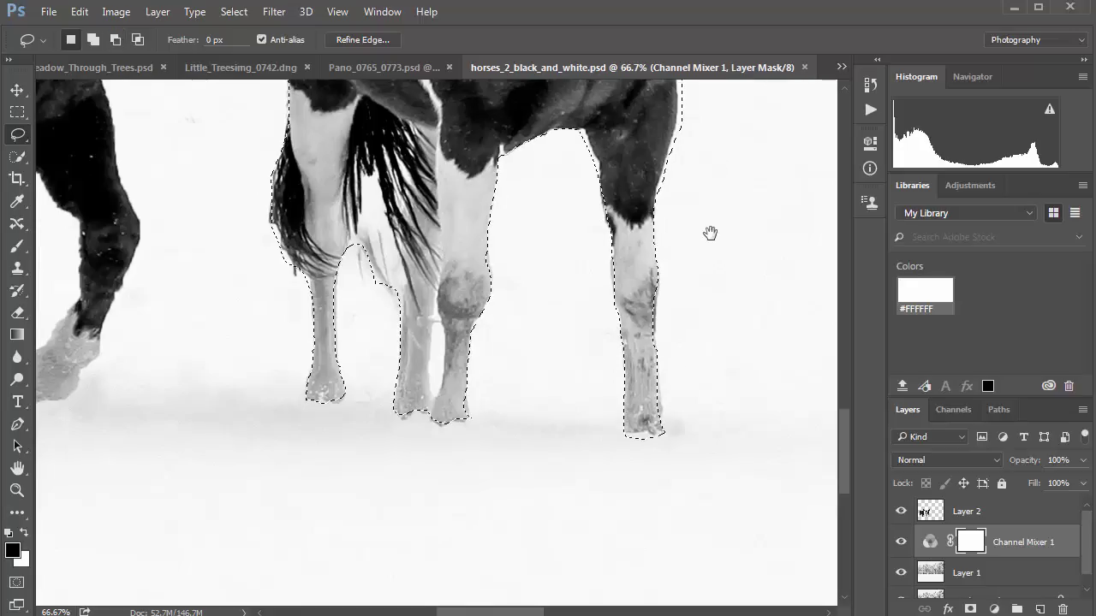
Subtract the background along the chest, upper outer front leg and muzzle, adding back the missed edge of the chin
{"action": "scroll", "coordinate": [710, 234], "scroll_direction": "up", "scroll_amount": 5}
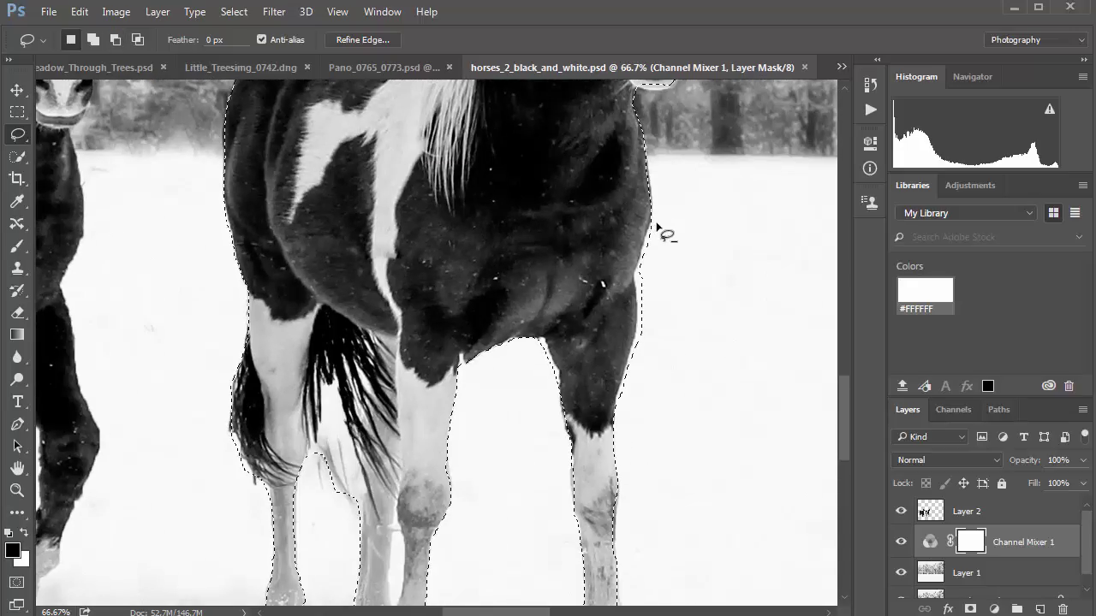
{"action": "mouse_move", "coordinate": [655, 205]}
{"action": "left_mouse_down"}
{"action": "mouse_move", "coordinate": [628, 391]}
{"action": "mouse_move", "coordinate": [688, 374]}
{"action": "mouse_move", "coordinate": [724, 303]}
{"action": "mouse_move", "coordinate": [653, 257]}
{"action": "mouse_move", "coordinate": [606, 399]}
{"action": "left_mouse_up"}
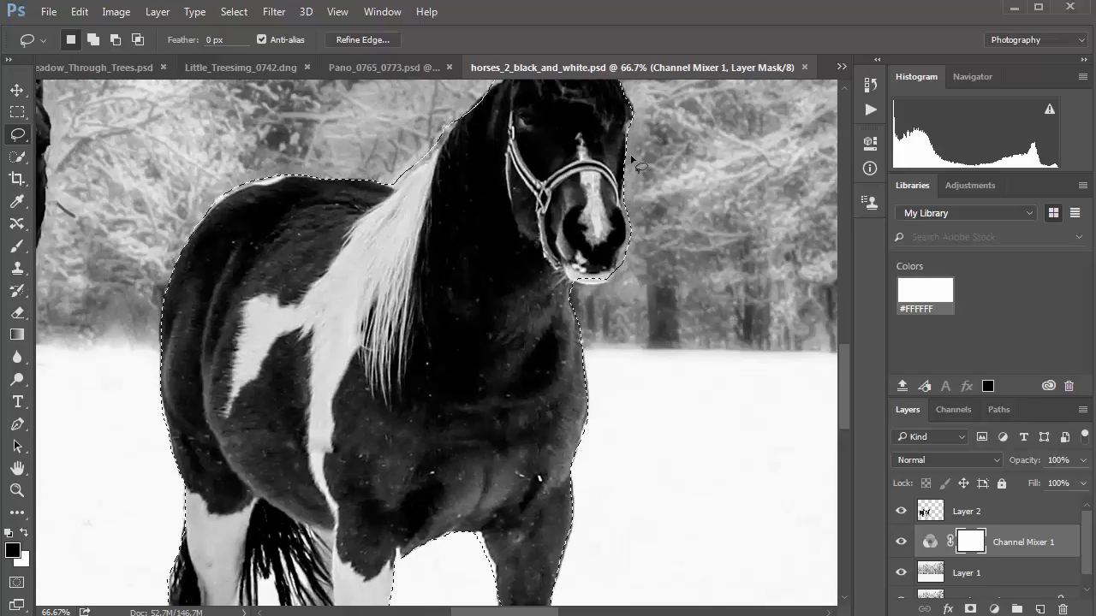
{"action": "key", "text": "alt"}
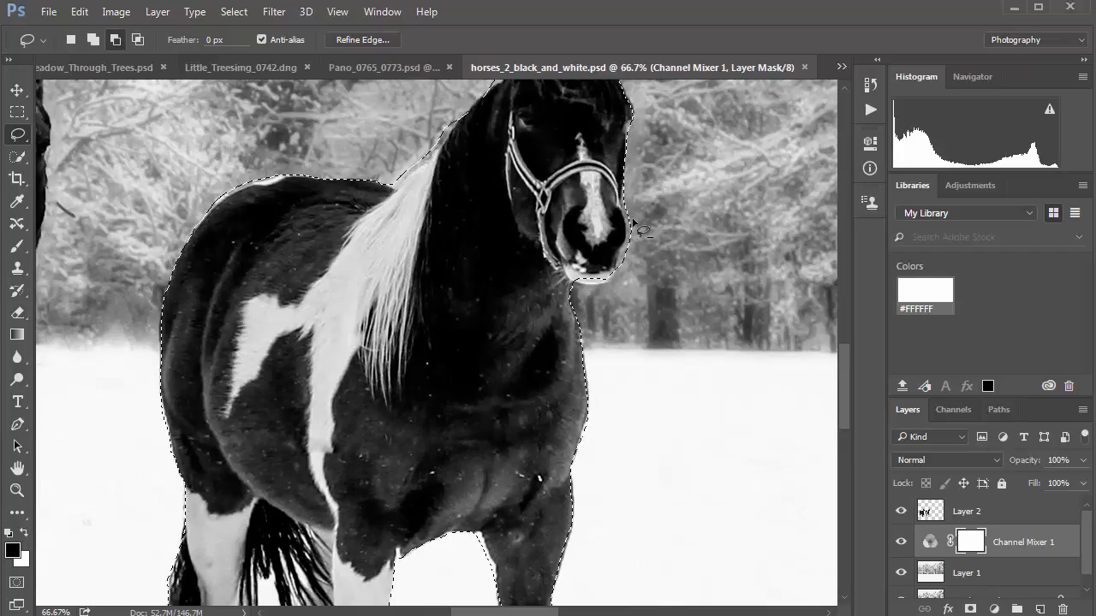
{"action": "mouse_move", "coordinate": [640, 228]}
{"action": "left_mouse_down"}
{"action": "mouse_move", "coordinate": [629, 259]}
{"action": "mouse_move", "coordinate": [643, 313]}
{"action": "mouse_move", "coordinate": [624, 256]}
{"action": "left_mouse_up"}
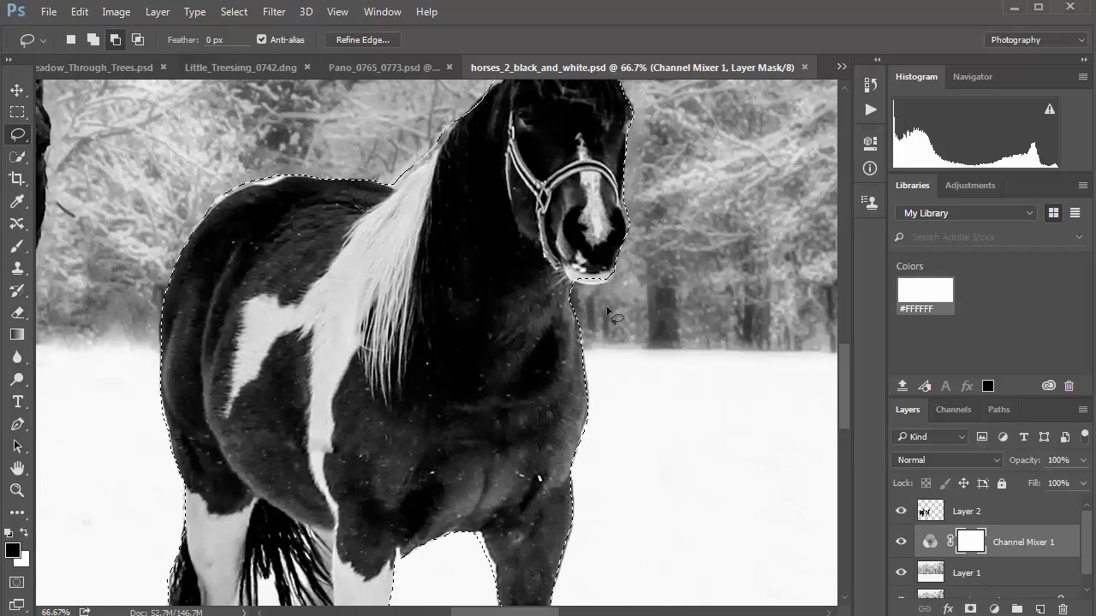
{"action": "key", "text": "shift"}
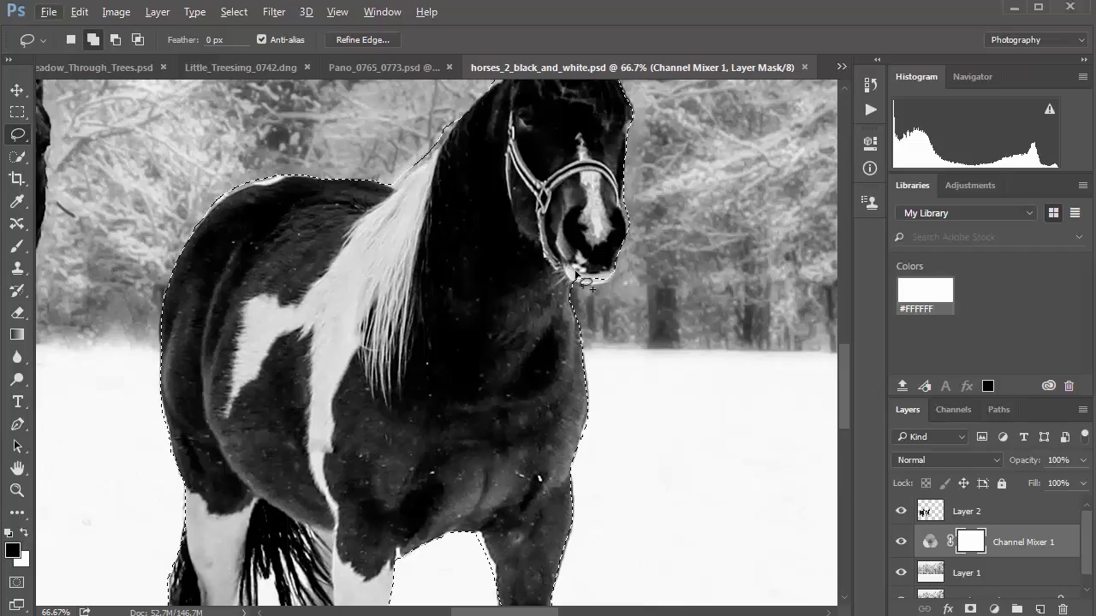
{"action": "left_click_drag", "start_coordinate": [589, 280], "coordinate": [602, 276]}
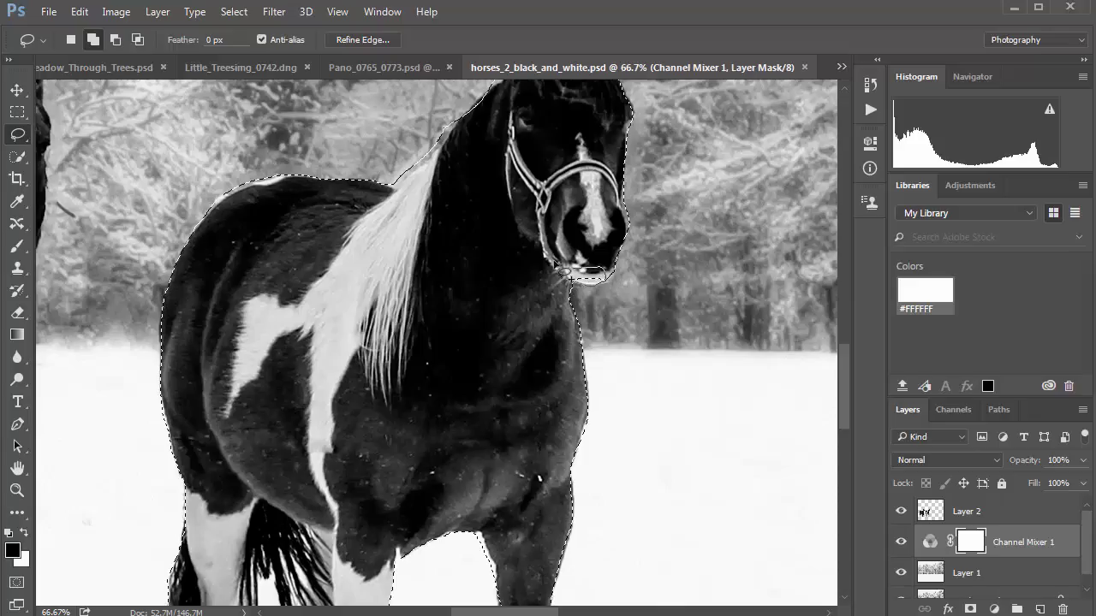
Trim the selection closely around the ears, between them over the forelock, and along the neck and mane
{"action": "left_click_drag", "start_coordinate": [648, 271], "coordinate": [657, 378]}
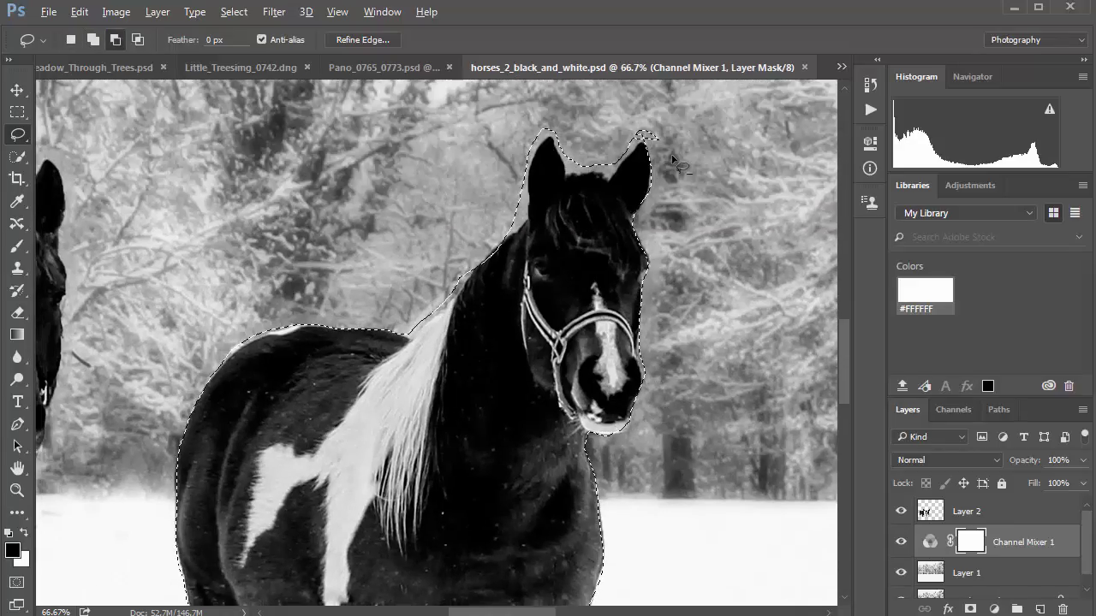
{"action": "key", "text": "alt"}
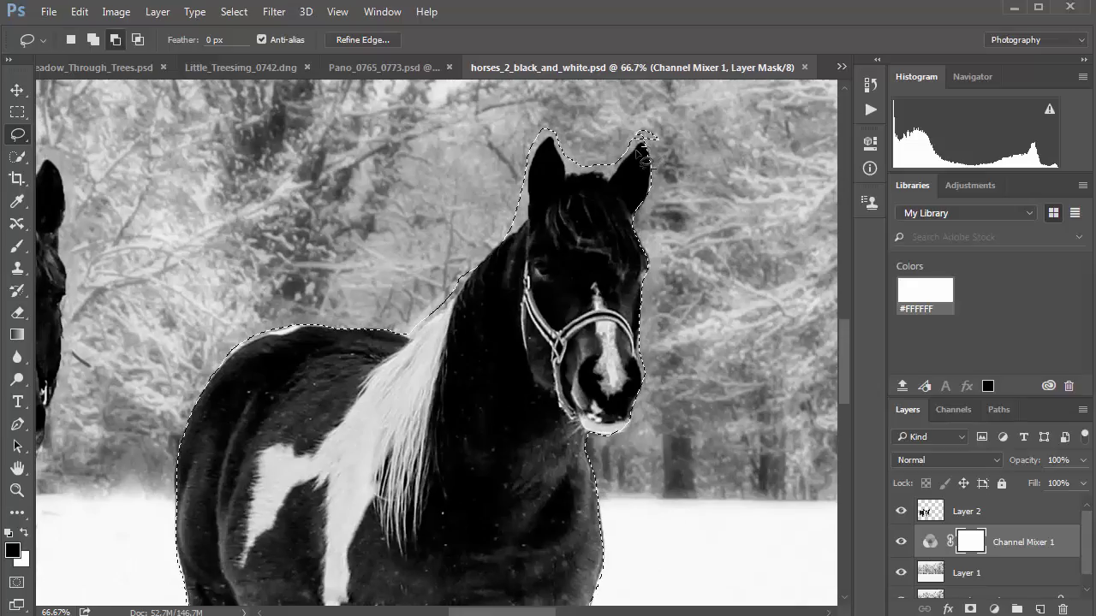
{"action": "mouse_move", "coordinate": [642, 154]}
{"action": "left_mouse_down"}
{"action": "mouse_move", "coordinate": [610, 178]}
{"action": "mouse_move", "coordinate": [573, 170]}
{"action": "left_mouse_up"}
{"action": "mouse_move", "coordinate": [545, 114]}
{"action": "left_mouse_down"}
{"action": "mouse_move", "coordinate": [645, 103]}
{"action": "mouse_move", "coordinate": [661, 132]}
{"action": "mouse_move", "coordinate": [670, 128]}
{"action": "left_mouse_up"}
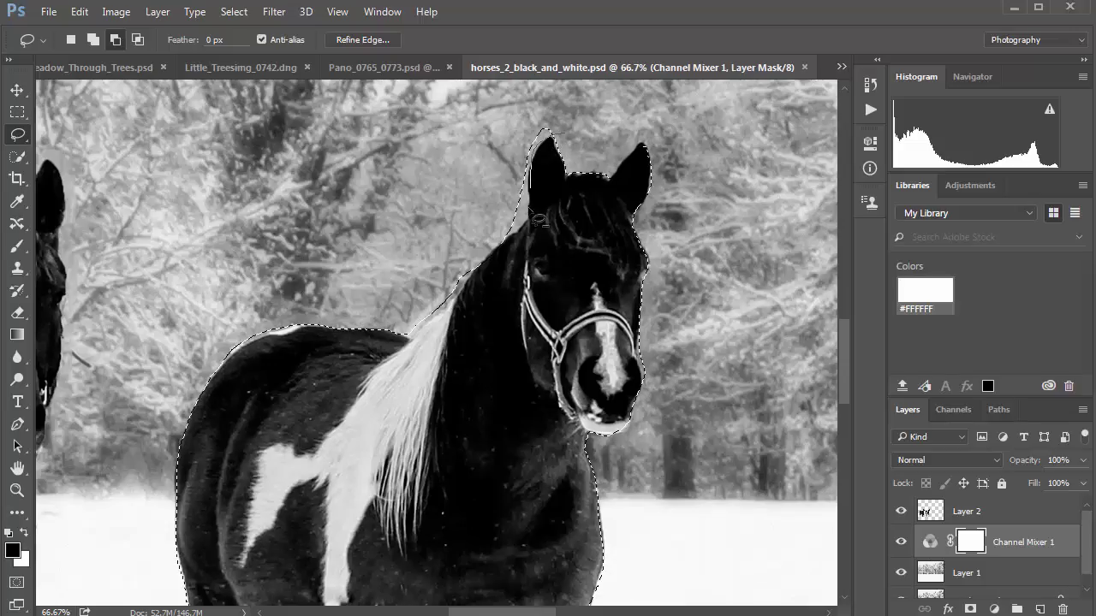
{"action": "mouse_move", "coordinate": [526, 239]}
{"action": "left_mouse_down"}
{"action": "mouse_move", "coordinate": [511, 241]}
{"action": "mouse_move", "coordinate": [517, 118]}
{"action": "mouse_move", "coordinate": [582, 130]}
{"action": "mouse_move", "coordinate": [597, 218]}
{"action": "left_mouse_up"}
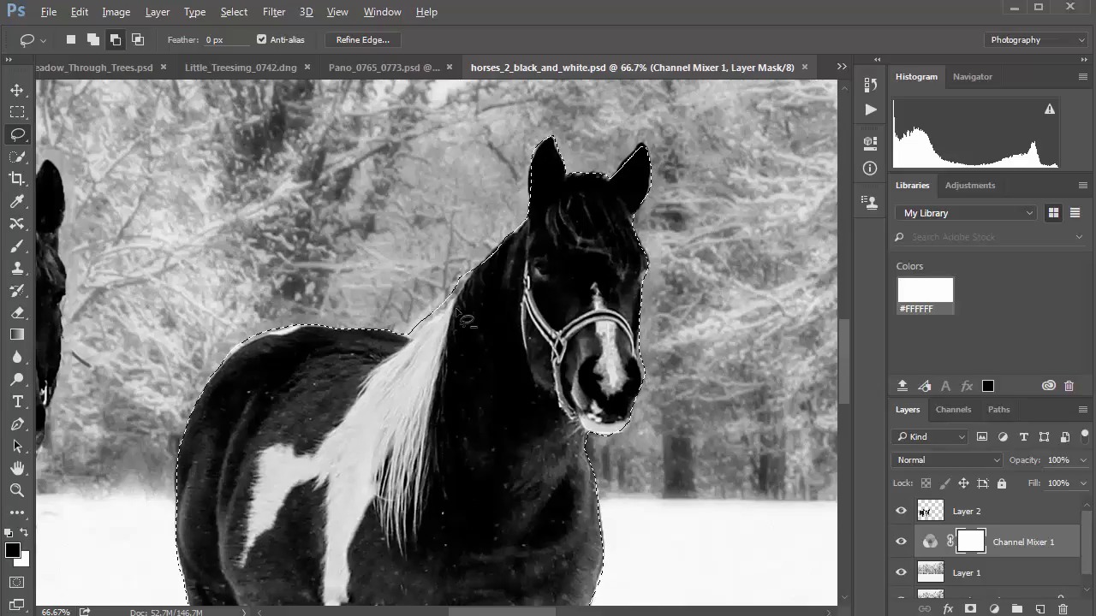
{"action": "mouse_move", "coordinate": [456, 261]}
{"action": "left_mouse_down"}
{"action": "mouse_move", "coordinate": [445, 303]}
{"action": "mouse_move", "coordinate": [409, 327]}
{"action": "mouse_move", "coordinate": [506, 261]}
{"action": "mouse_move", "coordinate": [518, 278]}
{"action": "left_mouse_up"}
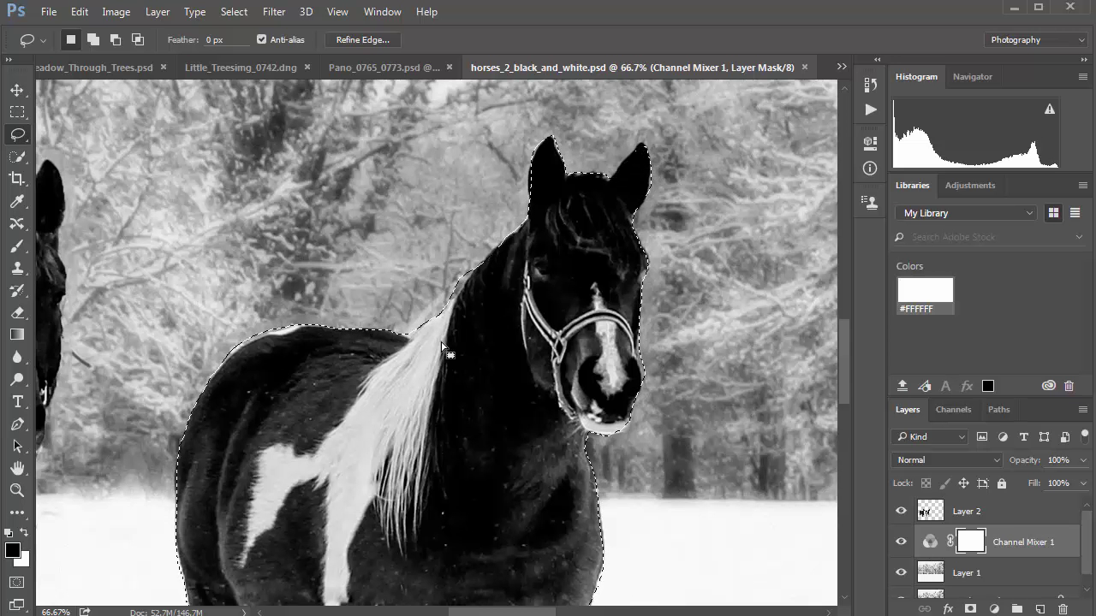
Try the Oil Paint filter on the selected horse in Layer 2 and undo it
{"action": "scroll", "coordinate": [442, 346], "scroll_direction": "down", "scroll_amount": 3}
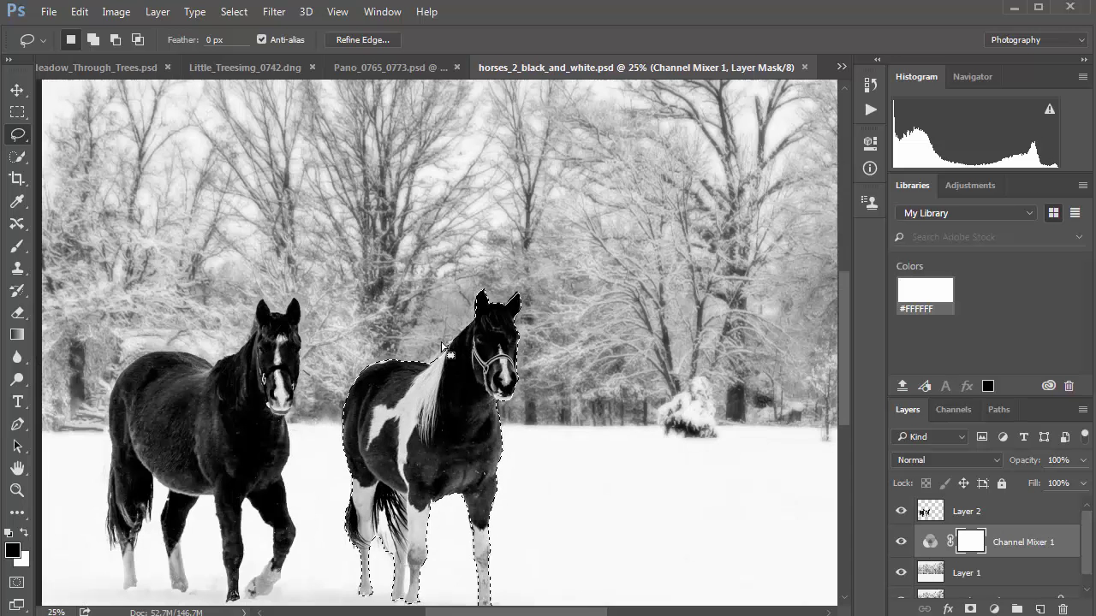
{"action": "left_click_drag", "start_coordinate": [444, 410], "coordinate": [557, 321]}
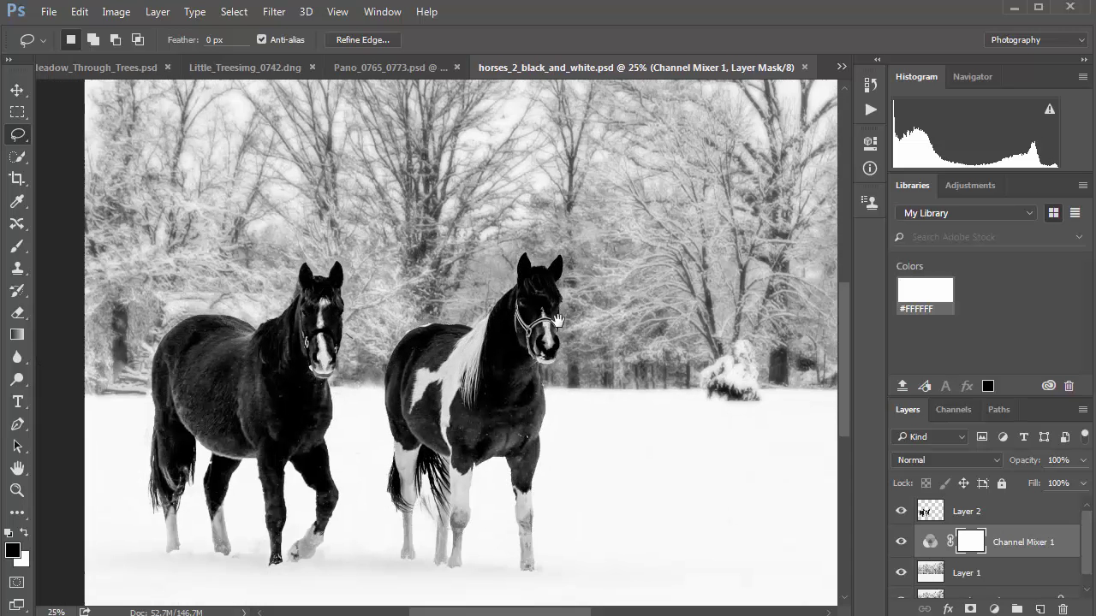
{"action": "key", "text": "ctrl+plus"}
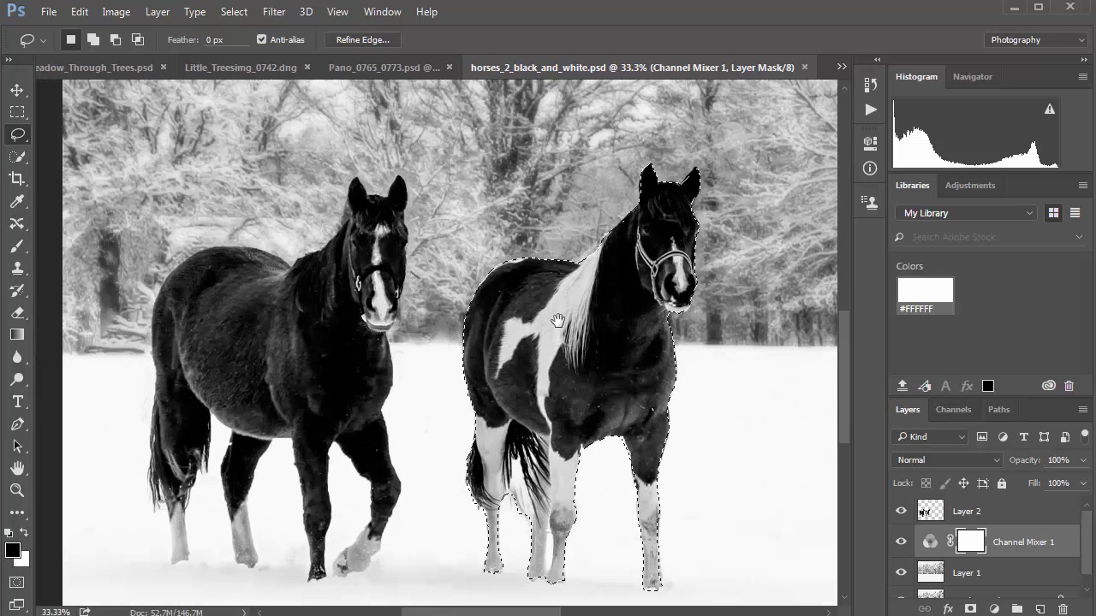
{"action": "right_click", "coordinate": [564, 303]}
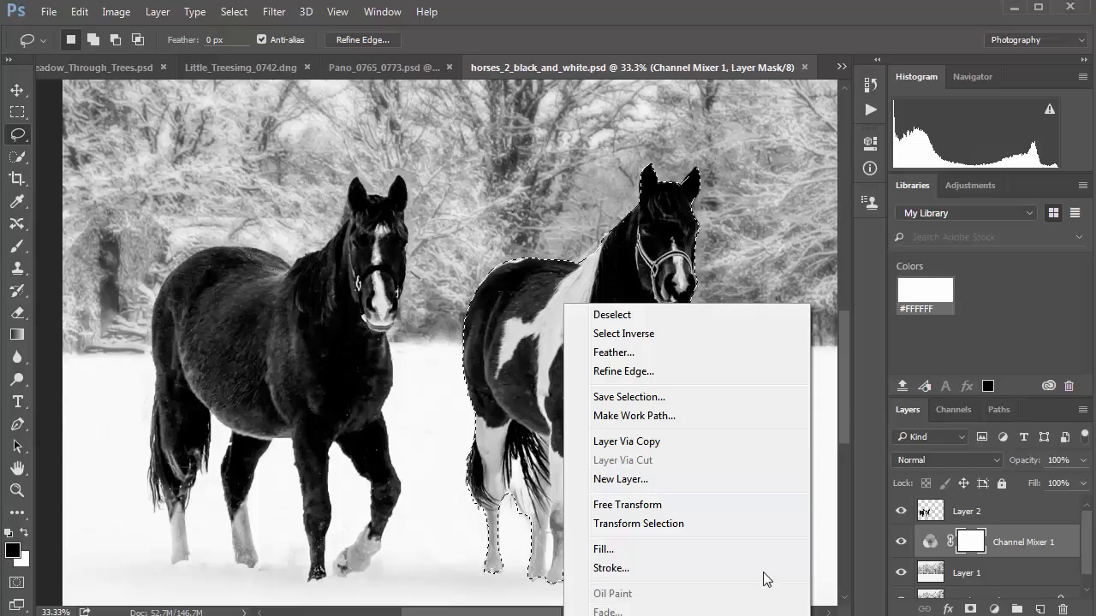
{"action": "key", "text": "Escape"}
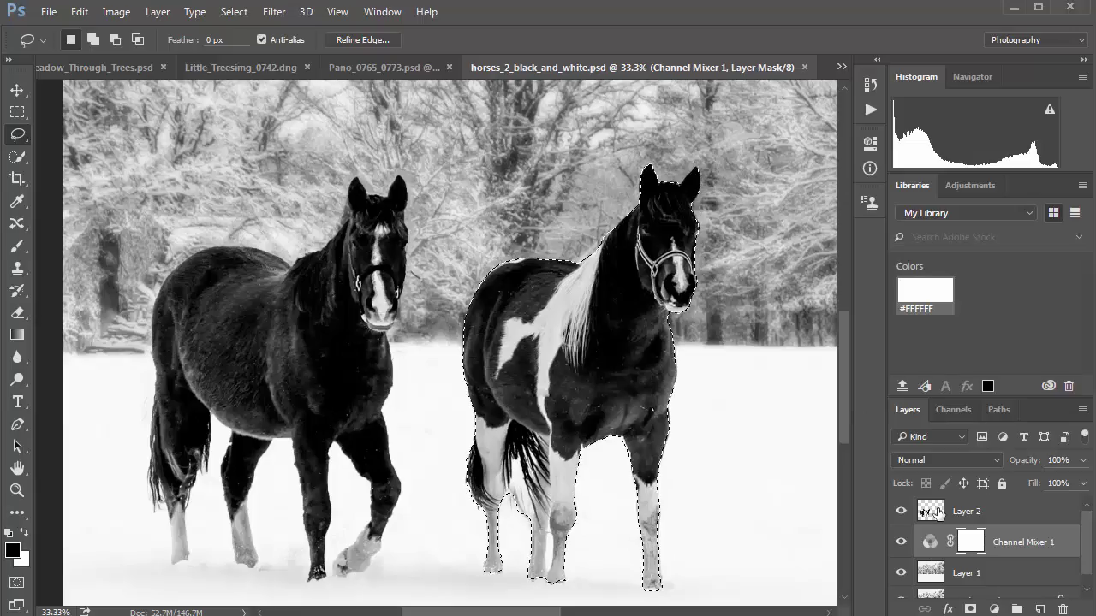
{"action": "left_click", "coordinate": [928, 511]}
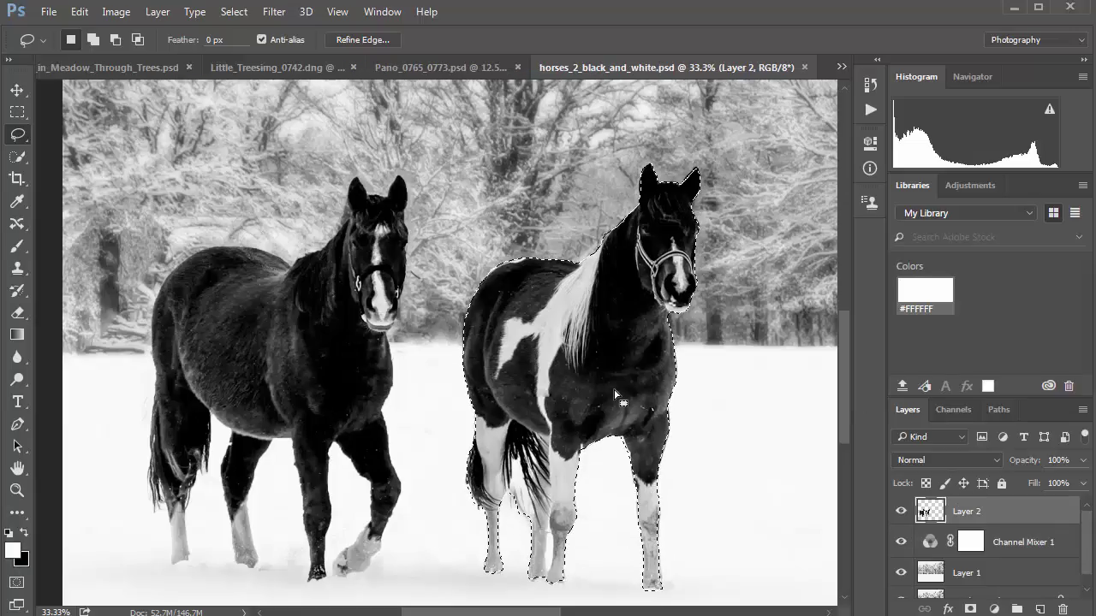
{"action": "right_click", "coordinate": [565, 382]}
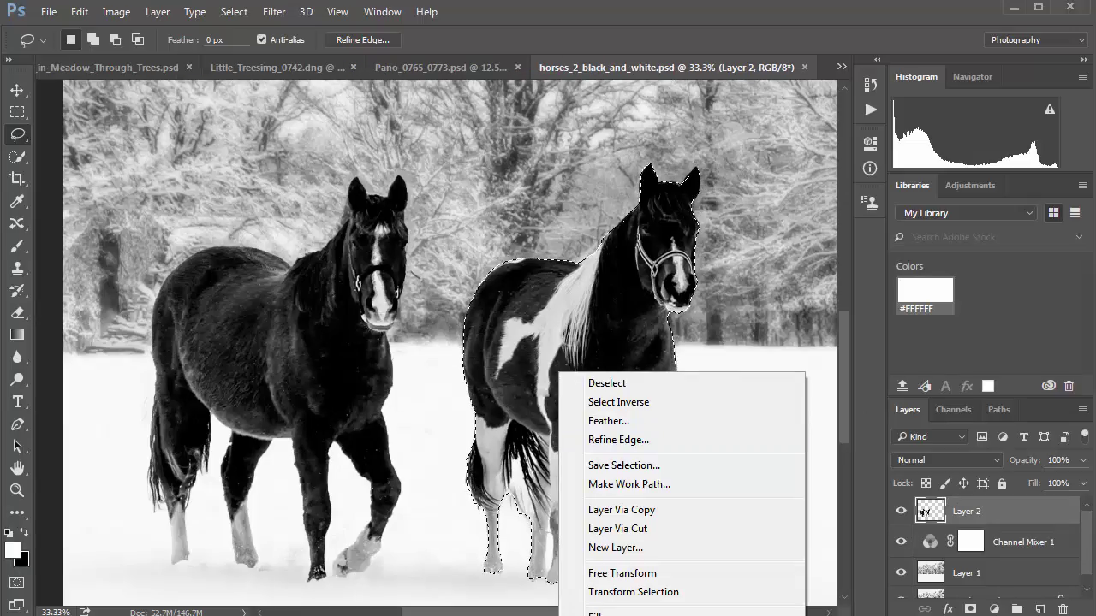
{"action": "left_click", "coordinate": [612, 615]}
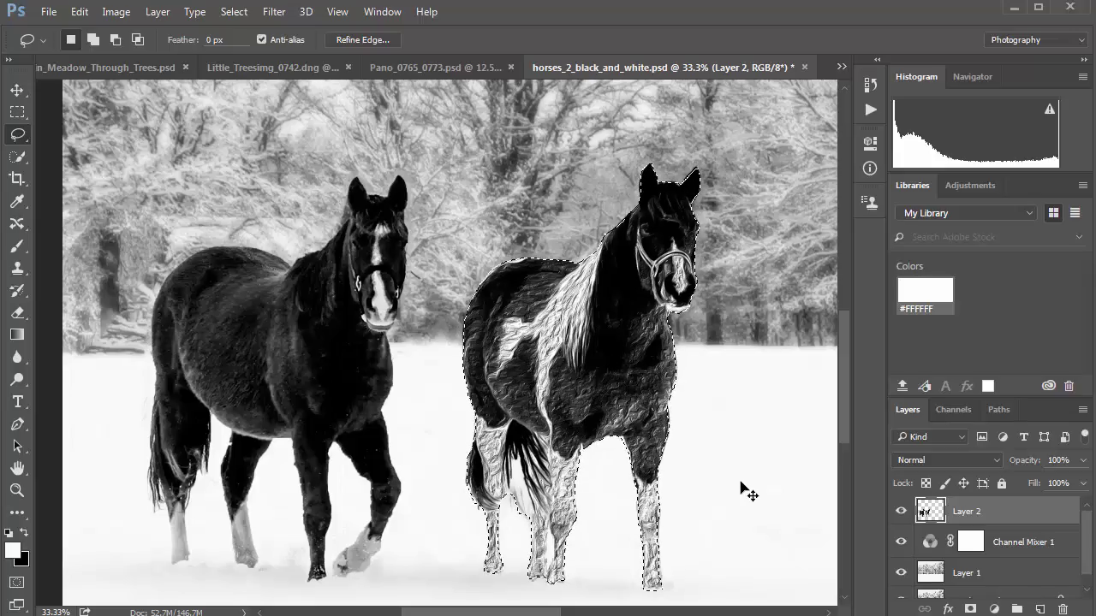
{"action": "key", "text": "ctrl+z"}
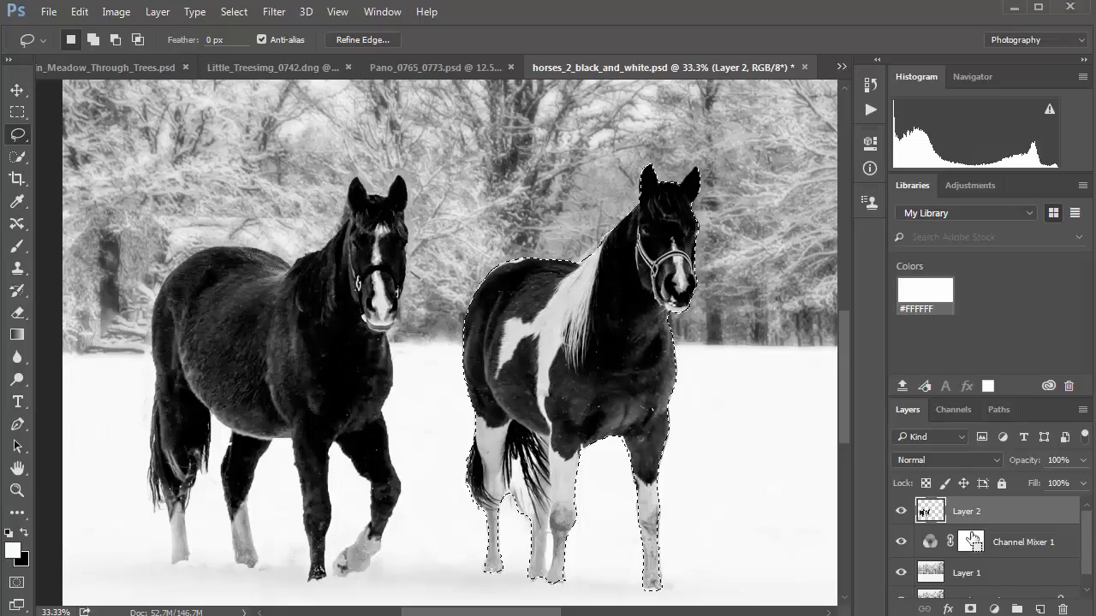
Copy the selected horse to its own layer with a smart object duplicate, and restore the horse selection
{"action": "left_click_drag", "start_coordinate": [971, 536], "coordinate": [607, 363]}
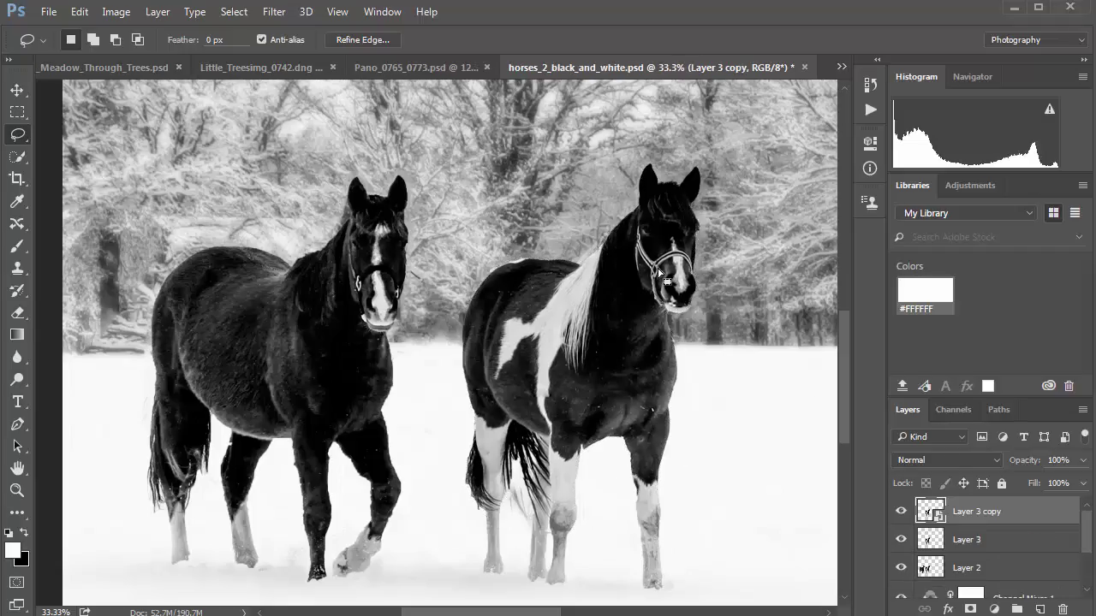
{"action": "key", "text": "ctrl+shift+d"}
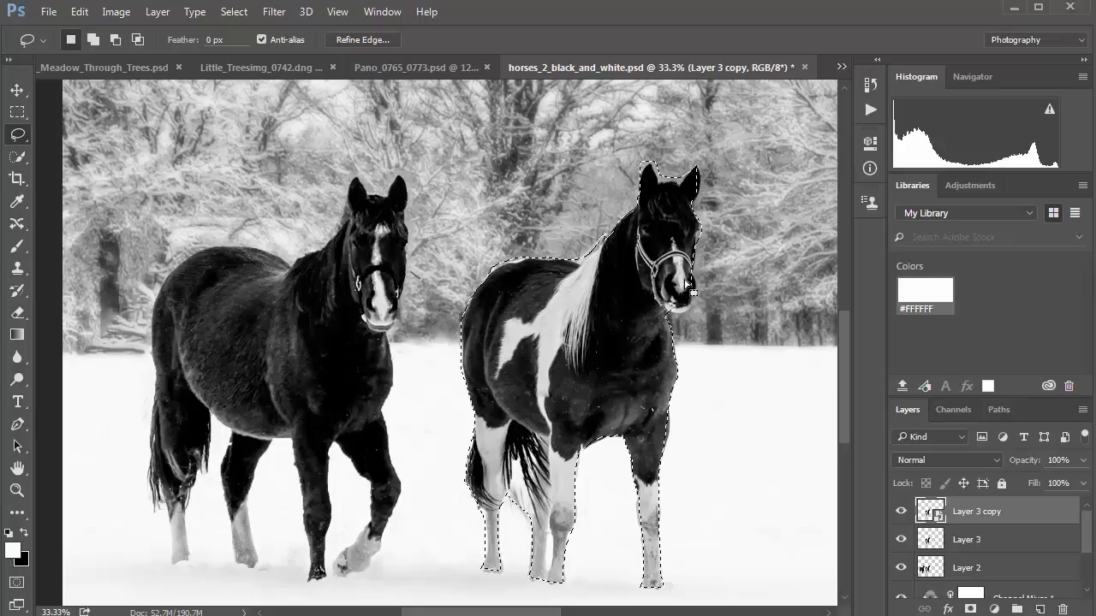
{"action": "key", "text": "shift"}
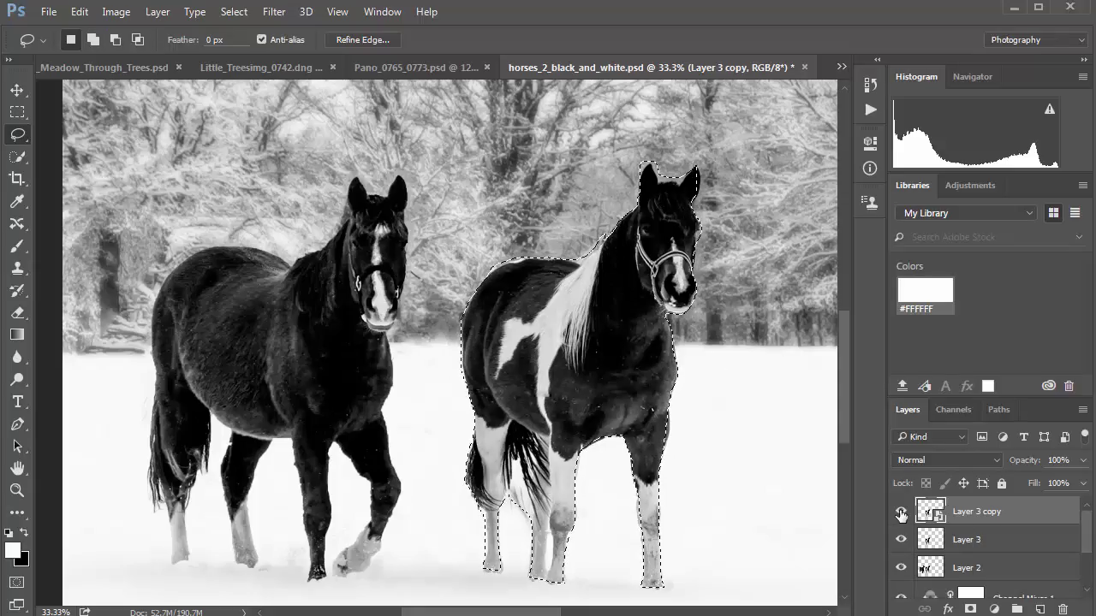
Hide Layer 3 and Layer 2, keeping the Layer 3 copy smart object visible and active over the background
{"action": "left_click", "coordinate": [900, 540]}
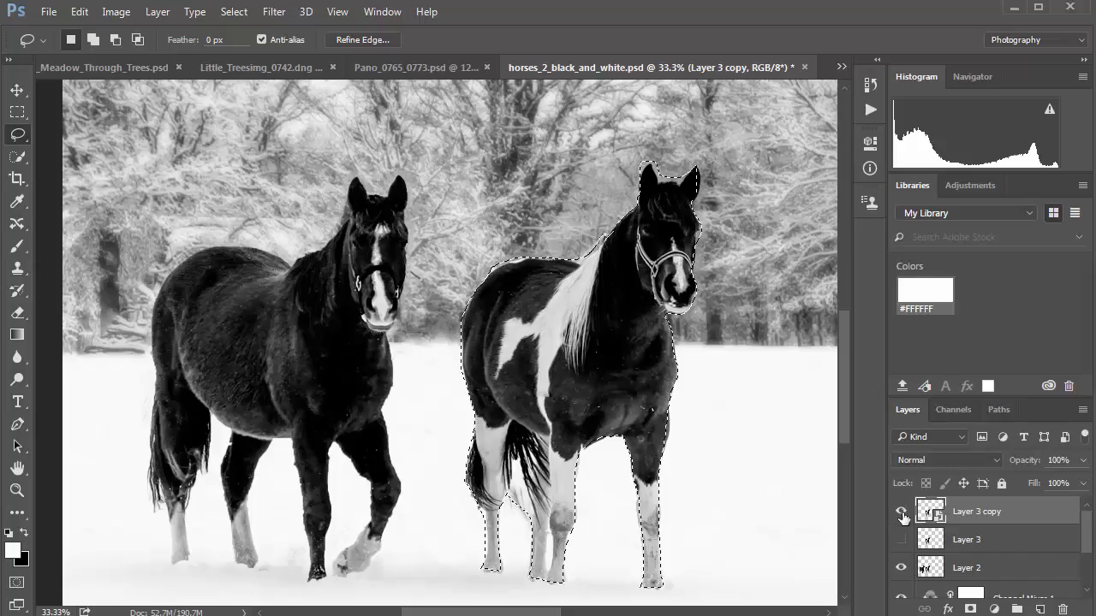
{"action": "left_click", "coordinate": [902, 515]}
{"action": "left_click", "coordinate": [901, 568]}
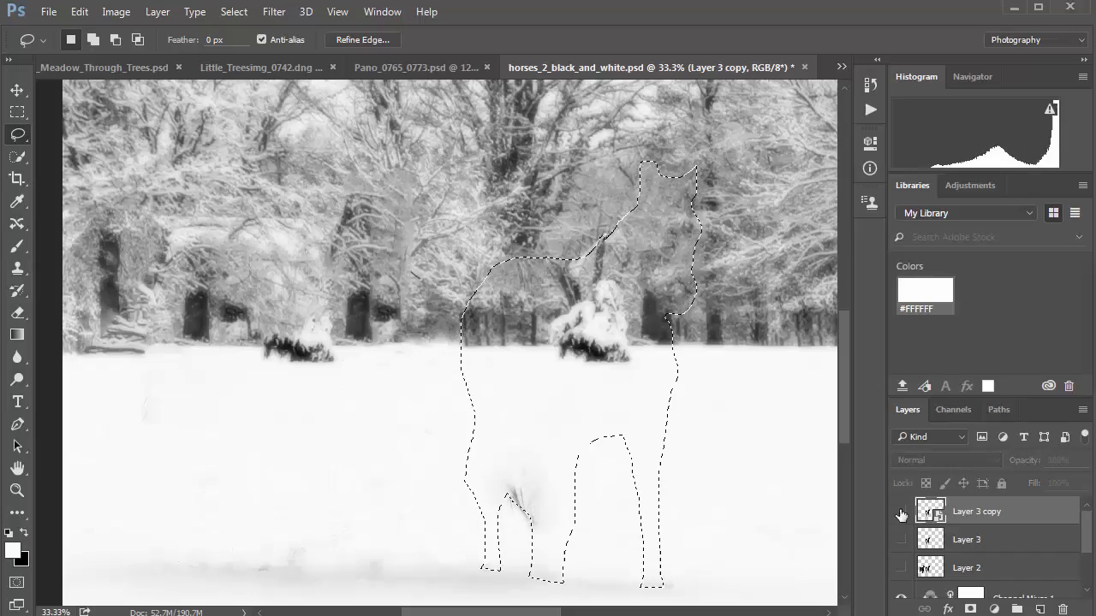
{"action": "left_click", "coordinate": [901, 514]}
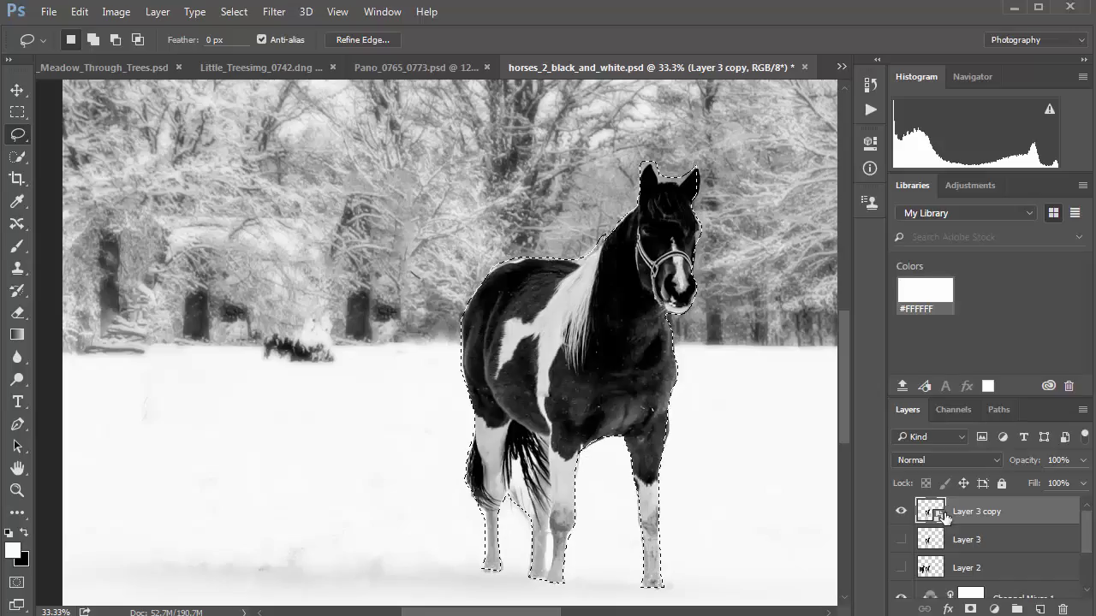
{"action": "right_click", "coordinate": [975, 513]}
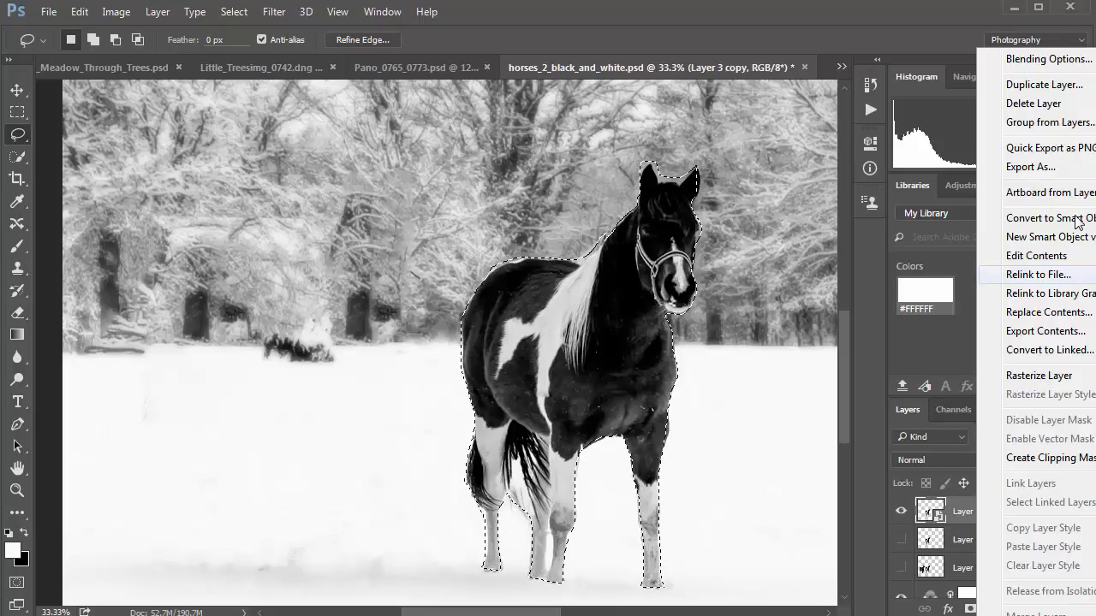
{"action": "left_click", "coordinate": [963, 512]}
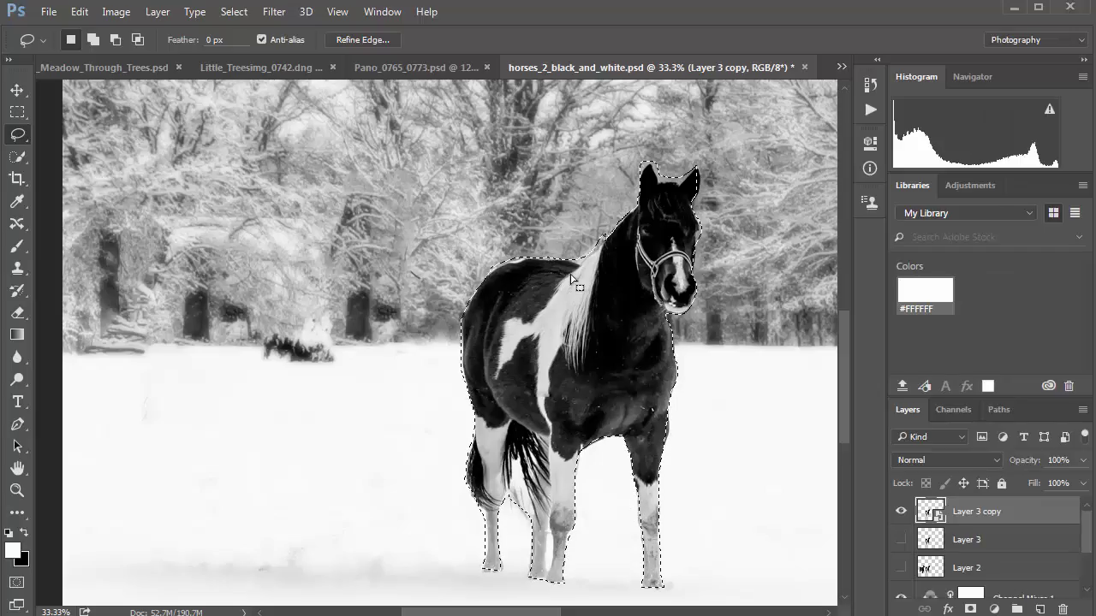
Apply Oil Paint to the selected smart object horse with Stylization 4.8, Cleanliness 0.7, Scale 3.4, Bristle Detail 3.7 and Shine 6.4
{"action": "right_click", "coordinate": [660, 219]}
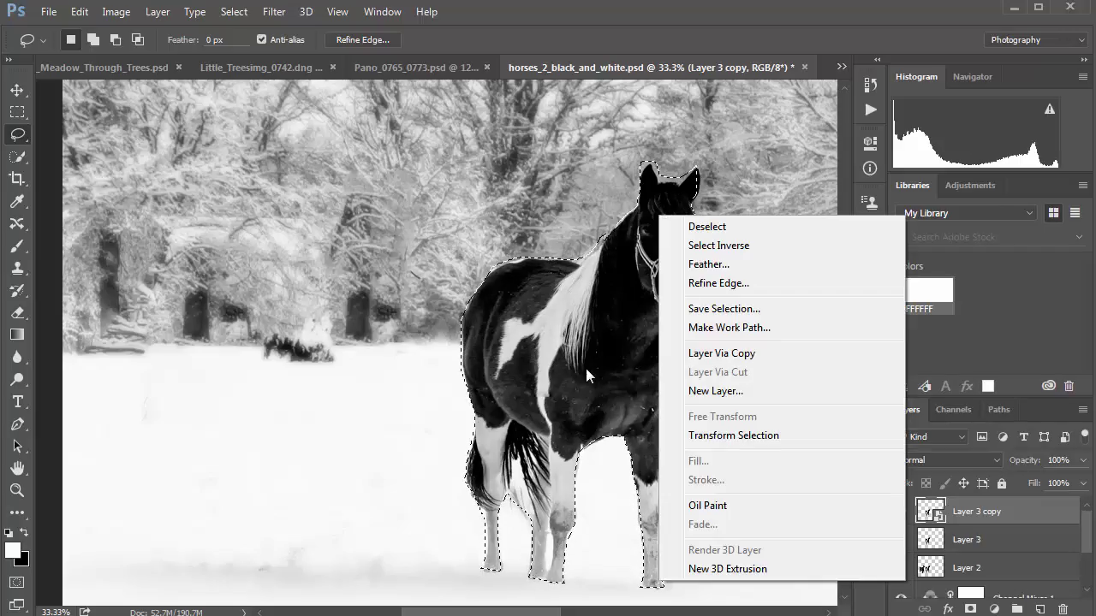
{"action": "left_click", "coordinate": [717, 507]}
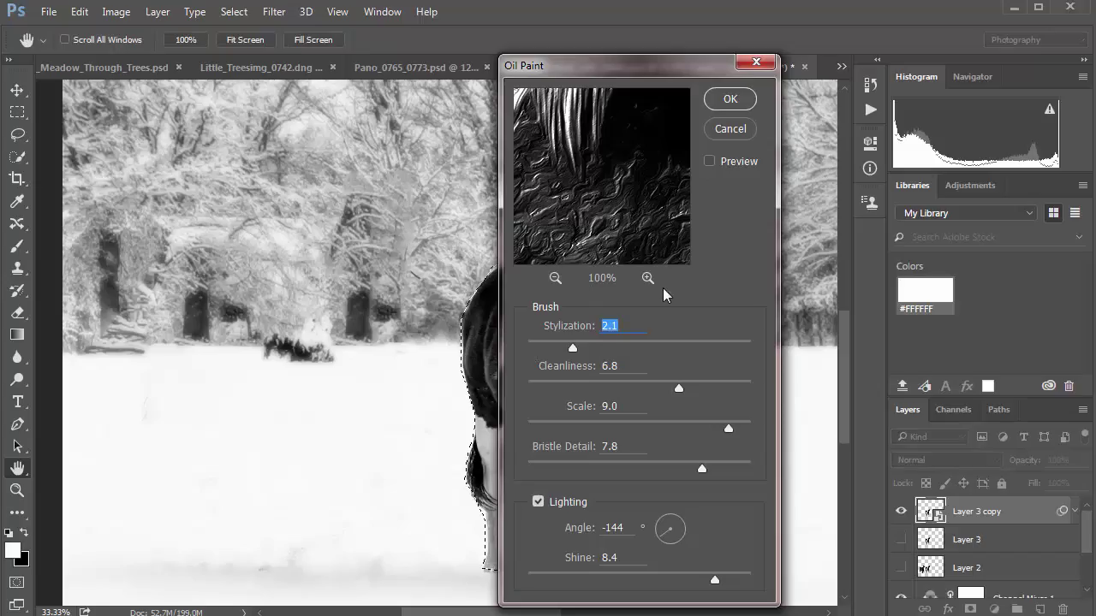
{"action": "mouse_move", "coordinate": [522, 65]}
{"action": "left_mouse_down"}
{"action": "mouse_move", "coordinate": [111, 67]}
{"action": "mouse_move", "coordinate": [121, 70]}
{"action": "left_mouse_up"}
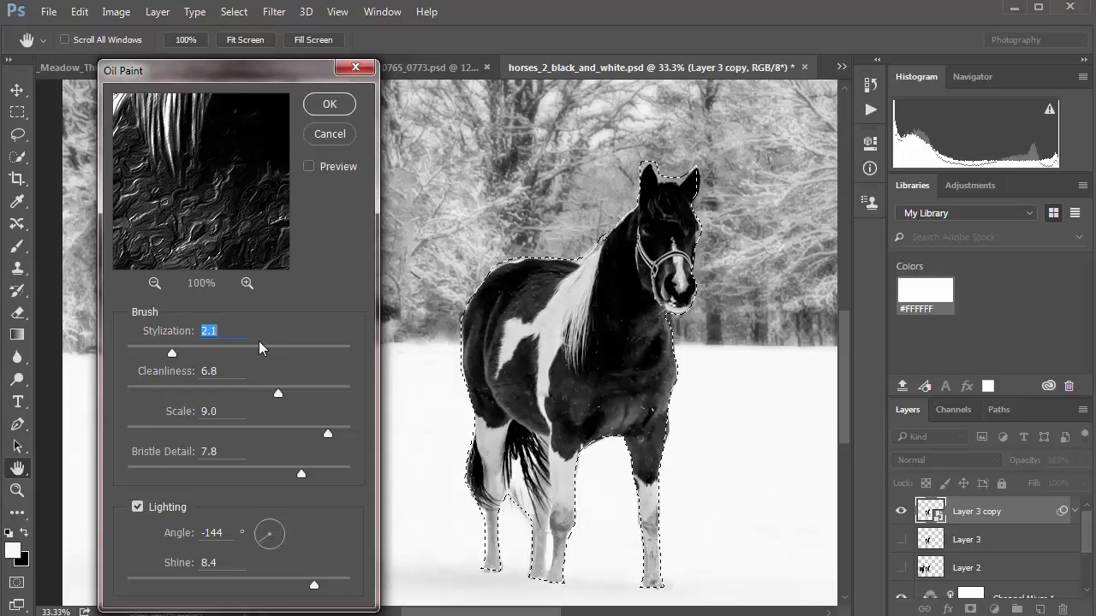
{"action": "left_click", "coordinate": [233, 348]}
{"action": "left_click", "coordinate": [161, 388]}
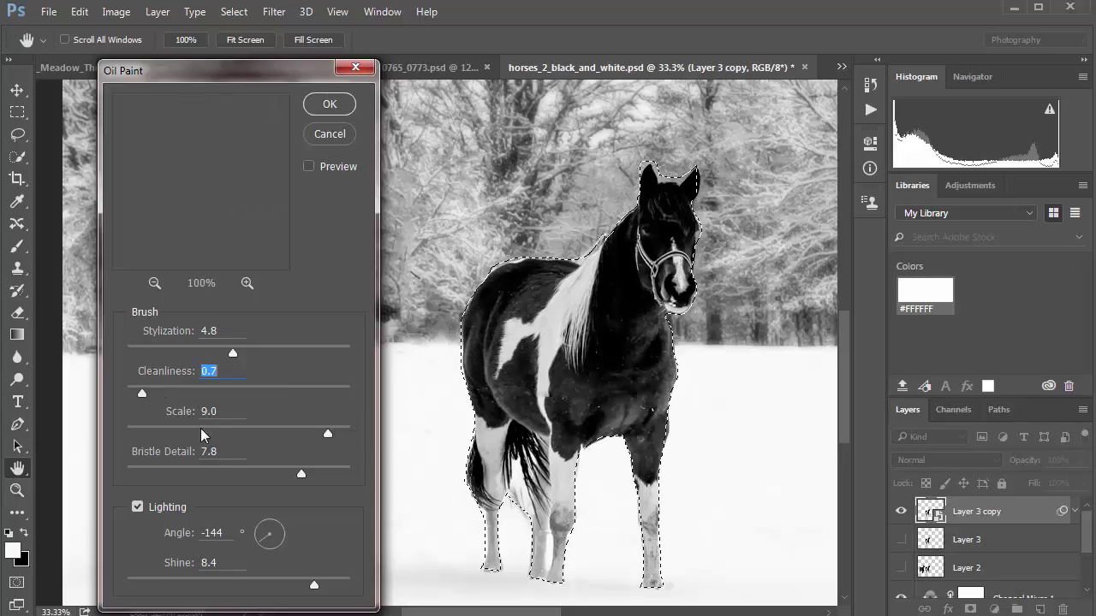
{"action": "left_click", "coordinate": [201, 427]}
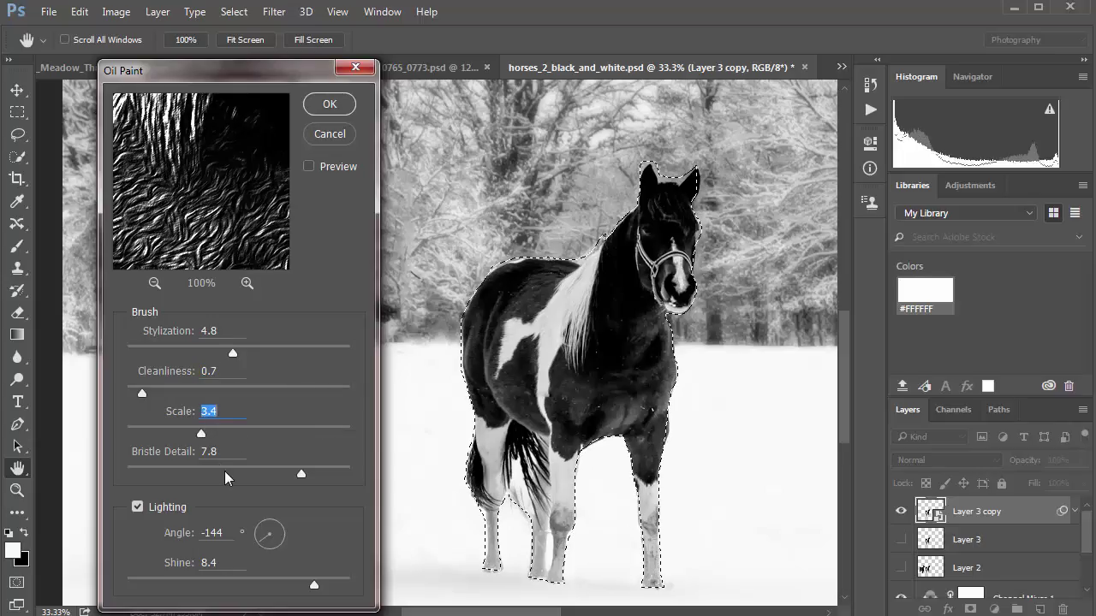
{"action": "left_click_drag", "start_coordinate": [301, 588], "coordinate": [269, 589]}
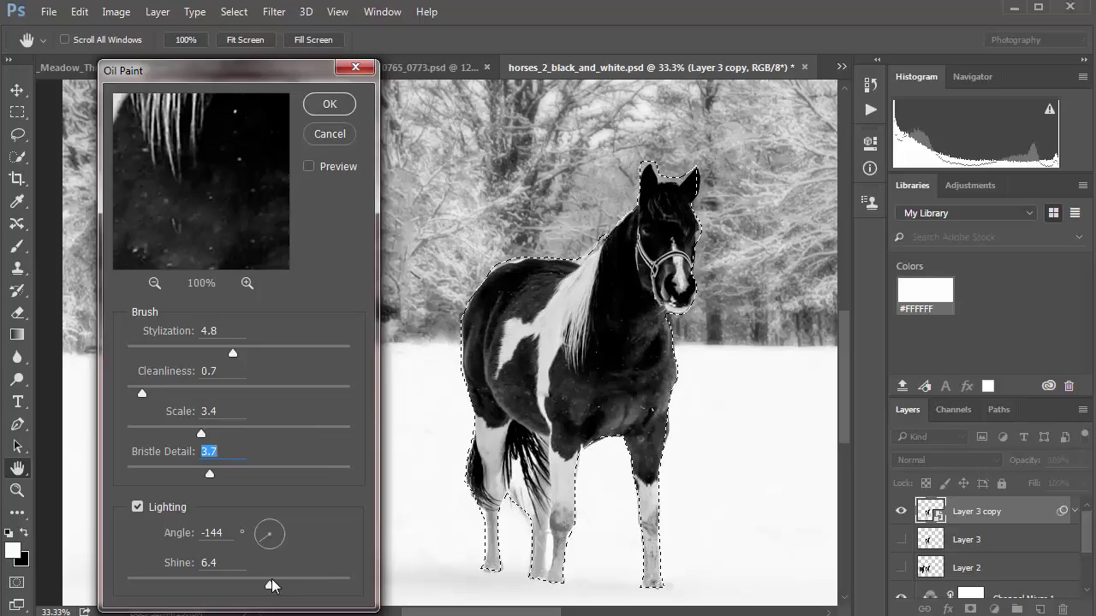
{"action": "left_click", "coordinate": [321, 105]}
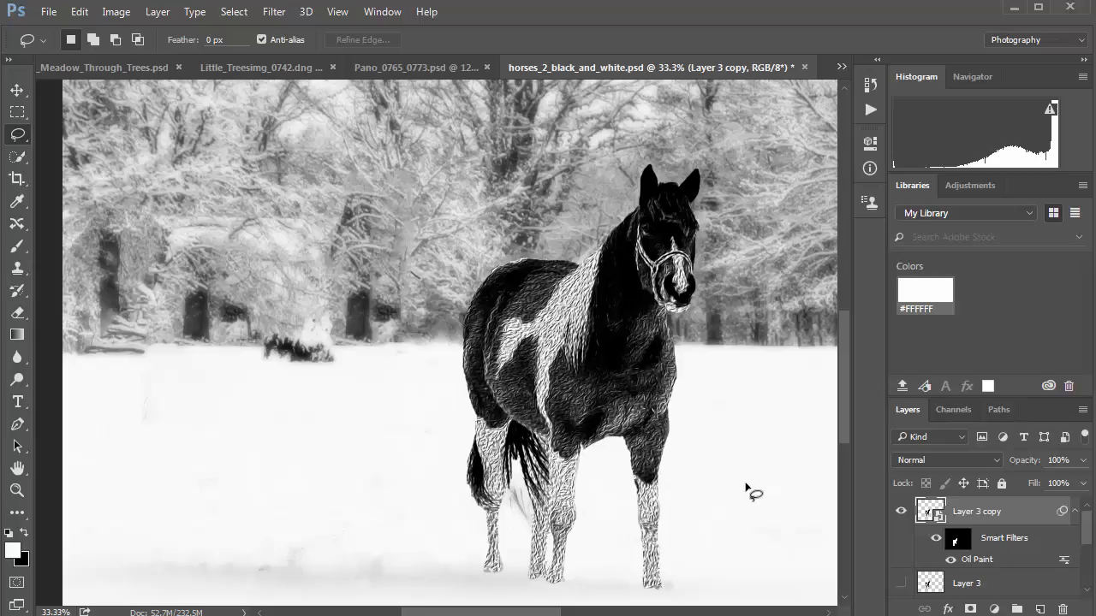
Select the Oil Paint filter mask, try brushing black at 100% opacity over the horse's white shoulder patch, and undo those strokes
{"action": "left_click", "coordinate": [958, 539]}
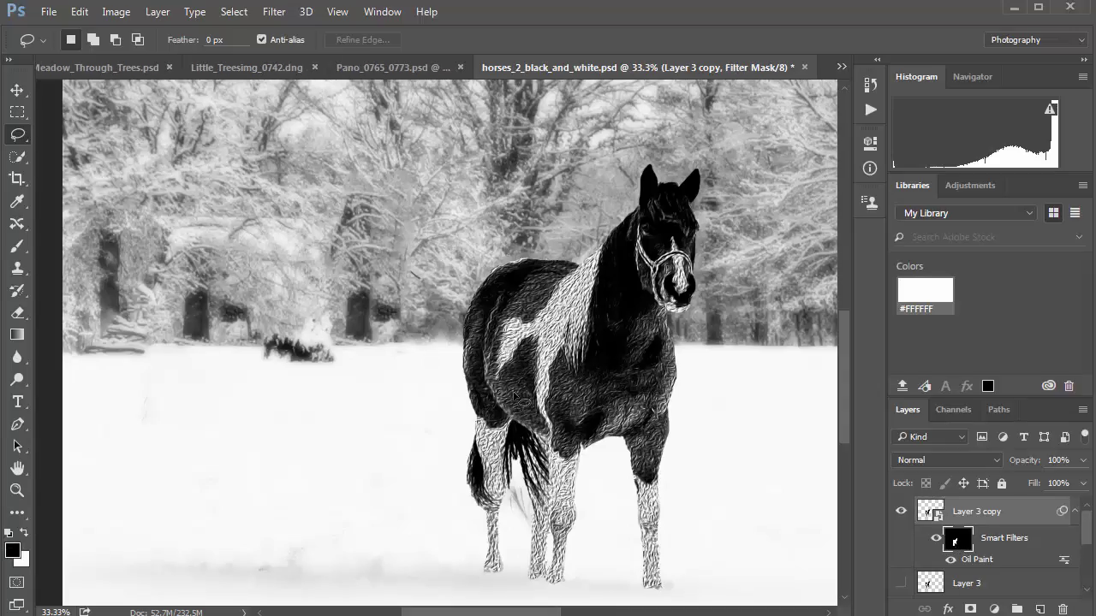
{"action": "key", "text": "b"}
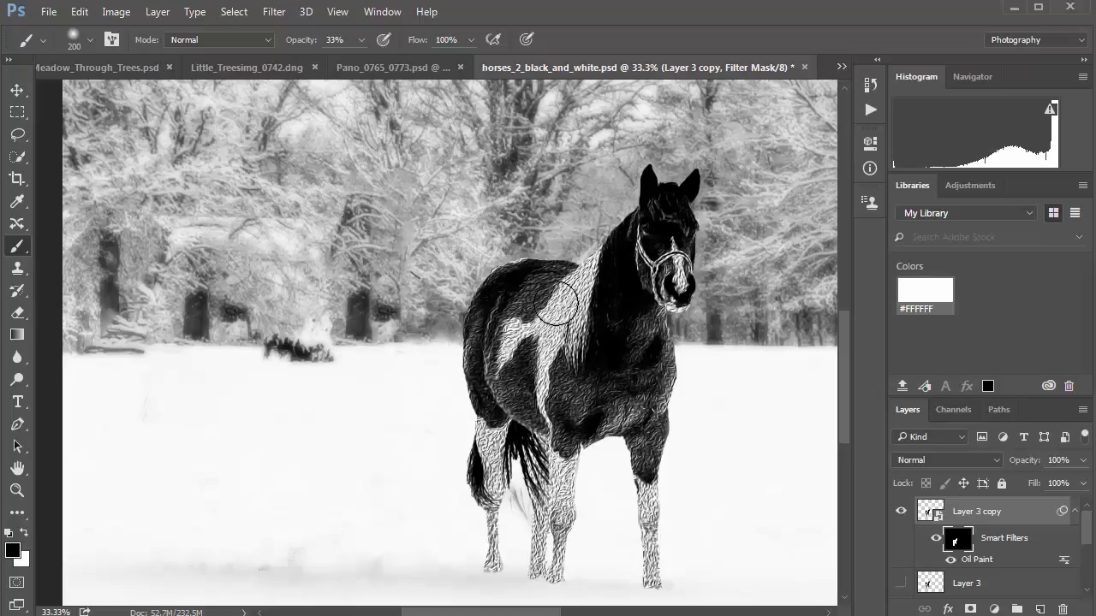
{"action": "left_click", "coordinate": [361, 39]}
{"action": "left_click_drag", "start_coordinate": [381, 60], "coordinate": [480, 112]}
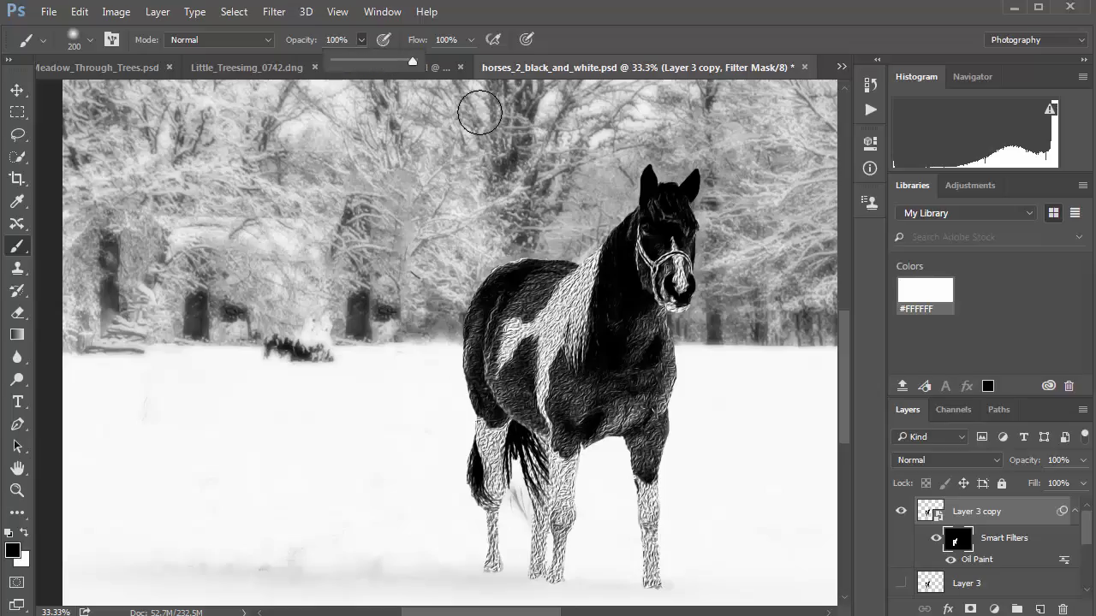
{"action": "mouse_move", "coordinate": [546, 360]}
{"action": "left_mouse_down"}
{"action": "mouse_move", "coordinate": [553, 380]}
{"action": "mouse_move", "coordinate": [572, 352]}
{"action": "mouse_move", "coordinate": [576, 366]}
{"action": "left_mouse_up"}
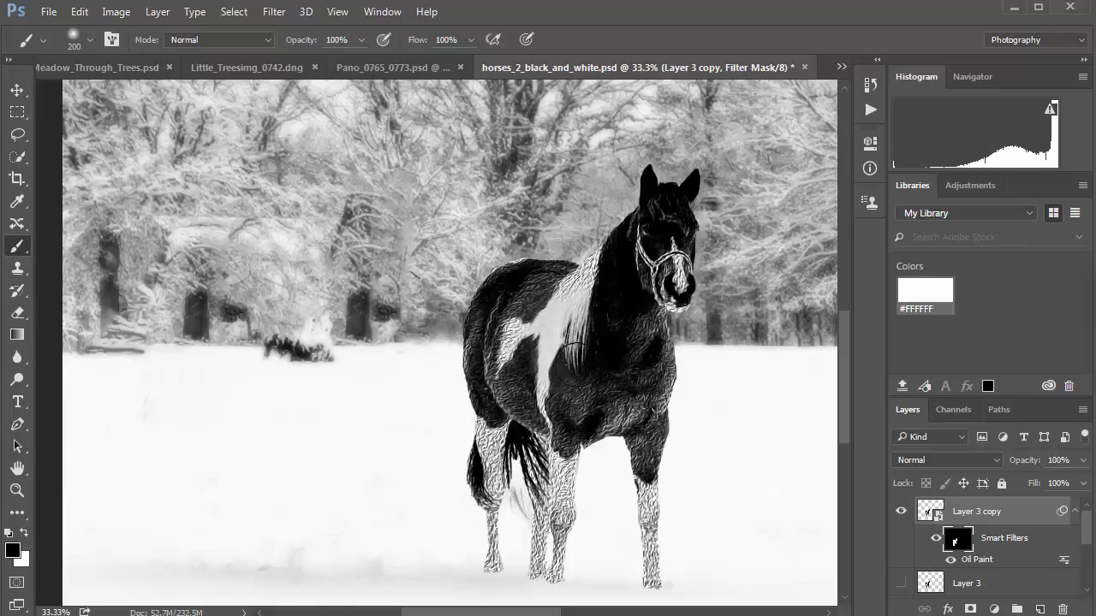
{"action": "left_click_drag", "start_coordinate": [526, 323], "coordinate": [538, 394]}
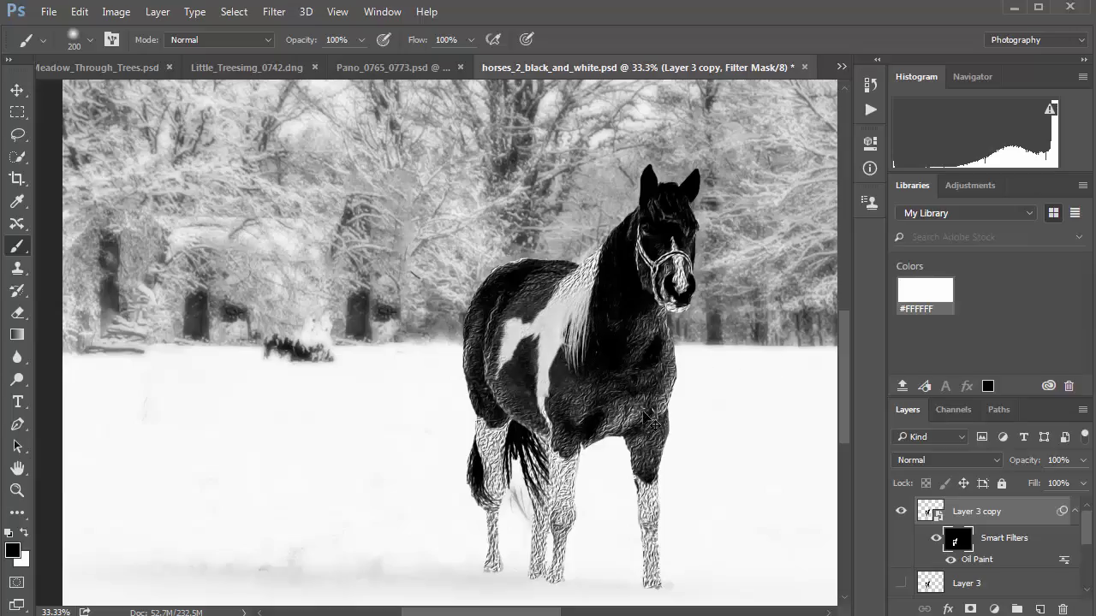
{"action": "key", "text": "ctrl+alt+z"}
{"action": "key", "text": "ctrl+alt+z"}
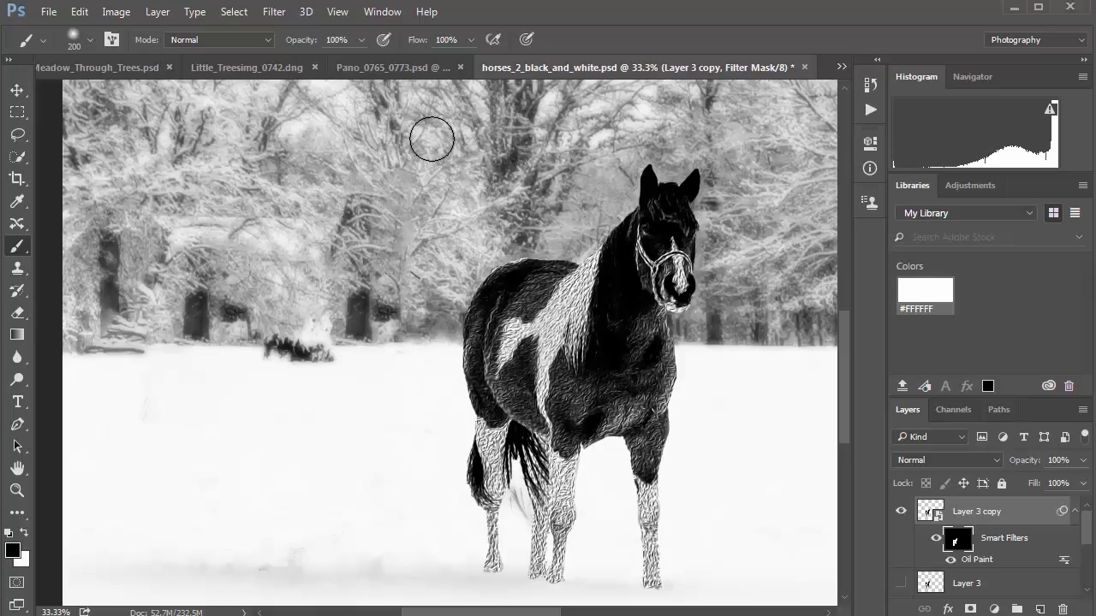
Soften the oil paint effect on the horse's body, white patch and rear legs by brushing black on the filter mask at 12% opacity
{"action": "left_click", "coordinate": [358, 40]}
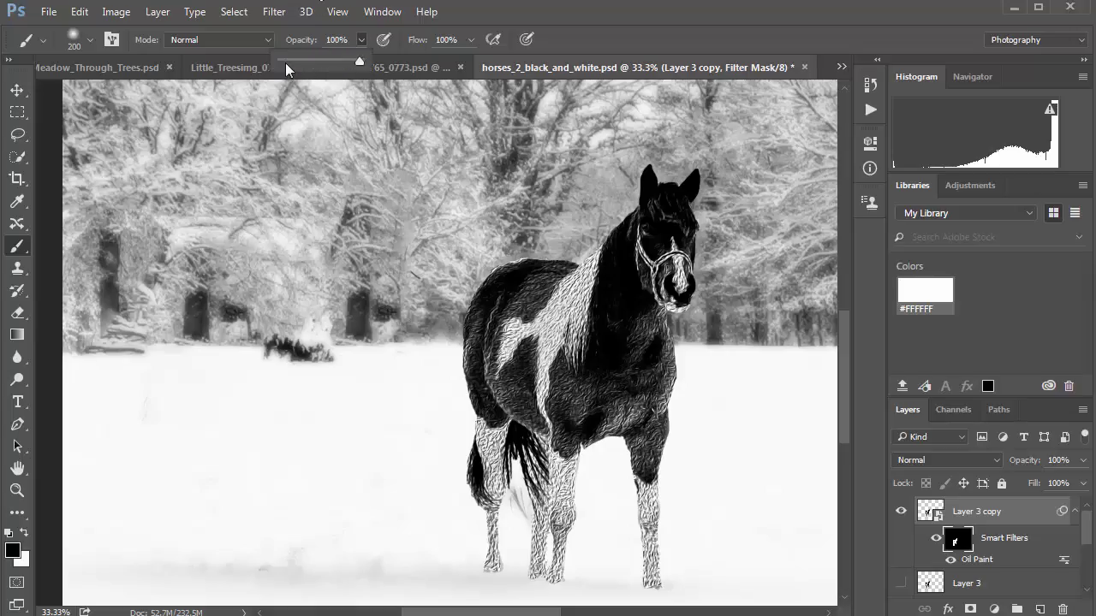
{"action": "left_click", "coordinate": [290, 61]}
{"action": "left_click", "coordinate": [565, 360]}
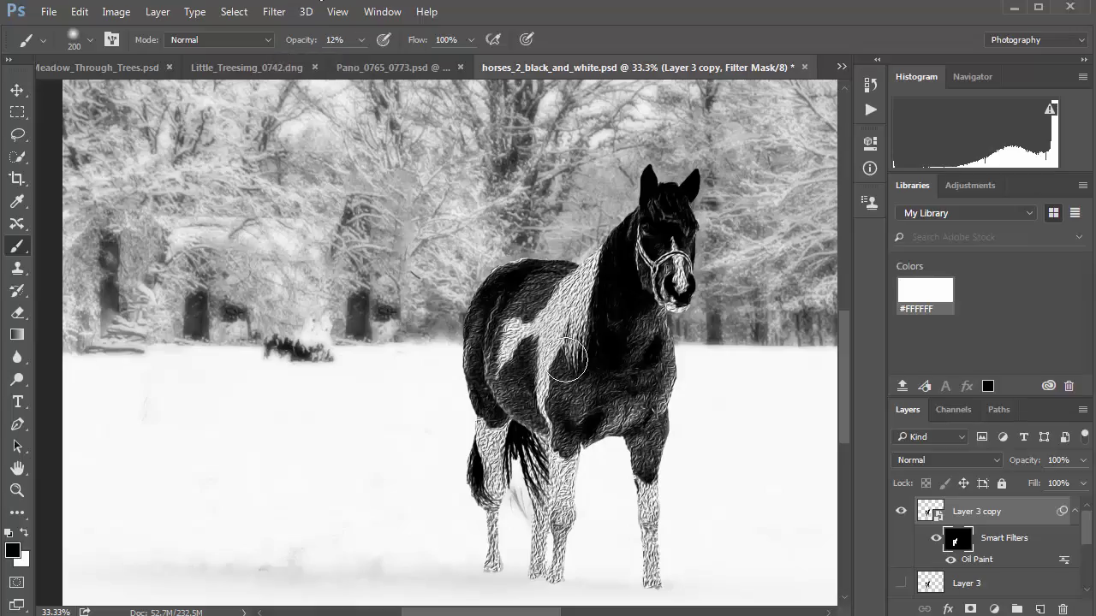
{"action": "mouse_move", "coordinate": [602, 323]}
{"action": "left_mouse_down"}
{"action": "mouse_move", "coordinate": [560, 379]}
{"action": "mouse_move", "coordinate": [568, 290]}
{"action": "mouse_move", "coordinate": [554, 375]}
{"action": "mouse_move", "coordinate": [521, 334]}
{"action": "mouse_move", "coordinate": [530, 328]}
{"action": "mouse_move", "coordinate": [516, 390]}
{"action": "mouse_move", "coordinate": [501, 322]}
{"action": "mouse_move", "coordinate": [526, 311]}
{"action": "mouse_move", "coordinate": [508, 389]}
{"action": "mouse_move", "coordinate": [513, 321]}
{"action": "mouse_move", "coordinate": [600, 300]}
{"action": "mouse_move", "coordinate": [580, 415]}
{"action": "mouse_move", "coordinate": [566, 429]}
{"action": "mouse_move", "coordinate": [555, 555]}
{"action": "mouse_move", "coordinate": [564, 475]}
{"action": "mouse_move", "coordinate": [568, 490]}
{"action": "mouse_move", "coordinate": [549, 553]}
{"action": "mouse_move", "coordinate": [558, 439]}
{"action": "mouse_move", "coordinate": [533, 553]}
{"action": "mouse_move", "coordinate": [511, 428]}
{"action": "mouse_move", "coordinate": [484, 533]}
{"action": "mouse_move", "coordinate": [490, 420]}
{"action": "mouse_move", "coordinate": [482, 514]}
{"action": "mouse_move", "coordinate": [489, 470]}
{"action": "mouse_move", "coordinate": [618, 488]}
{"action": "mouse_move", "coordinate": [650, 522]}
{"action": "mouse_move", "coordinate": [660, 510]}
{"action": "mouse_move", "coordinate": [652, 574]}
{"action": "mouse_move", "coordinate": [650, 460]}
{"action": "mouse_move", "coordinate": [660, 524]}
{"action": "mouse_move", "coordinate": [650, 568]}
{"action": "mouse_move", "coordinate": [638, 402]}
{"action": "mouse_move", "coordinate": [646, 534]}
{"action": "mouse_move", "coordinate": [634, 423]}
{"action": "left_mouse_up"}
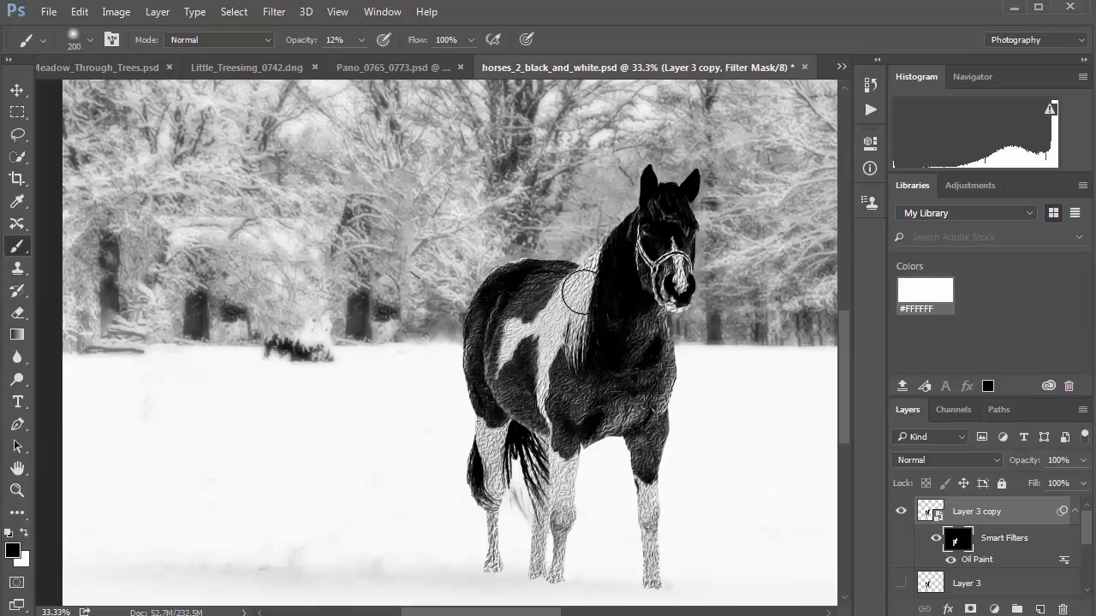
{"action": "mouse_move", "coordinate": [590, 303]}
{"action": "left_mouse_down"}
{"action": "mouse_move", "coordinate": [564, 421]}
{"action": "mouse_move", "coordinate": [677, 435]}
{"action": "mouse_move", "coordinate": [662, 551]}
{"action": "mouse_move", "coordinate": [577, 476]}
{"action": "mouse_move", "coordinate": [568, 536]}
{"action": "mouse_move", "coordinate": [476, 509]}
{"action": "mouse_move", "coordinate": [470, 482]}
{"action": "mouse_move", "coordinate": [488, 518]}
{"action": "mouse_move", "coordinate": [484, 431]}
{"action": "mouse_move", "coordinate": [485, 526]}
{"action": "mouse_move", "coordinate": [503, 481]}
{"action": "mouse_move", "coordinate": [549, 523]}
{"action": "mouse_move", "coordinate": [556, 469]}
{"action": "mouse_move", "coordinate": [514, 515]}
{"action": "left_mouse_up"}
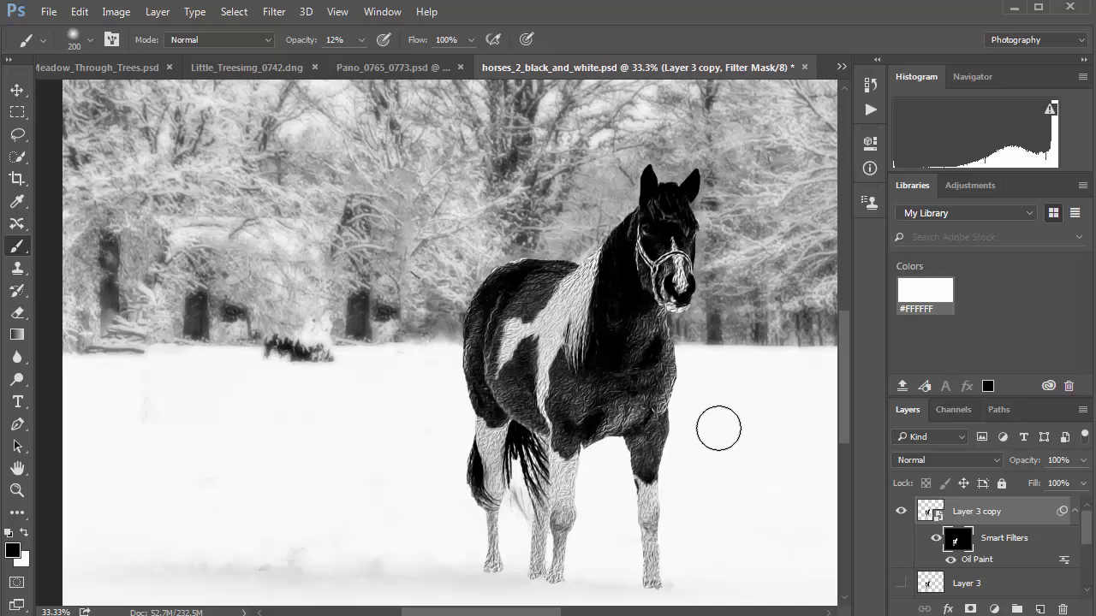
Brush the filter mask at 12% opacity over the horse's lower legs to reduce the oil paint texture further
{"action": "left_click", "coordinate": [614, 392]}
{"action": "left_click_drag", "start_coordinate": [734, 325], "coordinate": [574, 237]}
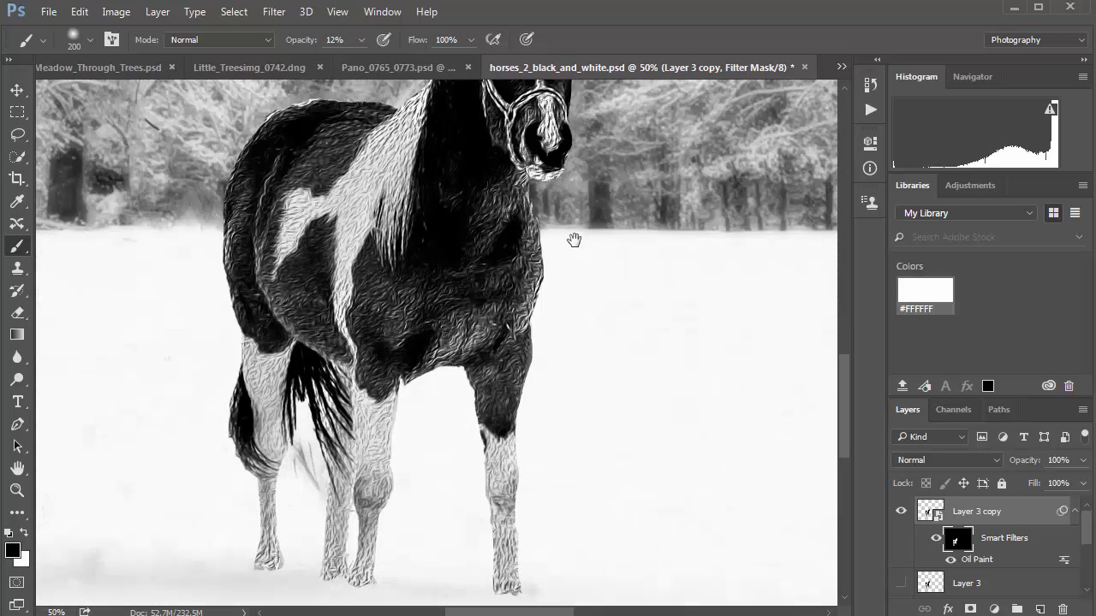
{"action": "mouse_move", "coordinate": [356, 509]}
{"action": "left_mouse_down"}
{"action": "mouse_move", "coordinate": [382, 478]}
{"action": "mouse_move", "coordinate": [355, 570]}
{"action": "mouse_move", "coordinate": [331, 571]}
{"action": "mouse_move", "coordinate": [322, 547]}
{"action": "mouse_move", "coordinate": [335, 449]}
{"action": "mouse_move", "coordinate": [280, 491]}
{"action": "mouse_move", "coordinate": [252, 449]}
{"action": "mouse_move", "coordinate": [296, 356]}
{"action": "mouse_move", "coordinate": [277, 502]}
{"action": "mouse_move", "coordinate": [268, 474]}
{"action": "left_mouse_up"}
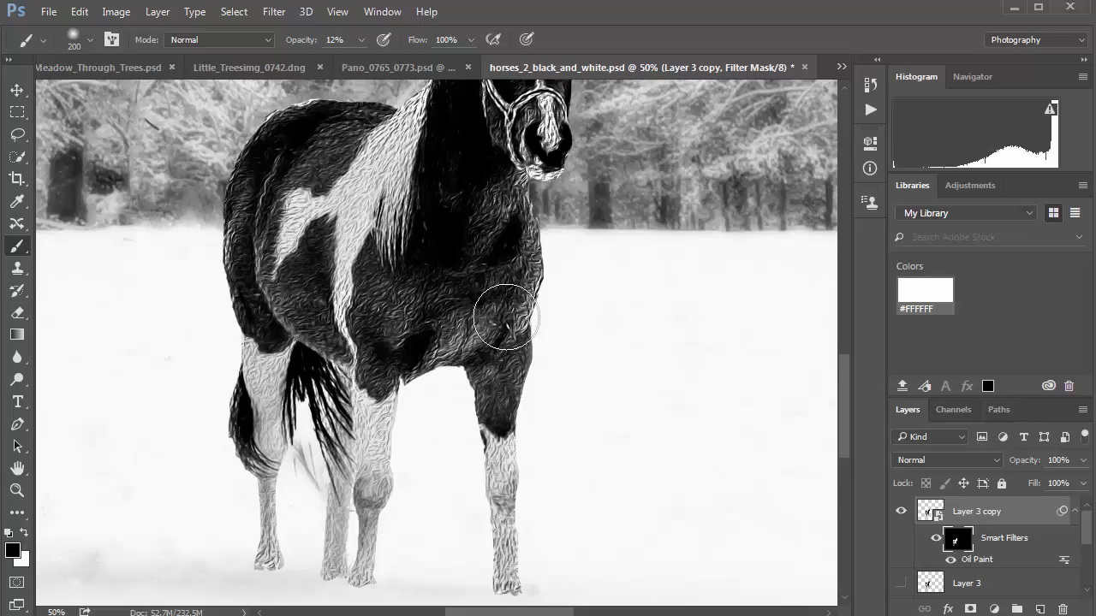
{"action": "mouse_move", "coordinate": [508, 532]}
{"action": "left_mouse_down"}
{"action": "mouse_move", "coordinate": [506, 491]}
{"action": "mouse_move", "coordinate": [504, 581]}
{"action": "mouse_move", "coordinate": [496, 534]}
{"action": "left_mouse_up"}
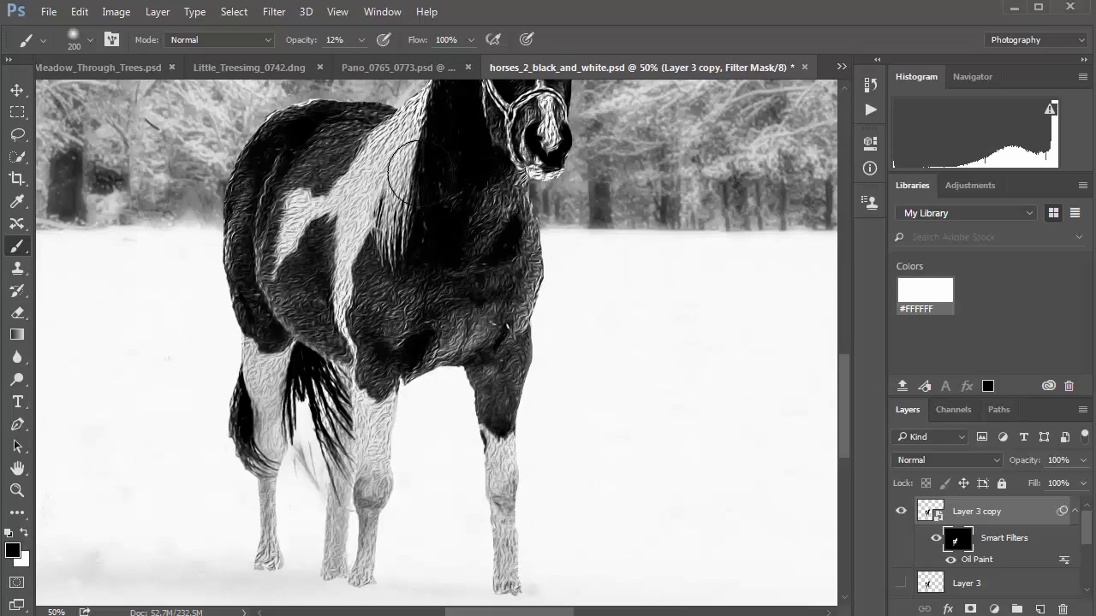
Try brushing the filter mask at 100% opacity down the middle front leg and undo the stroke
{"action": "left_click", "coordinate": [360, 41]}
{"action": "key", "text": "0"}
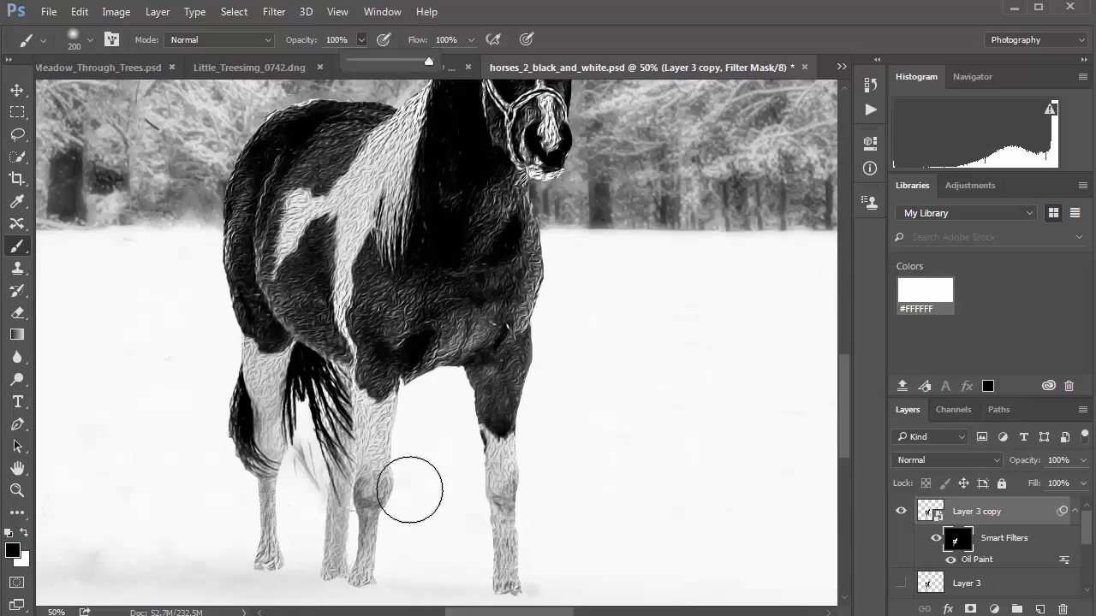
{"action": "left_click_drag", "start_coordinate": [374, 445], "coordinate": [367, 579]}
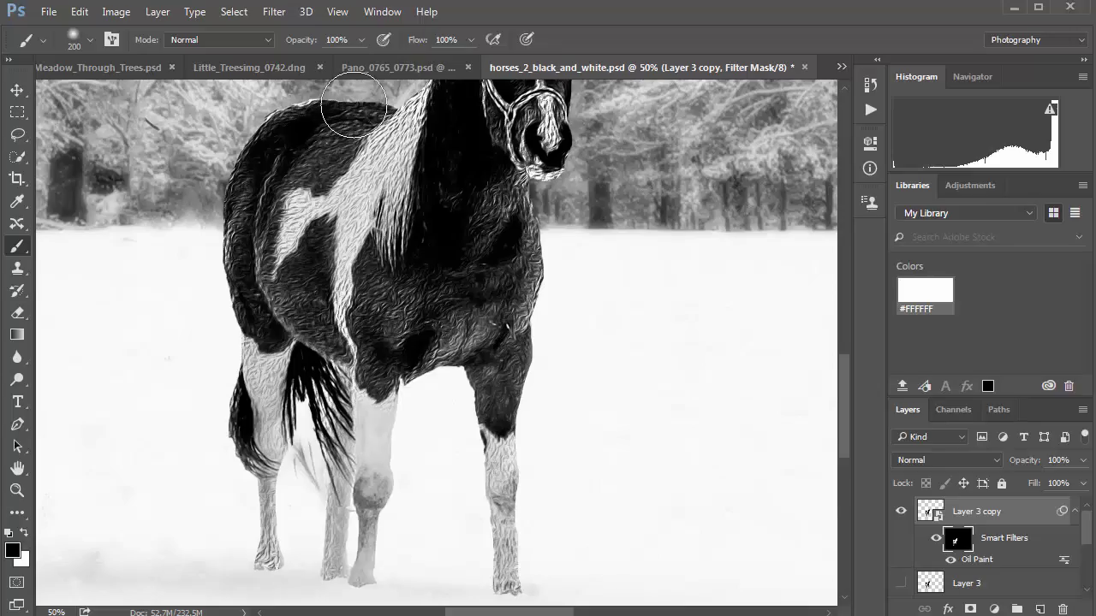
{"action": "key", "text": "ctrl+z"}
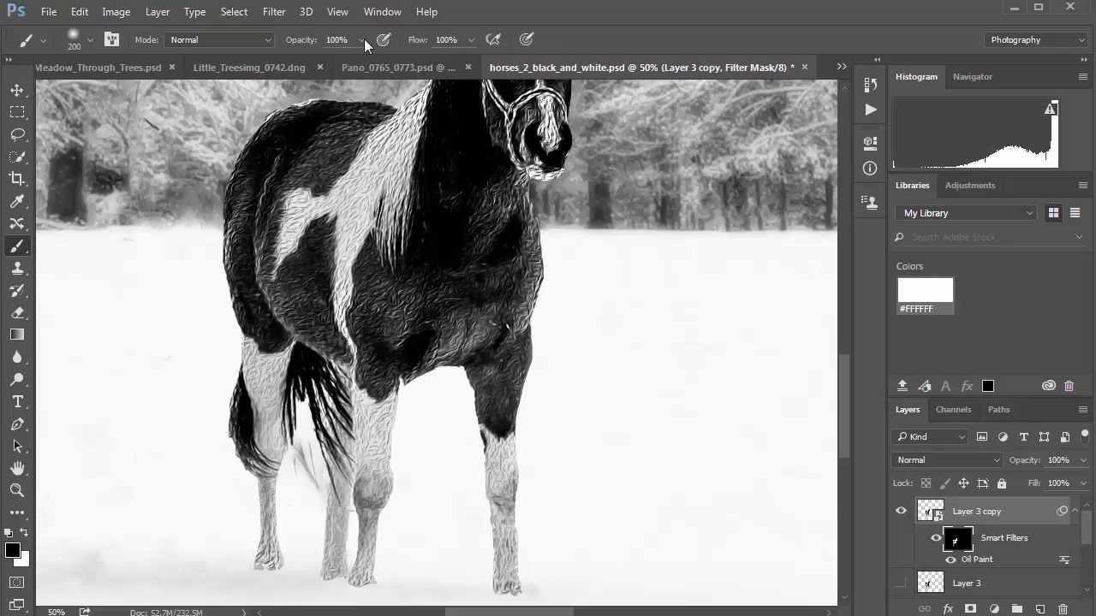
Set the brush opacity to 18% and brush the filter mask to reduce the oil paint effect on the horse's front leg and face
{"action": "left_click", "coordinate": [362, 39]}
{"action": "left_click", "coordinate": [296, 61]}
{"action": "left_click", "coordinate": [511, 427]}
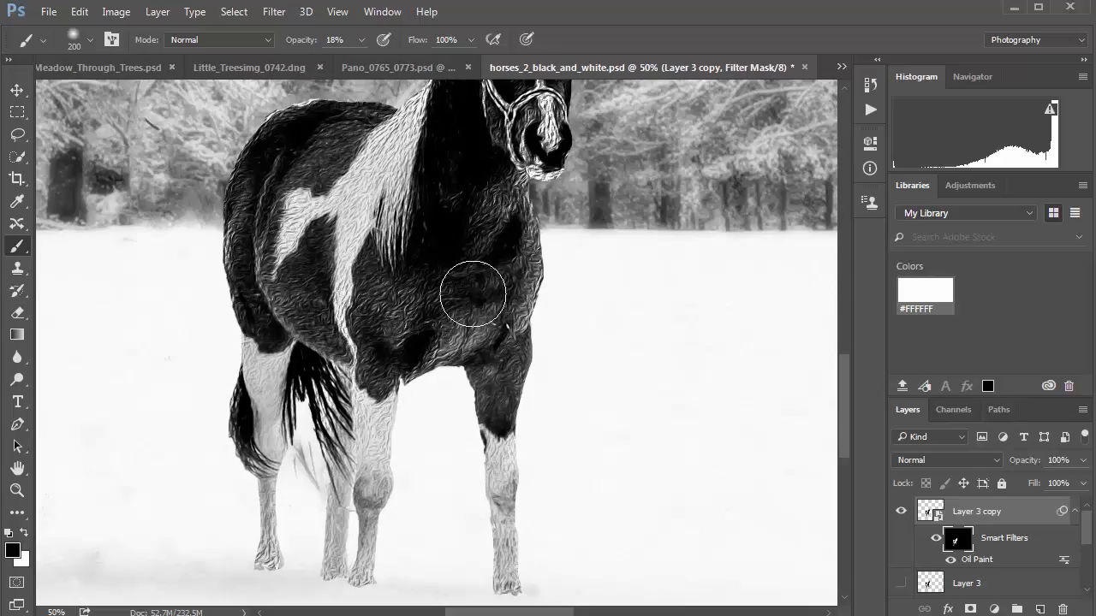
{"action": "left_click_drag", "start_coordinate": [617, 410], "coordinate": [615, 524]}
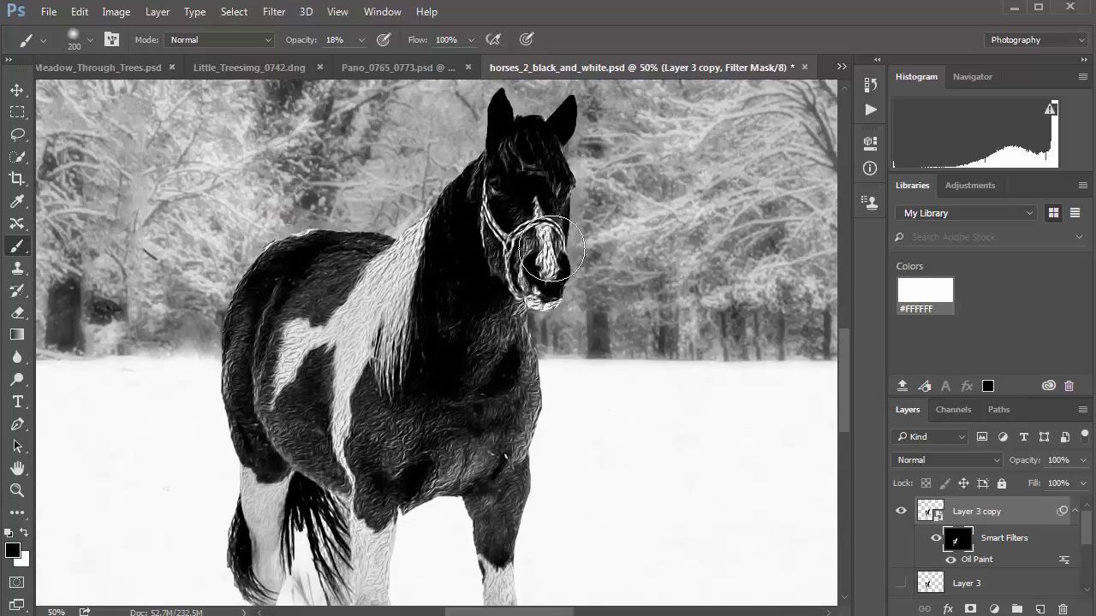
{"action": "mouse_move", "coordinate": [550, 248]}
{"action": "left_mouse_down"}
{"action": "mouse_move", "coordinate": [518, 266]}
{"action": "mouse_move", "coordinate": [547, 257]}
{"action": "mouse_move", "coordinate": [520, 256]}
{"action": "mouse_move", "coordinate": [535, 267]}
{"action": "left_mouse_up"}
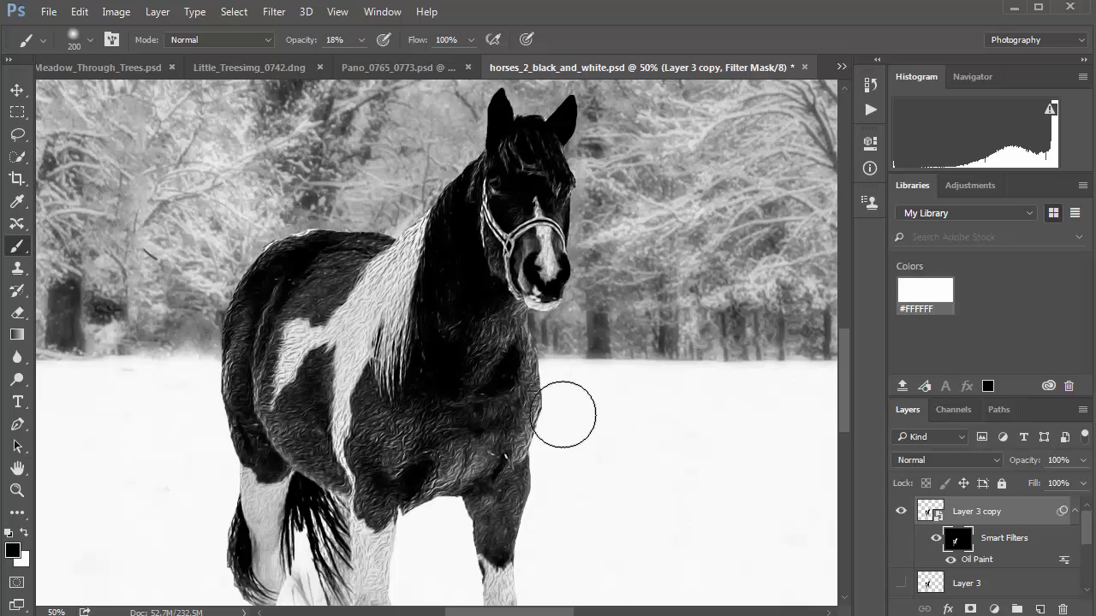
{"action": "key", "text": "ctrl+minus"}
{"action": "key", "text": "ctrl+minus"}
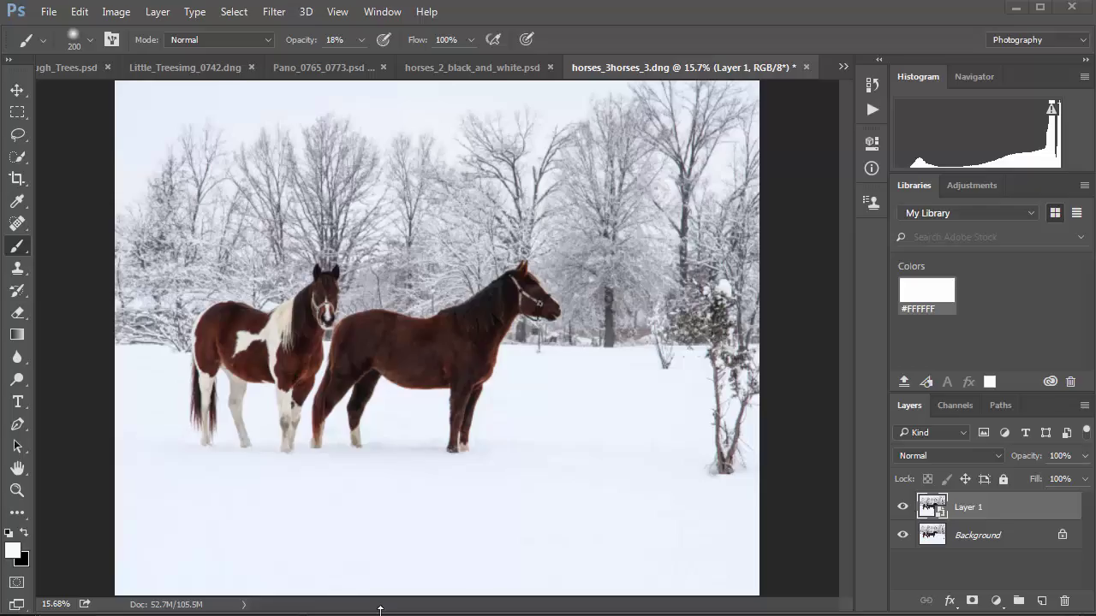
Start a Field Blur on Layer 1 of horses_3horses_3.dng, with its pin on the tree behind the brown horse's head and 13 px blur
{"action": "left_click_drag", "start_coordinate": [379, 611], "coordinate": [380, 614]}
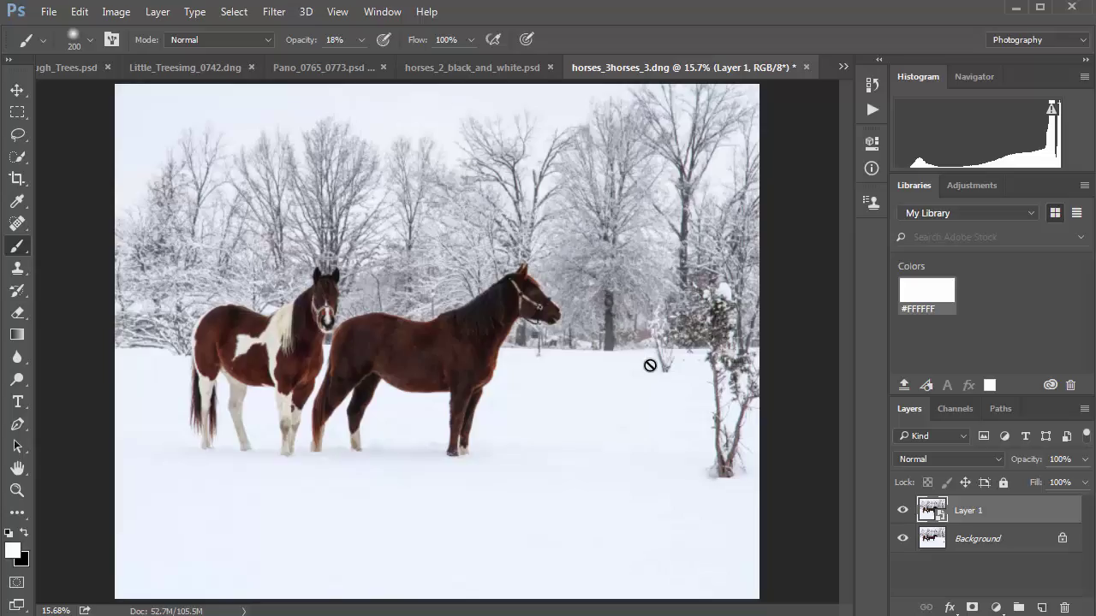
{"action": "left_click", "coordinate": [275, 12]}
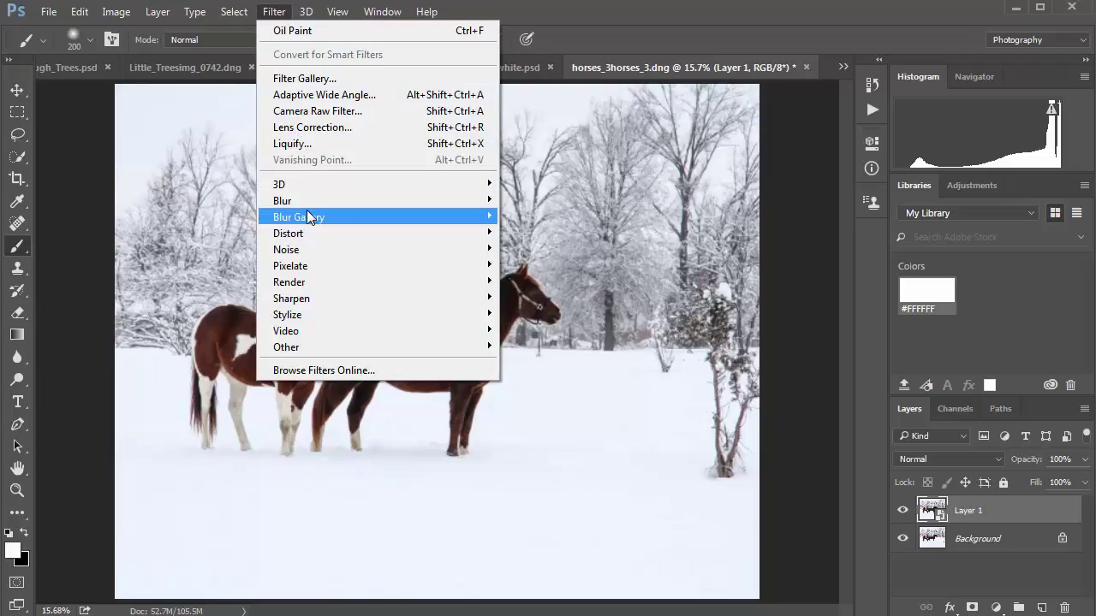
{"action": "mouse_move", "coordinate": [307, 212]}
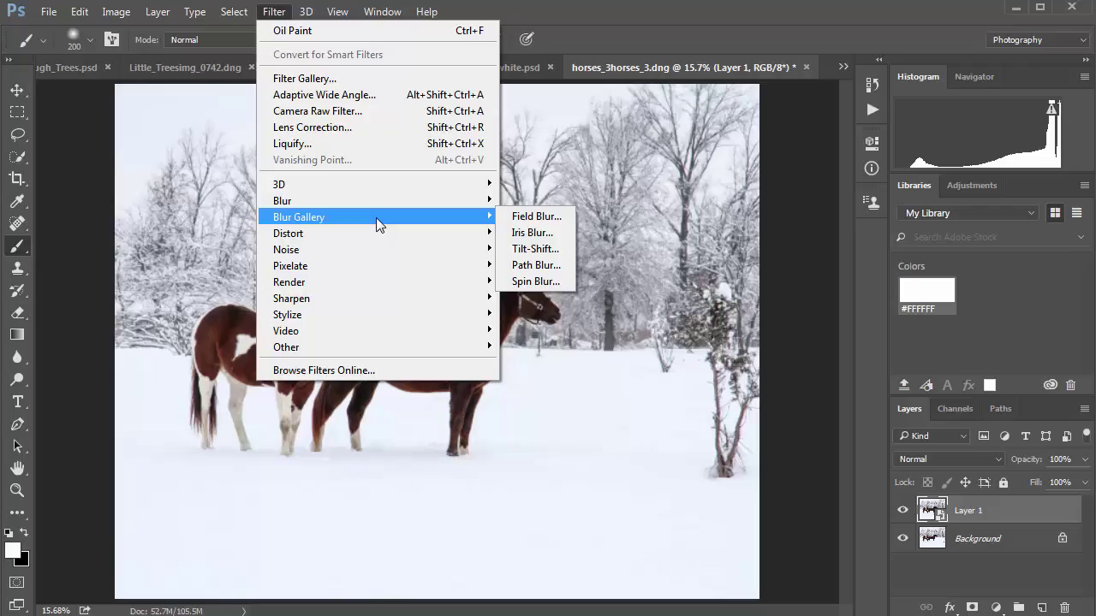
{"action": "left_click", "coordinate": [539, 217]}
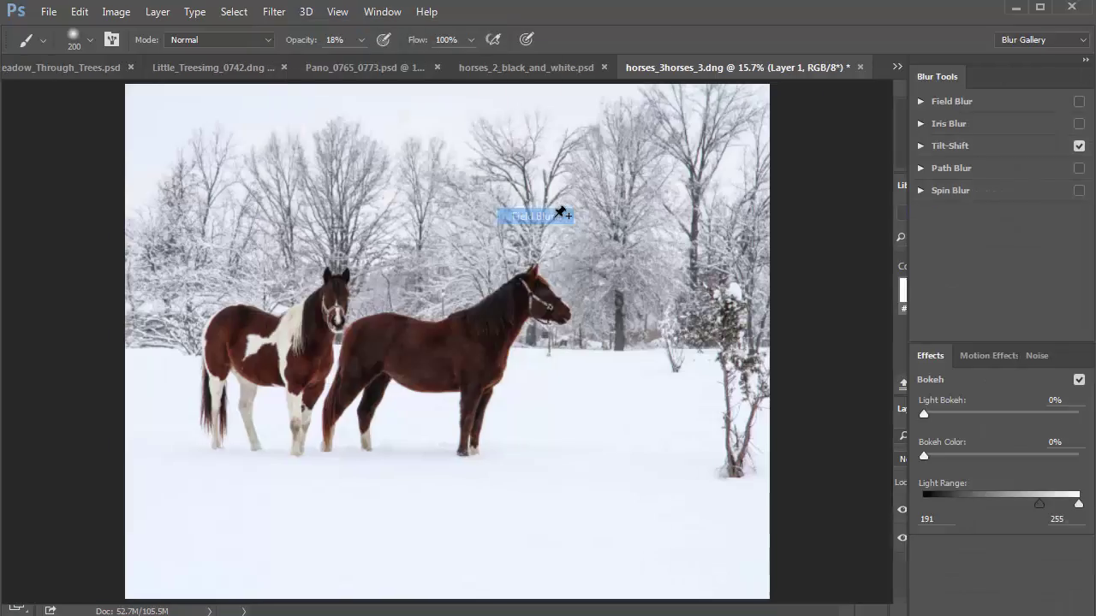
{"action": "left_click_drag", "start_coordinate": [448, 344], "coordinate": [593, 525]}
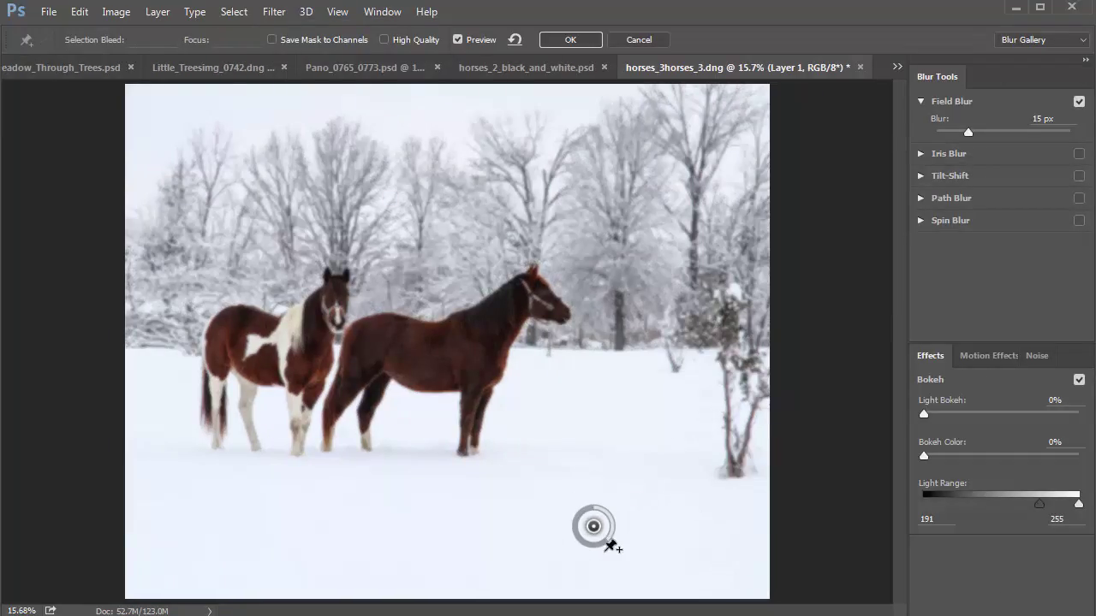
{"action": "left_click_drag", "start_coordinate": [619, 526], "coordinate": [570, 276]}
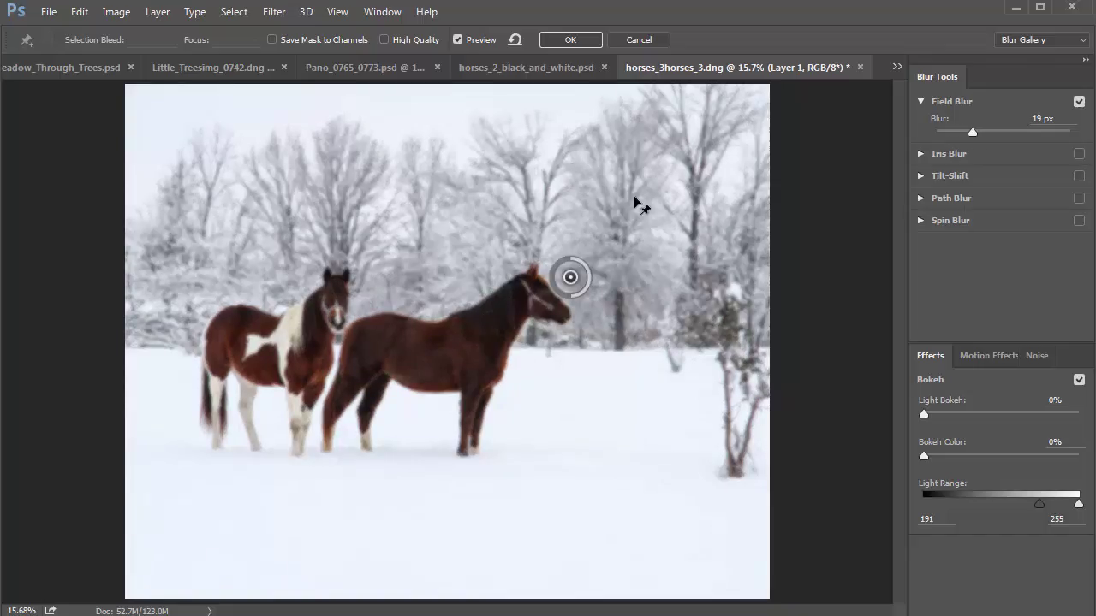
{"action": "mouse_move", "coordinate": [640, 205]}
{"action": "left_mouse_down"}
{"action": "mouse_move", "coordinate": [657, 217]}
{"action": "mouse_move", "coordinate": [627, 220]}
{"action": "left_mouse_up"}
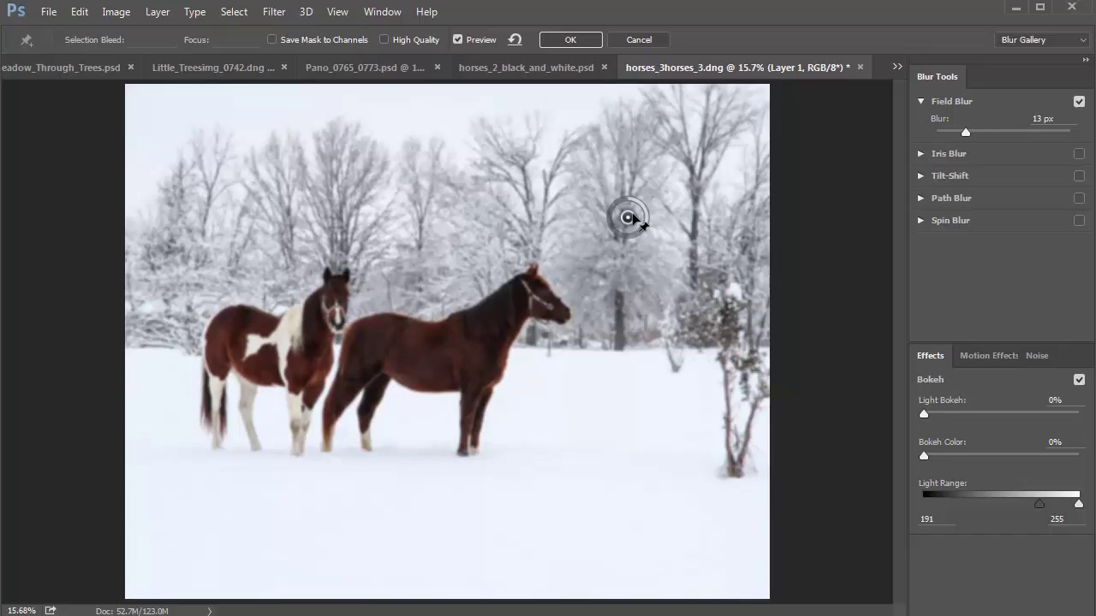
Add an Iris Blur and try its pin over the trees and snow, ending on the brown horse with 17 px blur
{"action": "left_click", "coordinate": [939, 159]}
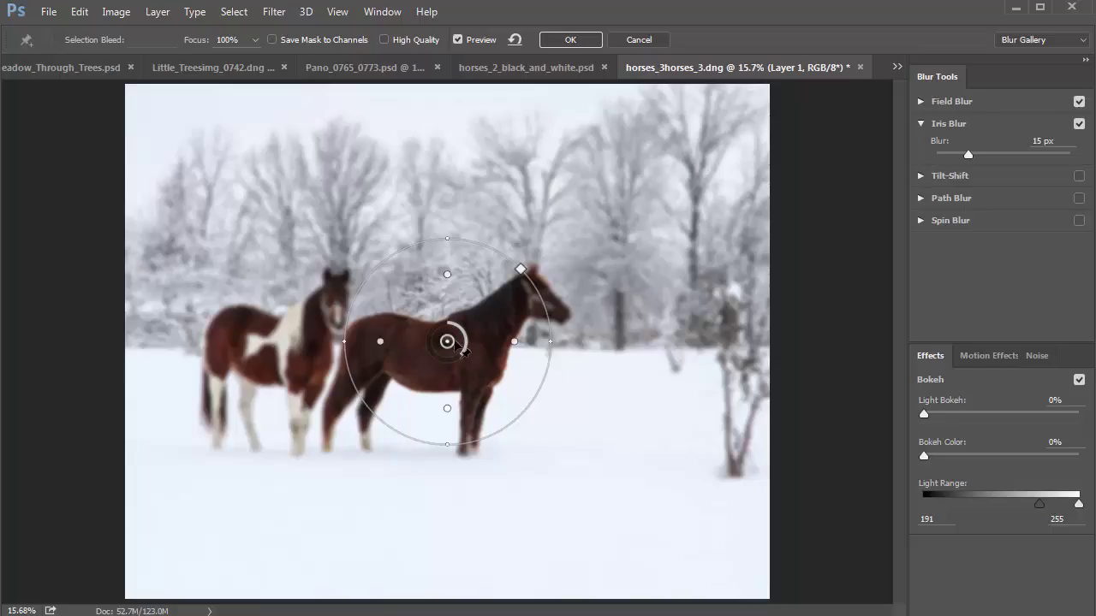
{"action": "left_click", "coordinate": [669, 202]}
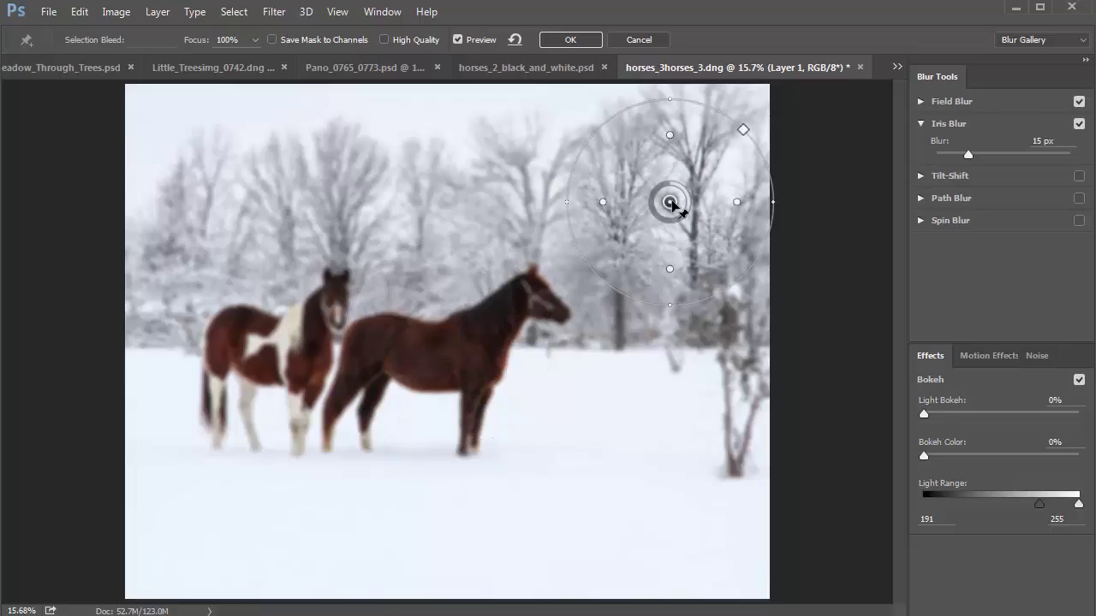
{"action": "left_click_drag", "start_coordinate": [669, 202], "coordinate": [666, 202]}
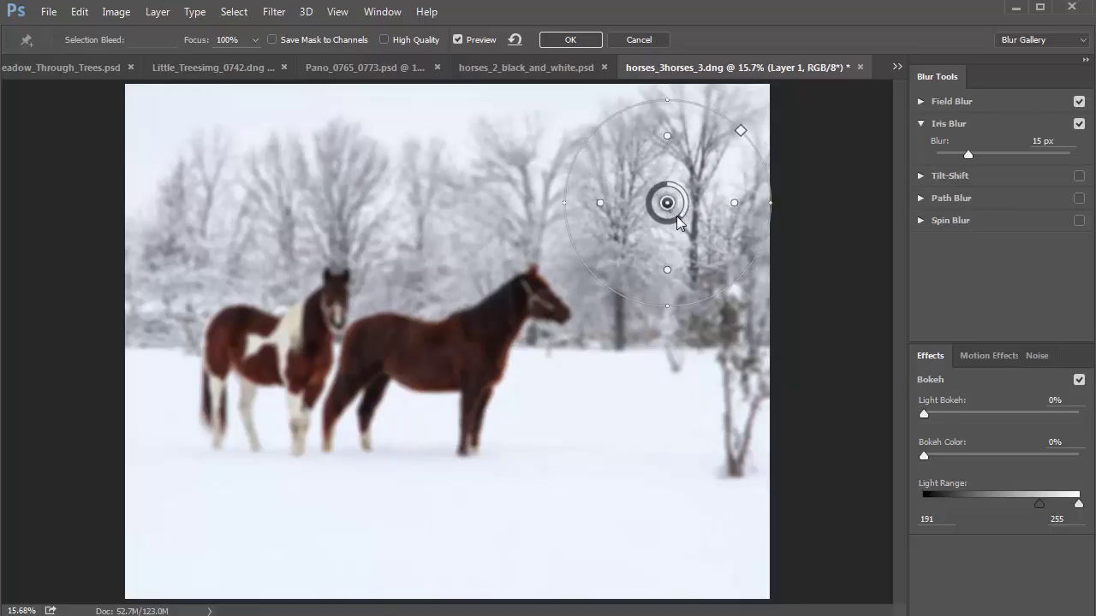
{"action": "left_click_drag", "start_coordinate": [677, 222], "coordinate": [653, 422]}
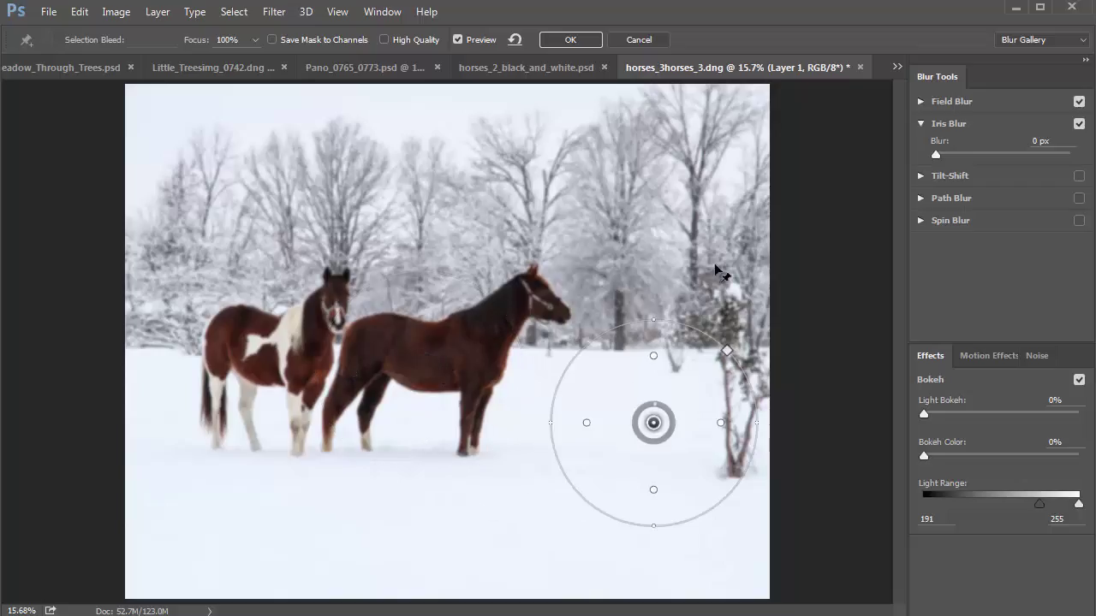
{"action": "left_click_drag", "start_coordinate": [717, 270], "coordinate": [690, 208]}
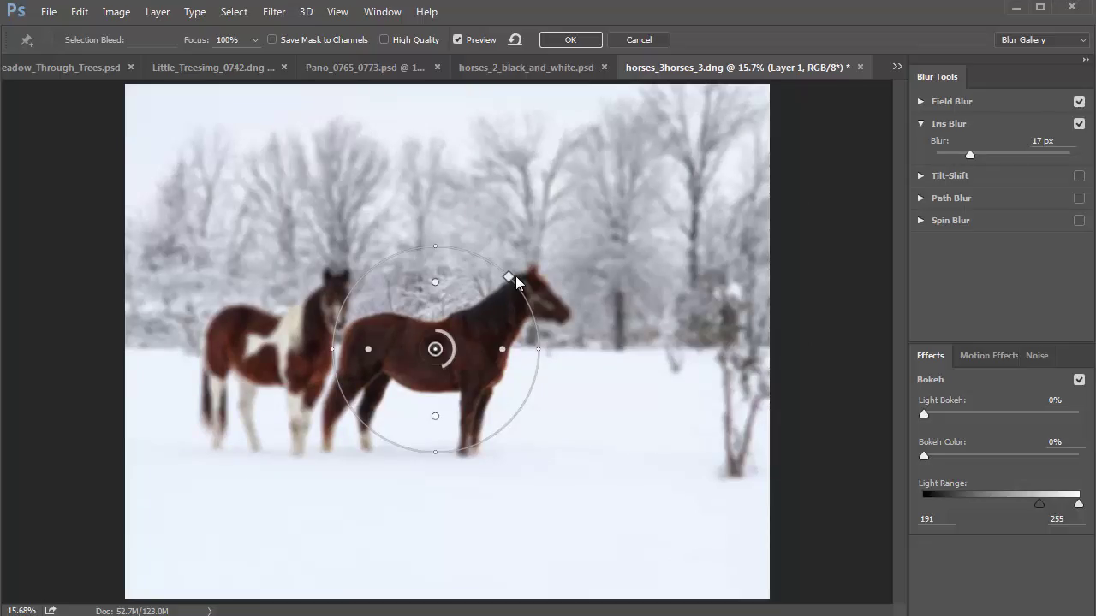
Reshape the iris outline into a rounded rectangle and widen and recentre it around both horses
{"action": "left_click_drag", "start_coordinate": [515, 276], "coordinate": [556, 270]}
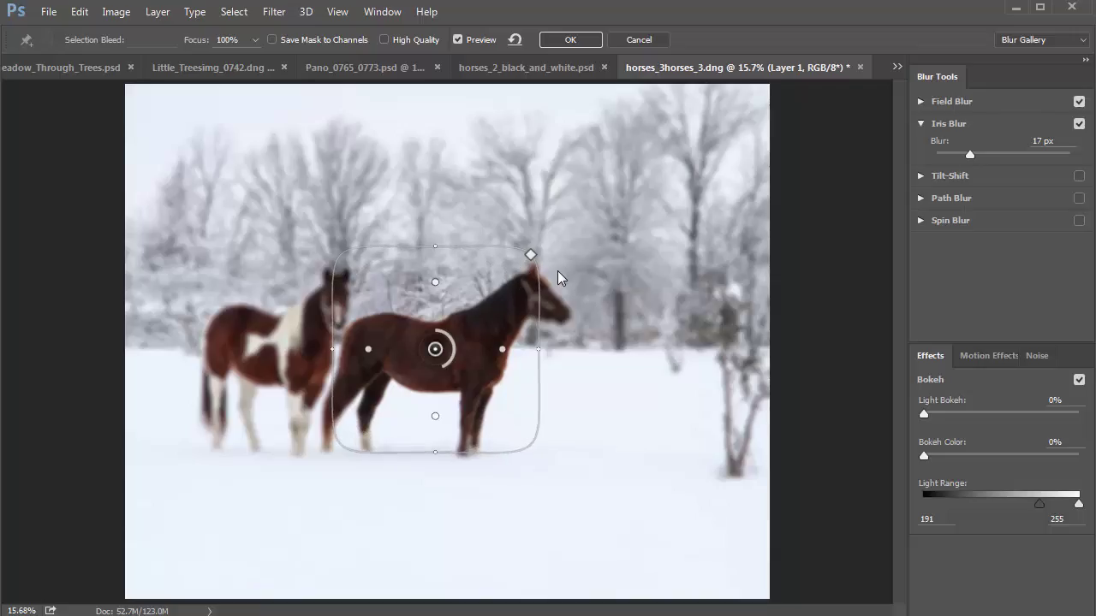
{"action": "left_click_drag", "start_coordinate": [540, 351], "coordinate": [585, 353]}
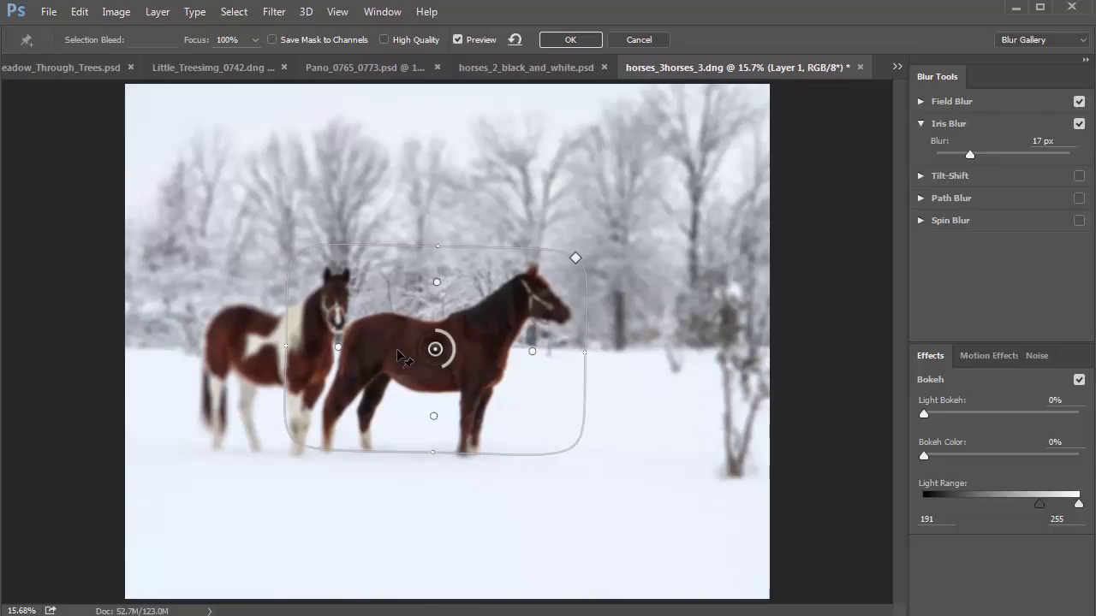
{"action": "left_click_drag", "start_coordinate": [435, 349], "coordinate": [344, 351]}
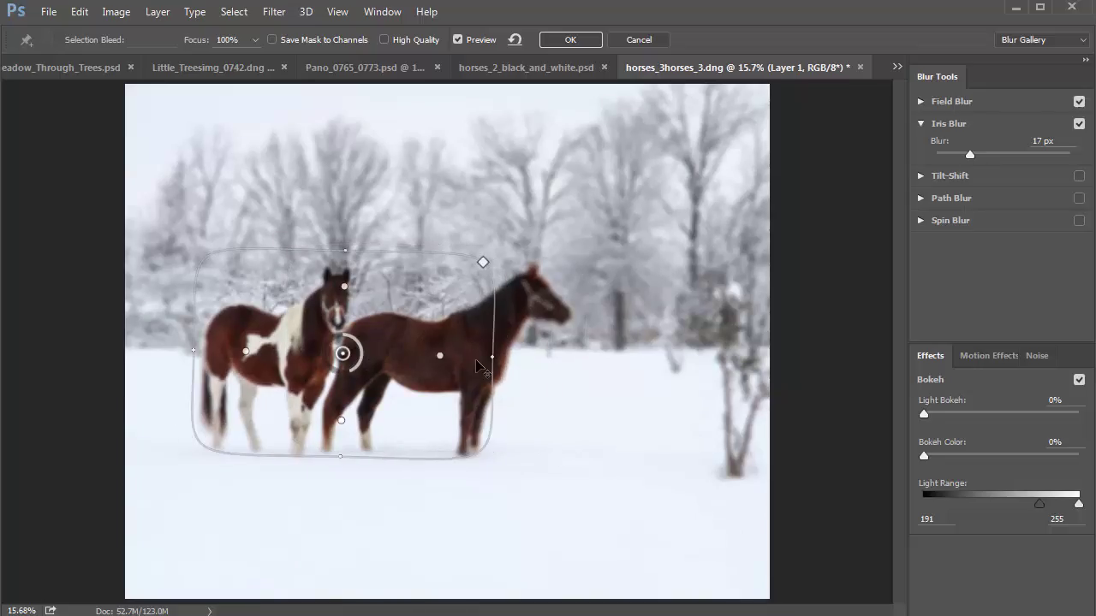
{"action": "left_click_drag", "start_coordinate": [494, 358], "coordinate": [544, 354]}
{"action": "left_click_drag", "start_coordinate": [462, 366], "coordinate": [505, 368]}
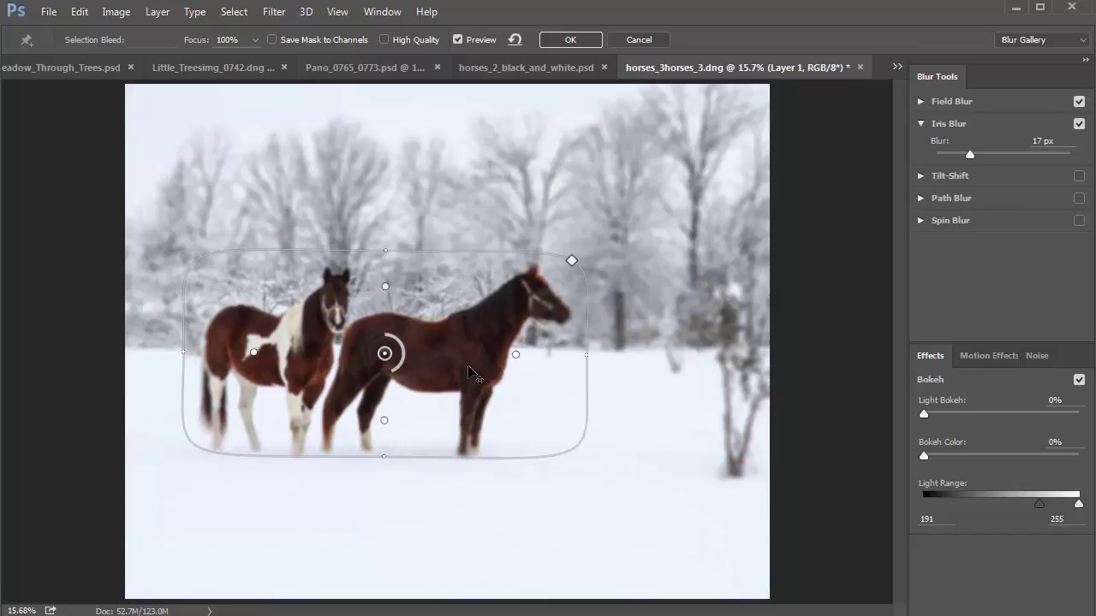
Set the Iris Blur to 16 px, and enlarge and recentre its outline so both horses fit inside
{"action": "left_click_drag", "start_coordinate": [394, 369], "coordinate": [401, 362]}
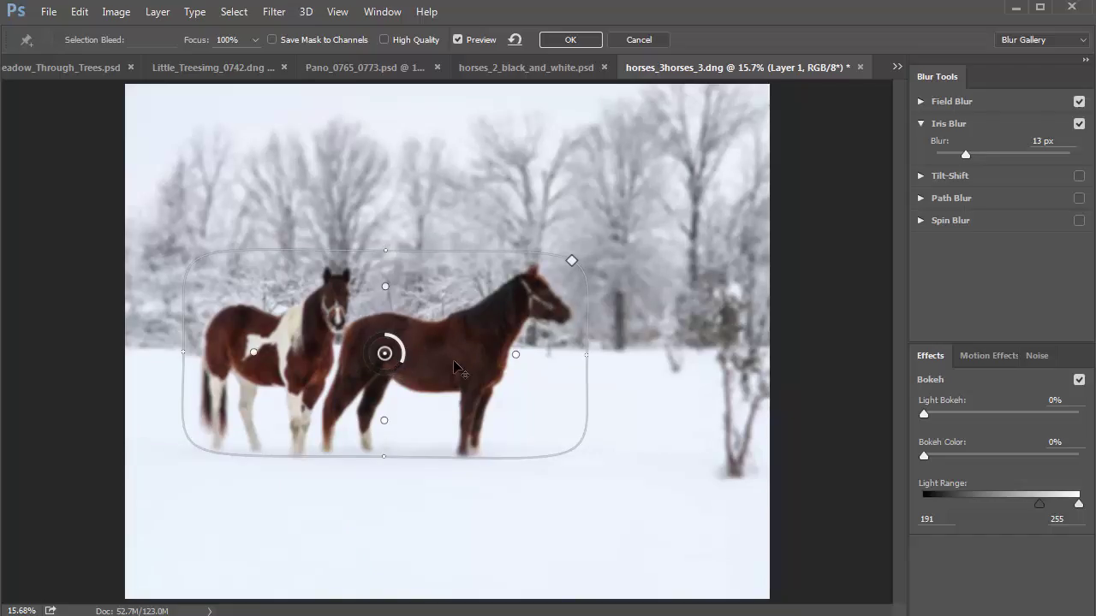
{"action": "left_click_drag", "start_coordinate": [509, 366], "coordinate": [527, 366]}
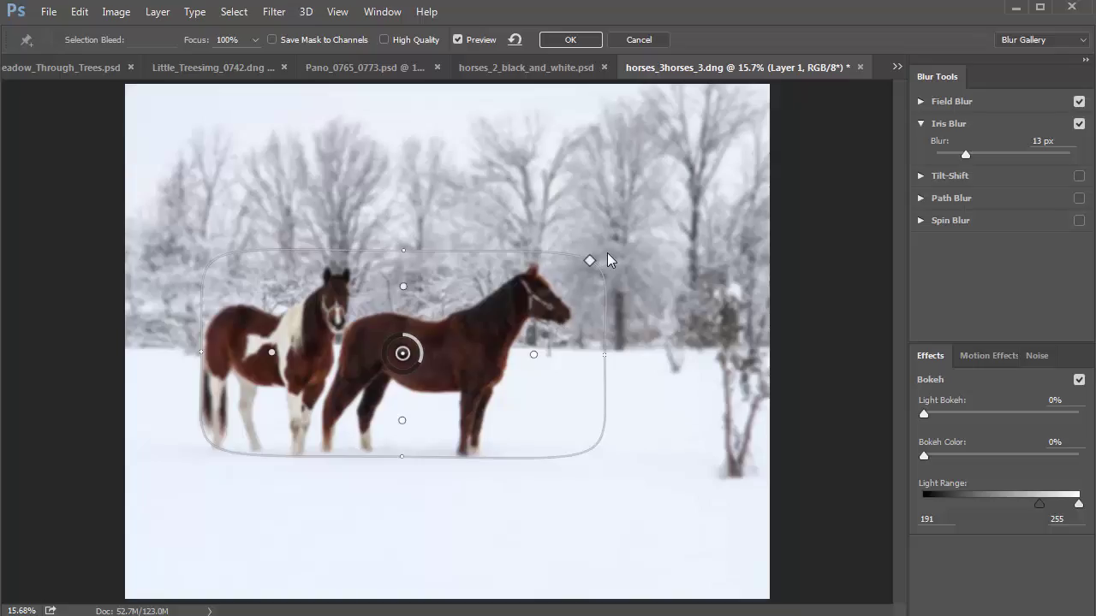
{"action": "left_click_drag", "start_coordinate": [604, 299], "coordinate": [631, 283]}
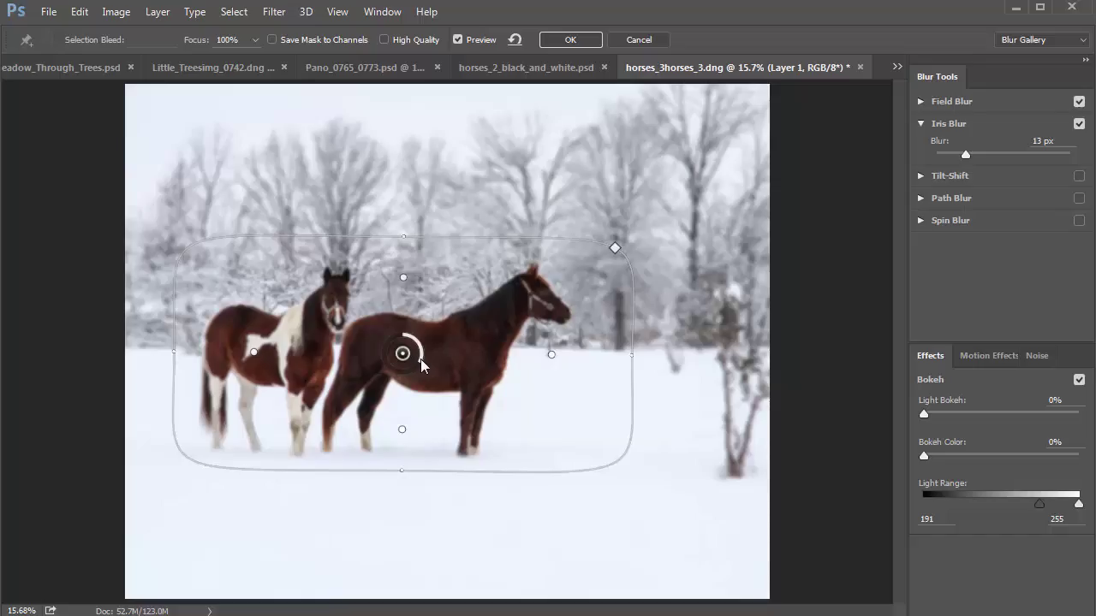
{"action": "left_click_drag", "start_coordinate": [420, 358], "coordinate": [415, 375]}
{"action": "left_click_drag", "start_coordinate": [480, 341], "coordinate": [476, 347]}
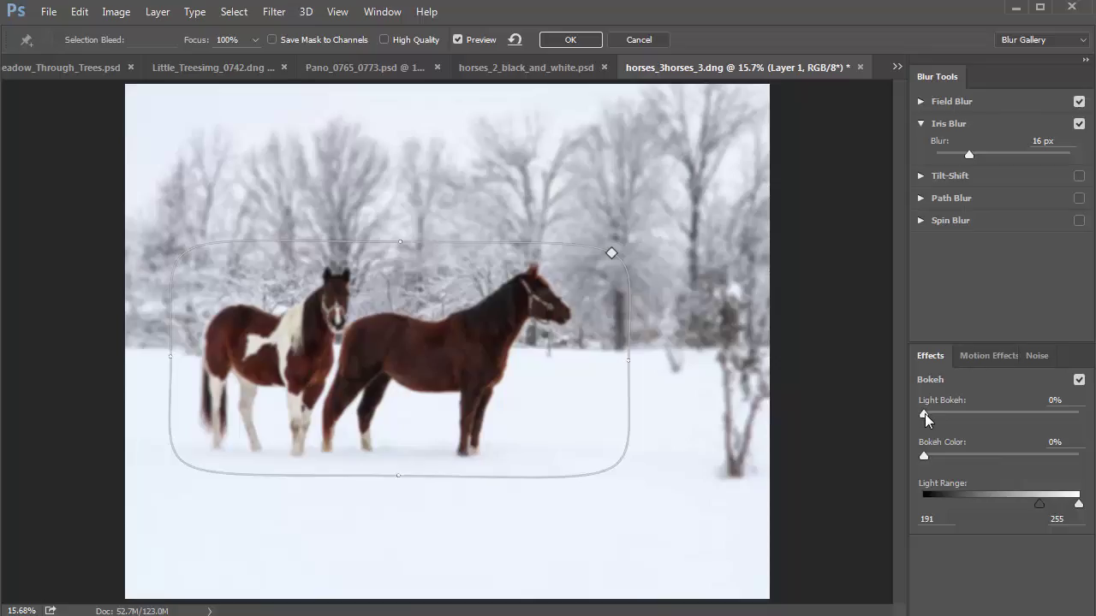
Add Grain noise to the blurred trees above the brown horse with an amount of 45.30%
{"action": "left_click_drag", "start_coordinate": [924, 414], "coordinate": [923, 457]}
{"action": "left_click", "coordinate": [1033, 356]}
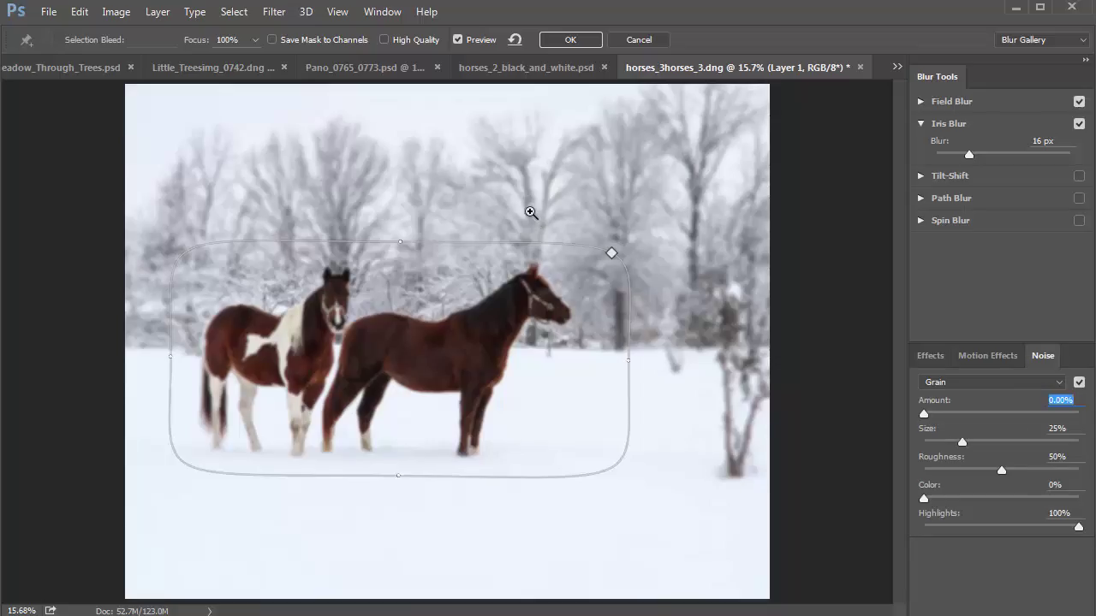
{"action": "left_click", "coordinate": [530, 210], "text": "ctrl"}
{"action": "left_click", "coordinate": [530, 211], "text": "ctrl"}
{"action": "left_click", "coordinate": [530, 210], "text": "ctrl"}
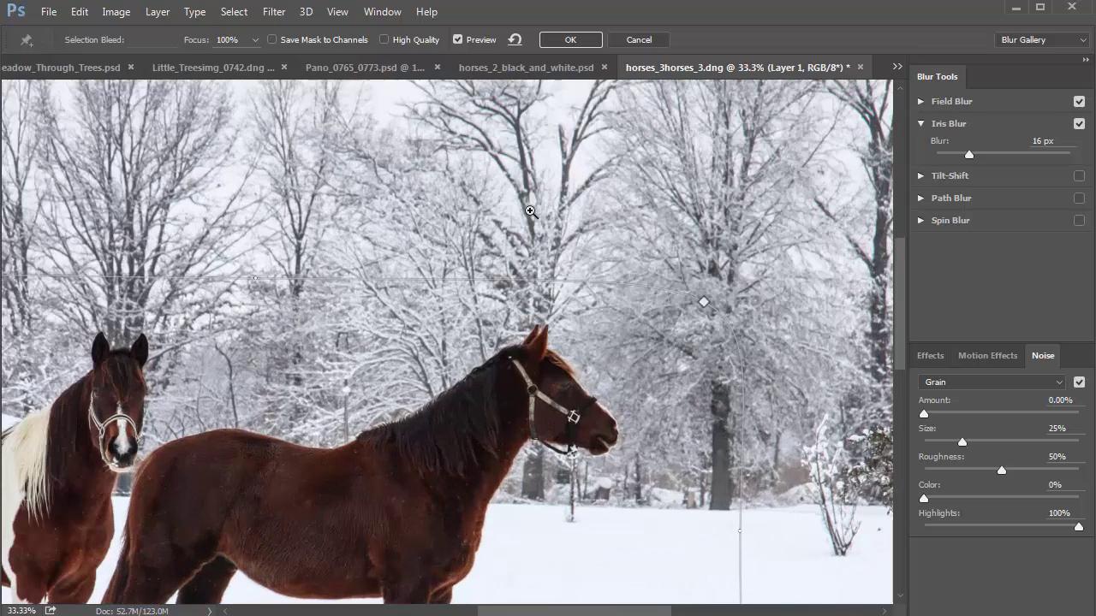
{"action": "left_click", "coordinate": [530, 211], "text": "ctrl"}
{"action": "left_click", "coordinate": [530, 210], "text": "ctrl"}
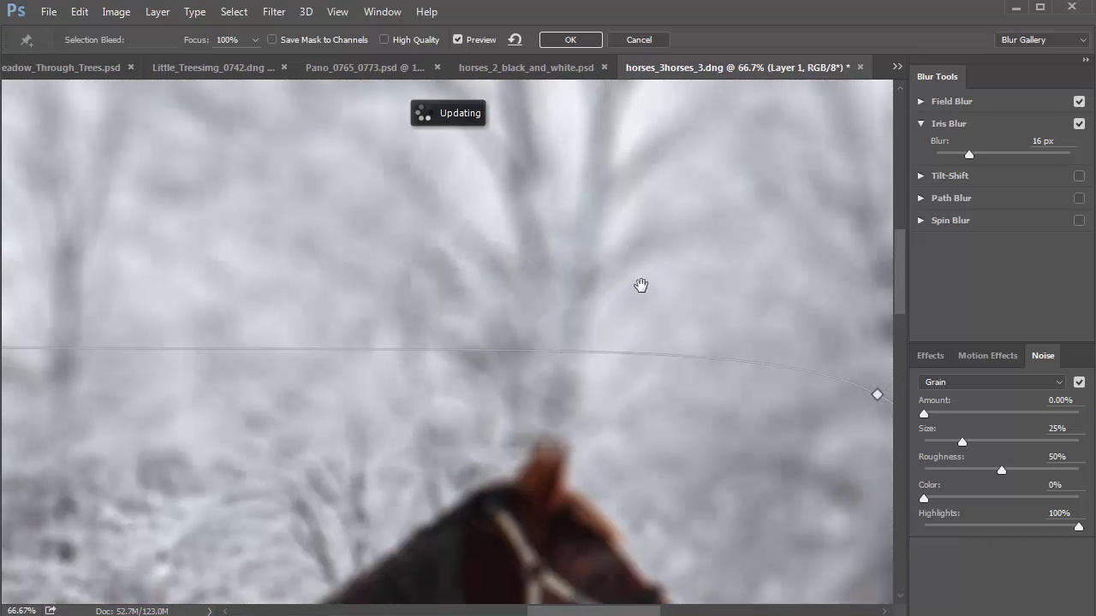
{"action": "left_click_drag", "start_coordinate": [641, 306], "coordinate": [447, 452]}
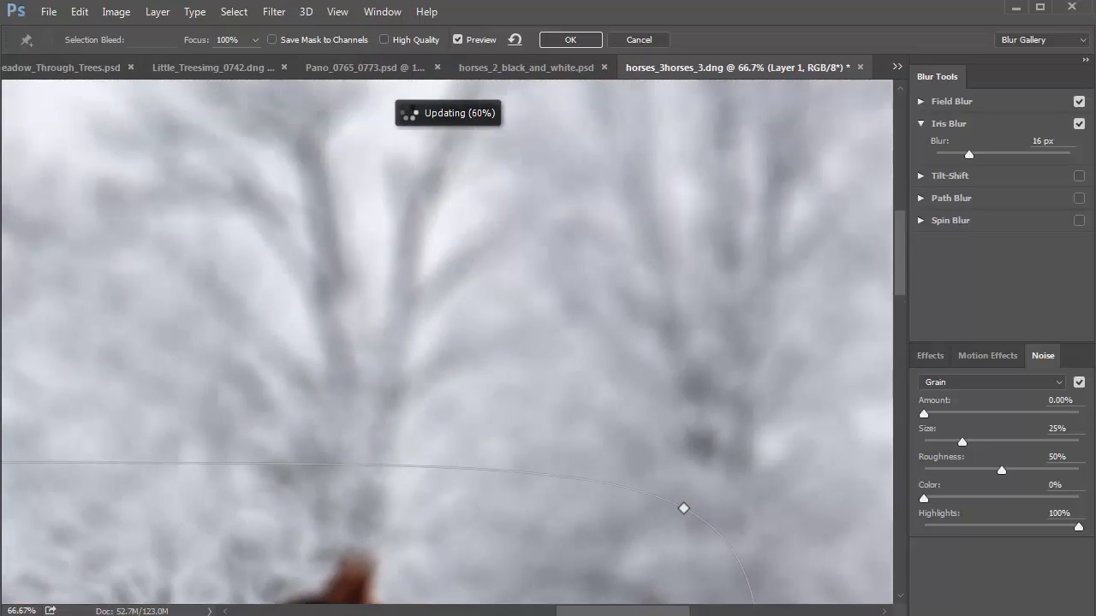
{"action": "left_click", "coordinate": [964, 414]}
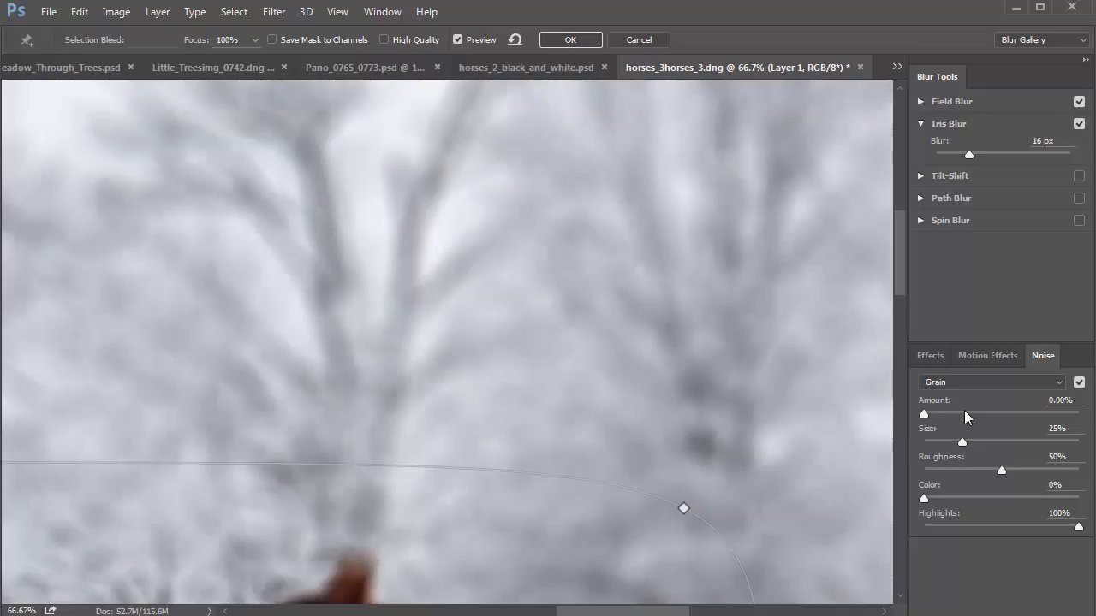
{"action": "left_click", "coordinate": [993, 414]}
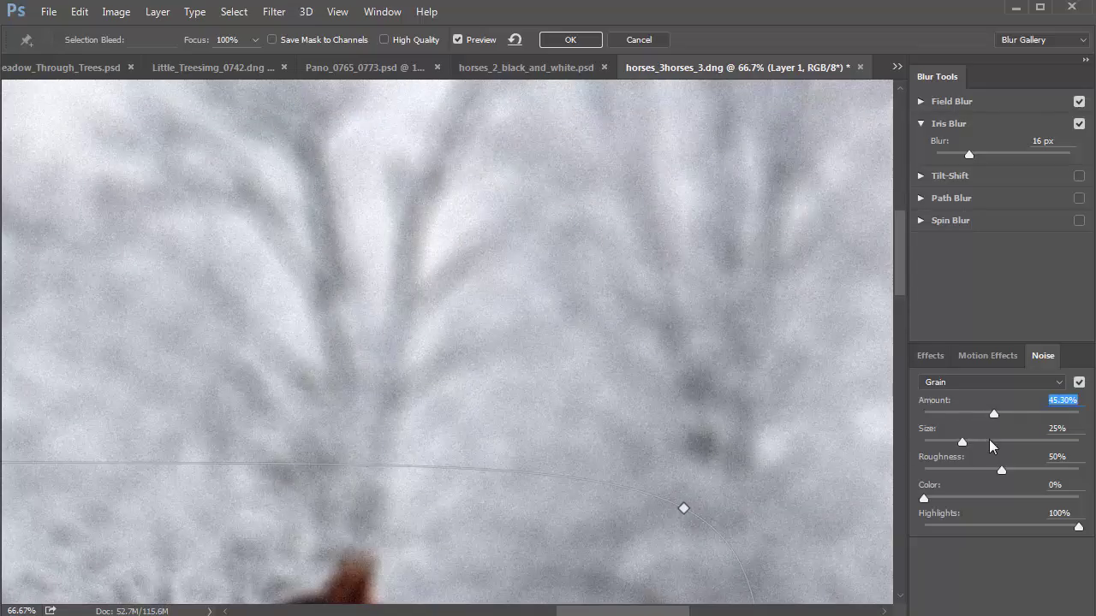
Set the grain size to 42%, the roughness to 66% and the amount to 19.34%
{"action": "left_click", "coordinate": [989, 442]}
{"action": "left_click", "coordinate": [998, 470]}
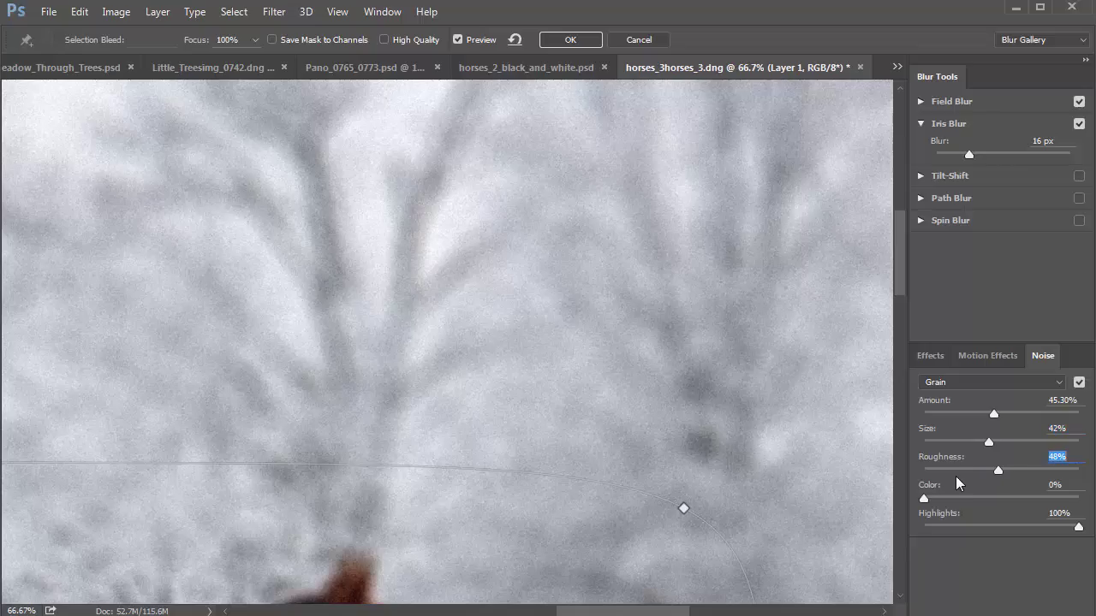
{"action": "left_click", "coordinate": [1026, 470]}
{"action": "left_click_drag", "start_coordinate": [993, 421], "coordinate": [953, 416]}
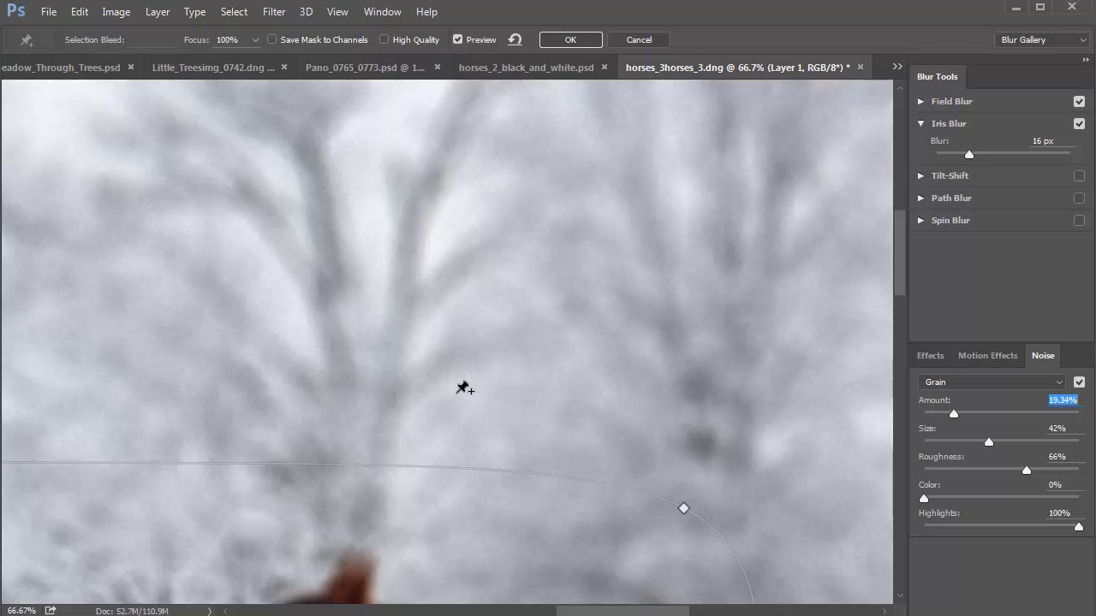
Cancel the Blur Gallery edits on Layer 1 without applying the blurs or grain
{"action": "key", "text": "ctrl+minus"}
{"action": "key", "text": "ctrl+minus"}
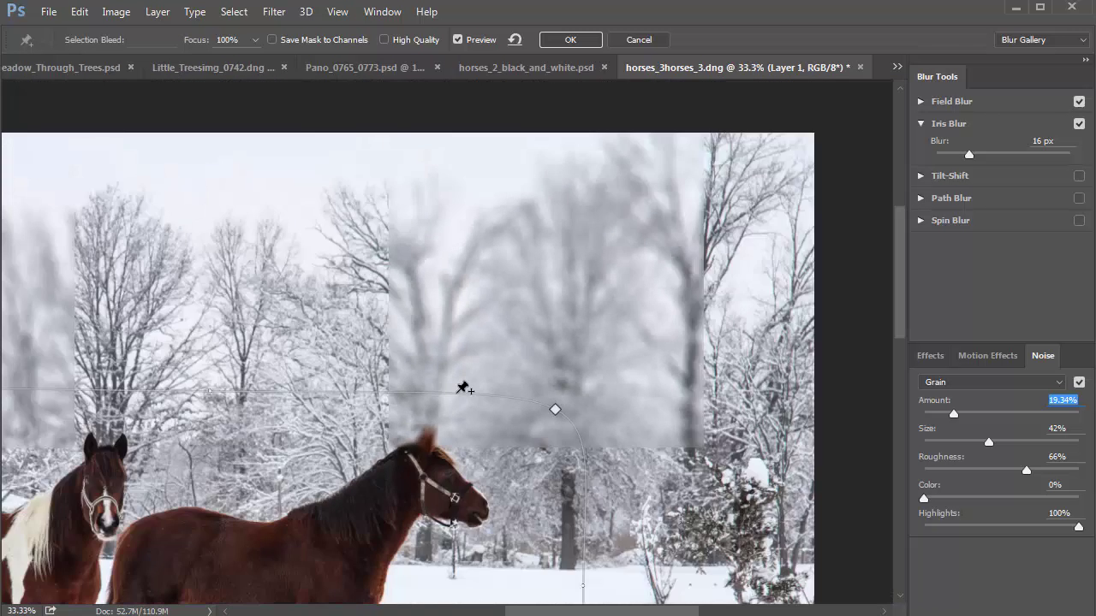
{"action": "key", "text": "ctrl+minus"}
{"action": "key", "text": "ctrl+minus"}
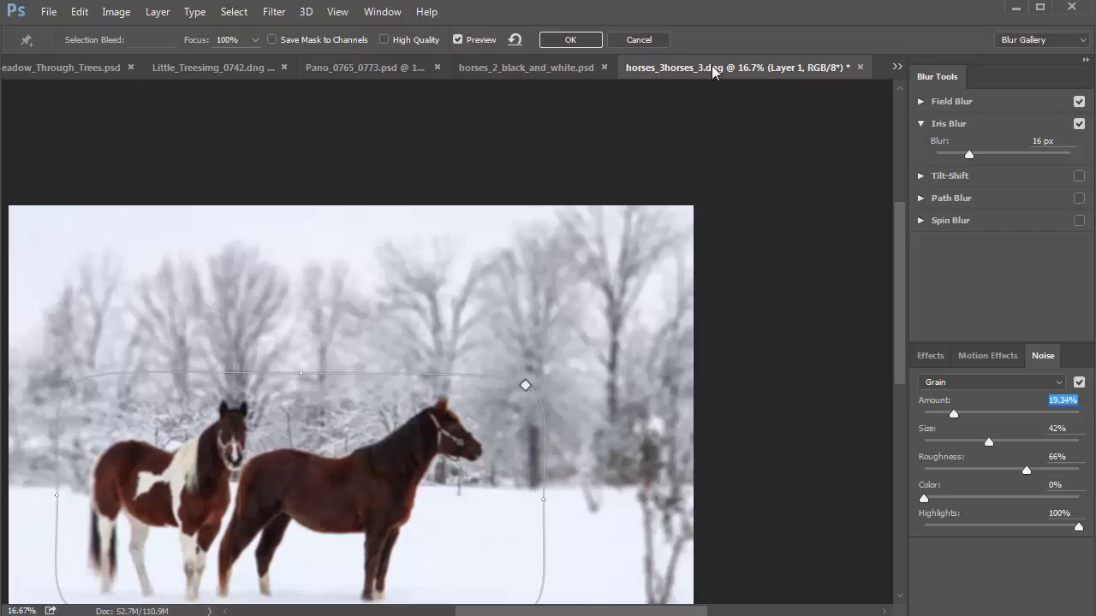
{"action": "left_click", "coordinate": [655, 41]}
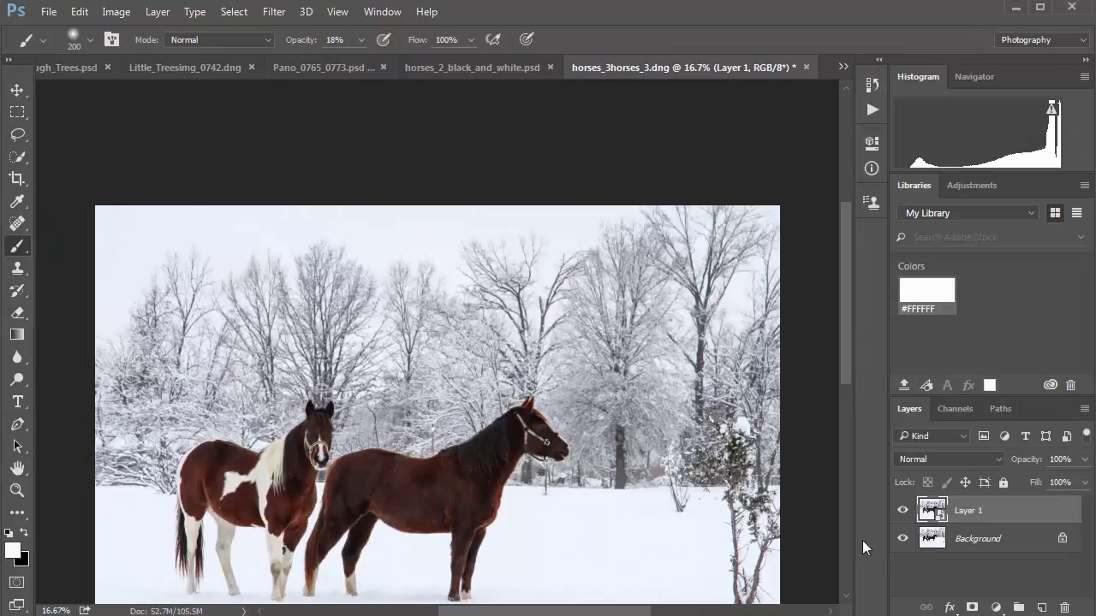
Convert Layer 1 to a smart object
{"action": "right_click", "coordinate": [936, 512]}
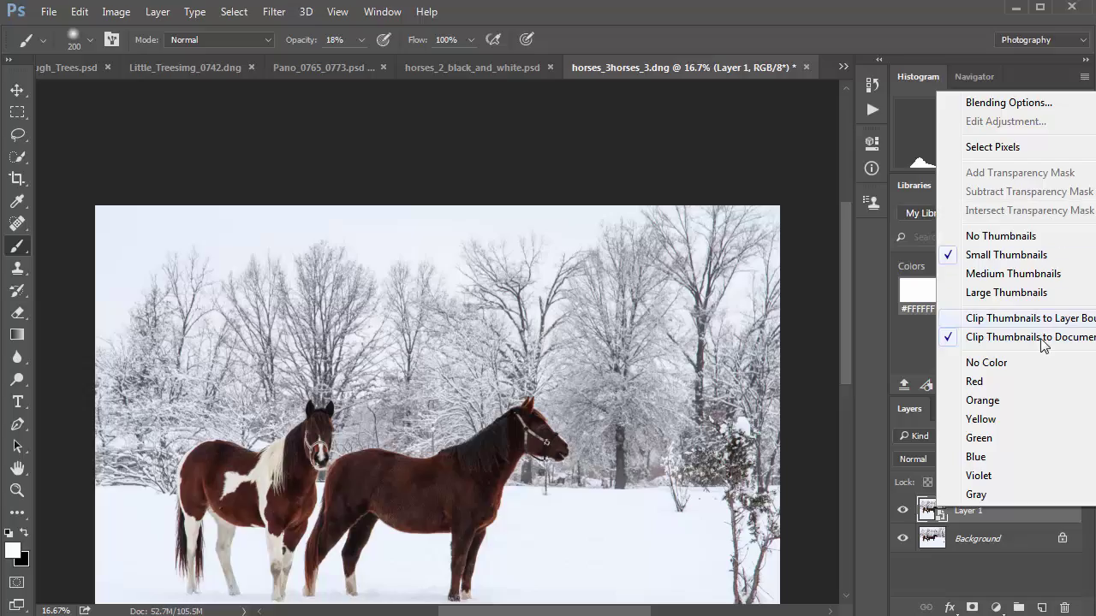
{"action": "right_click", "coordinate": [1019, 512]}
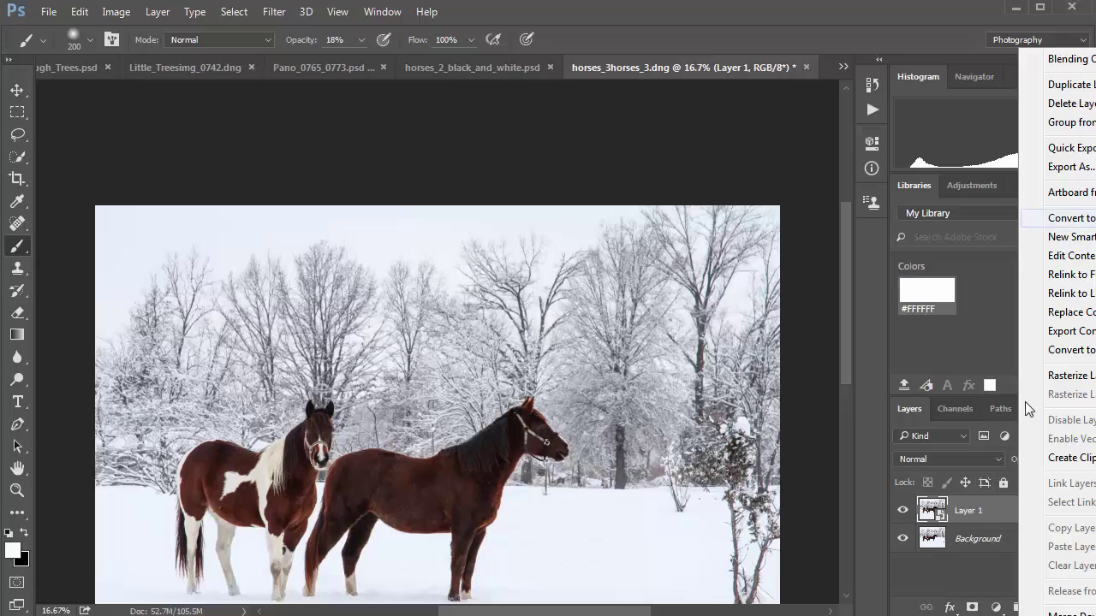
{"action": "left_click", "coordinate": [1074, 217]}
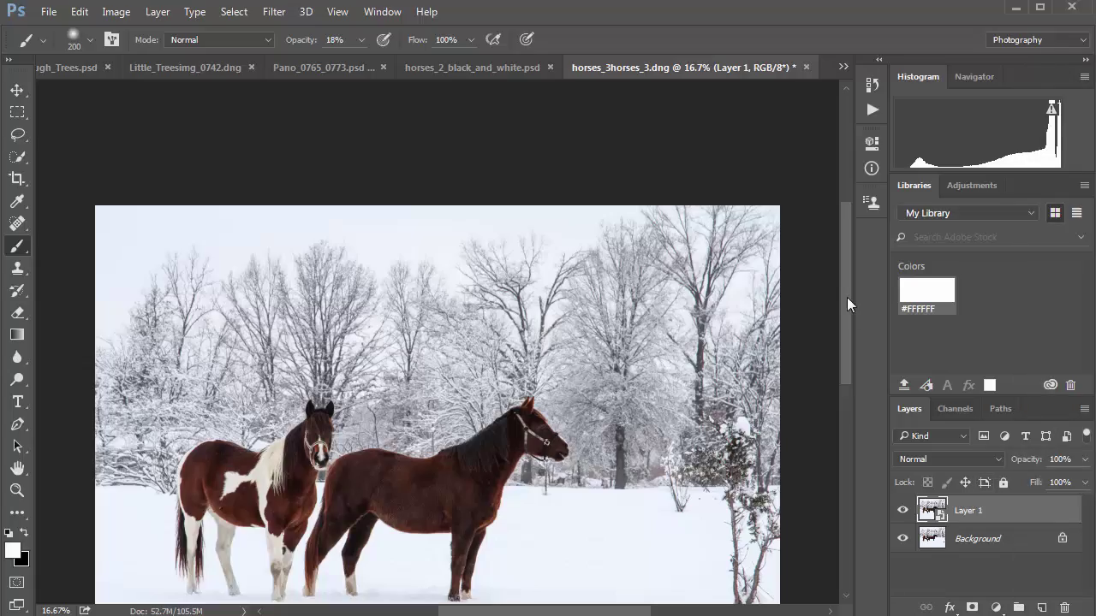
Start an Iris Blur on Layer 1, and square off its outline into a rounded rectangle of reduced height
{"action": "left_click_drag", "start_coordinate": [847, 297], "coordinate": [843, 340]}
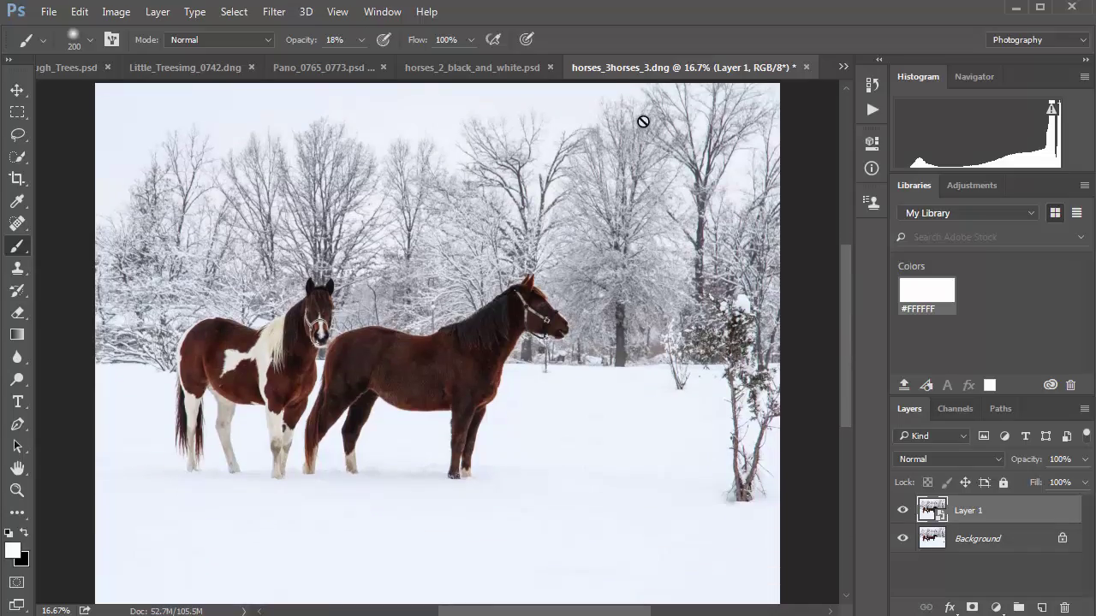
{"action": "left_click", "coordinate": [274, 12]}
{"action": "mouse_move", "coordinate": [311, 217]}
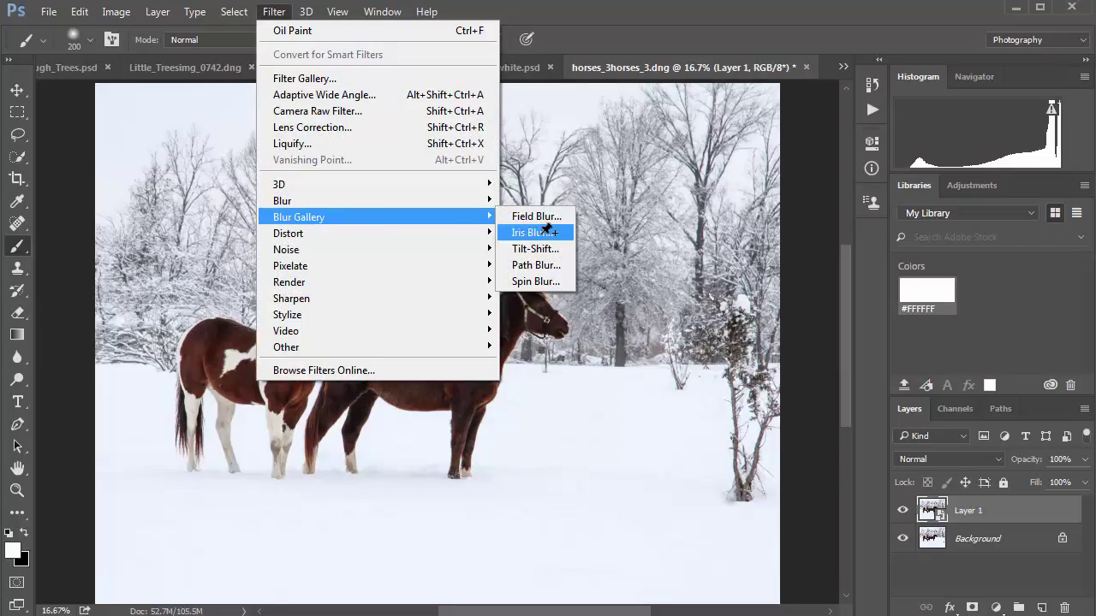
{"action": "left_click", "coordinate": [537, 238]}
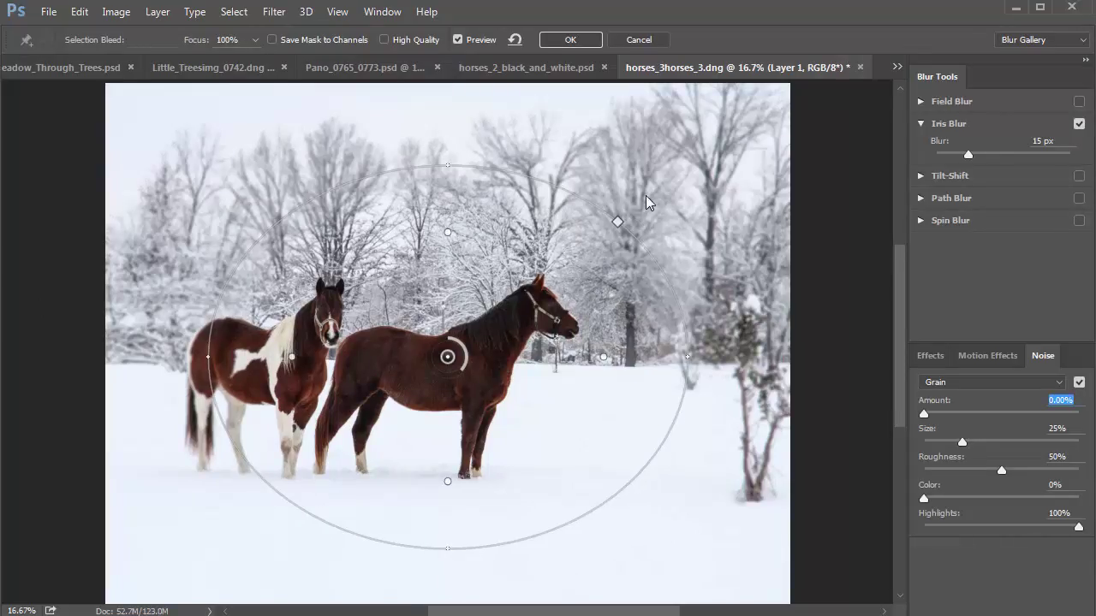
{"action": "left_click_drag", "start_coordinate": [619, 221], "coordinate": [668, 205]}
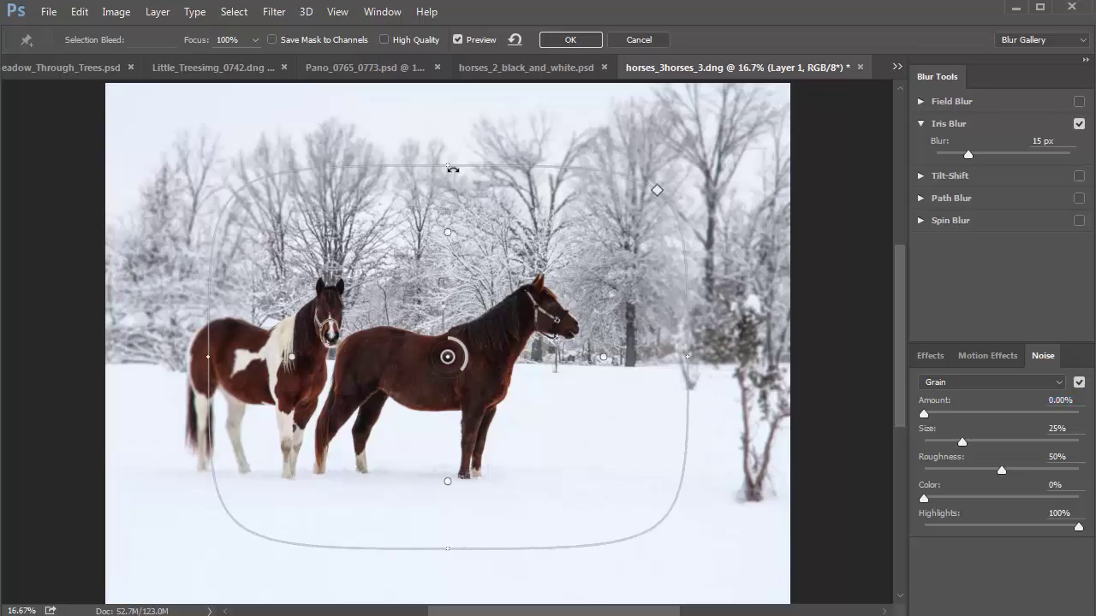
{"action": "left_click_drag", "start_coordinate": [450, 163], "coordinate": [445, 220]}
Set the Iris Blur to 29 px, and recentre and slightly enlarge its outline around both horses
{"action": "left_click_drag", "start_coordinate": [445, 361], "coordinate": [383, 399]}
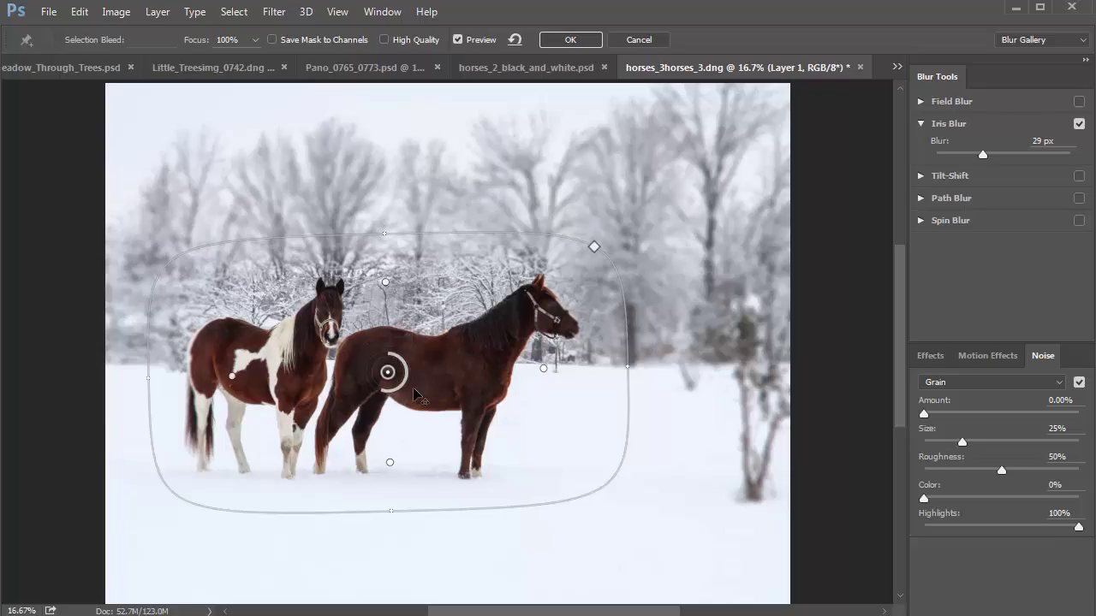
{"action": "left_click_drag", "start_coordinate": [451, 370], "coordinate": [470, 384]}
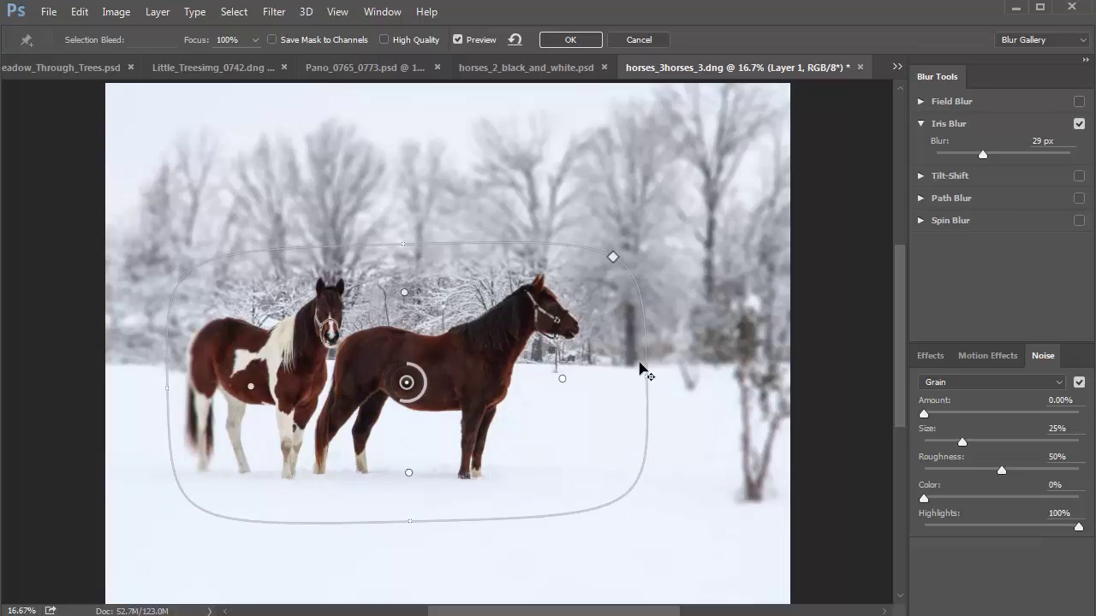
{"action": "left_click_drag", "start_coordinate": [665, 368], "coordinate": [664, 370]}
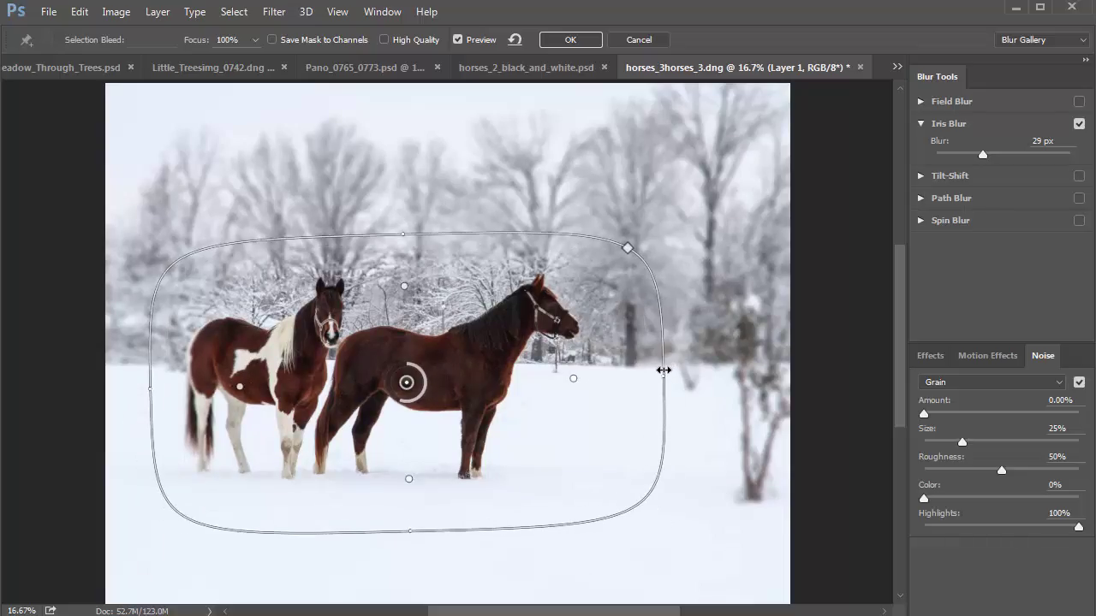
{"action": "left_click_drag", "start_coordinate": [513, 368], "coordinate": [509, 385]}
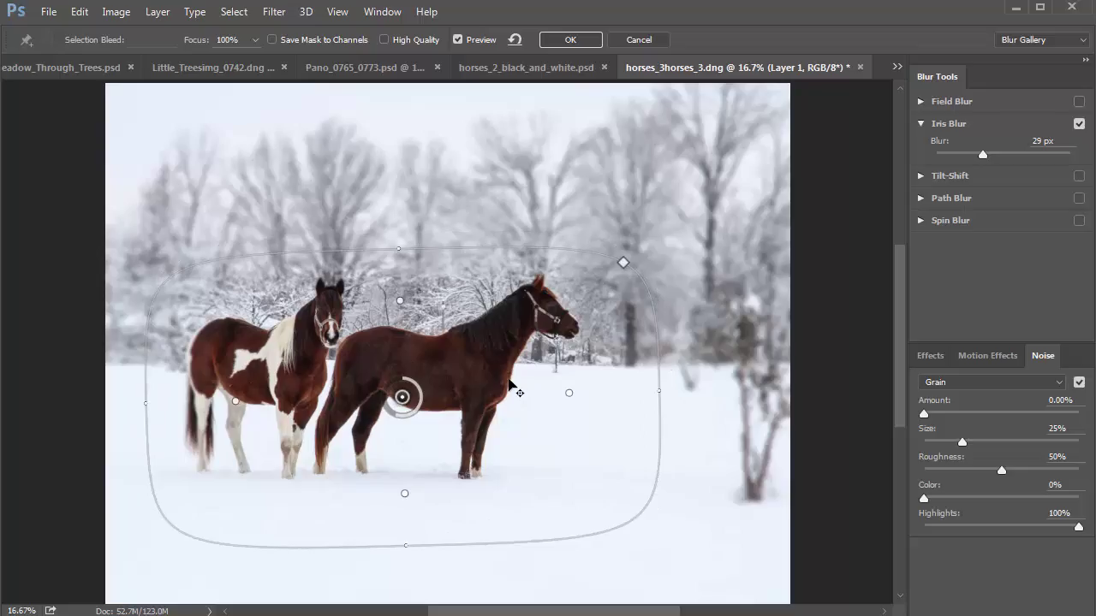
Set the blur's grain noise to 42.54% amount, 45% size, 34% color and 63% highlights
{"action": "left_click", "coordinate": [989, 415]}
{"action": "left_click", "coordinate": [994, 442]}
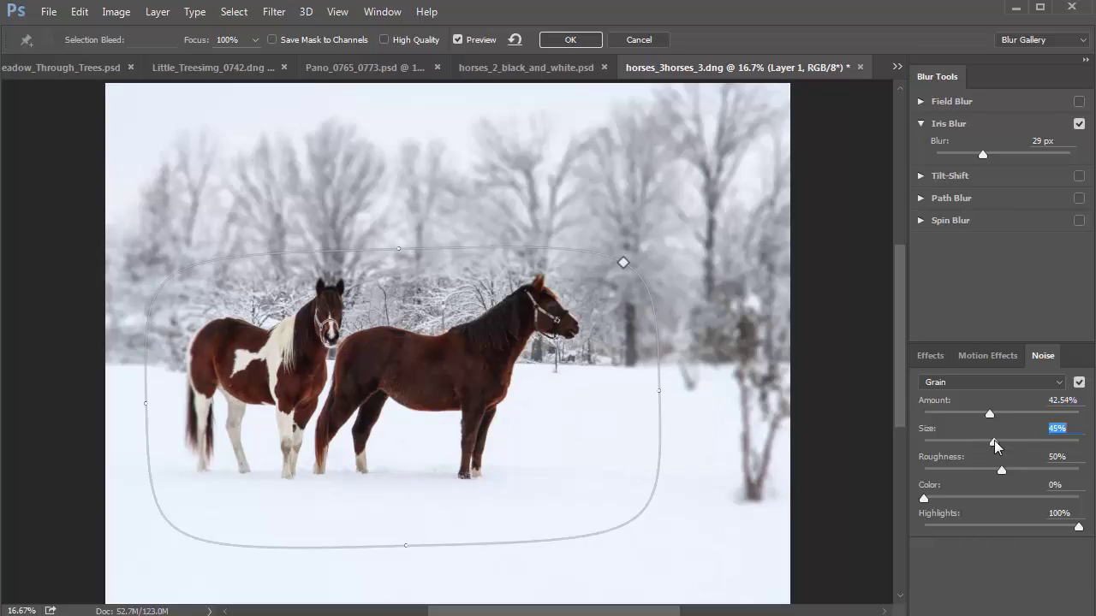
{"action": "left_click", "coordinate": [975, 498]}
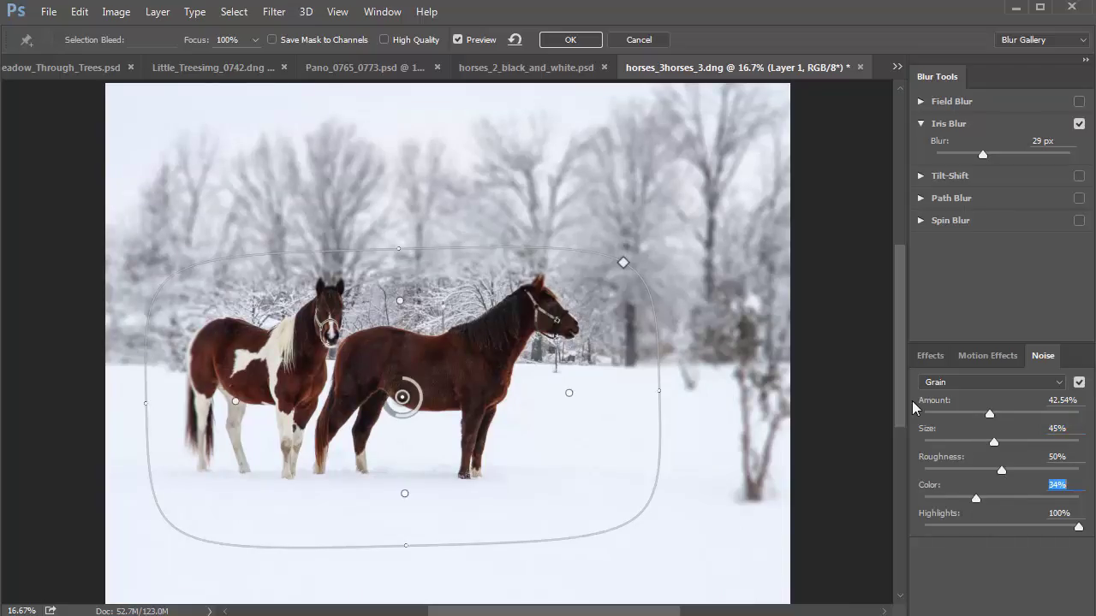
{"action": "left_click", "coordinate": [1000, 525]}
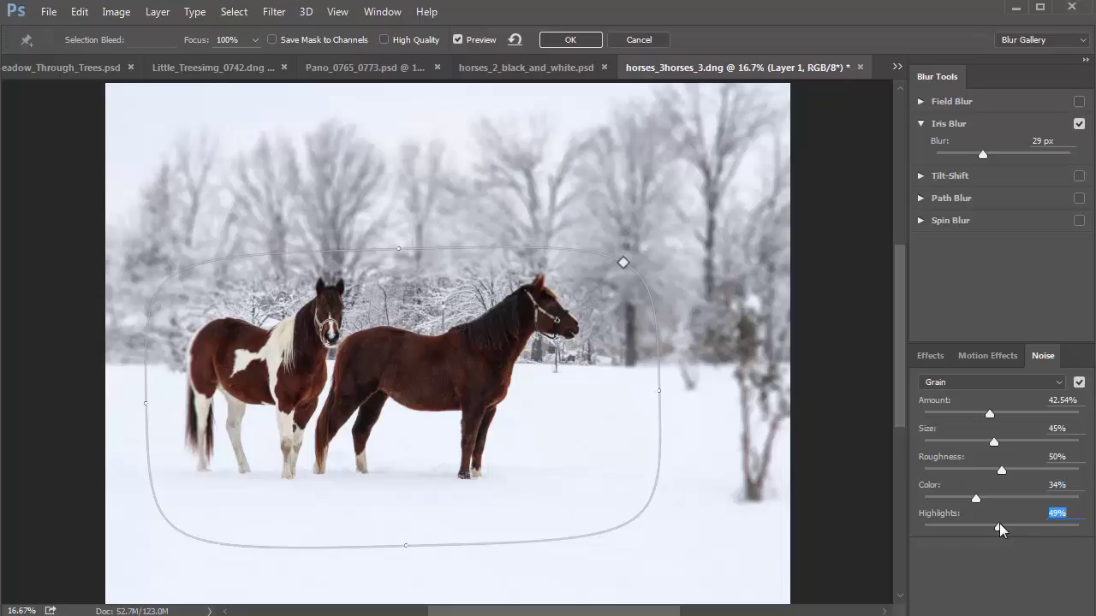
{"action": "left_click", "coordinate": [1021, 525]}
Inspect the grain in the blurred trees and the sharpness of the brown horse at 100% magnification
{"action": "left_click", "coordinate": [503, 214], "text": "ctrl"}
{"action": "left_click", "coordinate": [503, 214], "text": "ctrl"}
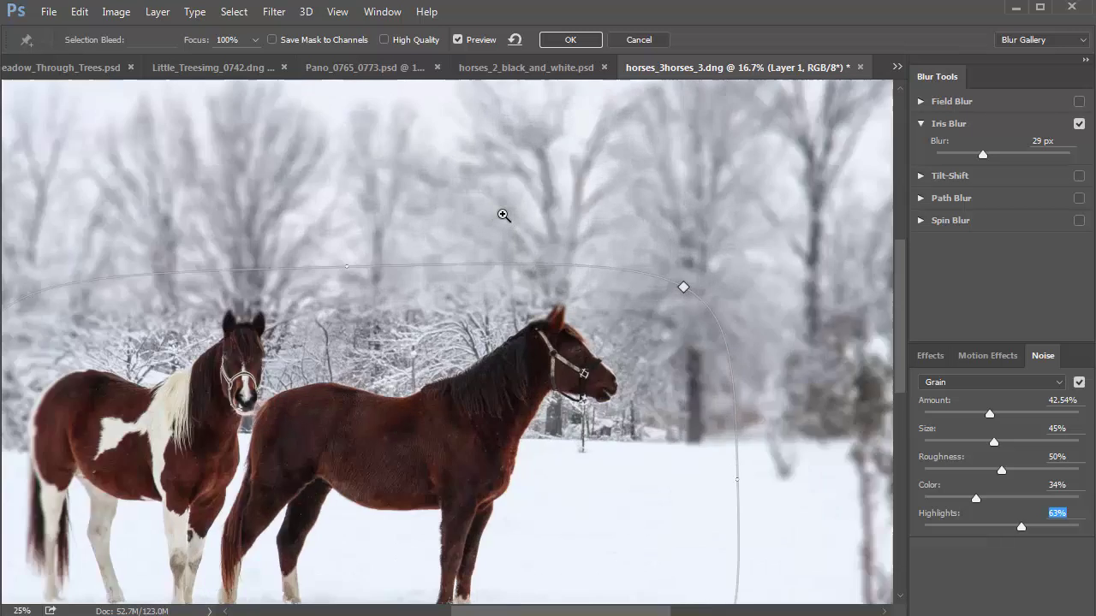
{"action": "left_click", "coordinate": [503, 214], "text": "ctrl"}
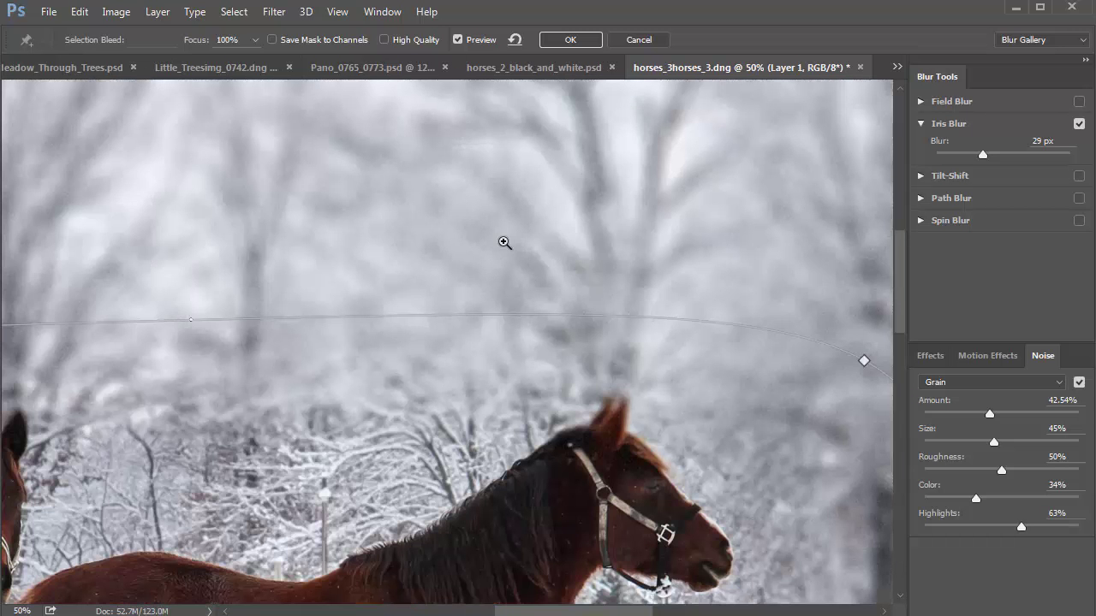
{"action": "left_click", "coordinate": [502, 242], "text": "ctrl"}
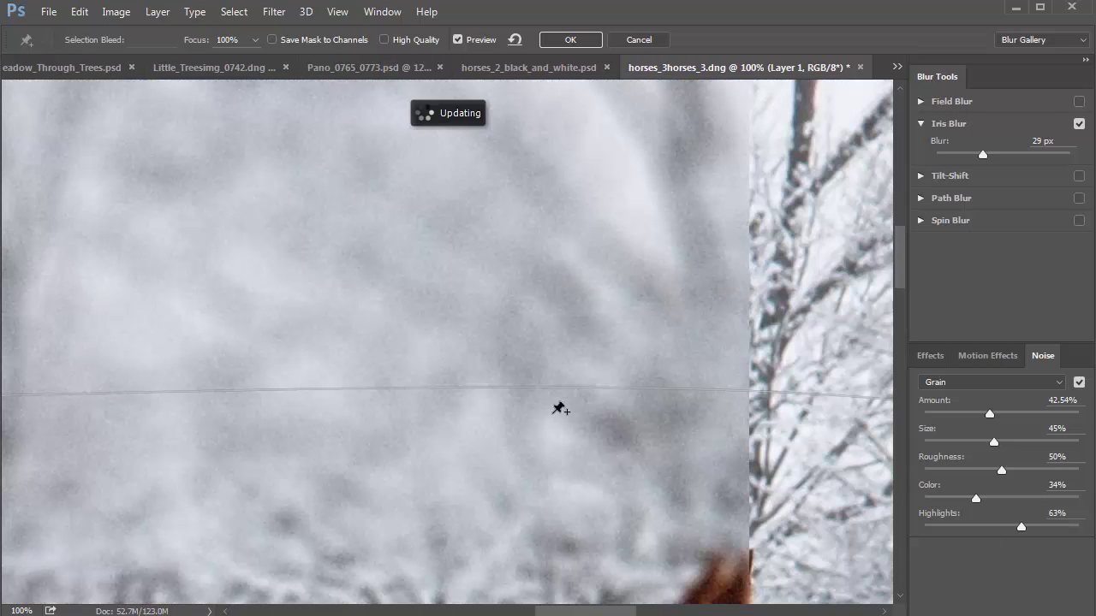
{"action": "left_click_drag", "start_coordinate": [512, 416], "coordinate": [562, 233]}
{"action": "left_click_drag", "start_coordinate": [511, 345], "coordinate": [516, 387]}
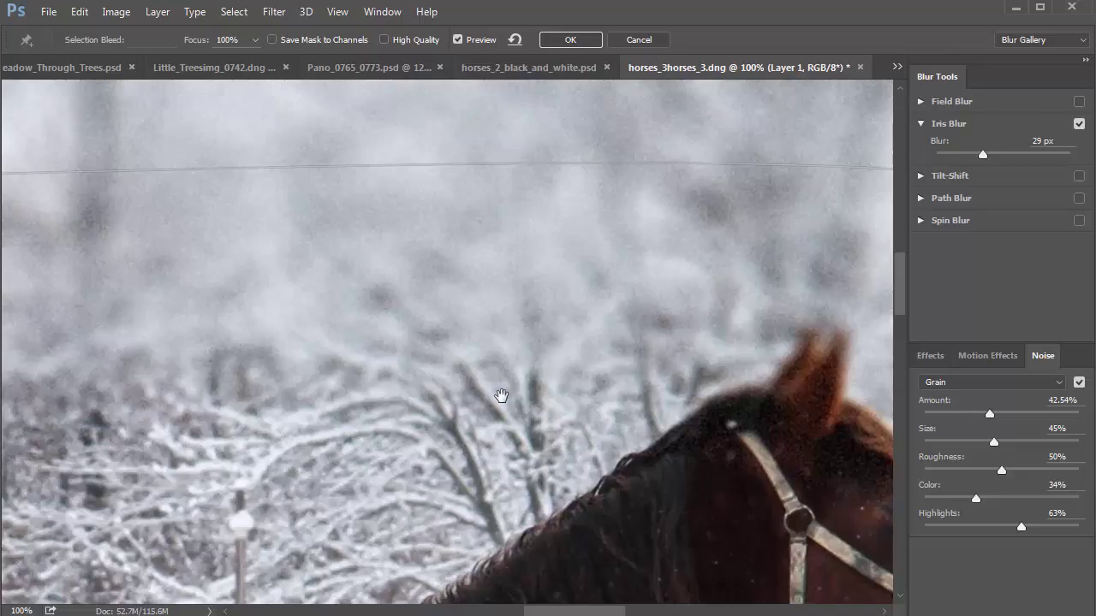
{"action": "left_click_drag", "start_coordinate": [499, 396], "coordinate": [499, 173]}
{"action": "left_click_drag", "start_coordinate": [476, 560], "coordinate": [511, 342]}
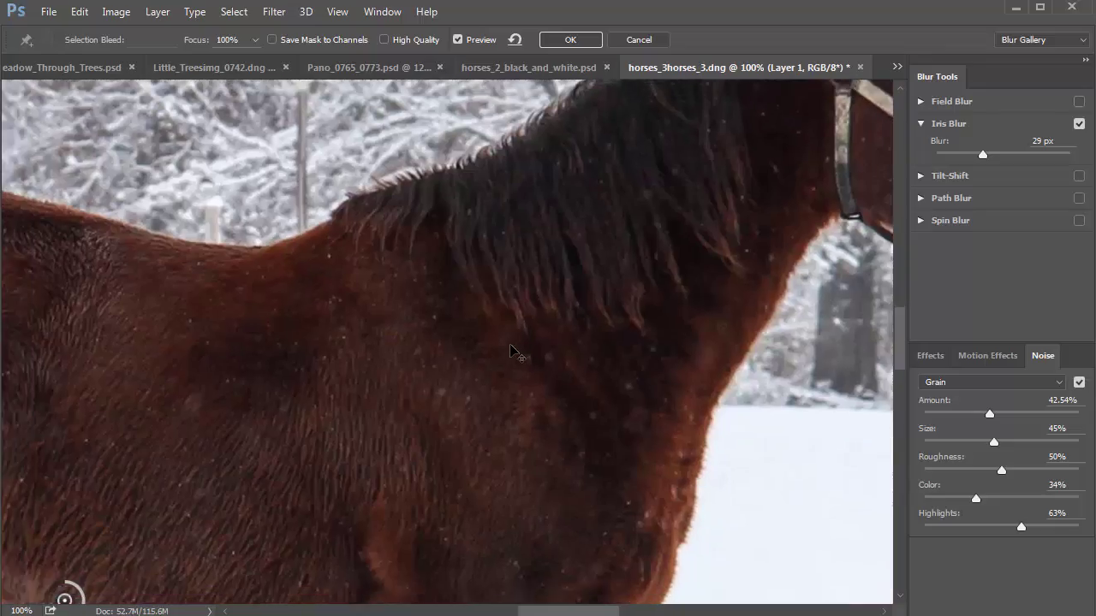
{"action": "key", "text": "ctrl+0"}
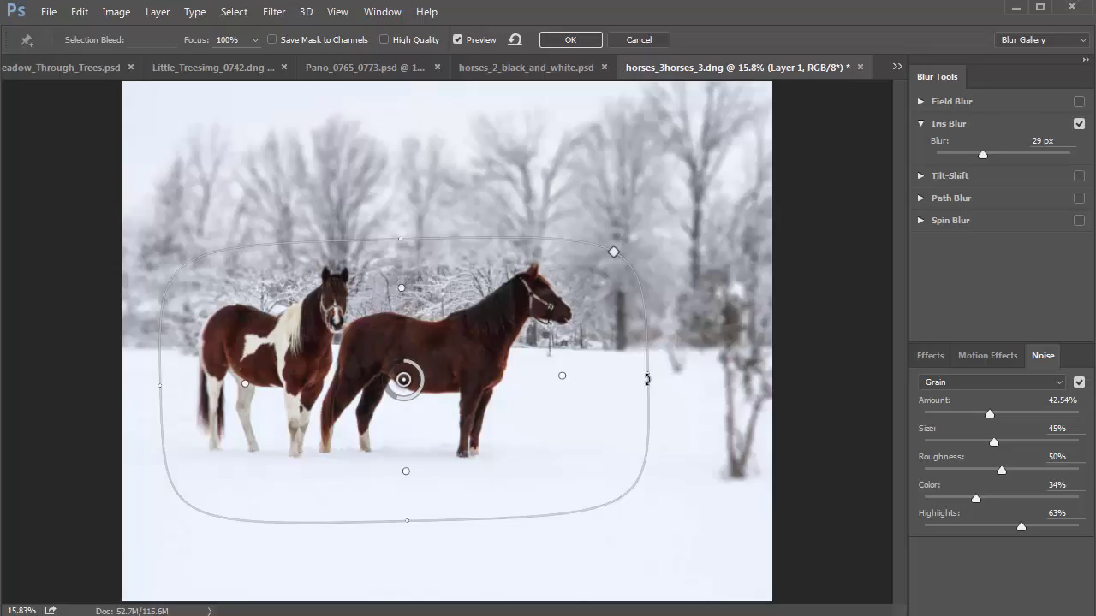
Narrow the Iris Blur outline and move it down past the horses' heads, set the blur to 31 px, and apply it
{"action": "left_click_drag", "start_coordinate": [646, 373], "coordinate": [625, 375]}
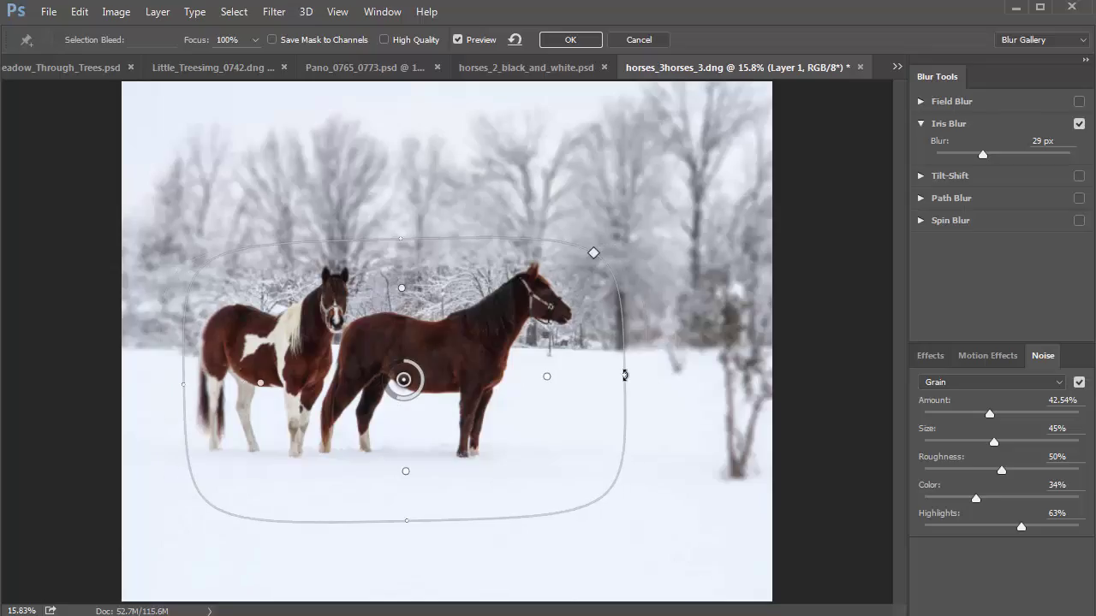
{"action": "left_click_drag", "start_coordinate": [419, 423], "coordinate": [443, 421]}
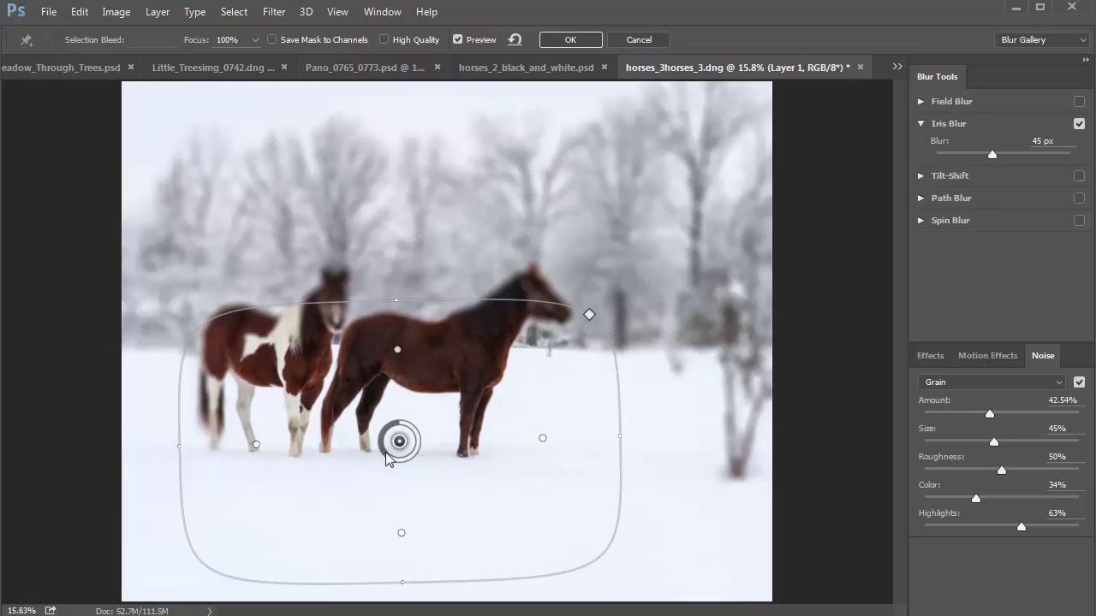
{"action": "left_click_drag", "start_coordinate": [386, 460], "coordinate": [391, 469]}
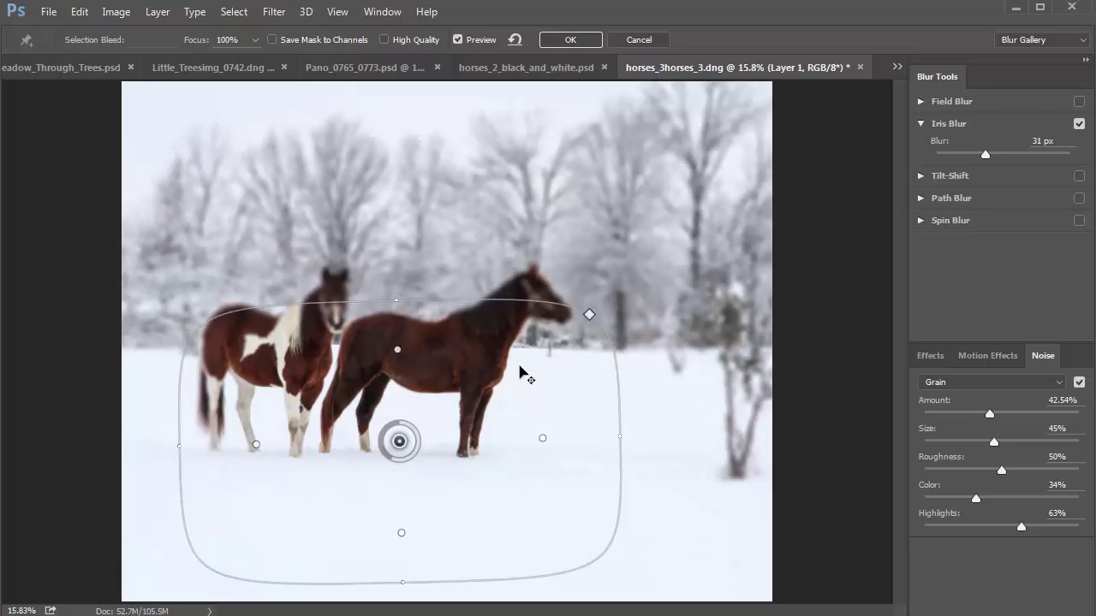
{"action": "left_click", "coordinate": [563, 45]}
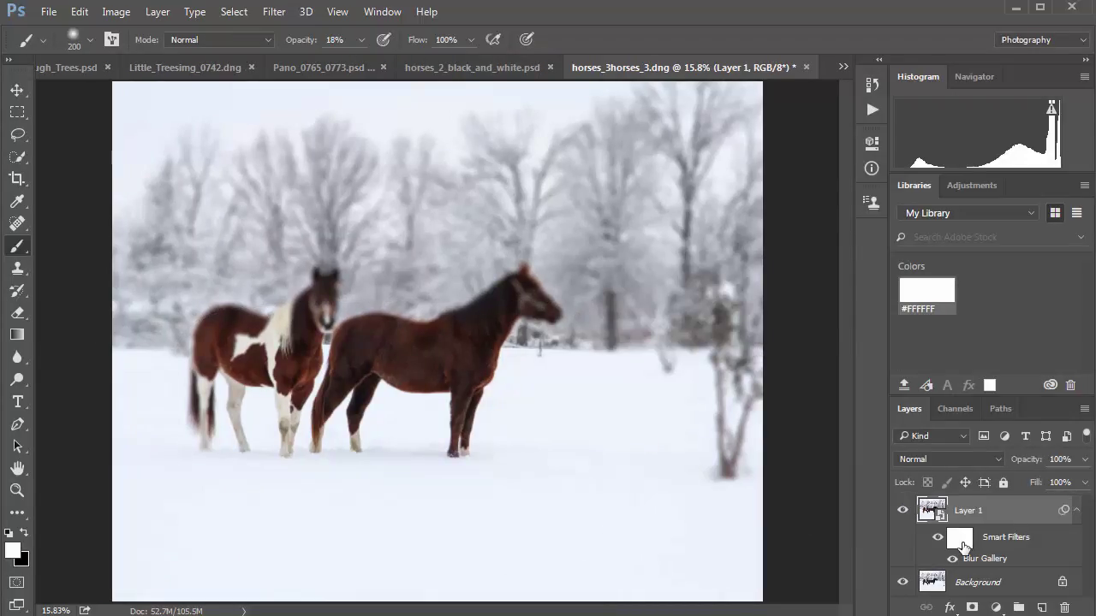
Paint black on Layer 1's filter mask over the brown horse's head and mane, raising the brush opacity to 67%
{"action": "left_click", "coordinate": [960, 541]}
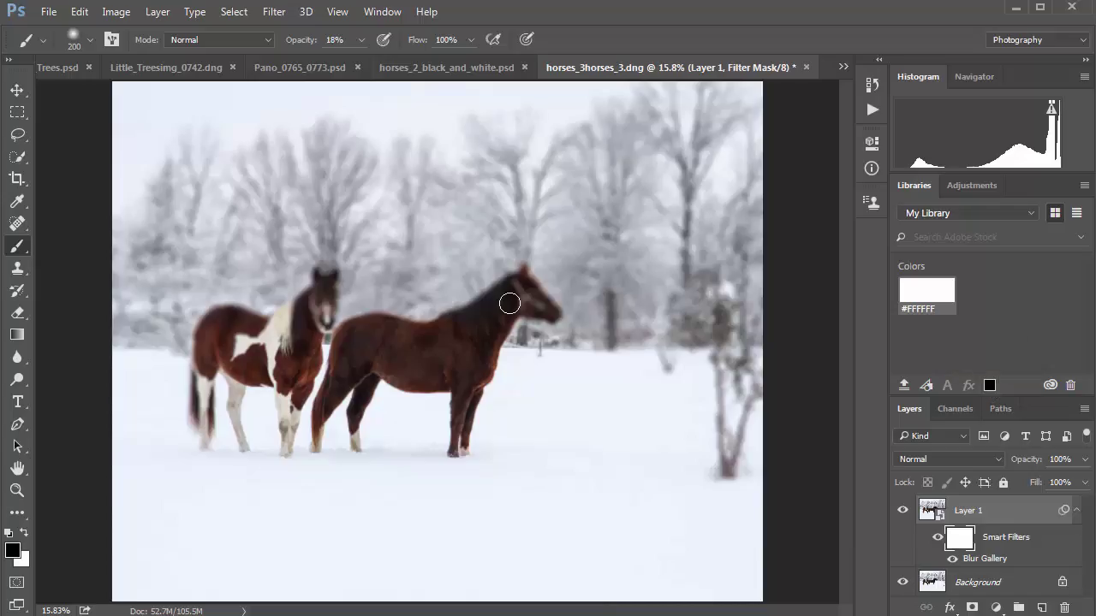
{"action": "left_click_drag", "start_coordinate": [509, 303], "coordinate": [535, 309]}
{"action": "left_click", "coordinate": [497, 306], "text": "ctrl"}
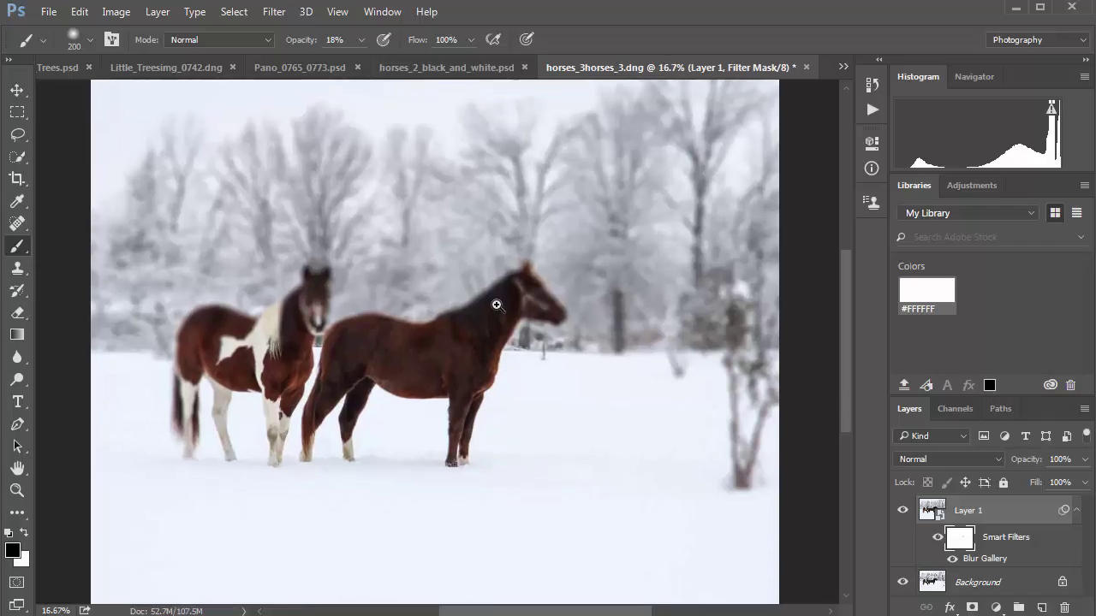
{"action": "left_click", "coordinate": [496, 306], "text": "ctrl"}
{"action": "left_click", "coordinate": [496, 306], "text": "ctrl"}
{"action": "left_click", "coordinate": [362, 41]}
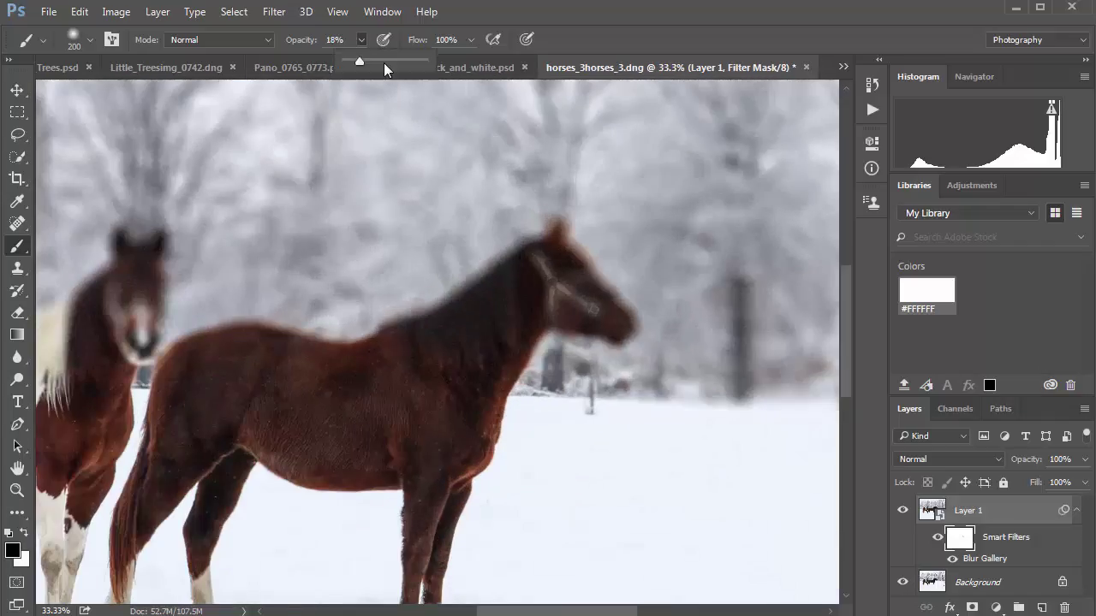
{"action": "left_click", "coordinate": [398, 60]}
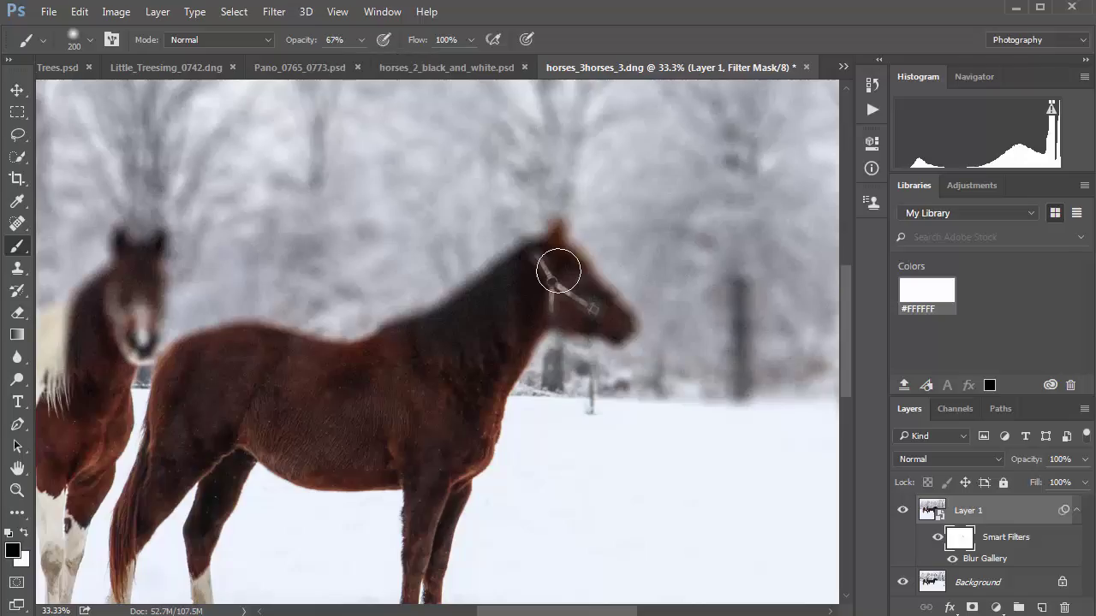
{"action": "mouse_move", "coordinate": [558, 271]}
{"action": "left_mouse_down"}
{"action": "mouse_move", "coordinate": [604, 316]}
{"action": "mouse_move", "coordinate": [574, 278]}
{"action": "mouse_move", "coordinate": [522, 288]}
{"action": "mouse_move", "coordinate": [503, 279]}
{"action": "mouse_move", "coordinate": [468, 308]}
{"action": "mouse_move", "coordinate": [498, 289]}
{"action": "mouse_move", "coordinate": [530, 291]}
{"action": "mouse_move", "coordinate": [448, 359]}
{"action": "mouse_move", "coordinate": [529, 338]}
{"action": "mouse_move", "coordinate": [562, 303]}
{"action": "mouse_move", "coordinate": [612, 327]}
{"action": "mouse_move", "coordinate": [592, 311]}
{"action": "mouse_move", "coordinate": [607, 325]}
{"action": "mouse_move", "coordinate": [585, 313]}
{"action": "mouse_move", "coordinate": [521, 331]}
{"action": "mouse_move", "coordinate": [581, 293]}
{"action": "mouse_move", "coordinate": [602, 309]}
{"action": "mouse_move", "coordinate": [558, 245]}
{"action": "mouse_move", "coordinate": [535, 289]}
{"action": "mouse_move", "coordinate": [545, 242]}
{"action": "mouse_move", "coordinate": [559, 238]}
{"action": "mouse_move", "coordinate": [557, 303]}
{"action": "mouse_move", "coordinate": [495, 297]}
{"action": "left_mouse_up"}
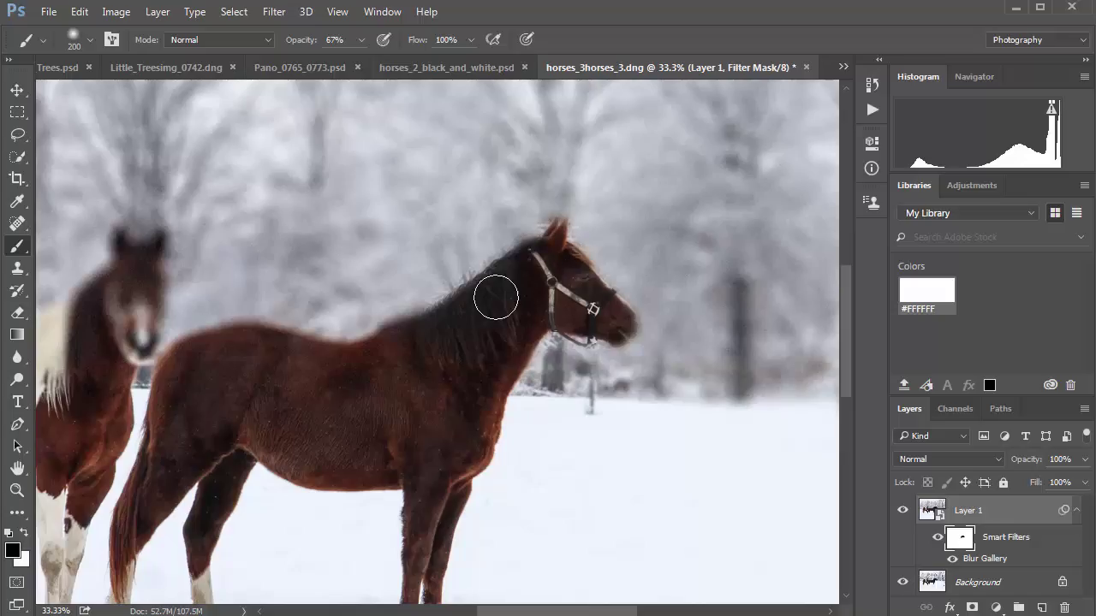
Paint black on the filter mask over the pinto horse's face, white mane, back and tail to remove their blur
{"action": "key", "text": "space"}
{"action": "left_click_drag", "start_coordinate": [301, 345], "coordinate": [516, 347]}
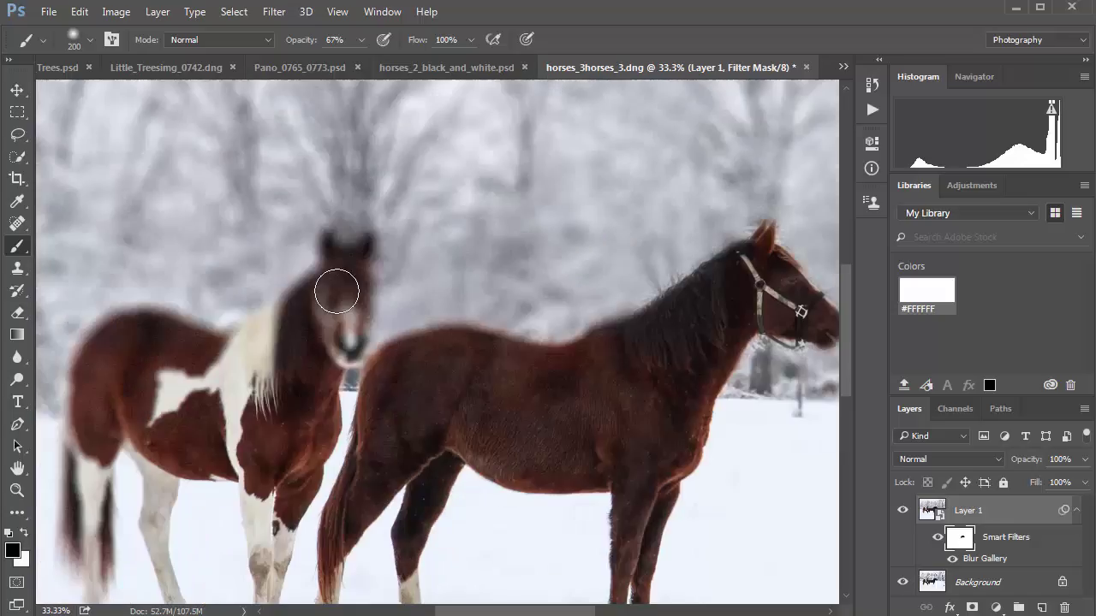
{"action": "mouse_move", "coordinate": [343, 265]}
{"action": "left_mouse_down"}
{"action": "mouse_move", "coordinate": [334, 341]}
{"action": "mouse_move", "coordinate": [342, 331]}
{"action": "left_mouse_up"}
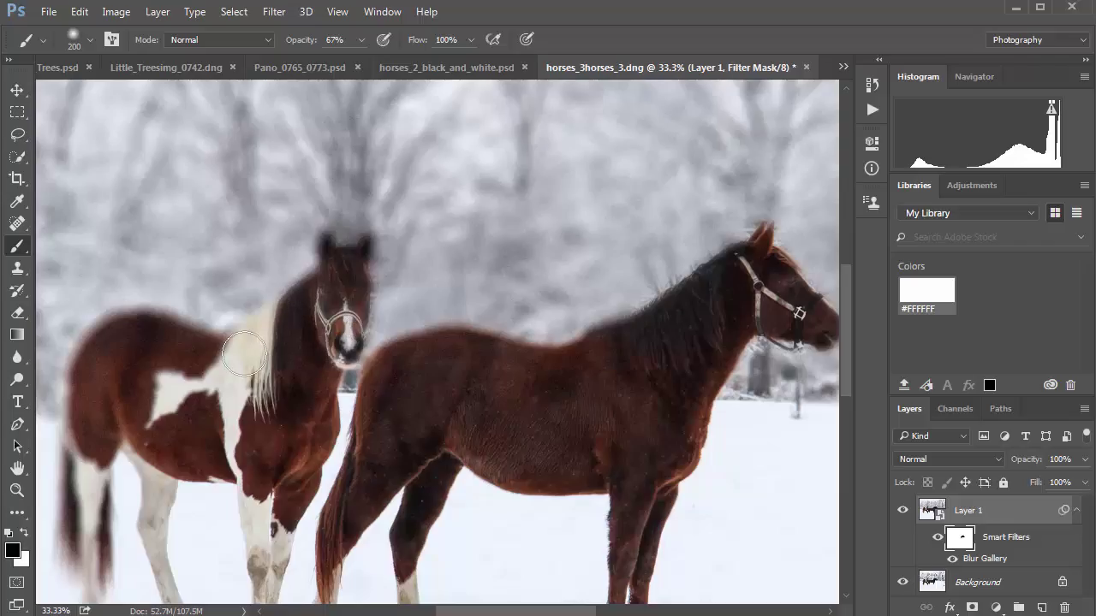
{"action": "mouse_move", "coordinate": [244, 354]}
{"action": "left_mouse_down"}
{"action": "mouse_move", "coordinate": [110, 370]}
{"action": "mouse_move", "coordinate": [103, 383]}
{"action": "mouse_move", "coordinate": [104, 353]}
{"action": "mouse_move", "coordinate": [107, 459]}
{"action": "mouse_move", "coordinate": [104, 374]}
{"action": "mouse_move", "coordinate": [91, 548]}
{"action": "mouse_move", "coordinate": [93, 461]}
{"action": "mouse_move", "coordinate": [103, 509]}
{"action": "left_mouse_up"}
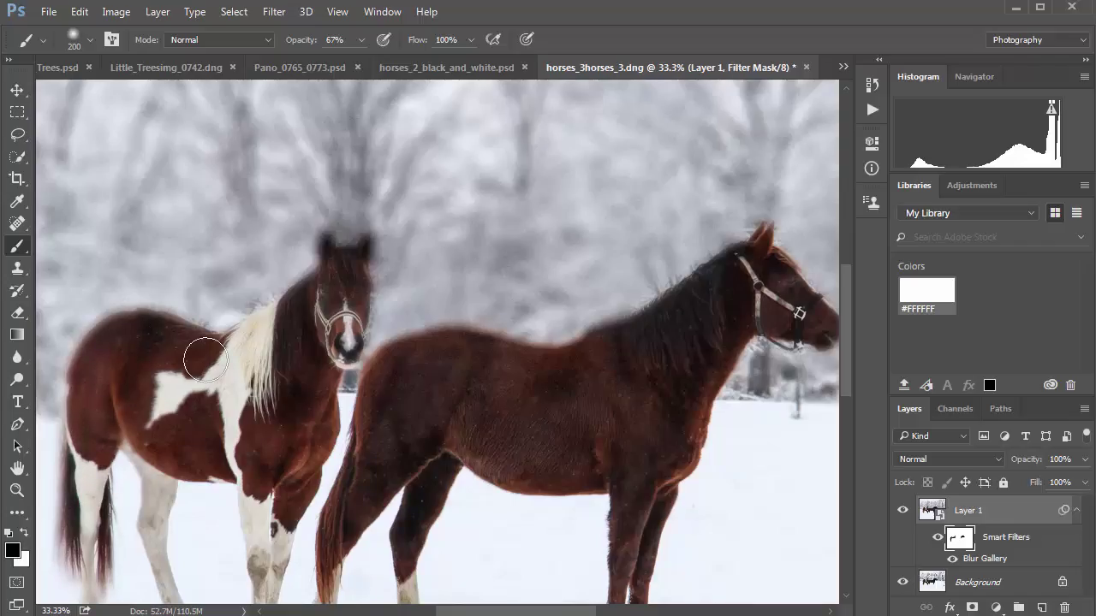
{"action": "mouse_move", "coordinate": [255, 360]}
{"action": "left_mouse_down"}
{"action": "mouse_move", "coordinate": [345, 311]}
{"action": "mouse_move", "coordinate": [351, 326]}
{"action": "mouse_move", "coordinate": [335, 286]}
{"action": "left_mouse_up"}
Reduce the brush size to 80 and mask the blur off the pinto horse's ears
{"action": "key", "text": "bracketleft"}
{"action": "key", "text": "bracketleft"}
{"action": "key", "text": "bracketleft"}
{"action": "key", "text": "bracketleft"}
{"action": "key", "text": "bracketleft"}
{"action": "mouse_move", "coordinate": [323, 244]}
{"action": "left_mouse_down"}
{"action": "mouse_move", "coordinate": [366, 240]}
{"action": "mouse_move", "coordinate": [348, 259]}
{"action": "left_mouse_up"}
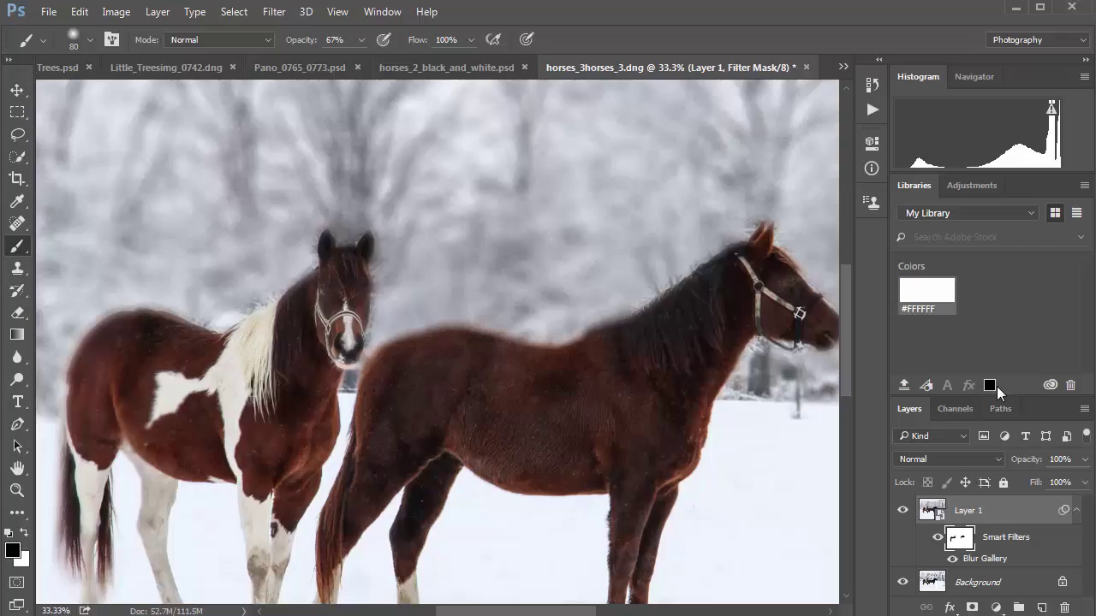
Switch the brush color to white and set its opacity to 100%
{"action": "key", "text": "x"}
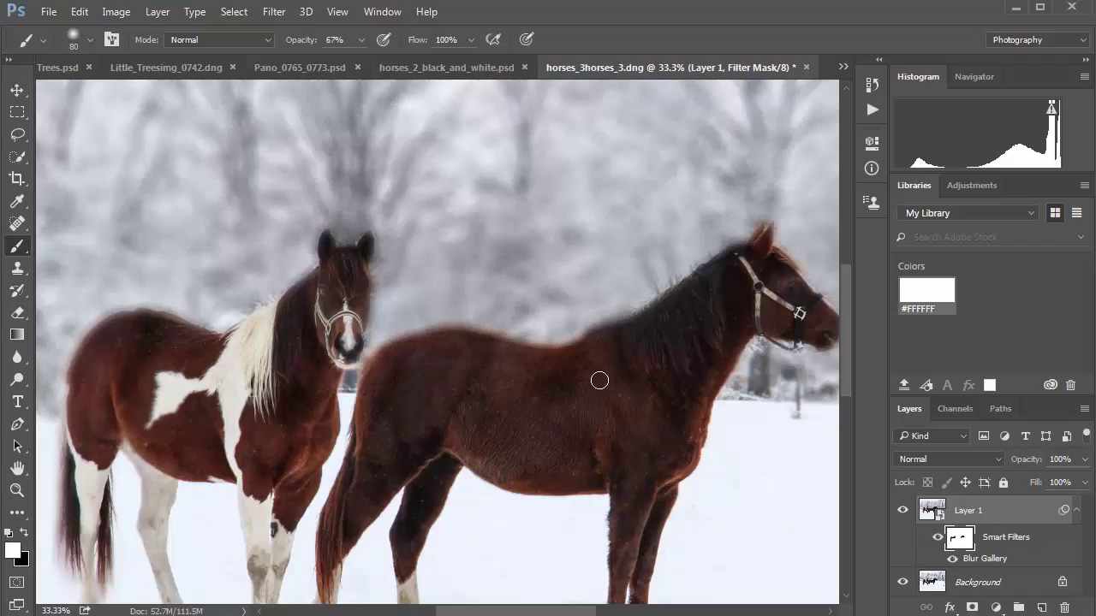
{"action": "key", "text": "ctrl+0"}
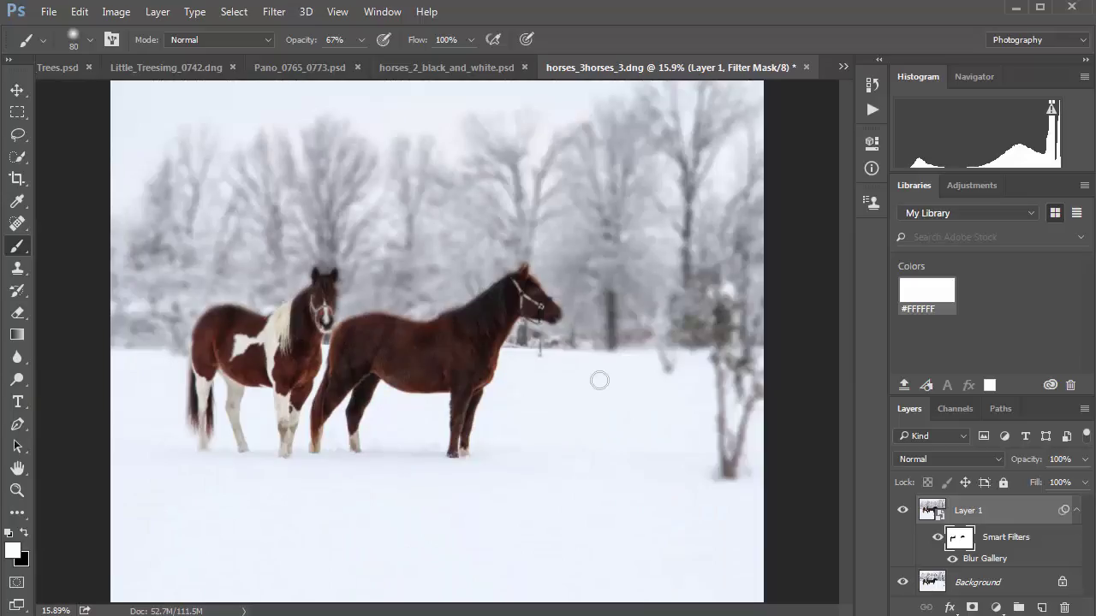
{"action": "key", "text": "bracketleft"}
{"action": "left_click", "coordinate": [362, 40]}
{"action": "left_click_drag", "start_coordinate": [361, 59], "coordinate": [422, 79]}
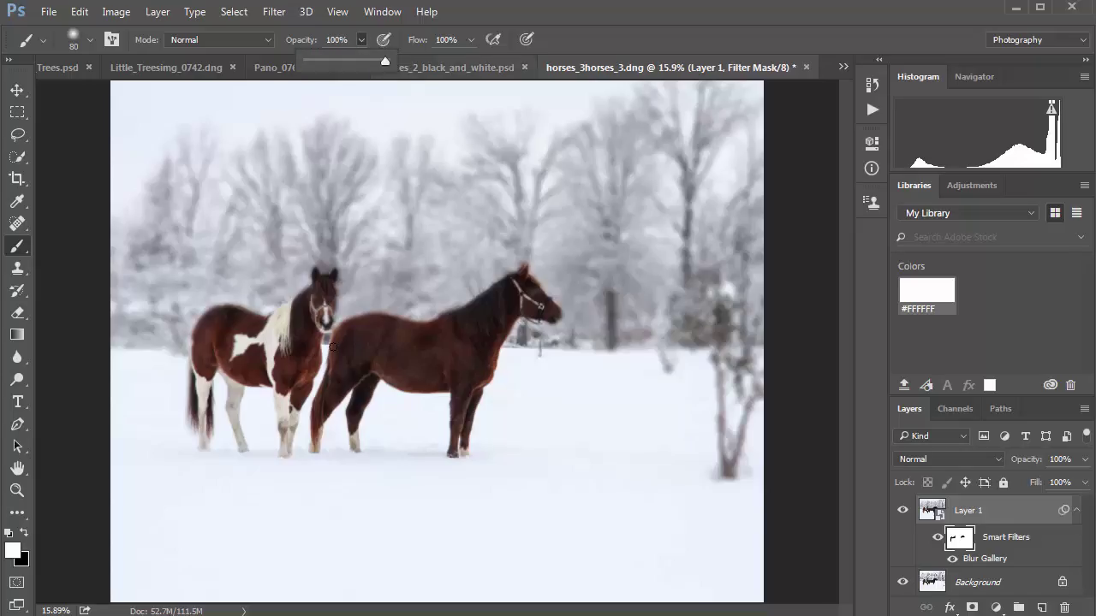
Paint white over the pinto horse's face on the filter mask to bring back the blur, and undo the strokes
{"action": "scroll", "coordinate": [317, 298], "scroll_direction": "up", "scroll_amount": 5}
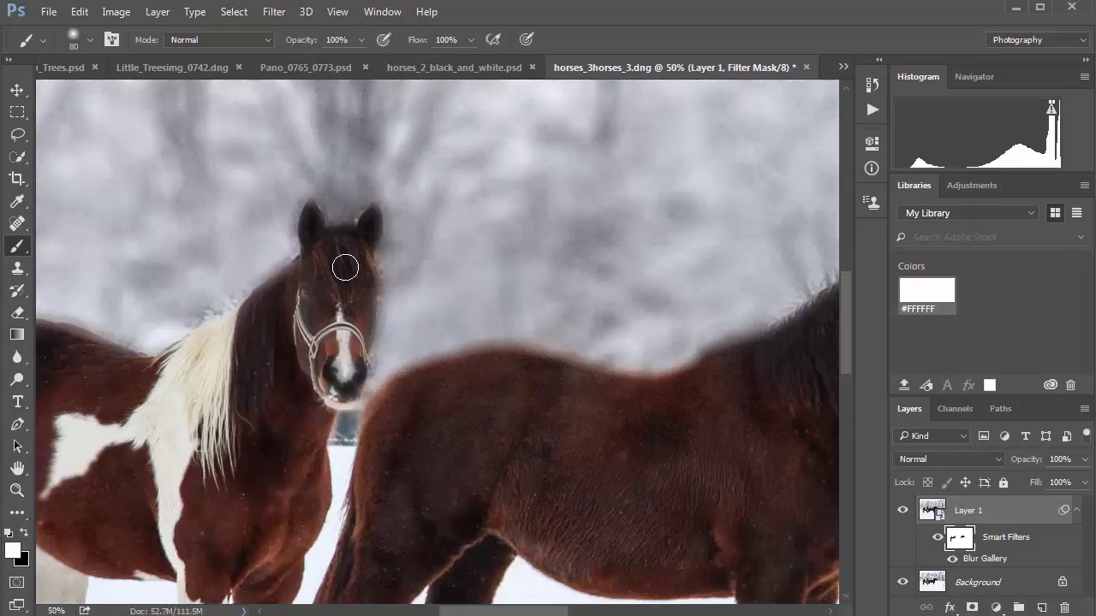
{"action": "left_click_drag", "start_coordinate": [345, 268], "coordinate": [352, 276]}
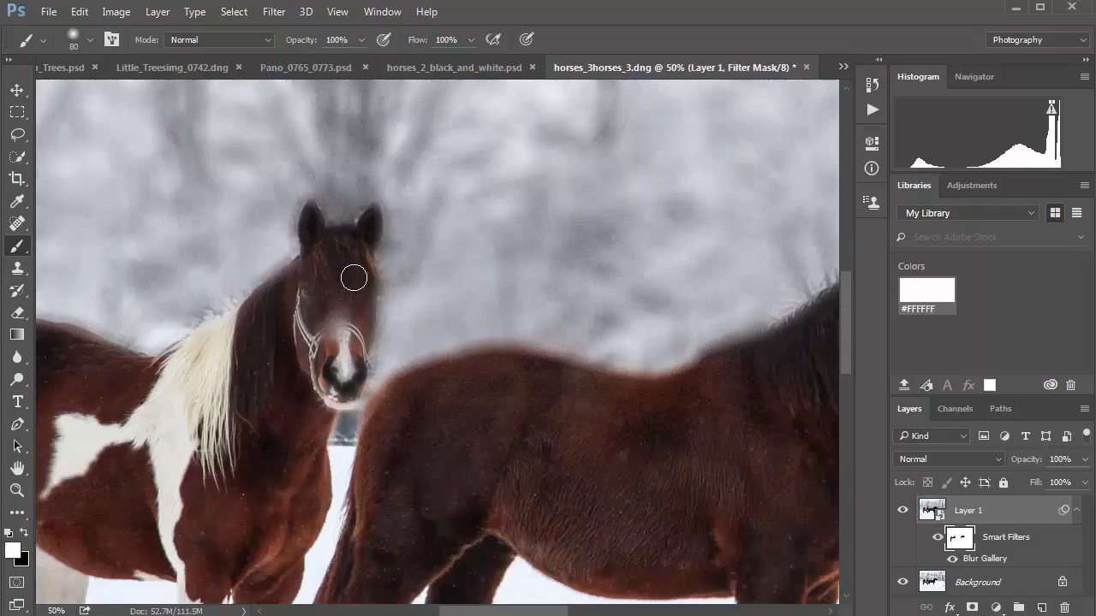
{"action": "key", "text": "ctrl+z"}
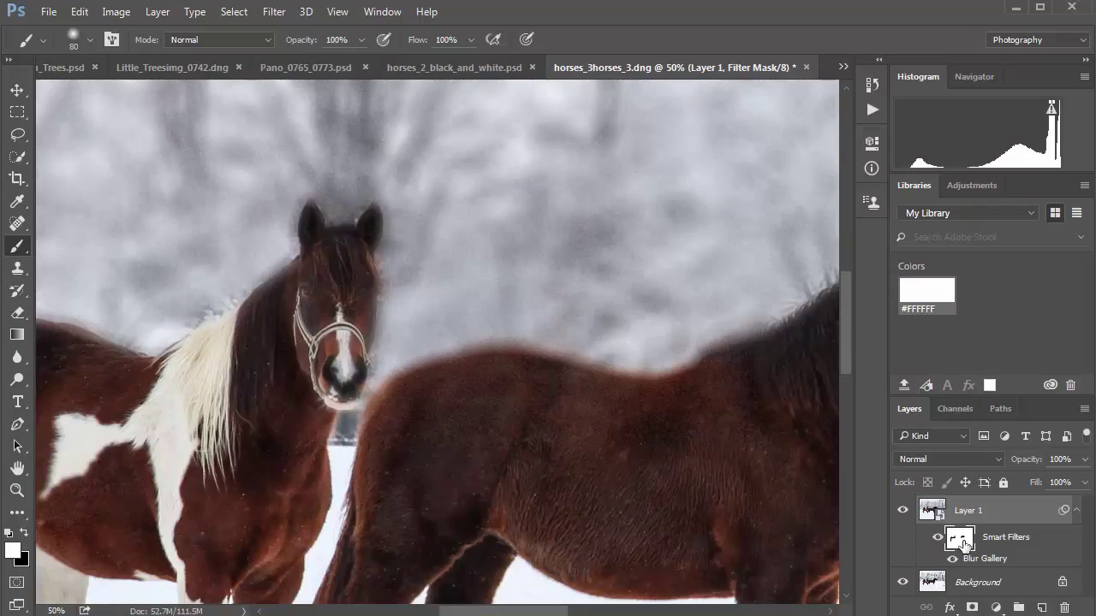
{"action": "mouse_move", "coordinate": [331, 257]}
{"action": "left_mouse_down"}
{"action": "mouse_move", "coordinate": [338, 326]}
{"action": "mouse_move", "coordinate": [350, 301]}
{"action": "left_mouse_up"}
{"action": "key", "text": "ctrl+z"}
Paint black at full opacity on the filter mask over the pinto's face and the brown horse's back, muzzle and mane
{"action": "key", "text": "x"}
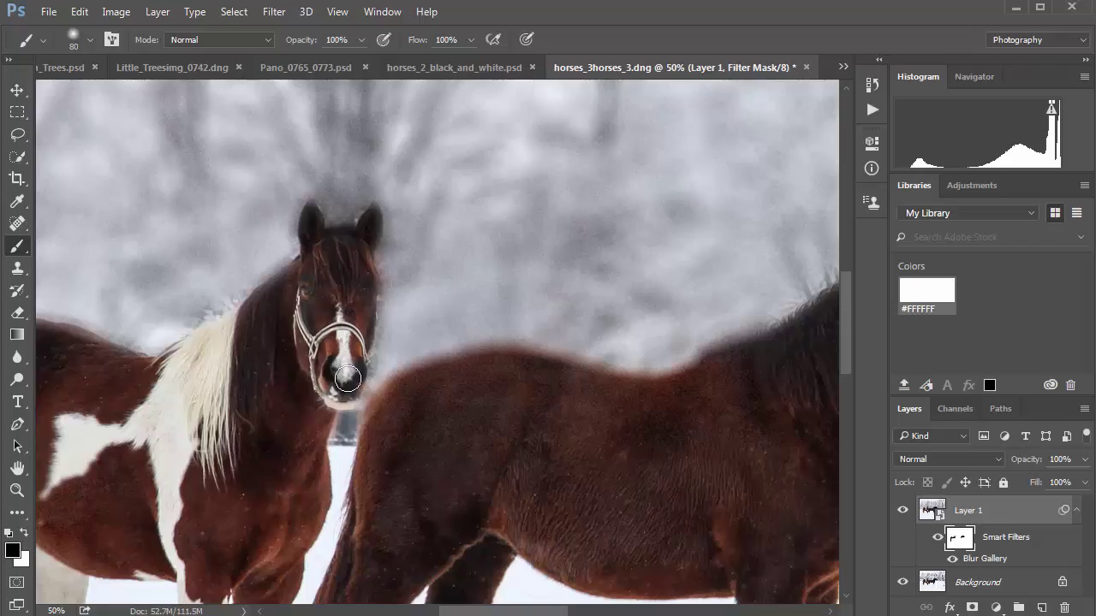
{"action": "mouse_move", "coordinate": [300, 354]}
{"action": "left_mouse_down"}
{"action": "mouse_move", "coordinate": [657, 360]}
{"action": "mouse_move", "coordinate": [710, 318]}
{"action": "left_mouse_up"}
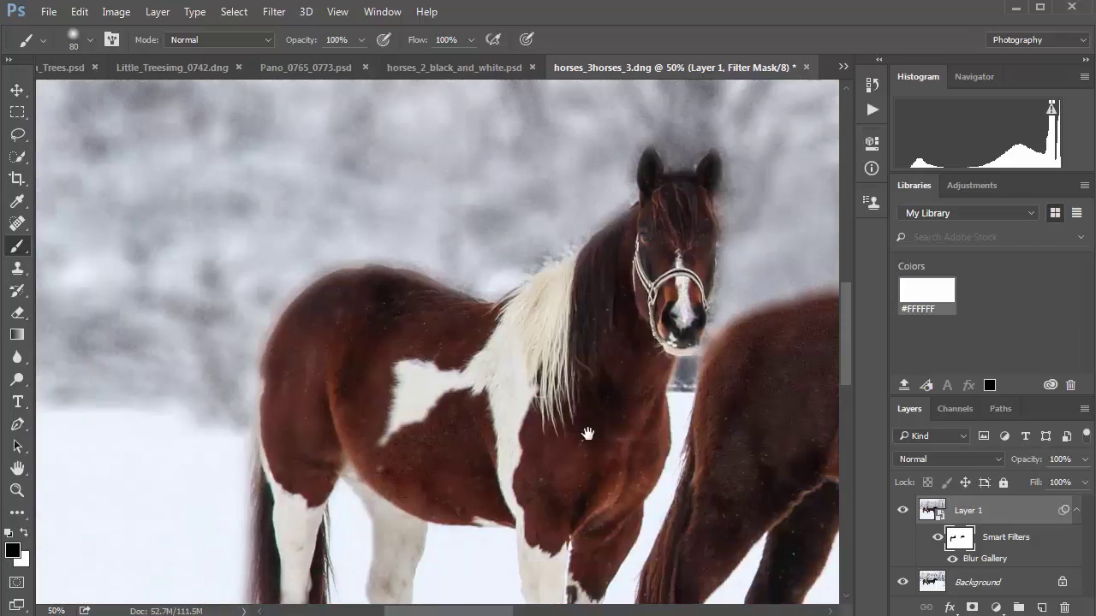
{"action": "left_click_drag", "start_coordinate": [587, 434], "coordinate": [211, 420]}
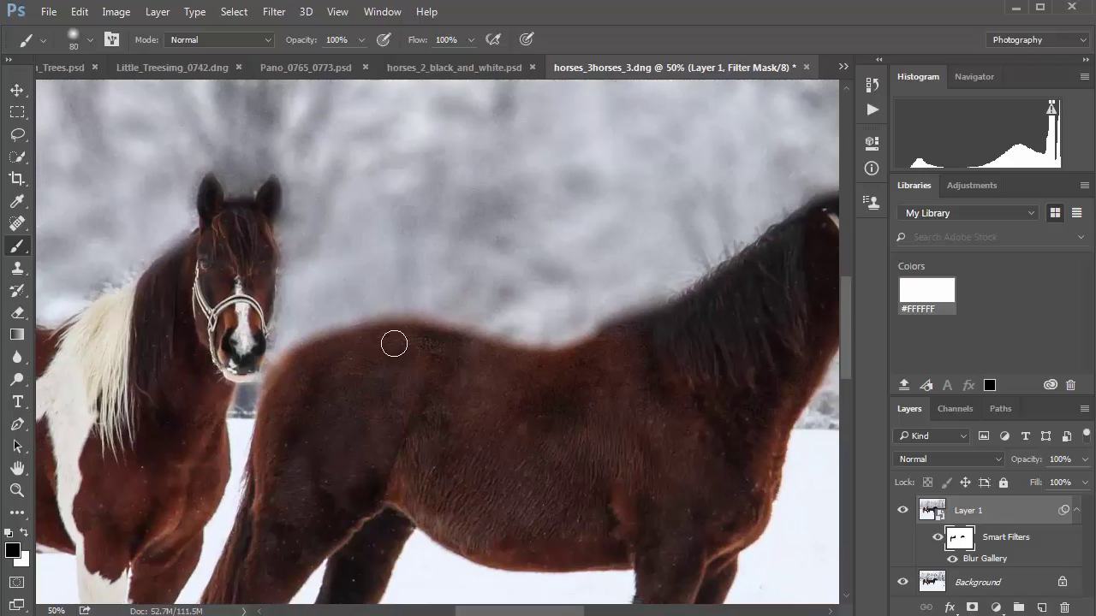
{"action": "left_click_drag", "start_coordinate": [445, 341], "coordinate": [498, 351]}
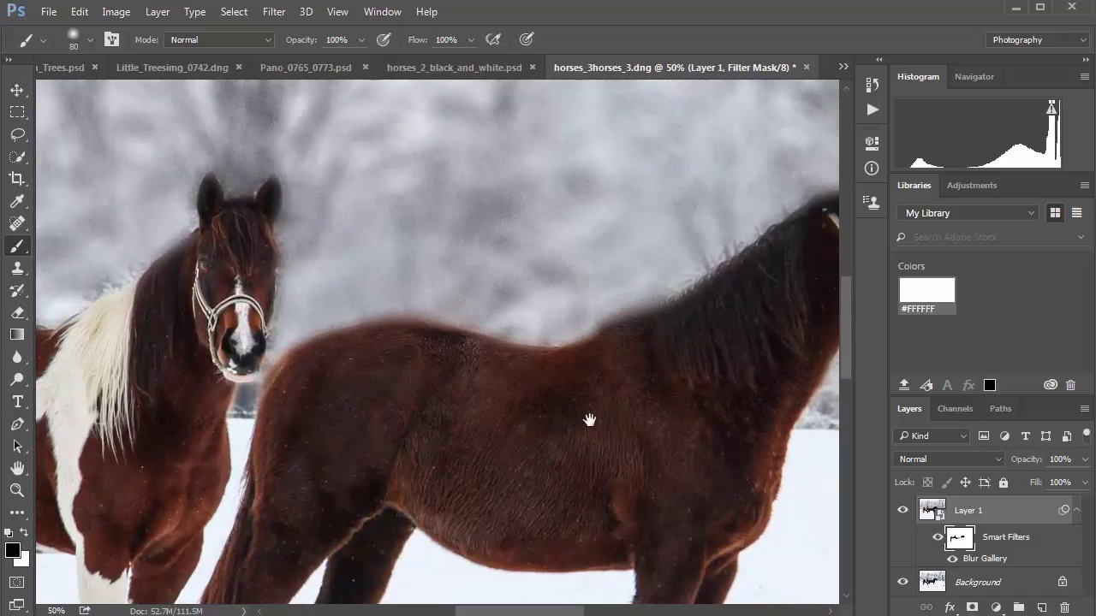
{"action": "scroll", "coordinate": [588, 424], "scroll_direction": "right", "scroll_amount": 5}
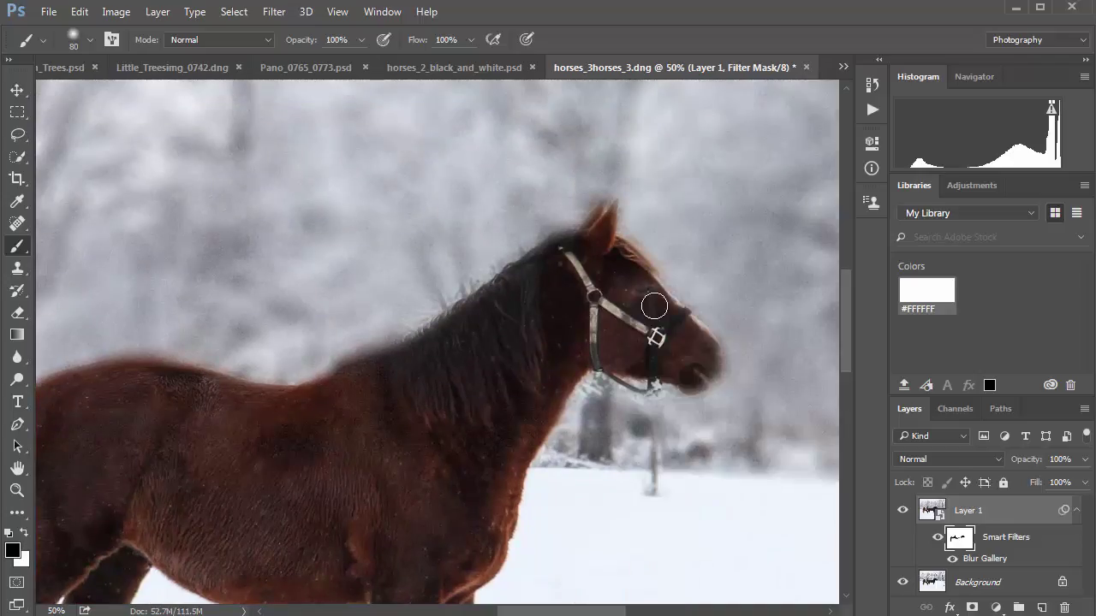
{"action": "mouse_move", "coordinate": [704, 353]}
{"action": "left_mouse_down"}
{"action": "mouse_move", "coordinate": [697, 379]}
{"action": "mouse_move", "coordinate": [602, 345]}
{"action": "mouse_move", "coordinate": [664, 340]}
{"action": "mouse_move", "coordinate": [633, 294]}
{"action": "mouse_move", "coordinate": [650, 311]}
{"action": "mouse_move", "coordinate": [555, 259]}
{"action": "mouse_move", "coordinate": [570, 240]}
{"action": "mouse_move", "coordinate": [573, 258]}
{"action": "mouse_move", "coordinate": [296, 411]}
{"action": "left_mouse_up"}
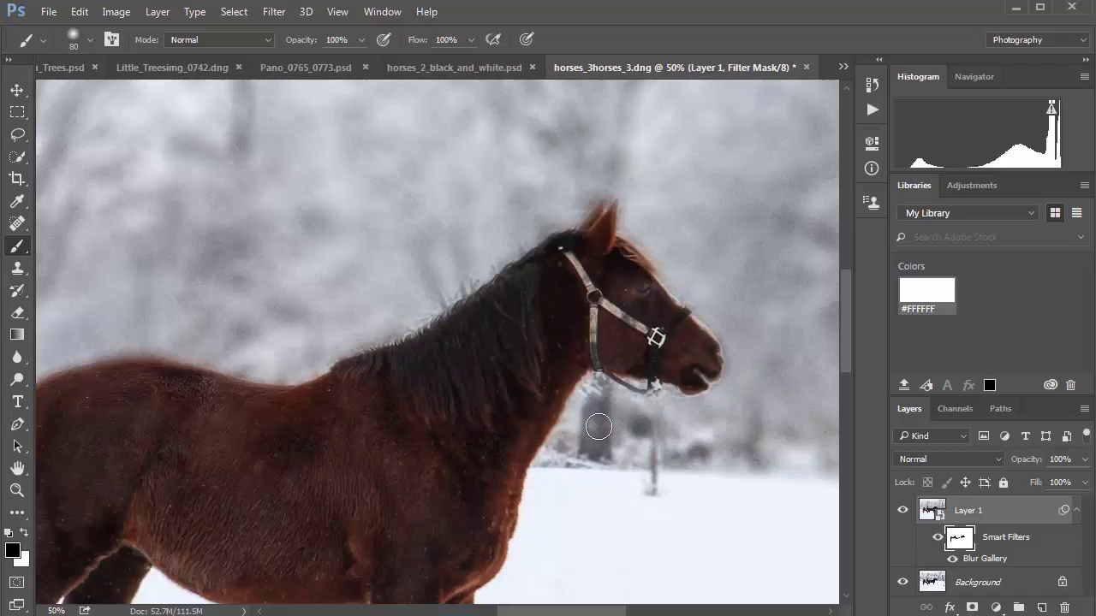
Paint white on the filter mask beneath the brown horse's chin and halter to restore the background blur
{"action": "key", "text": "x"}
{"action": "left_click_drag", "start_coordinate": [592, 386], "coordinate": [665, 399]}
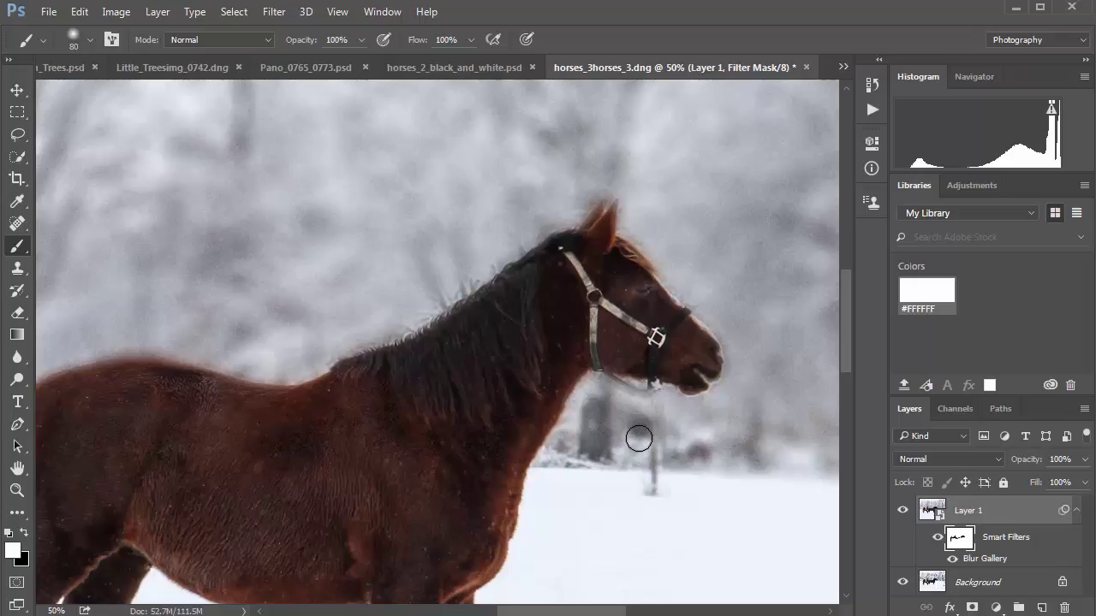
{"action": "key", "text": "ctrl+minus"}
{"action": "key", "text": "ctrl+minus"}
{"action": "key", "text": "ctrl+minus"}
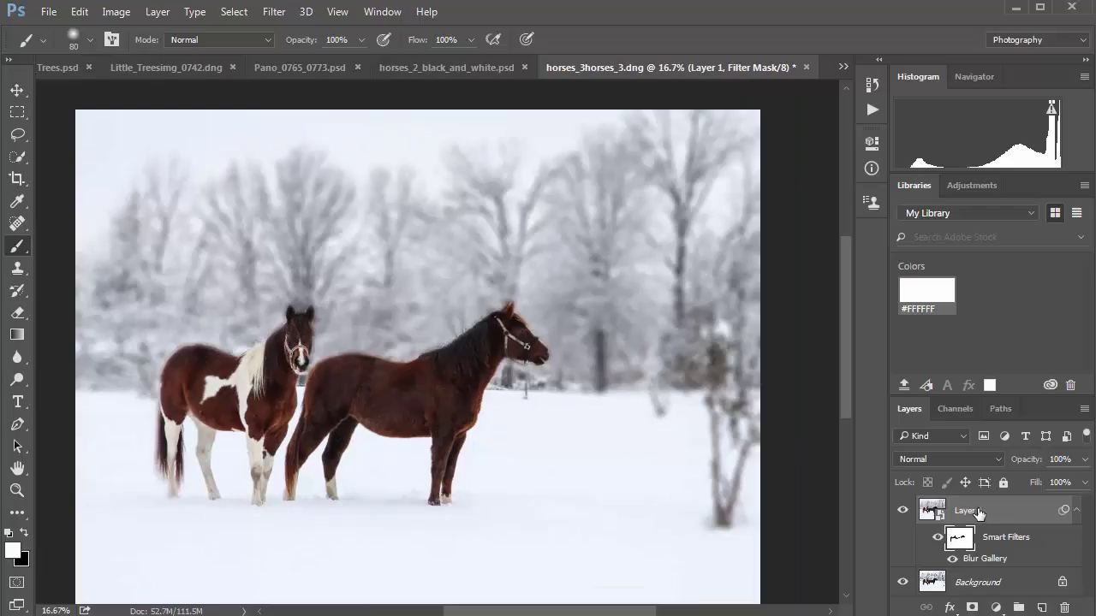
{"action": "double_click", "coordinate": [988, 561]}
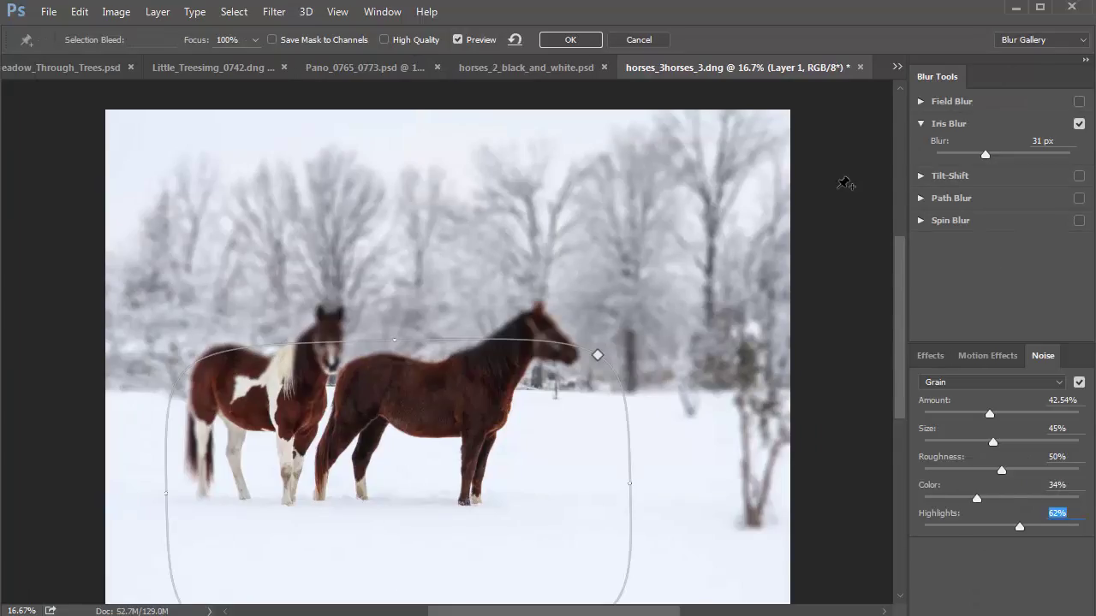
{"action": "left_click", "coordinate": [648, 40]}
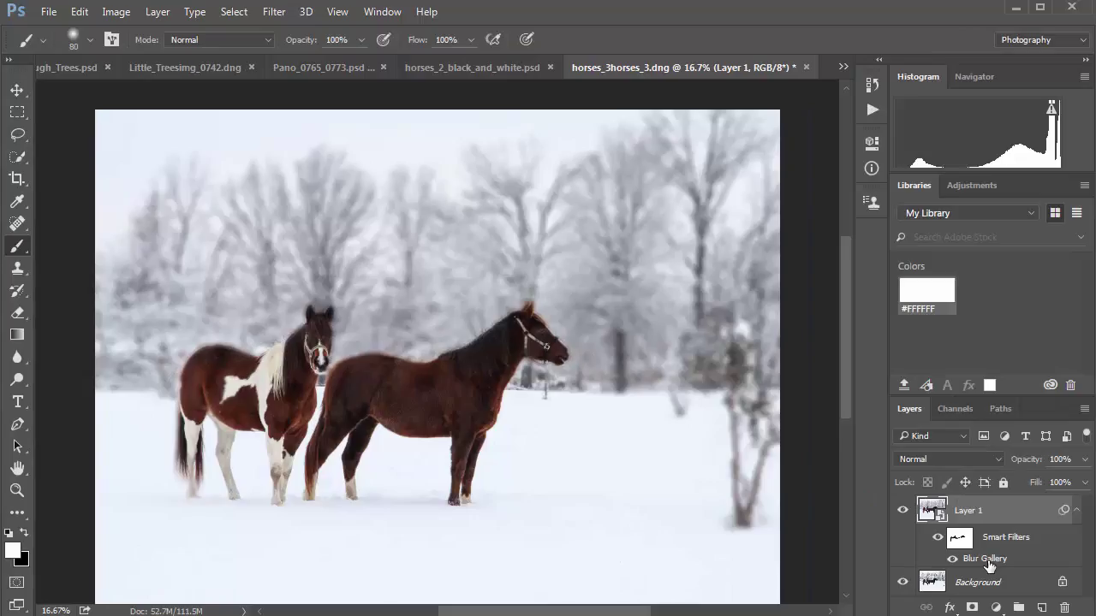
Edit Layer 1's Blur Gallery smart filter and raise the Iris Blur amount to 131 px
{"action": "double_click", "coordinate": [985, 558]}
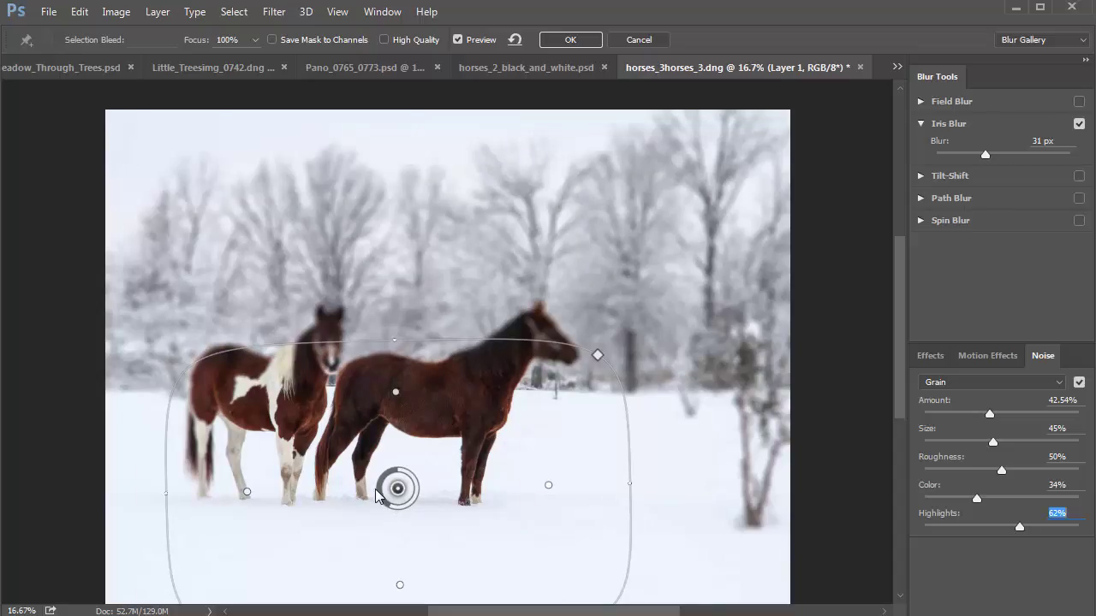
{"action": "left_click_drag", "start_coordinate": [380, 492], "coordinate": [398, 496]}
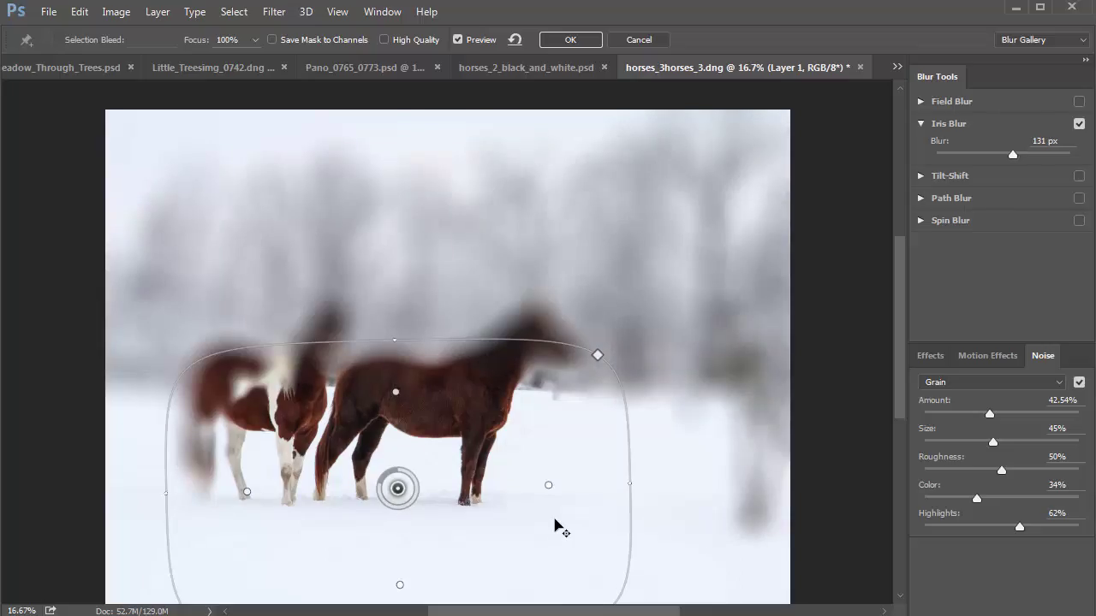
{"action": "left_click", "coordinate": [570, 40]}
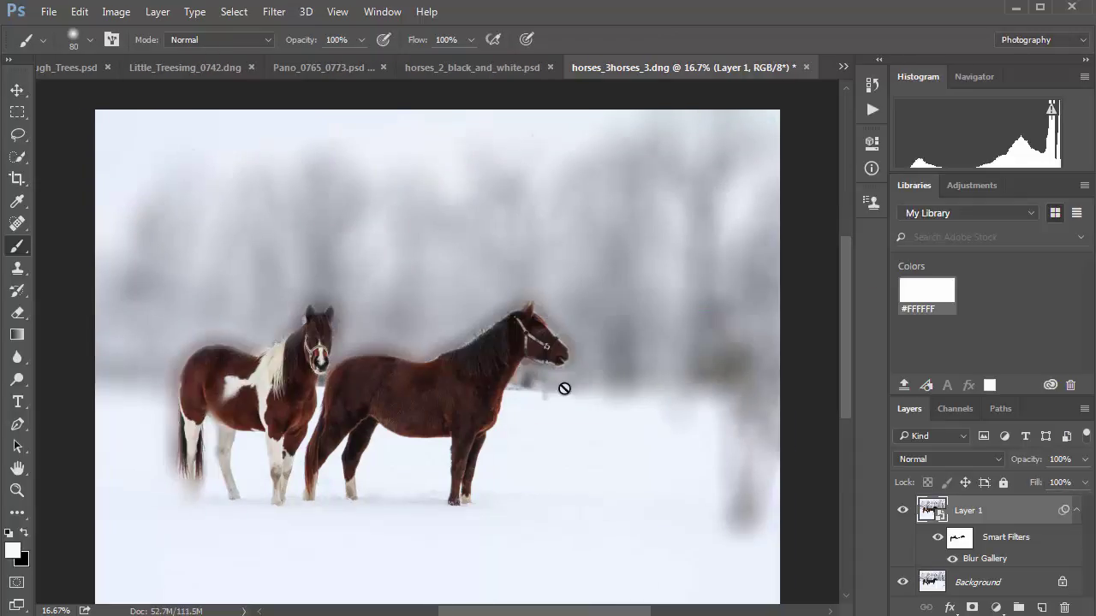
Set the Iris Blur amount in Layer 1's smart filter to 16 px and compare the image with the layer hidden and shown
{"action": "double_click", "coordinate": [985, 561]}
{"action": "double_click", "coordinate": [985, 558]}
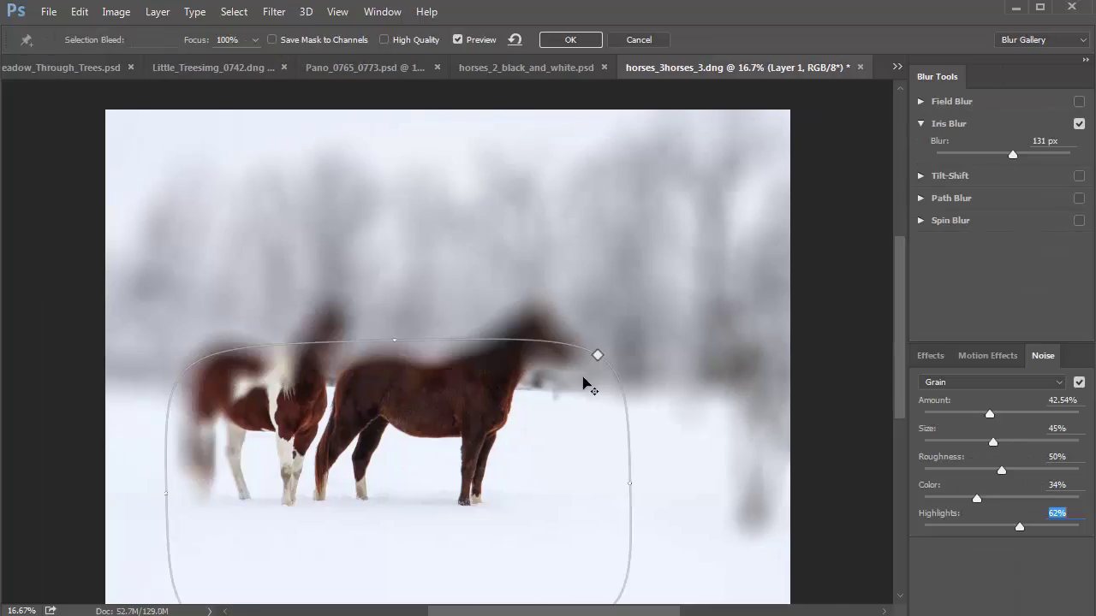
{"action": "left_click_drag", "start_coordinate": [383, 492], "coordinate": [408, 514]}
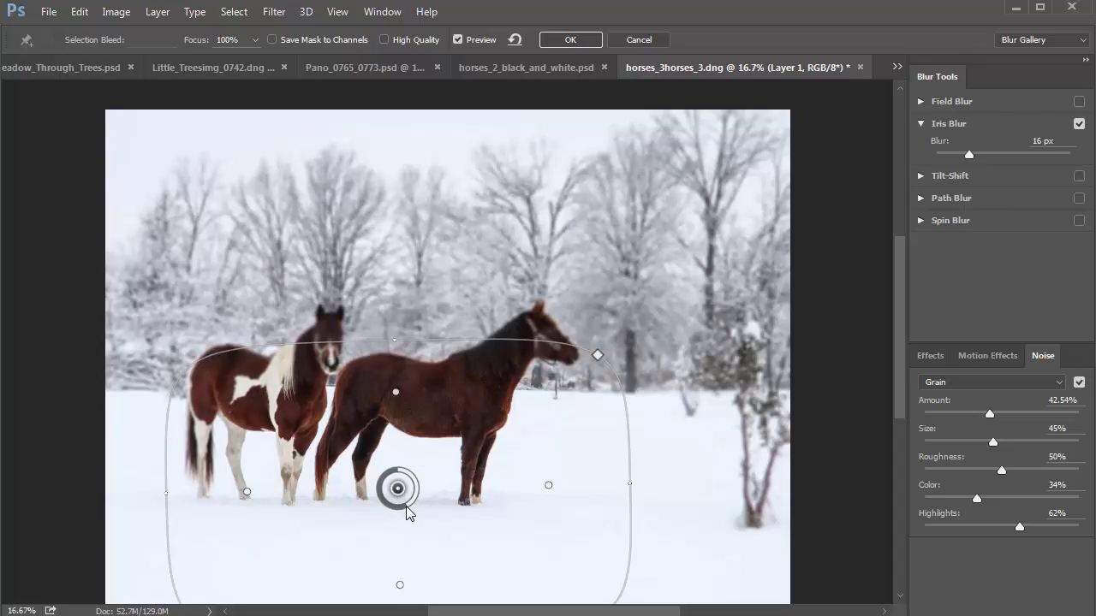
{"action": "left_click", "coordinate": [580, 39]}
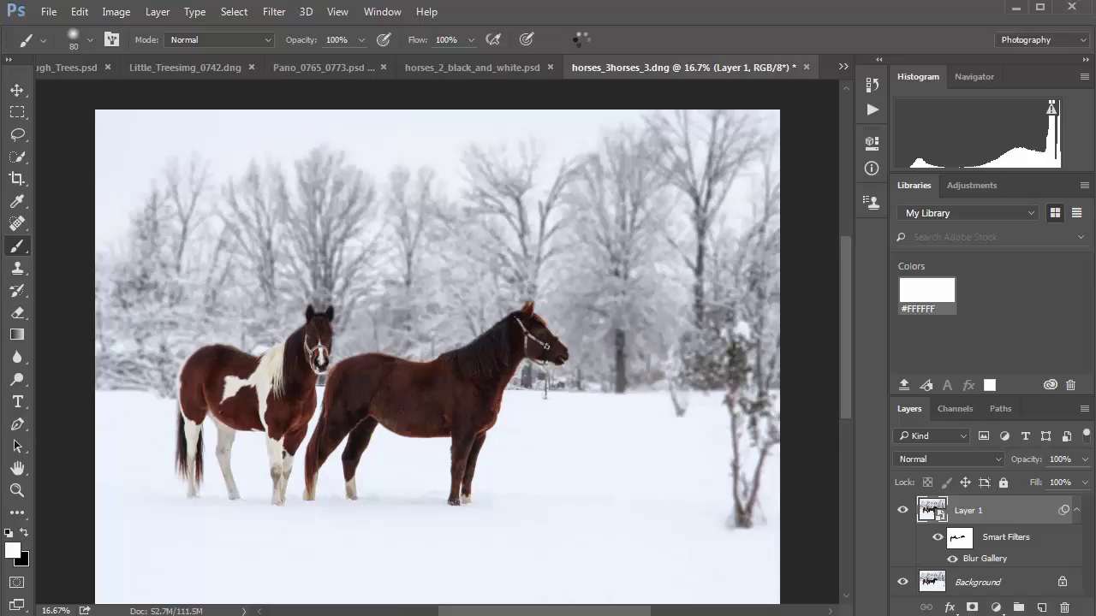
{"action": "left_click", "coordinate": [903, 510]}
{"action": "left_click", "coordinate": [903, 511]}
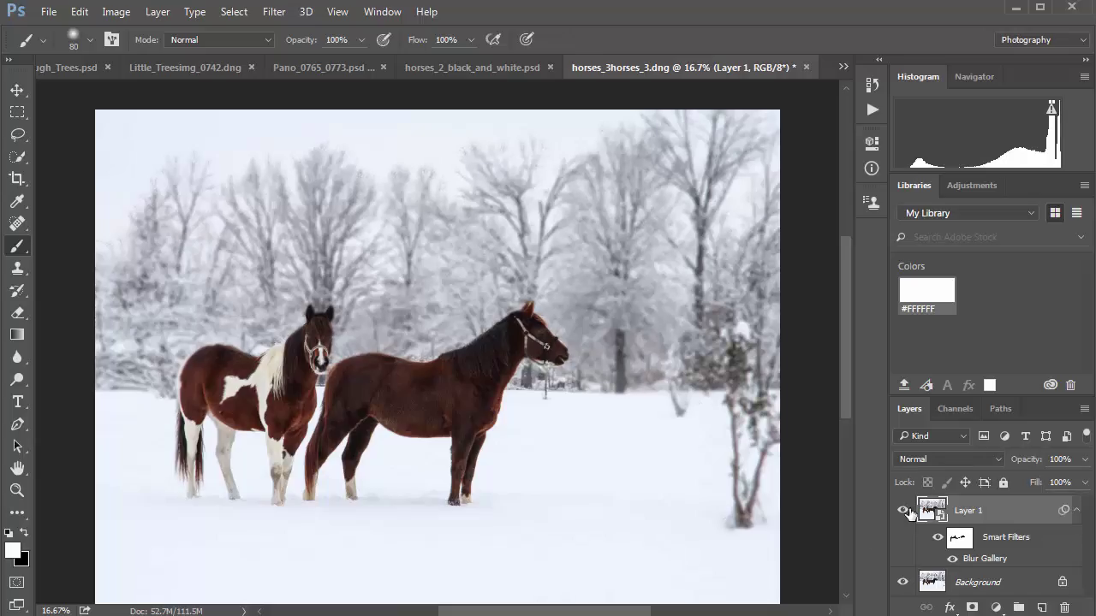